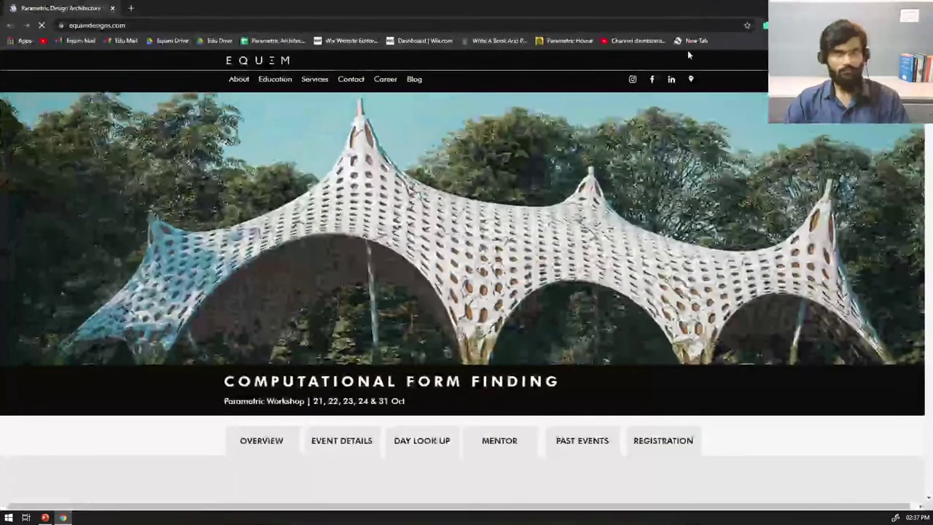
Step: Skim the workshop's Session Overview on the web page and switch to Rhino with its Grasshopper script
scroll(668, 417, "down", 8)
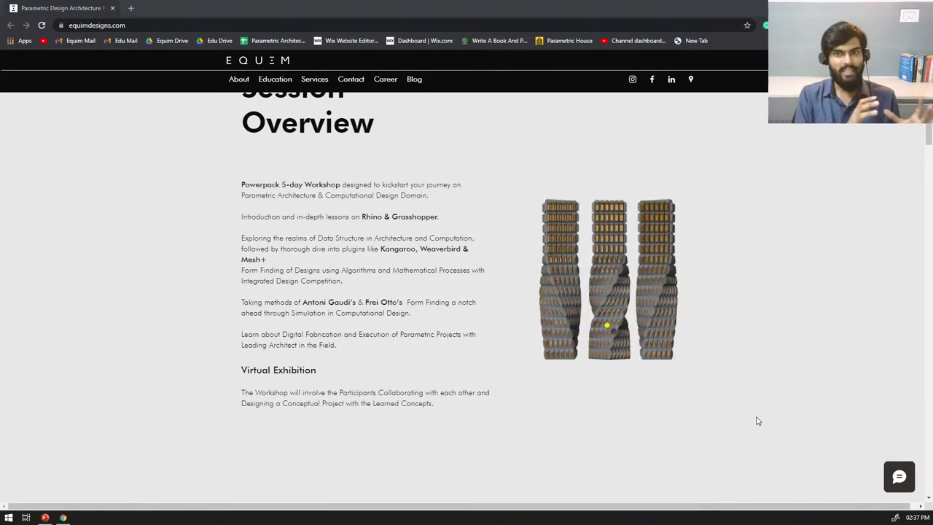
scroll(794, 368, "up", 2)
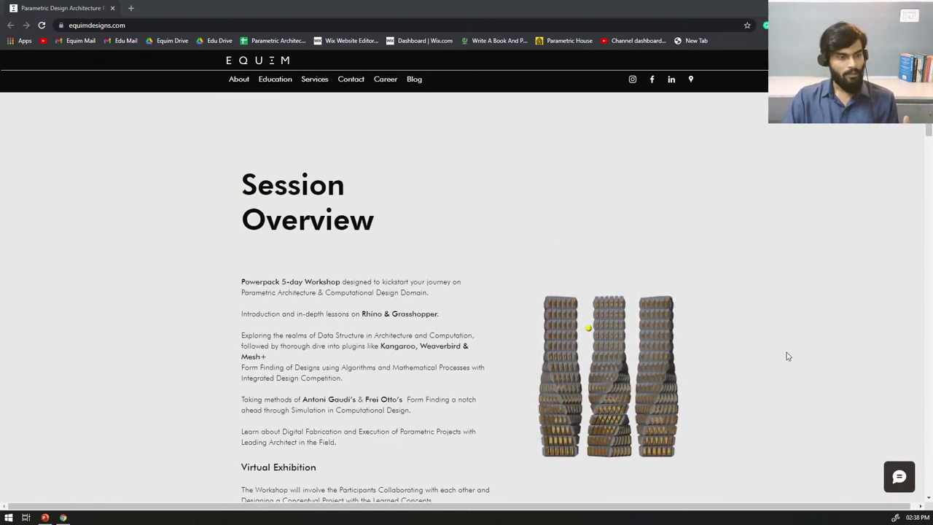
left_click(63, 518)
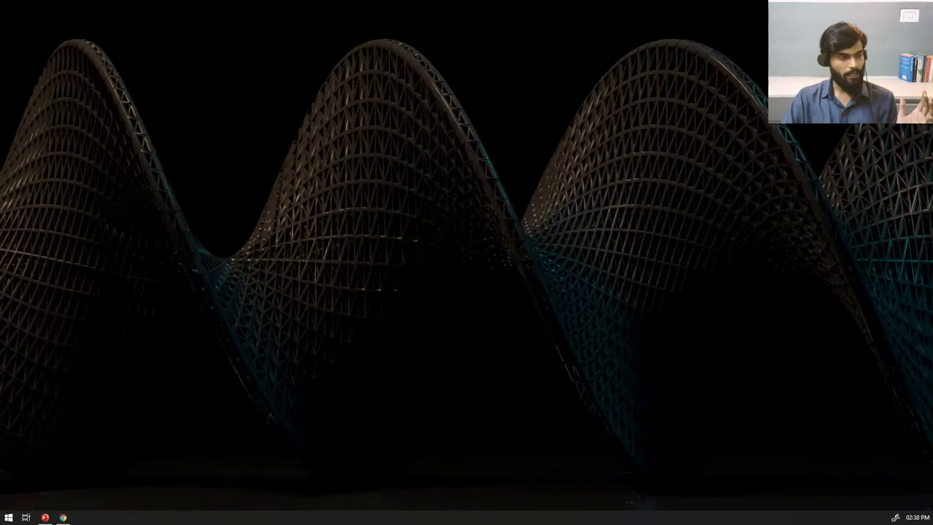
left_click_drag(0, 380, 197, 0)
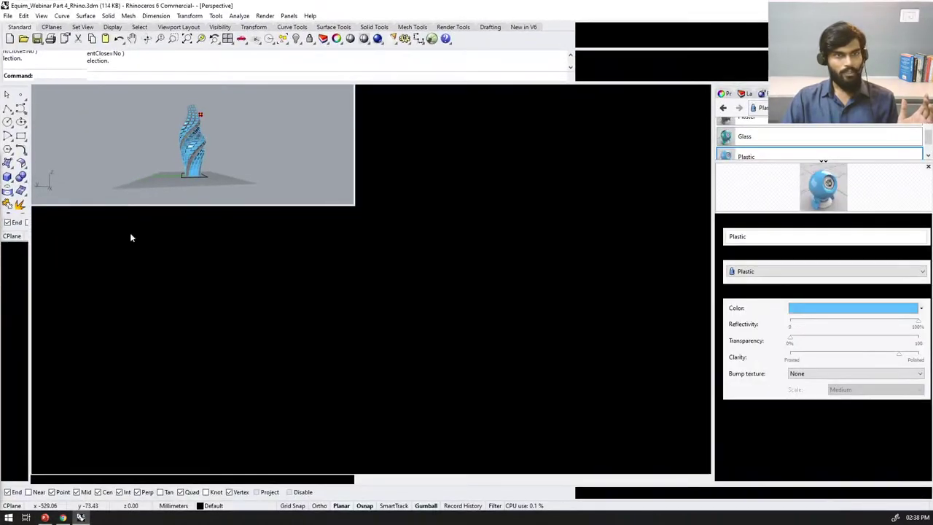
left_click_drag(0, 234, 932, 241)
Step: Set the number slider feeding the Evaluate Curve Parameter input to 0.00 to shift the attractor point along its curve
scroll(681, 314, "down", 9)
scroll(691, 297, "up", 4)
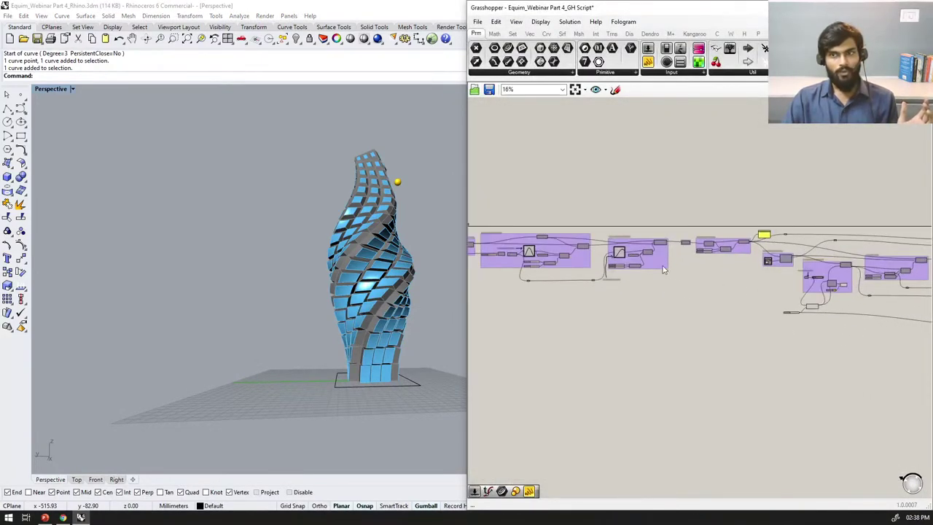
scroll(306, 229, "down", 5)
scroll(321, 233, "up", 7)
scroll(327, 232, "down", 5)
right_click_drag(327, 232, 319, 265)
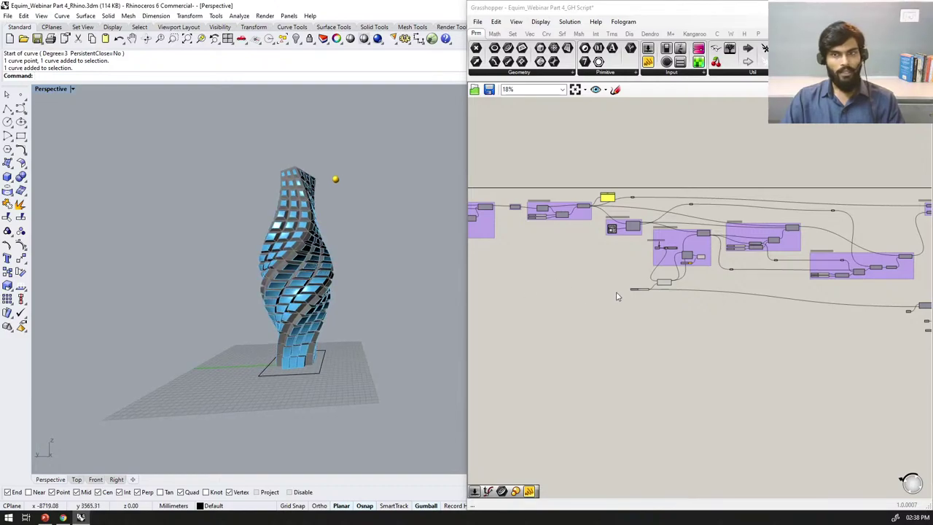
scroll(617, 294, "up", 8)
left_click(641, 271)
left_click_drag(636, 271, 618, 275)
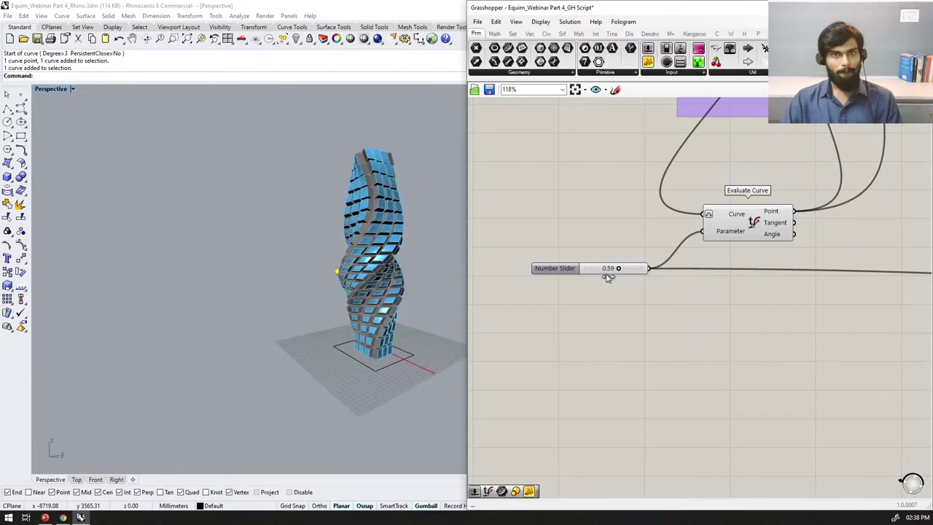
left_click_drag(596, 278, 583, 278)
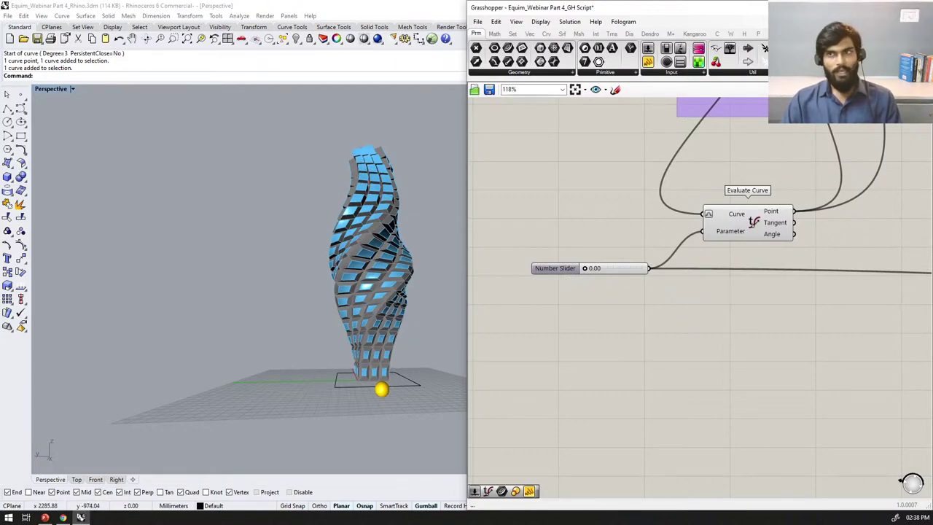
Step: Switch to the Equim_Webinar Part 1 script and examine its Referencing Points group and the Series and Range number group
left_click(883, 22)
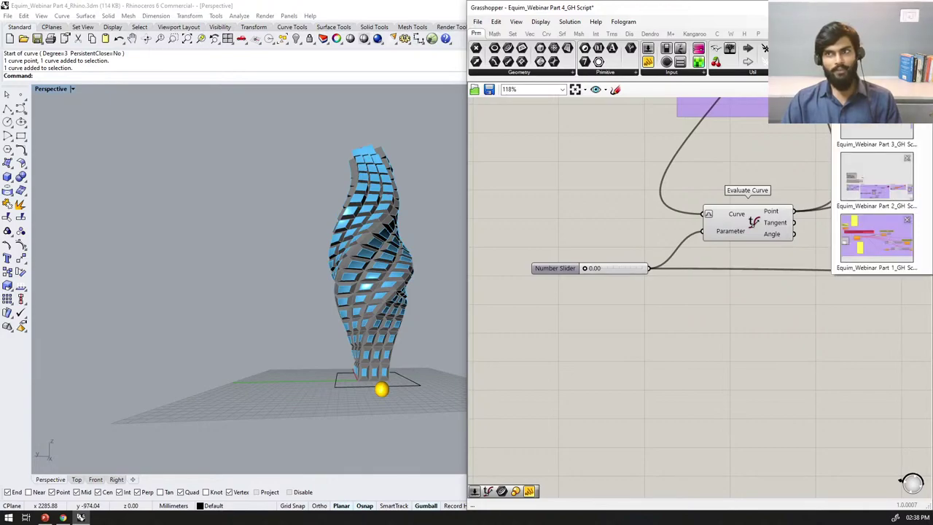
left_click(877, 258)
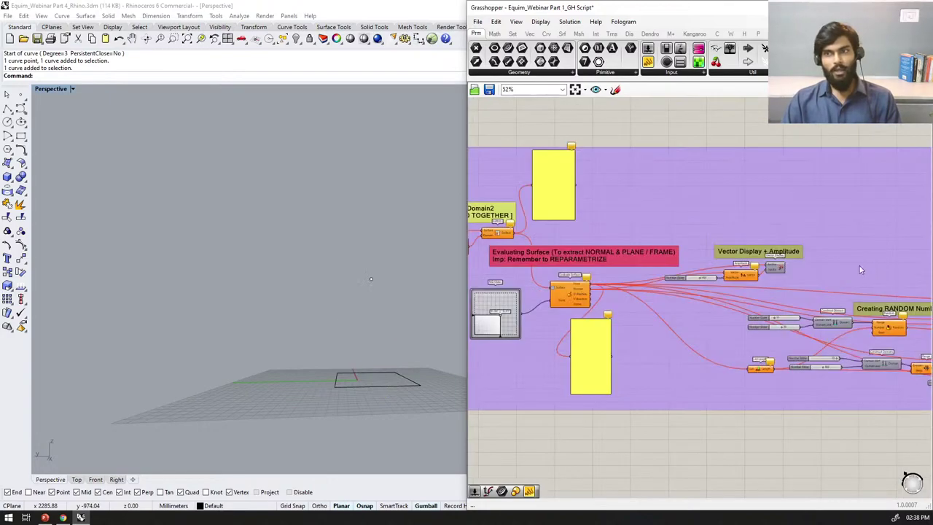
scroll(782, 272, "down", 9)
scroll(747, 246, "up", 6)
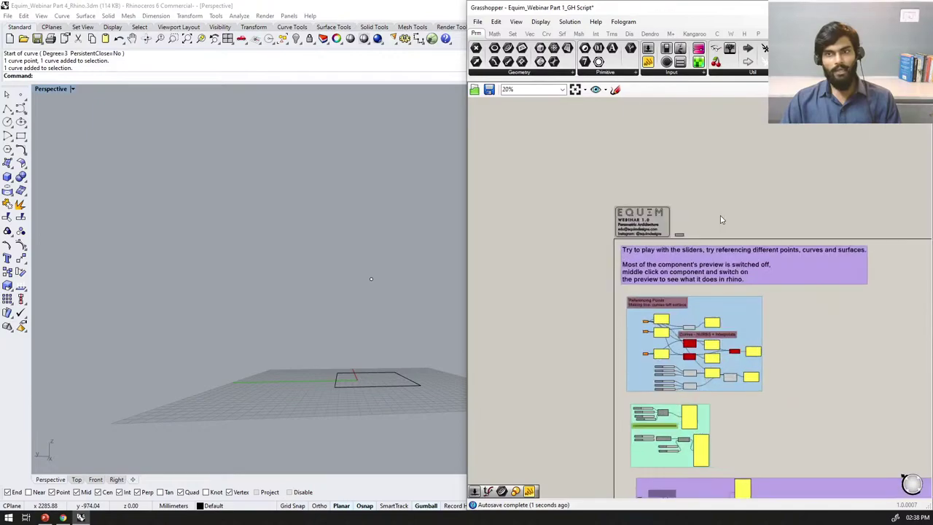
scroll(603, 369, "up", 3)
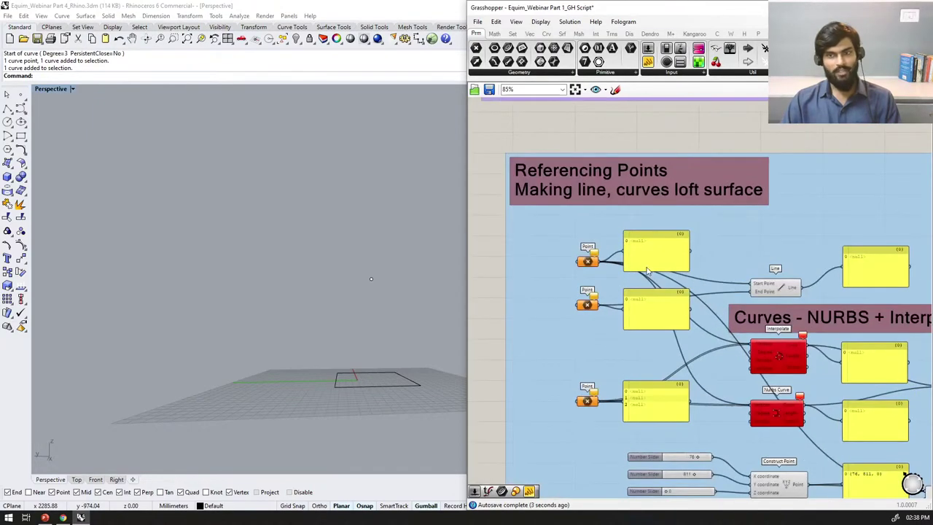
left_click(586, 262)
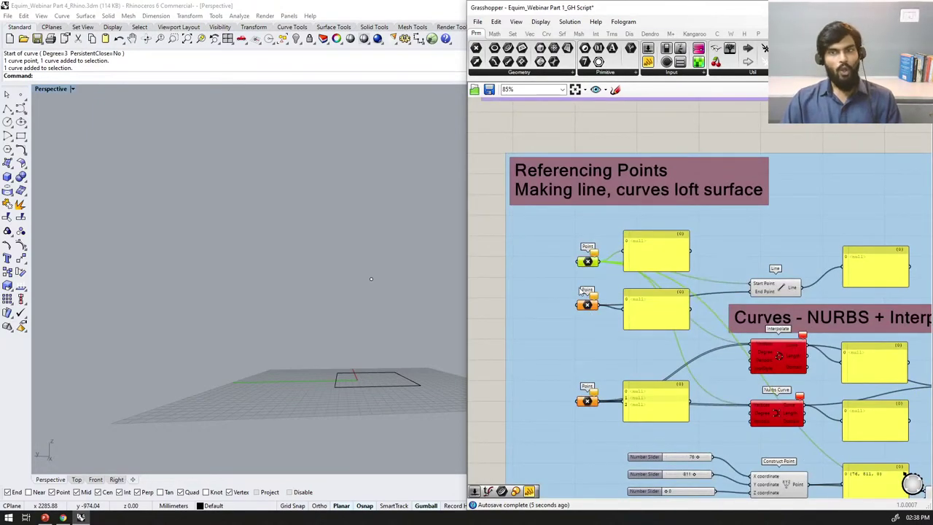
right_click_drag(759, 364, 677, 323)
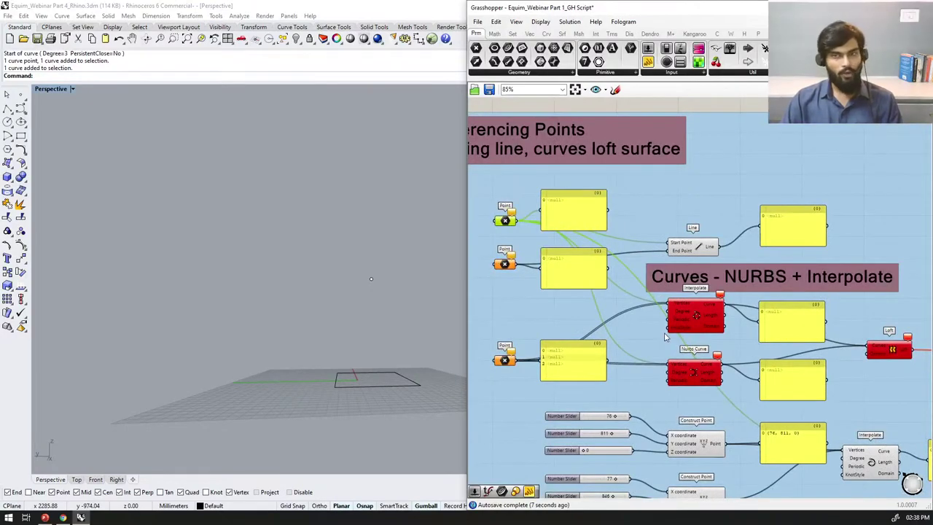
scroll(666, 337, "down", 4)
scroll(690, 323, "up", 5)
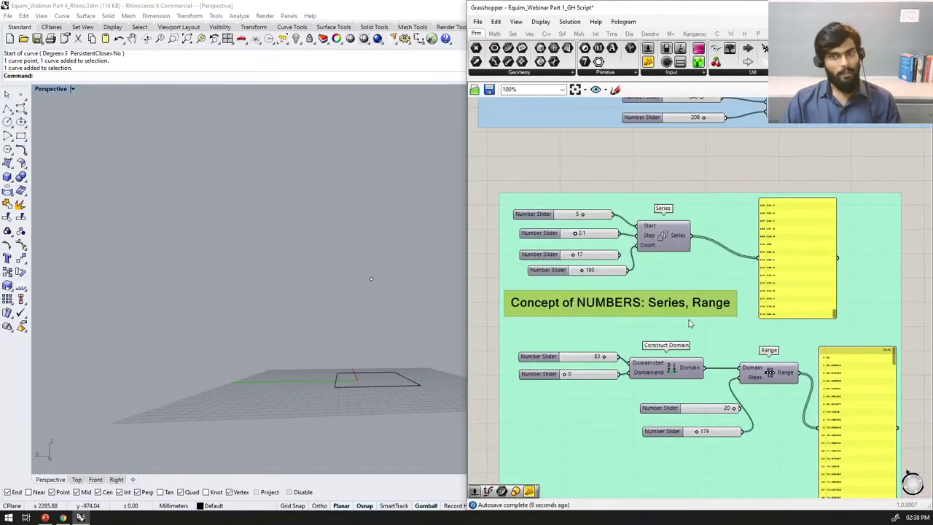
scroll(698, 330, "down", 4)
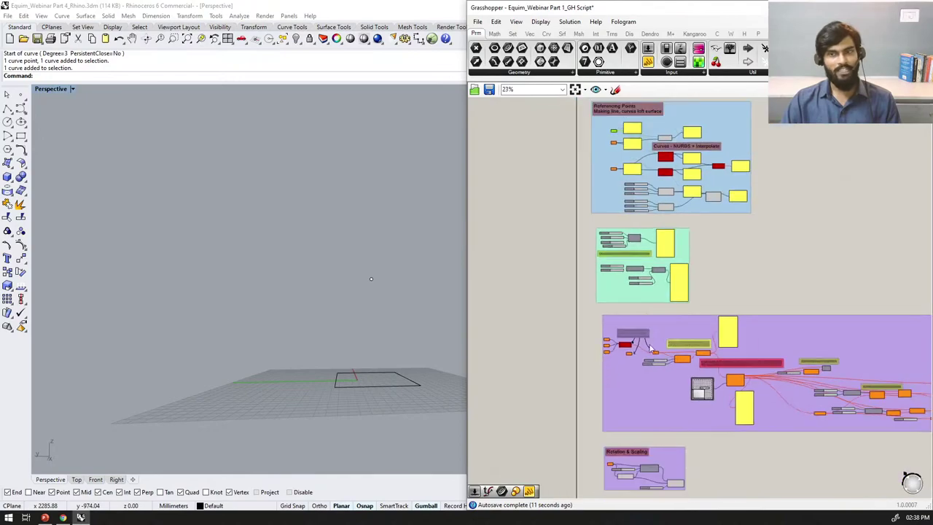
Step: Examine the Part 1 script's loft, Isotrim and surface-evaluation group and the Rotation & Scaling group
scroll(625, 347, "up", 5)
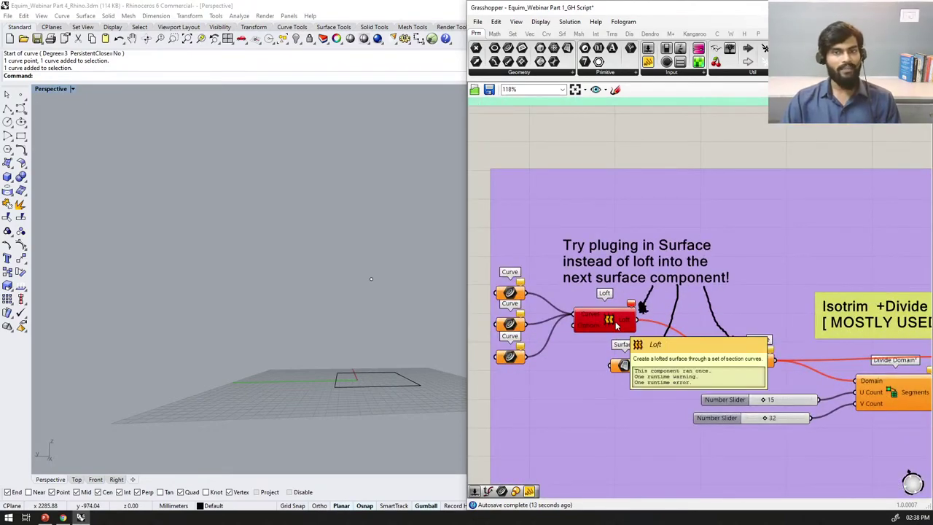
scroll(616, 326, "down", 6)
scroll(651, 263, "up", 4)
scroll(651, 263, "down", 6)
scroll(905, 310, "up", 7)
scroll(902, 288, "down", 8)
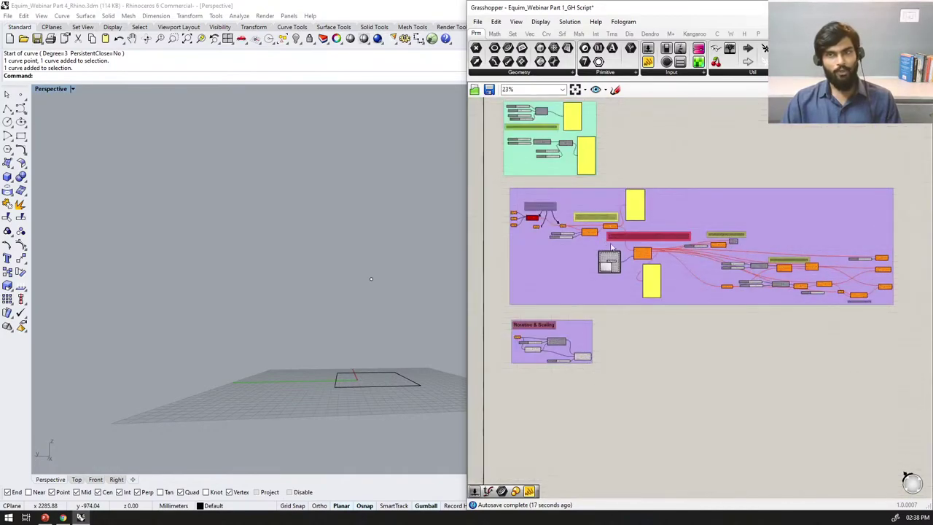
scroll(566, 246, "up", 4)
scroll(656, 246, "up", 4)
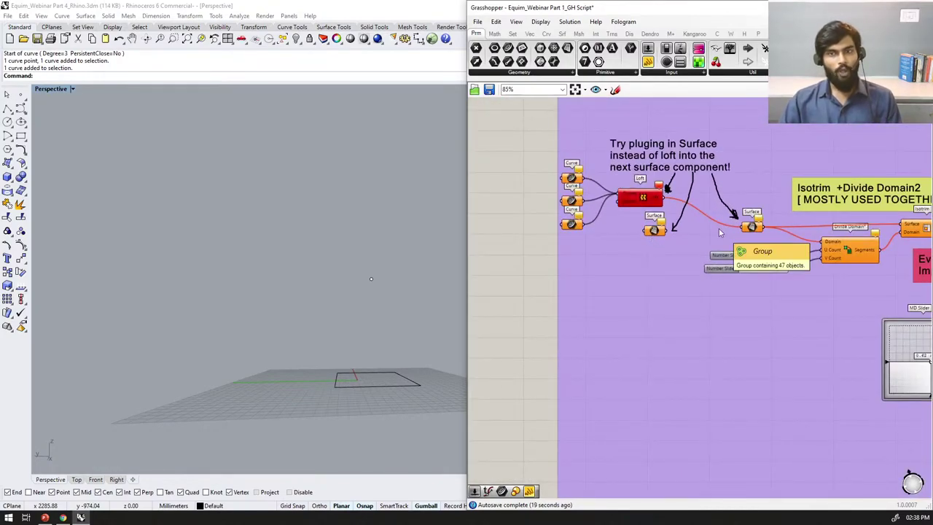
scroll(580, 218, "down", 5)
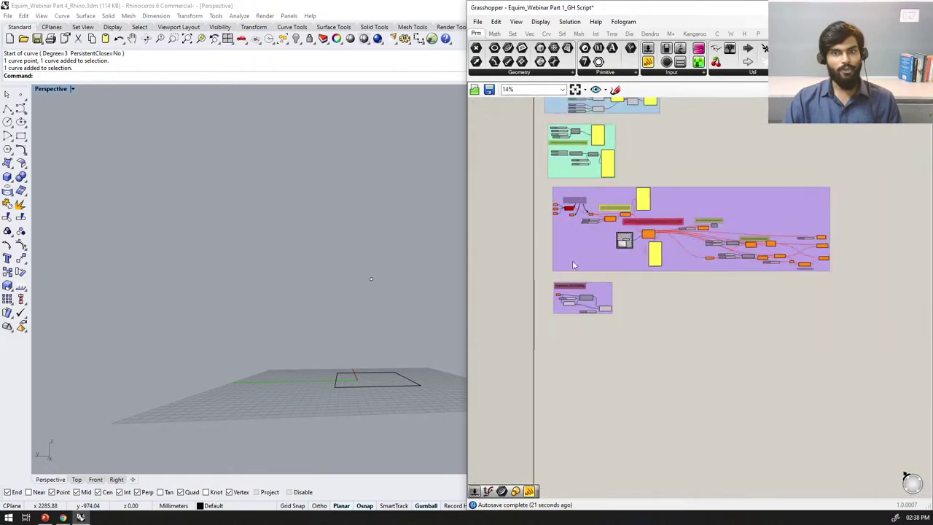
scroll(559, 204, "up", 3)
Step: Switch to the Equim_Webinar Part 3 script and examine its Creating Grid group
left_click(884, 22)
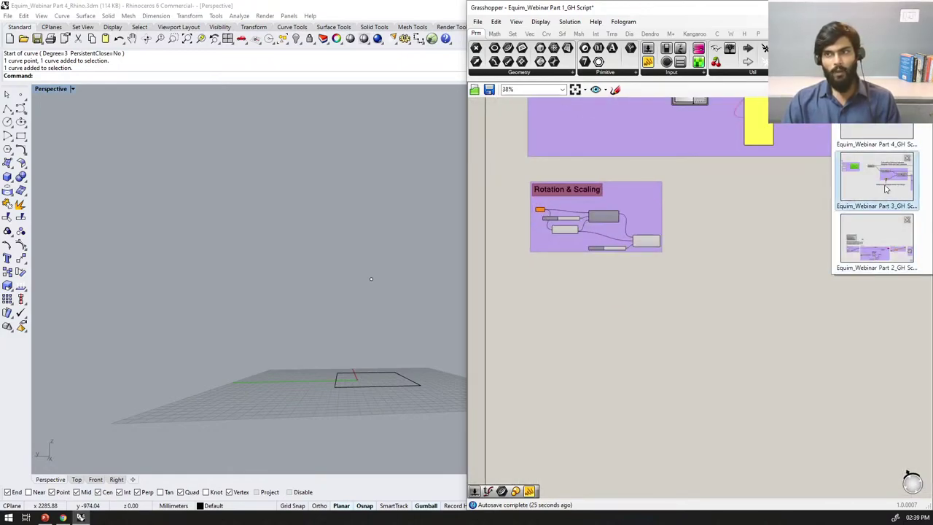
left_click(884, 188)
scroll(777, 238, "down", 4)
scroll(656, 232, "up", 4)
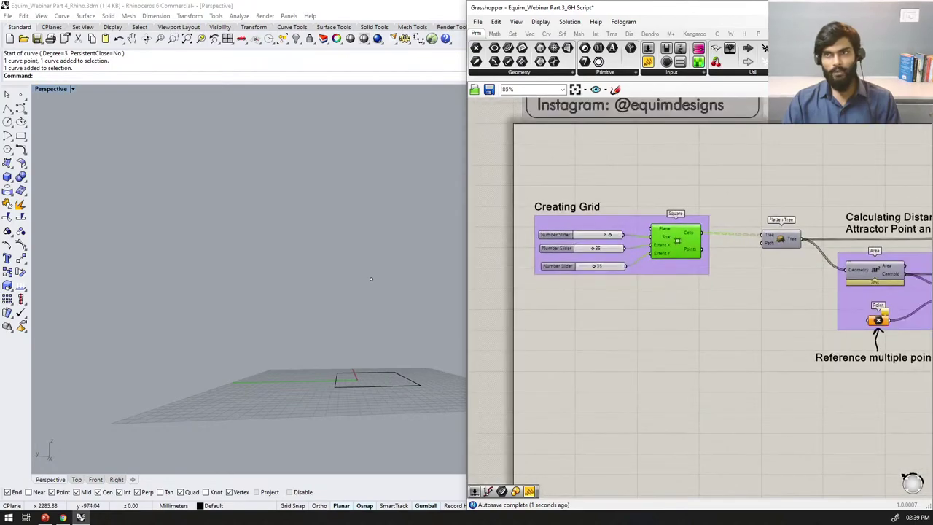
Step: Switch to the Equim_Webinar Part 2 script and reference the base outline from Rhino in the Floors group's Curve component
left_click(884, 22)
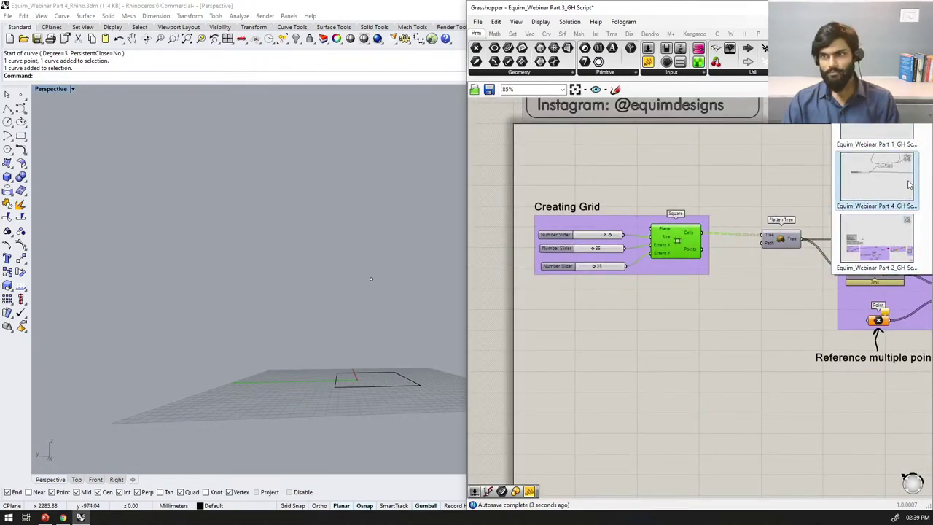
left_click(879, 238)
scroll(641, 307, "up", 4)
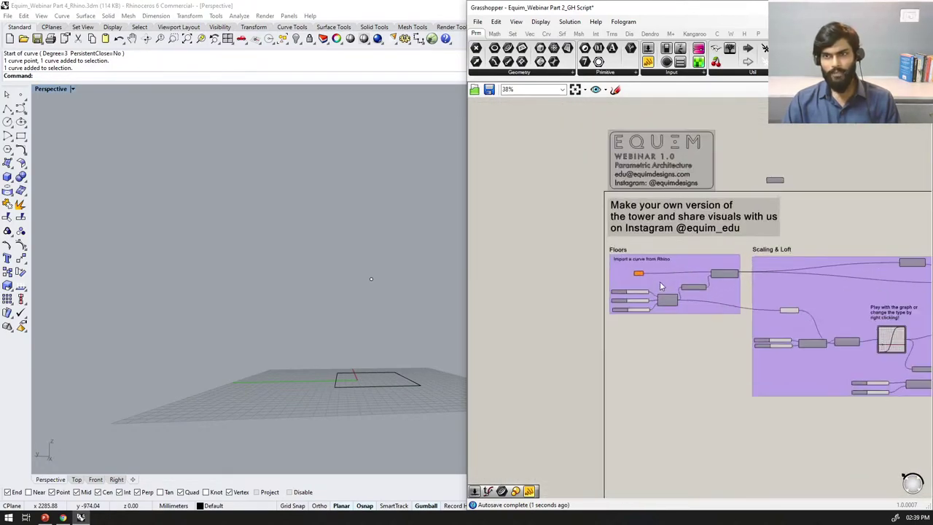
scroll(625, 256, "up", 2)
left_click(617, 264)
right_click(617, 265)
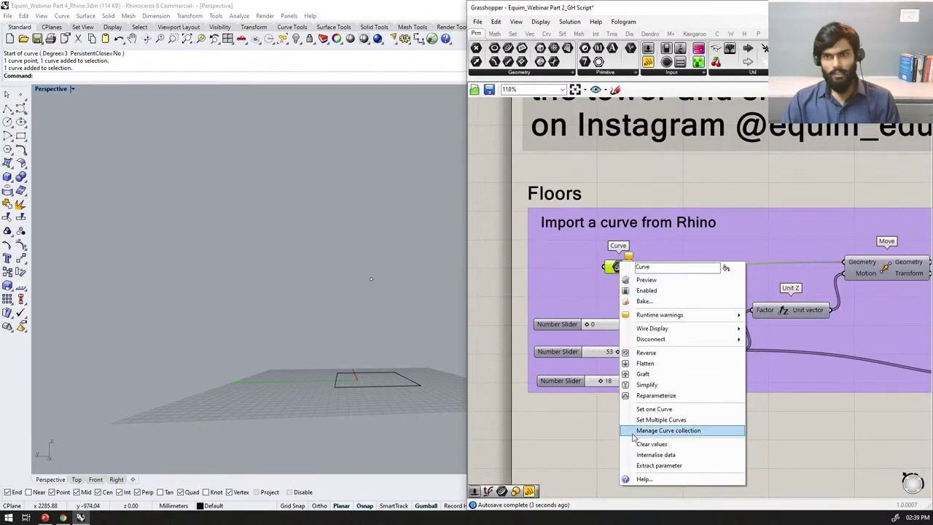
left_click(661, 410)
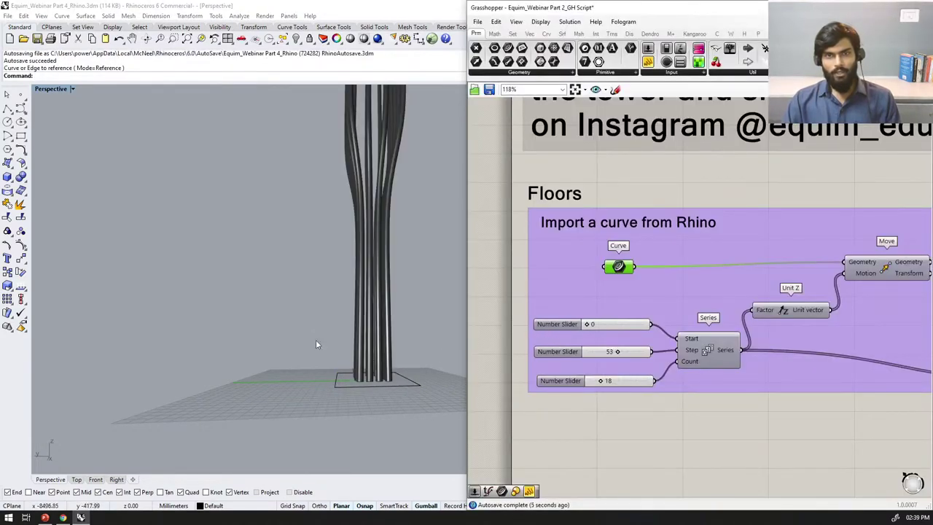
scroll(328, 344, "down", 6)
right_click_drag(344, 296, 251, 296)
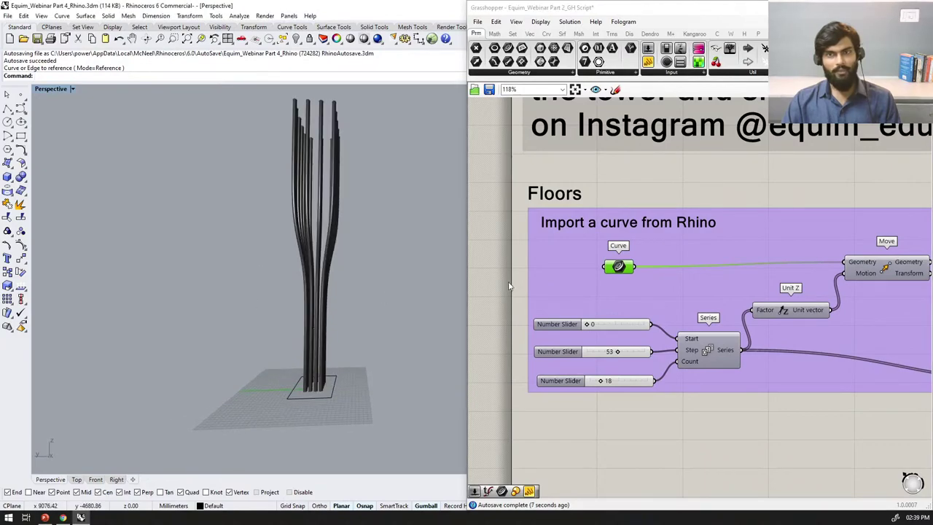
Step: Examine the Part 2 script's component groups, including Window scaling & extrusion and Pipes along the surface
scroll(514, 263, "down", 10)
scroll(859, 257, "up", 6)
scroll(730, 247, "down", 5)
scroll(753, 235, "up", 6)
scroll(804, 413, "up", 5)
scroll(793, 416, "down", 6)
scroll(812, 243, "up", 5)
scroll(858, 264, "down", 5)
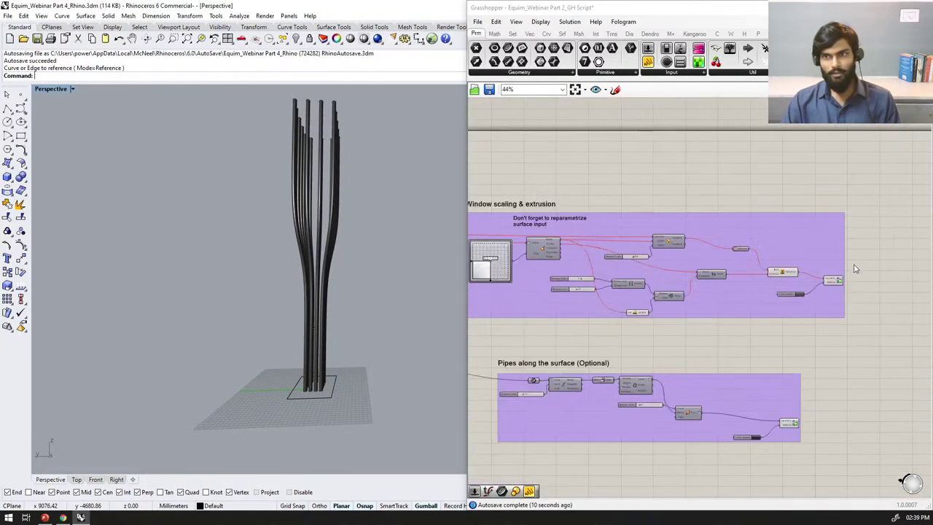
scroll(752, 244, "down", 2)
scroll(655, 244, "up", 4)
scroll(580, 245, "up", 2)
scroll(581, 234, "down", 3)
scroll(654, 220, "up", 2)
scroll(644, 221, "down", 2)
Step: Nudge the two Surface Division components and the Loft component slightly upward on the canvas
mouse_move(735, 244)
left_mouse_down()
mouse_move(723, 241)
mouse_move(735, 235)
left_mouse_up()
left_click_drag(792, 221, 793, 212)
left_click_drag(578, 215, 565, 209)
Step: Examine the Part 2 script from the Surface Division group back to the Floors and Scaling & Loft groups
scroll(628, 193, "down", 4)
right_click_drag(574, 191, 606, 191)
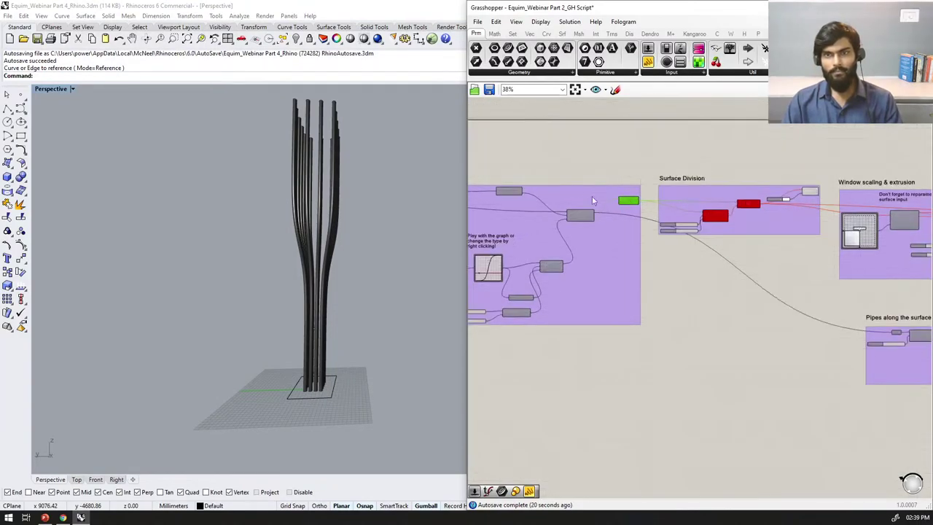
scroll(583, 214, "up", 5)
scroll(554, 211, "down", 5)
right_click_drag(554, 211, 766, 219)
scroll(777, 219, "down", 5)
scroll(634, 211, "up", 6)
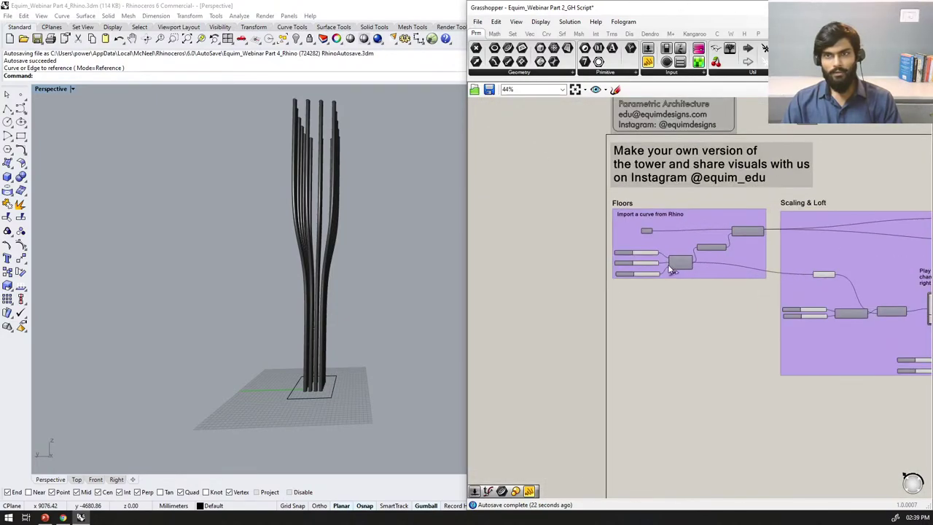
scroll(576, 222, "down", 8)
scroll(730, 224, "up", 2)
scroll(729, 224, "down", 2)
right_click_drag(874, 229, 771, 222)
Step: Enable the preview of the Loft component in the Scaling & Loft group to show the tower's surface
scroll(772, 222, "up", 1)
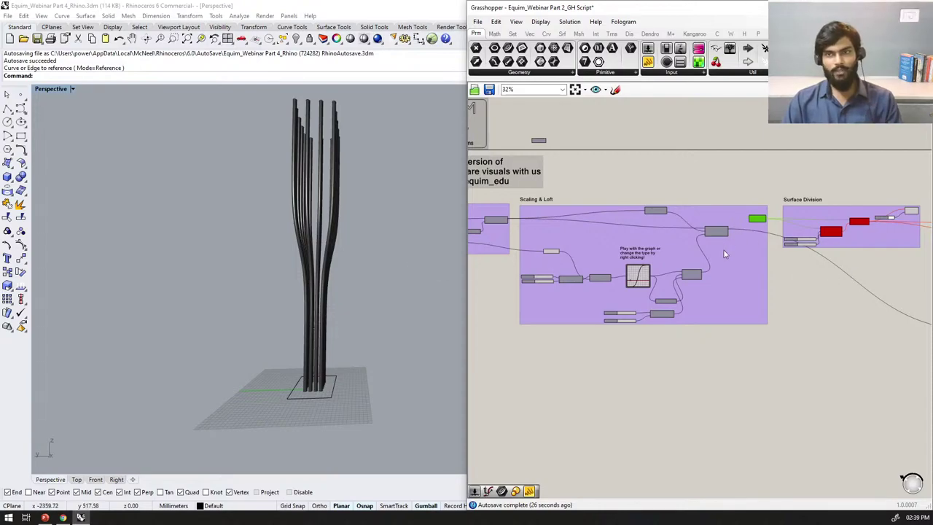
scroll(722, 248, "up", 4)
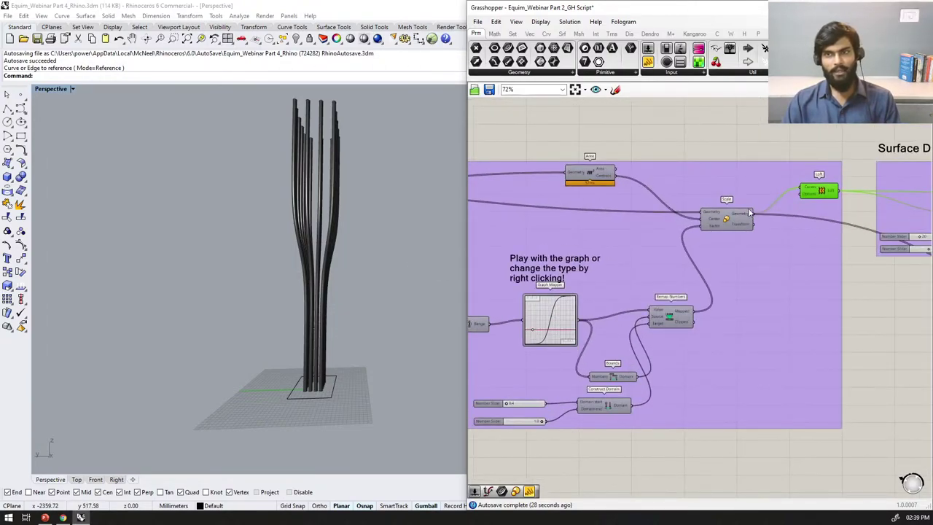
right_click_drag(753, 212, 694, 221)
left_click(672, 235)
left_click(764, 201)
middle_click(770, 196)
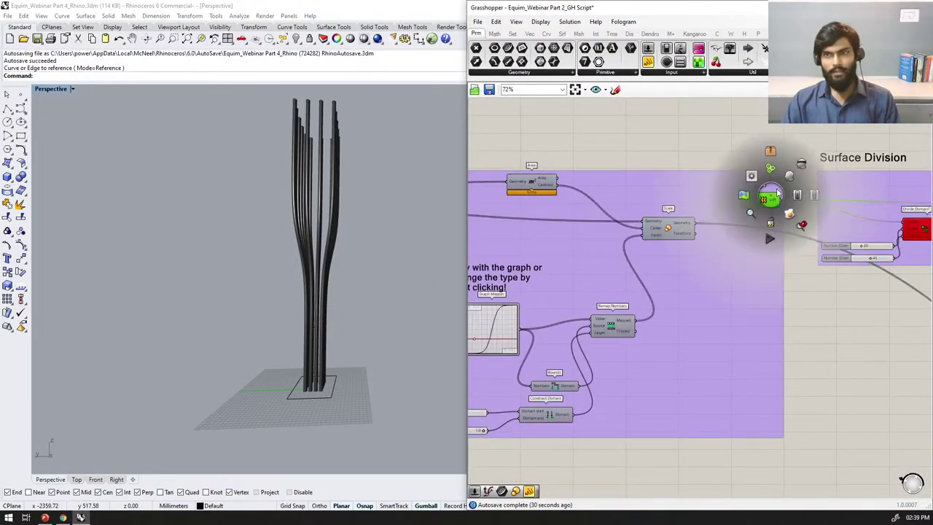
left_click(789, 177)
right_click_drag(331, 216, 335, 222)
right_click(335, 222)
Step: Reshape the Graph Mapper curve by moving its handle toward the graph's left edge to give the tower a gentler profile
scroll(807, 254, "down", 1)
right_click_drag(543, 309, 632, 285)
scroll(625, 288, "up", 5)
left_click_drag(611, 324, 621, 305)
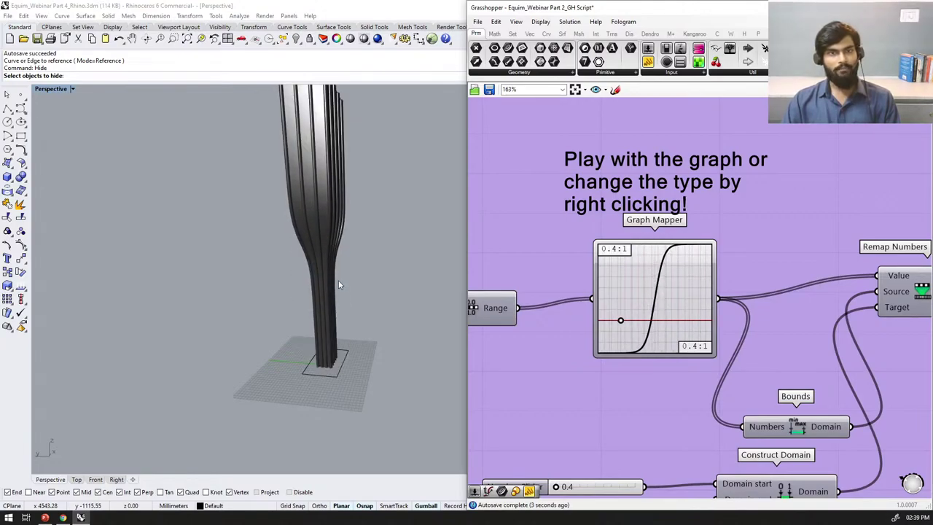
right_click_drag(339, 281, 355, 217)
right_click(355, 216)
scroll(678, 298, "up", 2)
left_click_drag(596, 331, 570, 329)
Step: Look over the rest of the Part 2 script and switch to the Part 3 Grasshopper script
scroll(578, 329, "down", 10)
scroll(729, 293, "up", 4)
right_click_drag(685, 292, 616, 279)
scroll(584, 294, "down", 1)
scroll(693, 258, "down", 2)
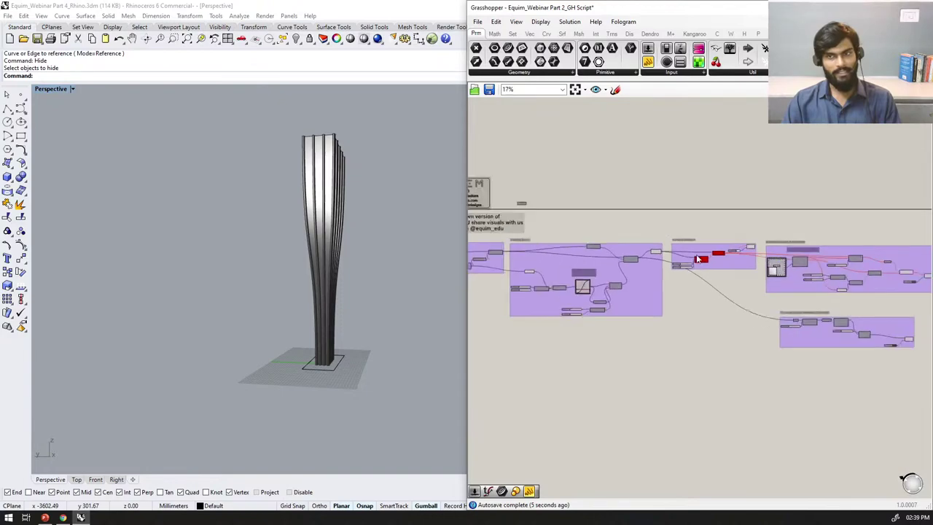
scroll(779, 270, "up", 3)
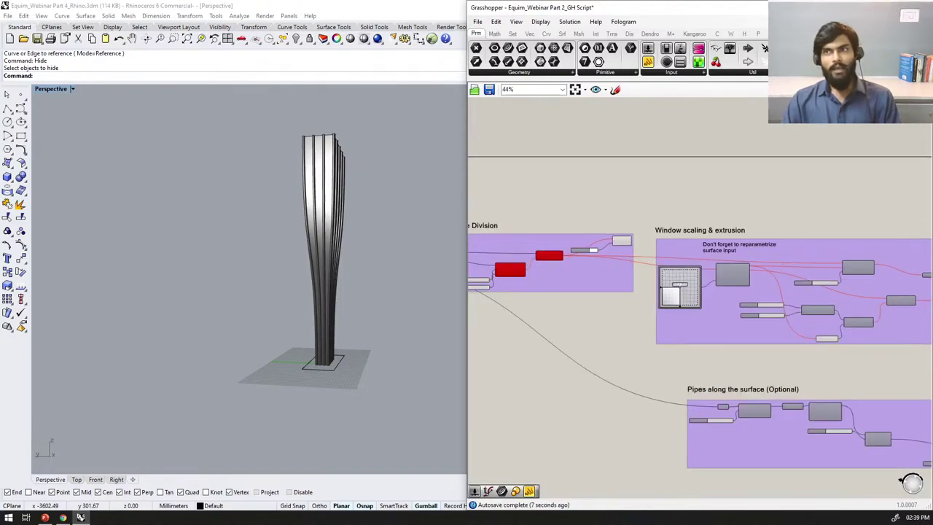
left_click(878, 22)
left_click(878, 134)
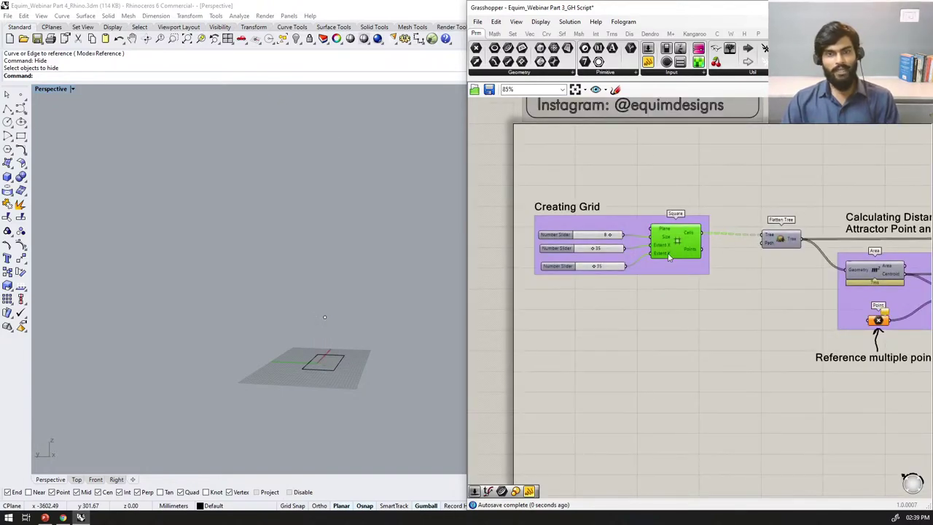
Step: Enable the preview of the Square grid component in the Creating Grid group
scroll(661, 238, "up", 1)
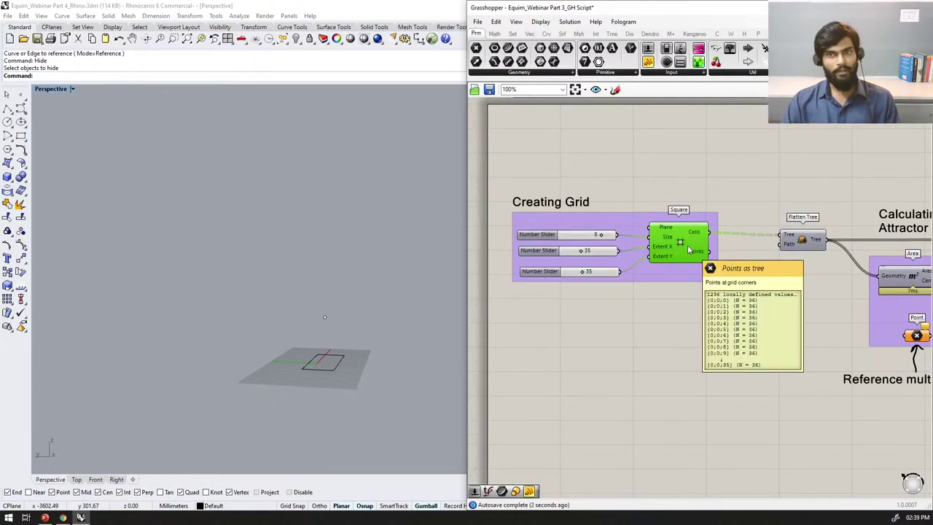
middle_click(687, 244)
left_click(711, 226)
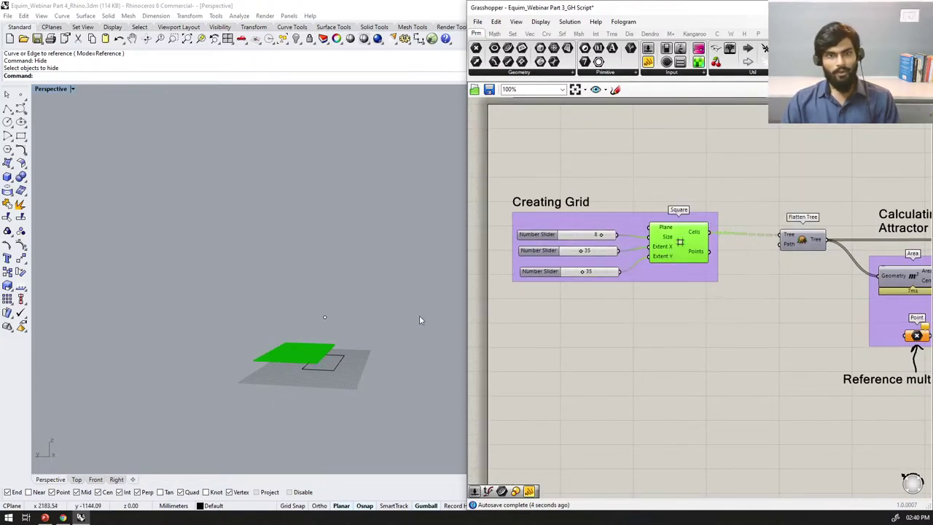
Step: Examine the grid in the viewport and the Part 3 script from Scaling the Cells back to the attractor-point distance group
scroll(381, 326, "up", 5)
right_click_drag(377, 327, 364, 367)
scroll(696, 313, "down", 9)
right_click_drag(904, 314, 583, 270)
scroll(699, 267, "down", 2)
scroll(585, 226, "up", 7)
scroll(594, 213, "down", 5)
right_click_drag(475, 212, 559, 224)
scroll(570, 219, "up", 9)
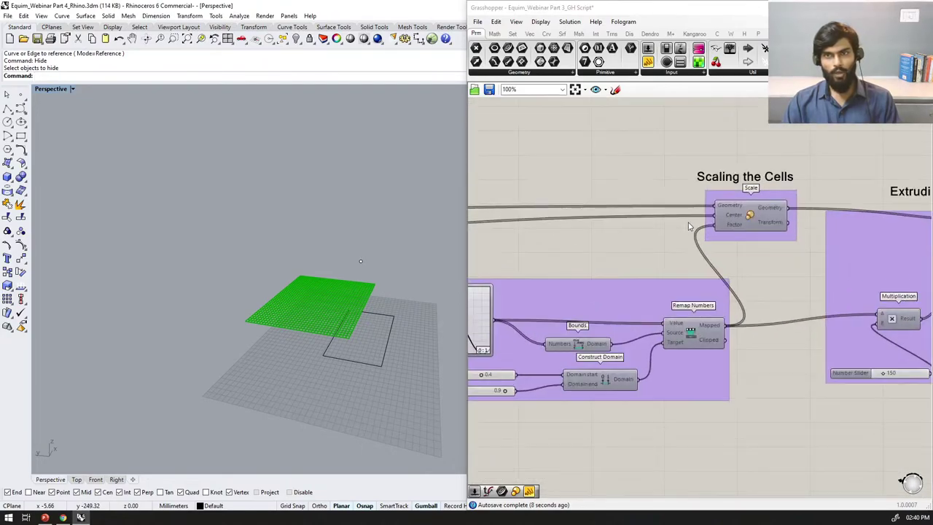
scroll(709, 258, "down", 3)
scroll(725, 265, "down", 1)
right_click_drag(722, 265, 881, 241)
scroll(791, 264, "down", 4)
scroll(575, 265, "up", 4)
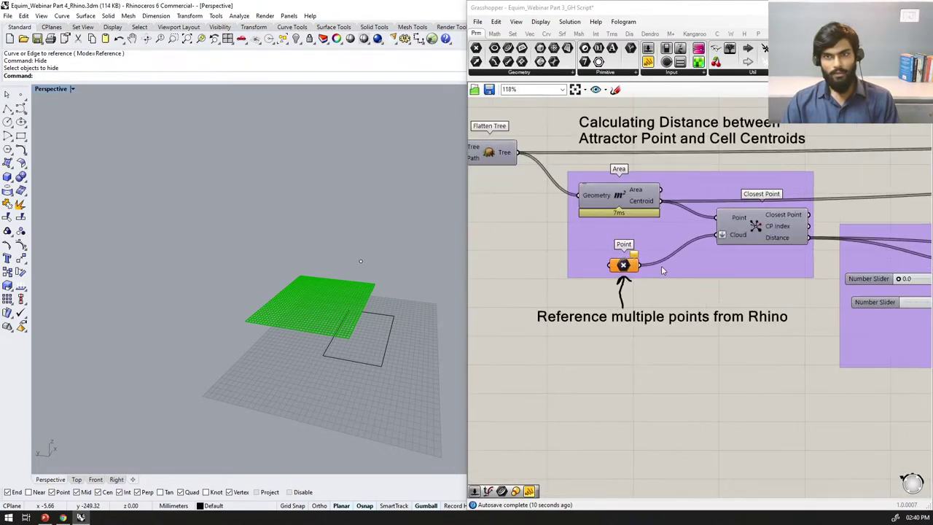
Step: Place three point objects at different spots on the green grid in the Rhino viewport
left_click(20, 96)
left_click(304, 301)
right_click(306, 303)
left_click(325, 317)
right_click(327, 314)
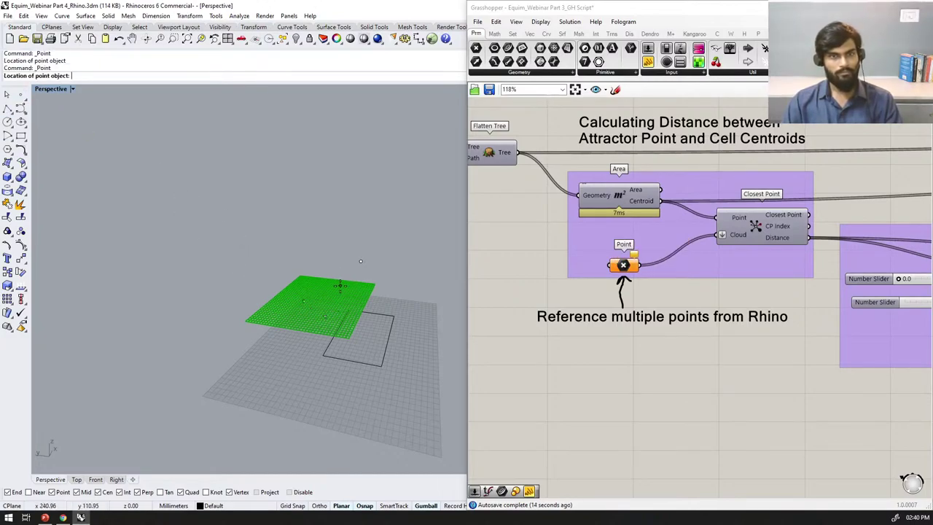
left_click(340, 285)
Step: Reference the three Rhino points in the Point component of the attractor distance group as multiple points
right_click(635, 268)
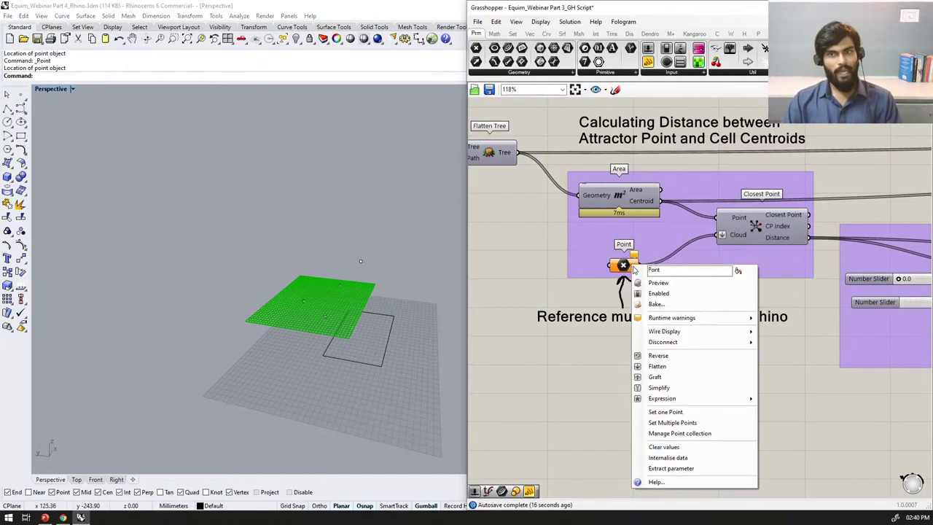
left_click(668, 422)
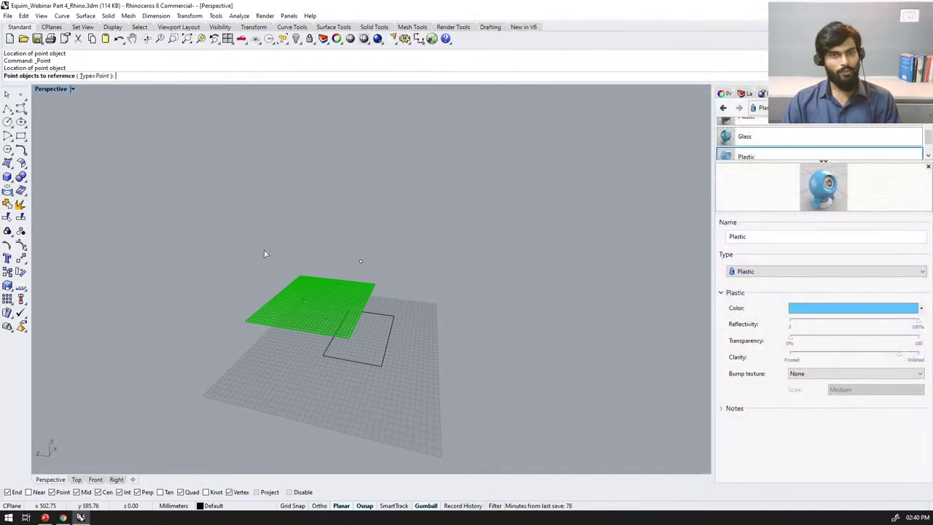
left_click_drag(359, 344, 352, 337)
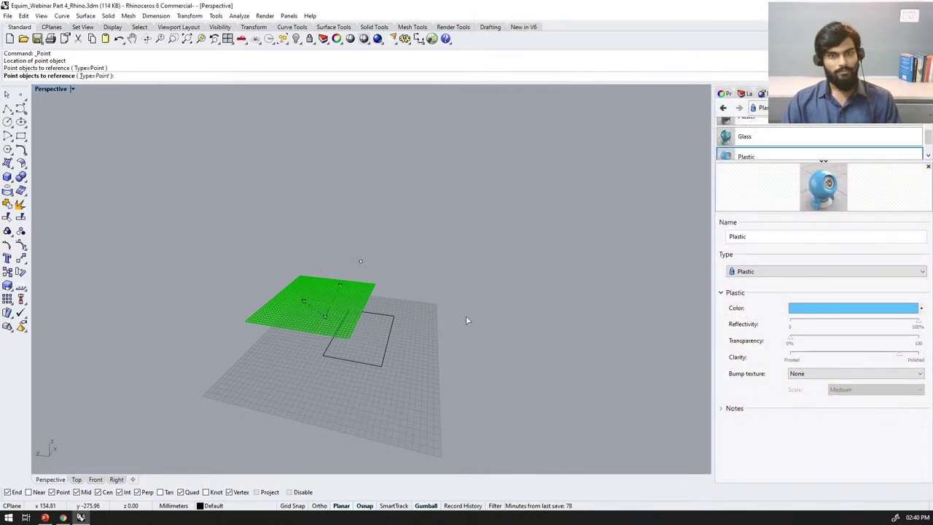
key("Return")
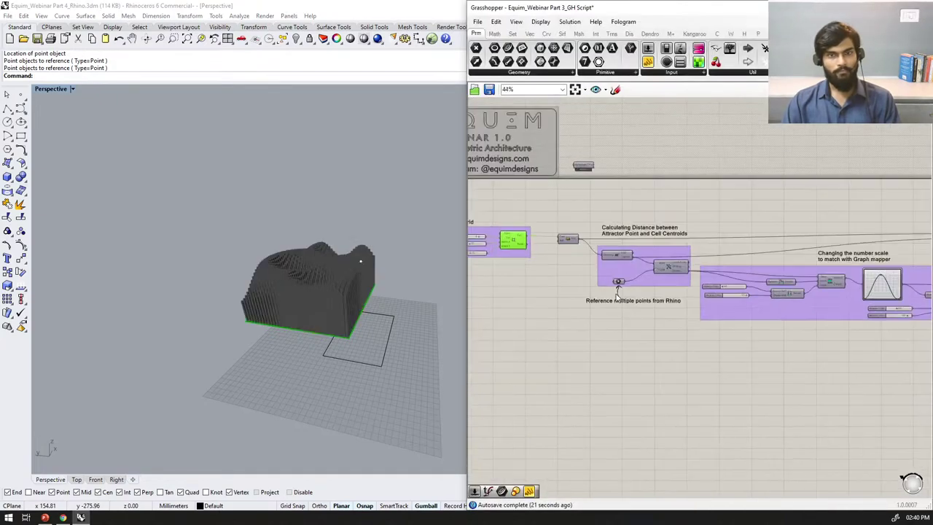
Step: Move one attractor point along the gumball's green axis to reshape the extruded cell field
right_click_drag(438, 267, 330, 277)
left_click_drag(390, 318, 389, 314)
right_click_drag(379, 321, 363, 300)
left_click_drag(361, 299, 336, 392)
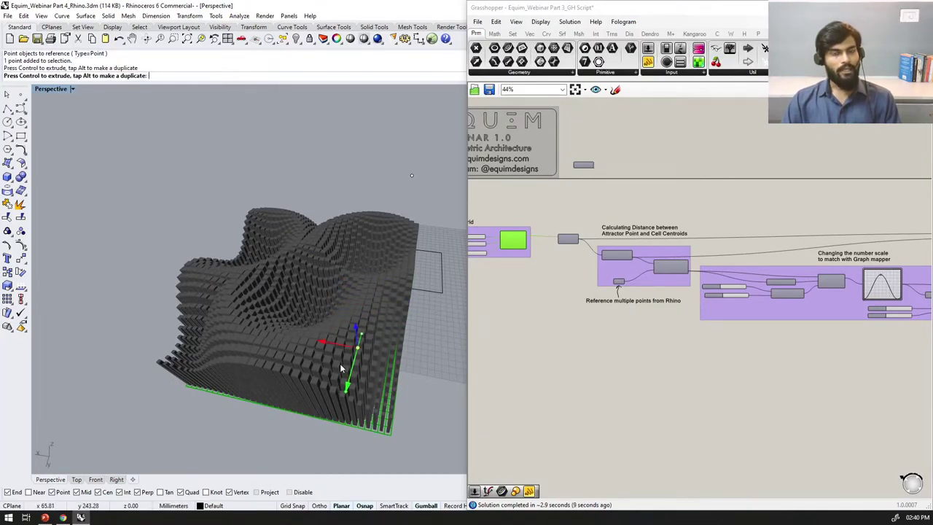
Step: Select all three attractor points and move them together across the grid to reshape the cell field
right_click_drag(340, 340, 450, 251)
right_click(344, 201)
key("Escape")
right_click_drag(328, 323, 406, 300)
right_click(406, 300)
left_click(353, 345)
left_click_drag(380, 428, 220, 248)
right_click_drag(256, 249, 247, 291)
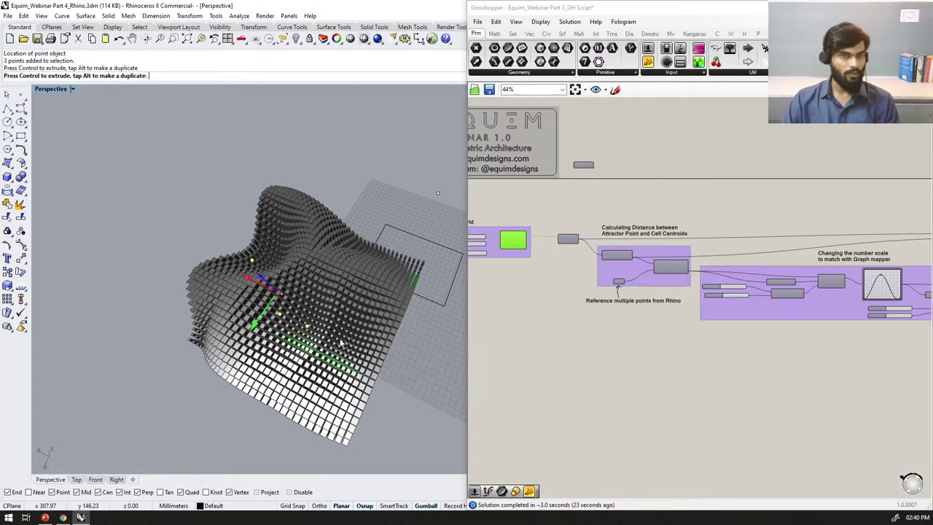
right_click_drag(337, 348, 274, 356)
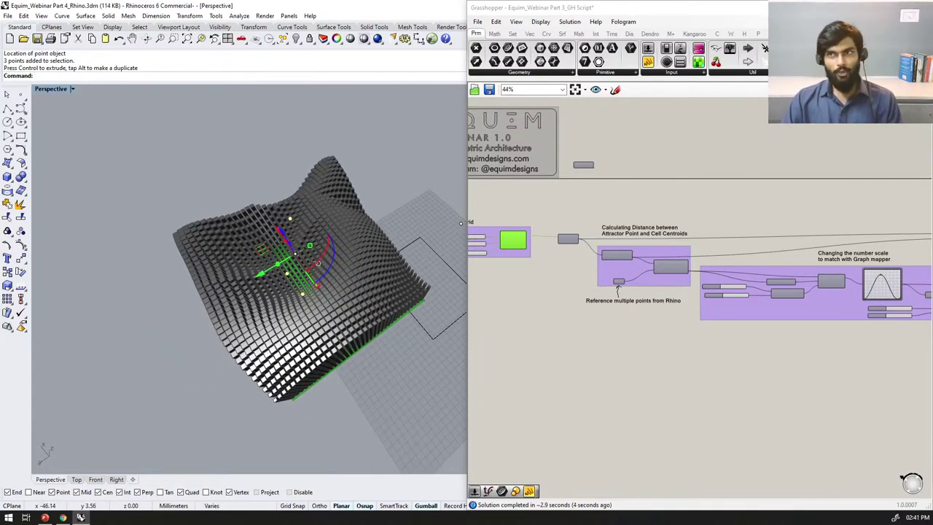
Step: Switch to the Part 4 Grasshopper script and bring its twisted tower into a side view
left_click(881, 22)
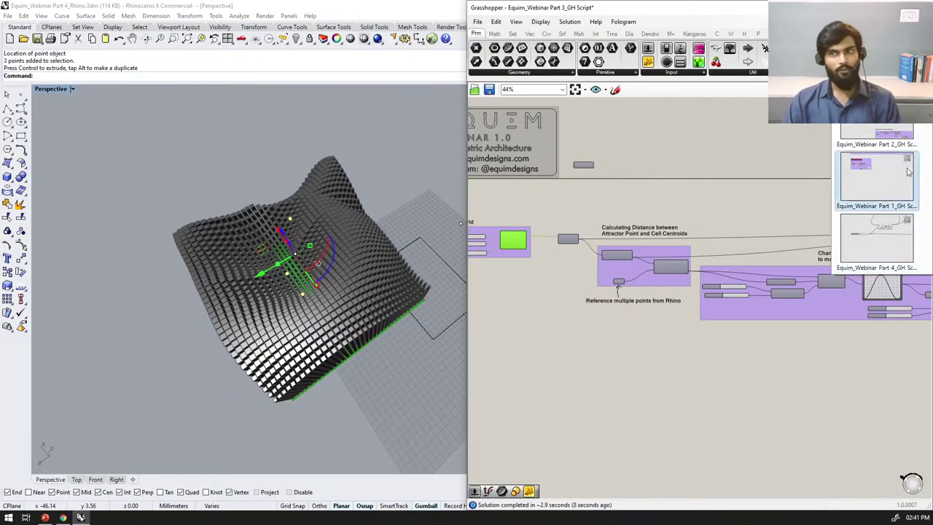
left_click(877, 244)
scroll(320, 320, "down", 5)
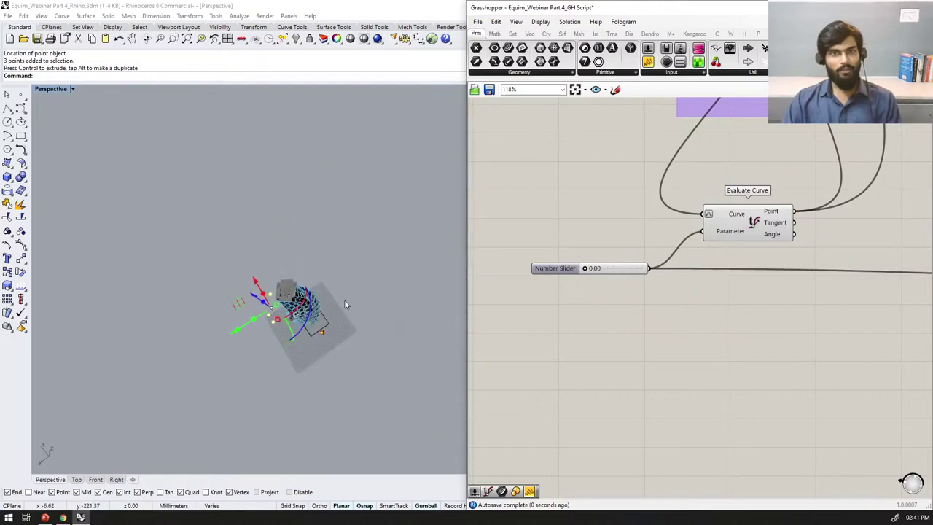
scroll(616, 248, "down", 5)
right_click_drag(369, 339, 366, 292)
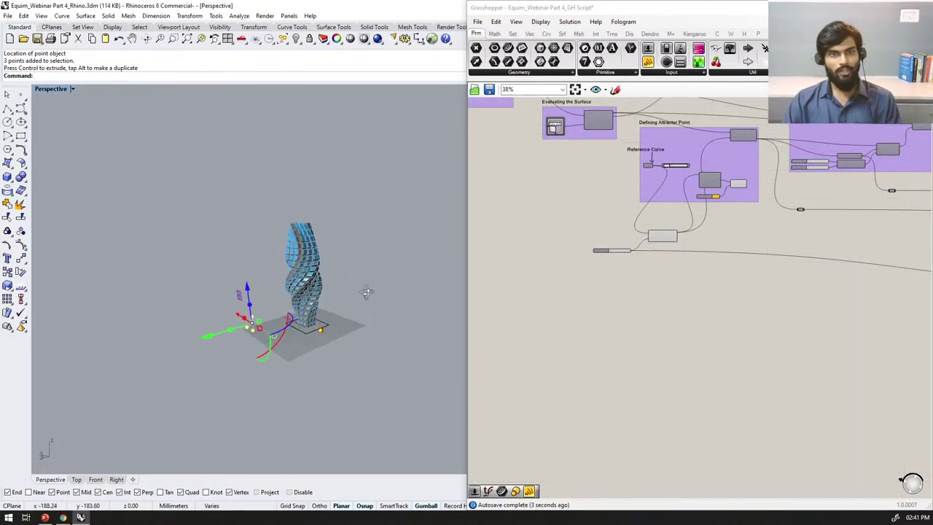
Step: Select the Linear Array component in the Making the Tower Base group to highlight the stacked floor outlines
scroll(667, 252, "down", 5)
scroll(639, 191, "up", 4)
right_click_drag(638, 191, 768, 216)
scroll(715, 217, "down", 2)
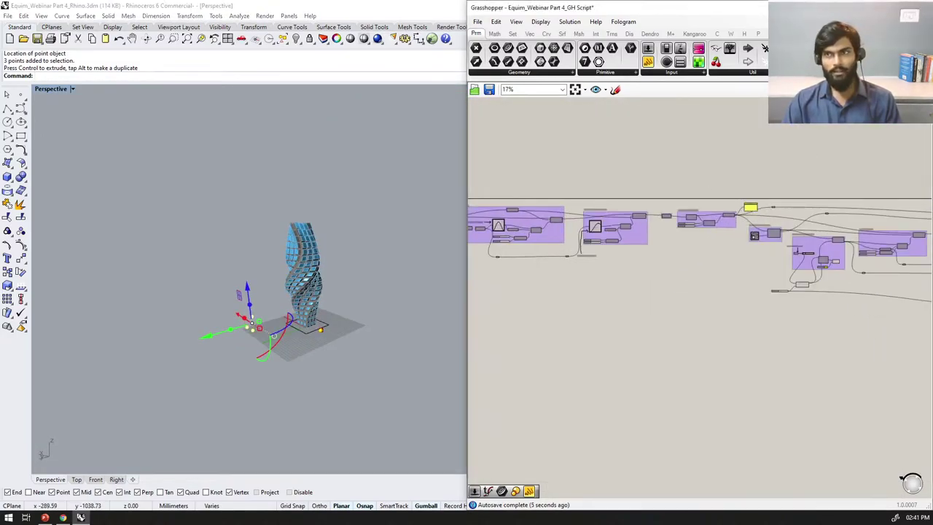
scroll(810, 314, "down", 2)
scroll(651, 249, "up", 10)
left_click(668, 211)
mouse_move(342, 321)
right_mouse_down()
mouse_move(341, 290)
mouse_move(349, 311)
right_mouse_up()
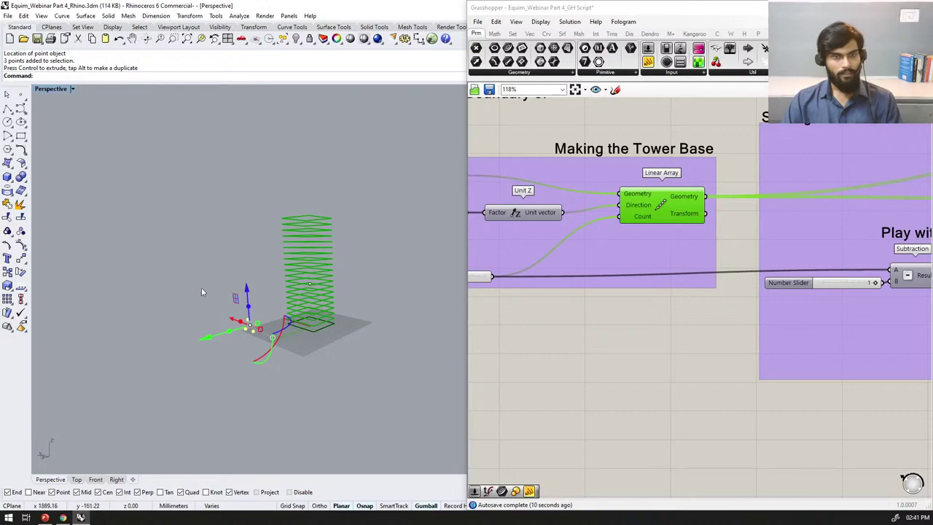
Step: Delete the three attractor points beside the tower
left_click(229, 355)
left_click_drag(221, 289, 264, 353)
mouse_move(333, 273)
right_mouse_down()
mouse_move(327, 284)
mouse_move(315, 275)
right_mouse_up()
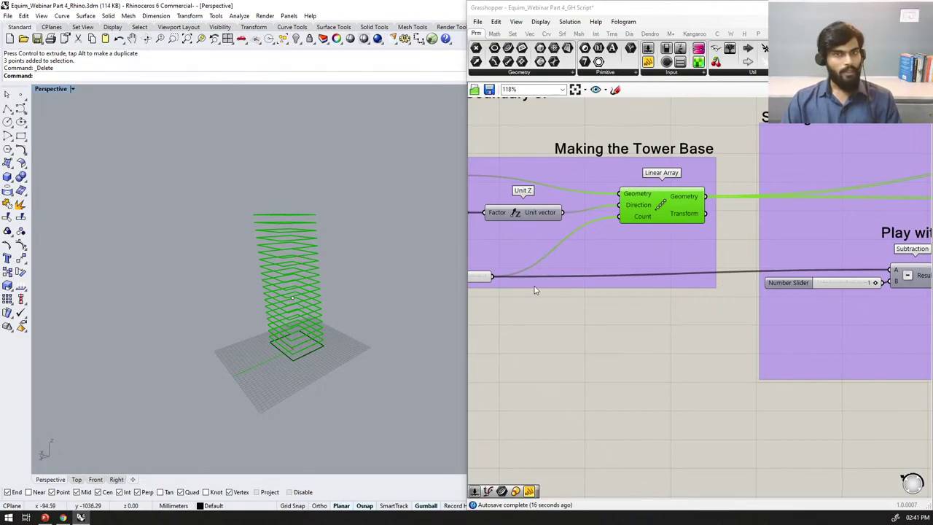
Step: Select the Area component and the Scale component of the floor scaling group to inspect the scaled floor outlines
scroll(532, 291, "down", 8)
scroll(759, 225, "up", 8)
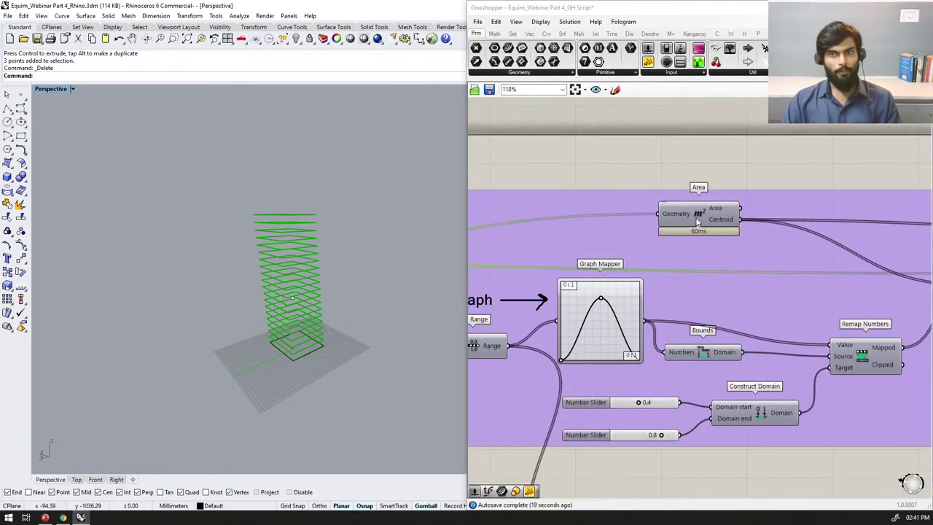
left_click(696, 219)
scroll(753, 264, "down", 2)
left_click(802, 268)
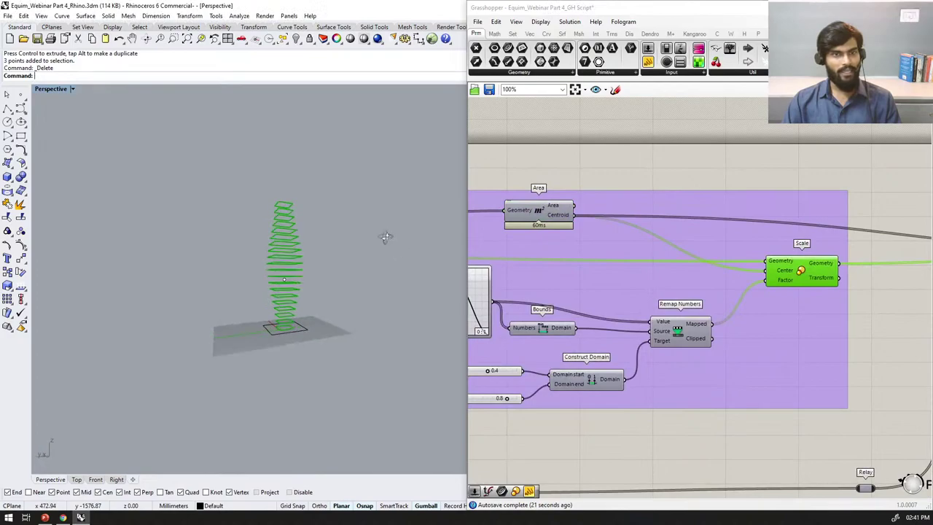
right_click_drag(387, 238, 342, 289)
Step: Select the Rotate component and the Loft component to inspect the rotated floors and the lofted tower surface
scroll(632, 293, "down", 6)
scroll(833, 298, "up", 7)
left_click(883, 221)
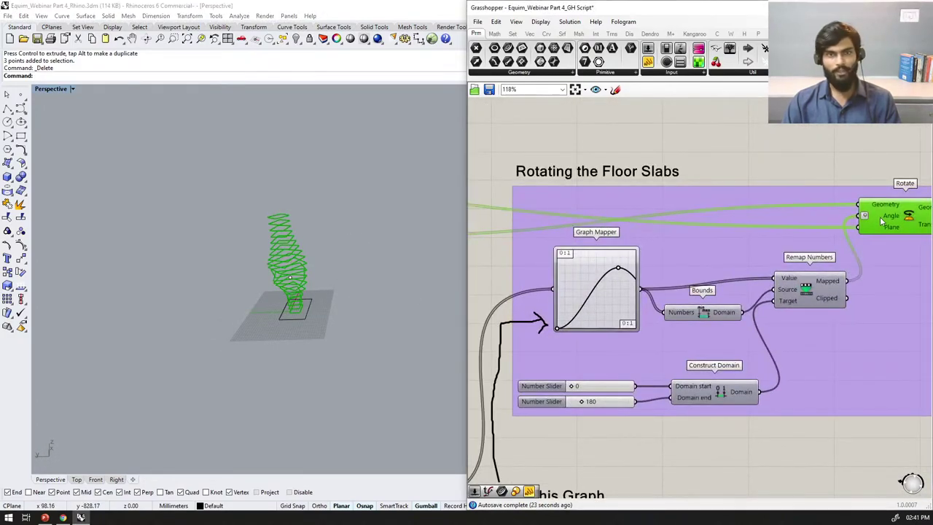
scroll(729, 291, "down", 3)
scroll(890, 235, "up", 2)
left_click(894, 233)
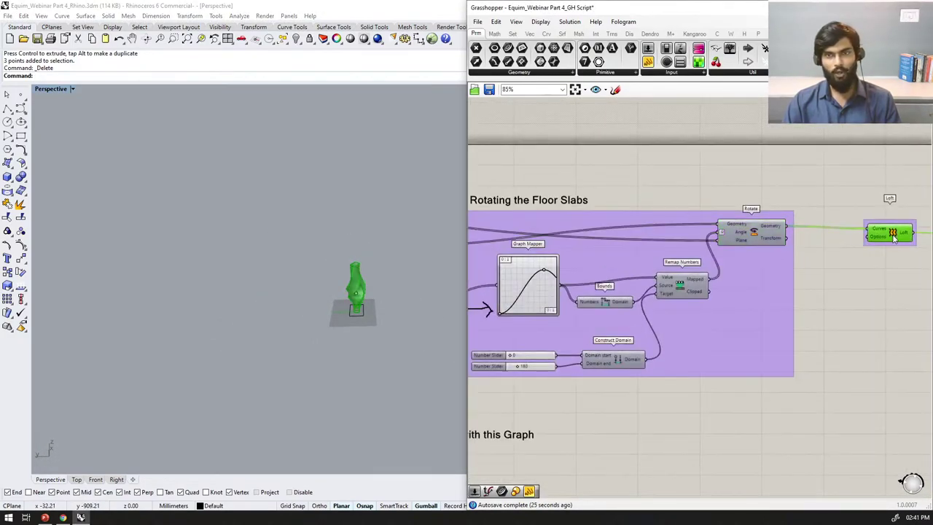
scroll(346, 315, "up", 5)
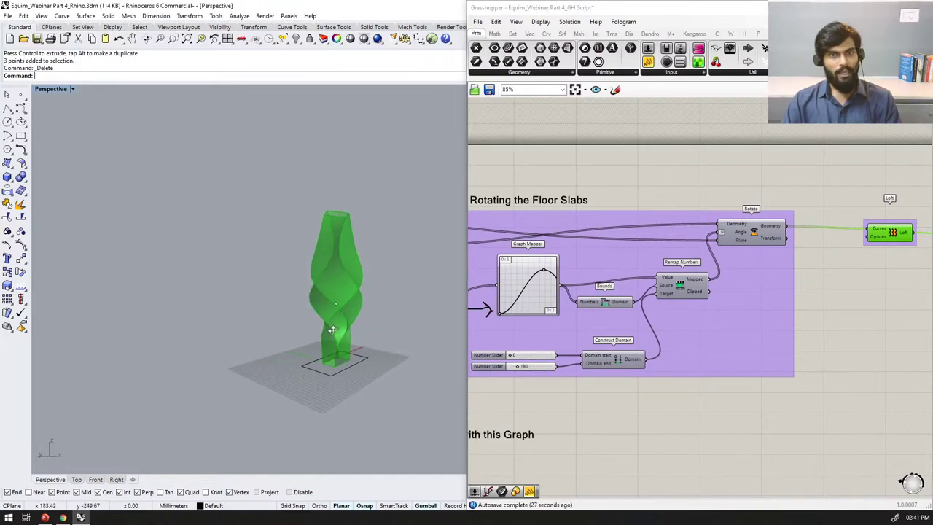
Step: Examine the script beyond the Loft component, including the Dividing the Surfaces group, and return to the Loft output
scroll(733, 287, "down", 4)
scroll(696, 281, "up", 2)
scroll(613, 284, "down", 6)
scroll(793, 274, "up", 6)
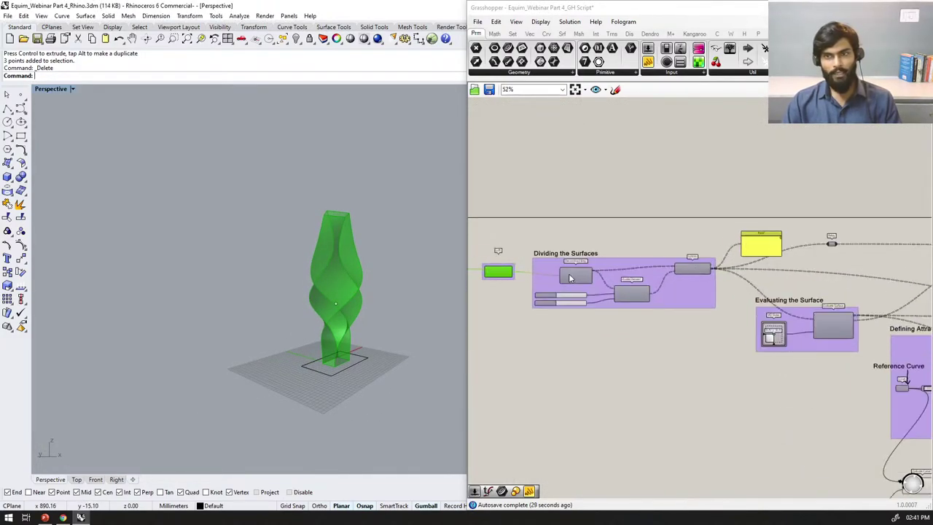
scroll(828, 267, "down", 6)
scroll(756, 276, "up", 2)
scroll(735, 271, "up", 9)
scroll(705, 219, "down", 6)
scroll(695, 217, "up", 7)
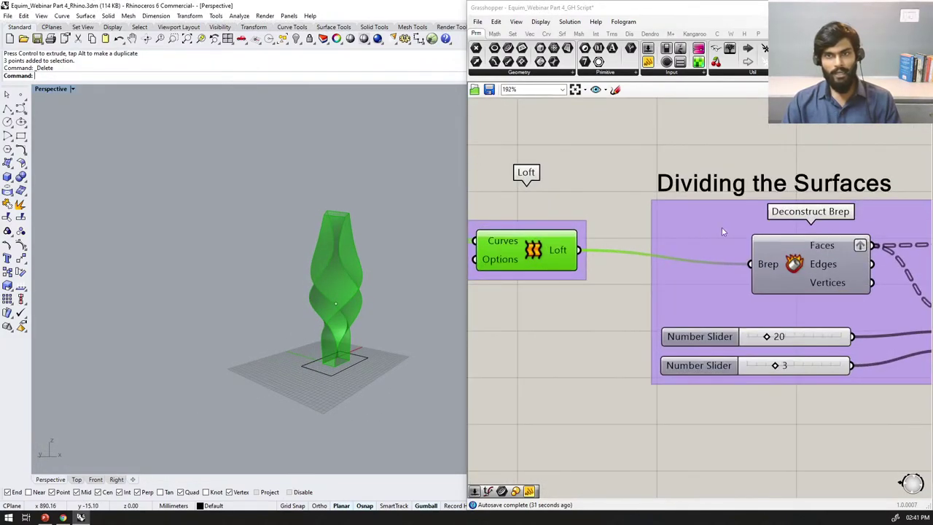
scroll(691, 231, "down", 8)
scroll(661, 237, "up", 6)
left_click_drag(660, 239, 605, 245)
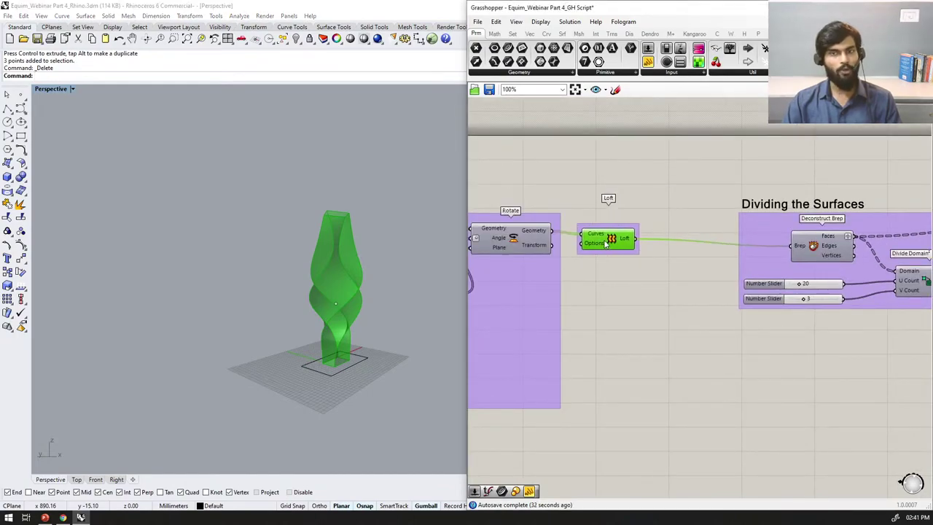
Step: Insert a Data Dam component between the Loft output and the Brep input of Deconstruct Brep
double_click(687, 274)
type("data dam")
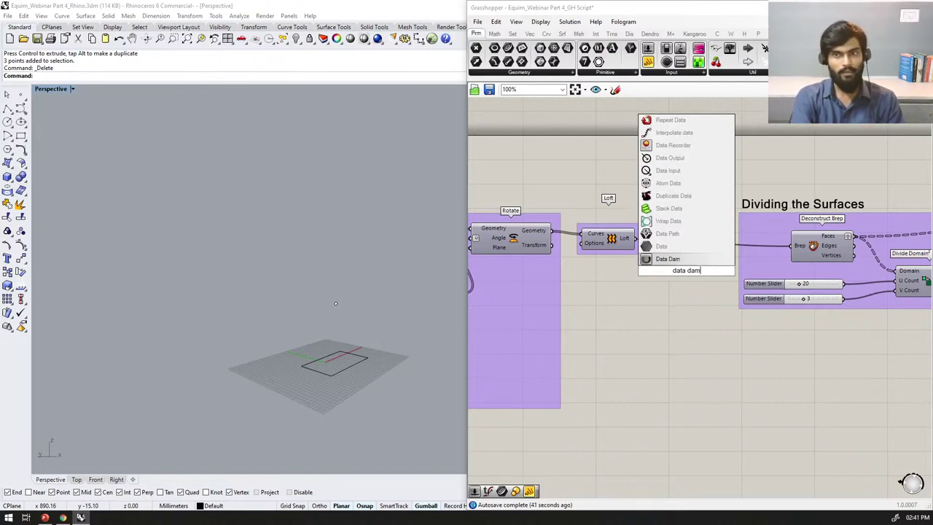
key("Return")
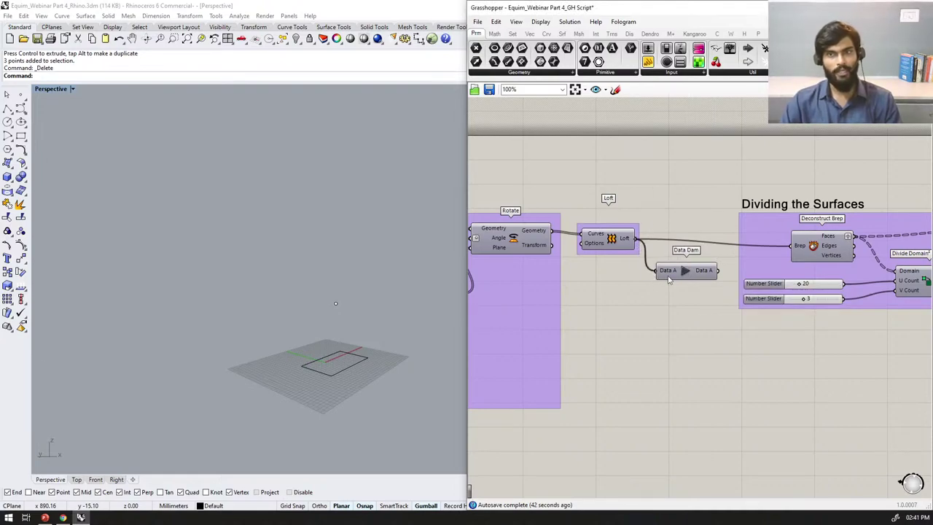
left_click_drag(806, 230, 781, 252)
right_click_drag(686, 271, 707, 273)
scroll(751, 281, "down", 2)
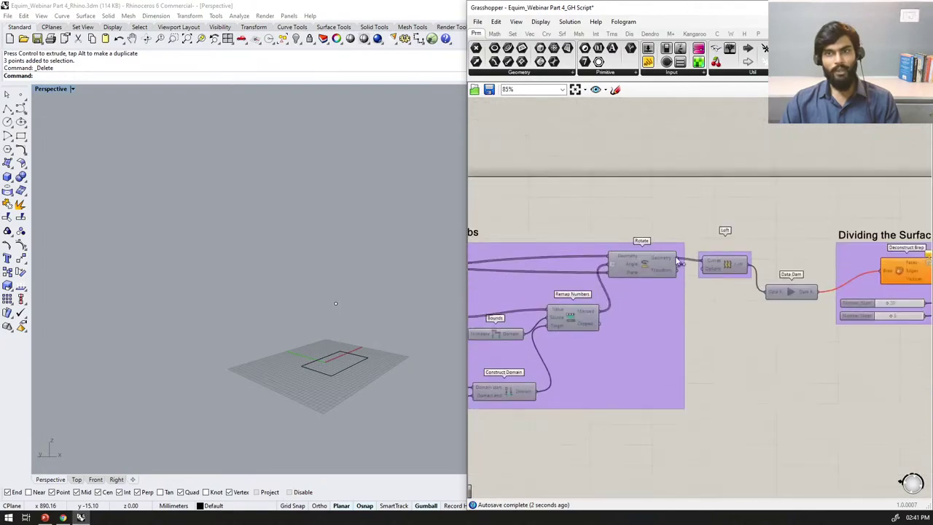
Step: With Loft selected, move the floor-rotation Graph Mapper's peak handle down to the graph's right edge and lower the domain end slider
left_click(729, 264)
scroll(868, 267, "down", 5)
scroll(604, 284, "up", 6)
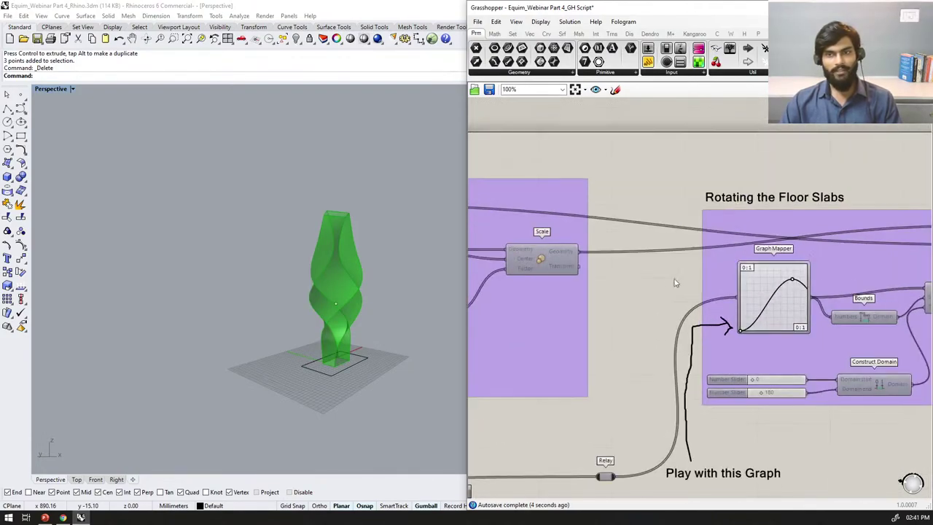
left_click_drag(784, 274, 822, 315)
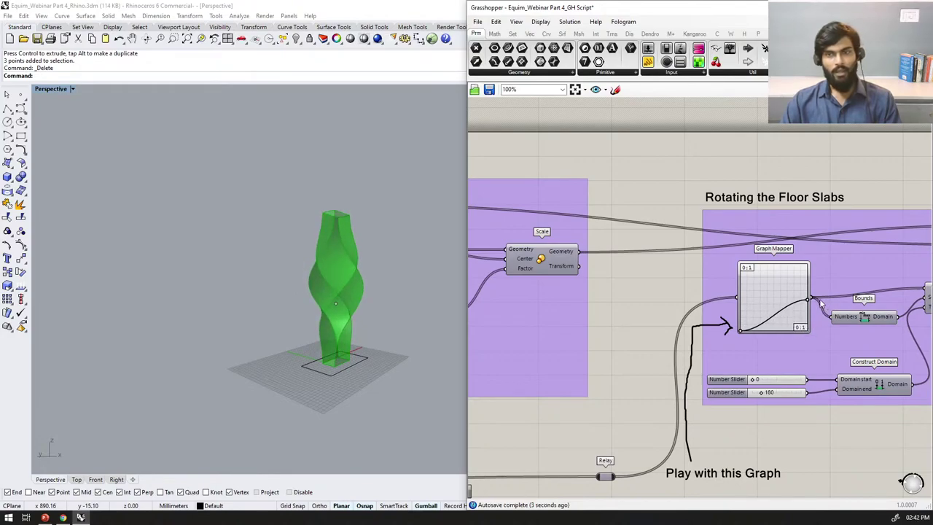
left_click_drag(762, 394, 756, 394)
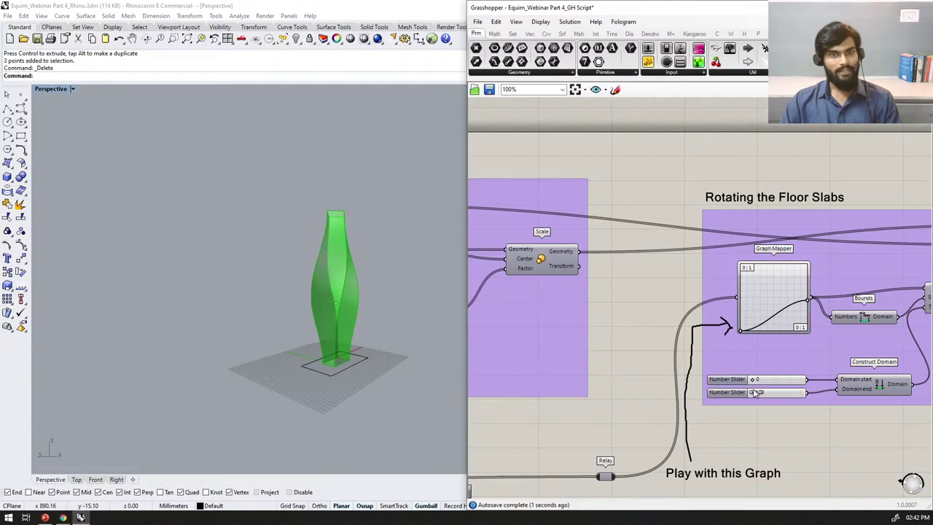
Step: Adjust the curve handle of the floor-scaling Graph Mapper and release the lofted tower through the Data Dam
scroll(416, 359, "up", 3)
scroll(656, 350, "down", 4)
scroll(667, 344, "up", 5)
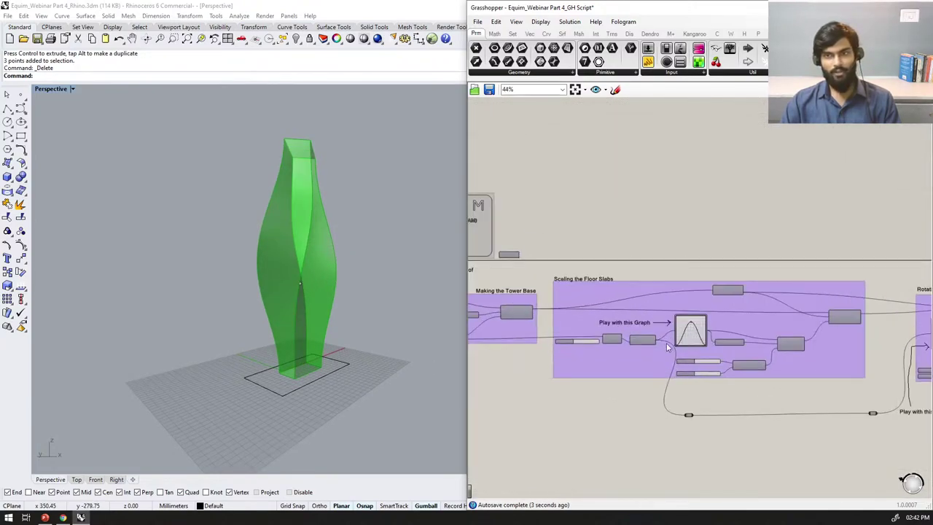
mouse_move(699, 322)
left_mouse_down()
mouse_move(719, 312)
mouse_move(689, 325)
mouse_move(722, 348)
mouse_move(686, 309)
mouse_move(707, 314)
left_mouse_up()
scroll(620, 302, "down", 6)
scroll(621, 302, "up", 8)
left_click(685, 301)
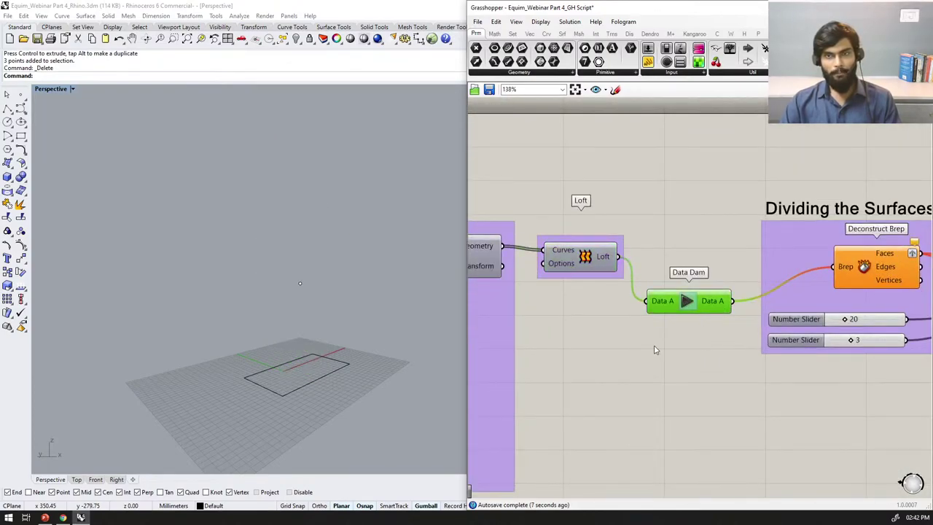
Step: Select the Closest Point component, then the Scale component in Scaling Quads, to inspect the scaled panels on the tower
scroll(651, 341, "down", 2)
right_click_drag(756, 327, 581, 335)
scroll(627, 313, "down", 7)
scroll(789, 334, "up", 7)
scroll(840, 315, "down", 4)
right_click_drag(839, 315, 620, 285)
scroll(619, 285, "down", 2)
scroll(713, 300, "up", 6)
left_click(719, 312)
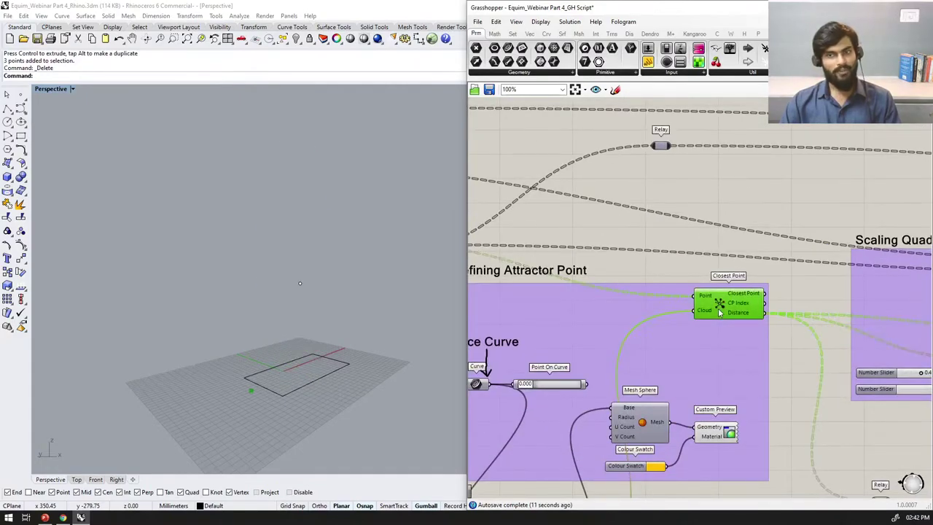
scroll(638, 325, "down", 6)
scroll(772, 345, "up", 4)
left_click(898, 267)
right_click_drag(353, 292, 379, 292)
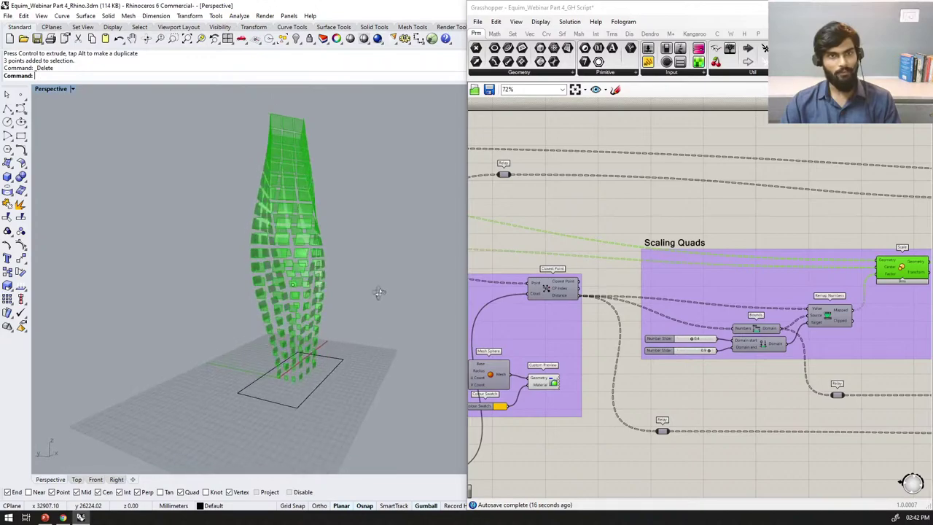
Step: Move the outgoing wires from Evaluate Curve's Point output to the Point On Curve output, feeding Closest Point and Mesh Sphere
scroll(720, 286, "down", 4)
scroll(626, 328, "up", 2)
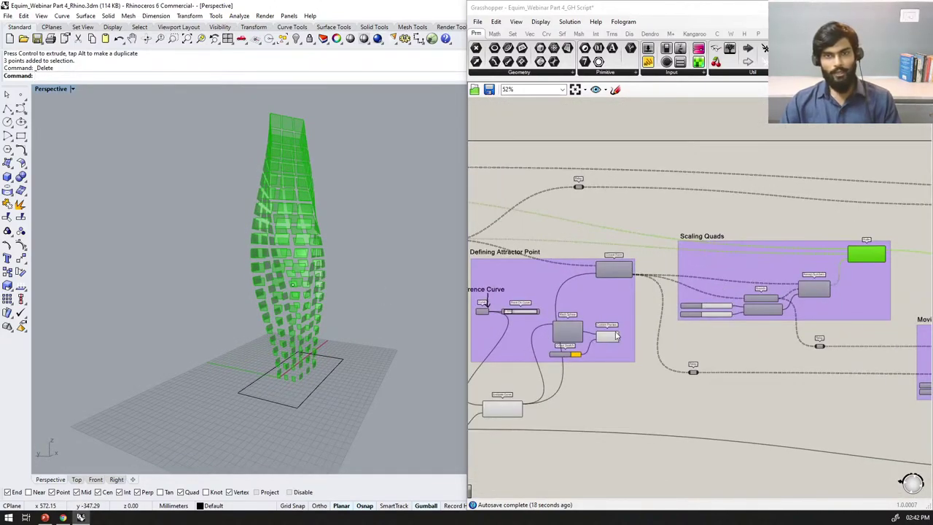
right_click_drag(354, 283, 343, 343)
scroll(656, 338, "down", 4)
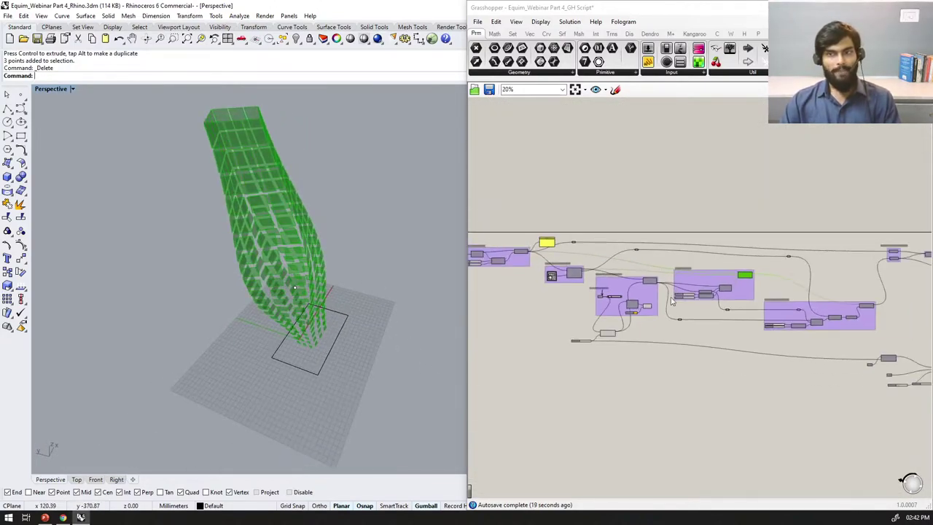
scroll(656, 338, "up", 3)
scroll(656, 337, "up", 3)
scroll(695, 251, "down", 3)
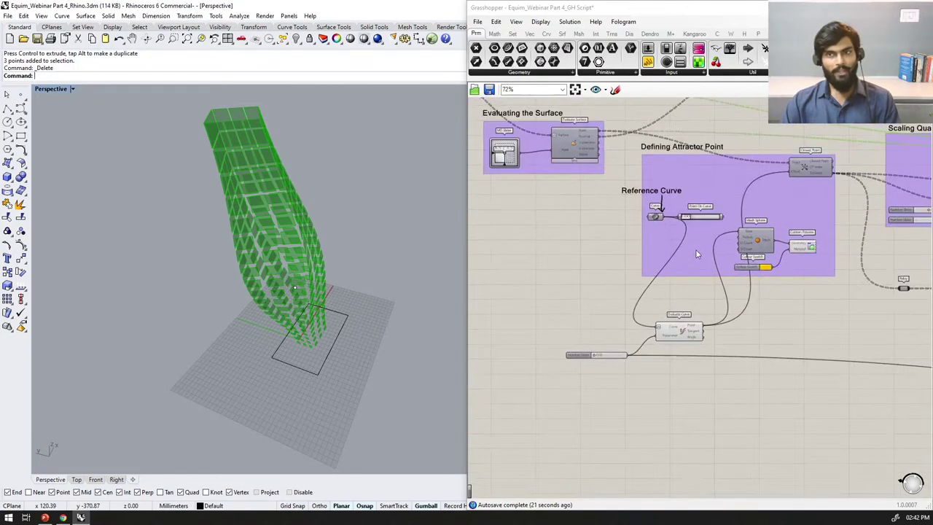
scroll(737, 204, "up", 4)
left_click_drag(709, 373, 742, 195, "ctrl+shift")
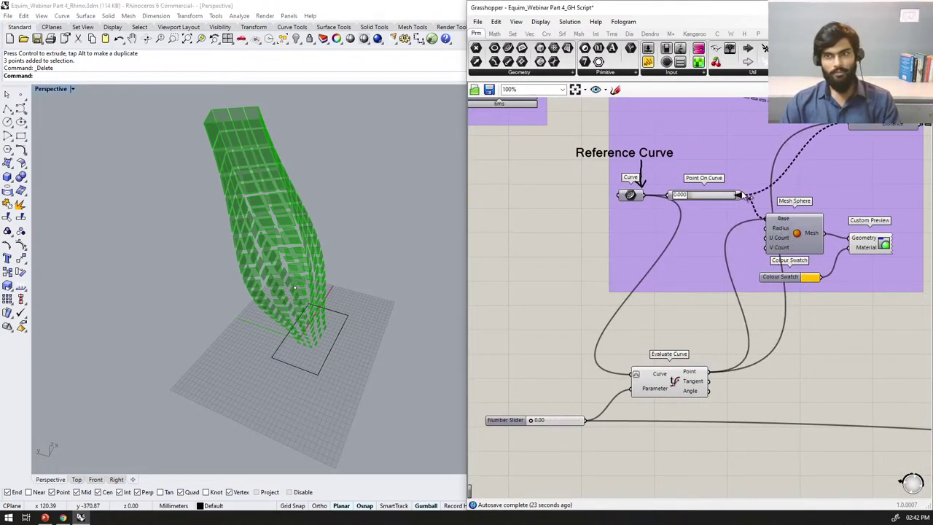
scroll(683, 198, "down", 1)
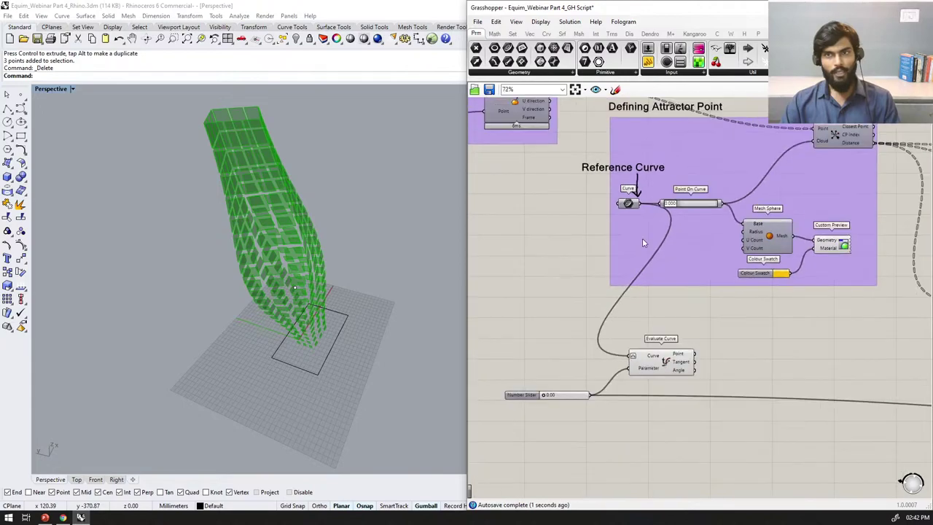
Step: Turn on the preview of Point On Curve and add the Scaling Quads Scale component to the selection
left_click(636, 209)
middle_click(683, 208)
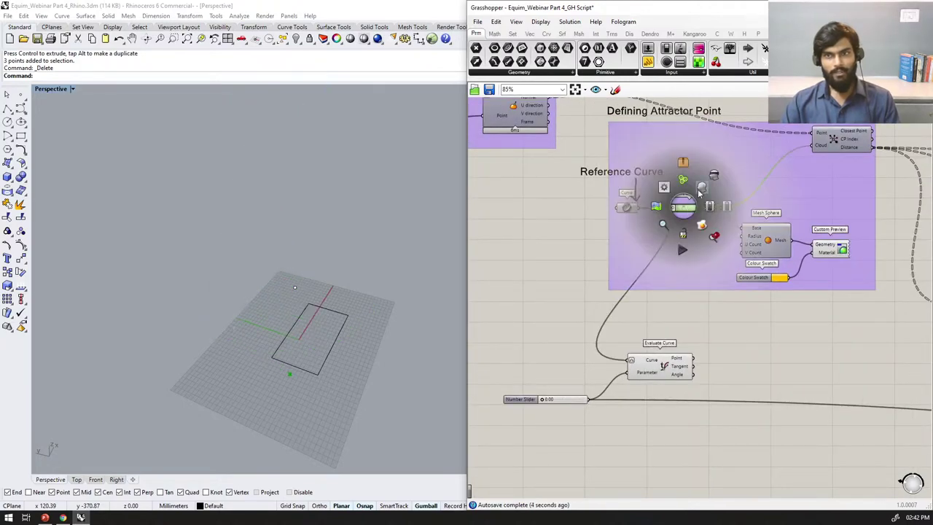
left_click(701, 188)
scroll(568, 241, "down", 4)
right_click_drag(875, 207, 708, 226)
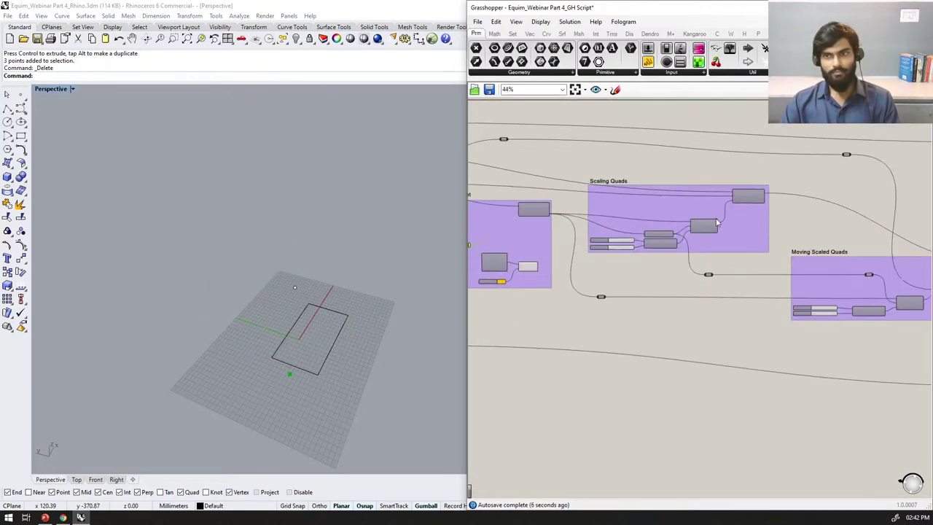
left_click(748, 203, "shift")
scroll(772, 232, "down", 5)
scroll(604, 242, "up", 16)
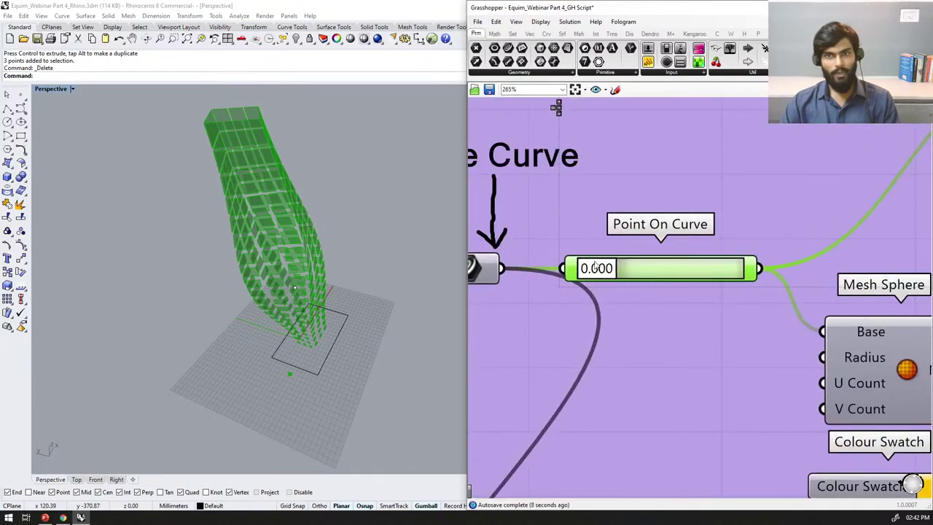
Step: Select the Mesh Sphere component in Defining Attractor Point to inspect the attractor sphere beside the tower base
right_click_drag(395, 335, 512, 351)
scroll(591, 331, "down", 5)
scroll(681, 336, "up", 4)
left_click(756, 327)
scroll(759, 330, "down", 3)
right_click_drag(791, 346, 763, 339)
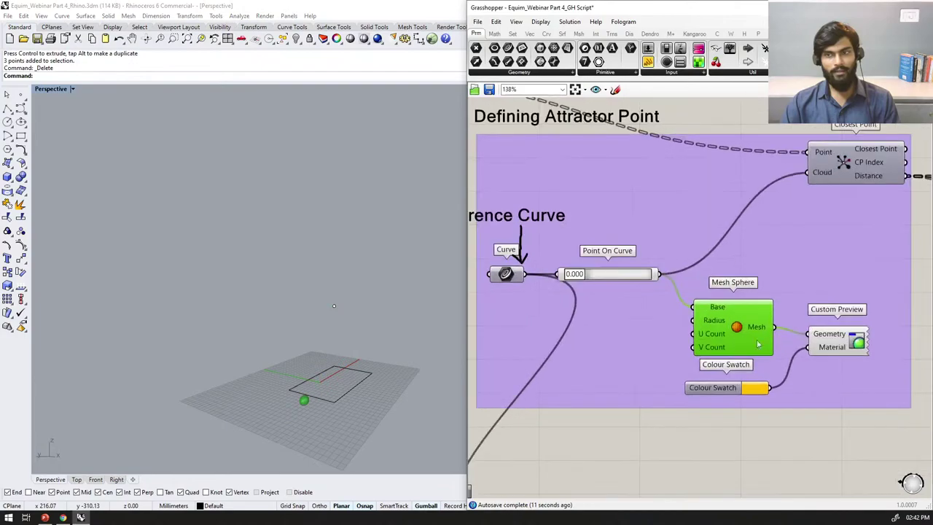
middle_click(715, 333)
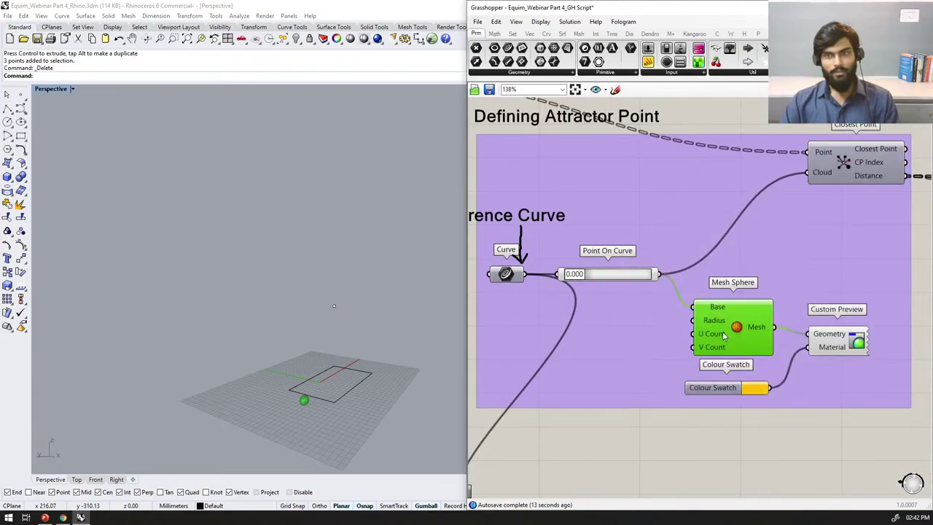
right_click_drag(316, 376, 315, 385)
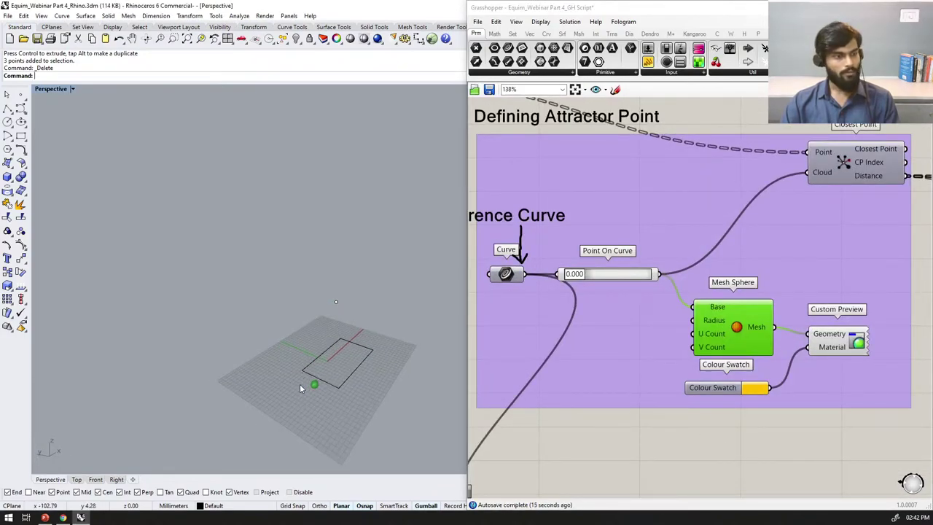
Step: With Mesh Sphere and the quad Scale component selected, sweep Point On Curve up to 0.801 and back to 0.000
scroll(615, 339, "down", 7)
scroll(756, 321, "up", 3)
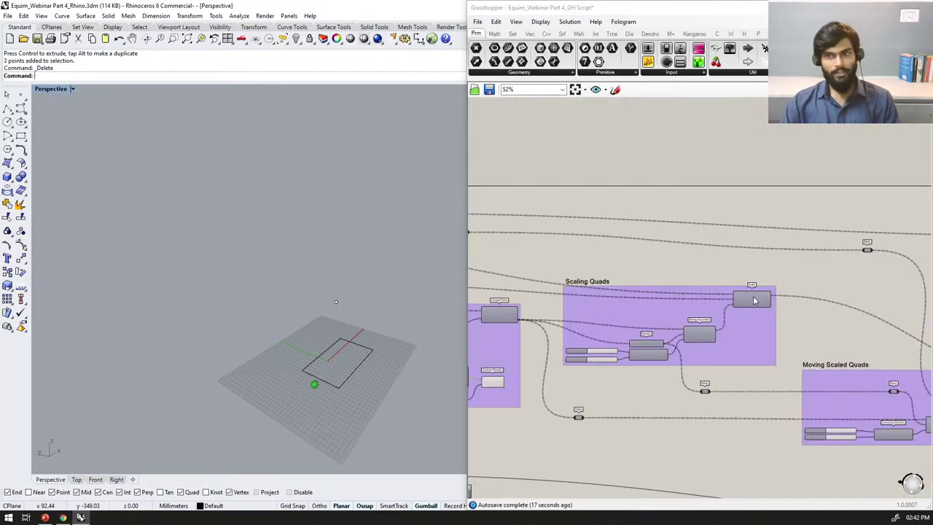
left_click(752, 298)
scroll(648, 345, "down", 6)
scroll(702, 334, "up", 12)
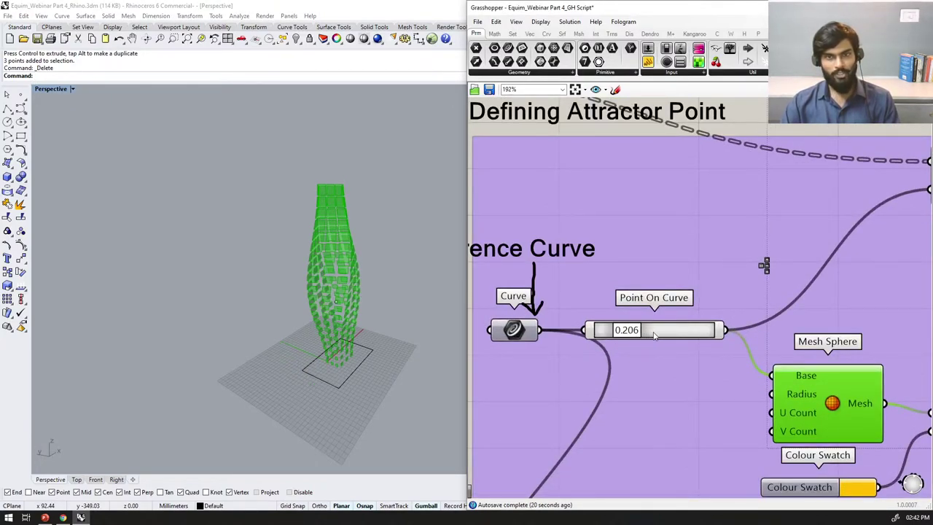
left_click_drag(677, 334, 701, 343)
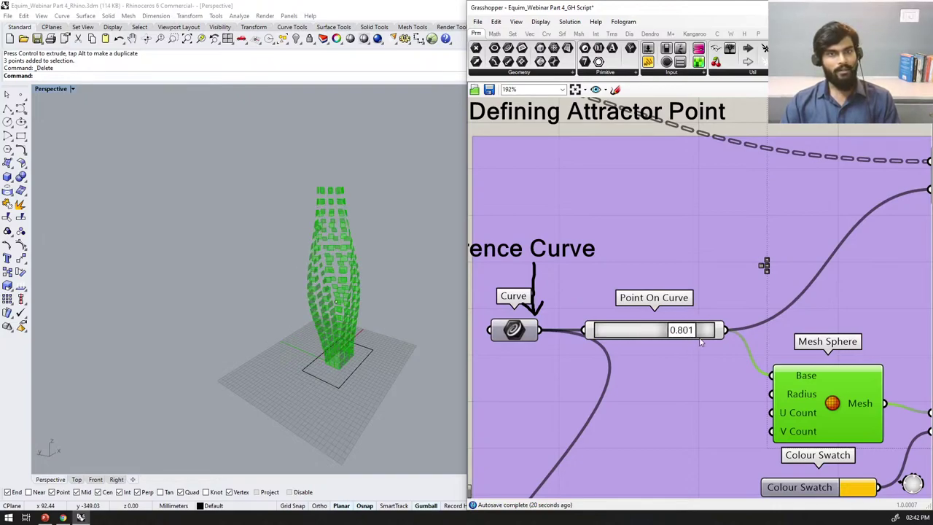
left_click_drag(639, 346, 616, 344)
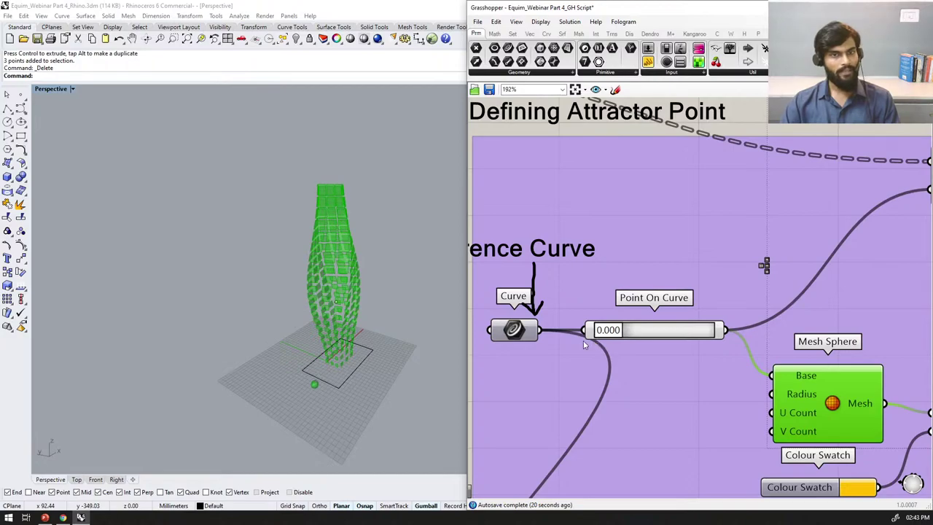
Step: Review the script after the attractor group and select the Move component to inspect the moved scaled quads
scroll(627, 339, "down", 8)
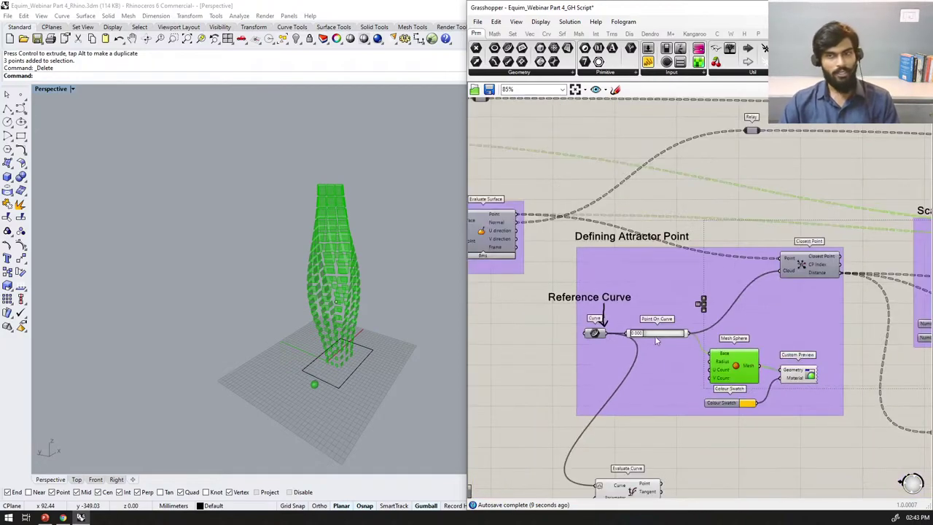
scroll(729, 365, "down", 2)
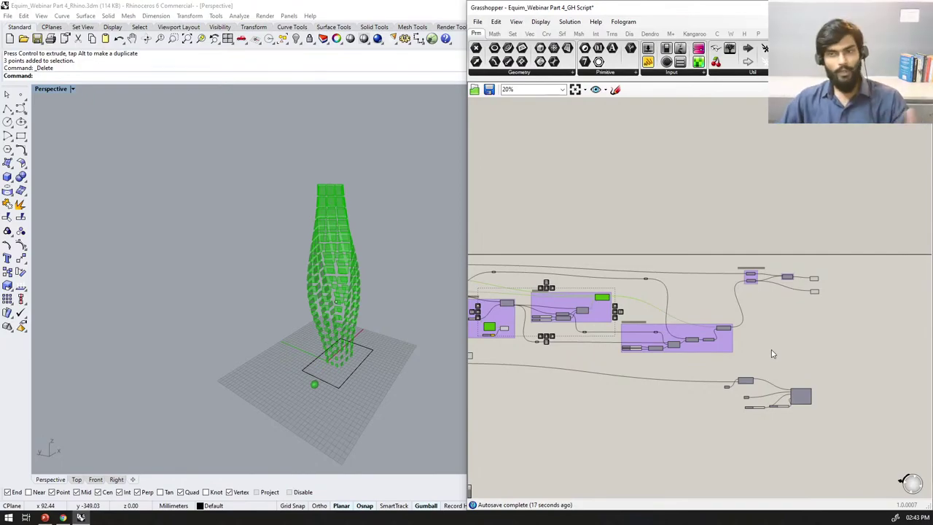
scroll(787, 355, "down", 3)
scroll(756, 354, "up", 8)
scroll(674, 342, "down", 6)
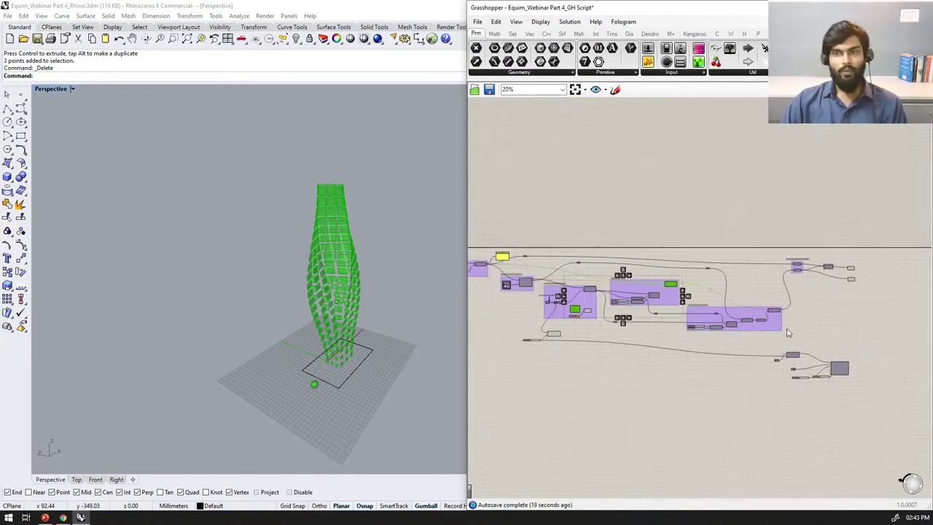
scroll(782, 323, "up", 8)
scroll(747, 263, "up", 1)
left_click(743, 256)
scroll(751, 251, "down", 7)
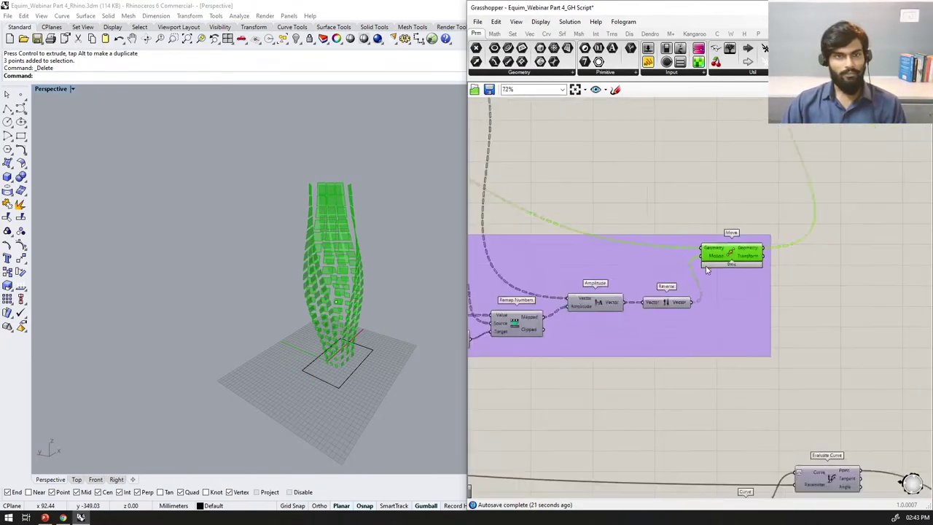
Step: Select the Loft component after Matching Data Structure to inspect the panel surfaces, and display the Custom Preview output
scroll(780, 155, "up", 4)
scroll(779, 152, "down", 3)
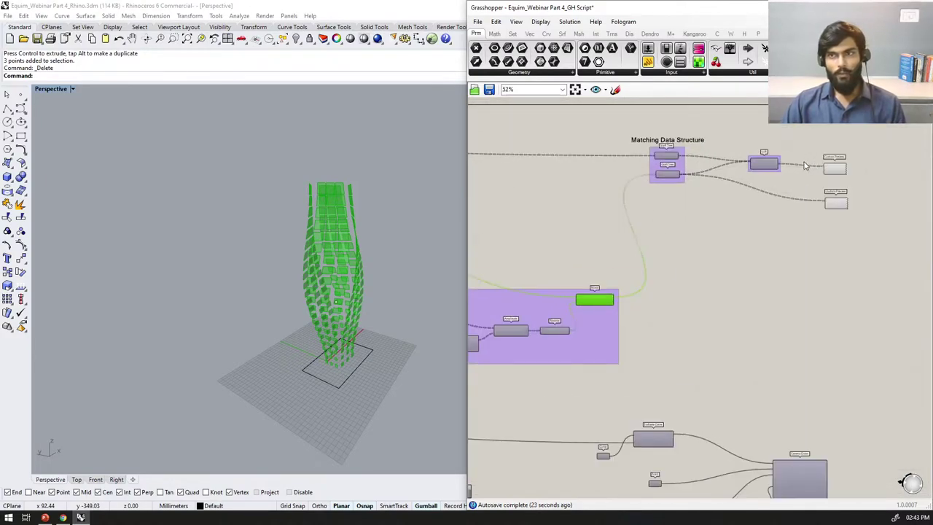
scroll(773, 160, "up", 5)
left_click(769, 168)
right_click_drag(365, 243, 387, 393)
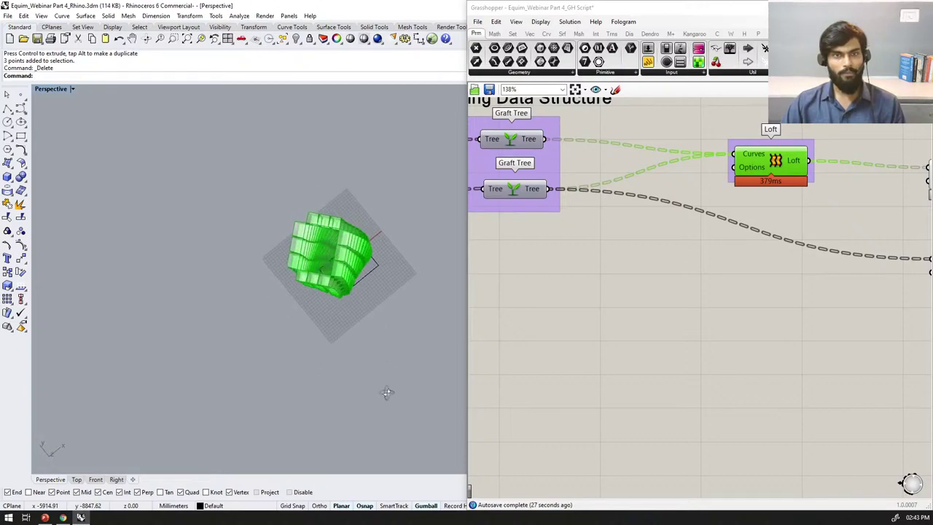
scroll(733, 255, "down", 4)
left_click(794, 264)
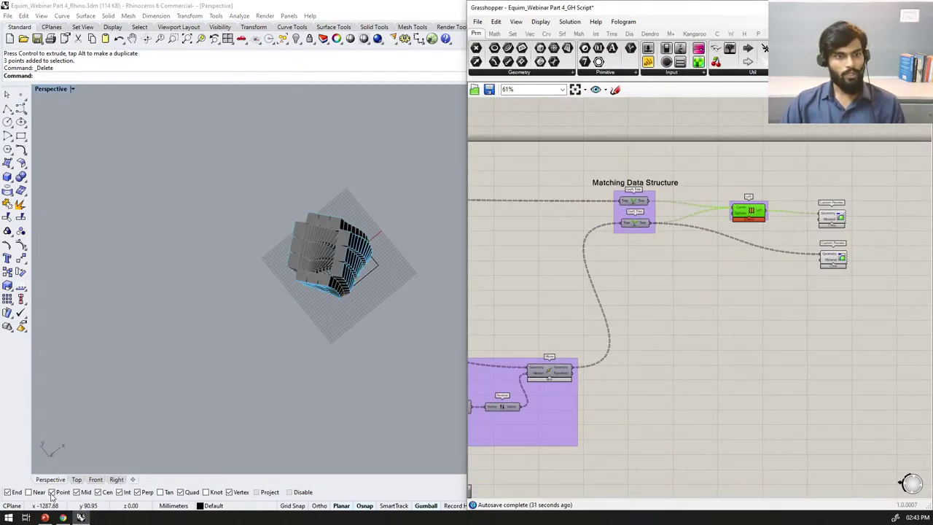
Step: Switch to the Top viewport and choose the Wireframe display mode
left_click(77, 480)
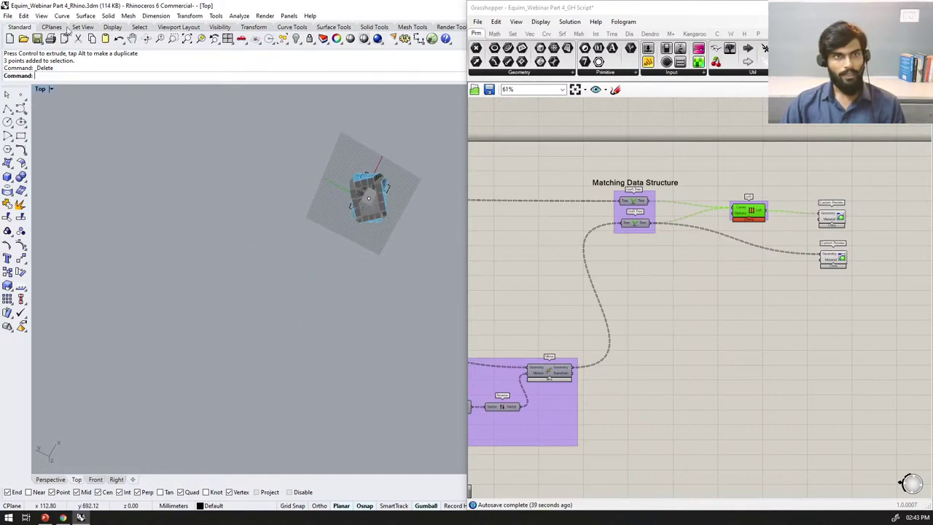
left_click(51, 90)
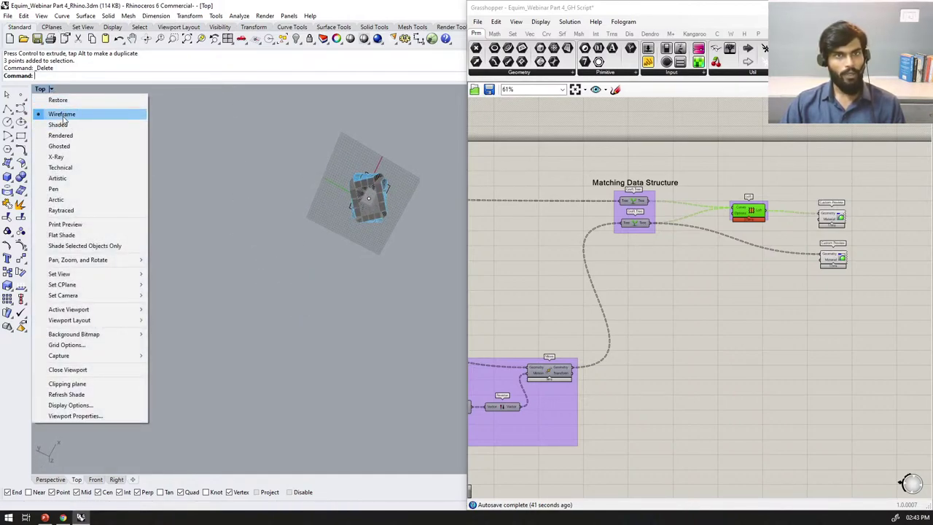
left_click(63, 117)
Step: Clear the component selection and examine the coloured tower and its attractor sphere from an oblique angle
scroll(704, 273, "up", 2)
left_click_drag(832, 336, 798, 311)
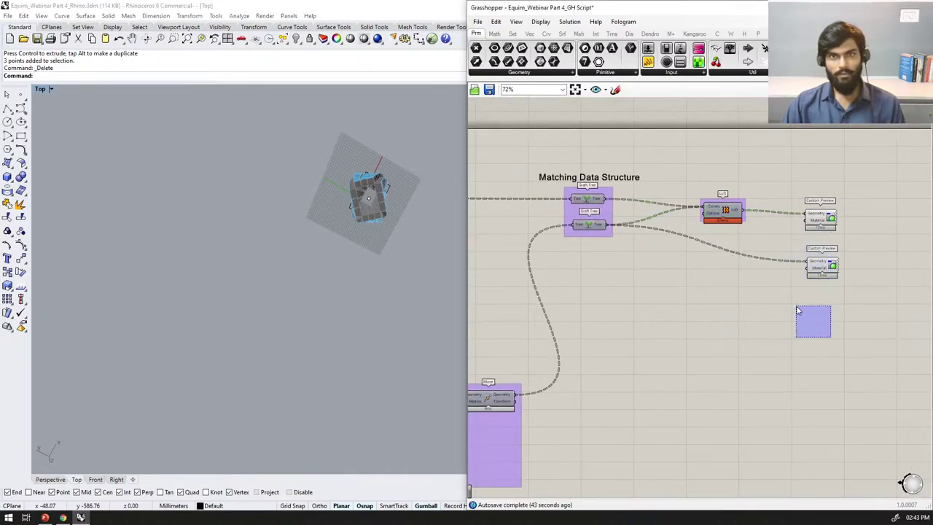
scroll(316, 219, "up", 5)
scroll(315, 219, "down", 5)
scroll(296, 270, "up", 5)
right_click_drag(296, 270, 312, 219)
scroll(316, 255, "down", 8)
scroll(310, 307, "up", 5)
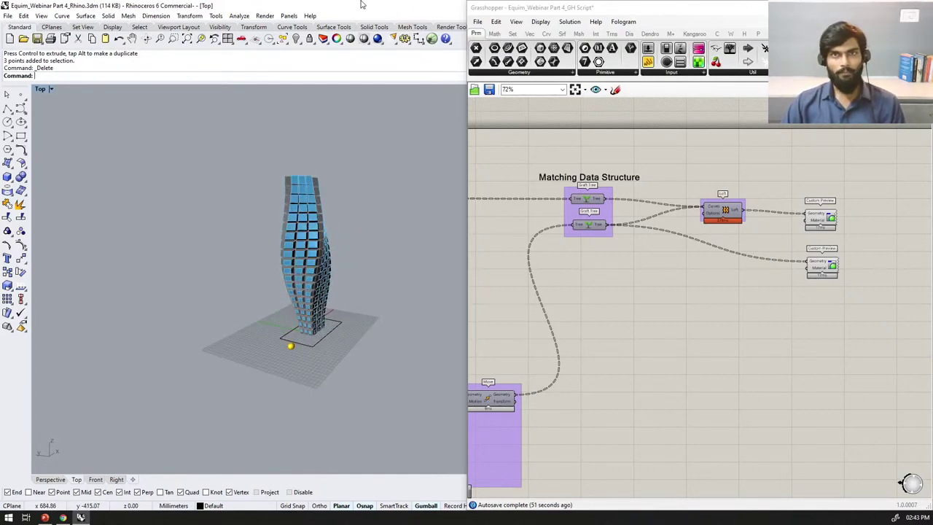
Step: Close the Part 4 tower session and start a fresh Rhino session
left_click_drag(363, 5, 363, 0)
left_click_drag(729, 6, 0, 153)
left_click_drag(0, 301, 0, 333)
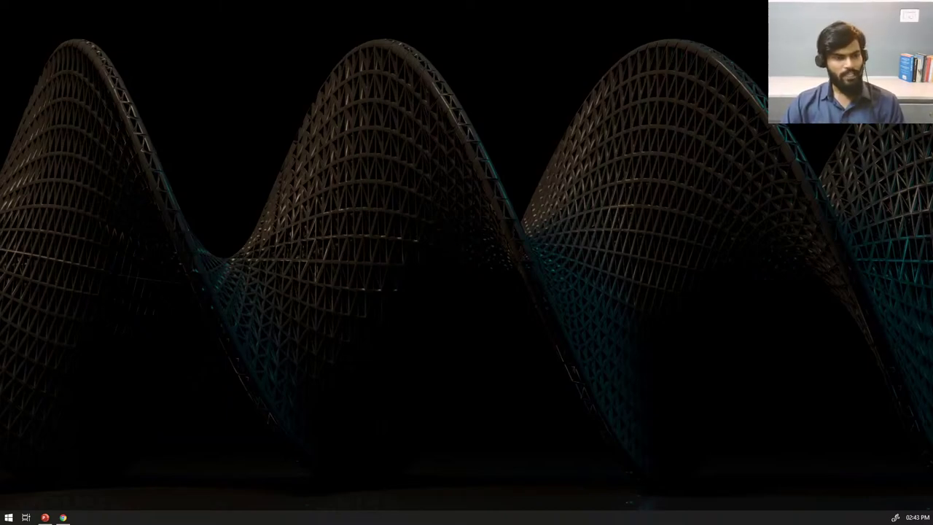
left_click(427, 368)
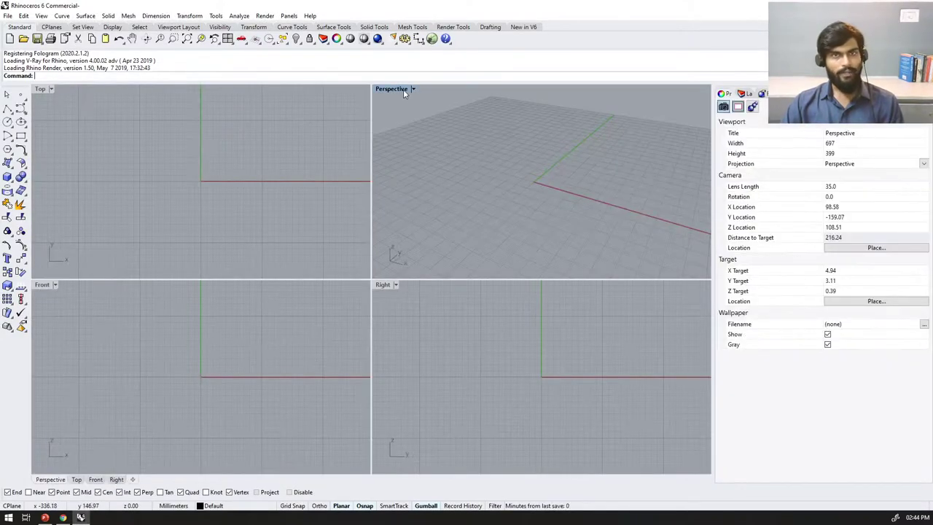
Step: Maximize the Perspective viewport with the welcome window dismissed, and show the Curve Tools commands
double_click(403, 89)
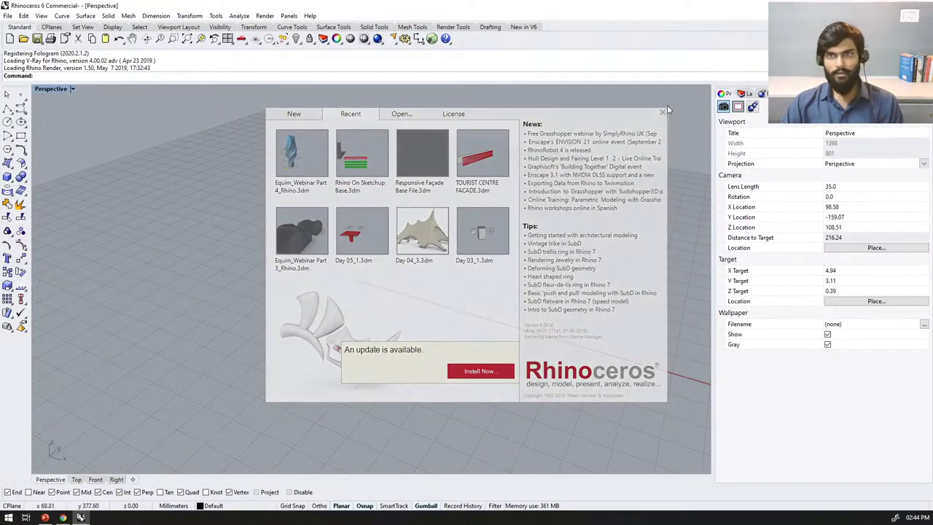
left_click(662, 111)
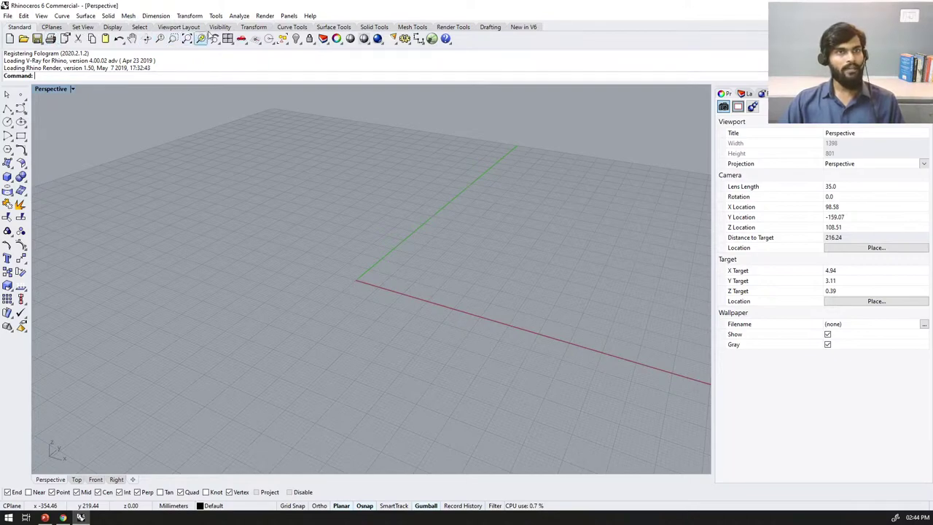
left_click(293, 27)
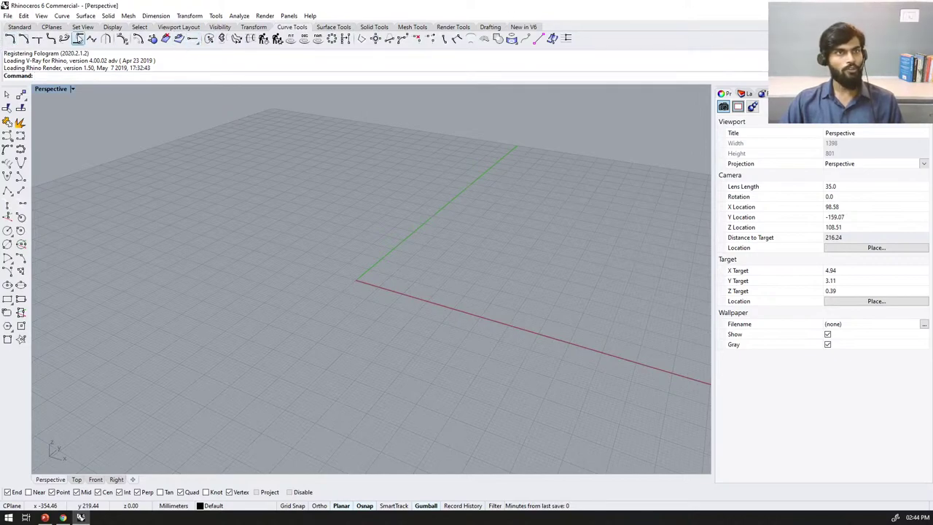
Step: Look over the Curve commands and bring back the Standard tool set with no command running
left_click(64, 16)
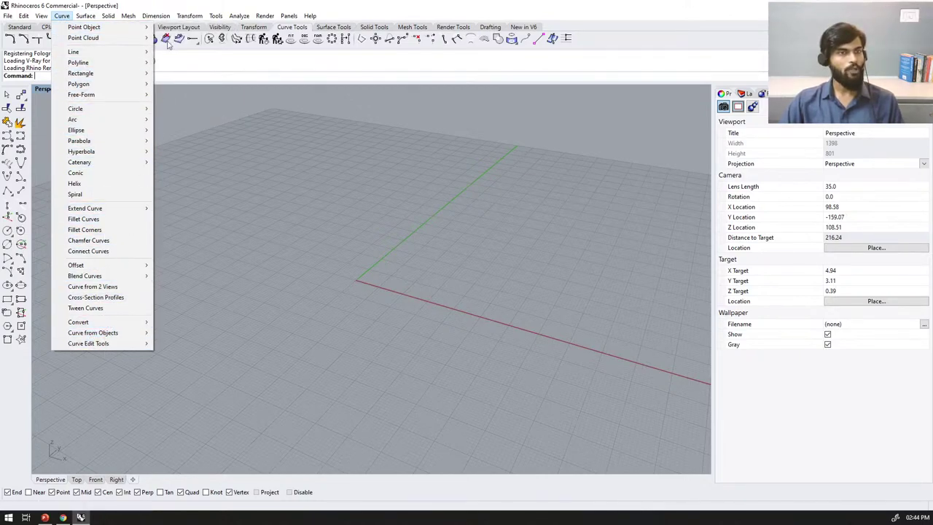
mouse_move(156, 15)
left_click(411, 234)
left_click(23, 39)
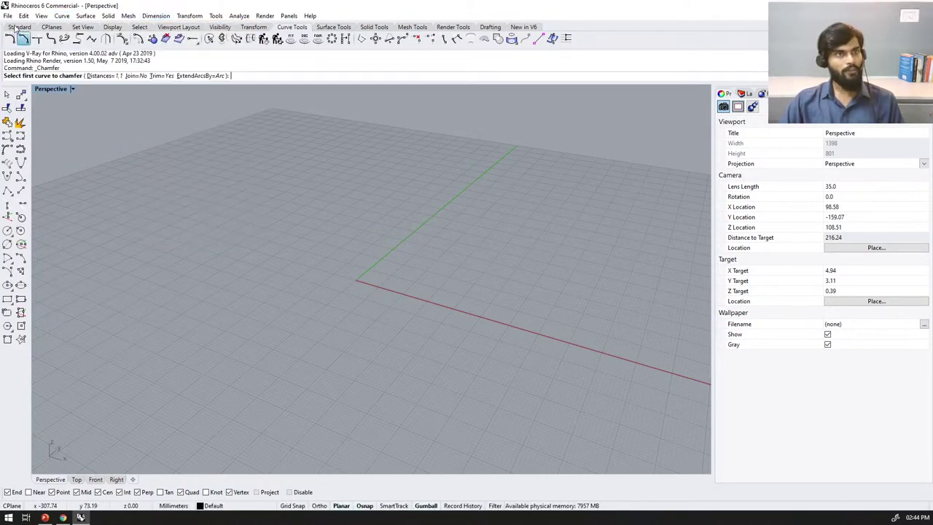
left_click(17, 28)
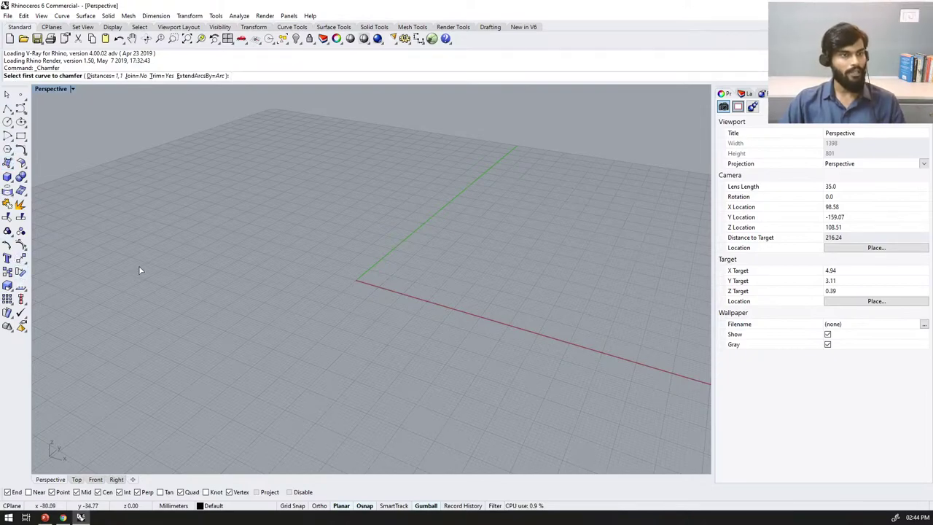
key("Escape")
key("Escape")
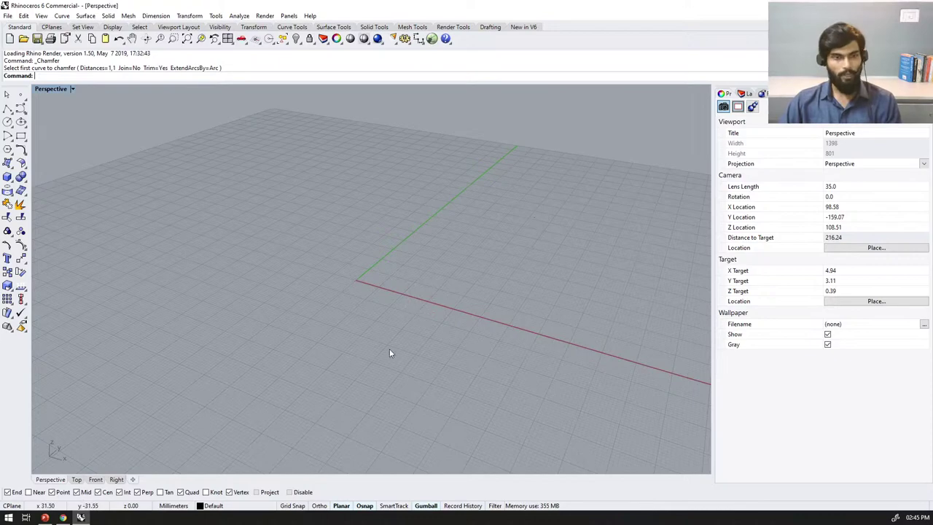
Step: Switch to Microsoft Whiteboard, dismiss the privacy notice and create a new whiteboard
left_click(156, 516)
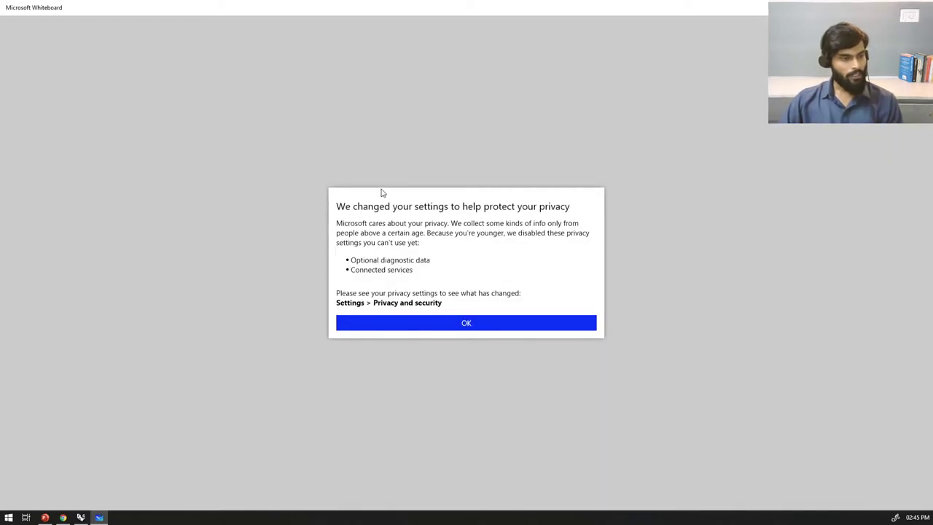
left_click(524, 317)
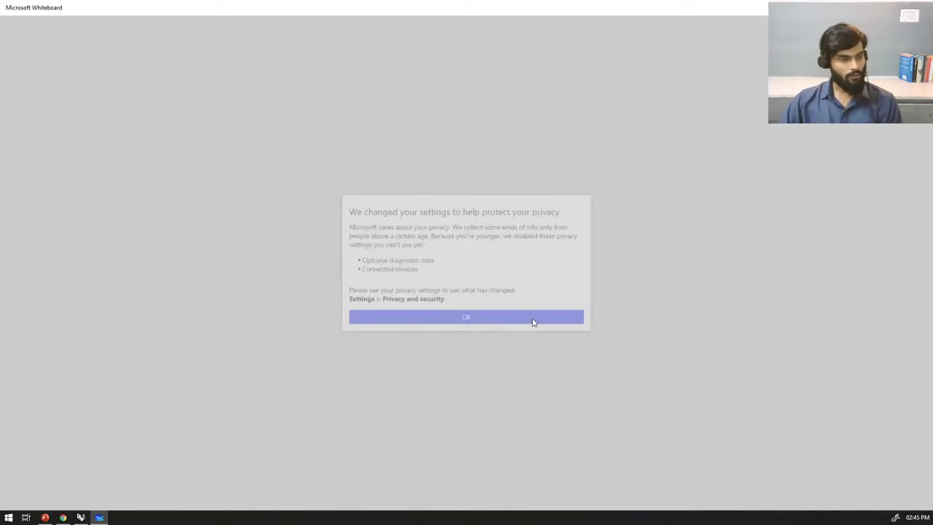
left_click(34, 48)
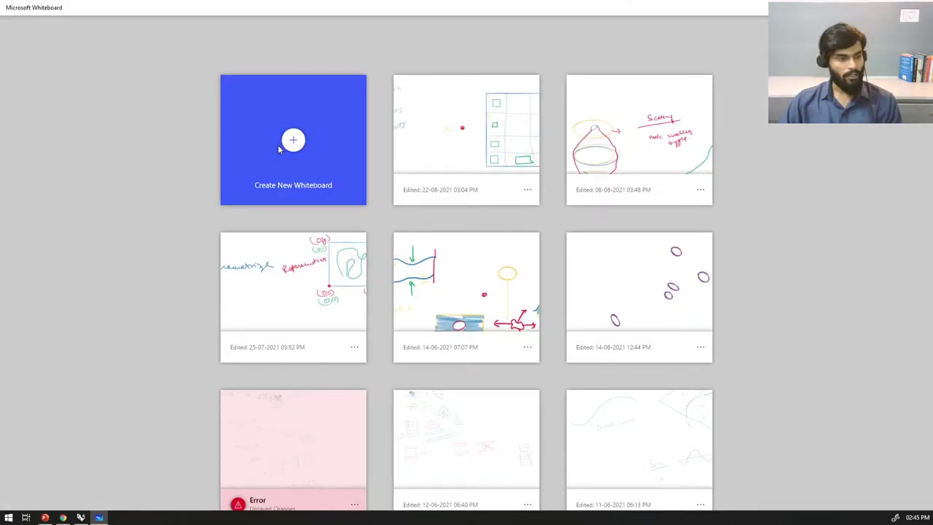
left_click(312, 143)
scroll(449, 315, "down", 2, "ctrl")
scroll(418, 302, "up", 2, "ctrl")
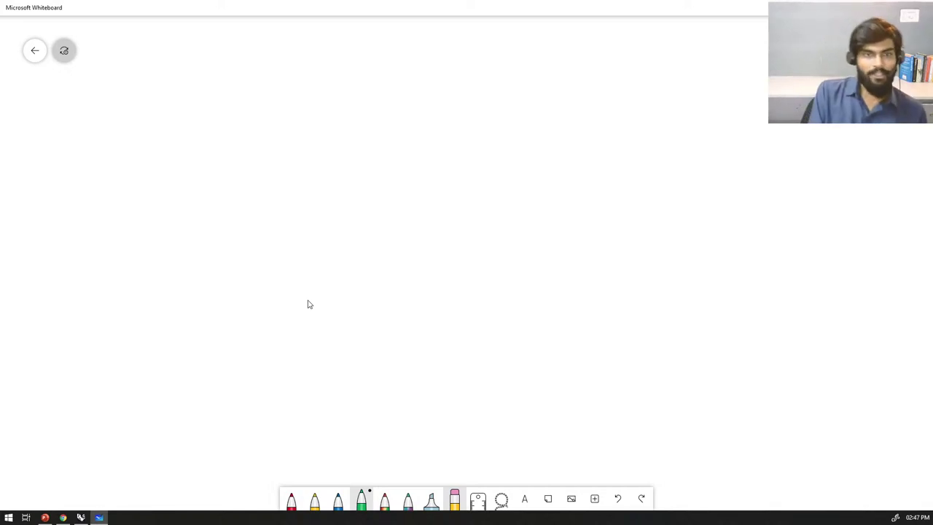
Step: Draw a three-axis diagram with arrowheads using the blue pen and label the axes x, y and z
left_click(338, 501)
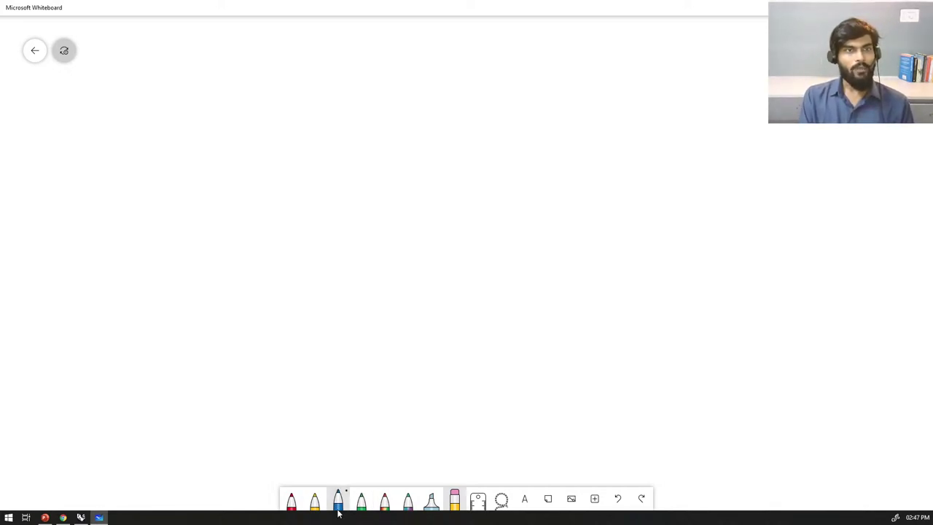
mouse_move(144, 114)
left_mouse_down()
mouse_move(163, 222)
mouse_move(294, 158)
left_mouse_up()
left_click_drag(149, 233, 319, 224)
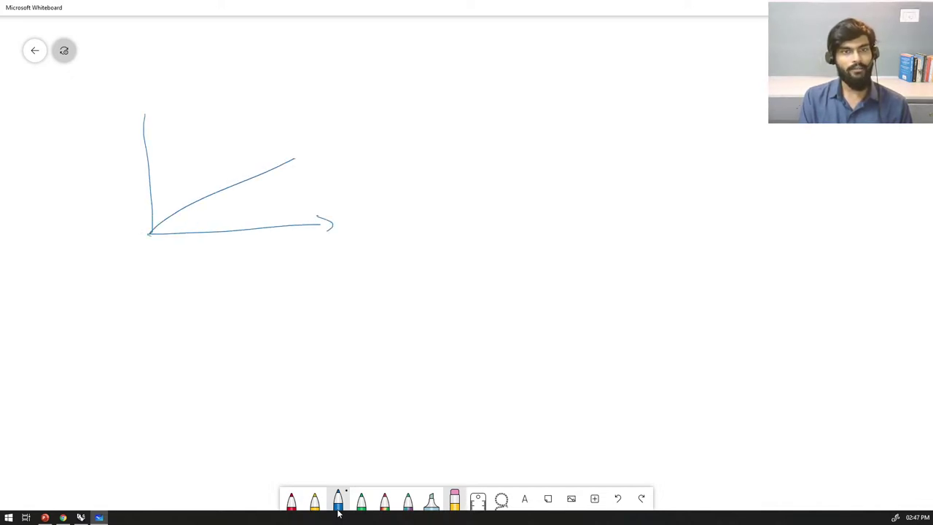
left_click_drag(133, 122, 173, 123)
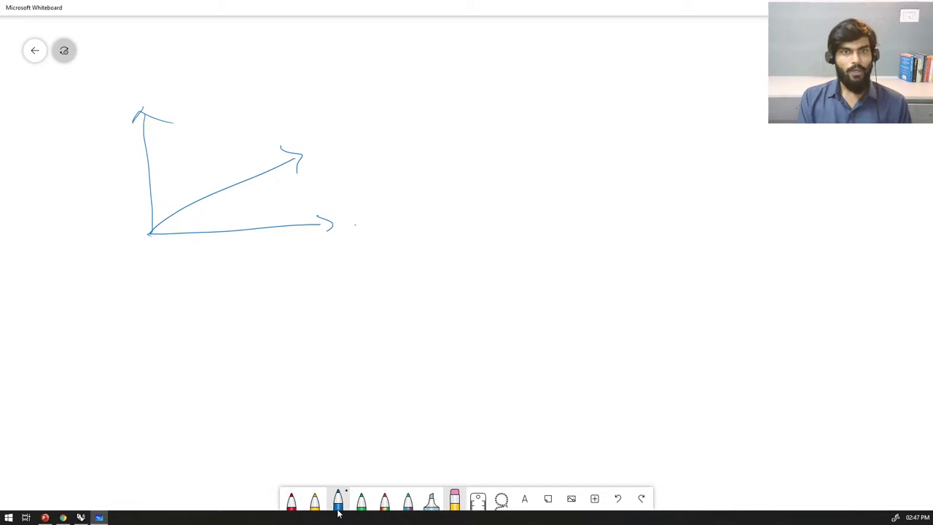
left_click_drag(272, 122, 283, 125)
left_click_drag(290, 124, 285, 140)
left_click_drag(102, 111, 127, 121)
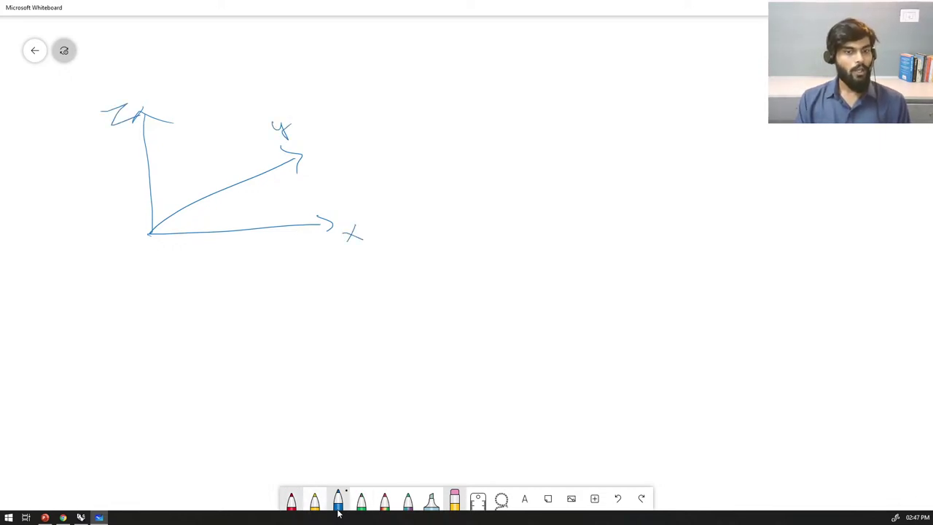
Step: Mark a point between the x and y axes with the red pen and write x, y, z above 5, 8, 0 beside the diagram
left_click(292, 502)
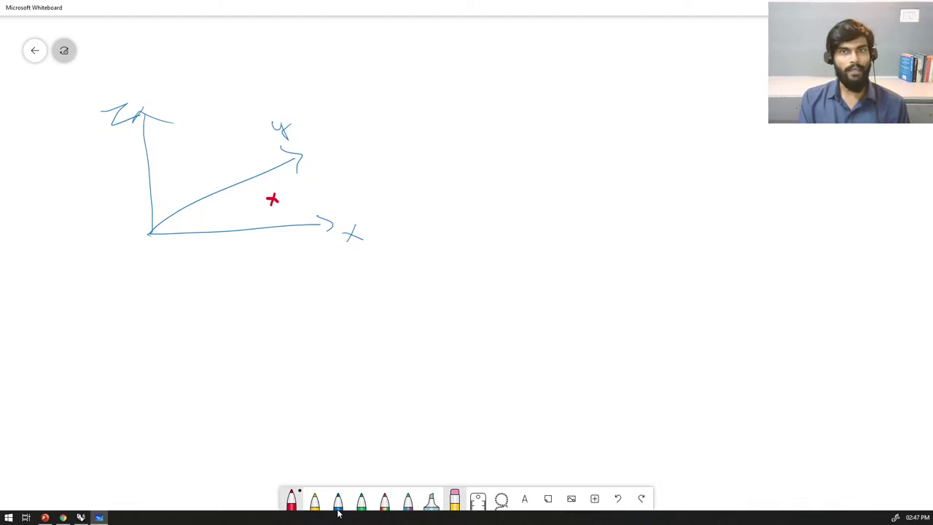
left_click_drag(517, 69, 526, 77)
mouse_move(525, 69)
left_mouse_down()
mouse_move(528, 89)
mouse_move(586, 71)
left_mouse_up()
left_click_drag(499, 130, 490, 143)
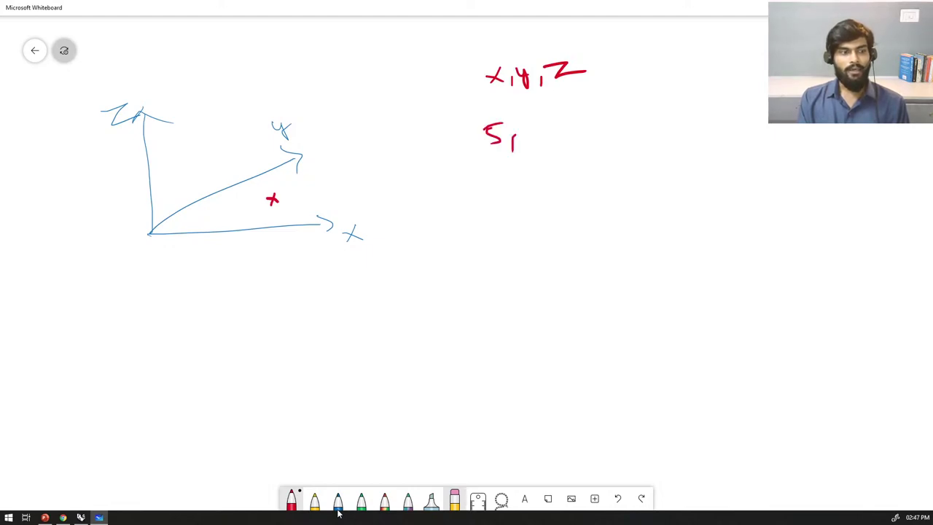
mouse_move(536, 108)
left_mouse_down()
mouse_move(552, 110)
mouse_move(578, 135)
left_mouse_up()
left_click_drag(600, 106, 598, 107)
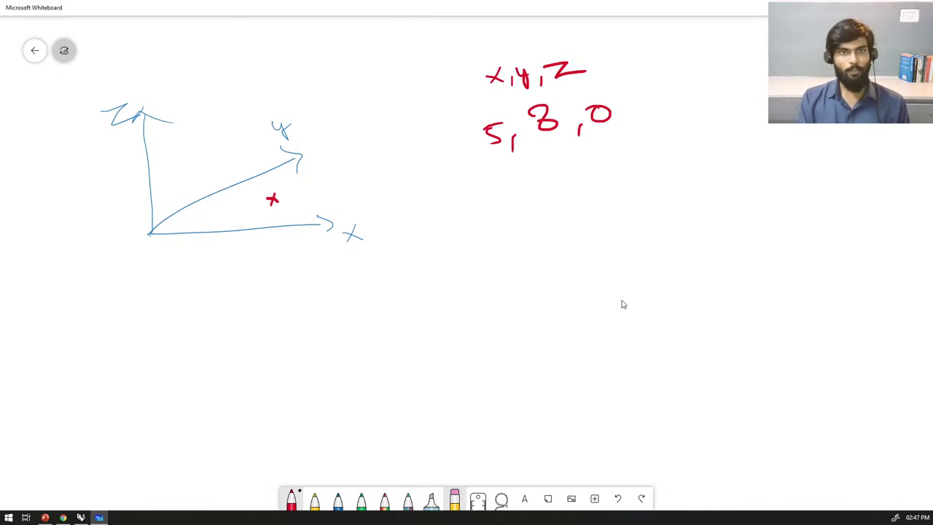
Step: Trace the point's distances in red on the diagram, marking 5 along the x axis and 8 along the y axis
mouse_move(161, 231)
left_mouse_down()
mouse_move(255, 231)
mouse_move(247, 259)
left_mouse_up()
left_click_drag(252, 240, 261, 238)
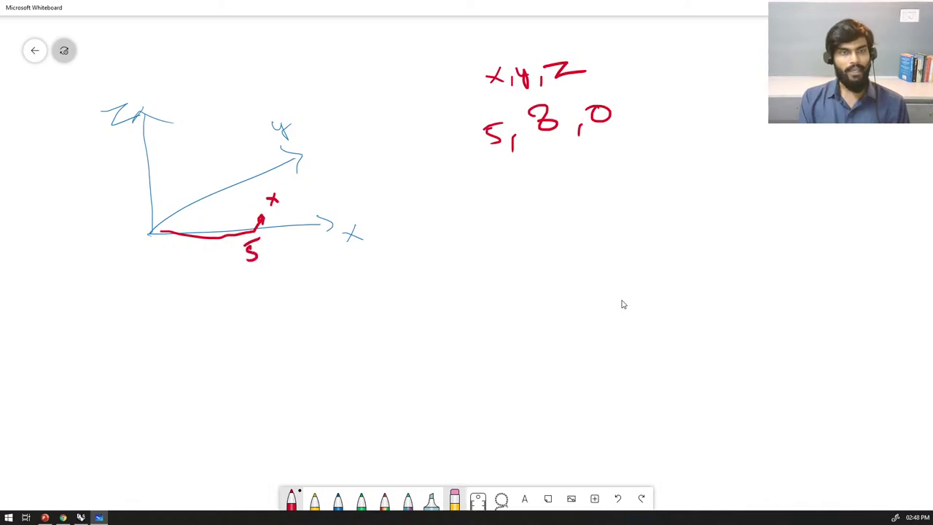
mouse_move(153, 230)
left_mouse_down()
mouse_move(241, 181)
mouse_move(232, 177)
left_mouse_up()
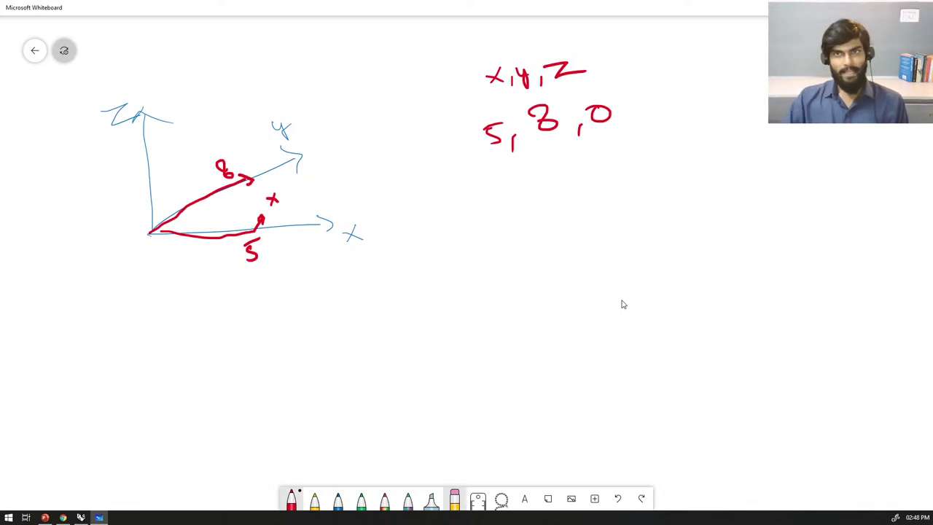
Step: Return to Rhino and examine the construction plane grid by zooming, orbiting and panning the Perspective view
key("alt+Tab")
scroll(401, 295, "down", 8)
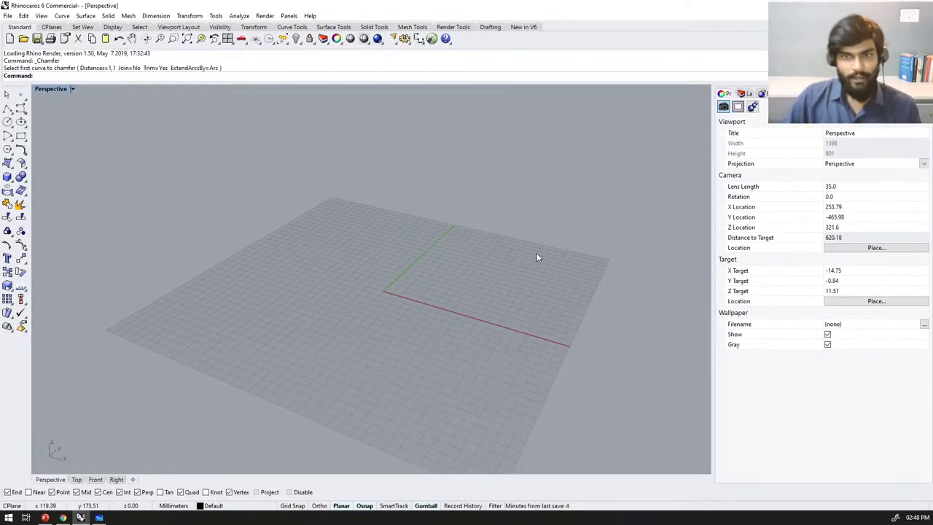
mouse_move(535, 284)
right_mouse_down()
mouse_move(512, 229)
mouse_move(382, 212)
mouse_move(336, 337)
mouse_move(510, 318)
mouse_move(548, 285)
right_mouse_up()
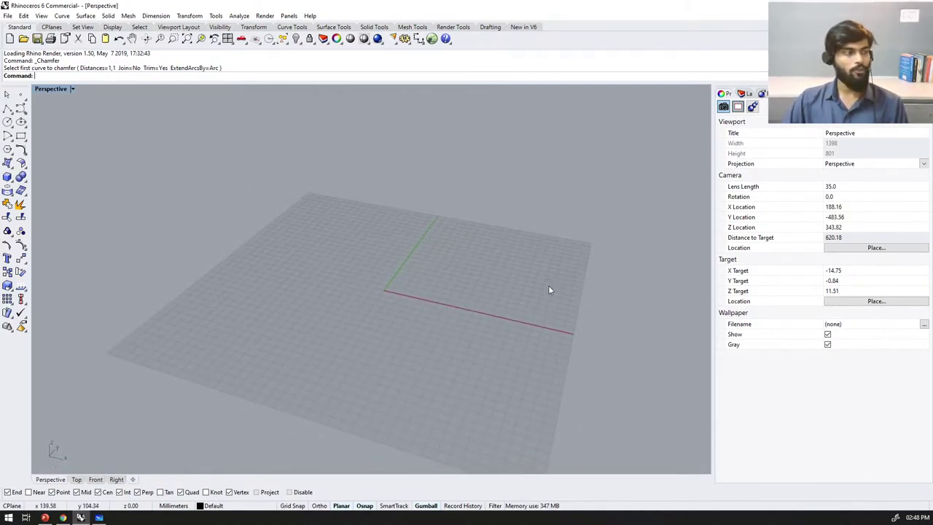
middle_click(386, 347)
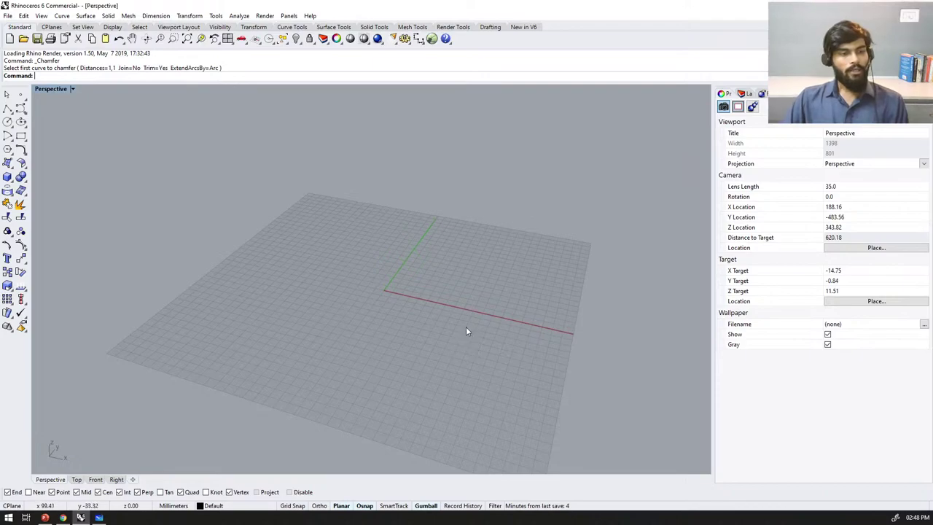
right_click_drag(495, 277, 527, 271)
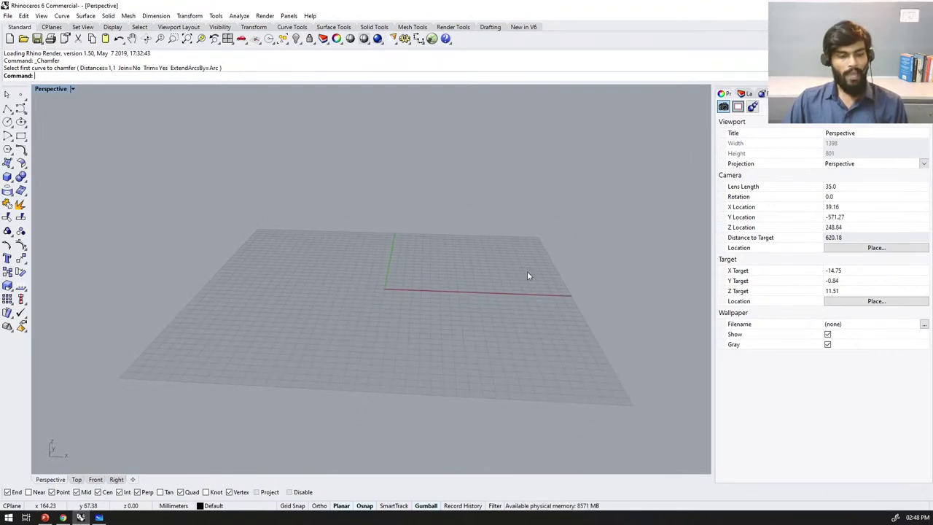
right_click_drag(453, 239, 519, 269, "shift")
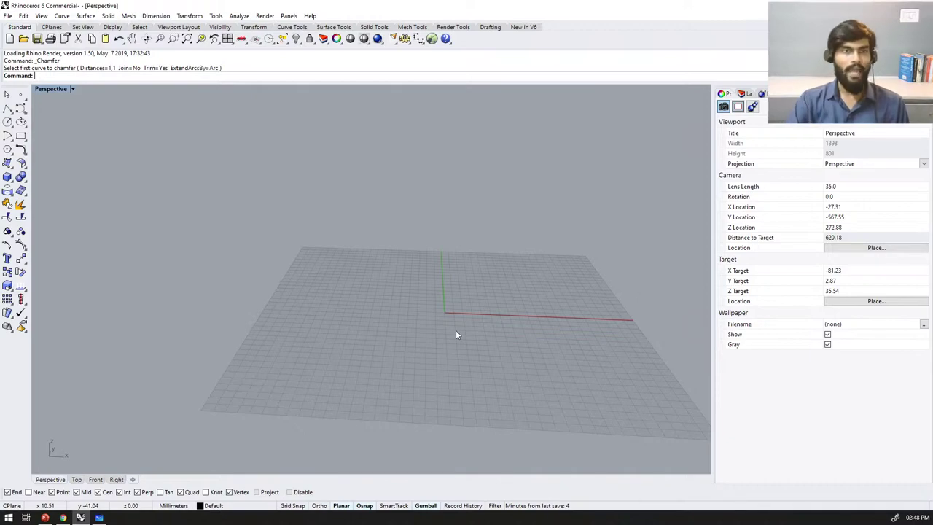
Step: Place two point objects, one in front of and left of the origin and one near the grid's far edge
type("oint")
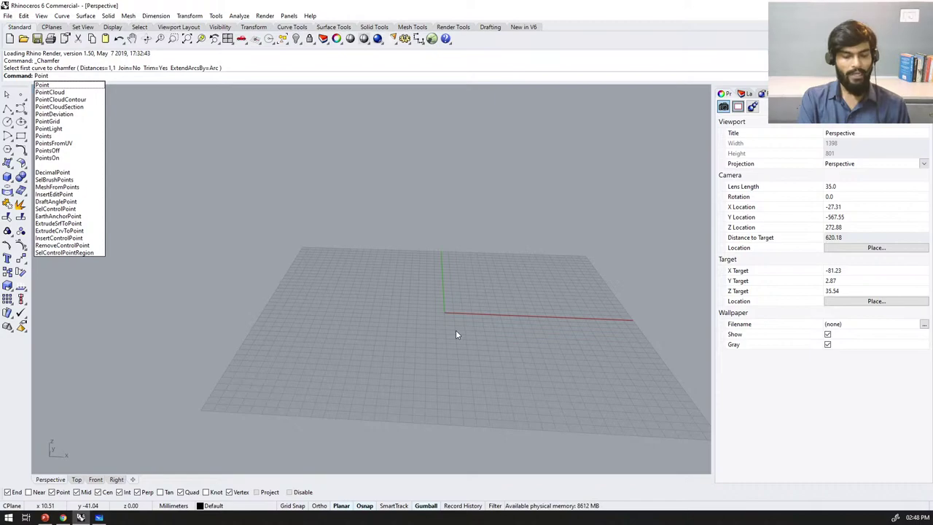
key("Return")
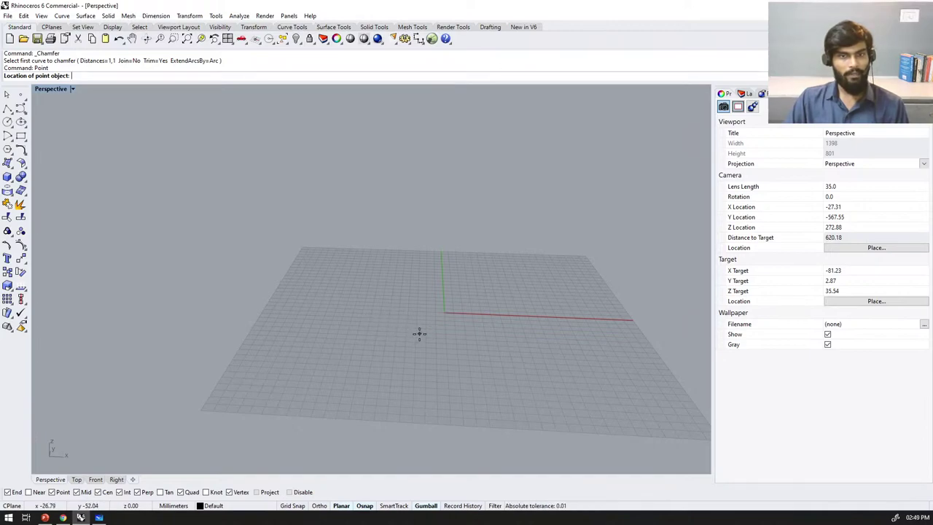
scroll(419, 334, "up", 10)
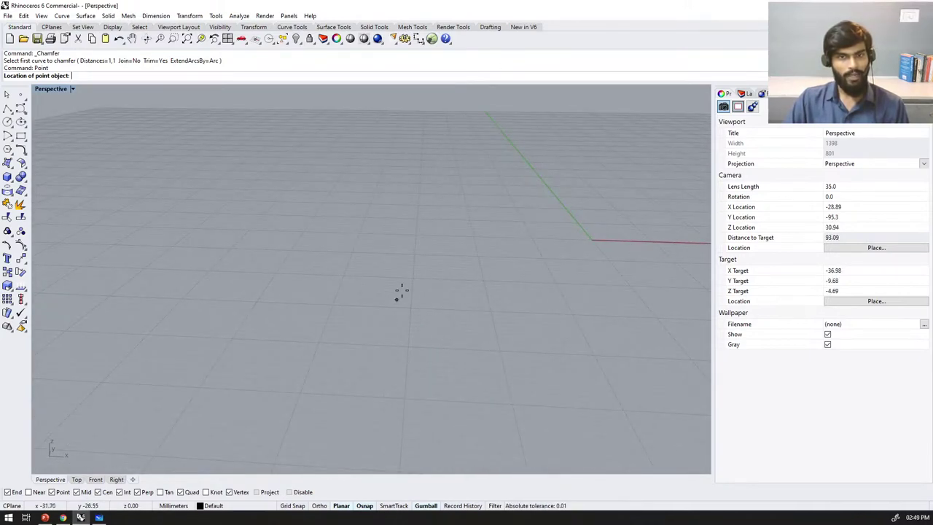
left_click(398, 288)
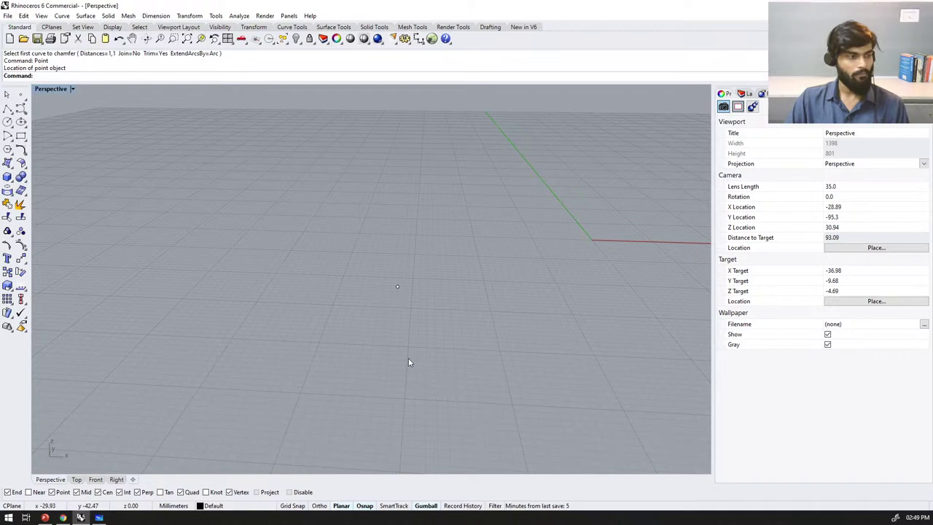
scroll(407, 359, "down", 8)
left_click(407, 339)
left_click(530, 305)
left_click(20, 94)
left_click(420, 258)
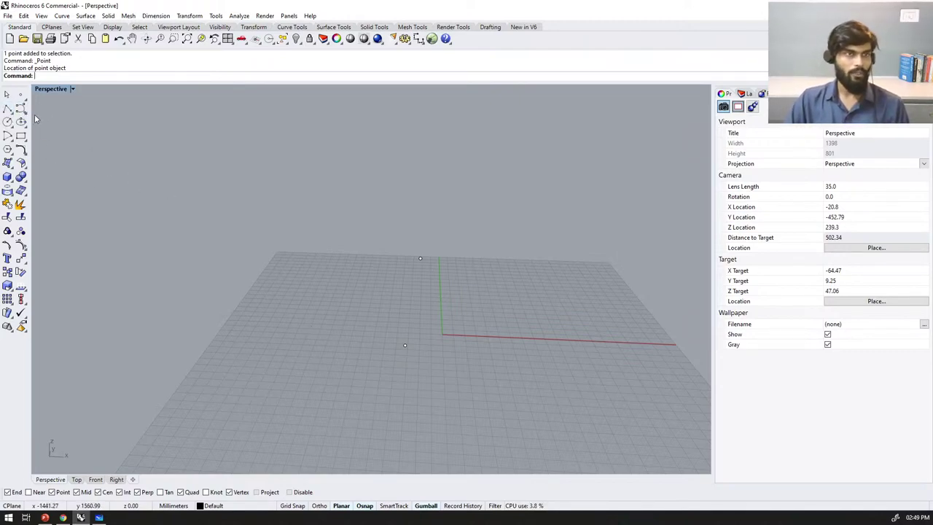
Step: Draw an open zigzag polyline with six vertices on the left side of the grid
left_click(8, 108)
left_click(232, 400)
left_click(228, 278)
left_click(291, 376)
left_click(313, 281)
left_click(348, 349)
left_click(376, 260)
key("Return")
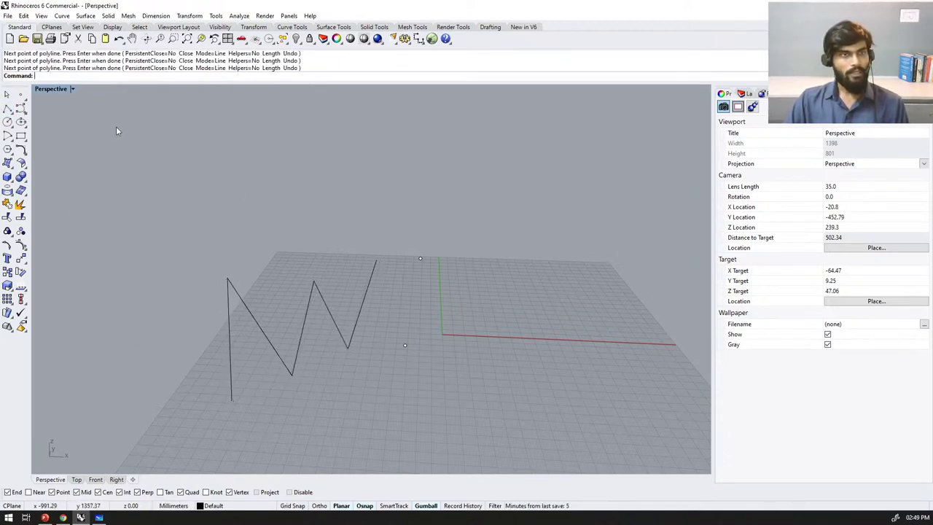
Step: Draw an open, S-like degree 3 control point curve with seven control points on the right side of the grid
left_click(21, 108)
scroll(485, 301, "down", 5)
left_click(481, 355)
left_click(470, 285)
left_click(580, 345)
left_click(625, 318)
left_click(607, 248)
left_click(557, 269)
left_click(485, 233)
key("Return")
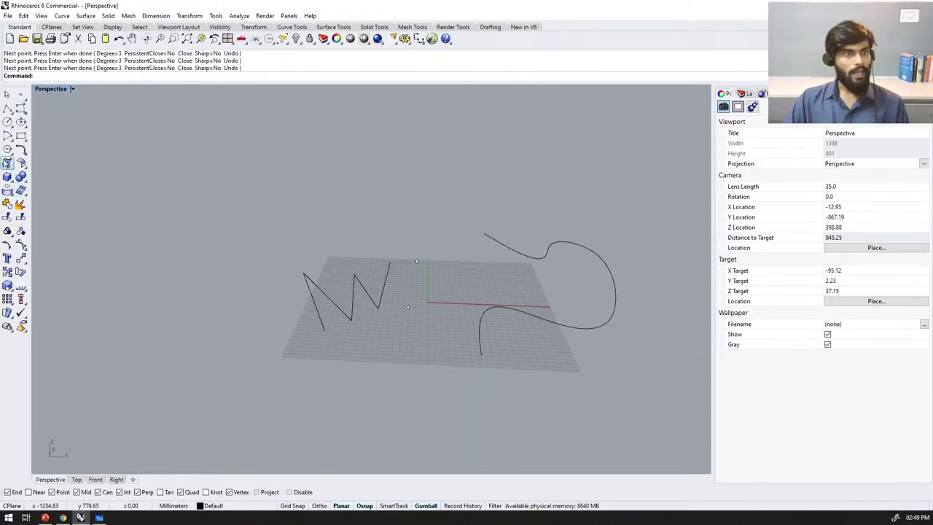
Step: Create a tall solid box to the left of the zigzag polyline using two base corners and a height
left_click(7, 176)
left_click(216, 322)
left_click(261, 358)
left_click(301, 354)
right_click_drag(301, 354, 284, 326)
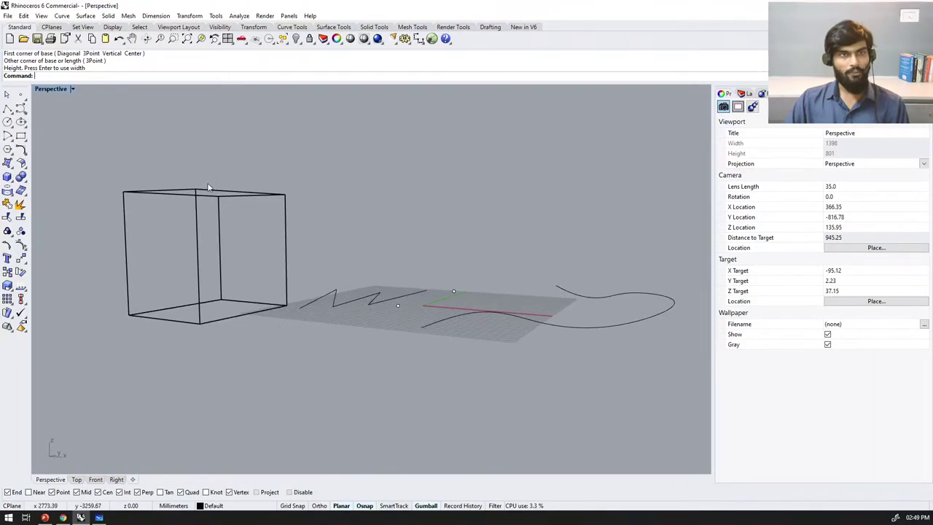
Step: Try the Shaded, Ghosted and Rendered display modes on the Perspective viewport
left_click(73, 90)
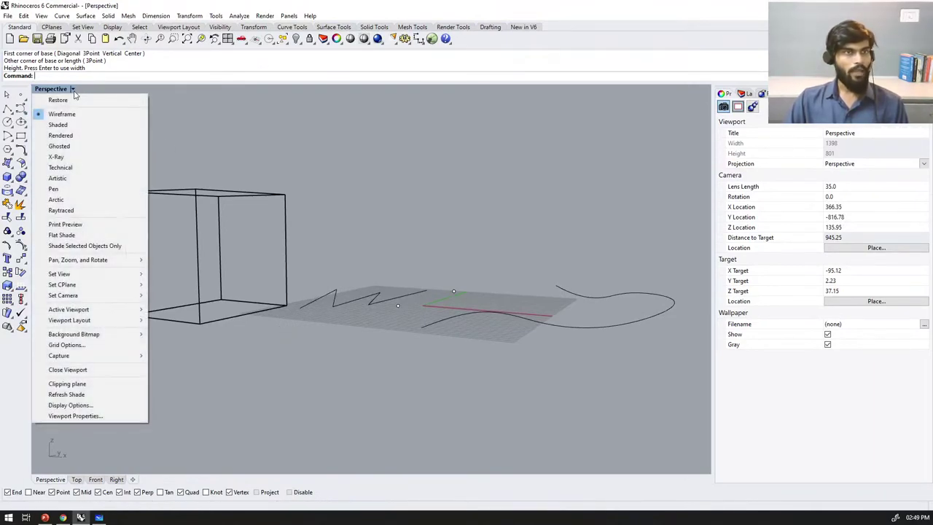
left_click(62, 128)
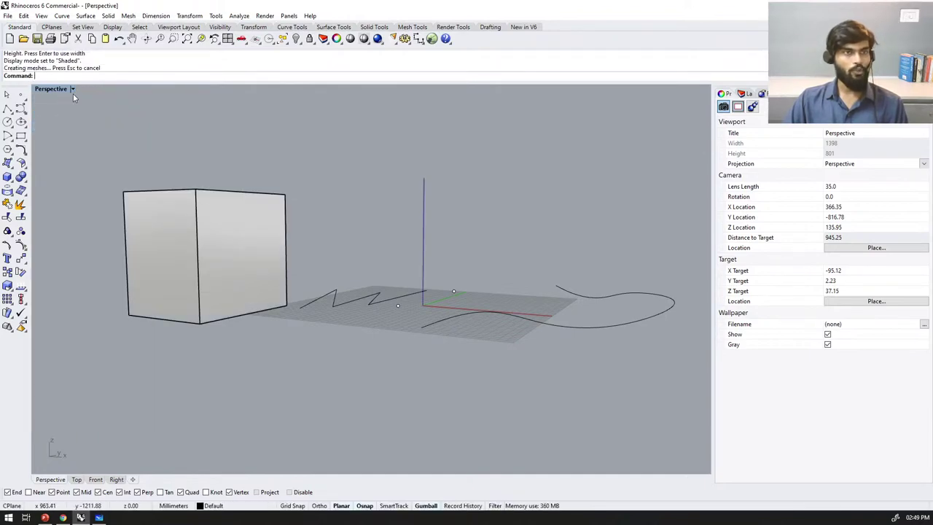
left_click(73, 90)
left_click(64, 147)
left_click(73, 90)
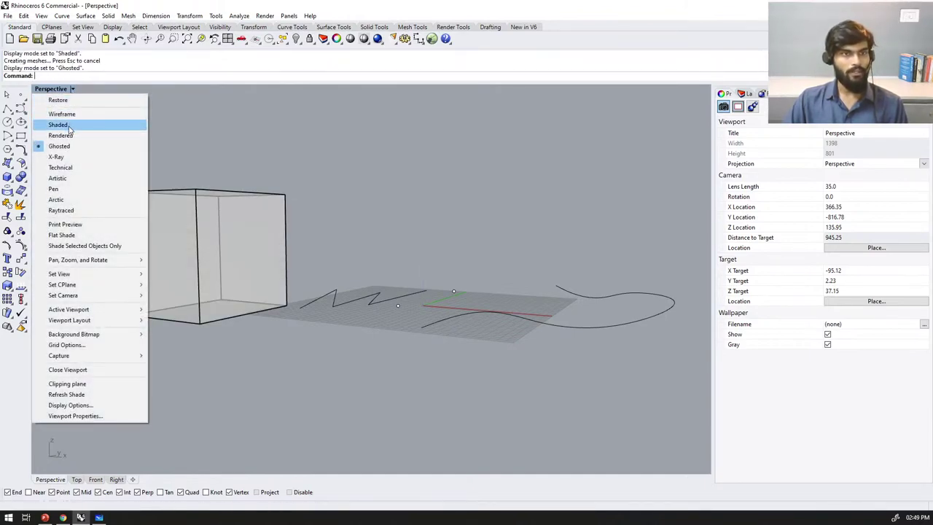
left_click(70, 137)
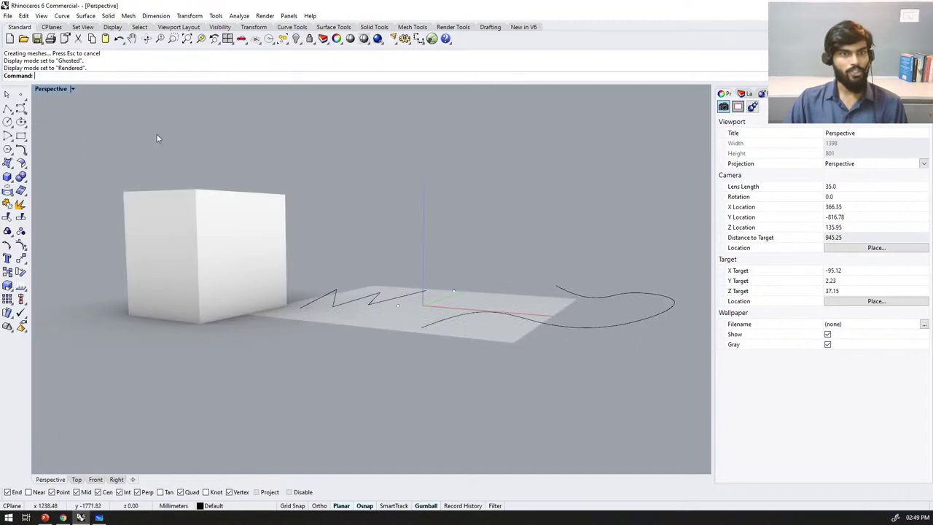
Step: Set the Perspective viewport to Shaded display and show the box and curves from a higher angle
left_click(73, 89)
left_click(63, 126)
mouse_move(281, 208)
right_mouse_down()
mouse_move(305, 252)
mouse_move(284, 250)
right_mouse_up()
scroll(286, 252, "down", 2)
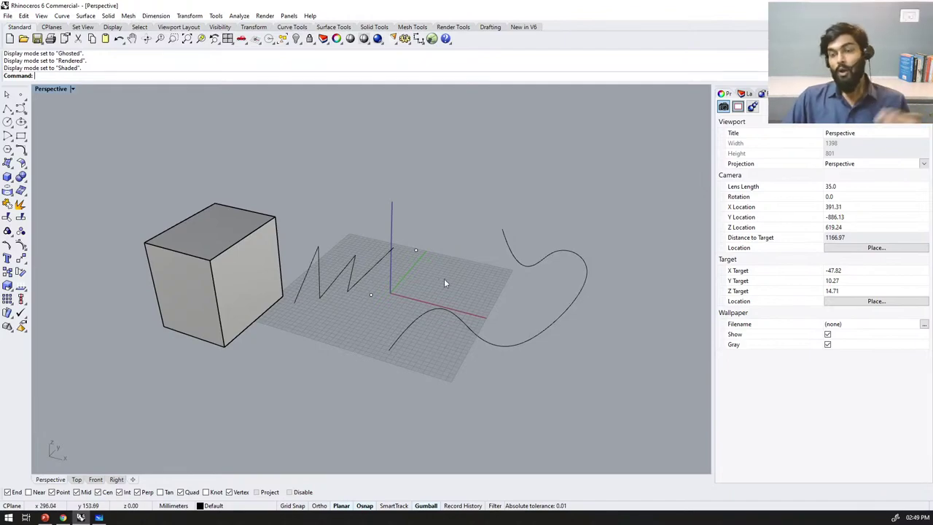
Step: Create a rectangular plane surface from two corners in front of the grid and the box
left_click(12, 167)
left_click(21, 183)
scroll(337, 262, "down", 9)
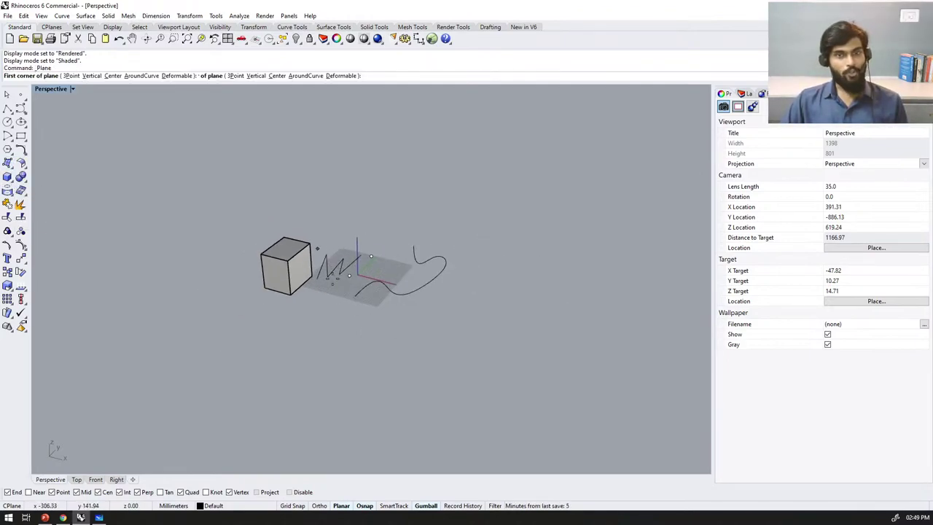
scroll(337, 321, "up", 7)
left_click(269, 291)
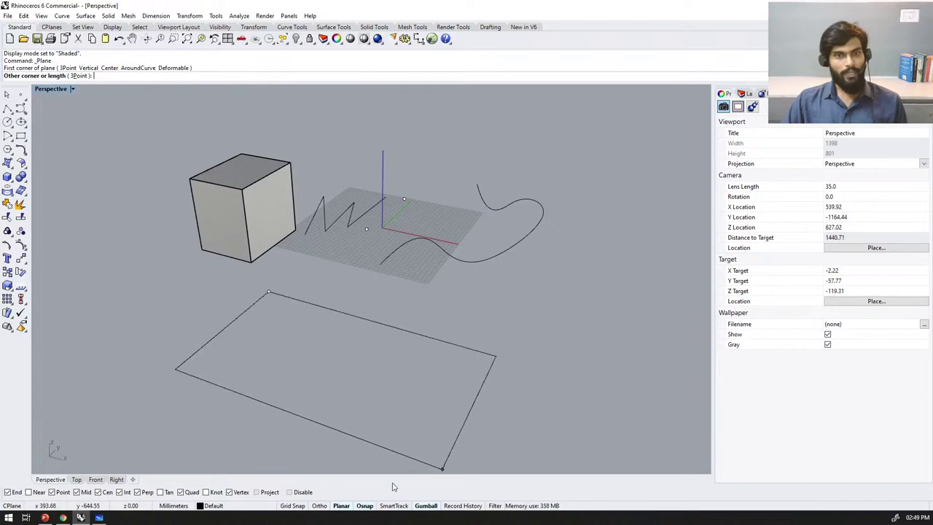
left_click(403, 440)
right_click_drag(375, 403, 380, 394)
Step: Rebuild the plane surface with a point count of 8 in both U and V
left_click(410, 326)
left_click(410, 329)
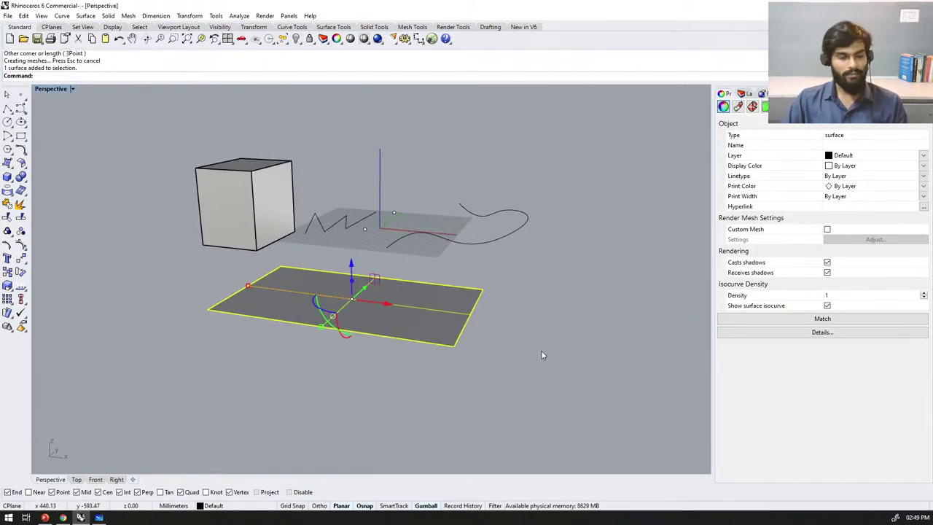
key("Return")
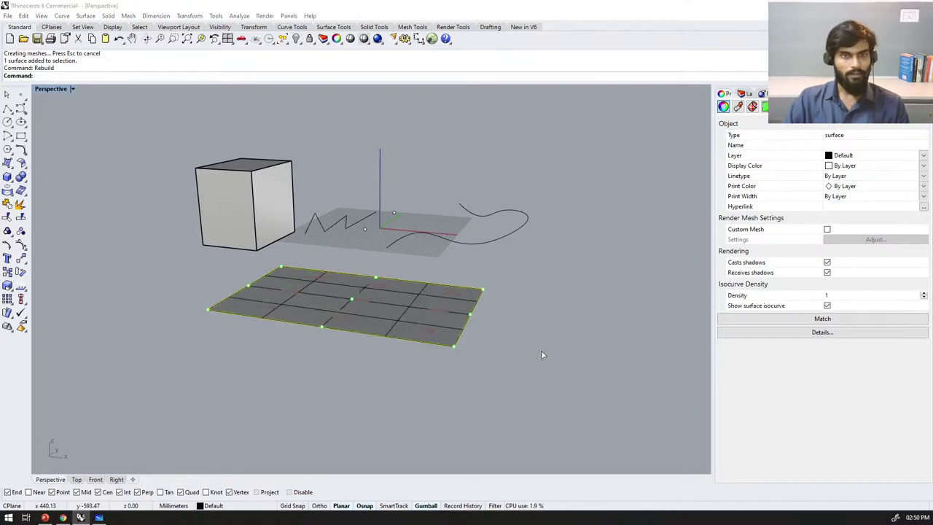
left_click_drag(463, 170, 538, 155)
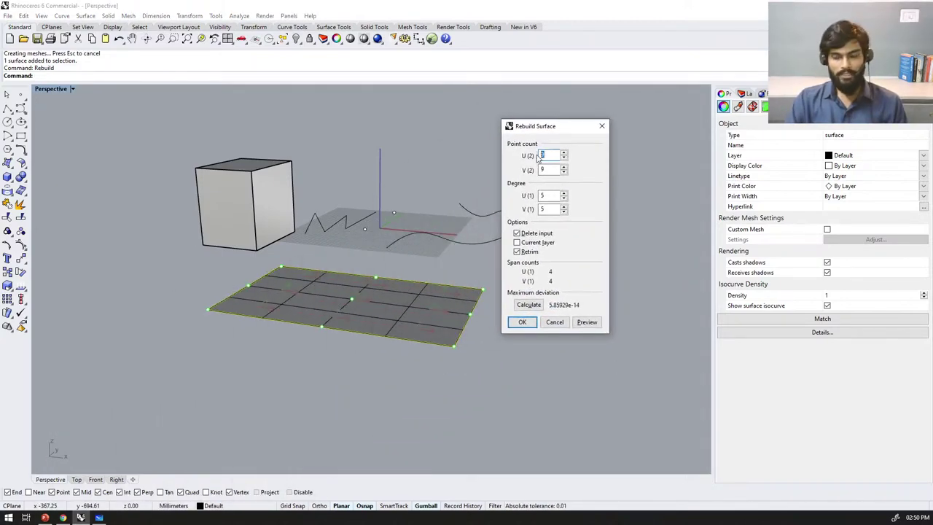
key("Tab")
type("8")
left_click(522, 322)
Step: Show the rebuilt surface's control points and raise a group of four interior points vertically
key("F10")
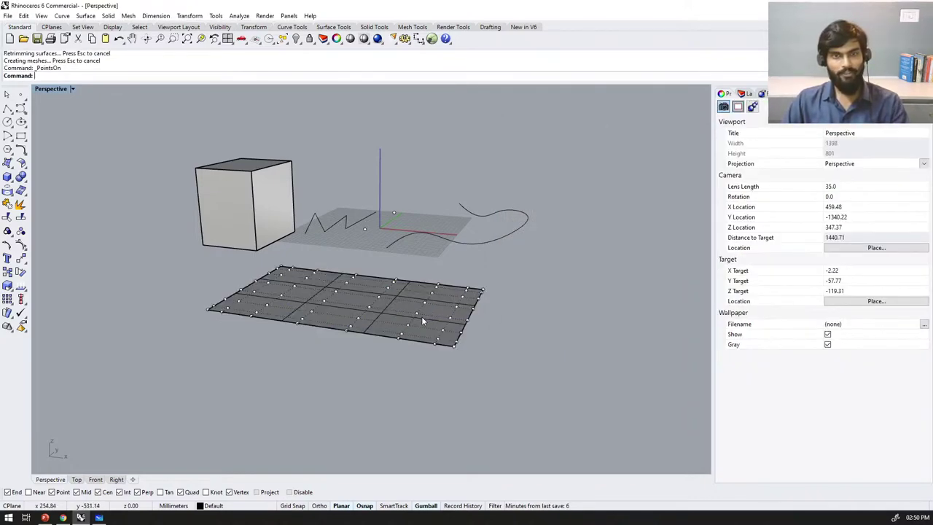
scroll(425, 319, "down", 3)
right_click_drag(412, 304, 428, 326)
left_click_drag(405, 304, 439, 345)
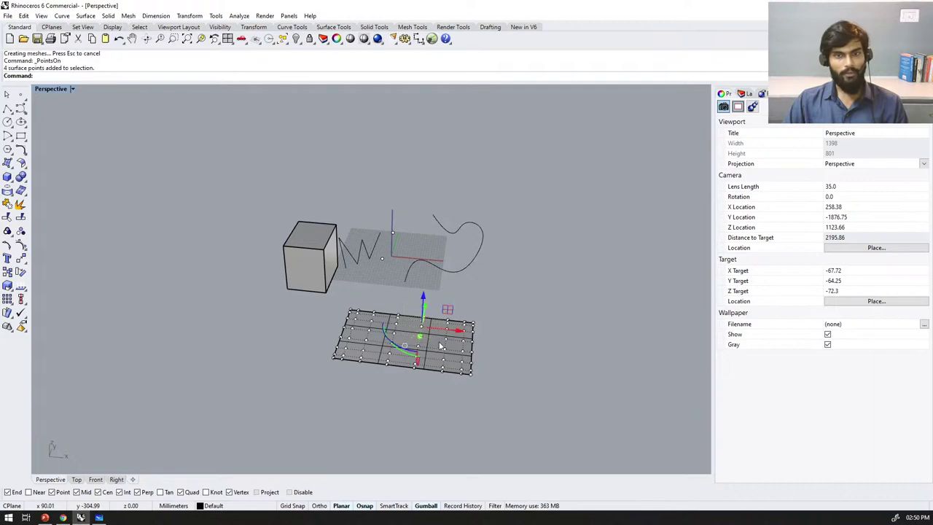
scroll(439, 345, "up", 6)
right_click_drag(438, 344, 413, 311)
left_click_drag(369, 249, 371, 164)
Step: Pull further control points near the surface's edges upward to make it wavy
right_click_drag(372, 221, 416, 222)
scroll(416, 222, "down", 6)
scroll(487, 240, "up", 2)
left_click_drag(477, 213, 500, 151)
right_click_drag(481, 277, 403, 284)
left_click_drag(191, 230, 240, 274)
left_click_drag(219, 234, 212, 201)
Step: Select two more clusters of control points together, raise them vertically, and view the sculpted surface from several sides
left_click(116, 229)
right_click_drag(125, 226, 284, 225)
scroll(387, 291, "up", 4)
mouse_move(384, 304)
left_mouse_down()
mouse_move(434, 373)
mouse_move(405, 312)
left_mouse_up()
left_click_drag(421, 374, 438, 380)
left_click_drag(425, 299, 432, 211)
right_click_drag(642, 328, 496, 318)
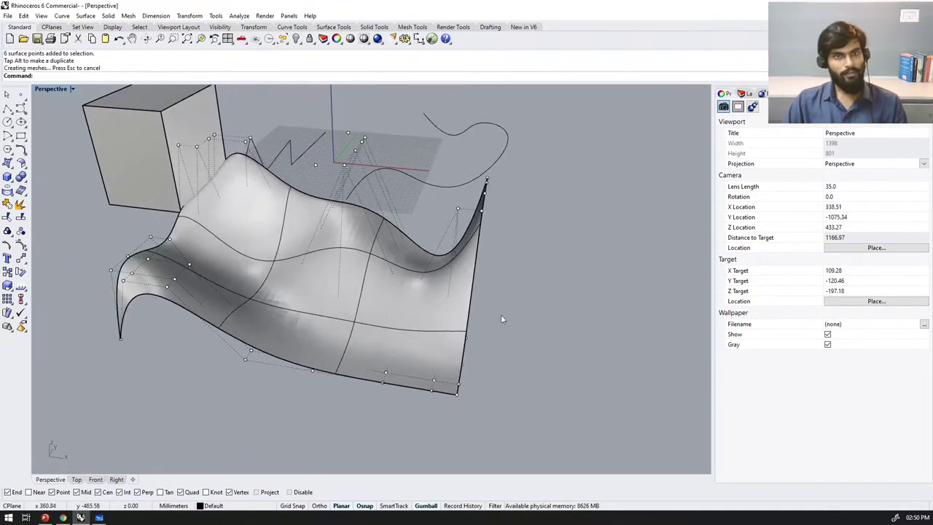
scroll(509, 325, "down", 5)
right_click_drag(384, 353, 331, 354)
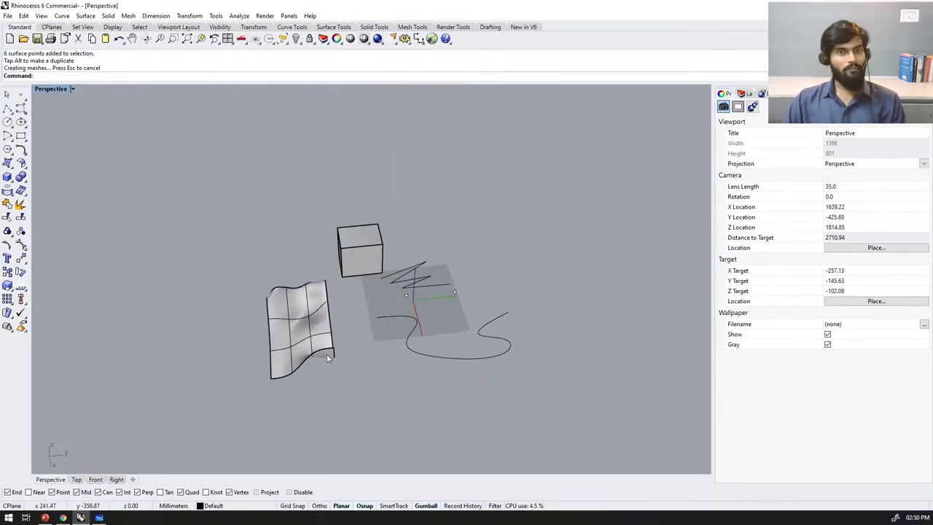
scroll(327, 354, "up", 4)
Step: Draw an open degree 3 control point curve with eight wavy control points in empty space beyond the S-like curve
scroll(358, 321, "down", 10)
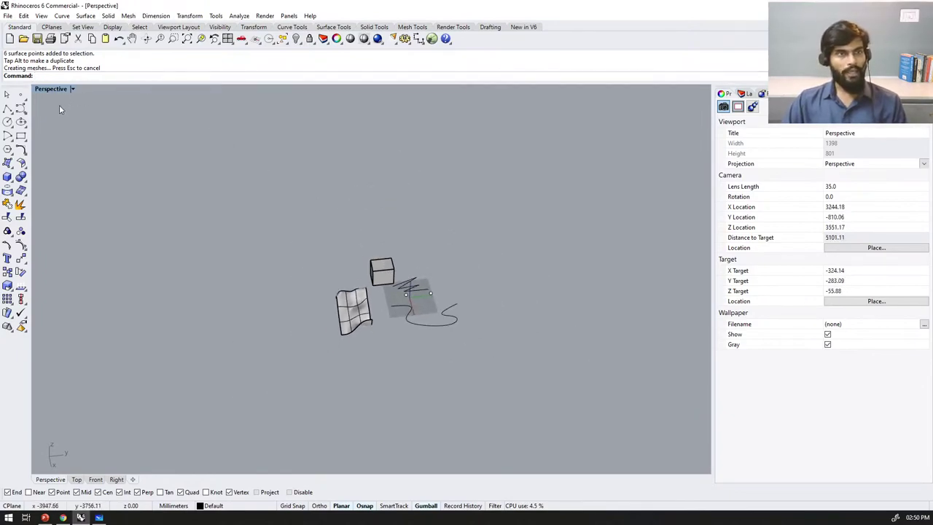
left_click(7, 108)
scroll(467, 337, "up", 4)
left_click(486, 393)
left_click(477, 333)
scroll(540, 385, "down", 4)
scroll(545, 390, "up", 4)
left_click(548, 393)
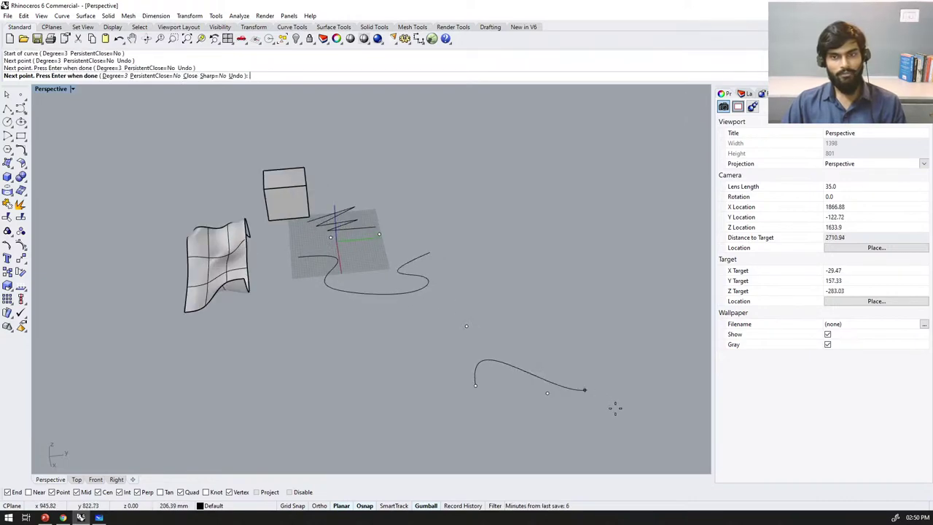
left_click(605, 394)
left_click(613, 326)
left_click(595, 279)
left_click(661, 254)
left_click(673, 299)
right_click(673, 298)
Step: Try duplicating the new wavy curve straight upward, and undo the move
right_click_drag(581, 353, 507, 325)
left_click(506, 326)
left_click_drag(538, 281, 552, 170, "alt")
right_click_drag(504, 274, 494, 297)
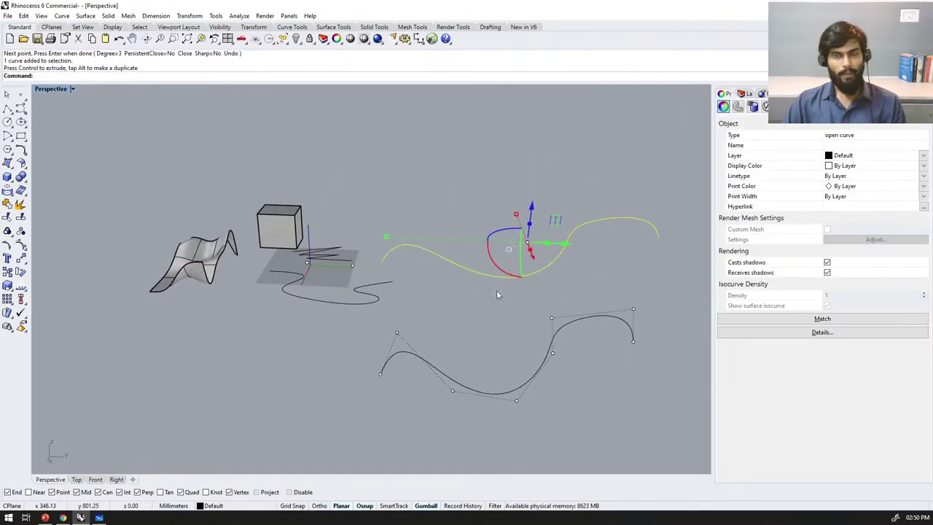
key("ctrl+z")
Step: Reselect the new wavy curve and place a duplicate directly above it with the Gumball
scroll(496, 354, "down", 8)
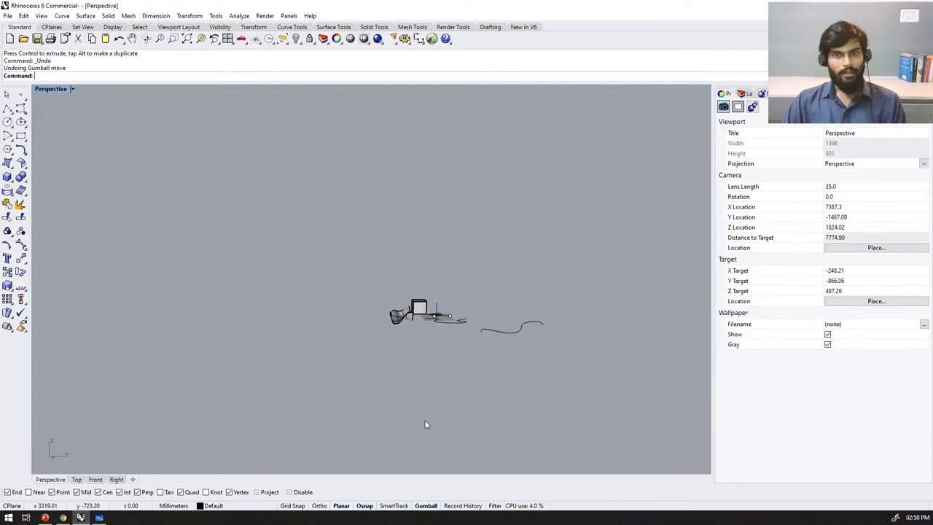
scroll(427, 426, "up", 5)
left_click(450, 301)
right_click_drag(450, 302, 565, 358)
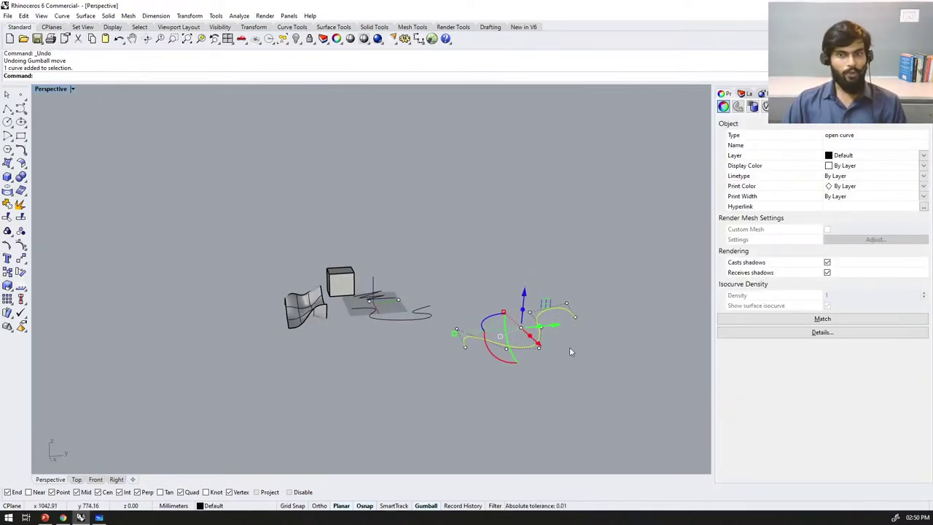
scroll(565, 358, "up", 3)
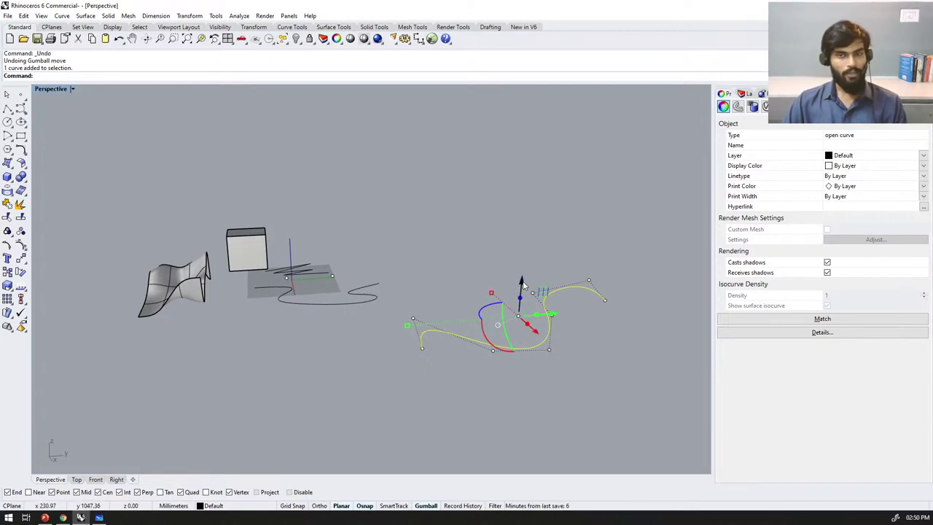
left_click(425, 507)
left_click(425, 507)
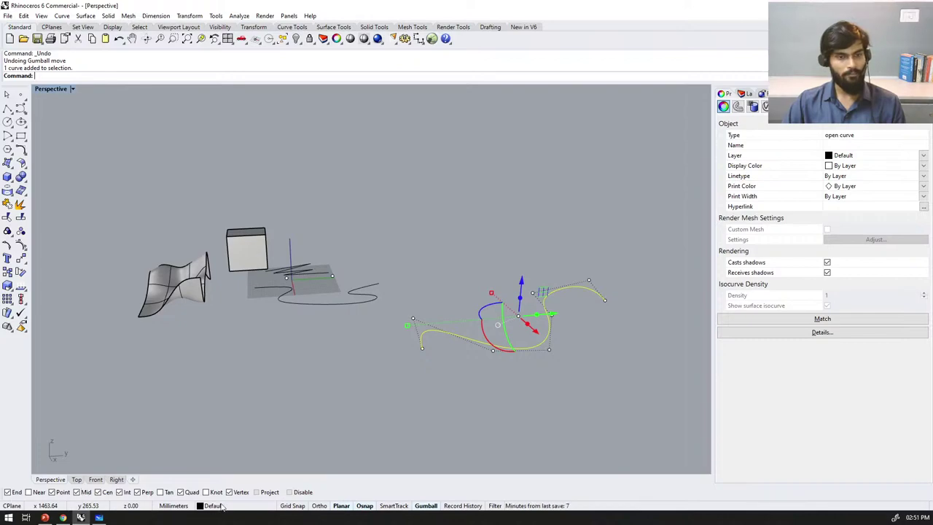
scroll(552, 313, "down", 2)
scroll(553, 304, "up", 2)
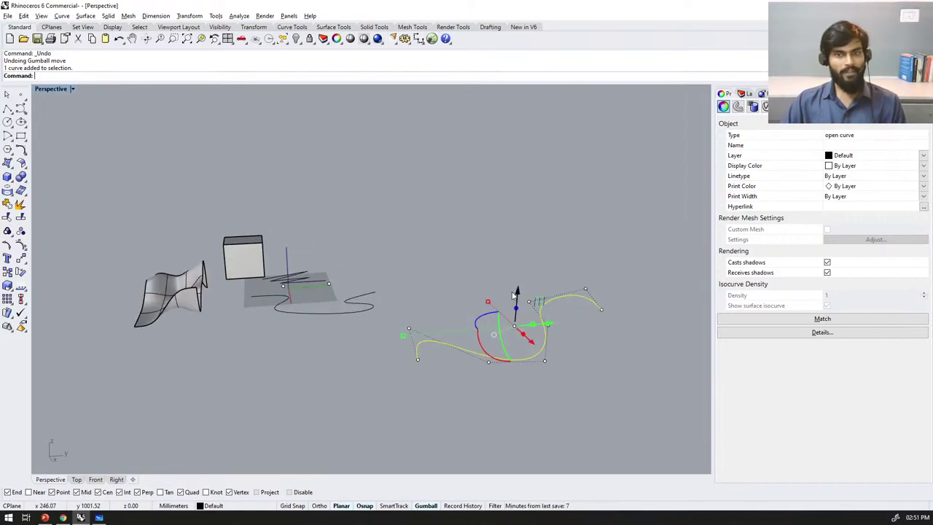
left_click_drag(519, 289, 523, 206)
right_click_drag(487, 277, 477, 296)
left_click(581, 267)
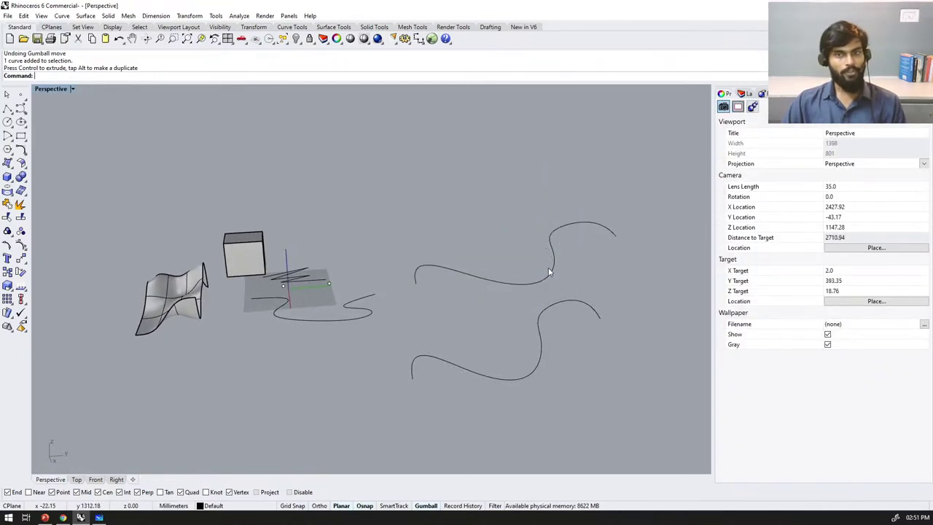
Step: Show the upper curve's control points and move its second, third and fourth points to reshape it
left_click(550, 272)
key("F10")
mouse_move(399, 226)
left_mouse_down()
mouse_move(447, 270)
mouse_move(399, 246)
mouse_move(392, 228)
left_mouse_up()
left_click(493, 306)
left_click(492, 286)
left_click_drag(505, 302, 546, 350)
left_click(584, 270)
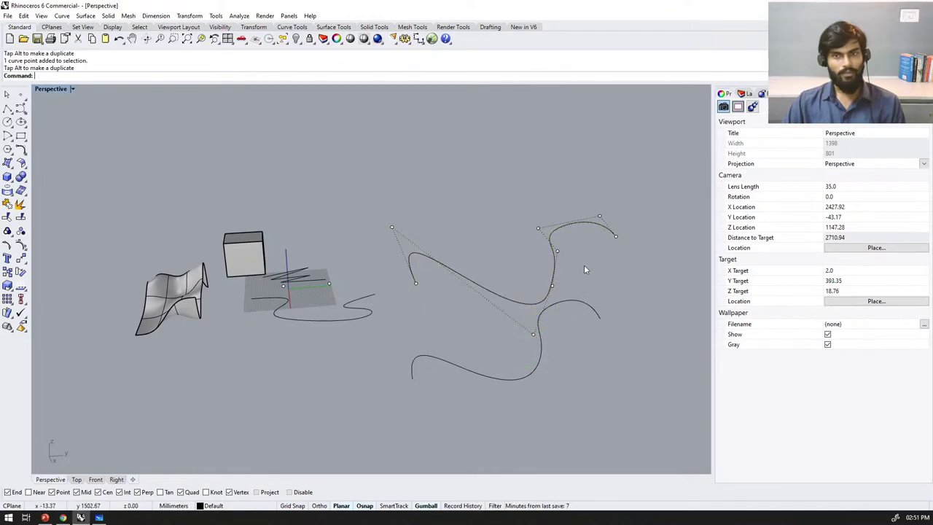
left_click(551, 284)
left_click_drag(540, 283, 606, 285)
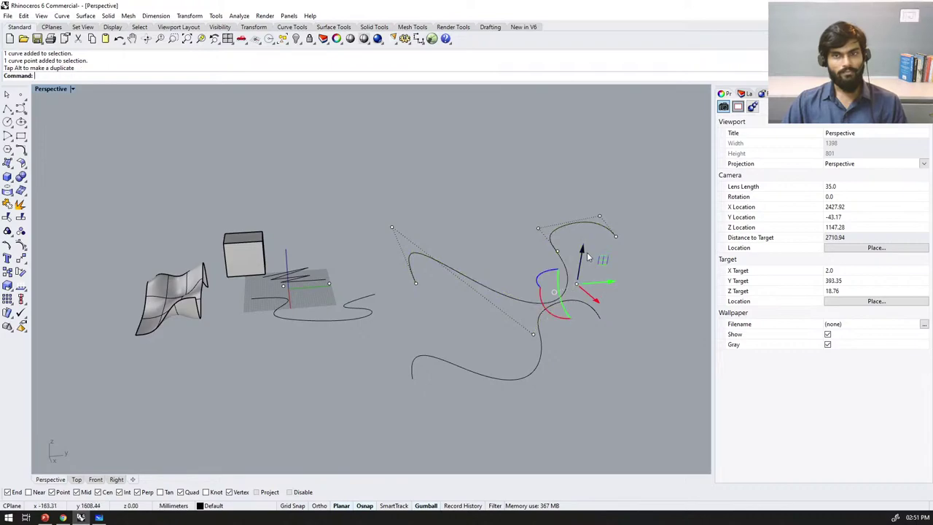
left_click(634, 295)
Step: Duplicate the lowest wavy curve vertically to a level above the reshaped curve, and clear the selection
right_click_drag(634, 296, 549, 358)
left_click(542, 373)
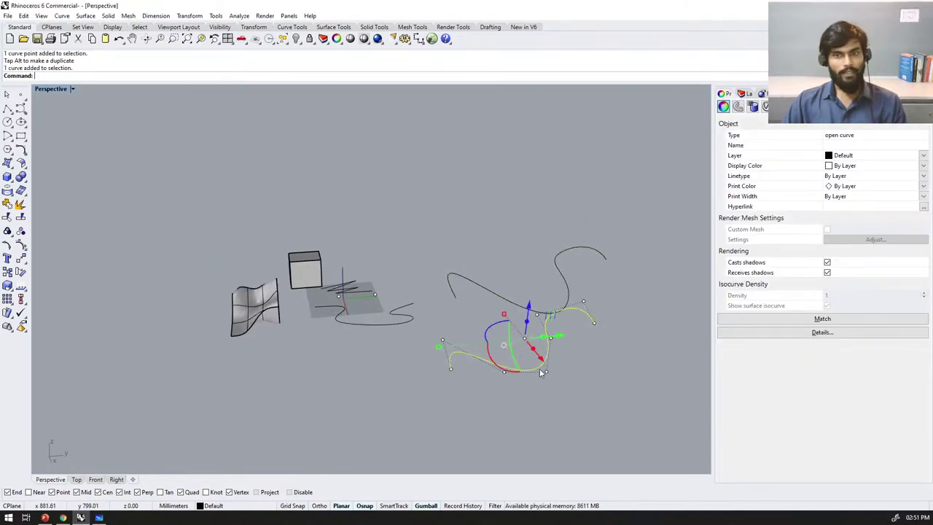
left_click_drag(530, 306, 547, 172, "alt")
left_click(590, 390)
right_click_drag(589, 385, 525, 398)
key("Escape")
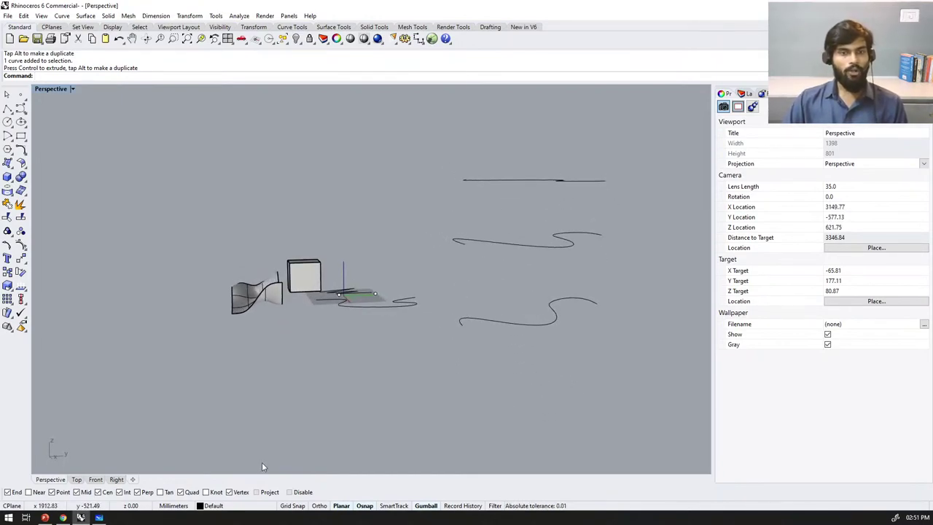
Step: Switch to Microsoft Whiteboard and draw seven roughly parallel horizontal yellow lines beside the handwritten coordinates
left_click(99, 517)
left_click_drag(718, 283, 270, 372)
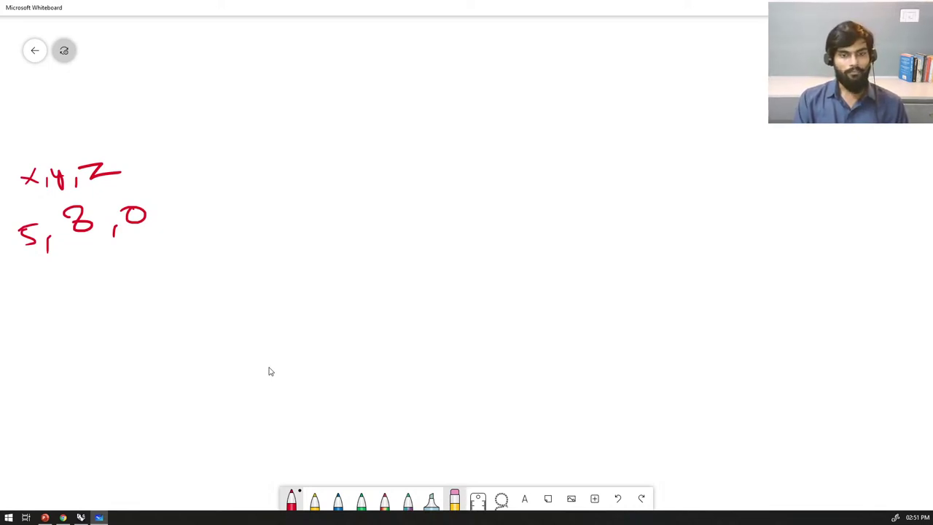
key("Right")
left_click_drag(283, 98, 523, 82)
left_click_drag(282, 121, 507, 102)
left_click_drag(296, 144, 513, 125)
left_click_drag(283, 168, 528, 148)
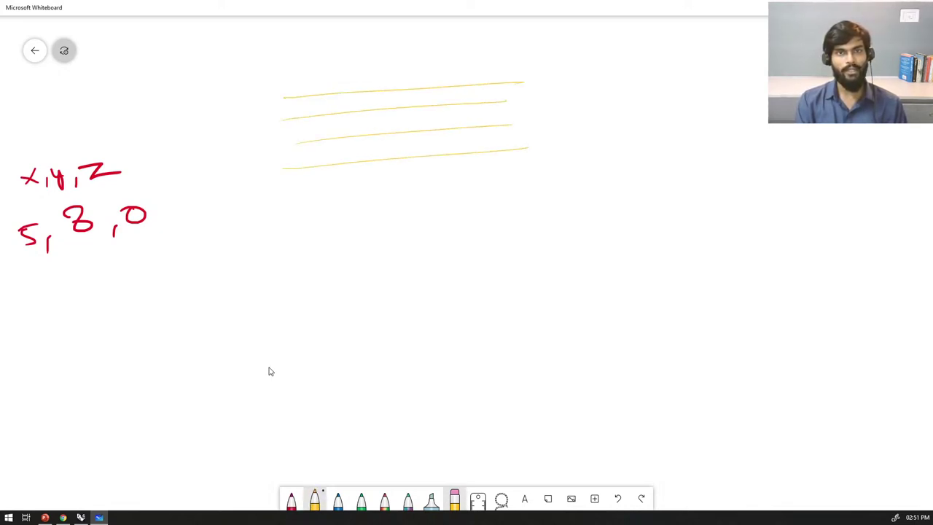
left_click_drag(286, 192, 524, 177)
left_click_drag(287, 222, 534, 213)
left_click_drag(302, 256, 541, 237)
Step: Cross the horizontal lines with seven vertical yellow lines and label the two directions U and V
left_click_drag(306, 71, 334, 278)
mouse_move(336, 79)
left_mouse_down()
mouse_move(353, 274)
mouse_move(372, 248)
left_mouse_up()
left_click_drag(381, 72, 417, 261)
left_click_drag(434, 71, 452, 248)
left_click_drag(459, 59, 486, 263)
left_click_drag(487, 65, 522, 279)
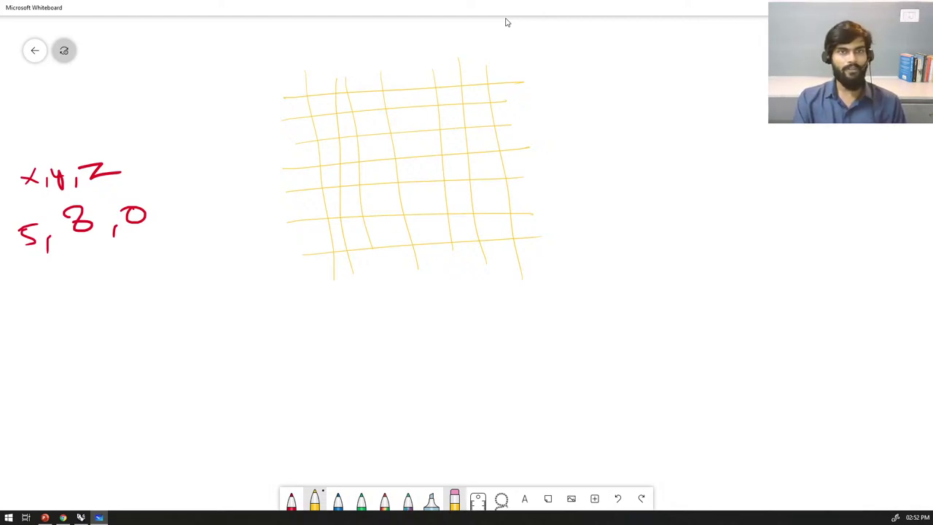
left_click_drag(266, 81, 271, 95)
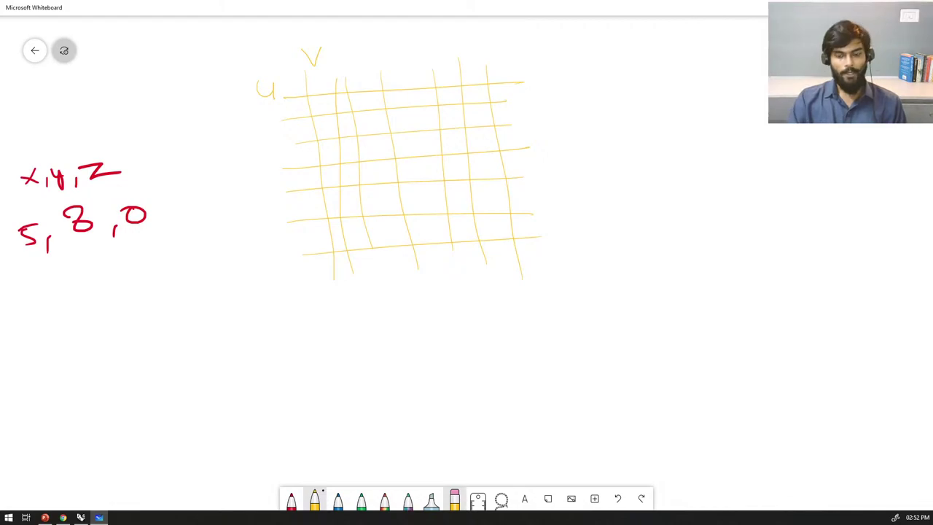
Step: Switch back to Rhino, loft the three stacked curves from lowest to highest with Straight sections and Do not simplify, and inspect the surface
key("alt+Tab")
right_click_drag(525, 230, 441, 362)
right_click_drag(520, 299, 544, 325)
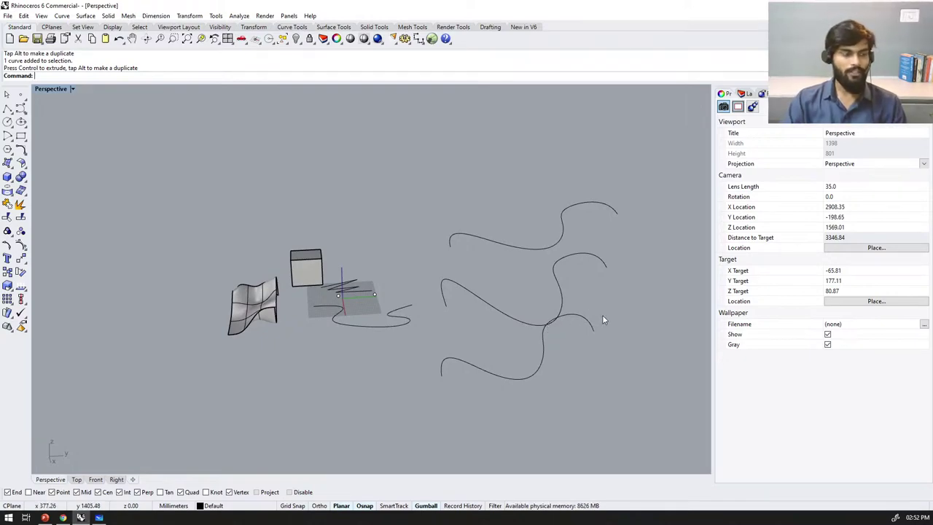
type("Loft")
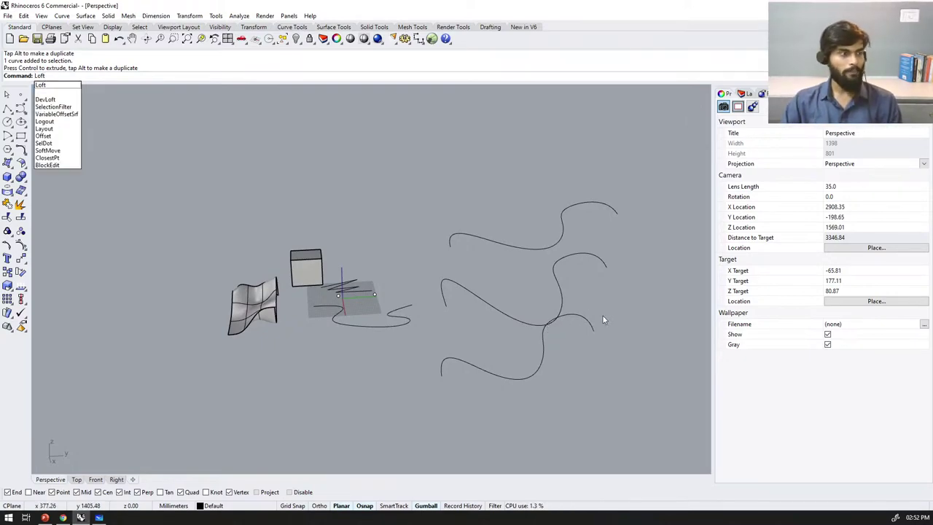
key("Return")
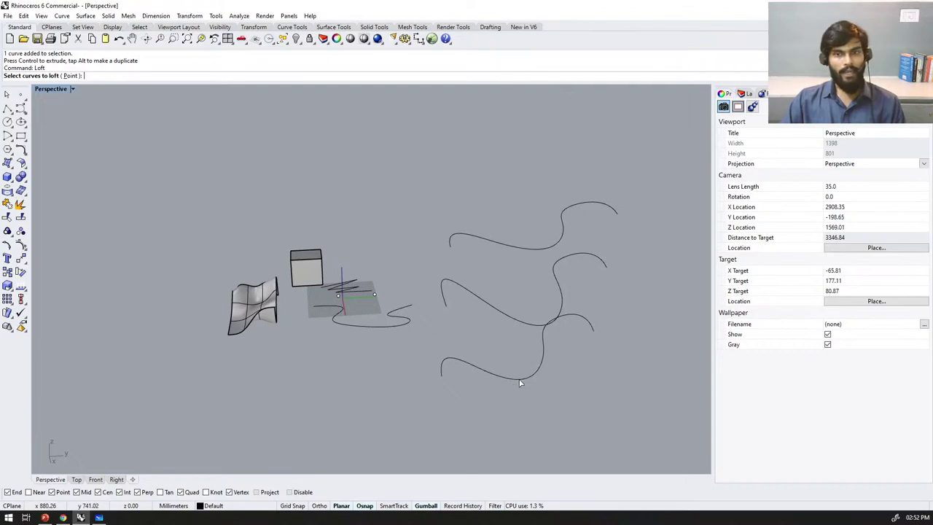
left_click(520, 380)
left_click(528, 320)
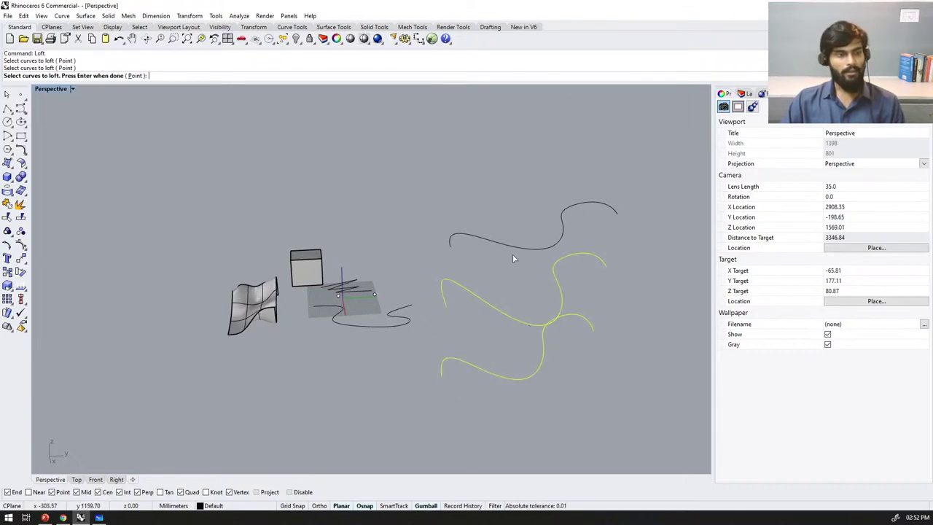
left_click(523, 246)
key("Return")
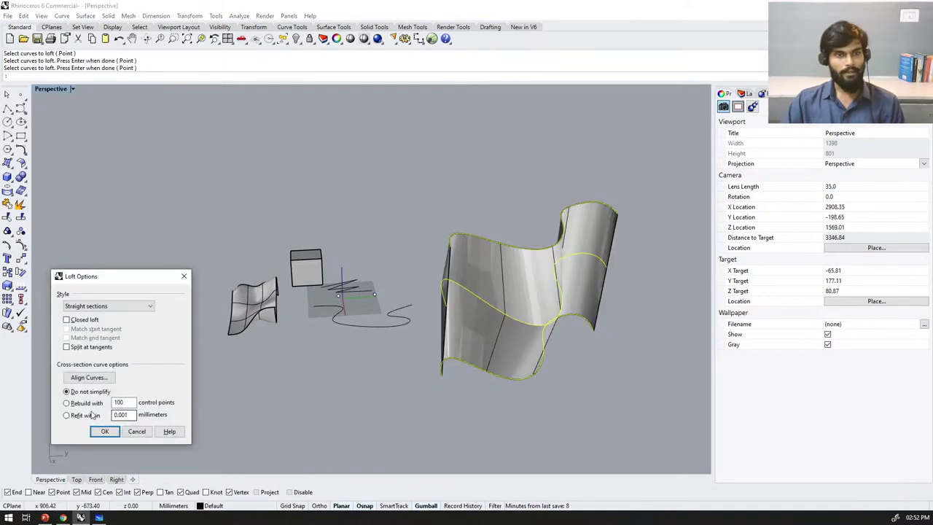
left_click(104, 432)
right_click_drag(458, 349, 552, 312)
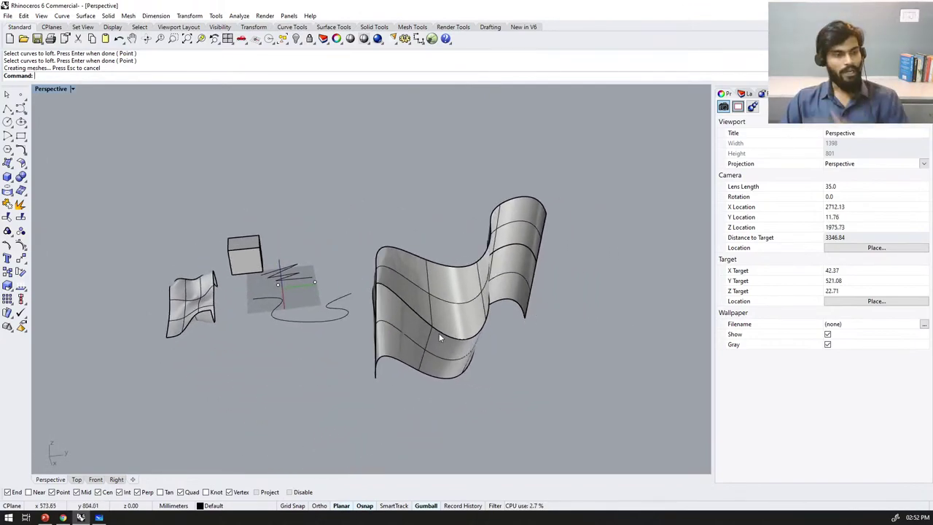
right_click_drag(427, 326, 466, 280)
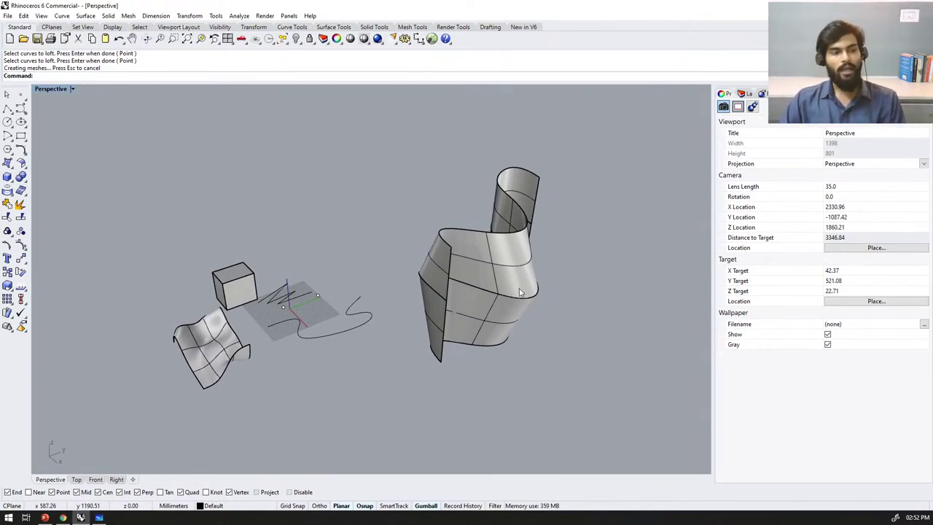
right_click_drag(564, 288, 530, 265)
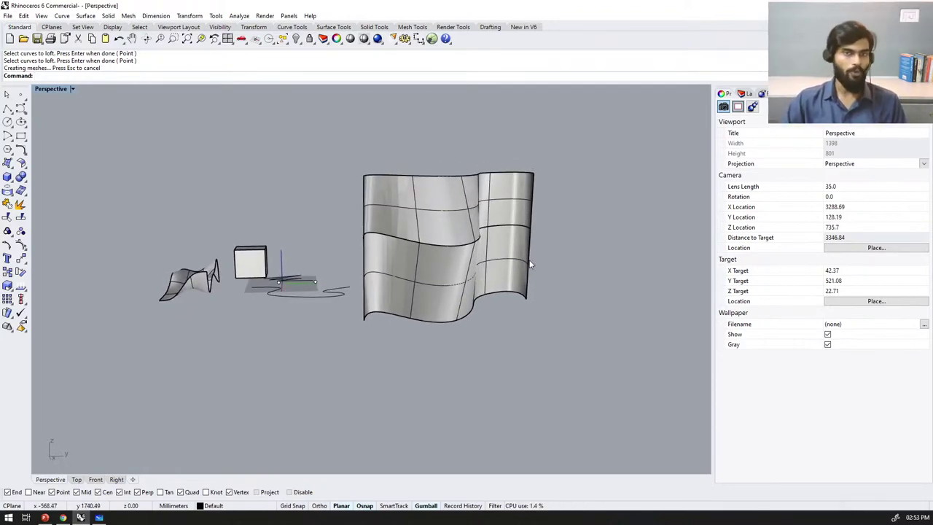
Step: Select all the geometry in the Perspective viewport and delete it
scroll(429, 256, "down", 8)
right_click_drag(427, 257, 416, 280)
scroll(363, 221, "up", 4)
right_click_drag(364, 222, 340, 253)
left_click_drag(239, 166, 622, 417)
key("Delete")
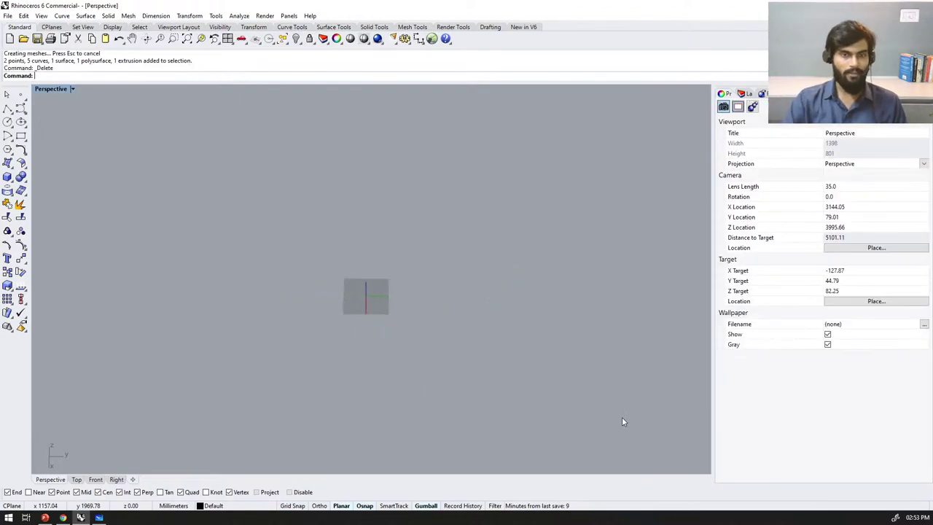
Step: Launch Grasshopper from Rhino and skip all the conflicting Pufferfish plug-in components while it loads
scroll(327, 279, "up", 5)
right_click_drag(282, 312, 372, 297)
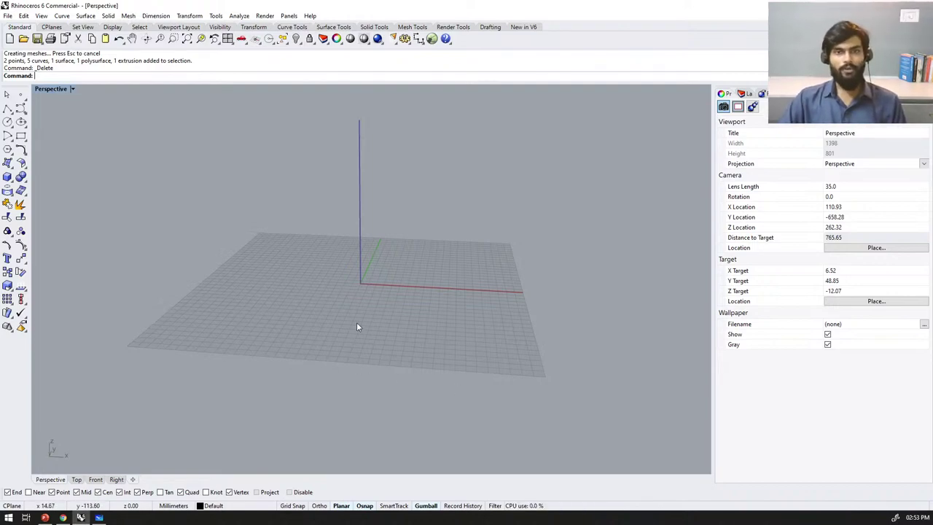
right_click_drag(356, 301, 376, 301, "shift")
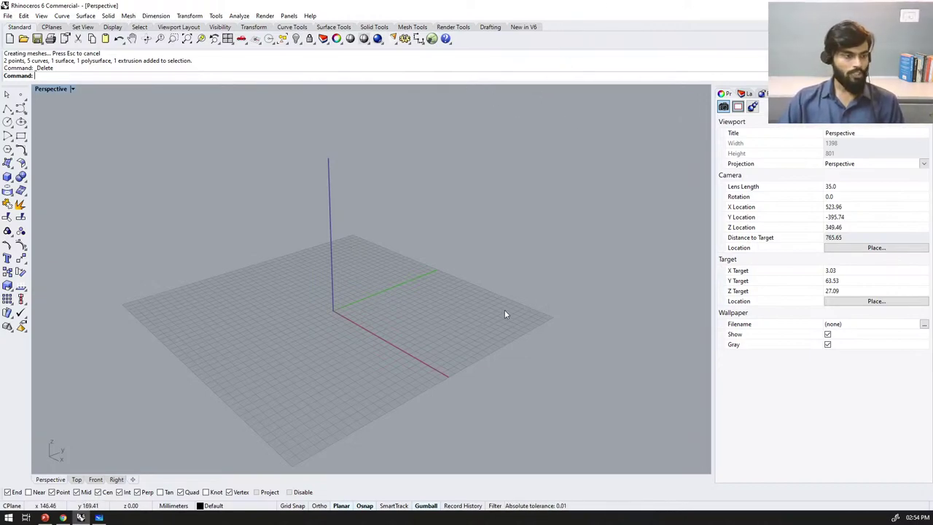
type("Grasshopper")
key("Return")
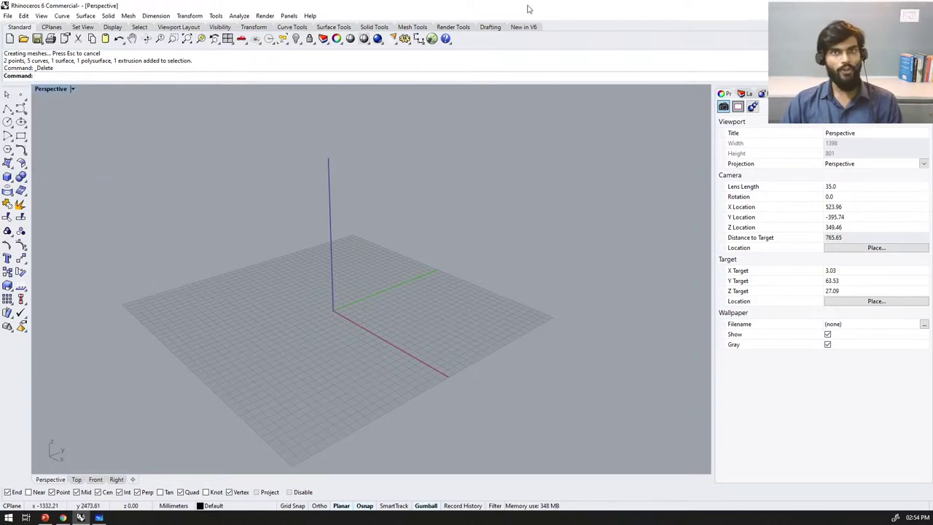
left_click(432, 40)
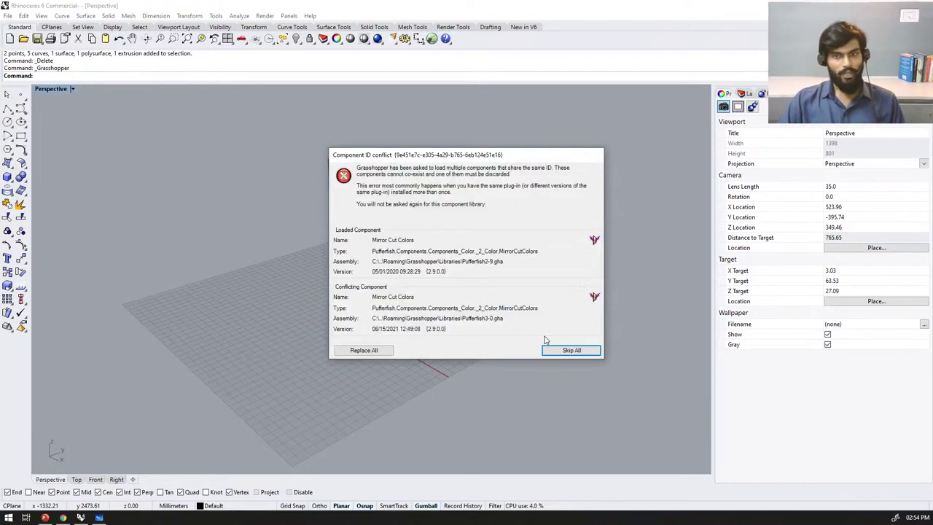
left_click(558, 348)
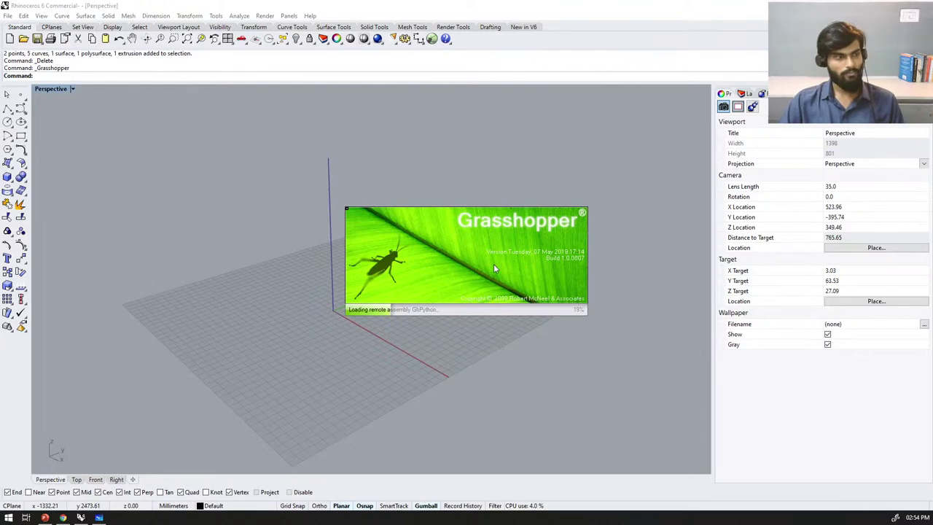
left_click(534, 296)
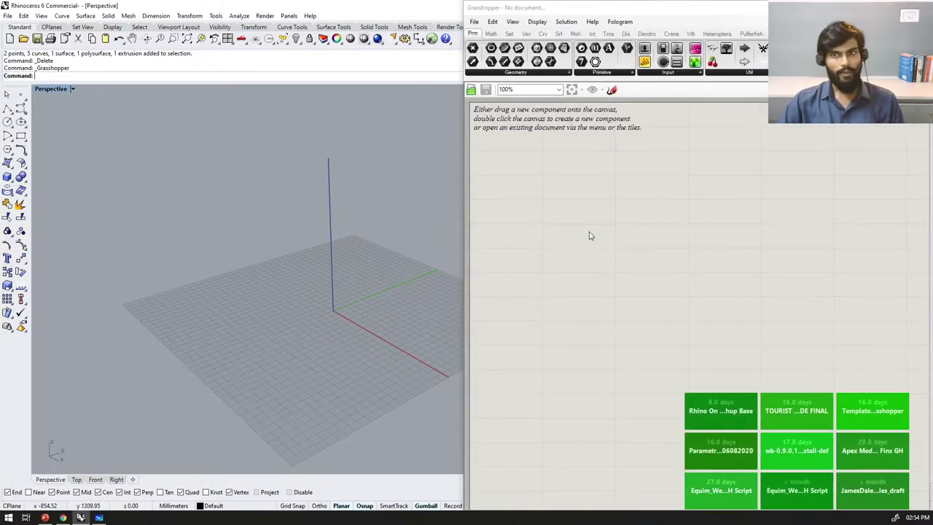
Step: Create a new Grasshopper document and place its window side by side with the Rhino viewport
left_click_drag(711, 8, 569, 0)
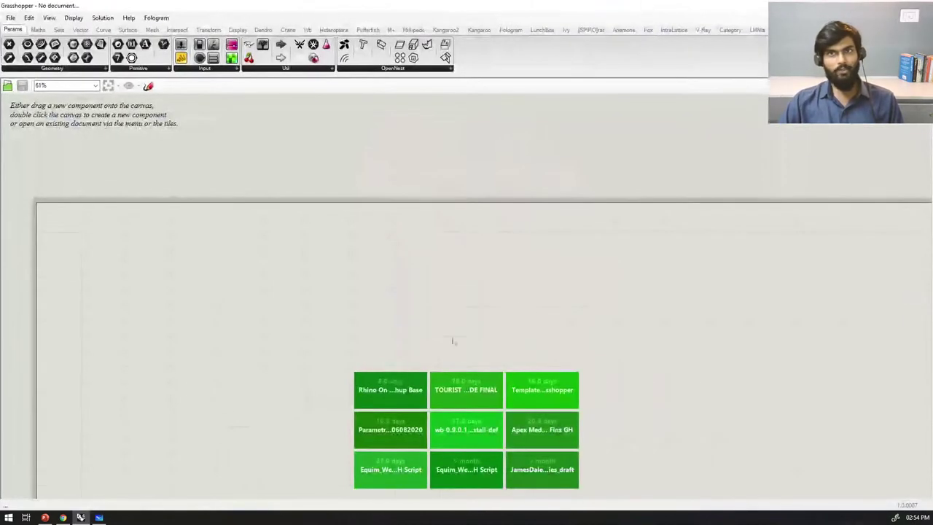
left_click(10, 18)
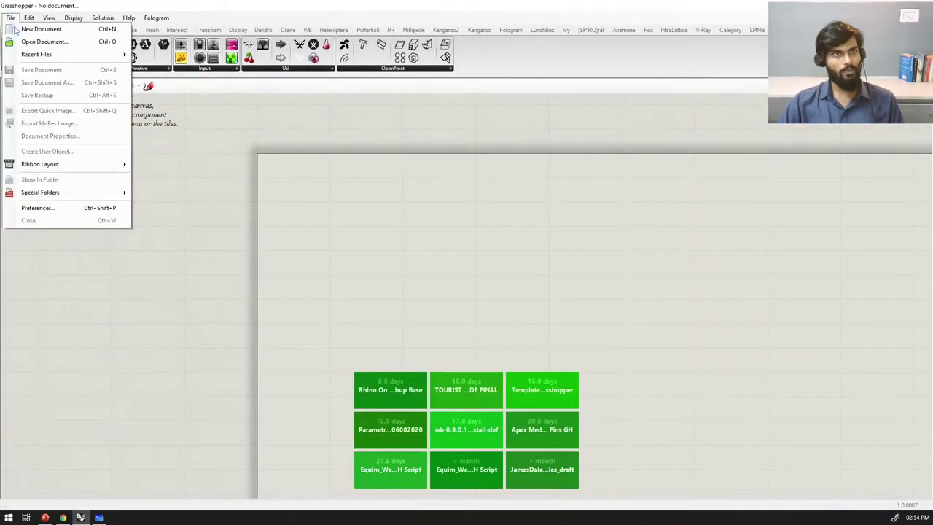
left_click(28, 30)
scroll(321, 274, "down", 4)
scroll(264, 359, "up", 6)
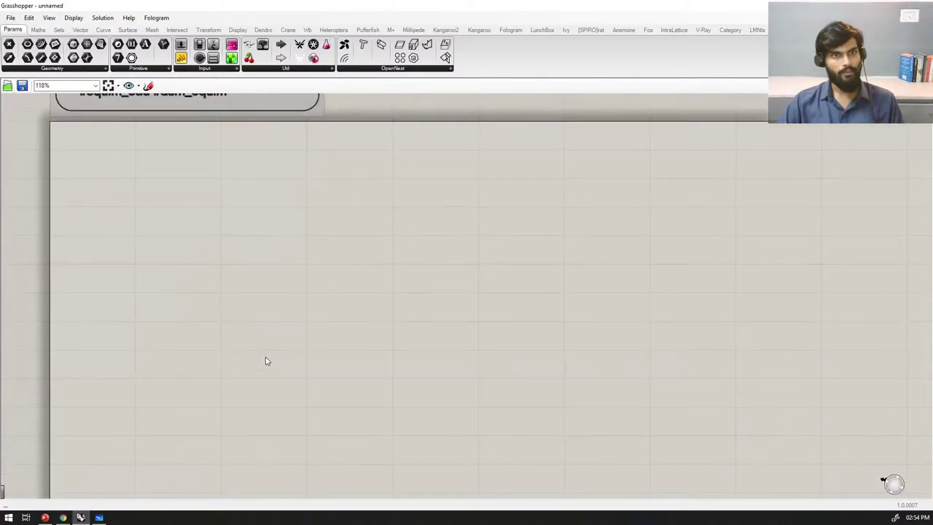
scroll(302, 303, "down", 1)
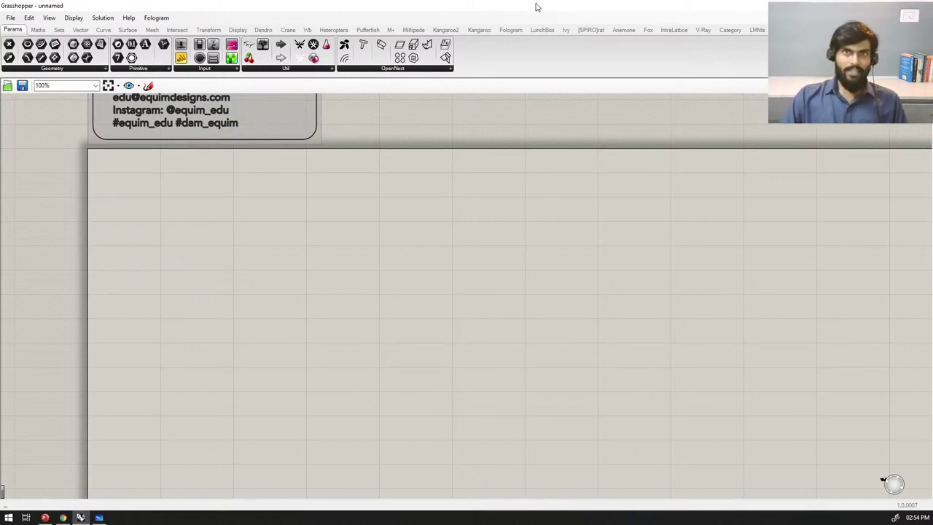
double_click(479, 10)
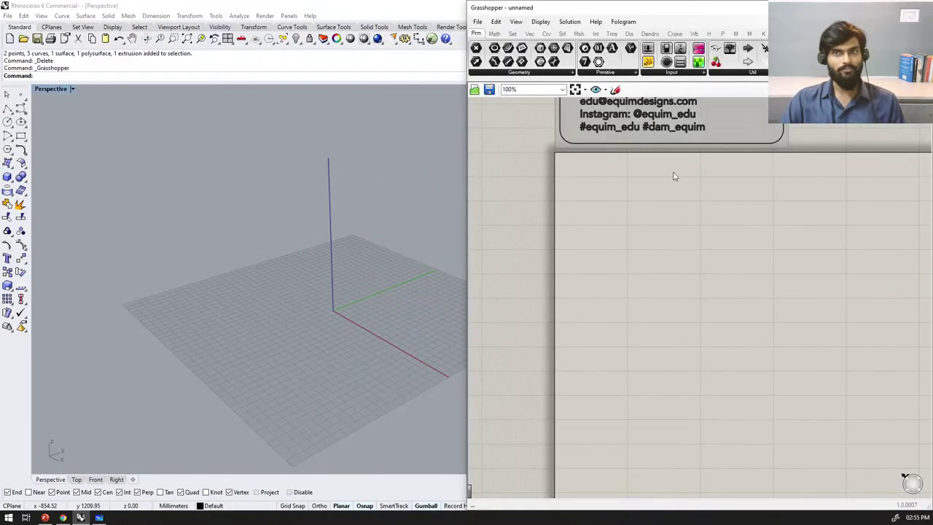
right_click_drag(620, 245, 592, 209)
left_click_drag(640, 254, 629, 227)
middle_click(662, 251)
right_click_drag(684, 227, 682, 216)
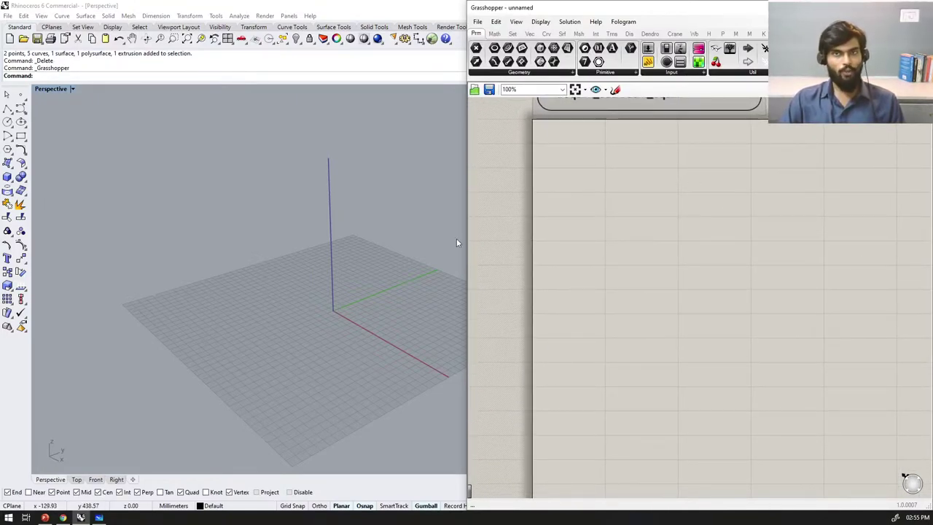
scroll(237, 290, "down", 3)
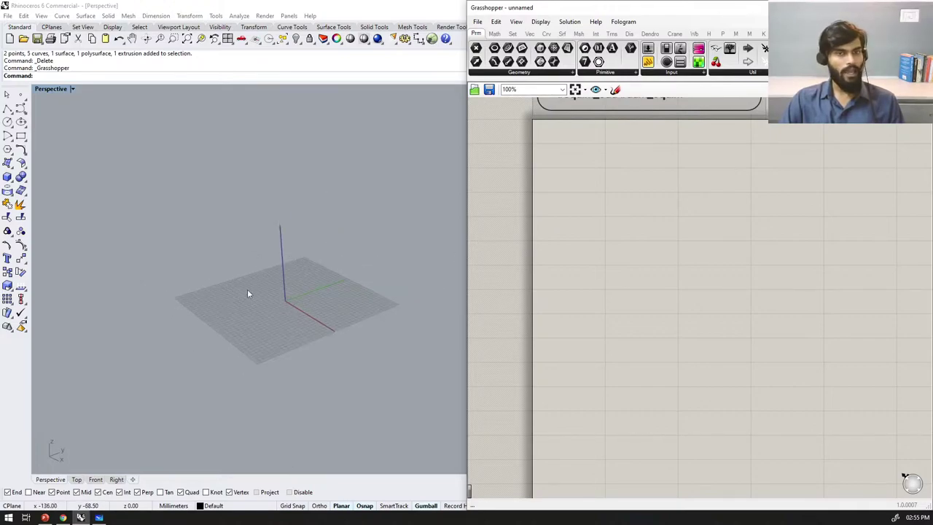
scroll(224, 304, "up", 4)
right_click_drag(224, 304, 293, 290)
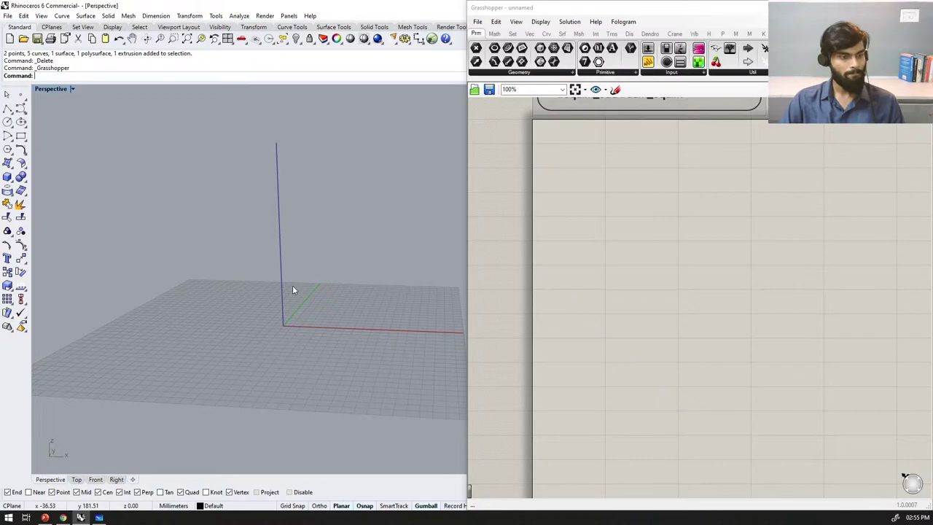
right_click_drag(292, 286, 291, 288)
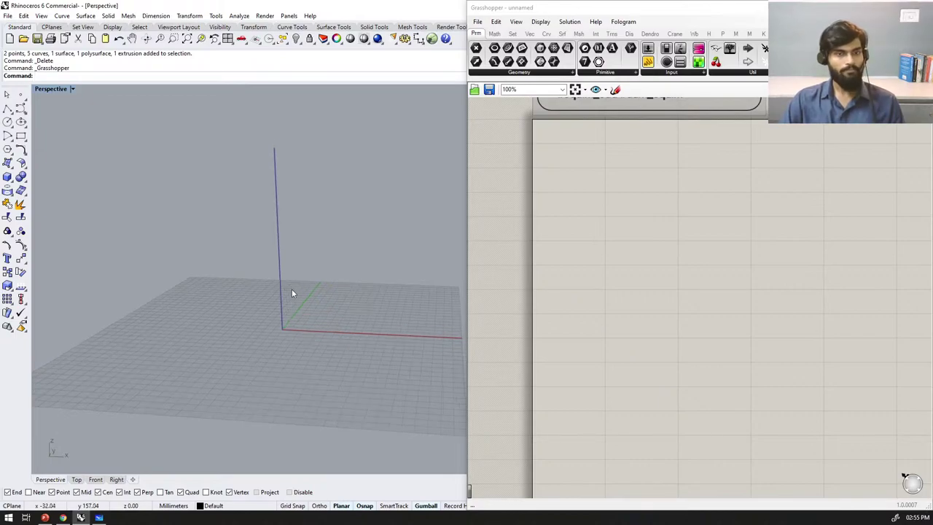
Step: Switch to Microsoft Whiteboard and draw a slanted yellow four-sided base outline with a vertical arrow rising from its lowest corner
left_click(99, 517)
right_click_drag(745, 387, 218, 383)
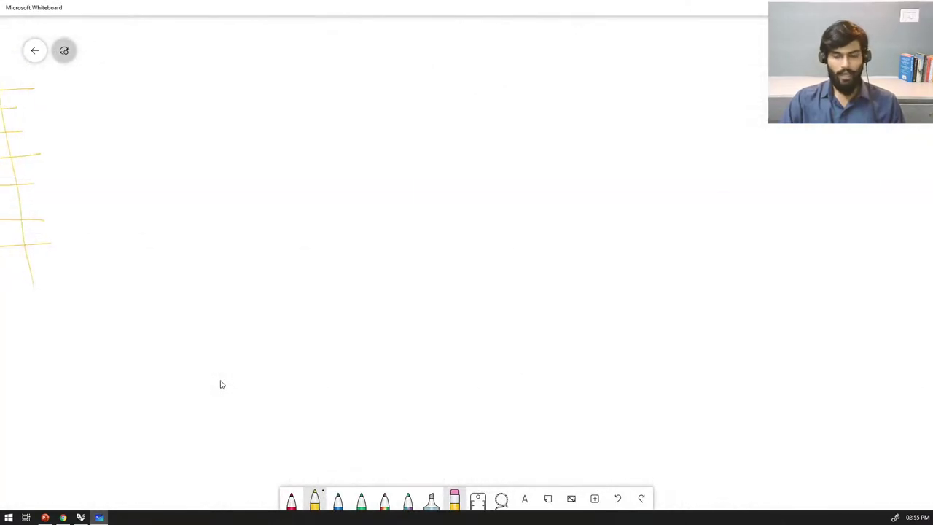
mouse_move(316, 271)
left_mouse_down()
mouse_move(462, 213)
mouse_move(517, 270)
mouse_move(334, 344)
mouse_move(308, 275)
mouse_move(335, 260)
left_mouse_up()
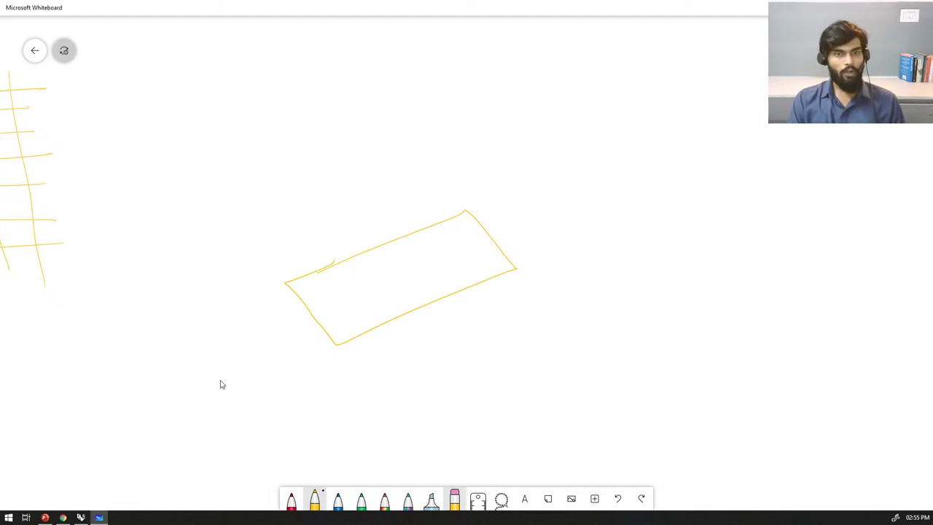
left_click_drag(337, 343, 342, 103)
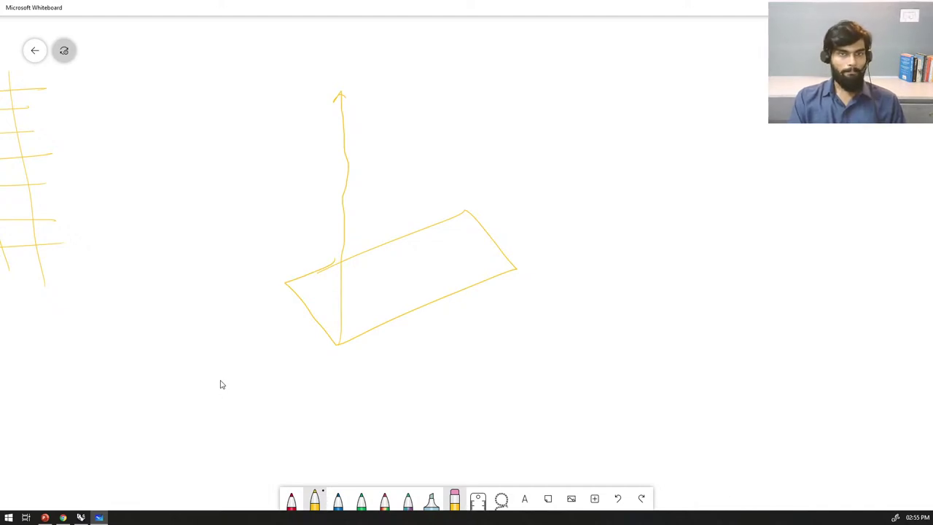
Step: Draw two more four-sided outlines stacked above the base along the vertical arrow
mouse_move(282, 199)
left_mouse_down()
mouse_move(376, 231)
mouse_move(492, 156)
mouse_move(350, 183)
left_mouse_up()
mouse_move(296, 97)
left_mouse_down()
mouse_move(430, 96)
mouse_move(460, 42)
mouse_move(318, 83)
left_mouse_up()
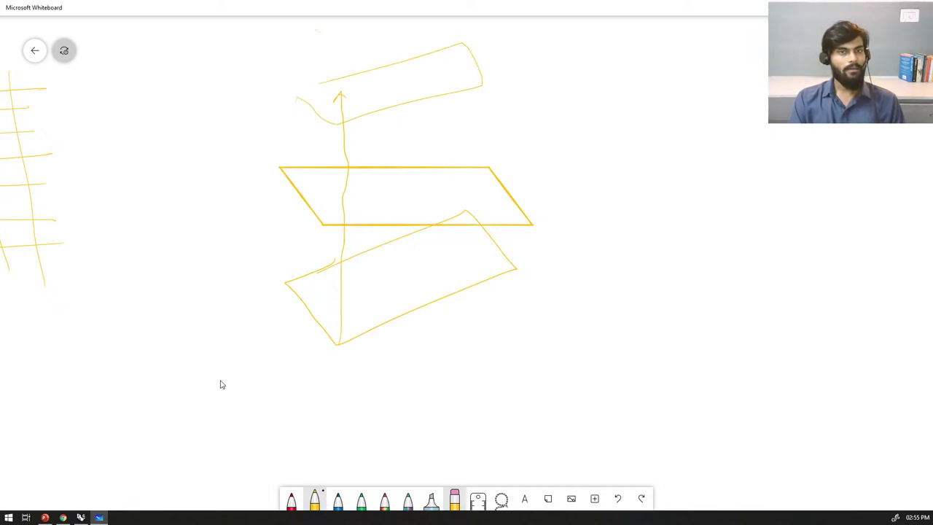
left_click_drag(692, 244, 667, 350)
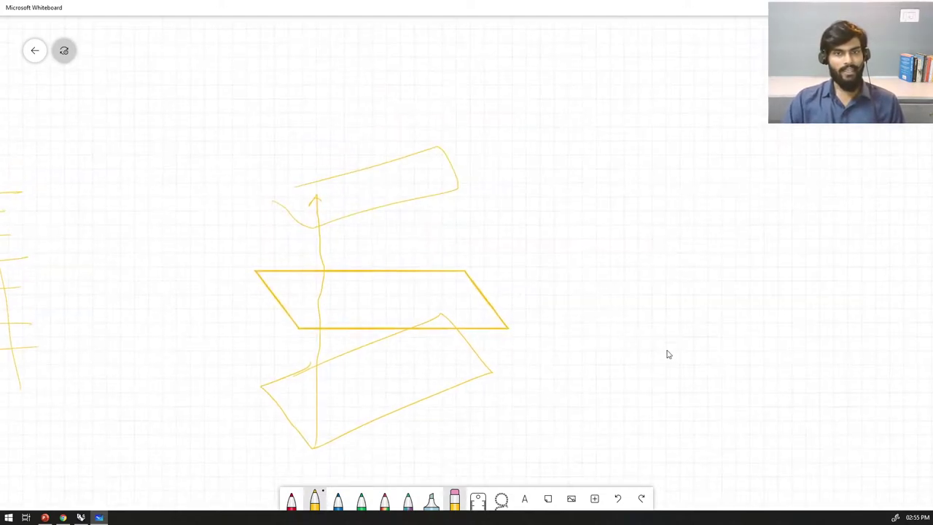
Step: Add a small rectangle inside the middle outline, curved arrows over the upper outlines, and wavy side profiles joining the levels
mouse_move(333, 288)
left_mouse_down()
mouse_move(420, 306)
mouse_move(336, 287)
left_mouse_up()
mouse_move(288, 156)
left_mouse_down()
mouse_move(289, 190)
mouse_move(483, 156)
mouse_move(294, 137)
mouse_move(522, 94)
mouse_move(539, 128)
left_mouse_up()
left_click_drag(280, 332, 510, 287)
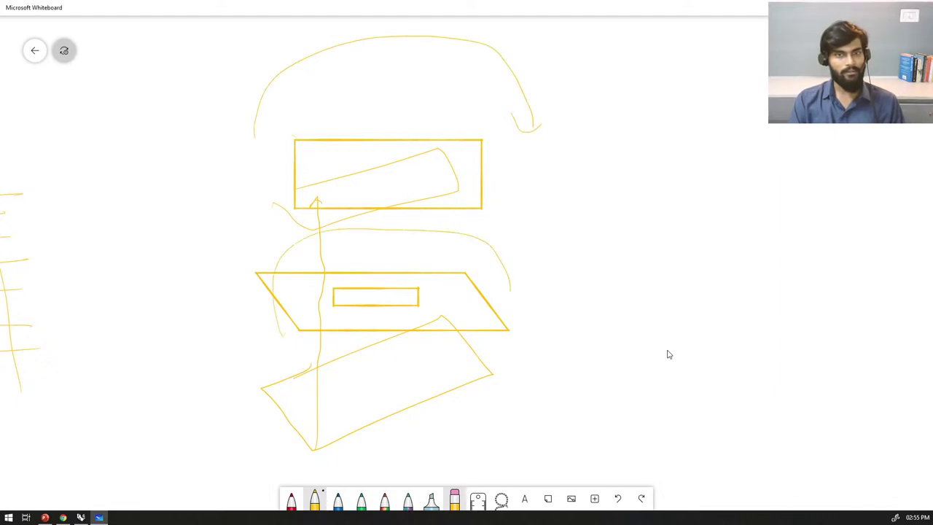
left_click_drag(280, 220, 289, 403)
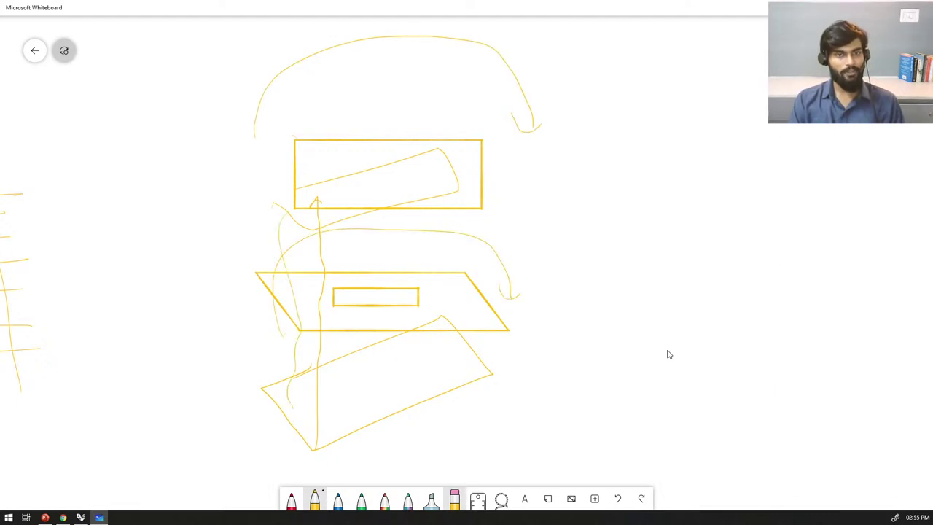
left_click_drag(484, 212, 493, 394)
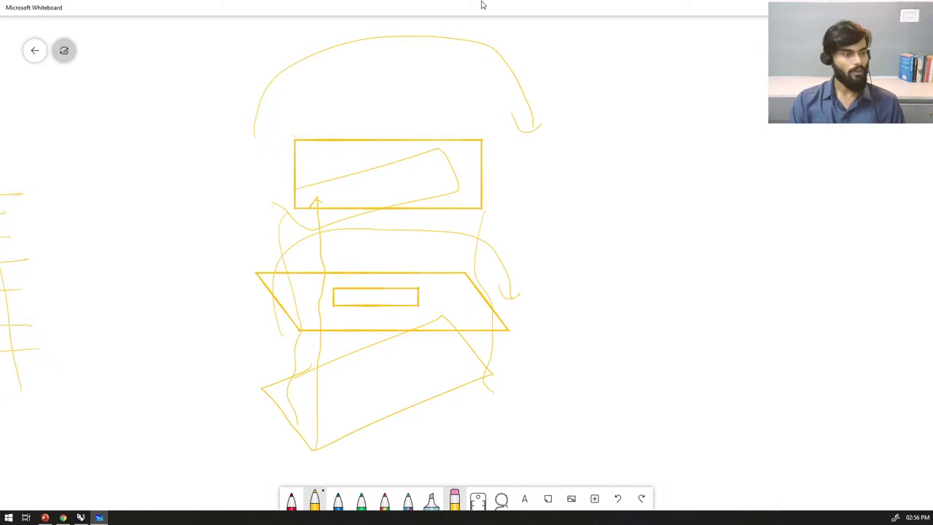
Step: Switch back to Rhino and draw a corner-to-corner rectangle around the origin on the ground grid in the Perspective viewport
key("alt+Tab")
right_click_drag(336, 293, 244, 336)
right_click_drag(305, 366, 247, 302)
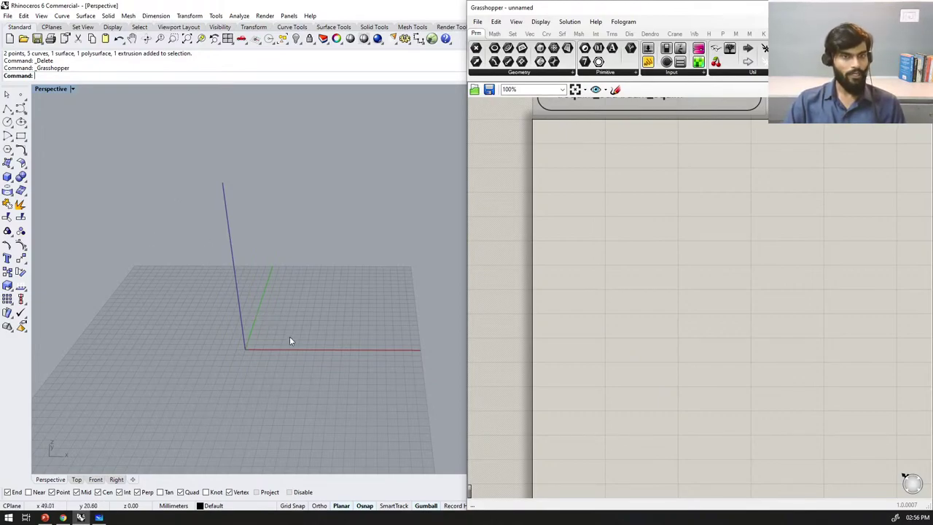
type("rec")
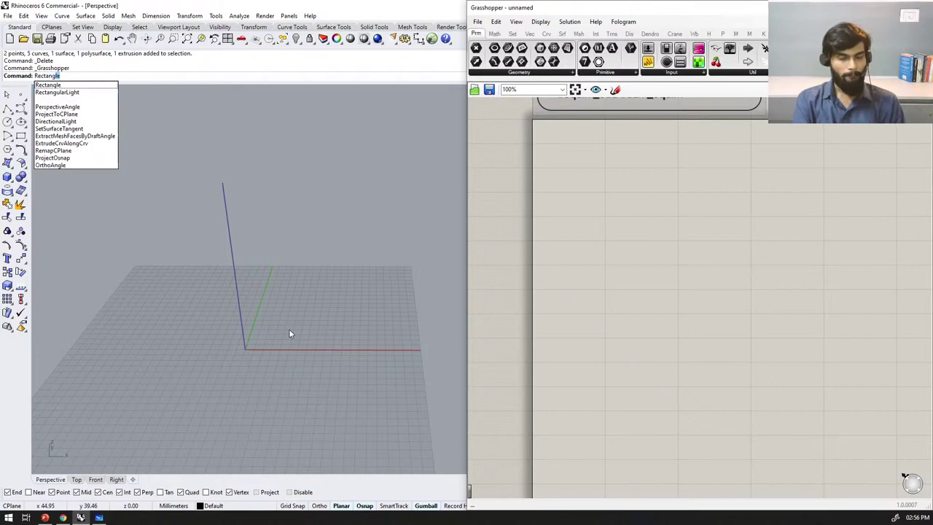
key("Return")
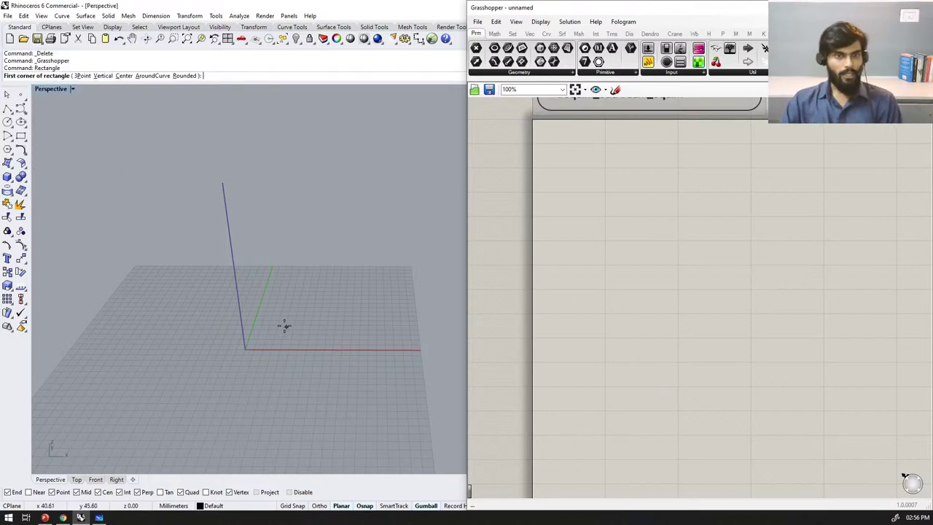
left_click(189, 318)
scroll(345, 423, "down", 3)
scroll(292, 335, "up", 2)
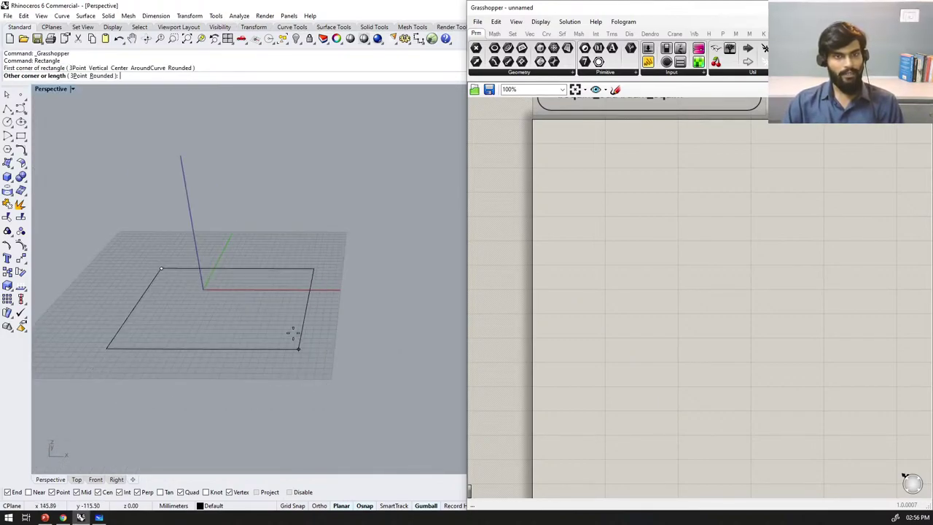
left_click(312, 347)
scroll(309, 348, "down", 1)
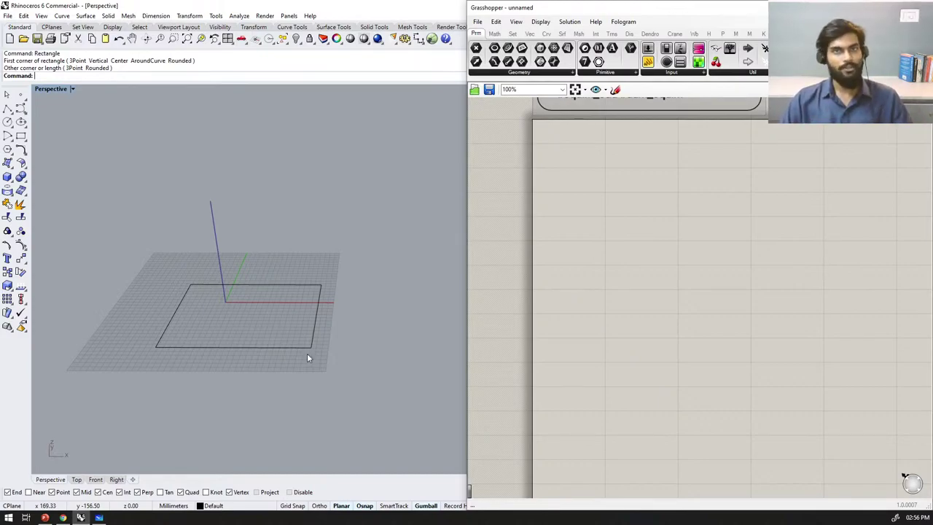
Step: Select the base rectangle in the Perspective viewport and clear the selection again
right_click_drag(297, 233, 273, 316)
left_click(285, 357)
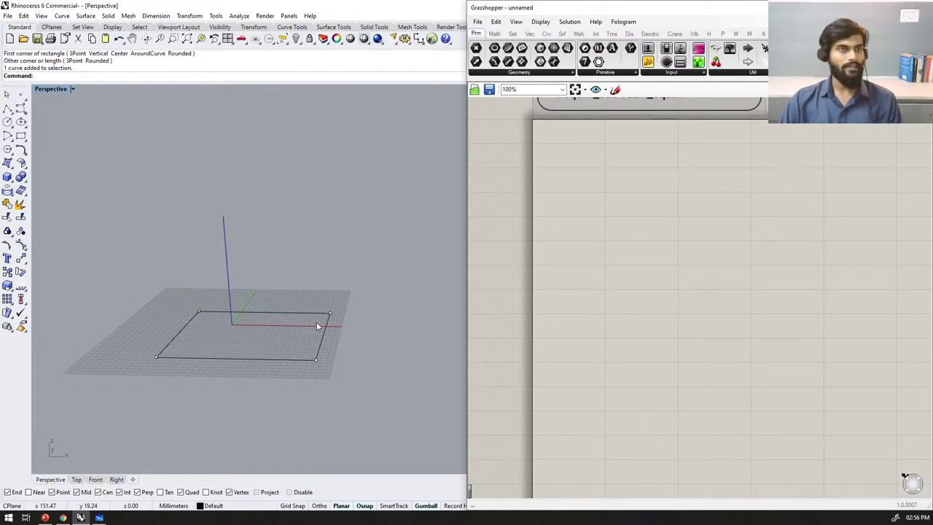
left_click_drag(301, 340, 235, 267)
left_click(279, 343)
left_click(278, 343)
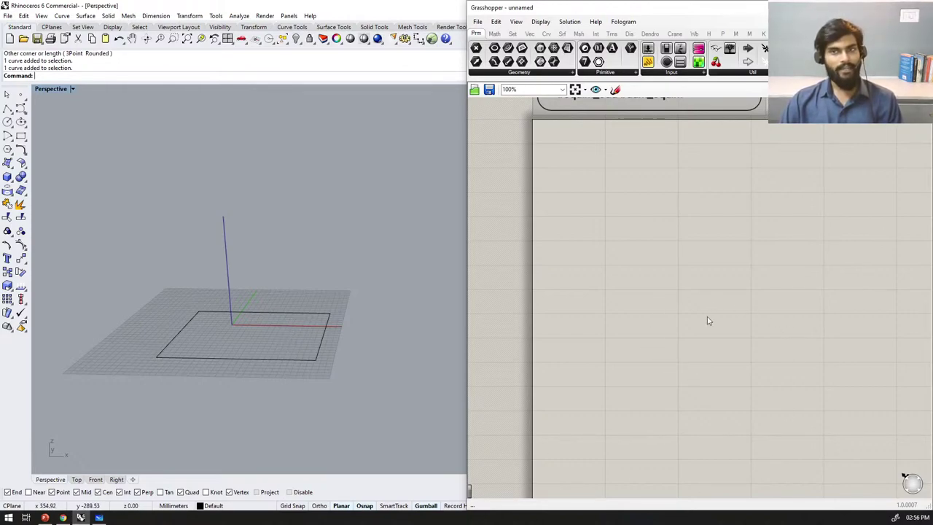
Step: Add a Bifocals component to the Grasshopper canvas beside the template's contact note
scroll(323, 314, "down", 10)
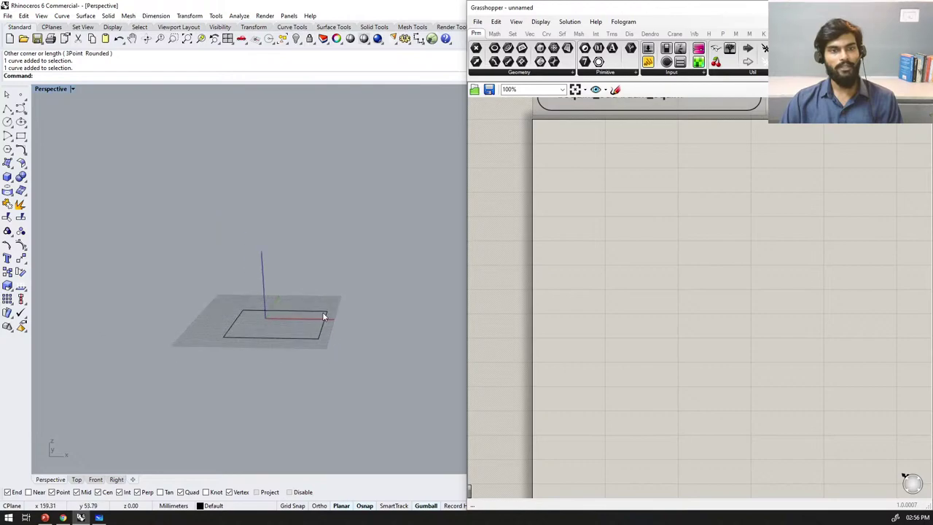
mouse_move(310, 285)
right_mouse_down("shift")
mouse_move(298, 350)
mouse_move(306, 301)
right_mouse_up("shift")
scroll(585, 255, "down", 2)
scroll(718, 193, "up", 2)
scroll(689, 129, "up", 1)
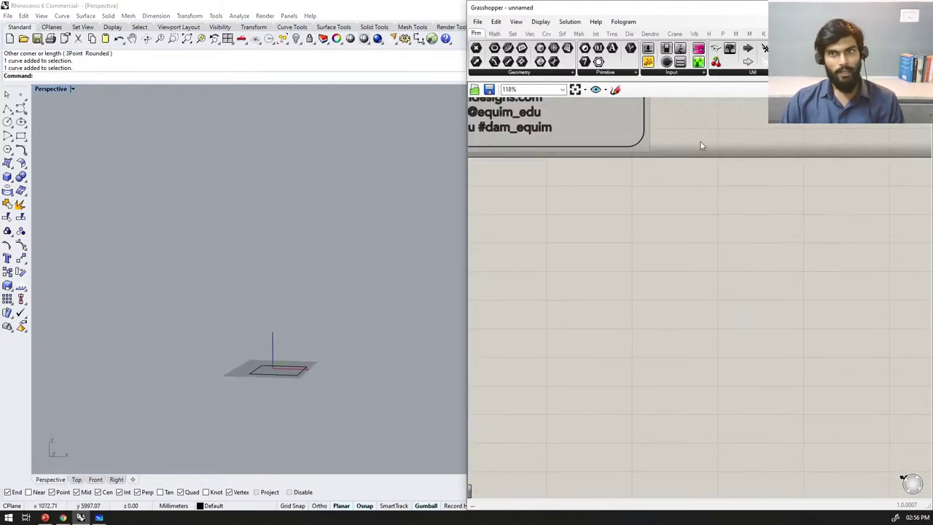
double_click(701, 142)
type("bifocals")
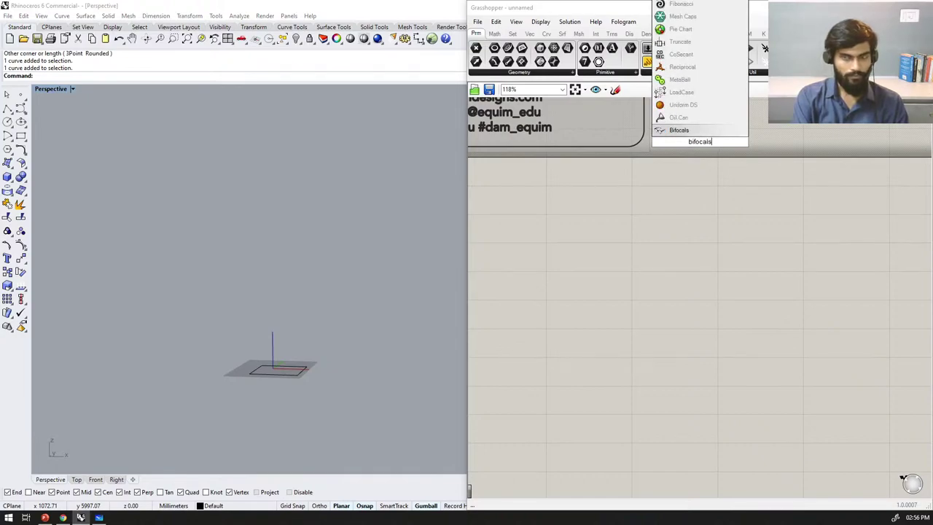
key("Return")
scroll(649, 237, "down", 3)
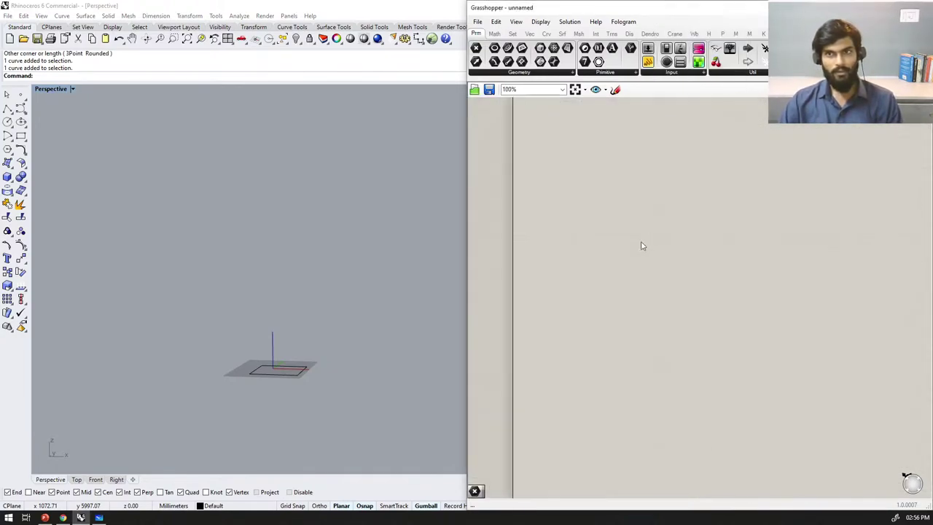
scroll(576, 202, "up", 3)
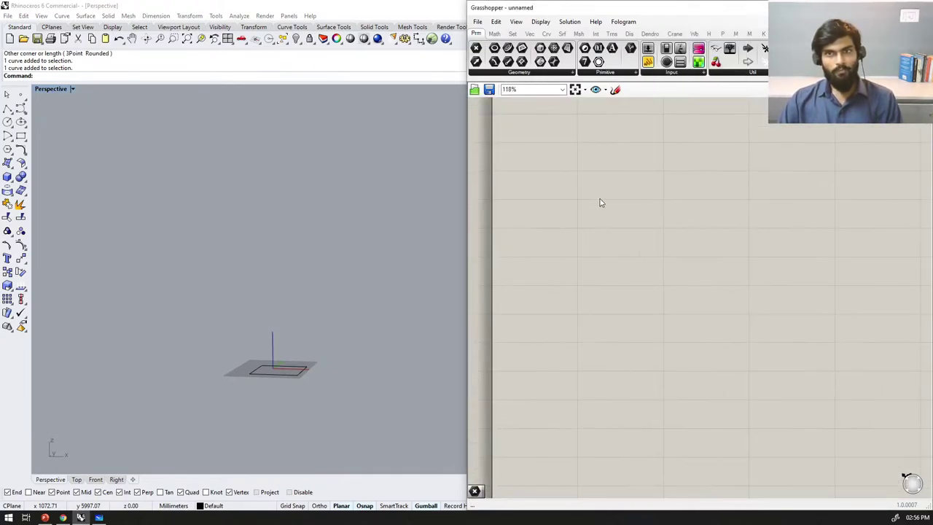
double_click(605, 212)
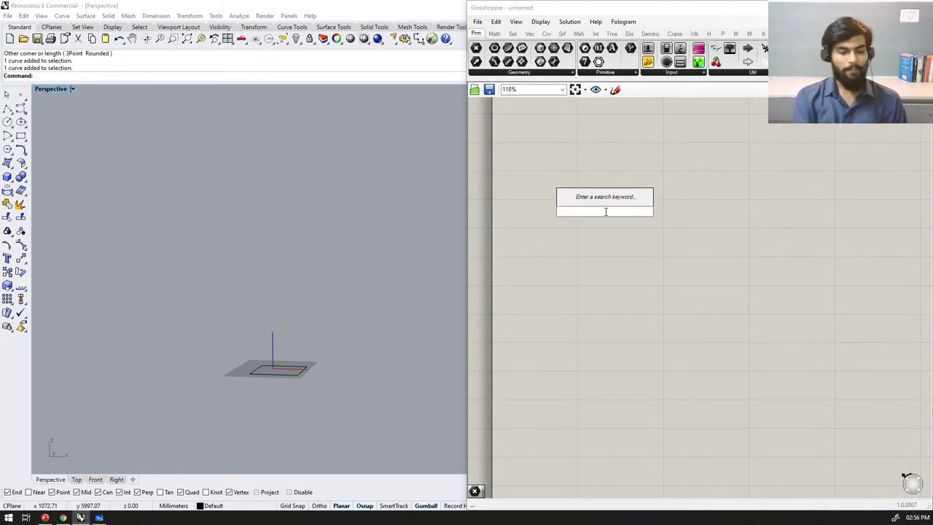
type("curve")
key("Escape")
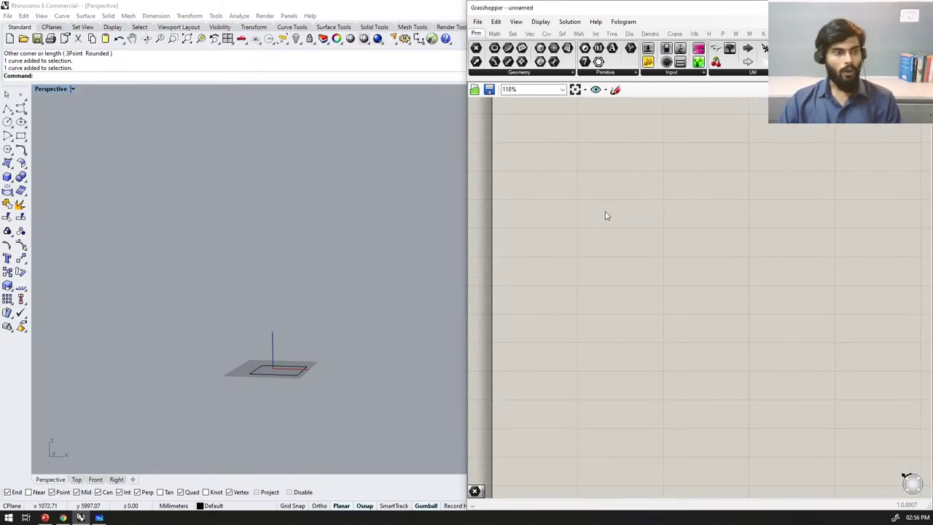
Step: Place a Plane parameter and a Spirograph component on the empty Grasshopper canvas
left_click(569, 74)
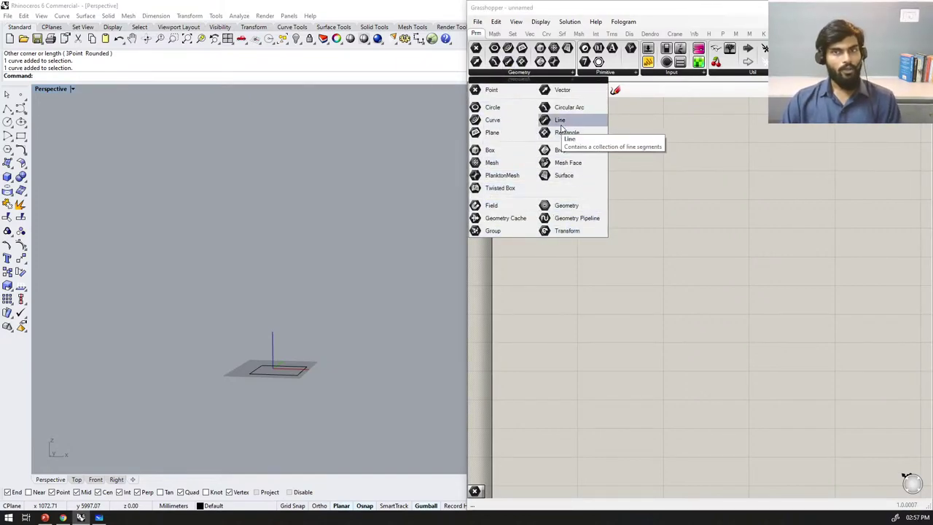
left_click_drag(522, 50, 582, 200)
left_click(581, 197)
left_click(599, 61)
left_click(688, 299)
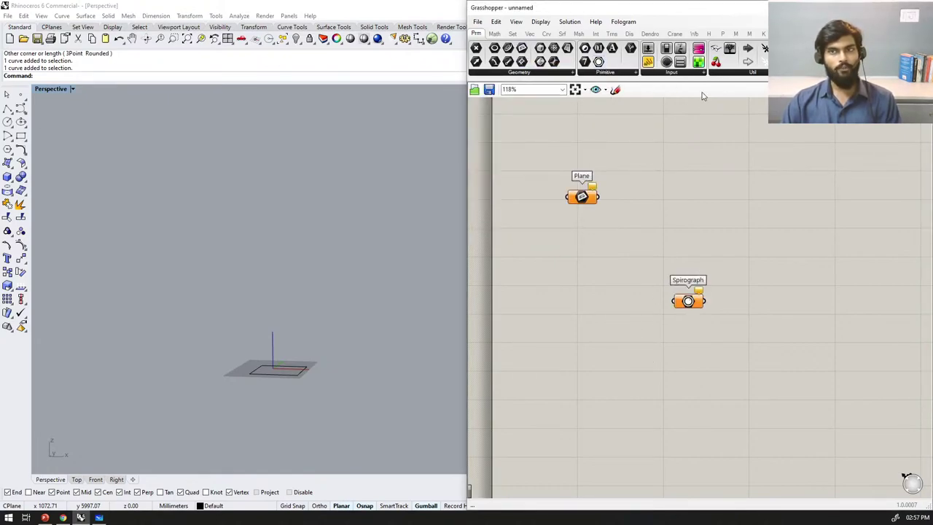
Step: Place a Gradient component on the canvas and move it level with the Plane parameter
left_click(703, 71)
left_click(698, 48)
left_click(733, 281)
left_click_drag(719, 291, 761, 208)
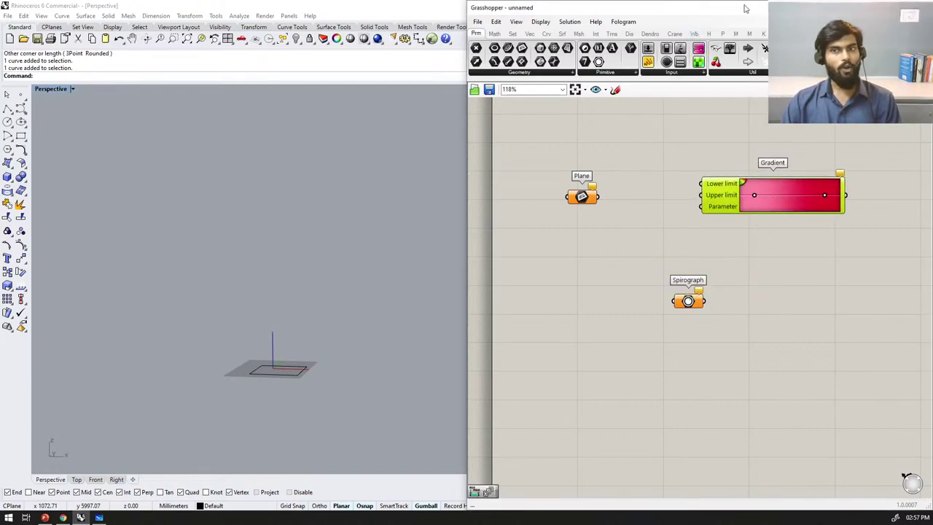
Step: Delete the Gradient and Spirograph components from the canvas
left_click_drag(791, 279, 744, 172)
key("Delete")
left_click_drag(714, 354, 657, 230)
key("Delete")
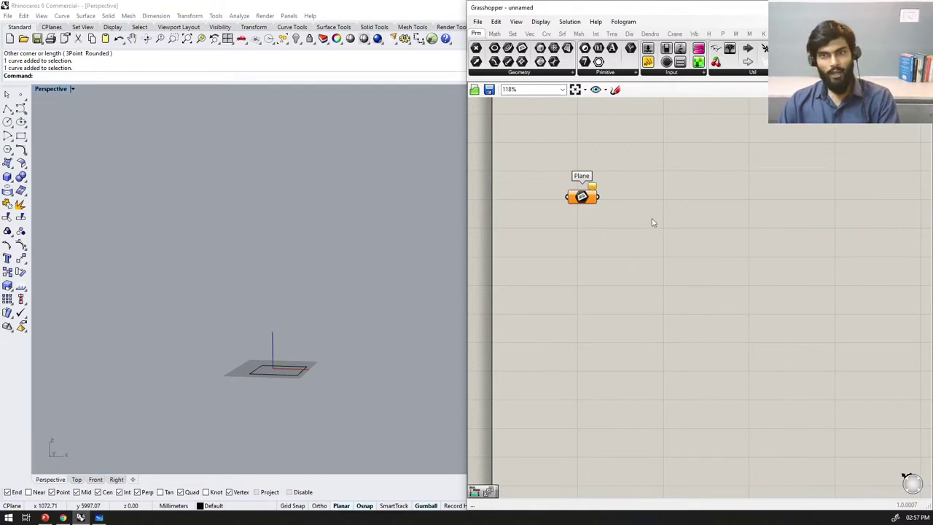
Step: Zoom in on the Plane parameter and read its warning balloon
scroll(656, 233, "up", 5)
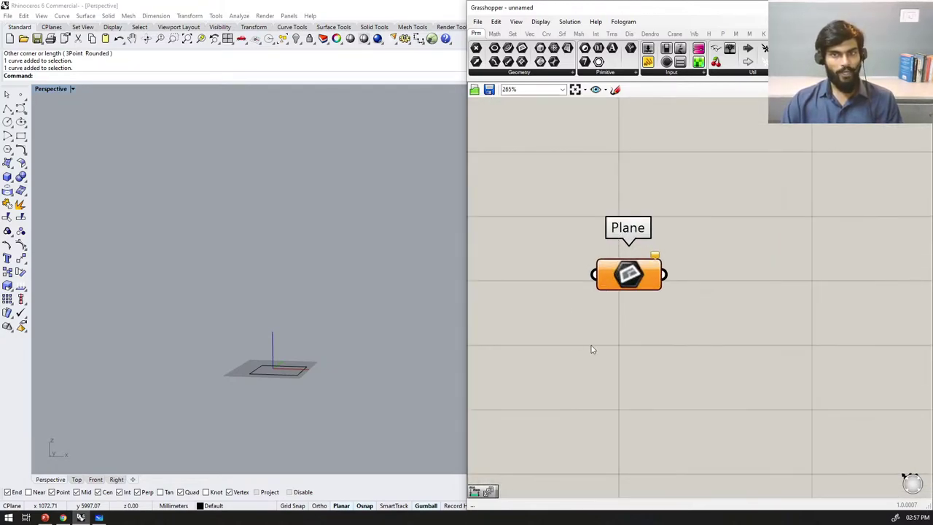
mouse_move(651, 289)
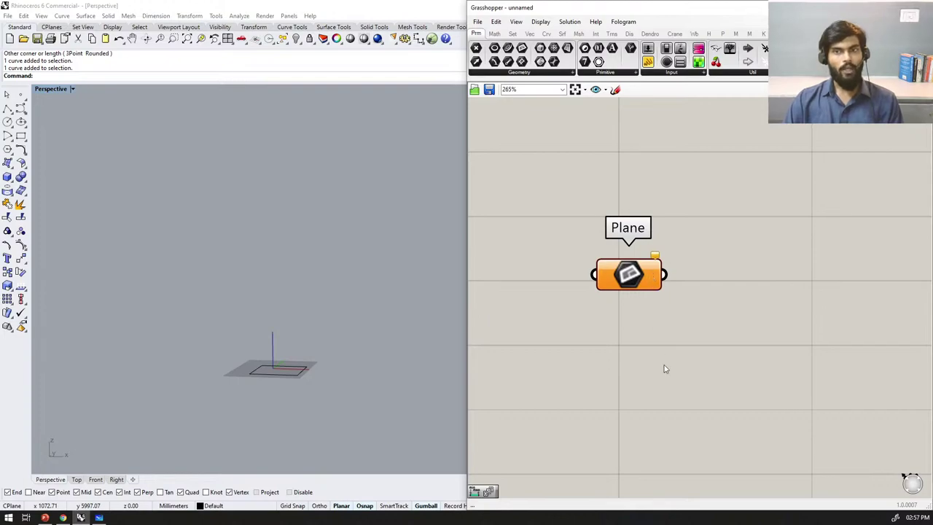
scroll(656, 272, "up", 3)
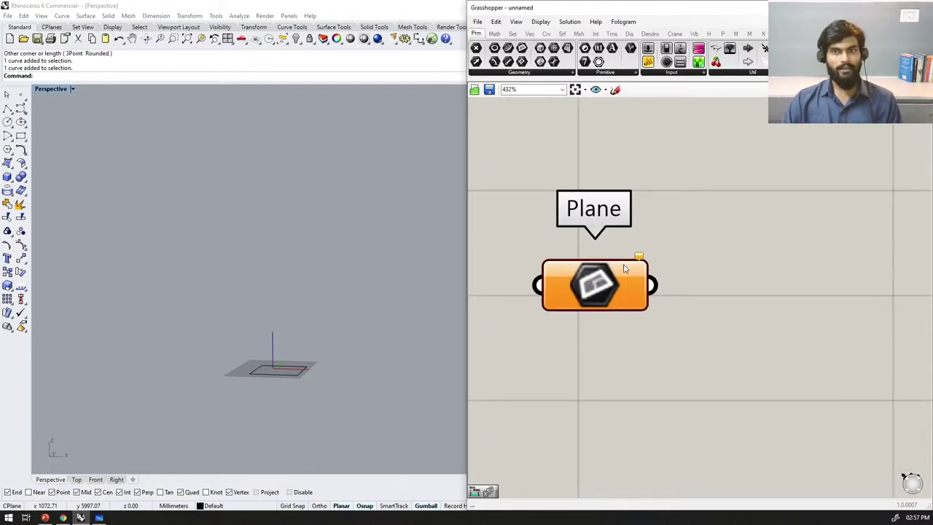
scroll(639, 271, "up", 2)
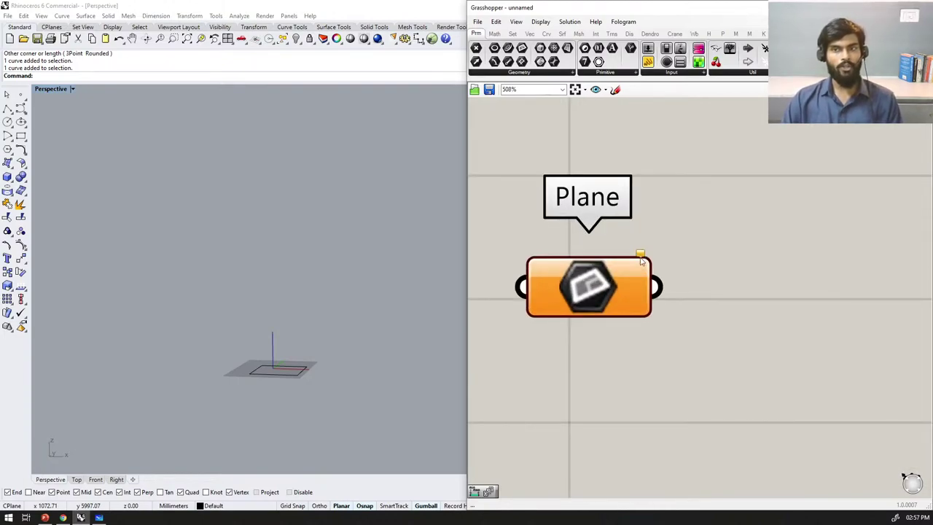
mouse_move(642, 260)
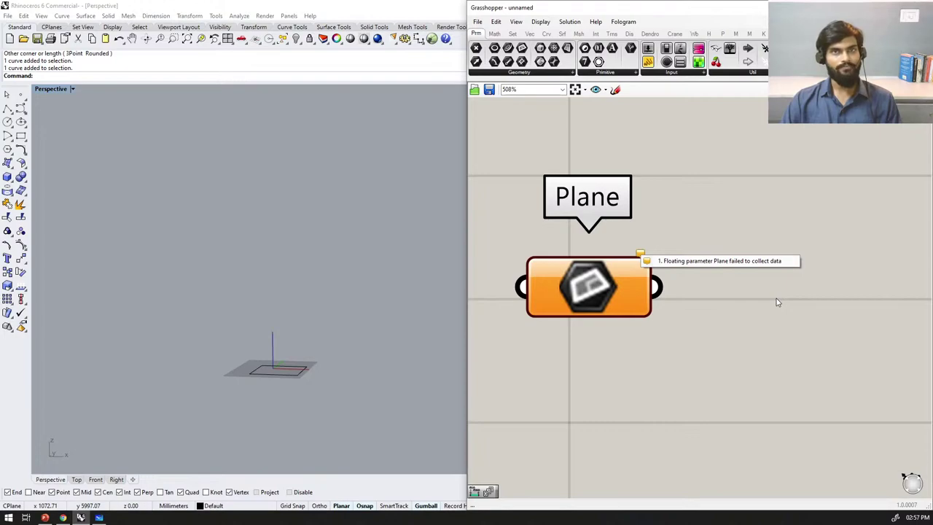
Step: Delete the Plane parameter from the canvas
scroll(777, 298, "down", 4)
left_click_drag(601, 203, 792, 380)
key("Delete")
Step: Add a Curve parameter to the Grasshopper canvas
scroll(313, 344, "up", 4)
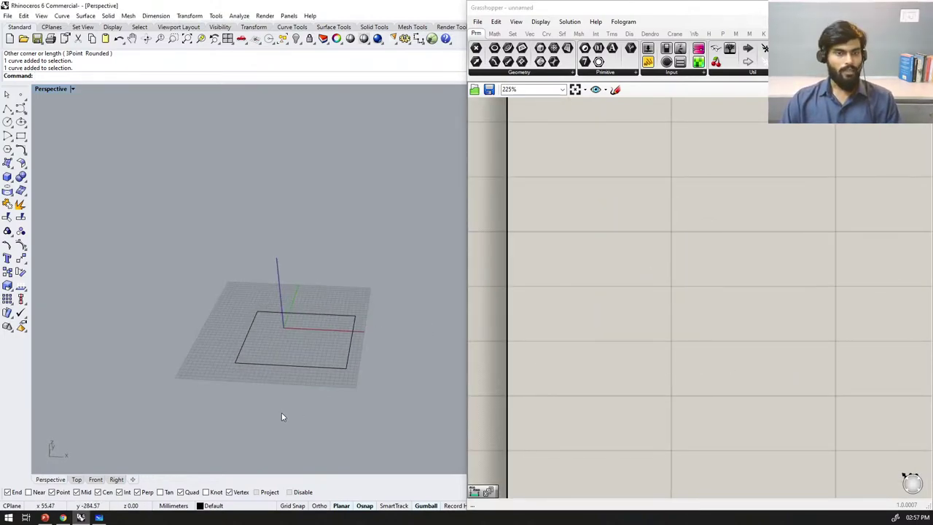
right_click_drag(289, 312, 300, 333)
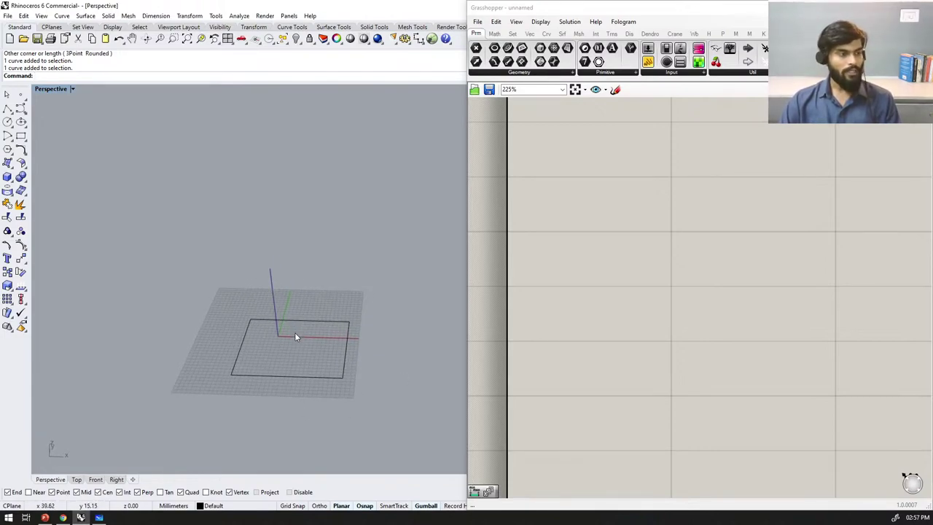
double_click(608, 192)
type("curve")
key("Return")
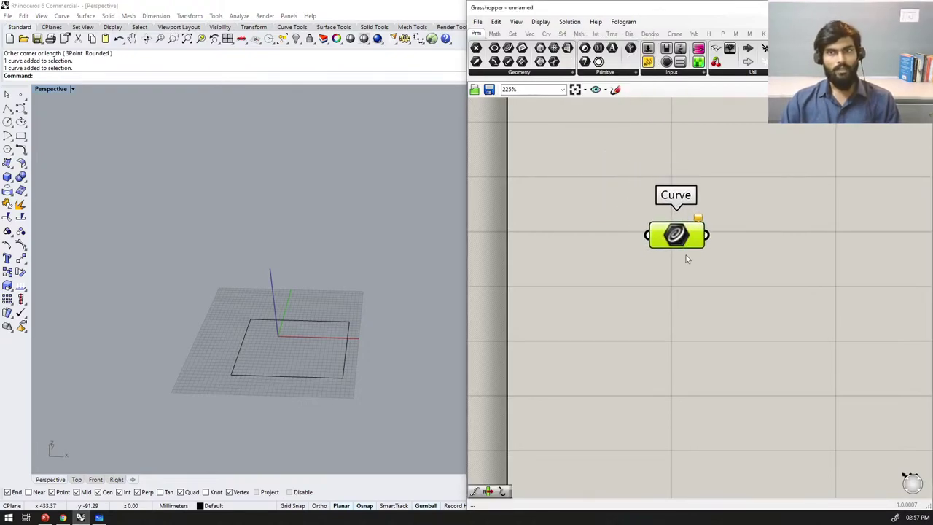
Step: Set the Rhino base rectangle as the single curve referenced by the Curve parameter
scroll(630, 300, "down", 6)
scroll(633, 293, "up", 9)
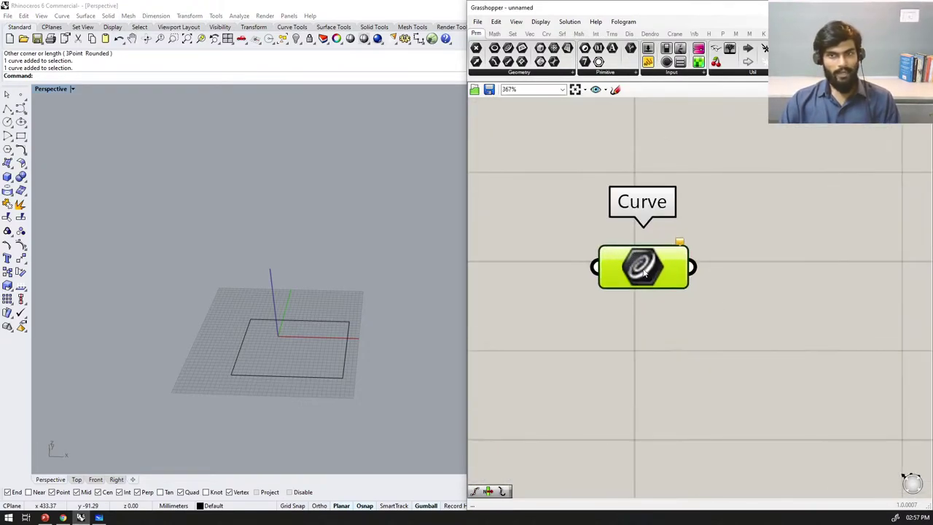
right_click(643, 269)
left_click(565, 424)
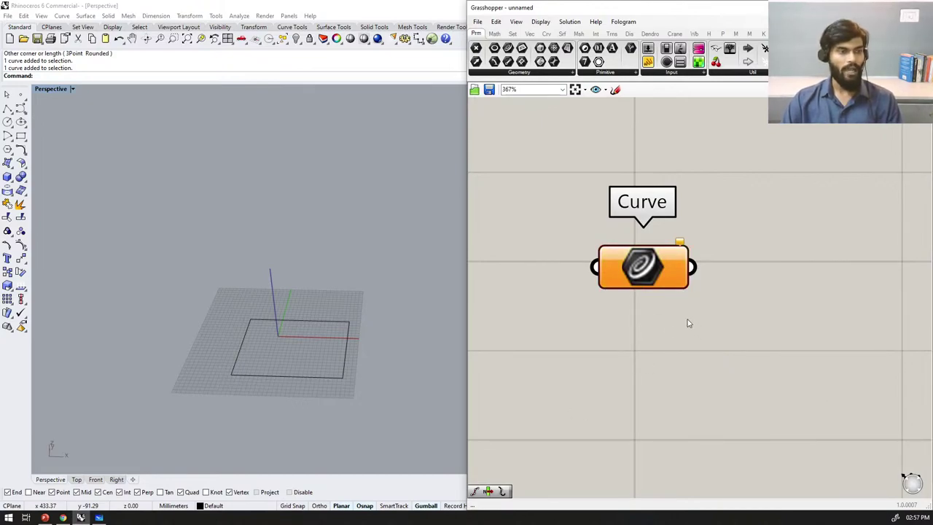
right_click(634, 271)
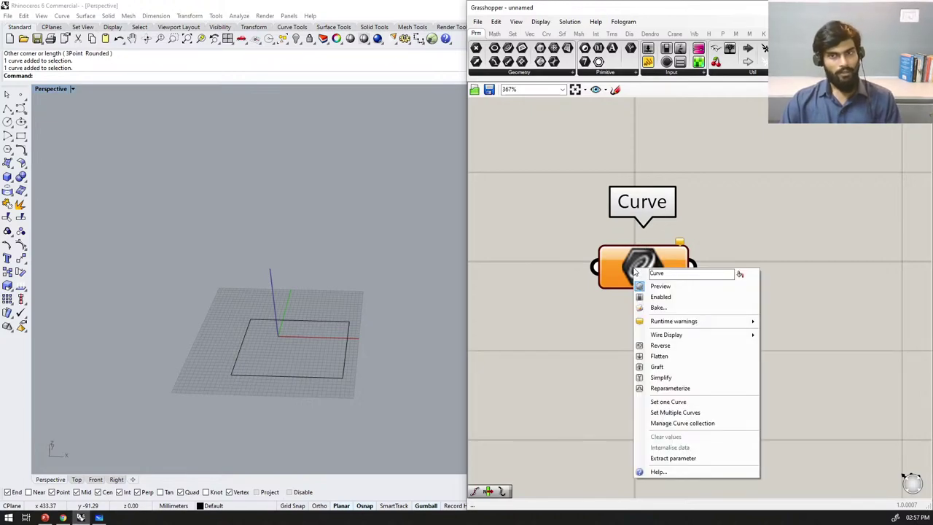
left_click(661, 402)
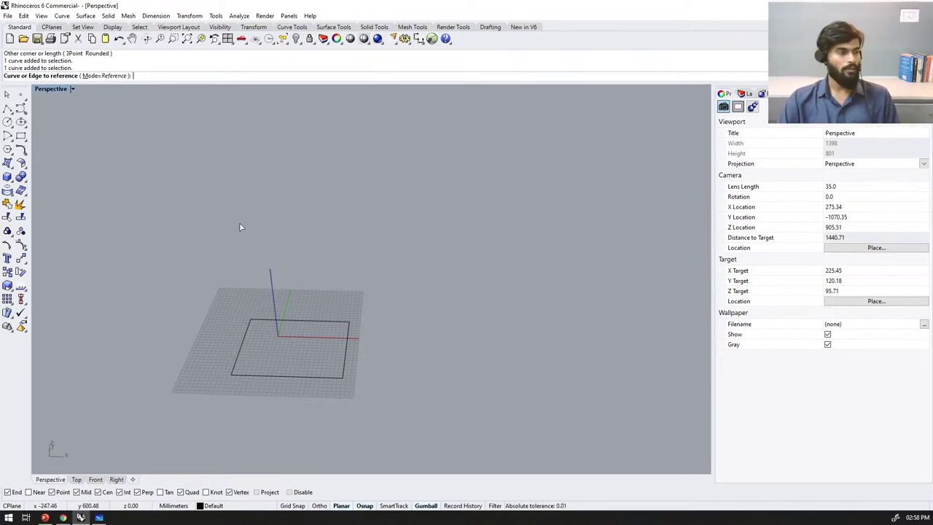
scroll(233, 379, "up", 5)
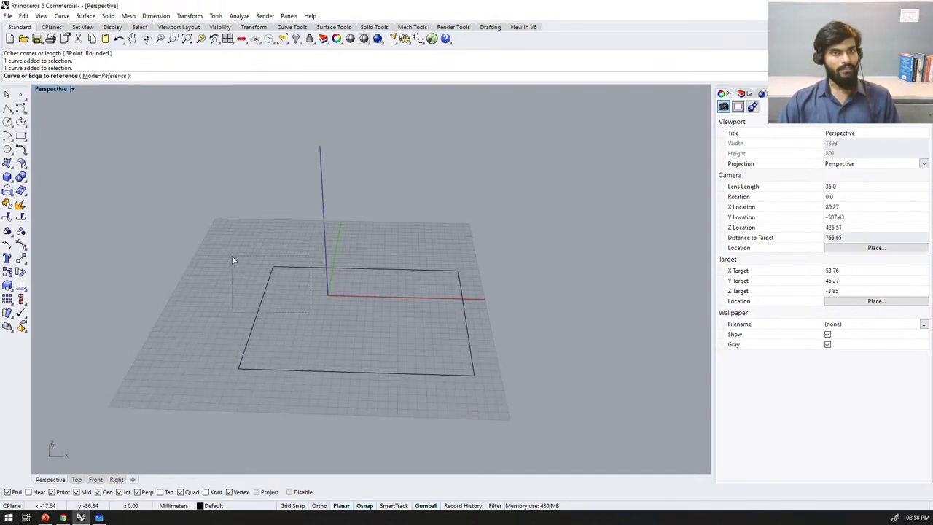
left_click_drag(312, 313, 237, 258)
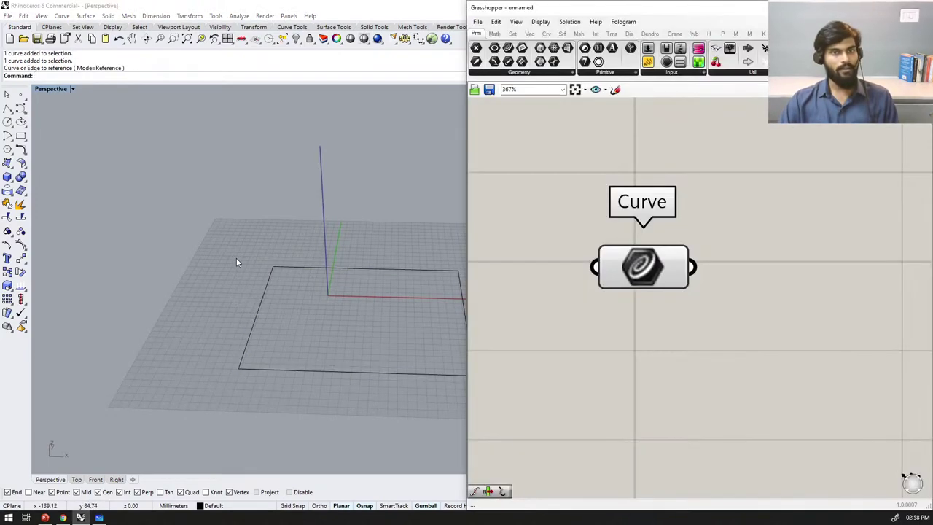
Step: Move the Curve parameter toward the canvas frame's inner edge, below the contact note, and deselect it
scroll(642, 334, "down", 4)
scroll(637, 336, "up", 1)
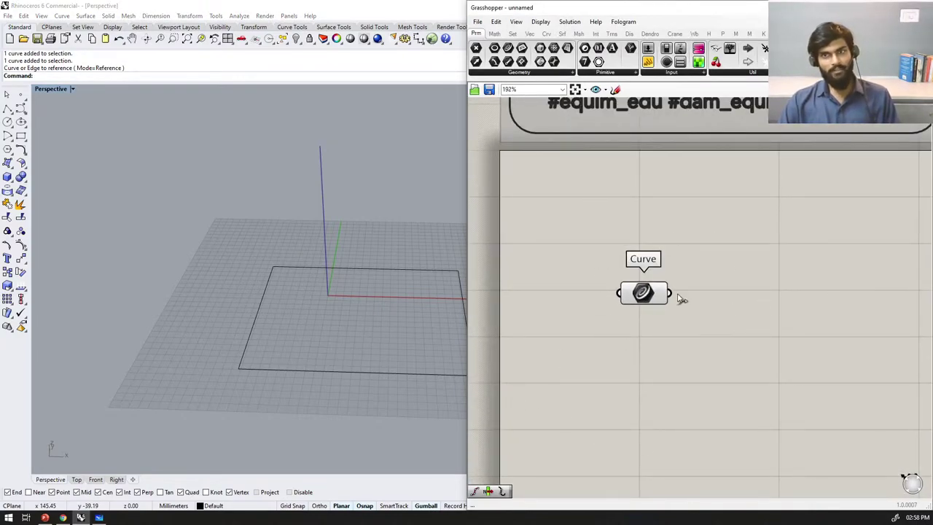
left_click_drag(652, 305, 659, 323)
left_click(662, 364)
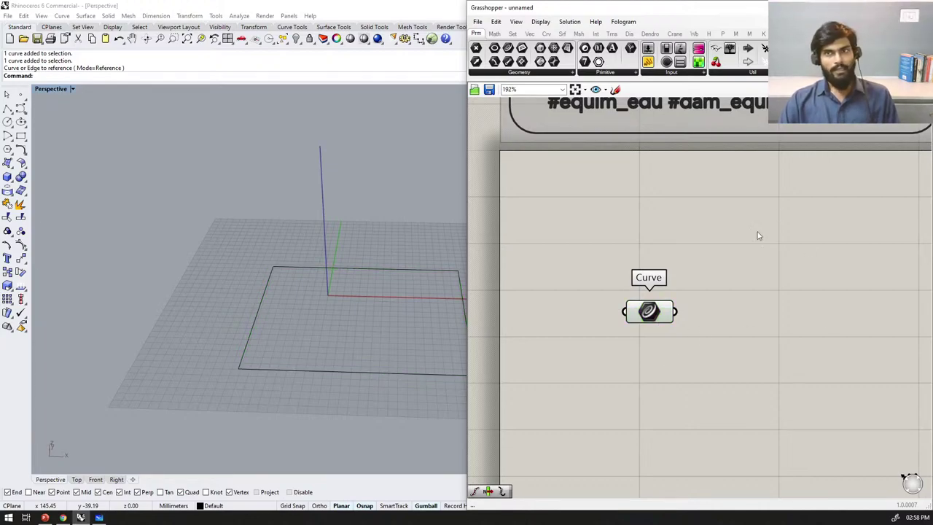
left_click_drag(662, 324, 612, 318)
left_click(734, 345)
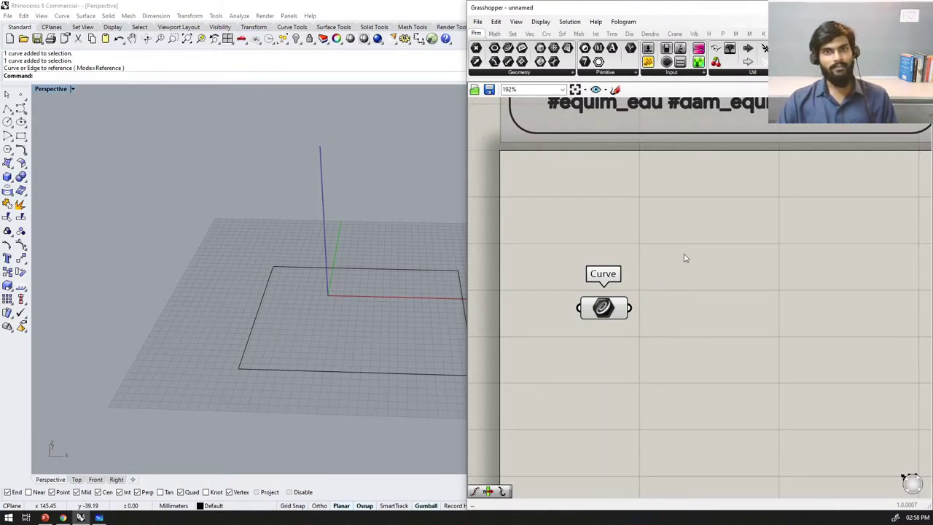
Step: Select the Curve parameter to highlight its referenced rectangle in the viewport, and reposition the parameter slightly on the canvas
right_click_drag(325, 303, 242, 293, "shift")
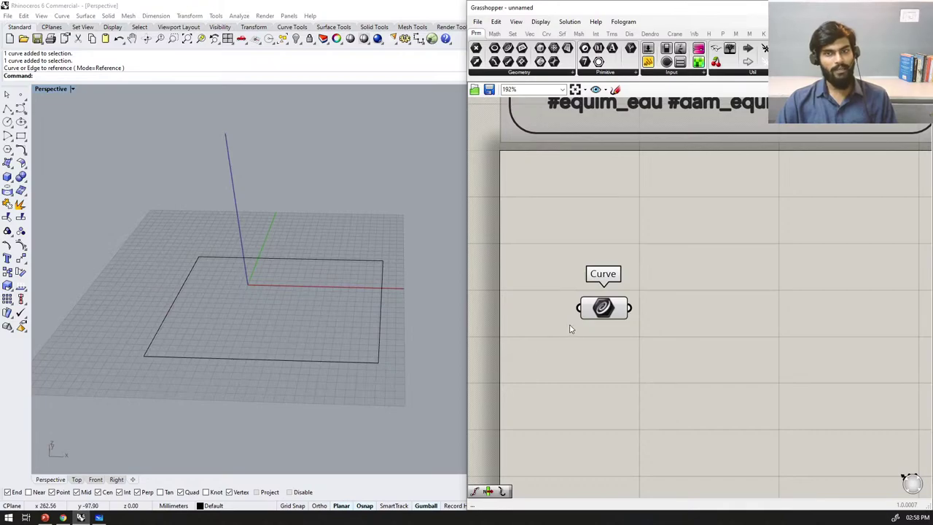
left_click(601, 309)
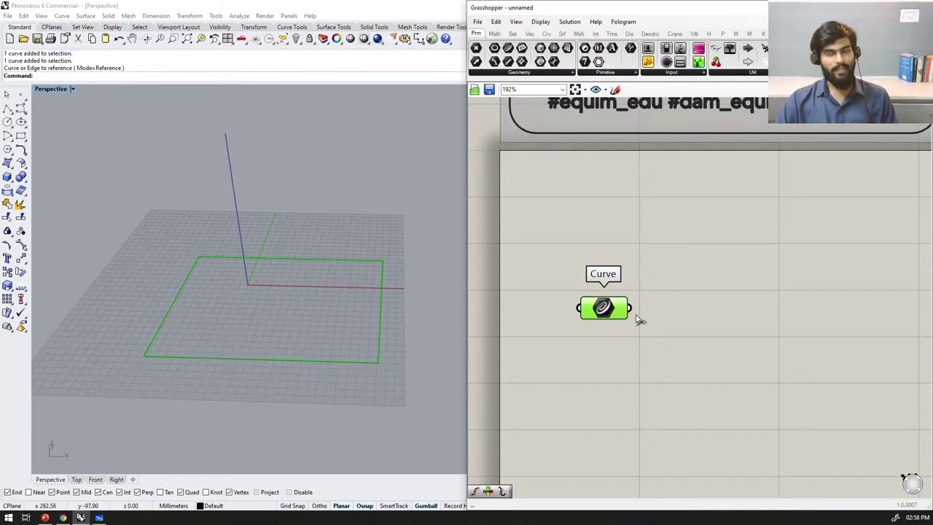
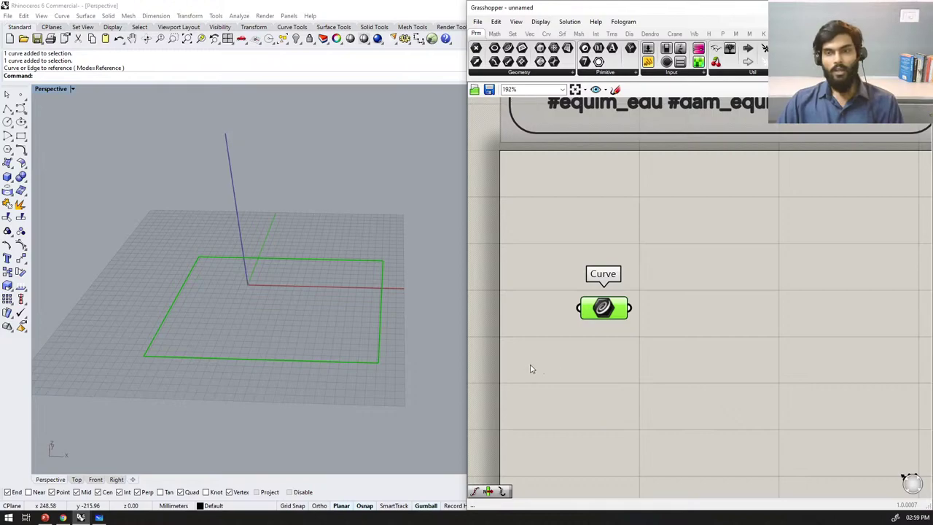
scroll(531, 367, "down", 2)
scroll(611, 347, "up", 3)
mouse_move(574, 317)
left_mouse_down()
mouse_move(588, 328)
mouse_move(562, 319)
left_mouse_up()
left_click(638, 289)
scroll(561, 328, "down", 4)
scroll(620, 339, "up", 2)
left_click(718, 312)
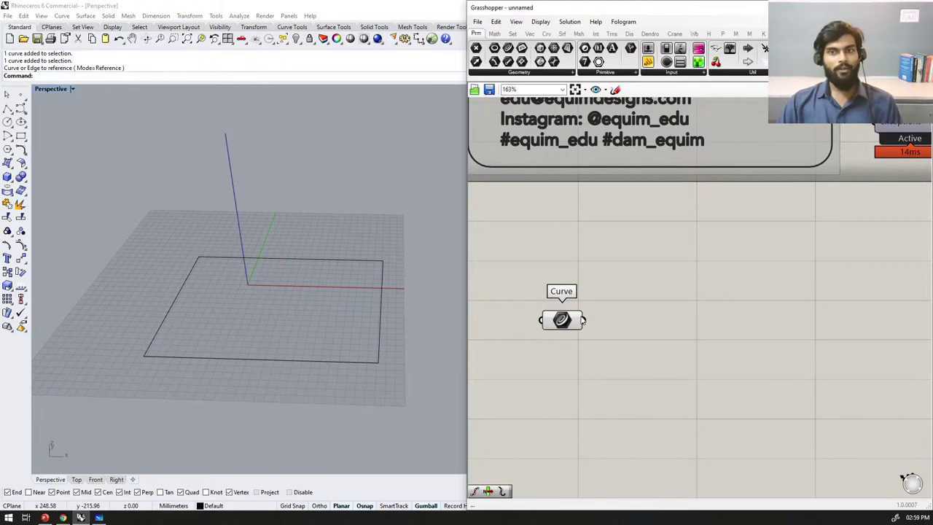
left_click_drag(556, 330, 566, 326)
left_click(612, 379)
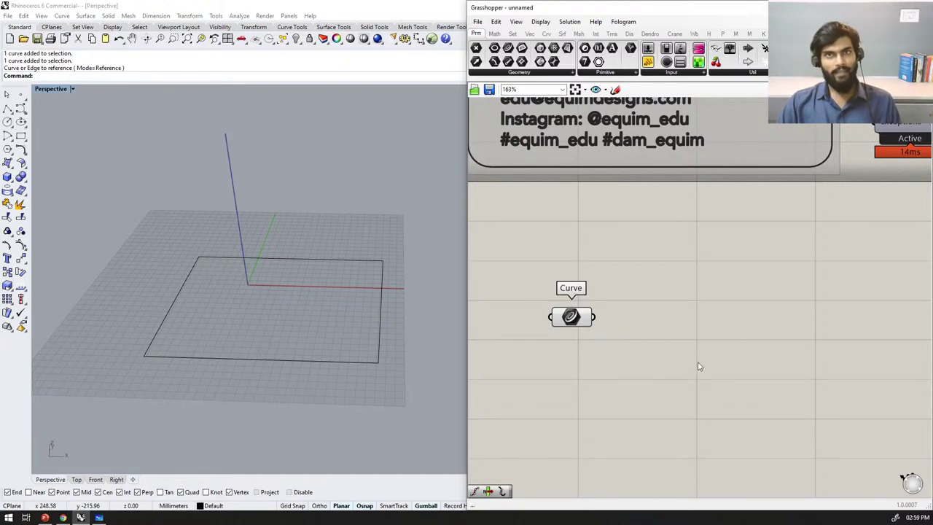
Step: Add a Panel beside the Curve parameter, and place and delete a second Panel above it
double_click(694, 340)
type("panel")
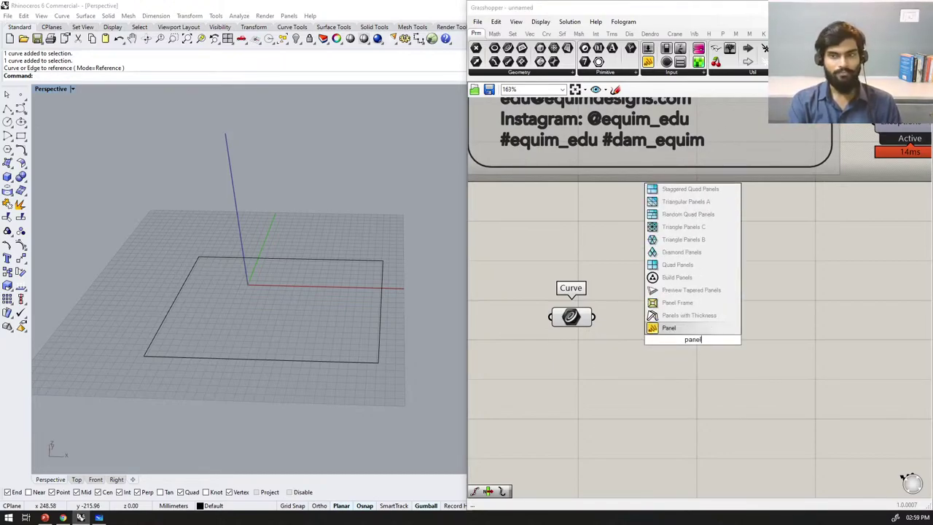
key("Return")
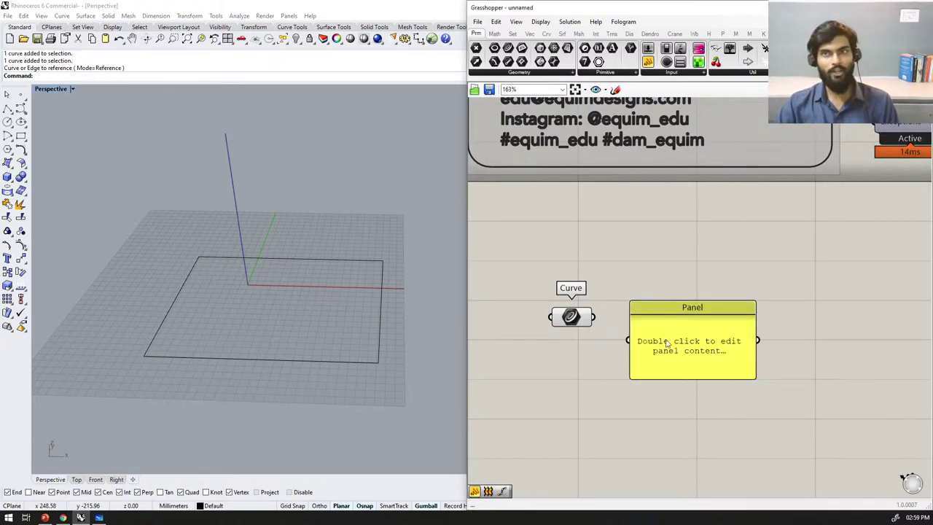
left_click_drag(649, 64, 677, 259)
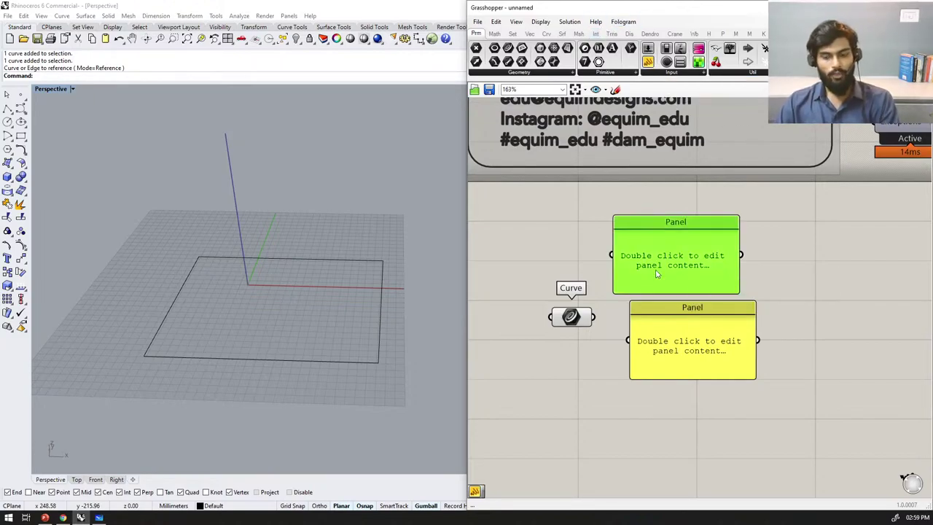
key("Delete")
Step: Arrange the Curve parameter and the Panel with a wider gap between them on the canvas
left_click_drag(634, 339, 703, 328)
left_click_drag(572, 318, 700, 243)
scroll(700, 242, "down", 2)
scroll(557, 375, "up", 2)
left_click_drag(615, 255, 644, 275)
left_click(643, 304)
scroll(660, 146, "up", 2)
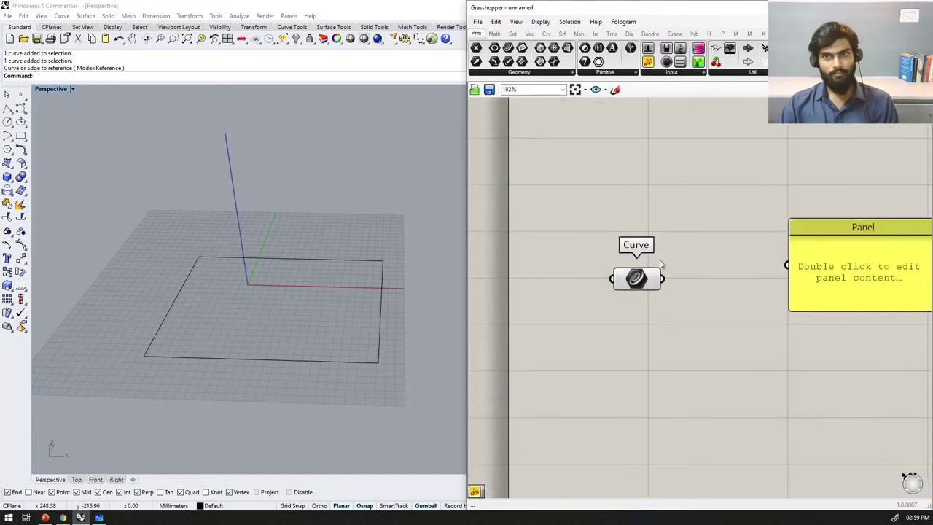
Step: Sketch a circle around the Curve parameter's input grip with an arrow and the handwritten label "Input"
left_click(616, 89)
mouse_move(614, 264)
left_mouse_down()
mouse_move(600, 279)
mouse_move(629, 261)
mouse_move(614, 249)
left_mouse_up()
left_click_drag(608, 296, 599, 385)
mouse_move(596, 312)
left_mouse_down()
mouse_move(607, 295)
mouse_move(618, 308)
left_mouse_up()
mouse_move(571, 407)
left_mouse_down()
mouse_move(571, 438)
mouse_move(608, 427)
mouse_move(605, 453)
mouse_move(615, 433)
mouse_move(648, 423)
mouse_move(664, 395)
left_mouse_up()
Step: Sketch an "Output" label for the Curve's output grip and an annotated arrow to its icon, and discard the whole sketch
mouse_move(670, 257)
left_mouse_down()
mouse_move(692, 225)
mouse_move(701, 170)
mouse_move(734, 156)
mouse_move(754, 178)
mouse_move(827, 169)
mouse_move(849, 130)
left_mouse_up()
mouse_move(640, 169)
left_mouse_down()
mouse_move(640, 249)
mouse_move(648, 244)
left_mouse_up()
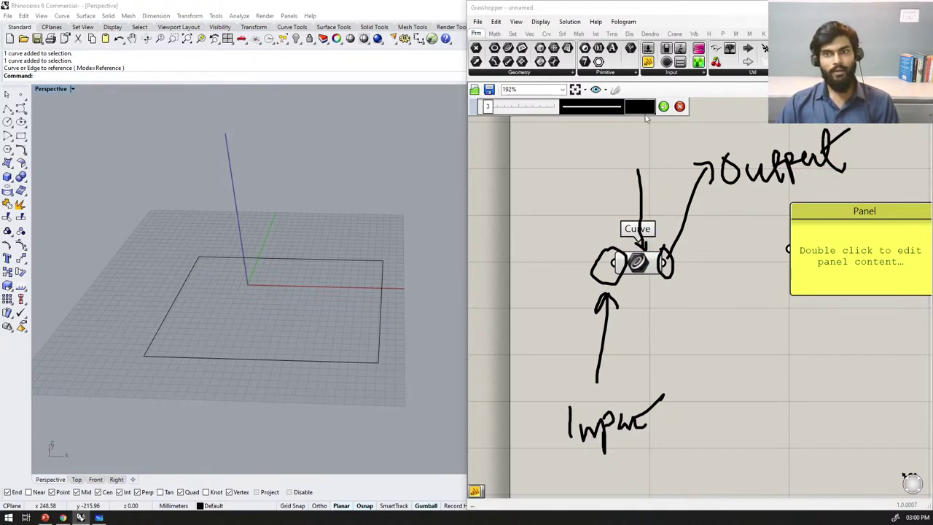
mouse_move(595, 175)
left_mouse_down()
mouse_move(611, 153)
mouse_move(622, 167)
mouse_move(627, 152)
mouse_move(698, 143)
left_mouse_up()
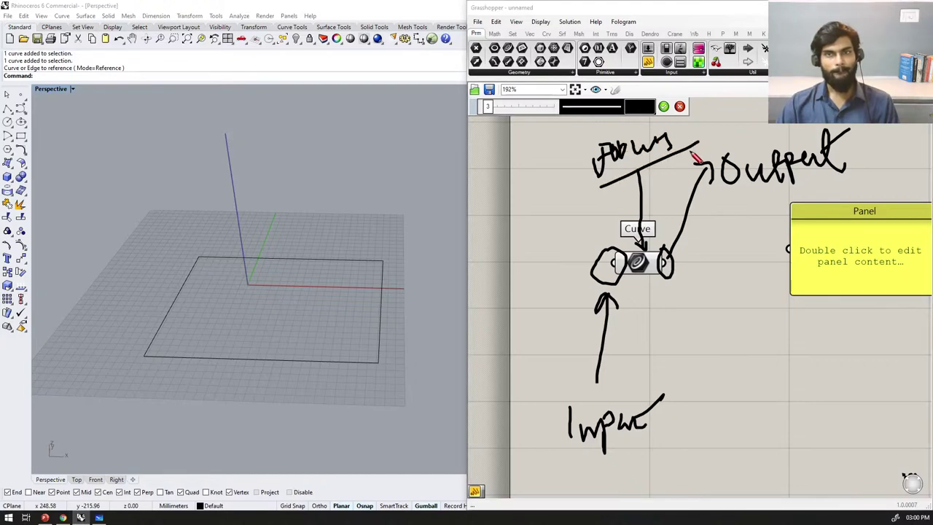
left_click(681, 107)
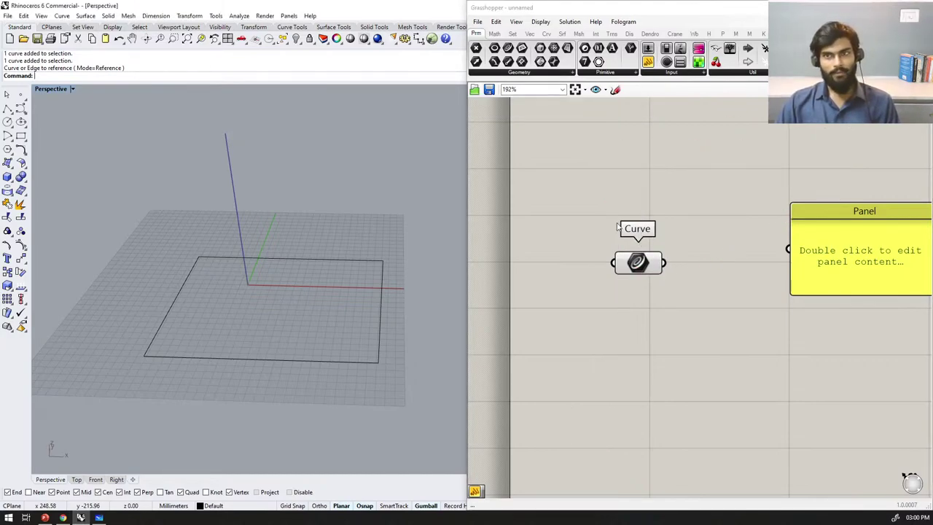
Step: Sketch circles around the Curve's output grip and the Panel's input grip with a line joining them, and discard the sketch
right_click_drag(641, 268, 632, 246)
mouse_move(633, 245)
left_mouse_down()
mouse_move(600, 226)
mouse_move(637, 240)
mouse_move(645, 225)
mouse_move(688, 242)
mouse_move(782, 211)
left_mouse_up()
left_click(615, 89)
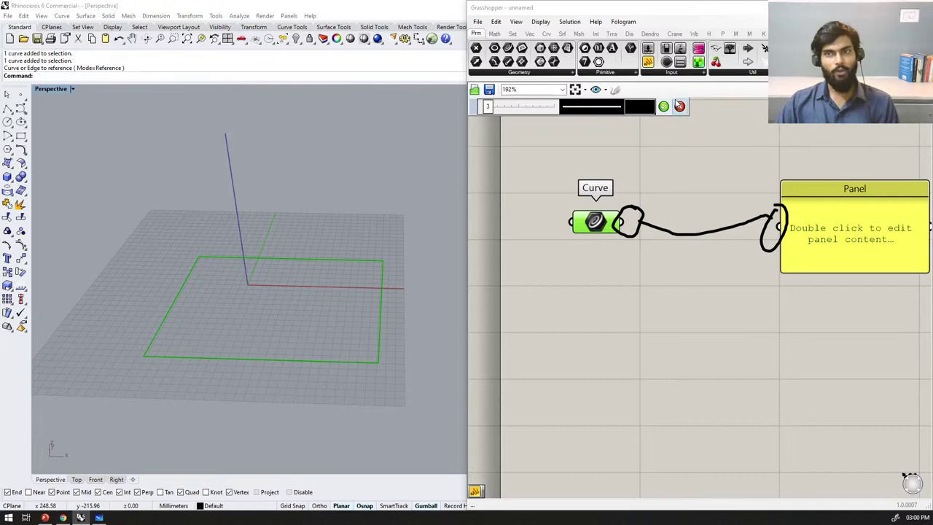
left_click(679, 107)
Step: Connect the Curve parameter's output to the Panel's input and reposition both components to show the wire
mouse_move(622, 221)
left_mouse_down()
mouse_move(699, 127)
mouse_move(625, 228)
mouse_move(720, 218)
mouse_move(724, 242)
mouse_move(786, 237)
mouse_move(638, 252)
mouse_move(695, 218)
mouse_move(777, 235)
left_mouse_up()
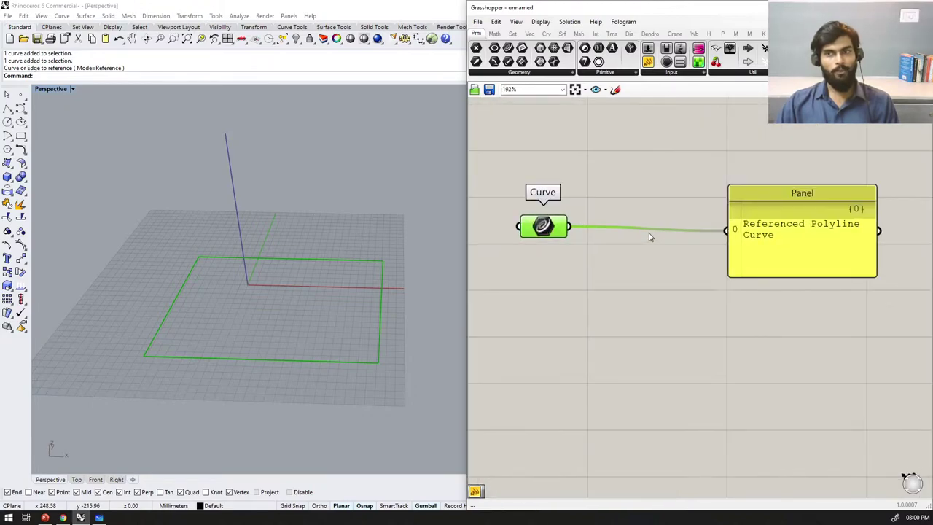
scroll(765, 245, "down", 5)
left_click(764, 250)
scroll(764, 250, "up", 5)
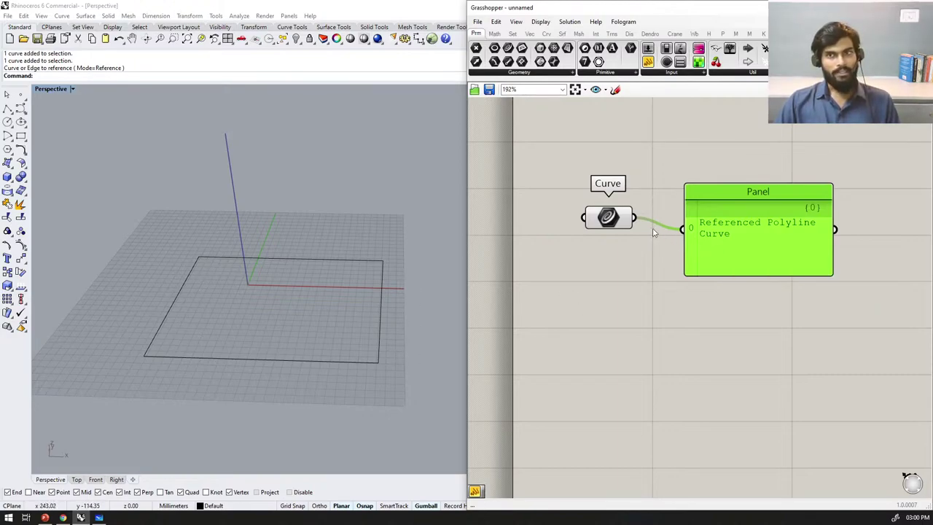
left_click_drag(610, 216, 594, 203)
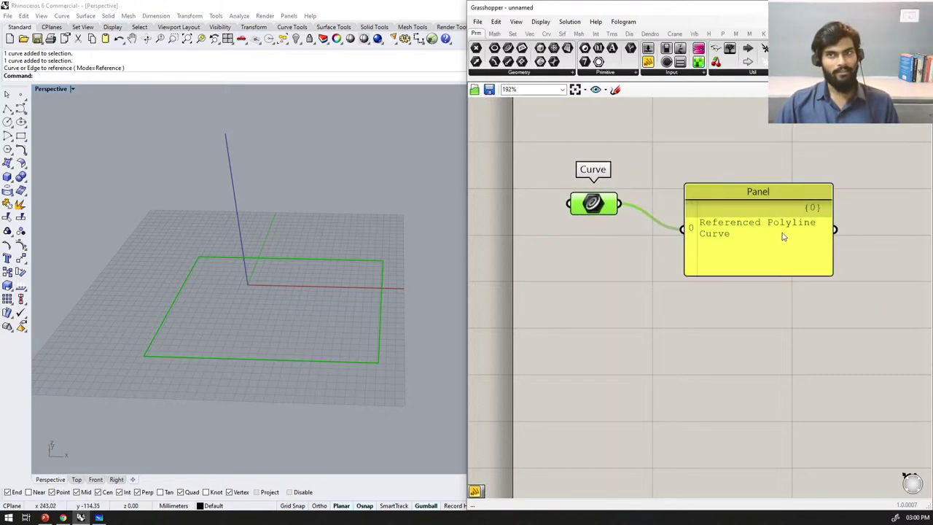
Step: Delete the Panel and move the remaining Curve parameter lower on the canvas
left_click_drag(779, 235, 737, 341)
key("Delete")
scroll(696, 383, "down", 3)
scroll(646, 287, "up", 2)
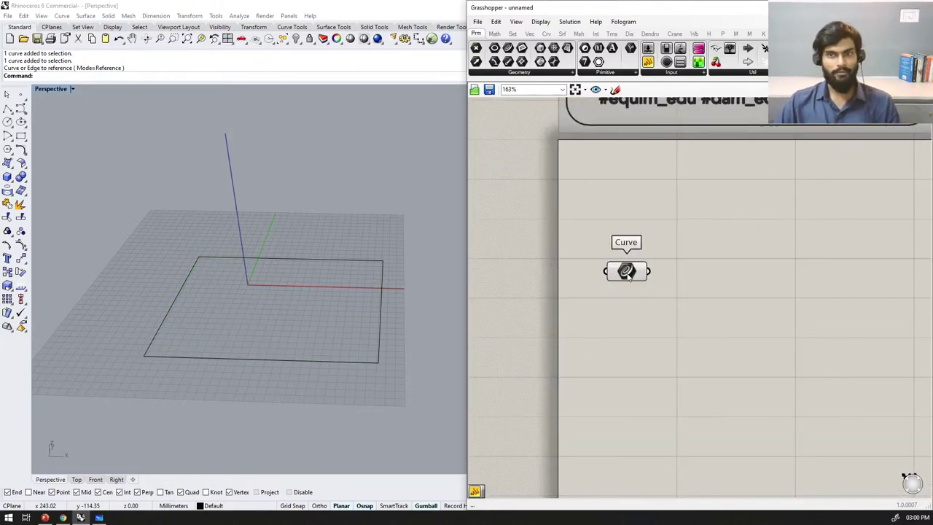
left_click_drag(628, 273, 636, 323)
left_click(583, 342)
right_click_drag(192, 368, 267, 307)
scroll(268, 307, "up", 3)
right_click(274, 315)
scroll(270, 346, "down", 5)
right_click_drag(270, 352, 271, 325)
scroll(270, 325, "up", 3)
key("Escape")
scroll(272, 347, "down", 5)
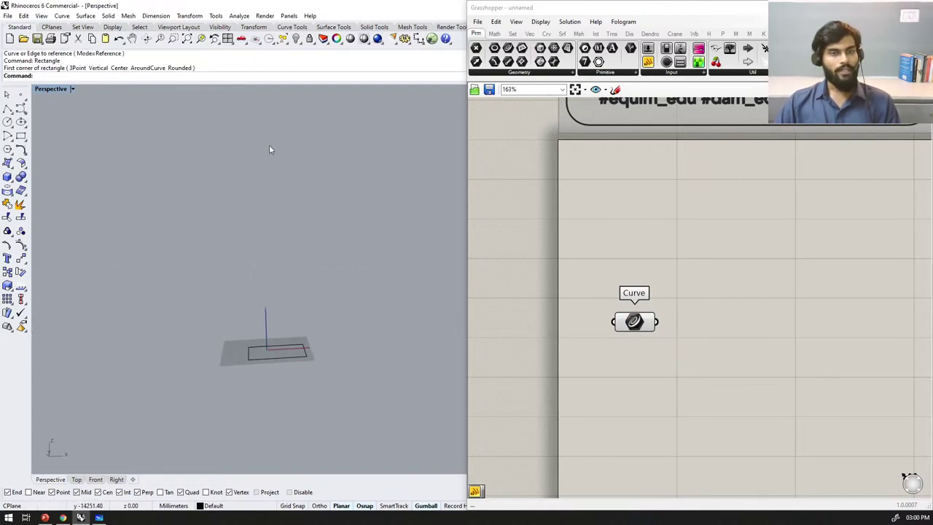
Step: Move the Curve parameter slightly up on the canvas, leaving free space beside it
scroll(634, 352, "up", 1)
scroll(635, 353, "up", 3)
left_click_drag(634, 309, 615, 281)
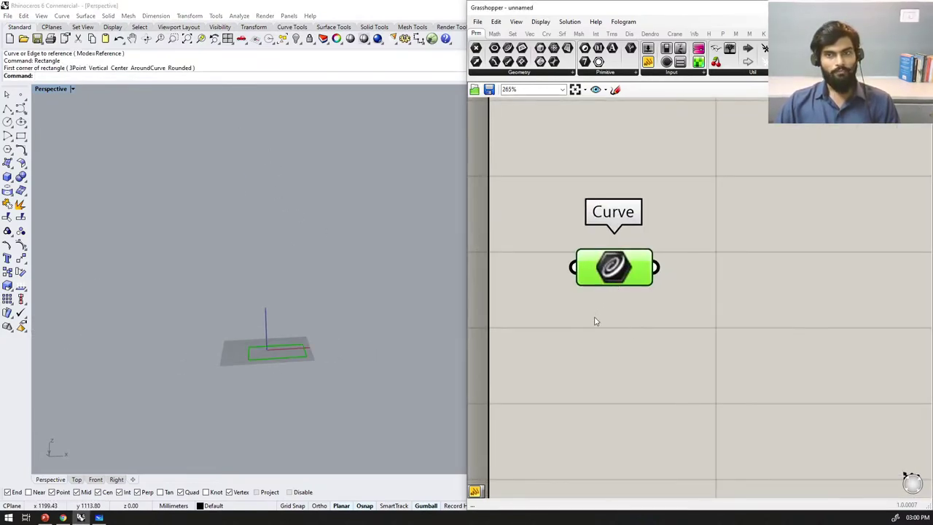
scroll(604, 312, "down", 3)
scroll(743, 298, "up", 2)
double_click(743, 298)
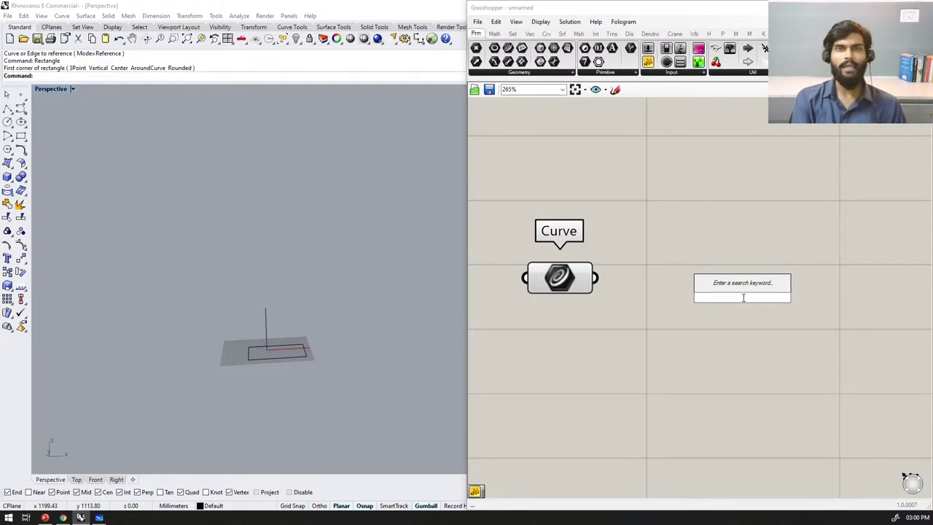
type("l")
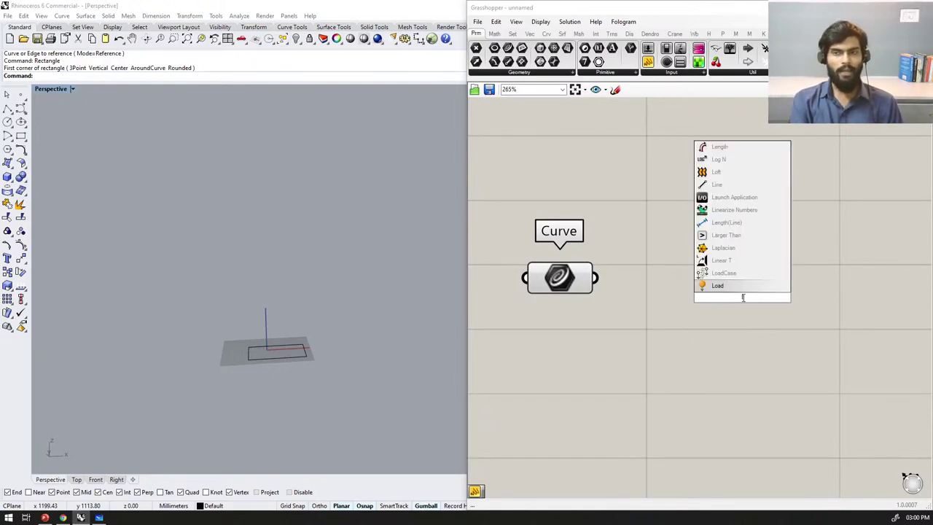
key("Escape")
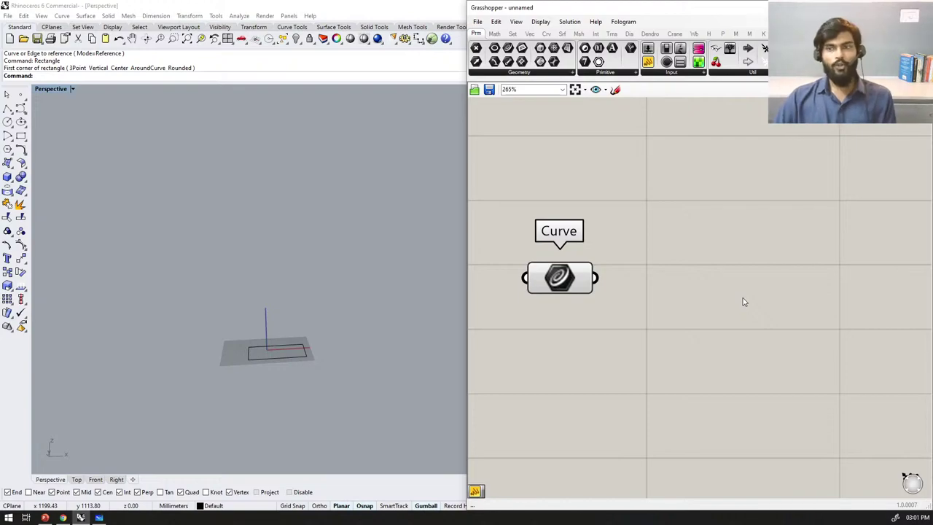
Step: Search the Grasshopper components for "scale" and for "rotate", without placing either one
double_click(744, 302)
type("scale")
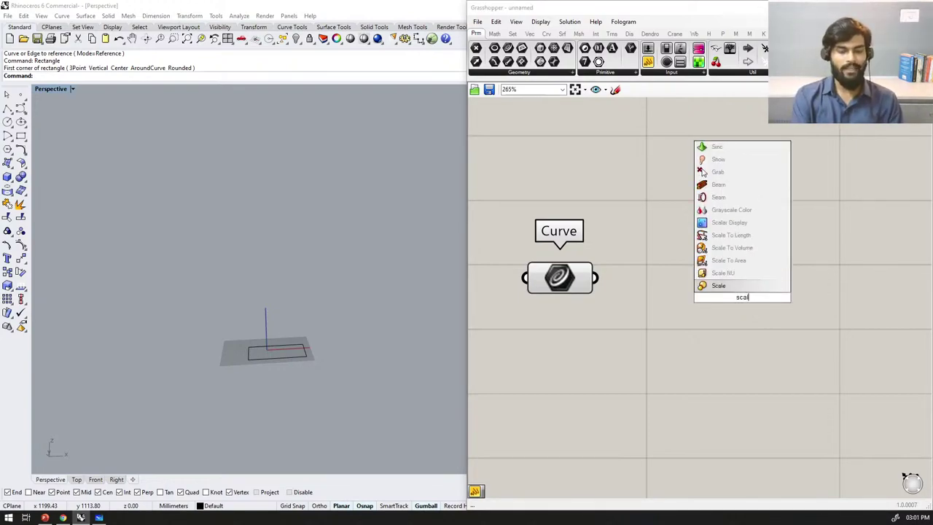
key("BackSpace")
key("BackSpace")
key("BackSpace")
key("BackSpace")
key("BackSpace")
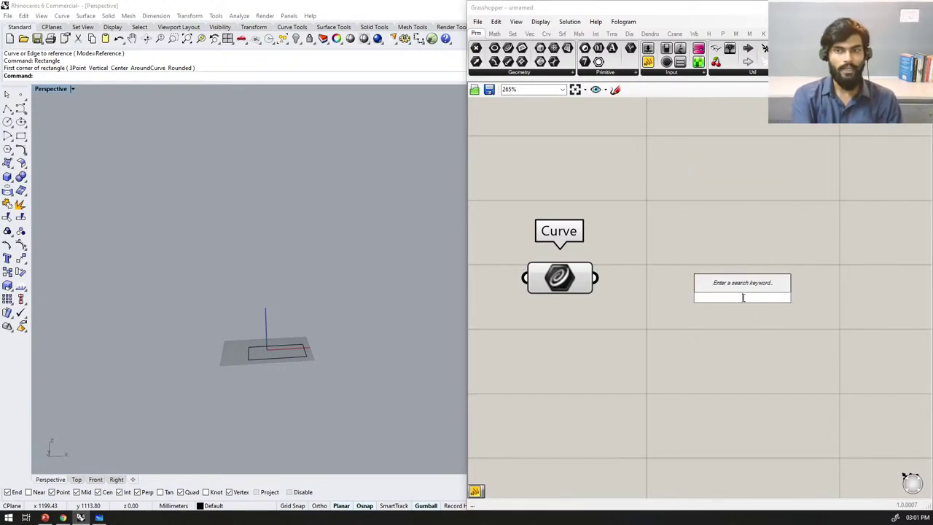
type("rotate")
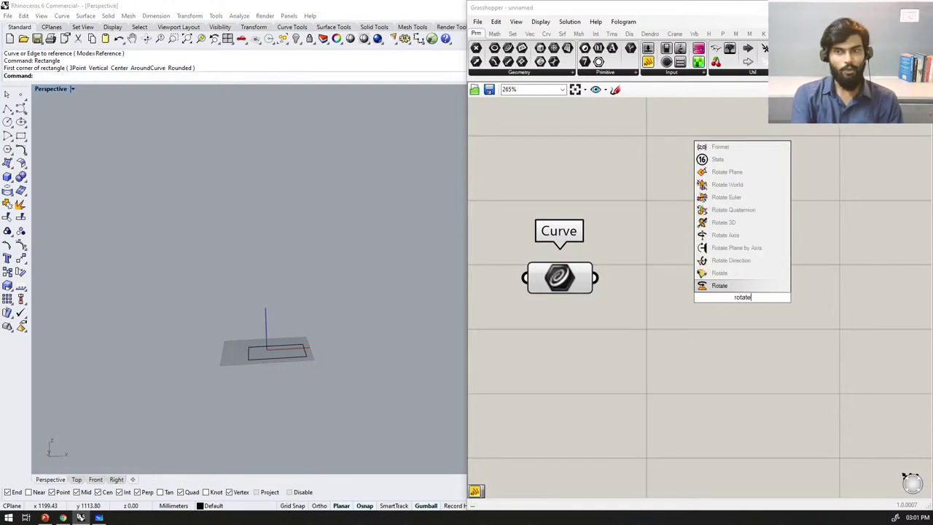
key("BackSpace")
key("BackSpace")
key("BackSpace")
key("BackSpace")
key("BackSpace")
key("BackSpace")
Step: Find the Linear Array component and place it beside the Curve parameter with a gap between them
type("l")
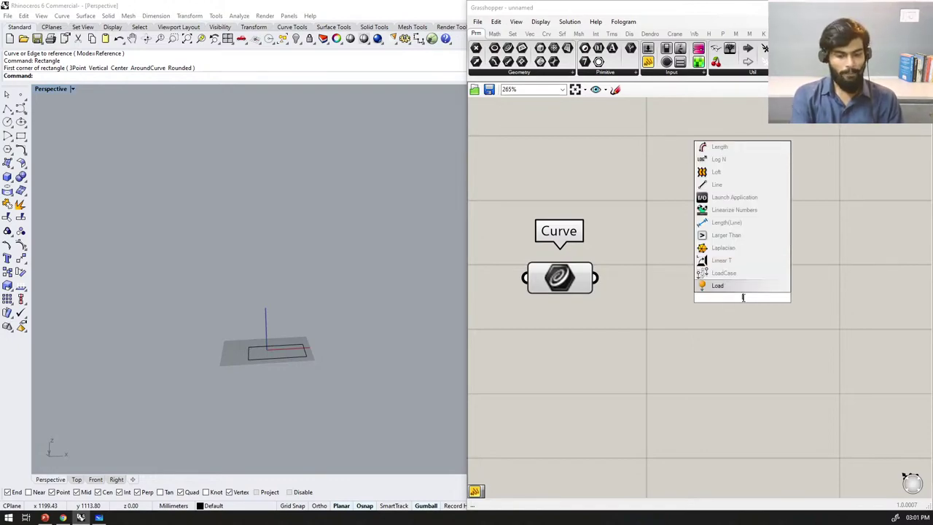
type("iner array")
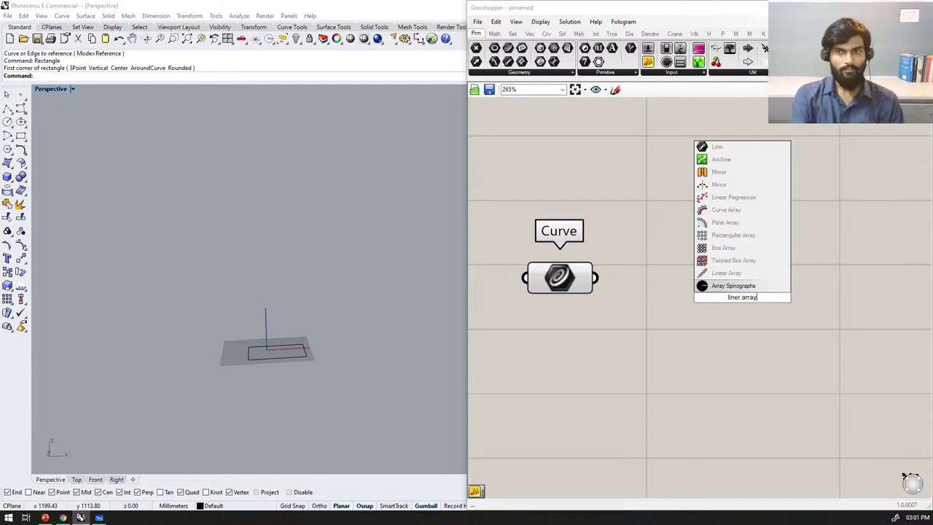
key("Up")
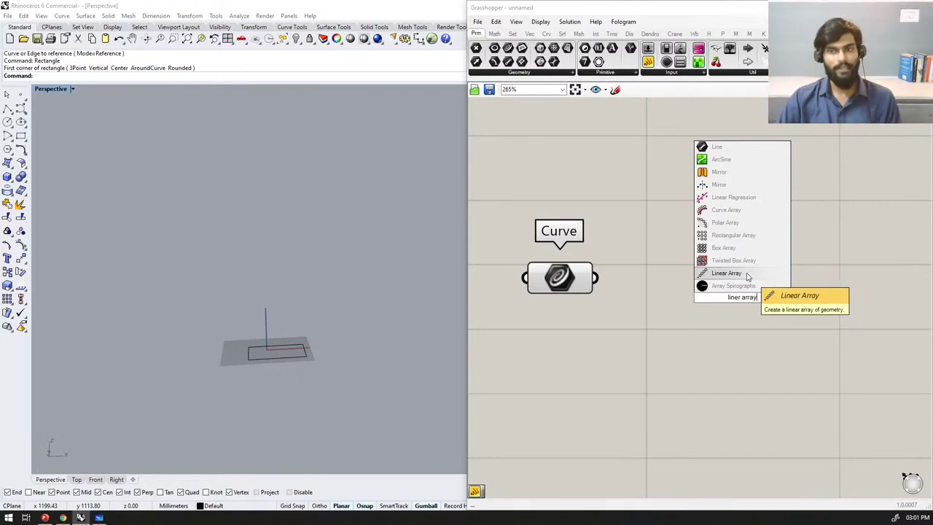
left_click(747, 274)
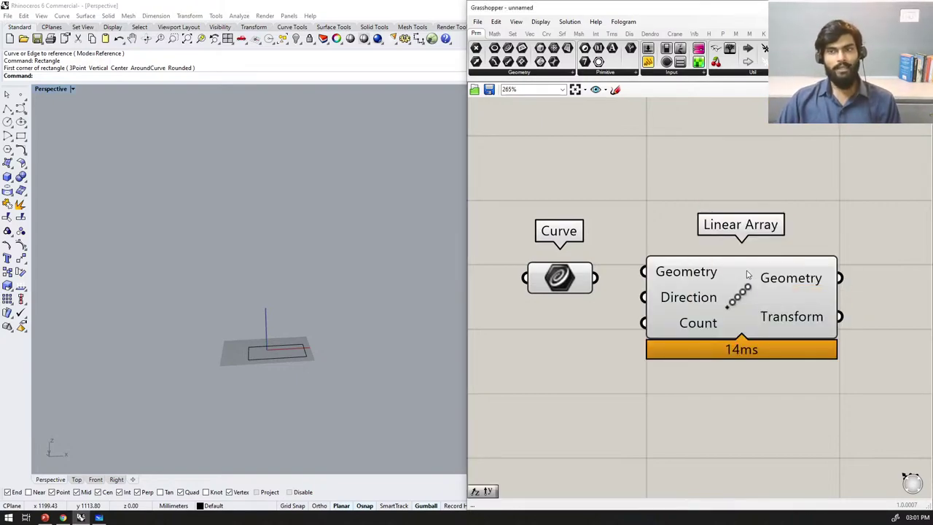
scroll(808, 315, "down", 1)
scroll(686, 260, "down", 3)
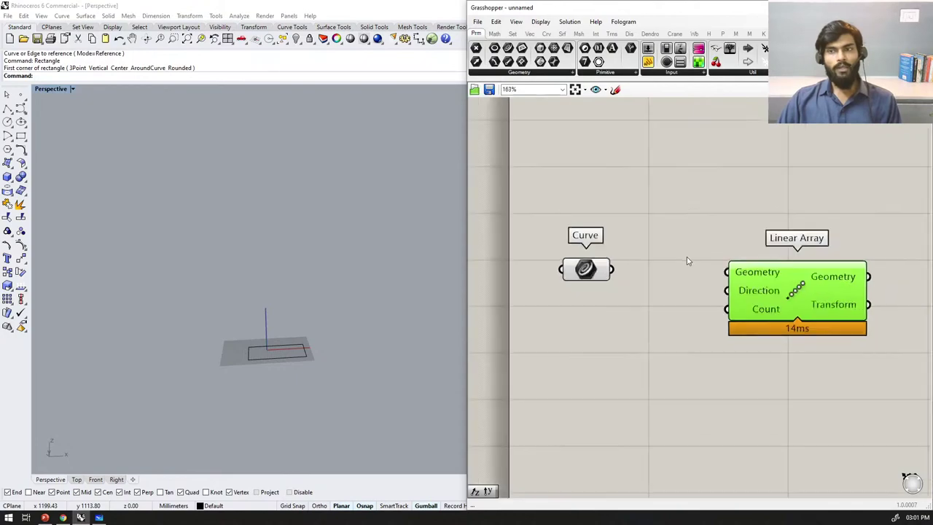
scroll(660, 261, "up", 2)
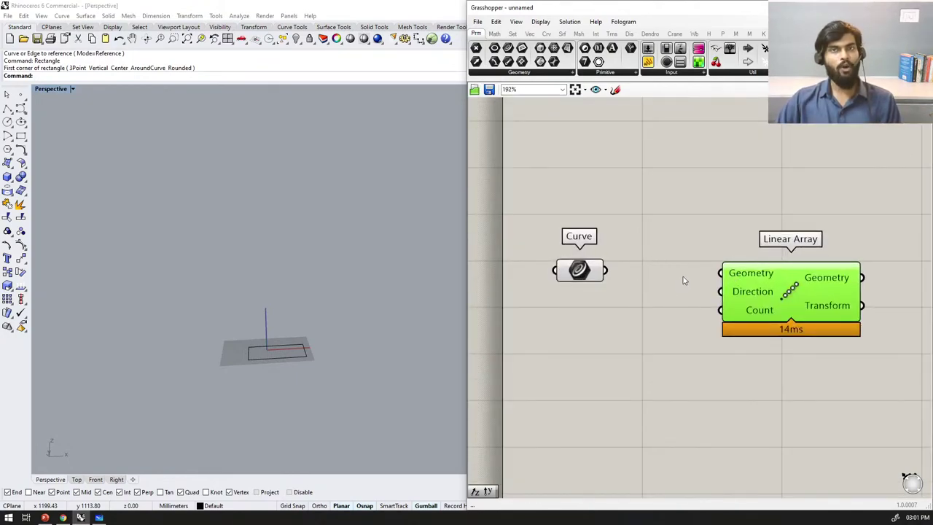
left_click_drag(746, 290, 763, 296)
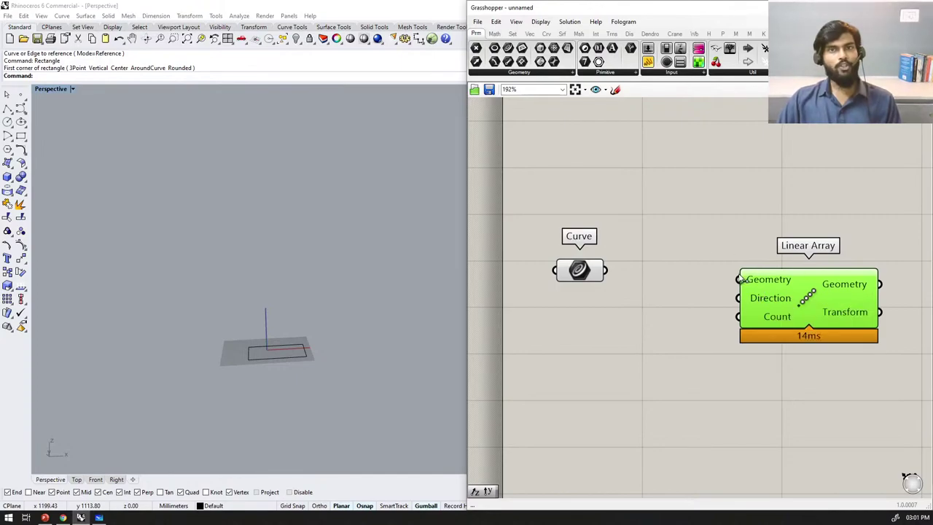
Step: Connect the Curve's output to the Geometry input of Linear Array and move the two components farther apart
left_click(581, 269)
left_click_drag(581, 269, 738, 280)
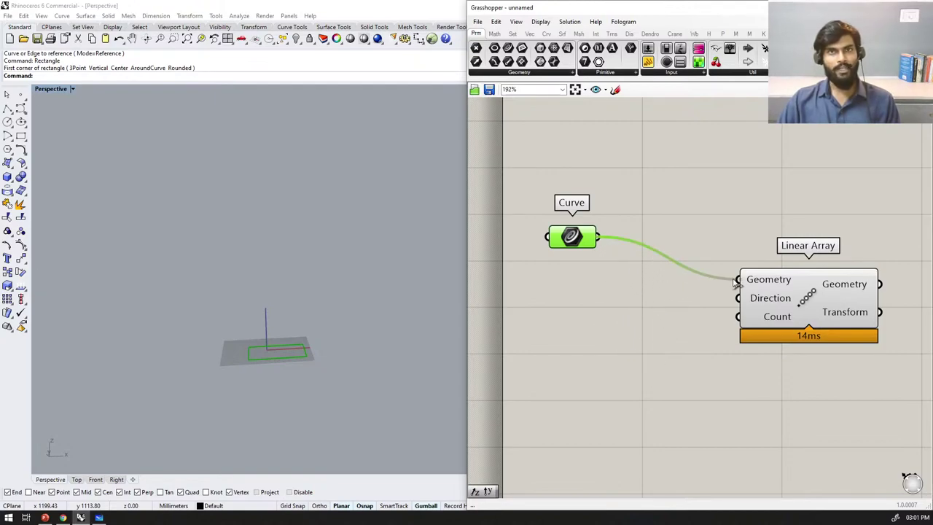
left_click_drag(830, 319, 877, 301)
left_click(756, 406)
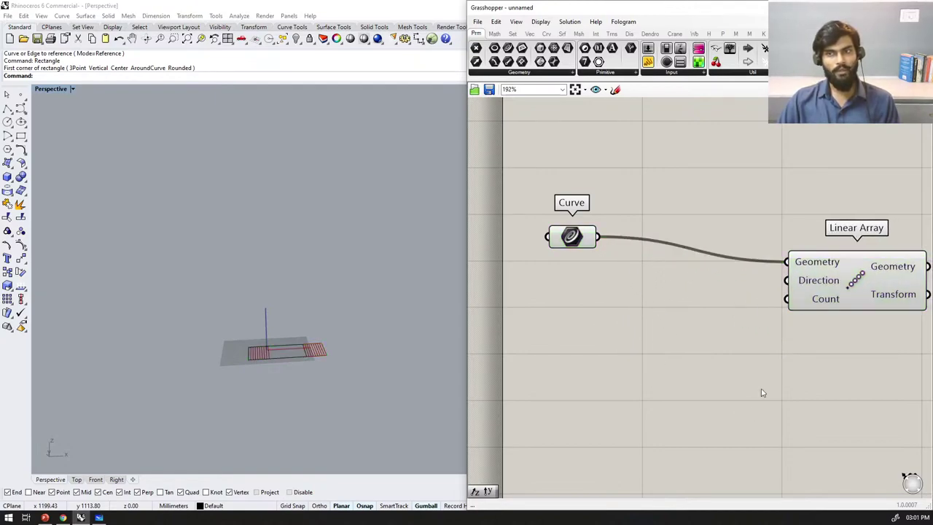
Step: Add a Unit Z component below the Curve and connect its Unit vector output to Linear Array's Direction input
mouse_move(803, 284)
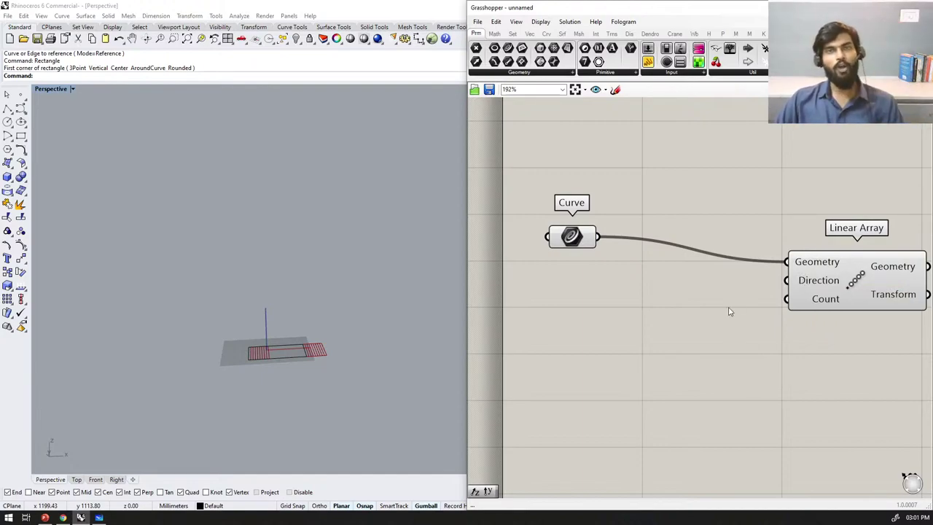
double_click(683, 319)
type("z")
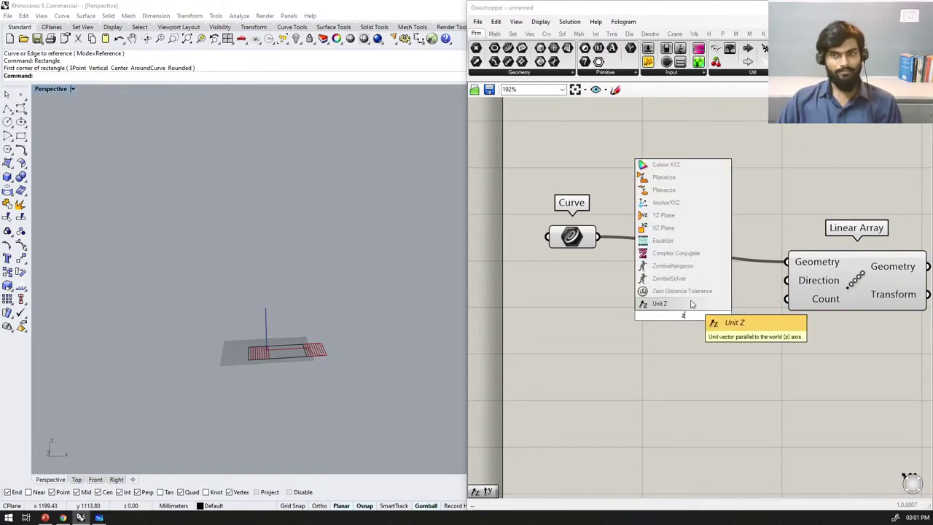
left_click(691, 304)
left_click(686, 316)
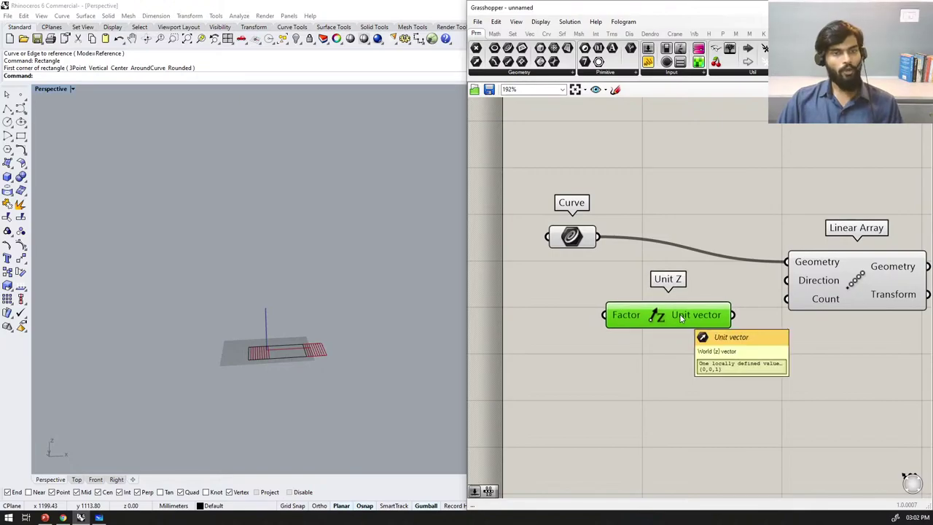
left_click_drag(735, 316, 787, 280)
scroll(735, 289, "down", 2)
scroll(744, 266, "up", 2)
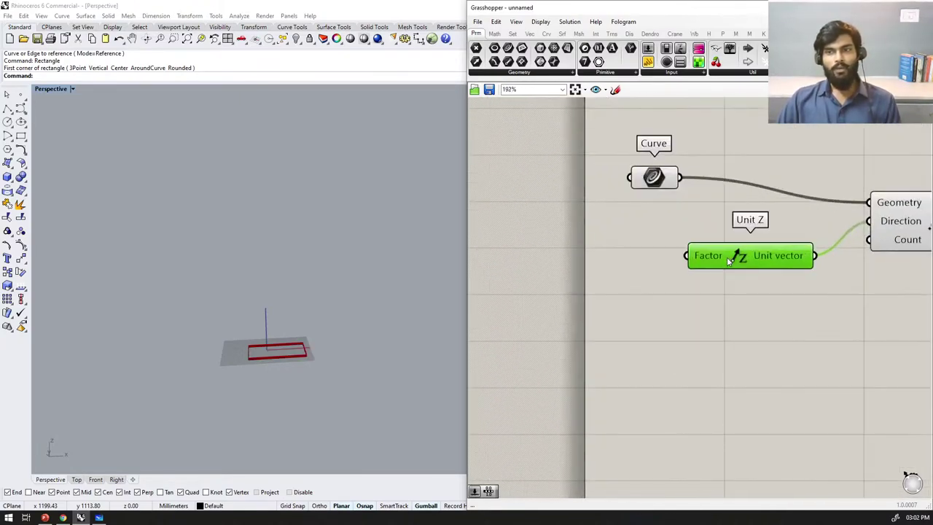
Step: Arrange the Linear Array, Unit Z and Curve components, with the Curve above and Unit Z close to the Direction input
scroll(661, 252, "down", 4)
left_click_drag(771, 239, 807, 228)
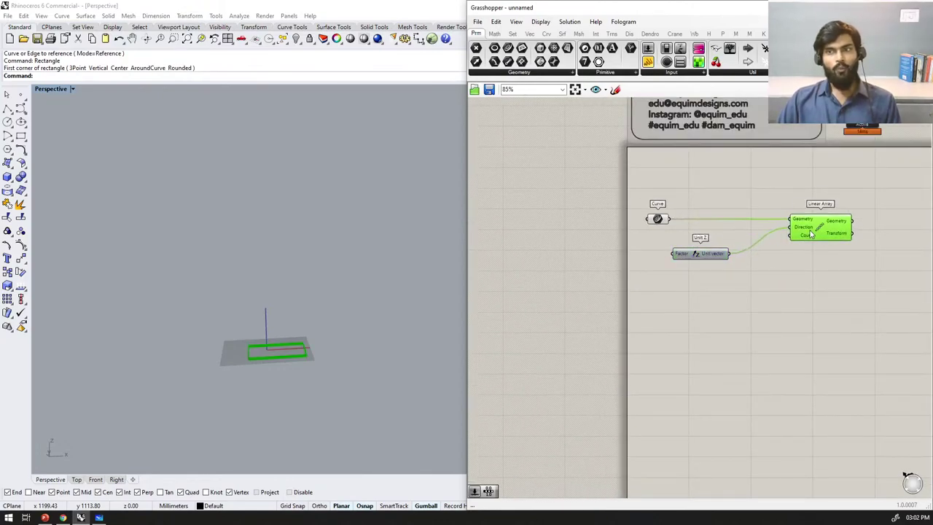
left_click_drag(697, 252, 750, 235)
scroll(700, 252, "up", 2)
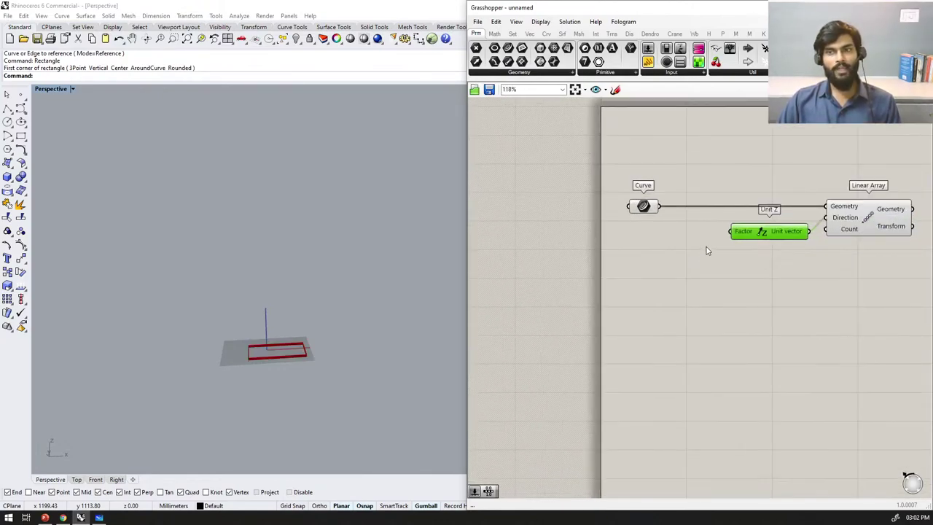
left_click(646, 207)
left_click_drag(649, 210, 668, 175)
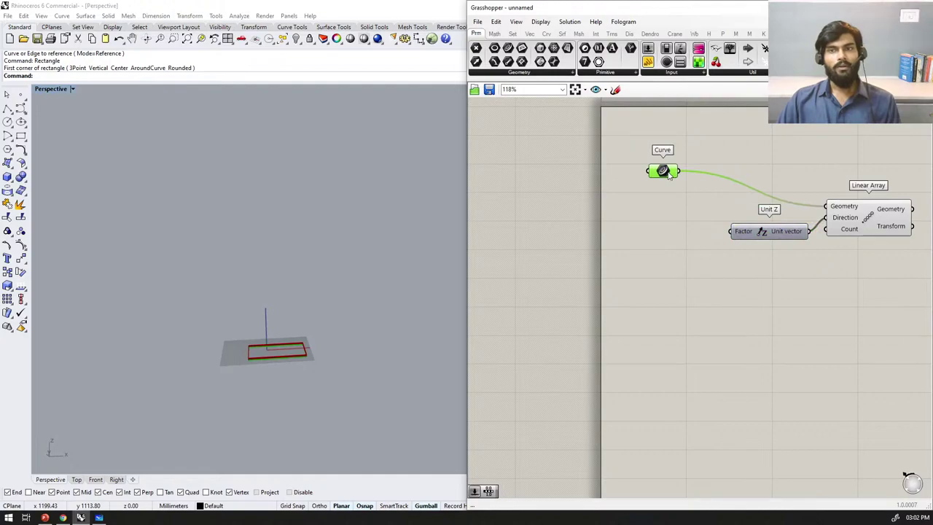
Step: Add a Number Slider with the value 25 below the Curve parameter
scroll(238, 385, "up", 8)
scroll(321, 349, "down", 4)
right_click_drag(321, 350, 371, 345)
scroll(384, 315, "up", 3)
scroll(388, 283, "down", 4)
right_click_drag(388, 284, 389, 273)
left_click(647, 264)
double_click(646, 263)
type("3")
type("5")
key("Return")
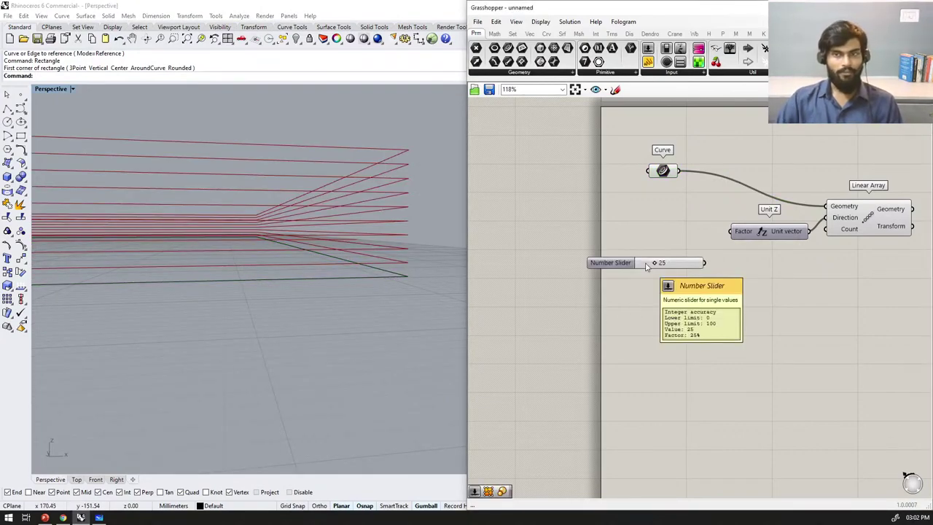
Step: Connect the Number Slider to Unit Z's Factor input and view the stacked outlines in the Perspective viewport
left_click_drag(704, 262, 730, 231)
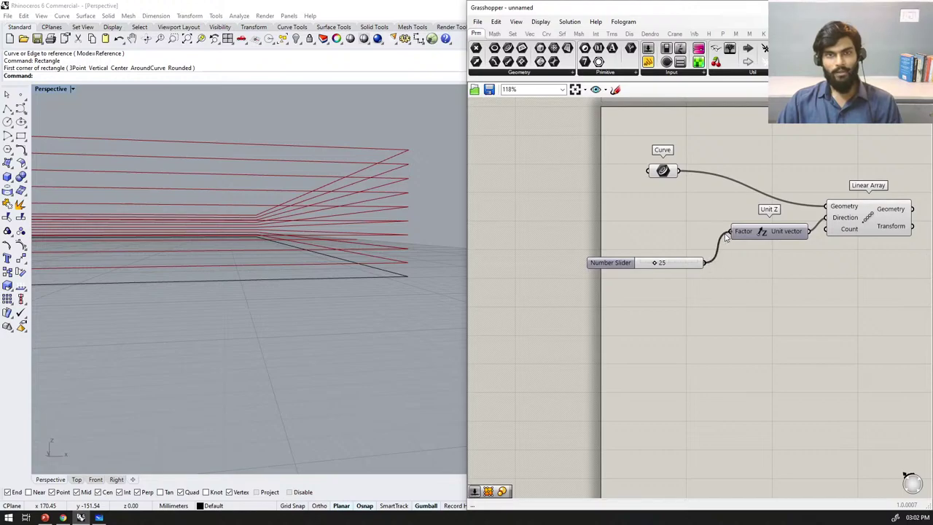
scroll(346, 305, "down", 5)
scroll(319, 251, "up", 4)
right_click_drag(319, 251, 266, 269)
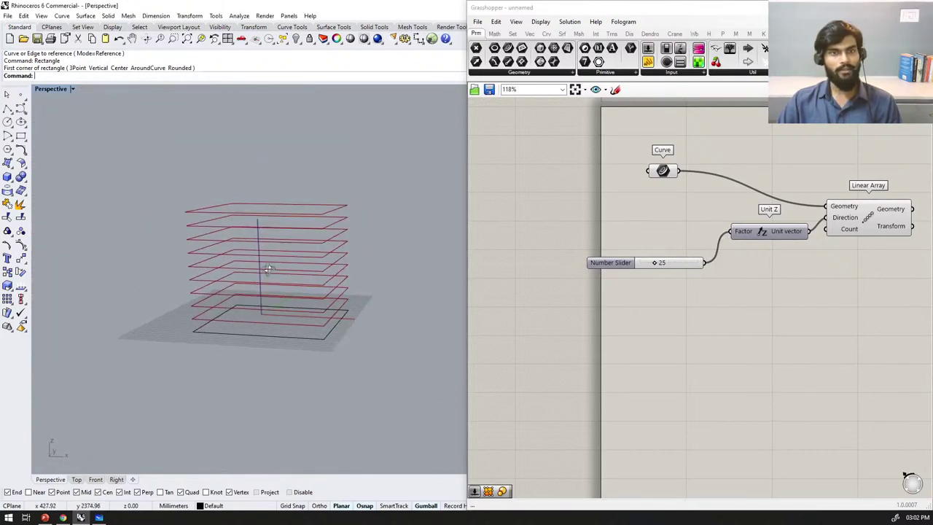
Step: Shift the Number Slider, Unit Z and Linear Array together away from the Curve, and place the slider below the Curve
scroll(890, 349, "down", 2)
right_click_drag(889, 348, 787, 306)
left_click_drag(816, 299, 579, 202)
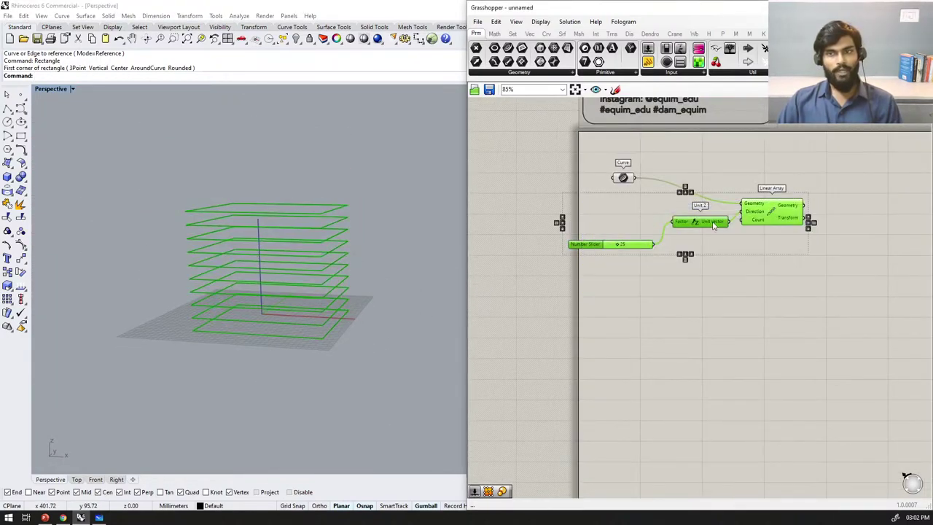
left_click_drag(715, 226, 764, 217)
left_click(719, 324)
scroll(637, 234, "up", 2)
left_click_drag(631, 237, 620, 221)
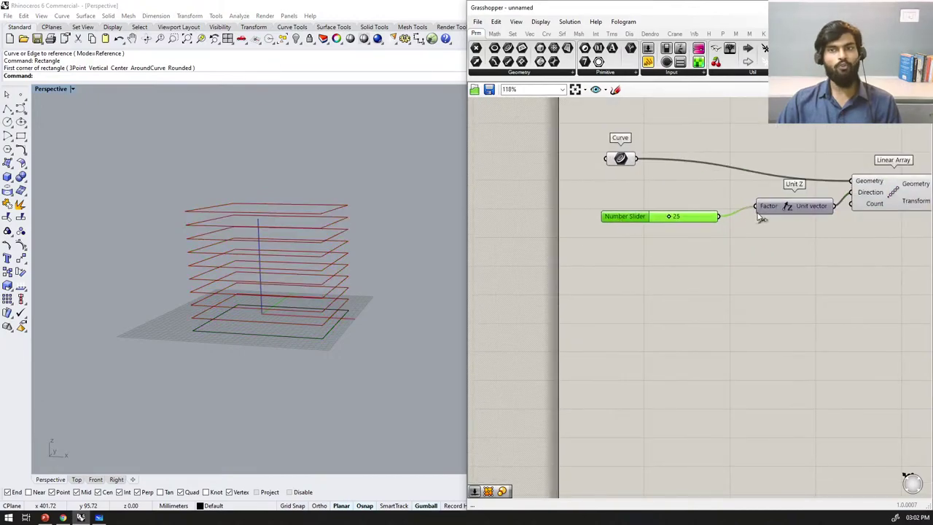
Step: Set the Number Slider feeding Unit Z's Factor to 38 and view the whole stack of outlines
scroll(699, 225, "down", 2)
scroll(684, 224, "up", 1)
mouse_move(684, 226)
left_mouse_down()
mouse_move(632, 223)
mouse_move(688, 224)
left_mouse_up()
scroll(361, 299, "down", 9)
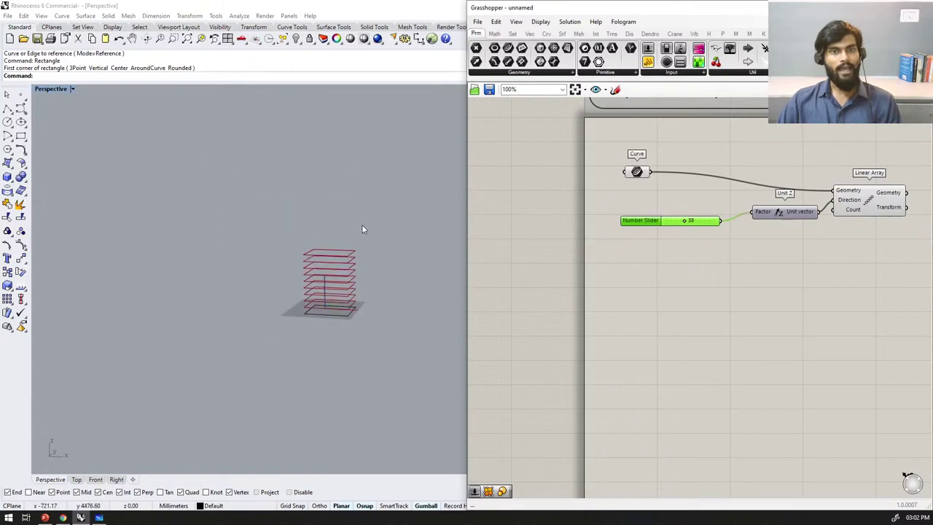
Step: Replace the Number Slider feeding Unit Z with a new one set to 25, connected to the Factor input
scroll(361, 235, "up", 7)
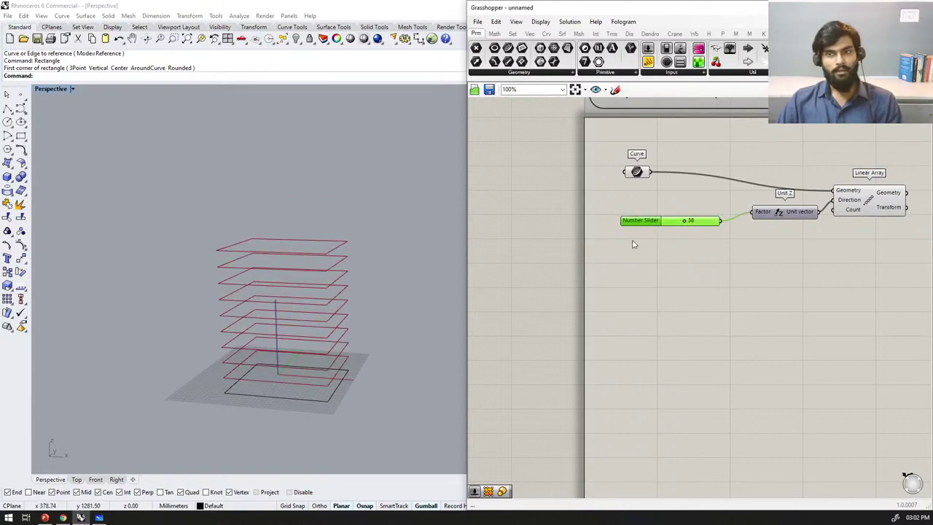
key("Delete")
double_click(663, 218)
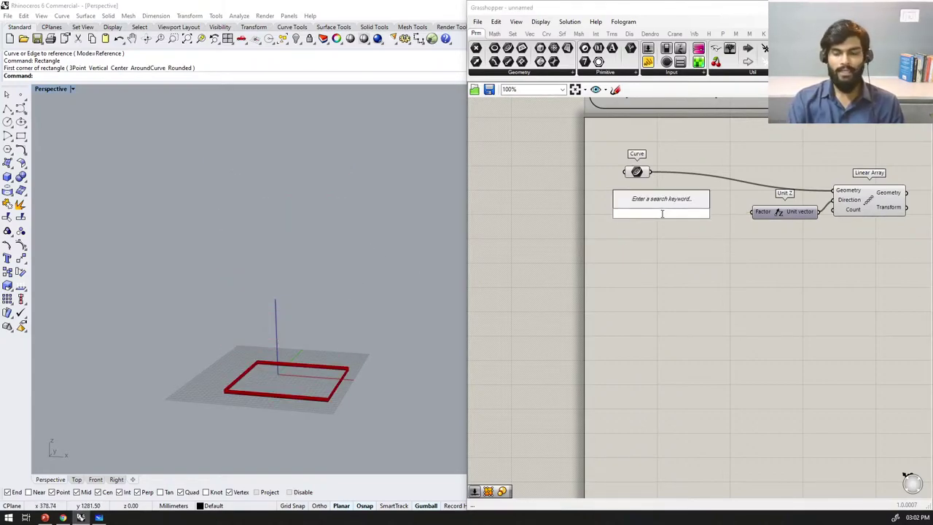
type("25")
key("Return")
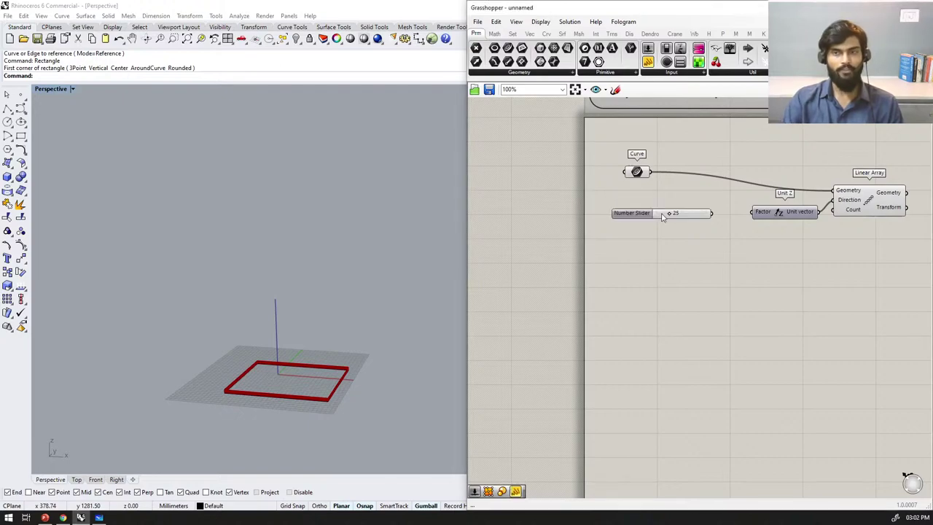
left_click_drag(712, 212, 752, 212)
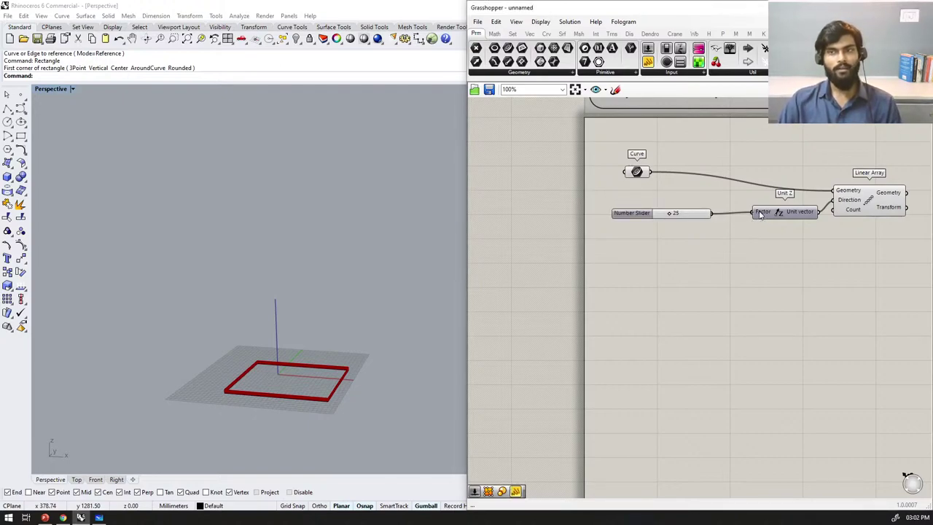
Step: Try a larger floor spacing by raising the Number Slider on Unit Z's Factor to 66
scroll(671, 215, "up", 3)
left_click_drag(671, 216, 674, 256)
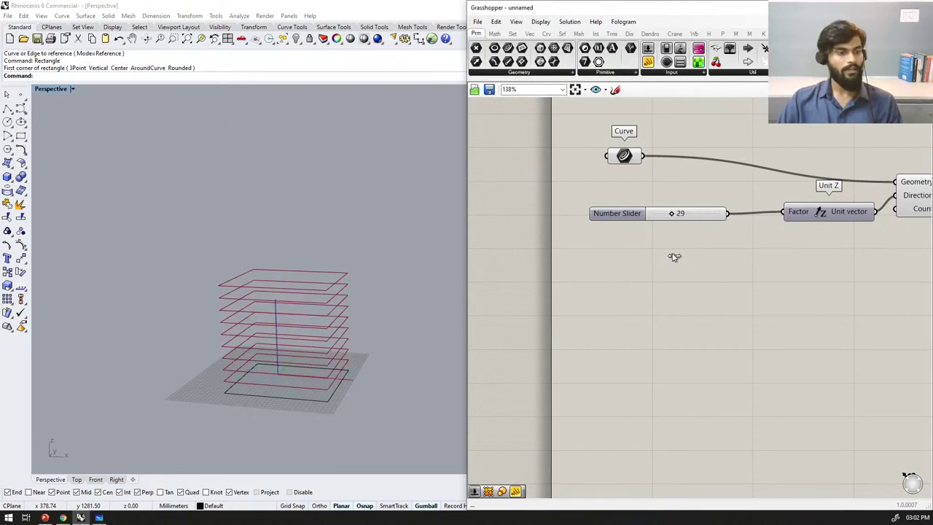
left_click_drag(679, 224, 699, 234)
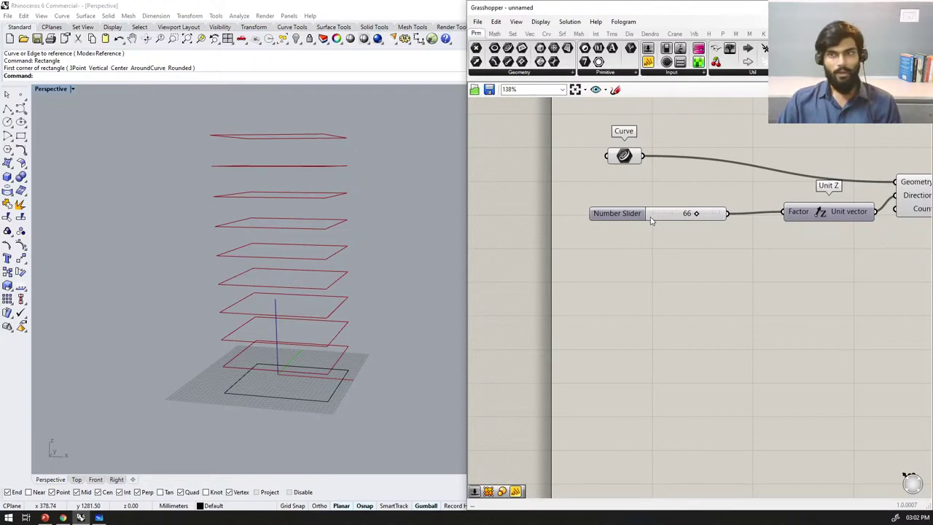
Step: Rename the Number Slider feeding Unit Z as "Floor to Floor Ht." and align it with the Factor input
right_click(625, 215)
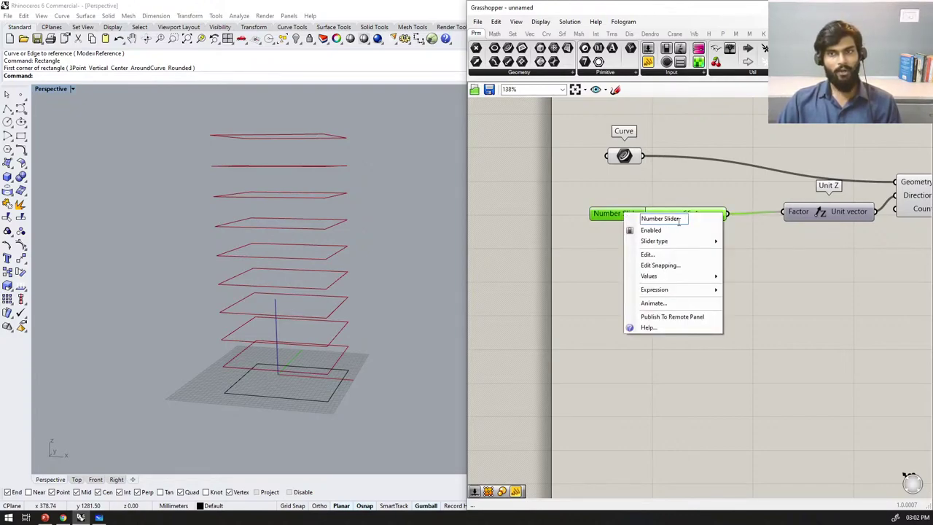
type("Flo")
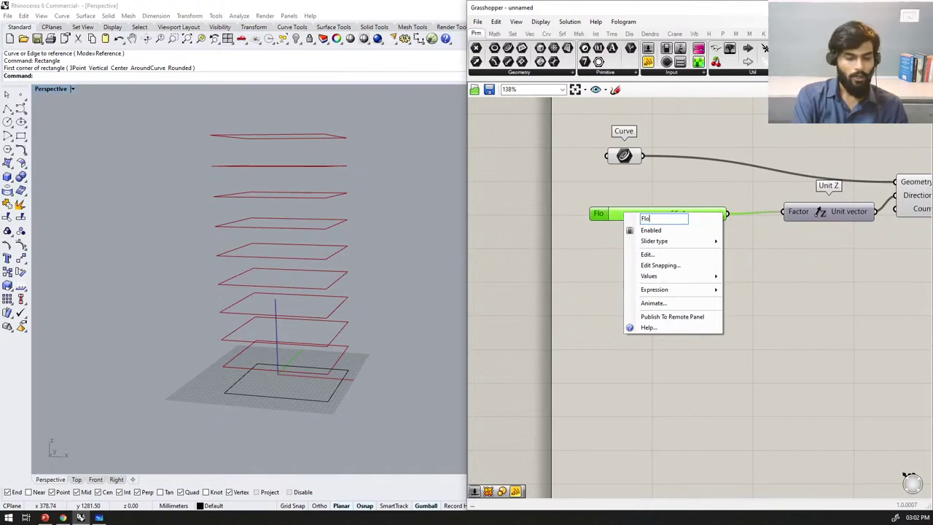
type("or to Floor Ht.")
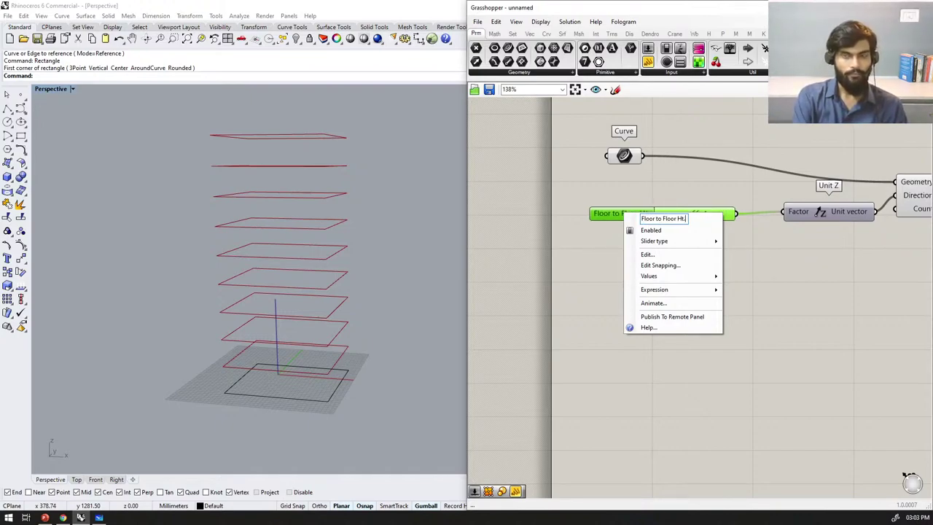
key("Return")
mouse_move(635, 224)
left_mouse_down()
mouse_move(605, 223)
mouse_move(624, 223)
left_mouse_up()
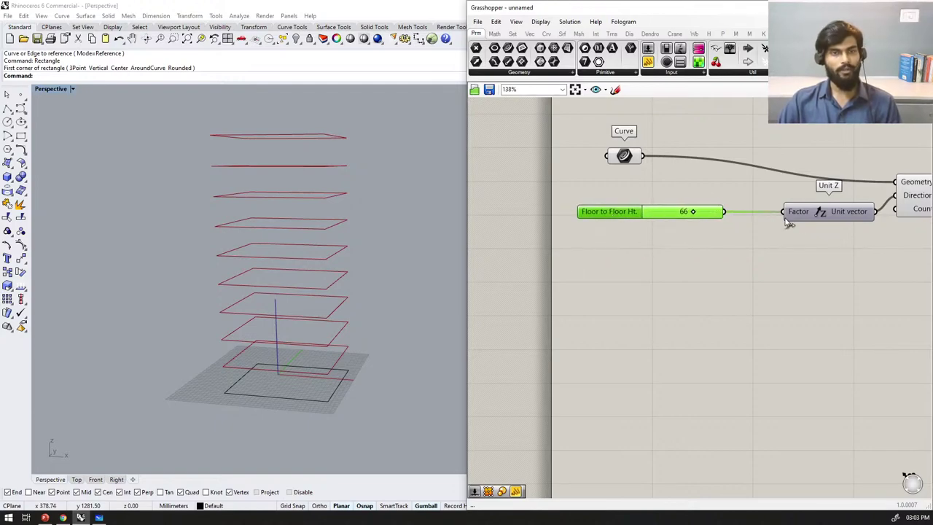
Step: Set the Floor to Floor Ht. slider to 39 with the whole stack in view
scroll(263, 253, "down", 8)
scroll(263, 252, "up", 3)
scroll(678, 210, "up", 2)
left_click_drag(698, 213, 673, 212)
Step: Add a Number Slider with the value 25 below Unit Z and connect it to Linear Array's Count input
scroll(811, 215, "down", 3)
left_click(693, 169)
scroll(717, 203, "up", 3)
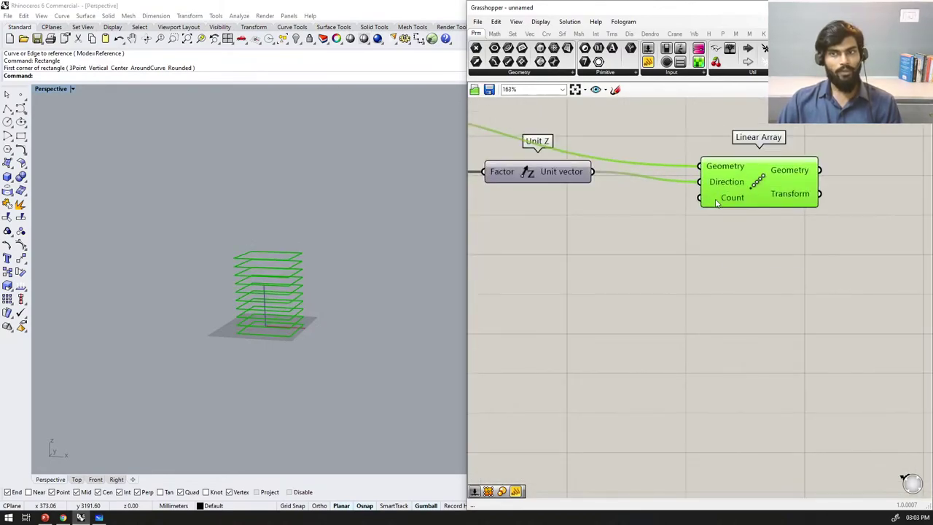
mouse_move(717, 204)
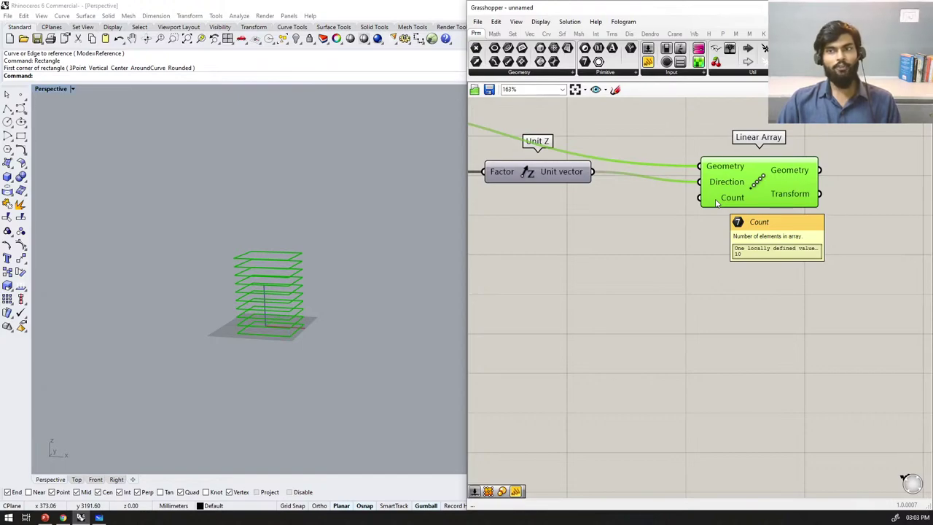
double_click(569, 290)
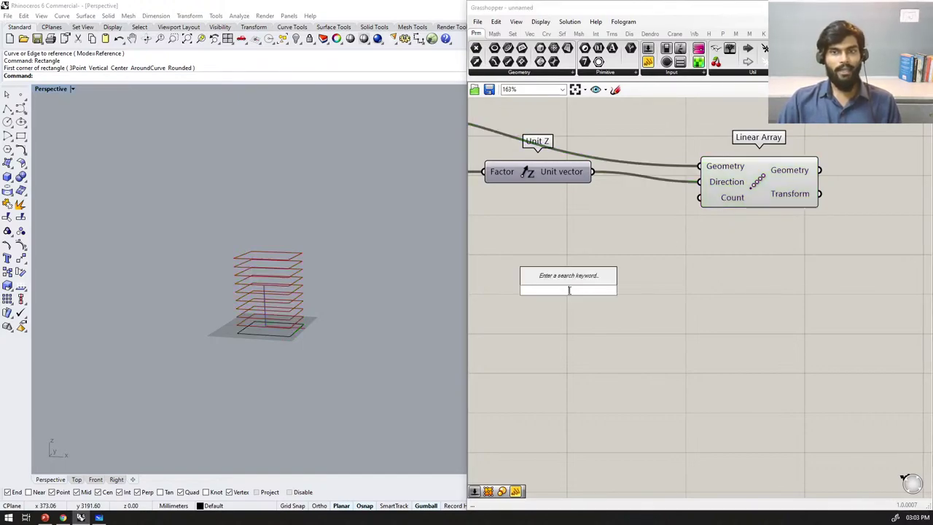
type("25")
key("Return")
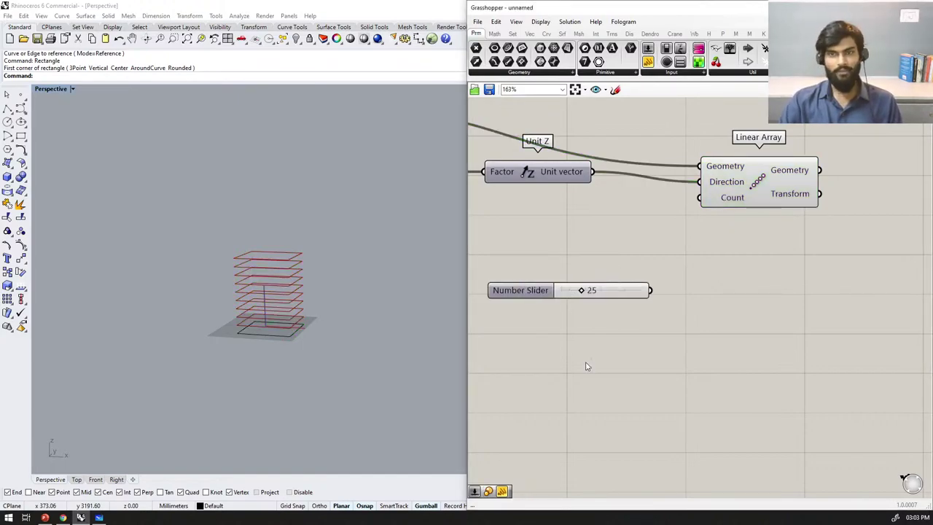
left_click_drag(659, 295, 699, 198)
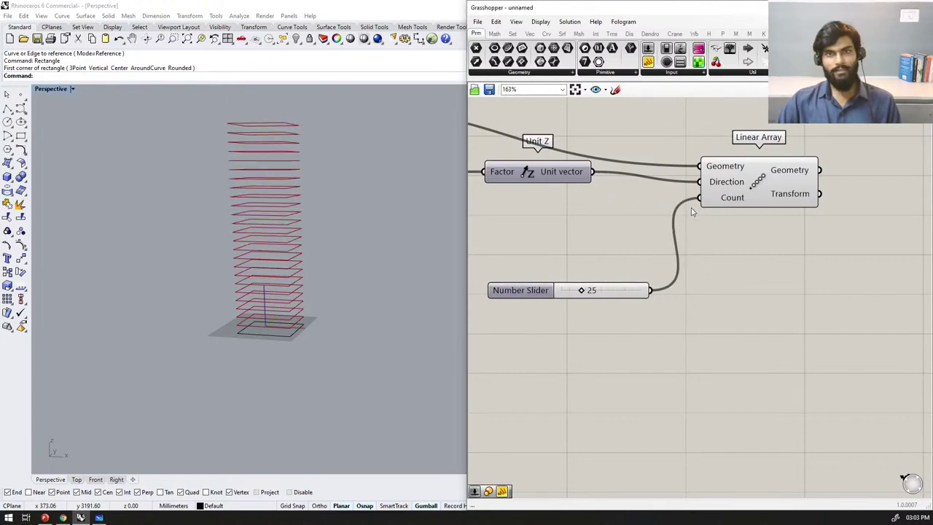
Step: Inspect the selected Linear Array's stack in the Perspective viewport and set the Count slider to 27
scroll(271, 305, "up", 2)
scroll(270, 300, "down", 4)
scroll(255, 261, "up", 2)
right_click_drag(255, 261, 254, 212)
left_click(729, 201)
right_click_drag(325, 240, 341, 323)
scroll(526, 321, "up", 1)
mouse_move(594, 284)
left_mouse_down()
mouse_move(582, 284)
mouse_move(616, 291)
mouse_move(589, 287)
mouse_move(598, 291)
left_mouse_up()
Step: Rename the Count slider as "No. of Floors" and place it below the Floor to Floor Ht. slider
scroll(797, 299, "down", 7)
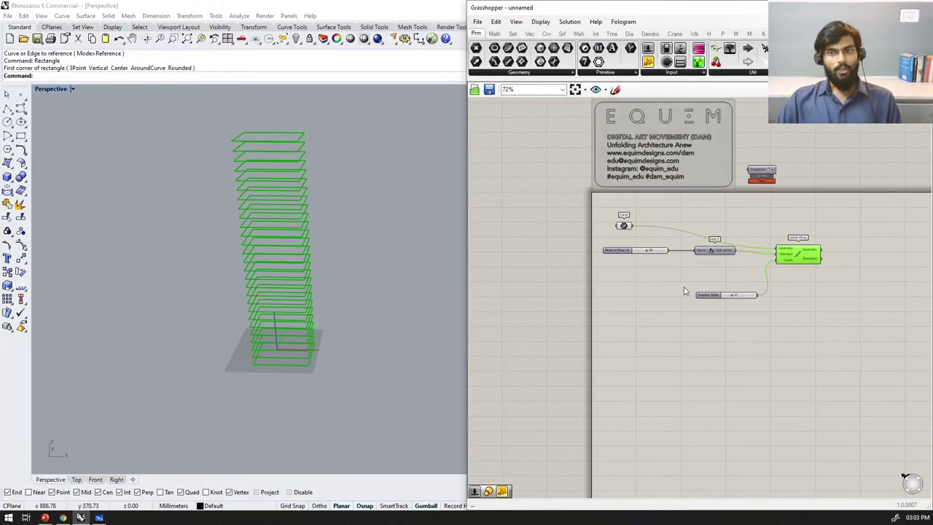
scroll(687, 287, "up", 4)
left_click_drag(726, 307, 585, 288)
double_click(587, 285)
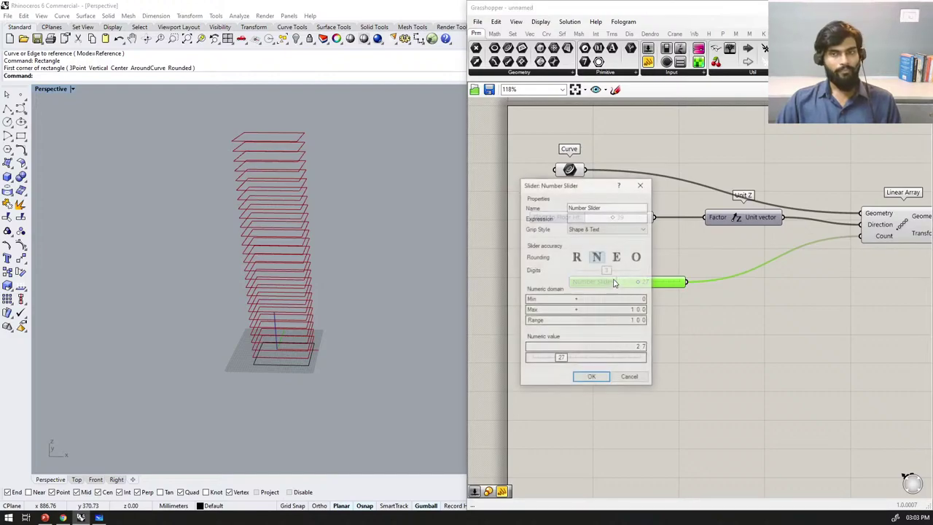
triple_click(602, 207)
type("No. of F")
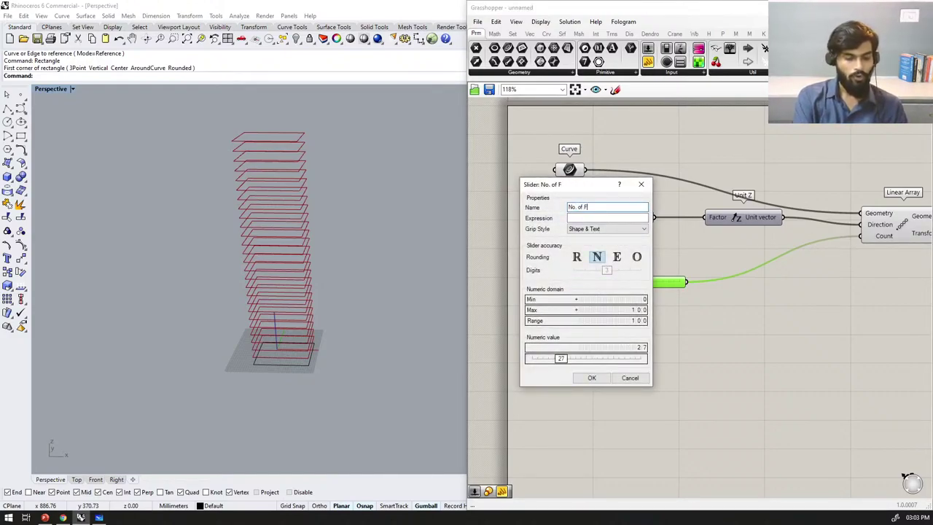
type("loors")
left_click(592, 377)
left_click_drag(597, 282, 575, 285)
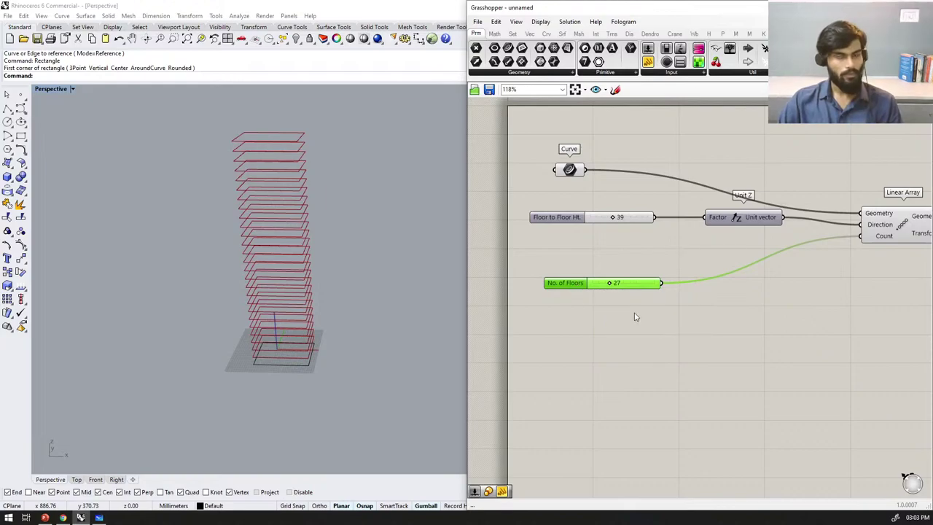
Step: Set the No. of Floors slider to 21 and view the tower outlines from a higher angle
scroll(646, 291, "down", 2)
scroll(556, 261, "up", 4)
mouse_move(554, 260)
left_mouse_down()
mouse_move(589, 260)
mouse_move(544, 259)
left_mouse_up()
right_click_drag(329, 310, 290, 300)
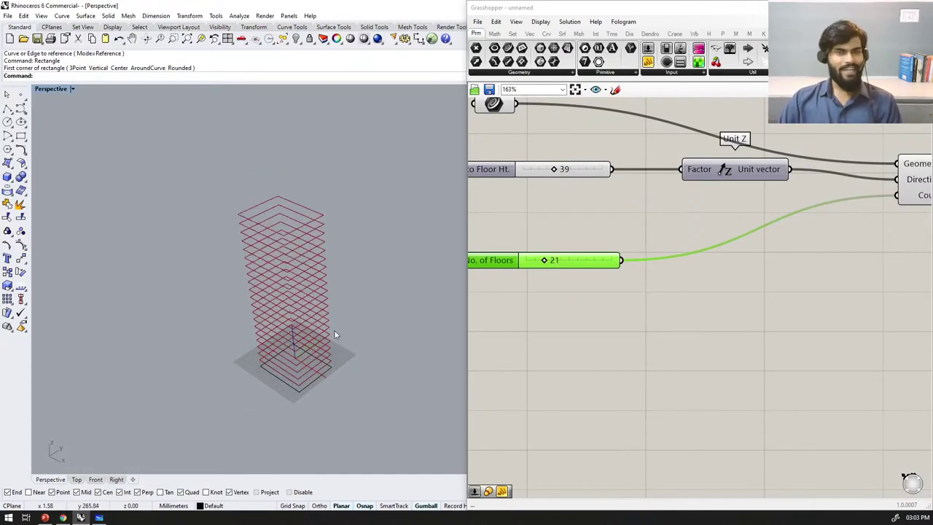
Step: Switch to Microsoft Whiteboard to review the sketch of the floor outlines, and return to the Rhino and Grasshopper windows
left_click(99, 518)
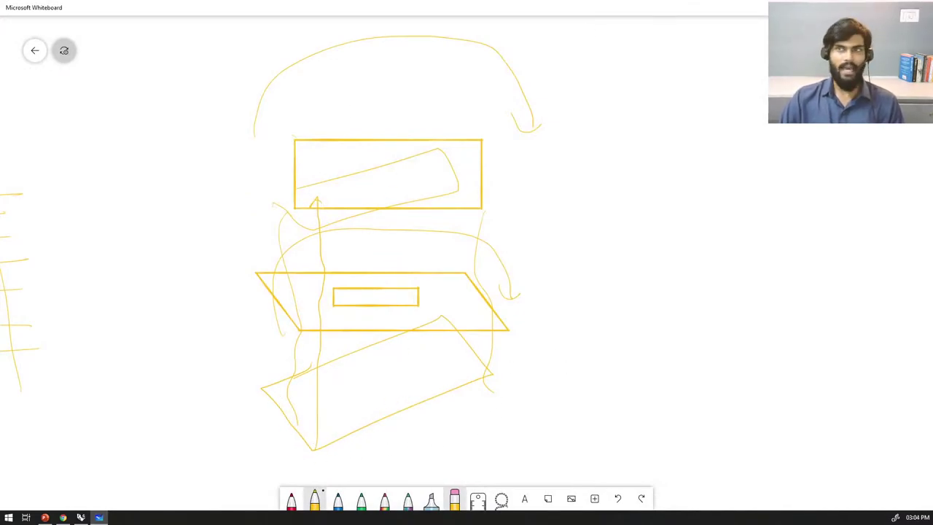
left_click(877, 7)
right_click_drag(273, 308, 316, 270)
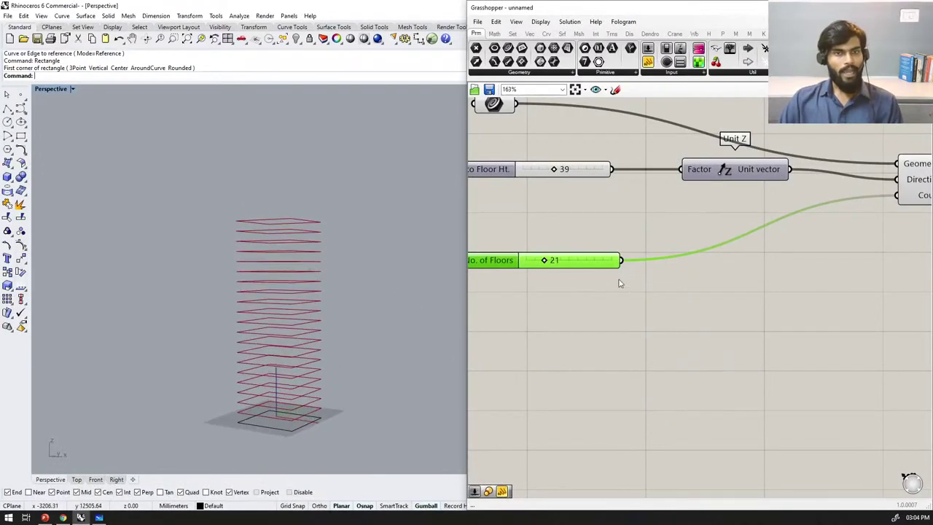
Step: Review the script up to Linear Array and examine its highlighted floor outlines from several angles in the Perspective viewport
scroll(613, 287, "down", 4)
scroll(670, 233, "up", 3)
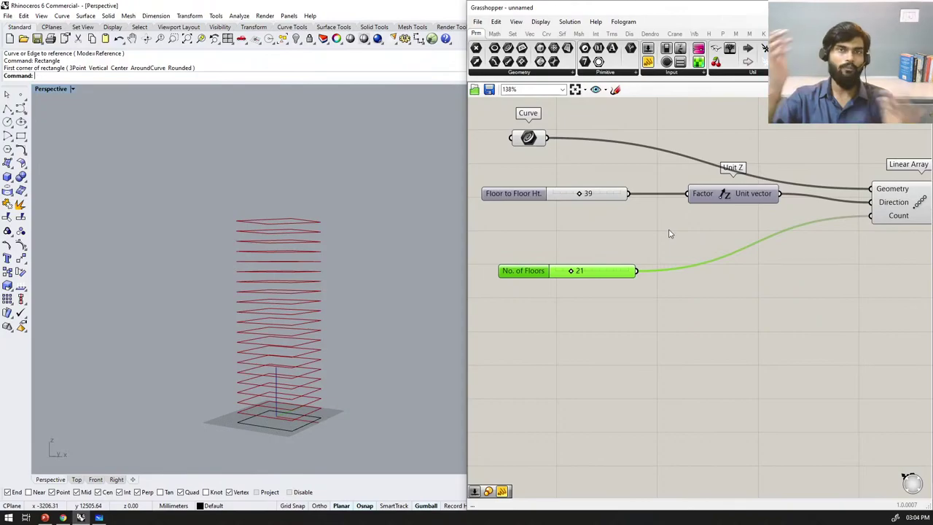
scroll(641, 248, "down", 3)
scroll(729, 212, "up", 4)
left_click(708, 186)
scroll(695, 230, "down", 4)
scroll(592, 249, "up", 3)
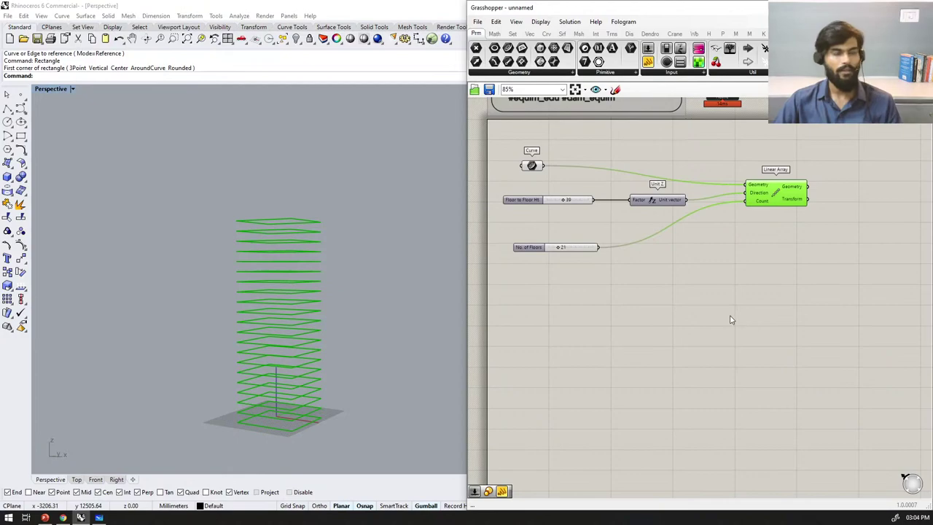
scroll(700, 292, "down", 3)
scroll(660, 219, "up", 4)
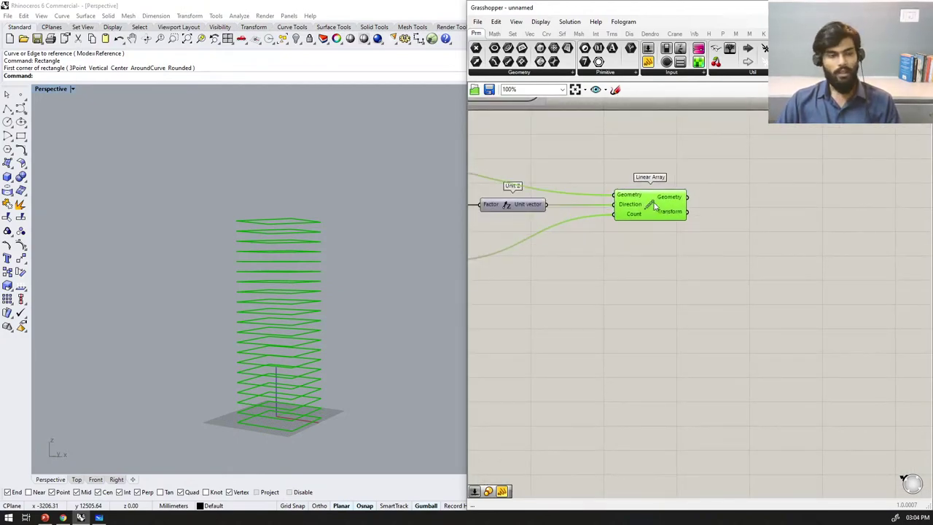
right_click_drag(284, 252, 305, 232)
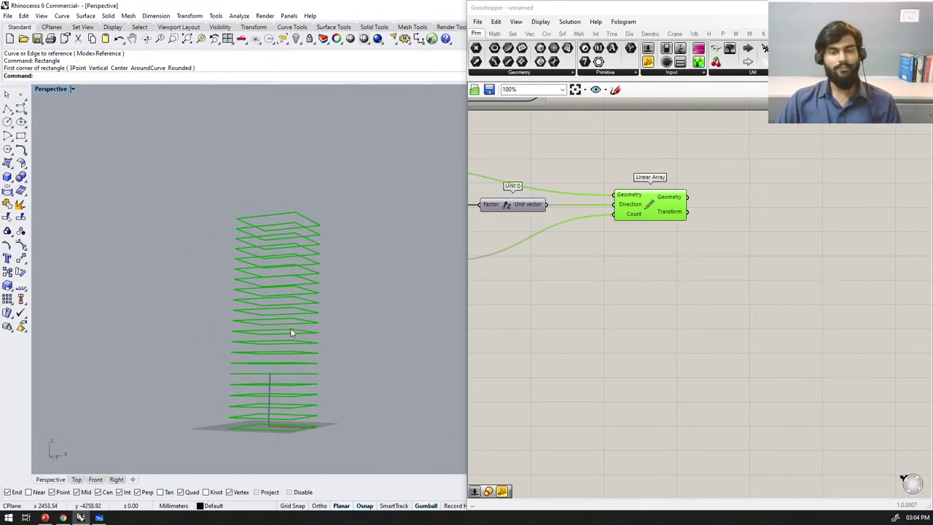
right_click_drag(319, 319, 293, 211)
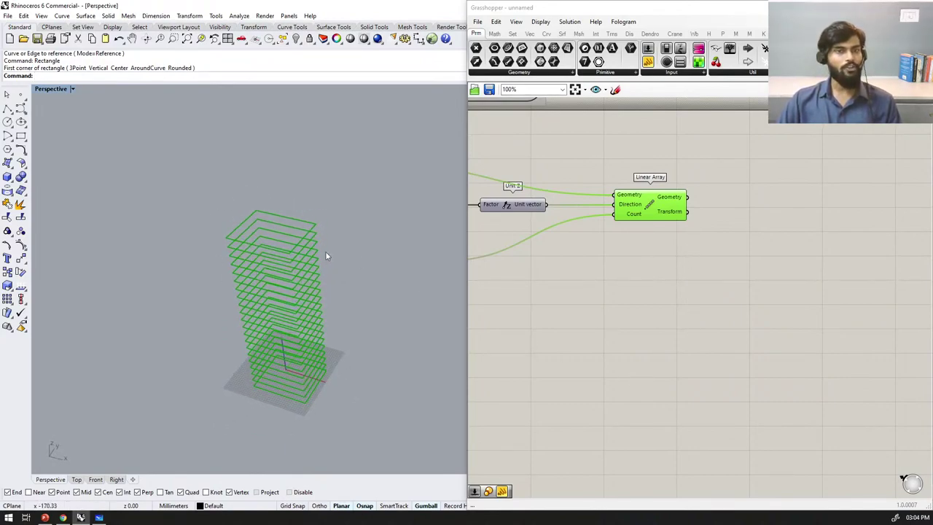
Step: Add a Scale component beside Linear Array on its output side
scroll(767, 260, "up", 2)
left_click(792, 223)
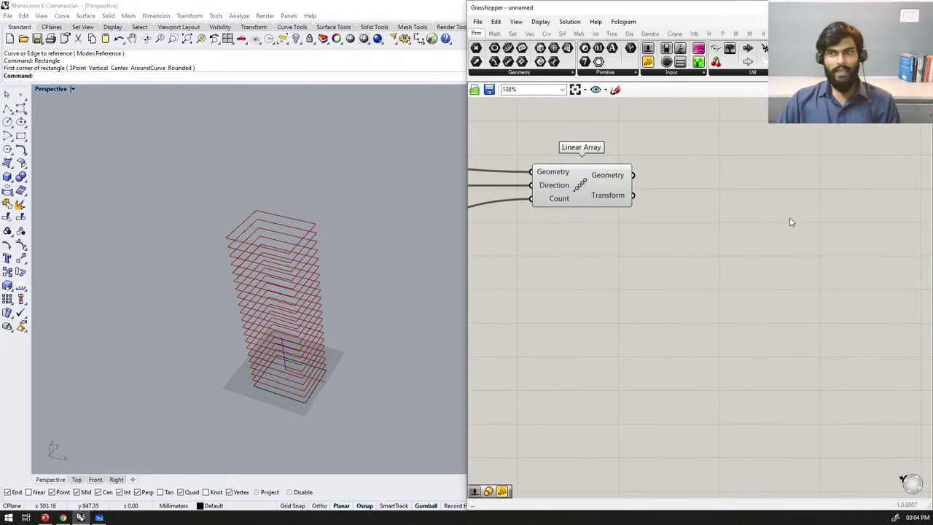
double_click(792, 222)
type("scale")
key("Return")
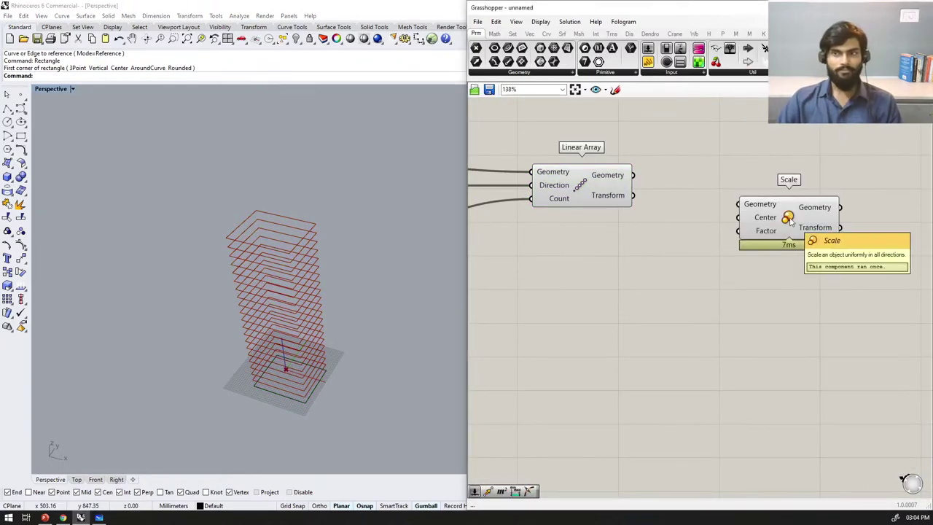
left_click_drag(790, 221, 800, 207)
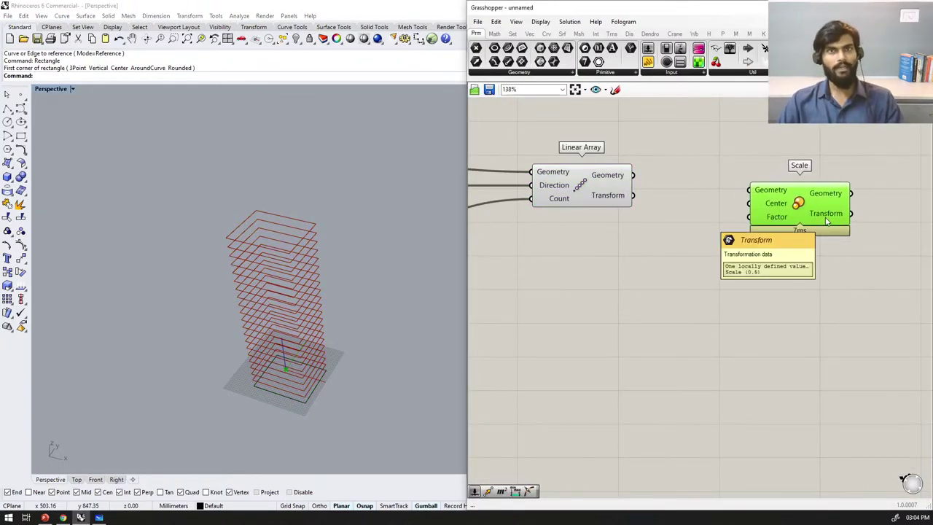
Step: Examine the Scale component's inputs against Linear Array's output and move Scale farther away from Linear Array
scroll(818, 200, "up", 1)
scroll(815, 196, "up", 1)
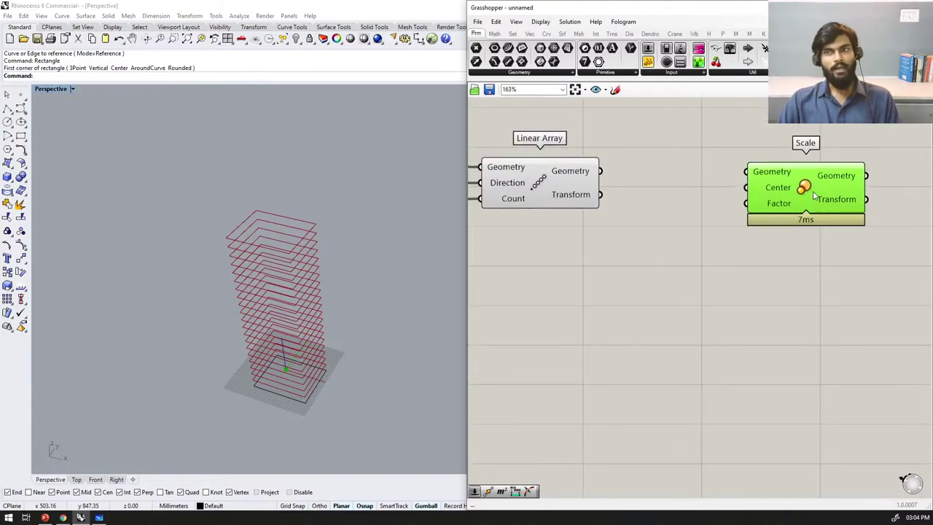
right_click_drag(693, 176, 695, 206)
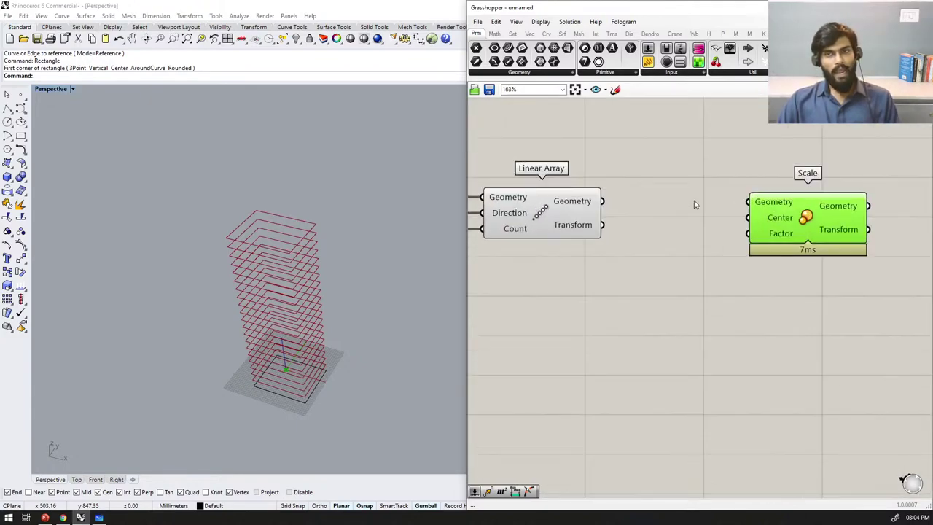
scroll(695, 207, "up", 1)
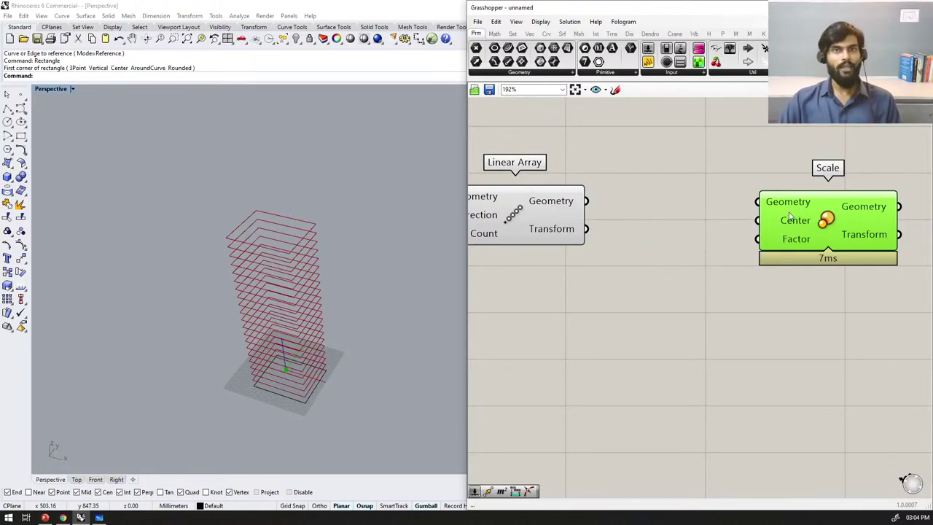
scroll(790, 215, "down", 4)
scroll(693, 211, "up", 3)
left_click_drag(673, 209, 669, 210)
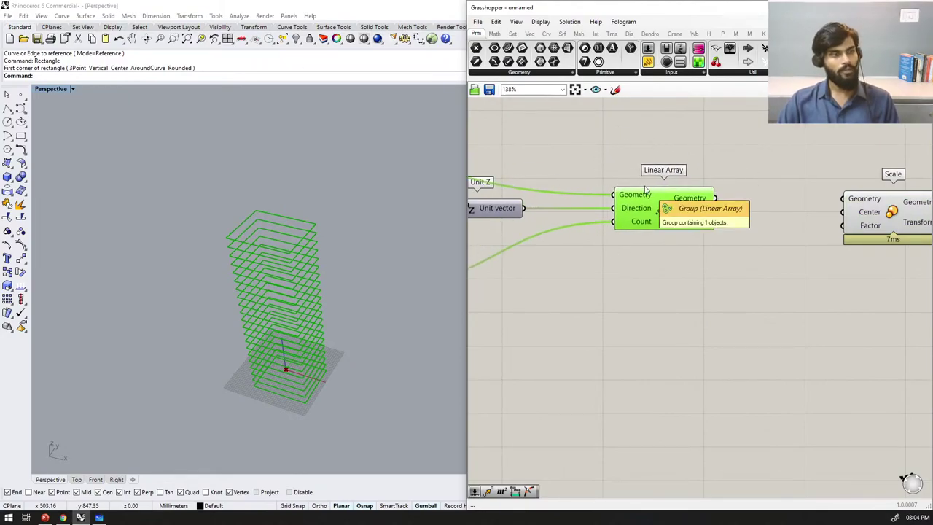
scroll(646, 196, "down", 4)
scroll(756, 214, "up", 3)
left_click_drag(773, 220, 804, 218)
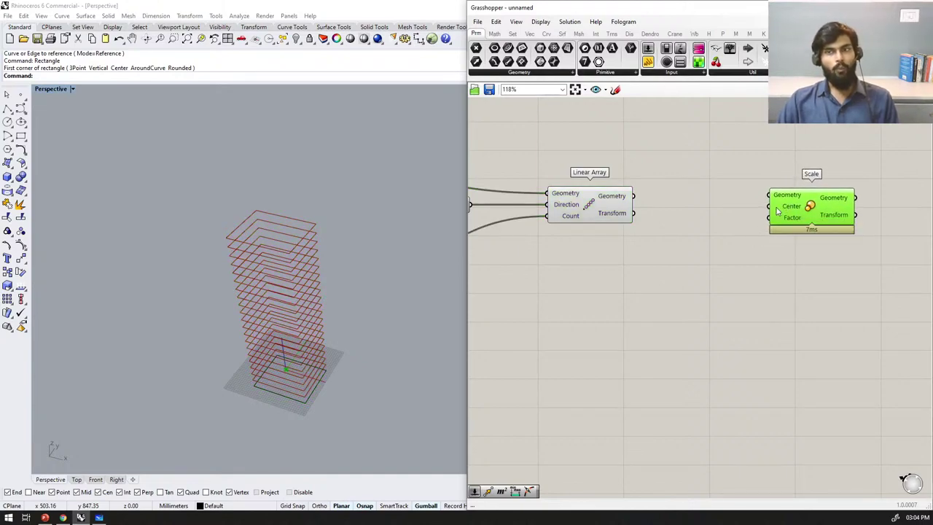
Step: Move Scale farther from Linear Array to widen the gap between them, and view the floor stack from other angles in the Perspective viewport
mouse_move(778, 211)
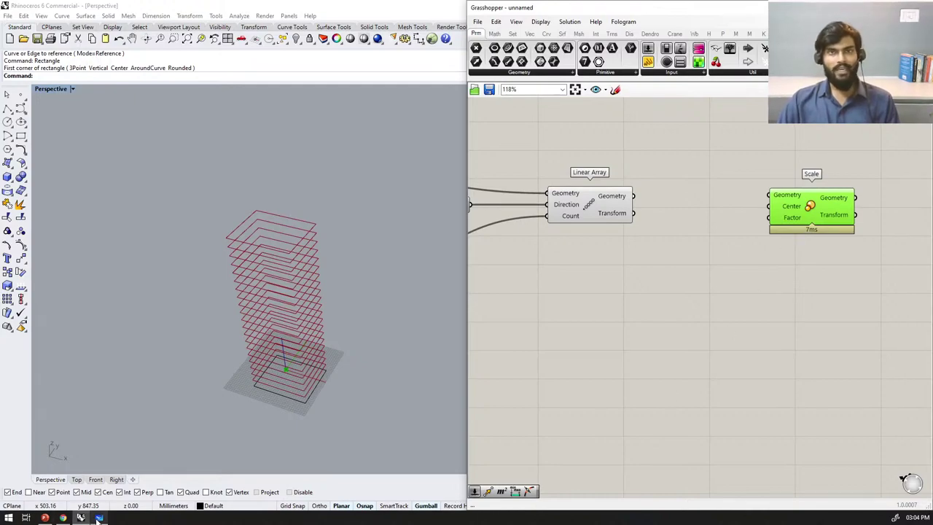
mouse_move(104, 518)
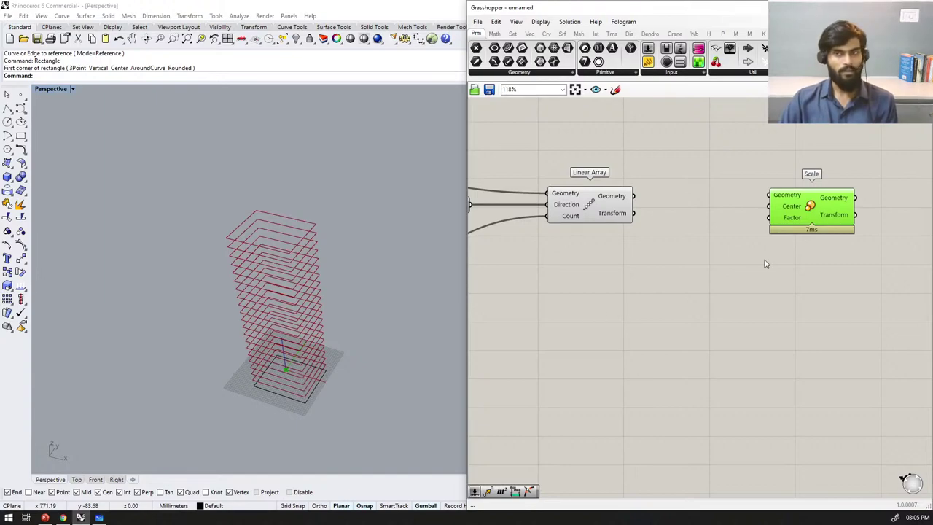
scroll(783, 215, "up", 2)
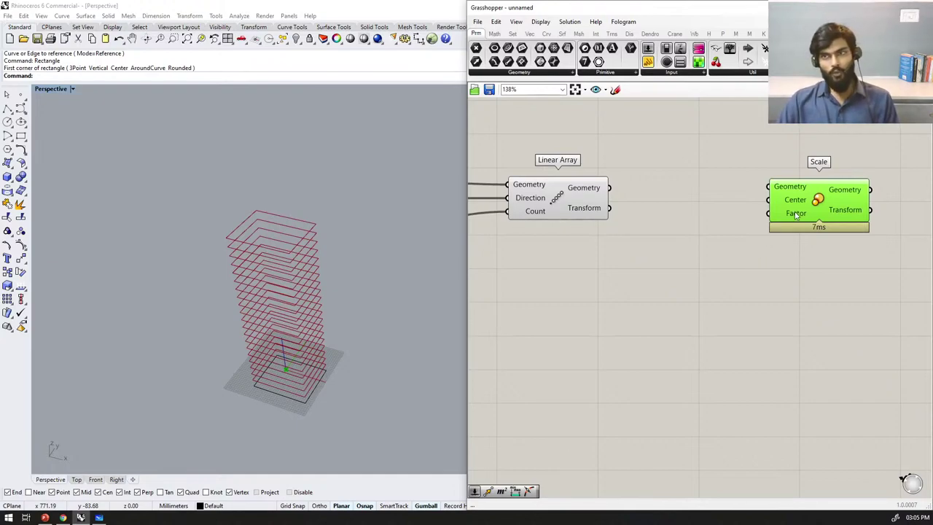
left_click_drag(796, 214, 873, 221)
right_click_drag(361, 264, 369, 231)
right_click_drag(240, 237, 262, 194)
right_click_drag(306, 268, 309, 226)
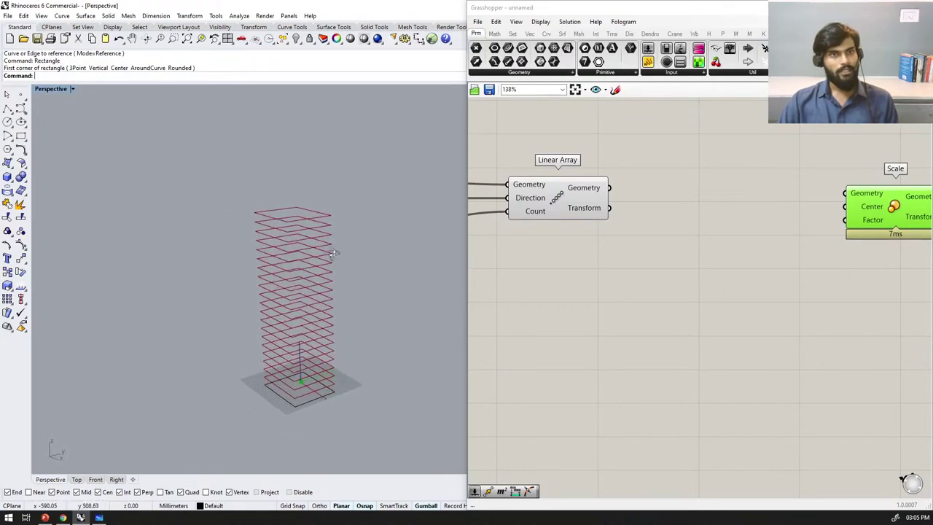
right_click_drag(267, 202, 283, 194)
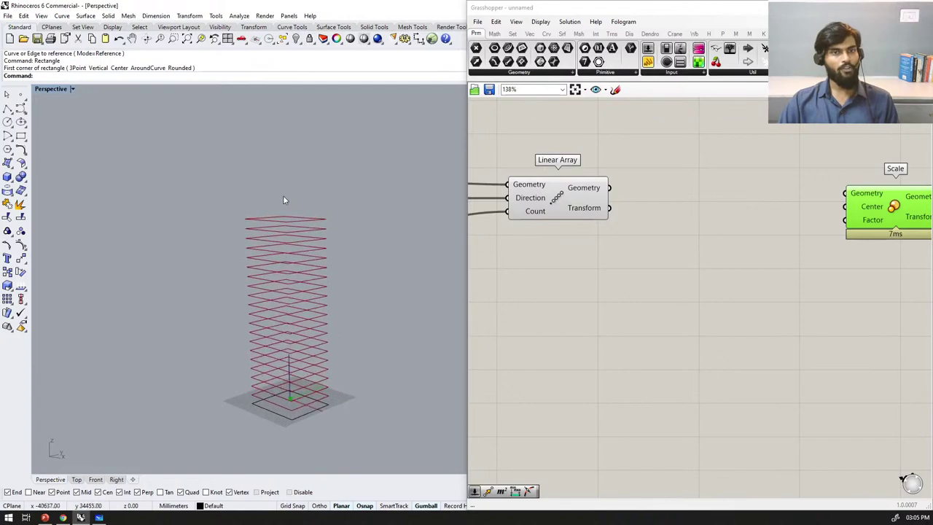
Step: Add an Area component between Linear Array and Scale, and feed it Linear Array's Geometry output
scroll(629, 226, "down", 5)
scroll(660, 182, "up", 4)
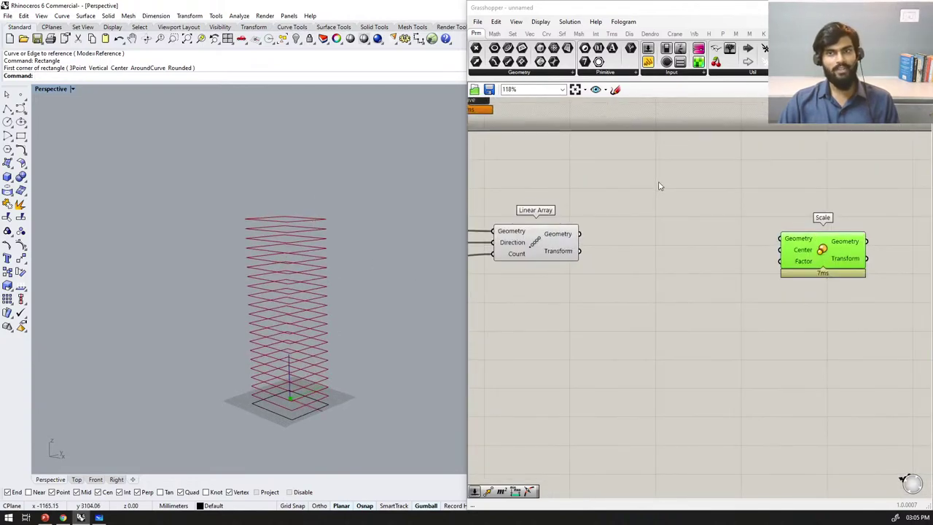
double_click(660, 182)
type("area")
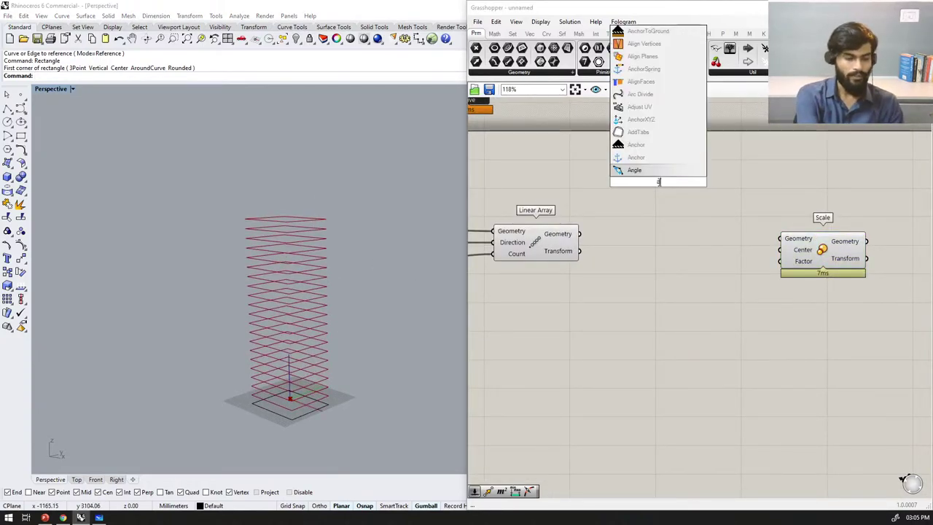
key("Return")
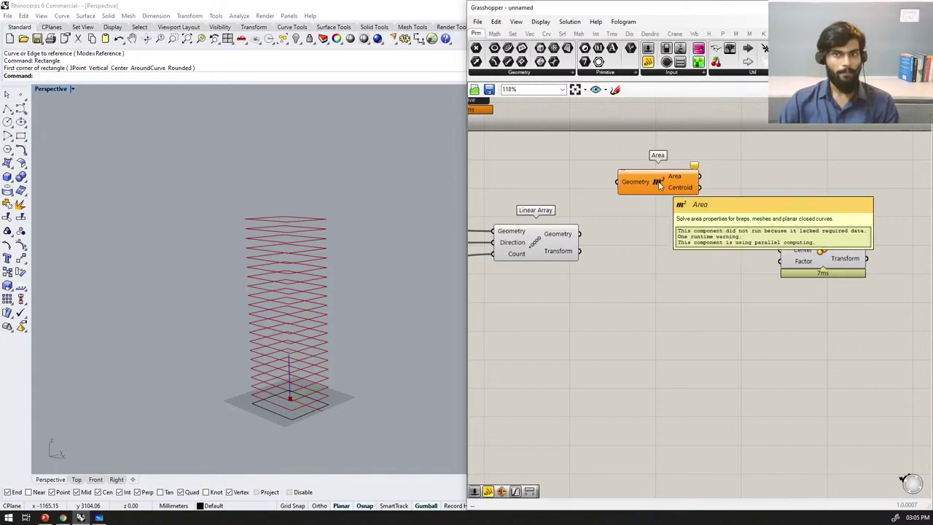
left_click(552, 247)
left_click_drag(580, 234, 618, 182)
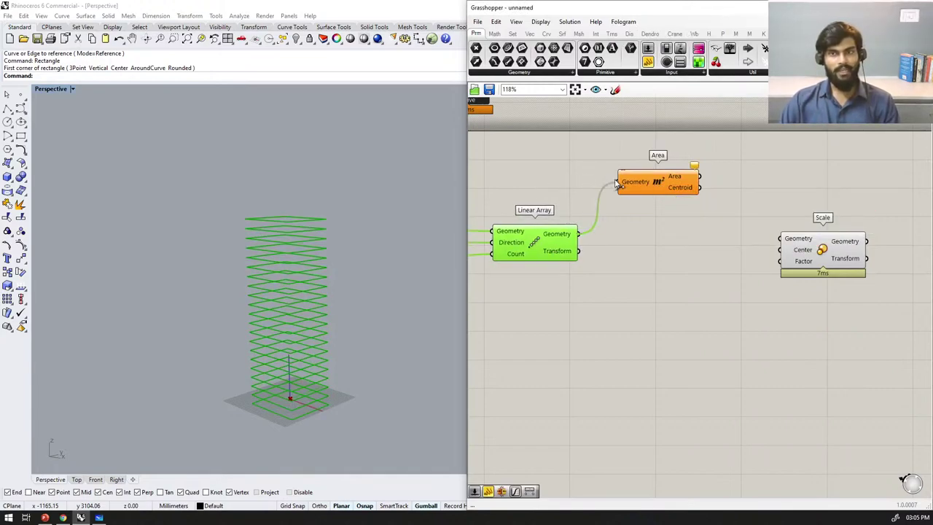
scroll(700, 186, "up", 6)
scroll(618, 212, "down", 4)
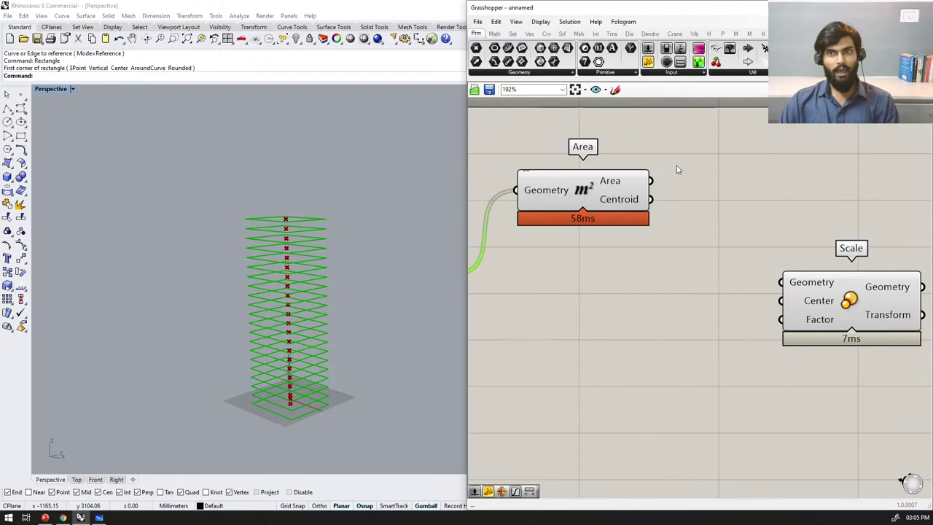
Step: Attach a temporary, enlarged Panel to Area's Area output and compare its list with the floor outlines in the Perspective viewport
left_click_drag(648, 62, 732, 186)
left_click_drag(651, 181, 659, 184)
left_click_drag(708, 215, 715, 420)
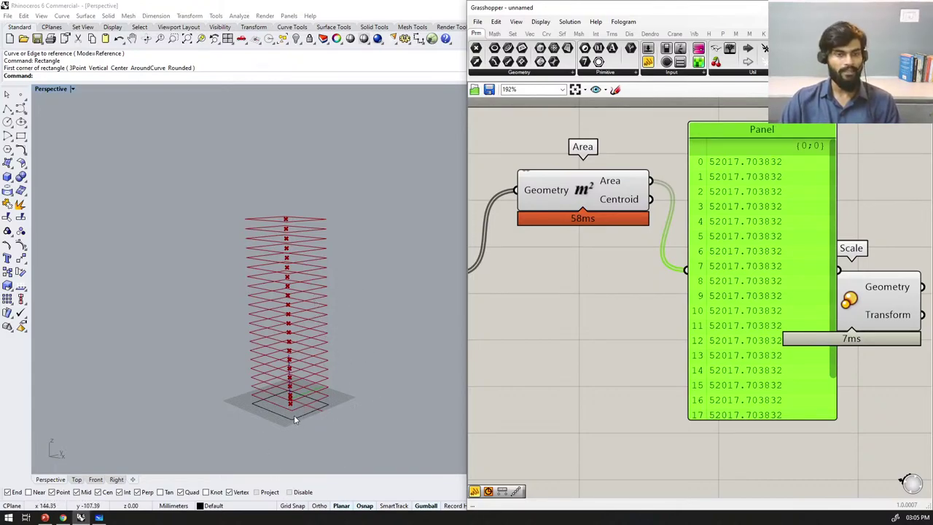
right_click_drag(329, 398, 341, 415)
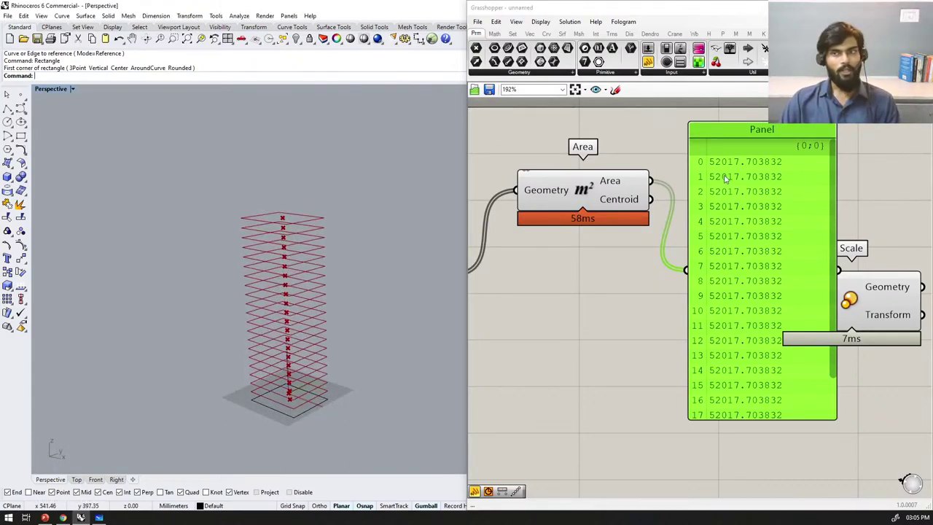
Step: Feed the Panel from Area's Centroid output instead and examine the centroid coordinates against the floor centre points in the viewport
left_click_drag(654, 203, 685, 270)
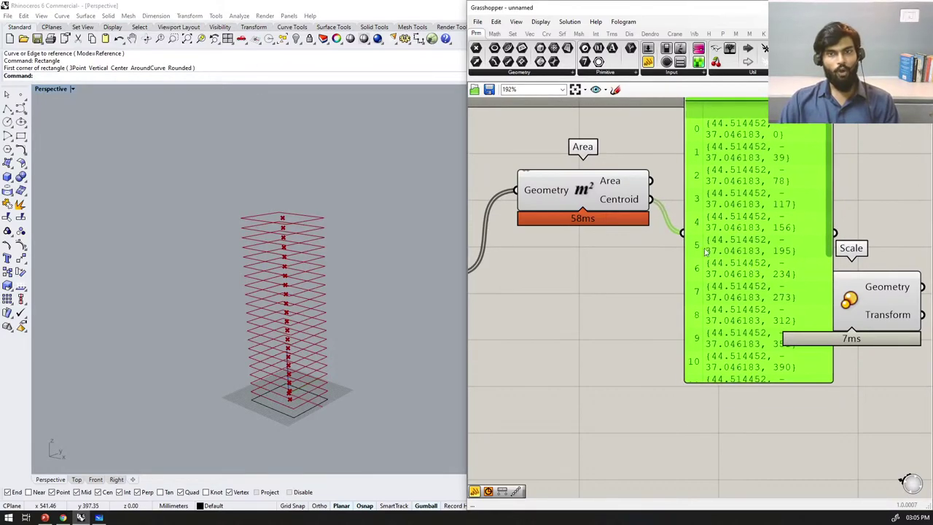
scroll(735, 262, "down", 3)
scroll(758, 219, "up", 3)
left_click(346, 217)
right_click_drag(346, 217, 291, 216)
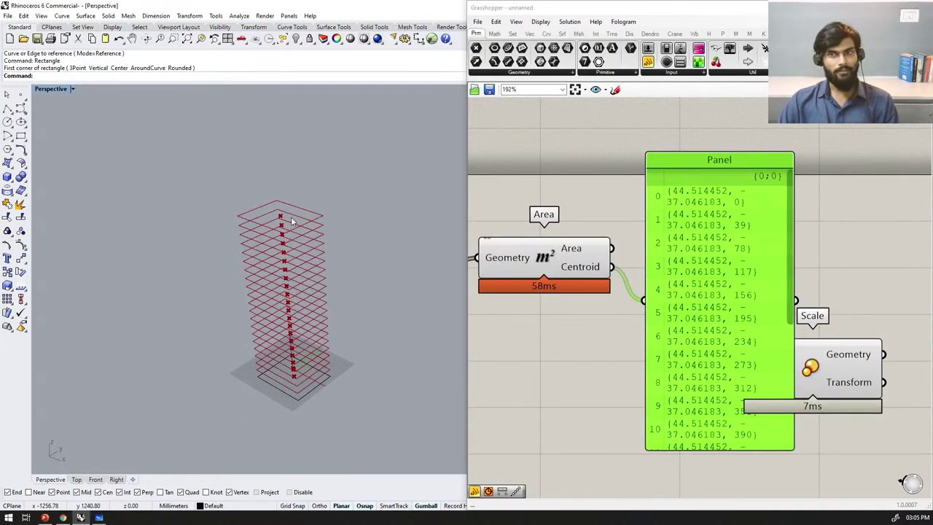
scroll(751, 237, "down", 4)
scroll(700, 211, "up", 6)
scroll(686, 196, "down", 2)
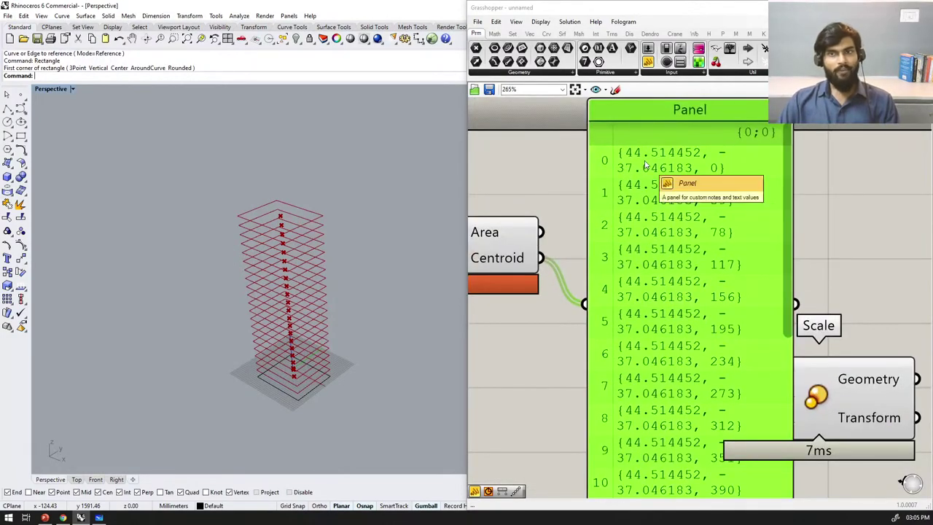
scroll(642, 172, "down", 2)
scroll(636, 171, "up", 2)
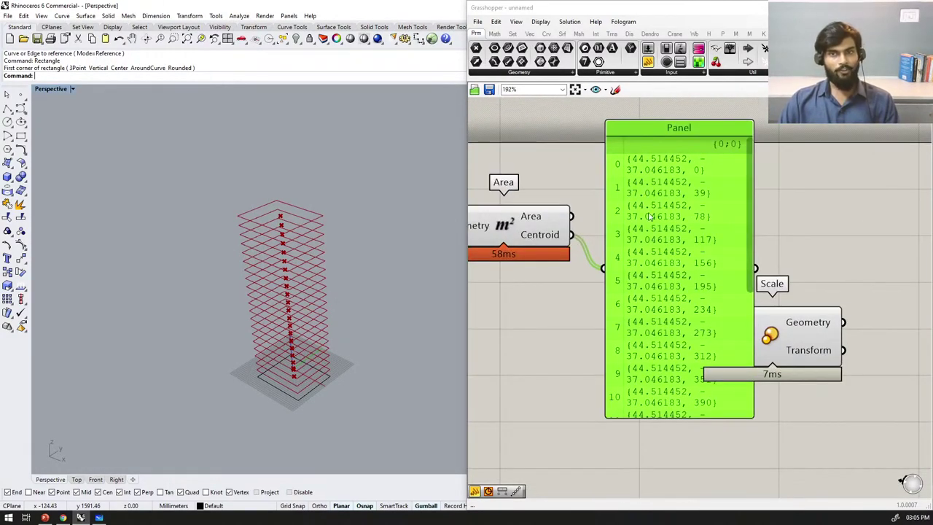
scroll(639, 162, "up", 2)
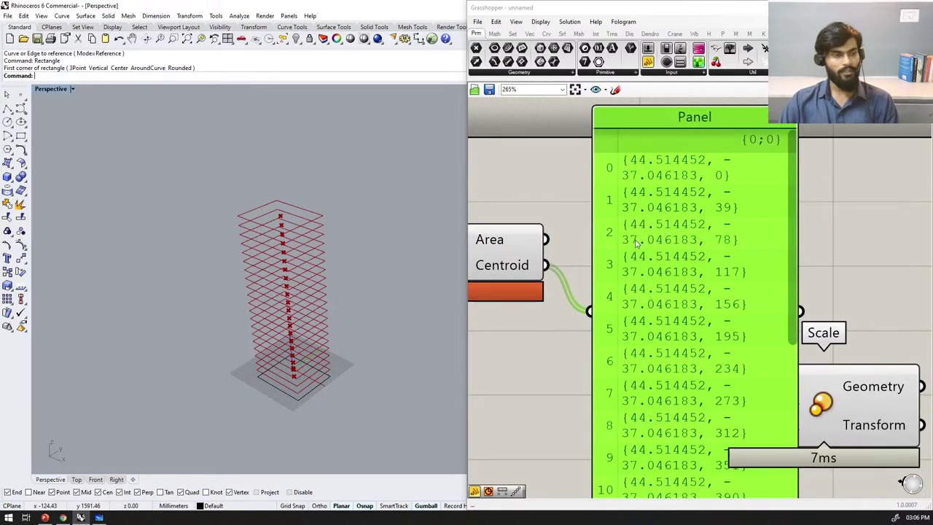
scroll(637, 243, "down", 1)
scroll(733, 198, "up", 2)
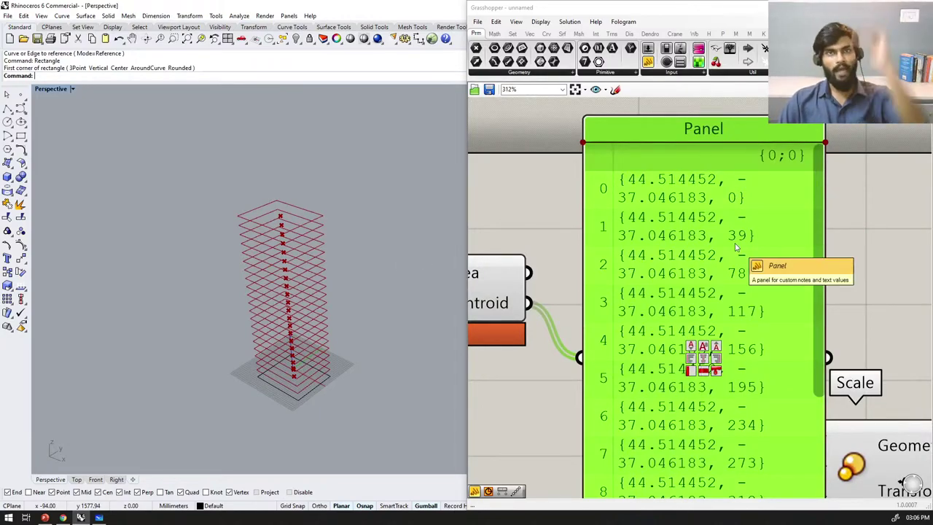
scroll(737, 248, "down", 4)
scroll(766, 267, "up", 2)
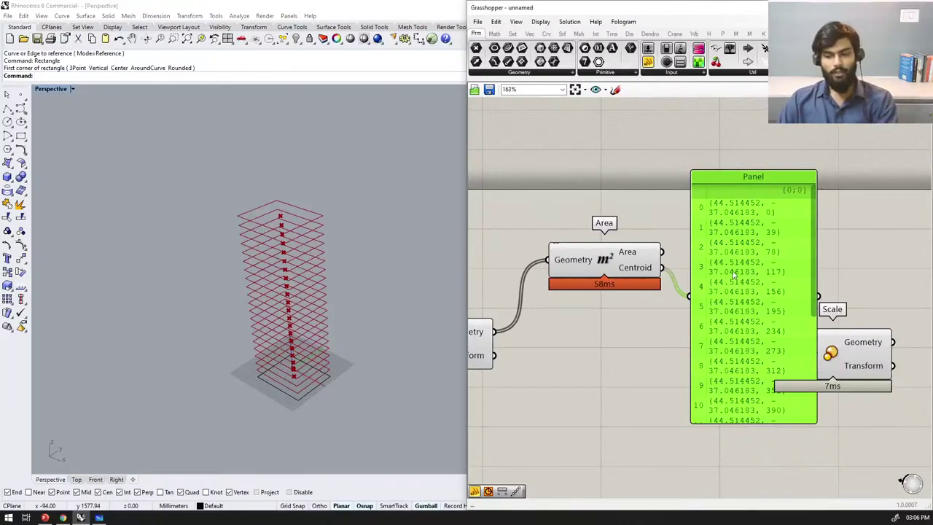
Step: Remove the Panel and connect Area's Centroid to Scale's Center and Linear Array's Geometry to Scale's Geometry
left_click_drag(661, 268, 775, 355)
left_click(780, 355)
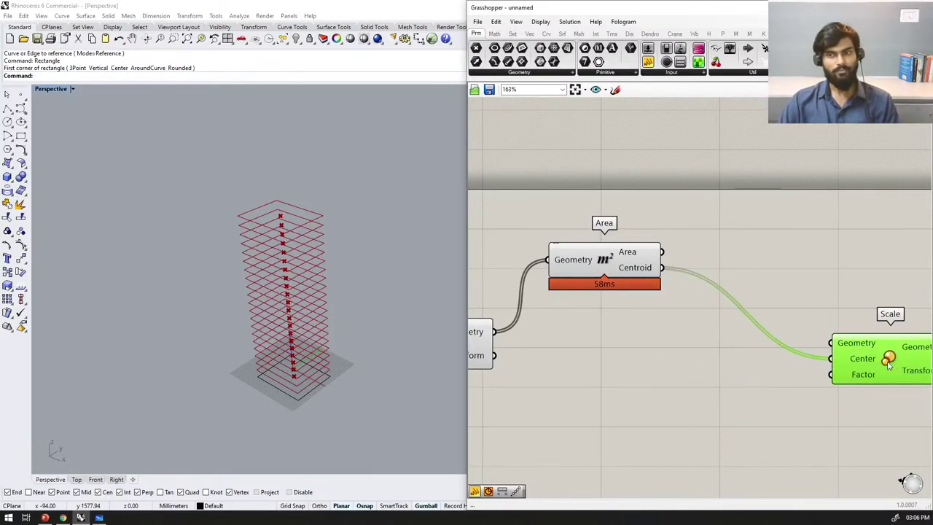
scroll(661, 315, "down", 3)
left_click_drag(660, 320, 863, 321)
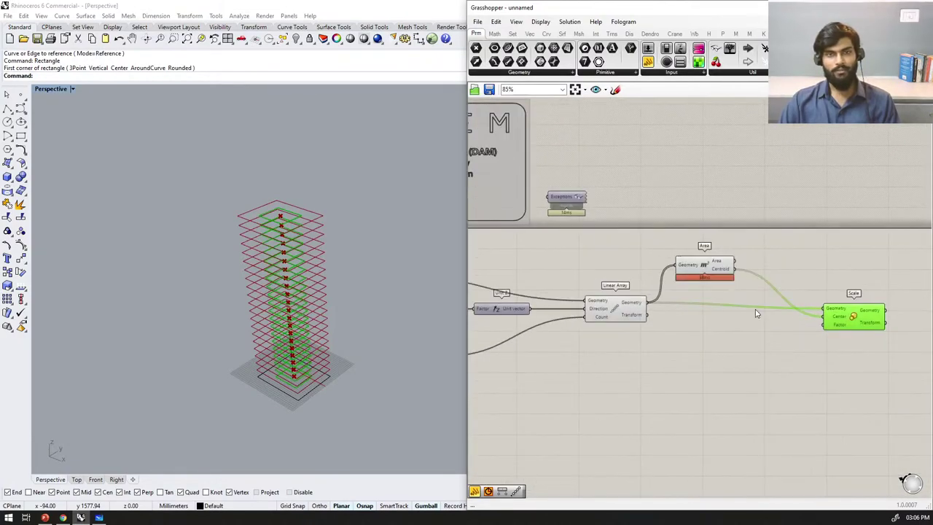
scroll(688, 300, "down", 3)
scroll(754, 323, "up", 2)
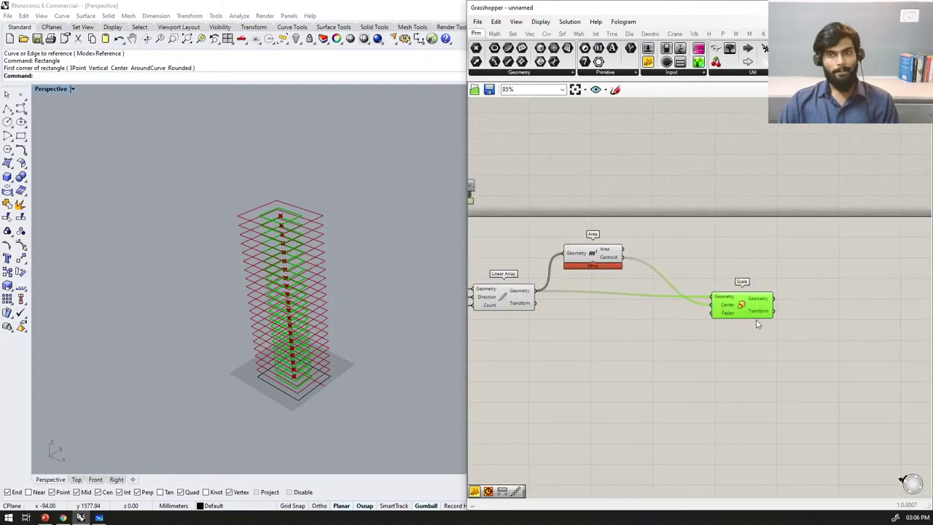
double_click(640, 386)
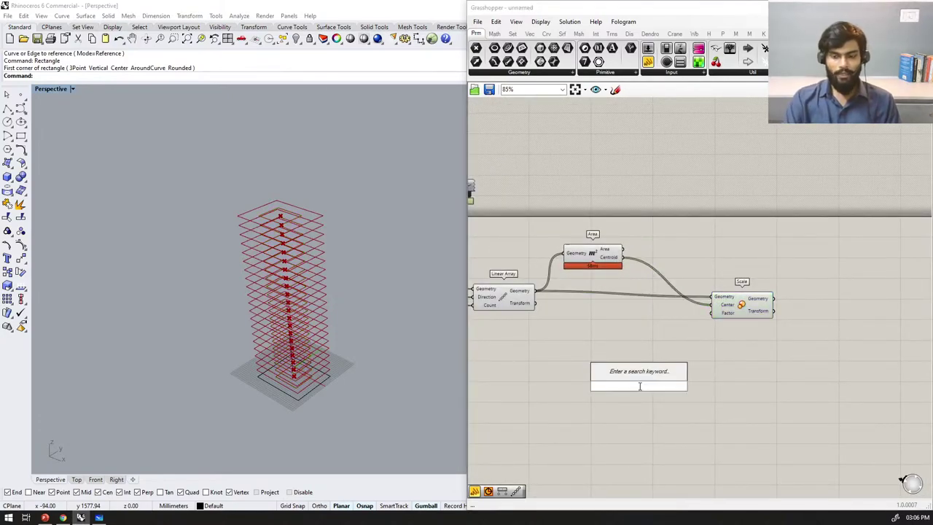
type("0")
key("Return")
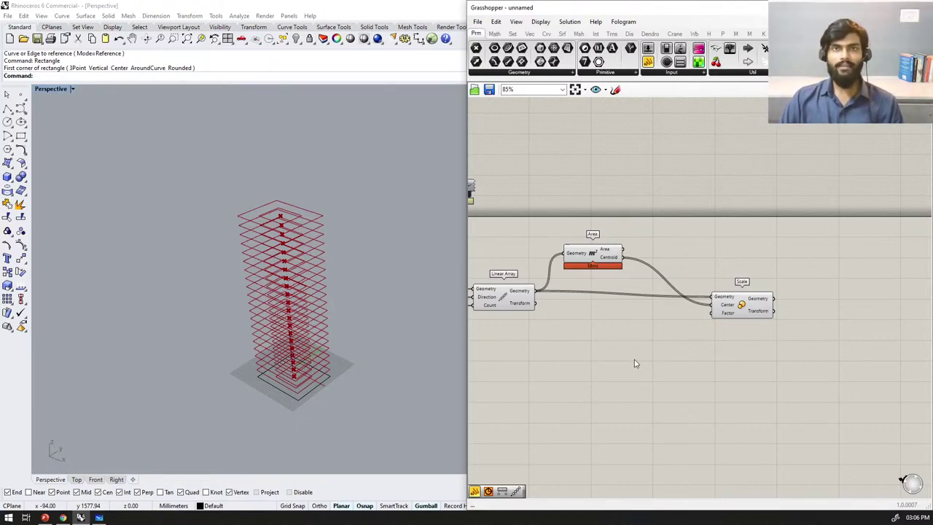
Step: Add a Number Slider with value 0.2 below Area and connect it to Scale's Factor input
double_click(611, 341)
type("0.2")
key("Return")
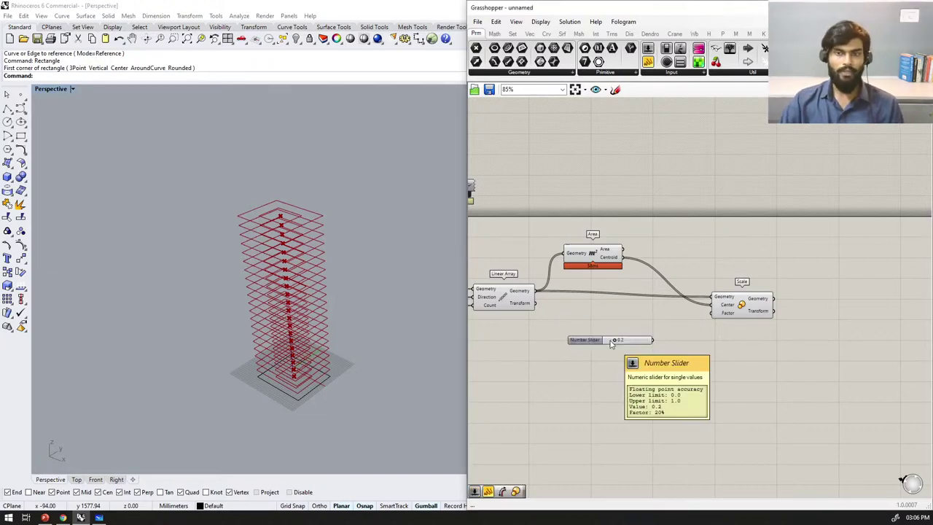
scroll(649, 336, "up", 2)
left_click_drag(658, 337, 738, 300)
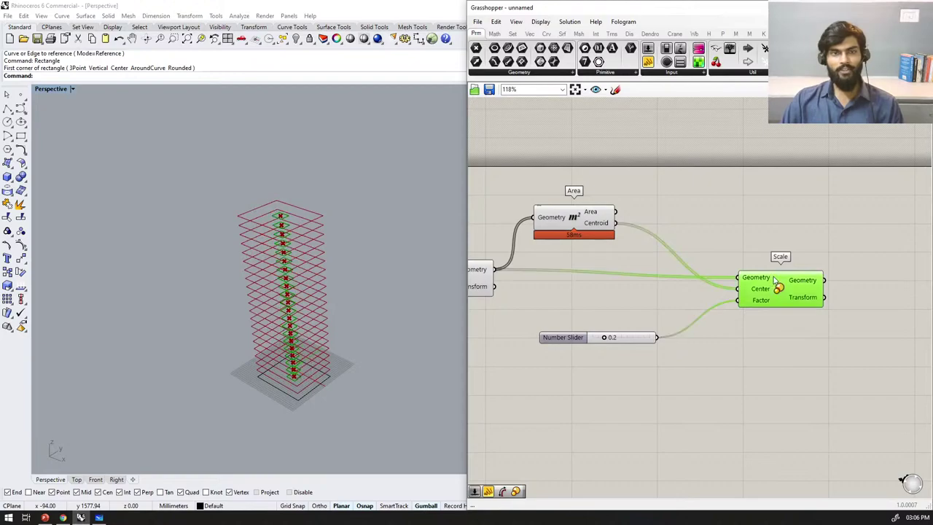
Step: Set the scale factor slider to 0.7 while viewing the scaled floor outlines up close in the Perspective viewport
right_click_drag(328, 174, 346, 157)
scroll(295, 197, "up", 4)
scroll(603, 369, "up", 4)
left_click_drag(616, 342, 663, 376)
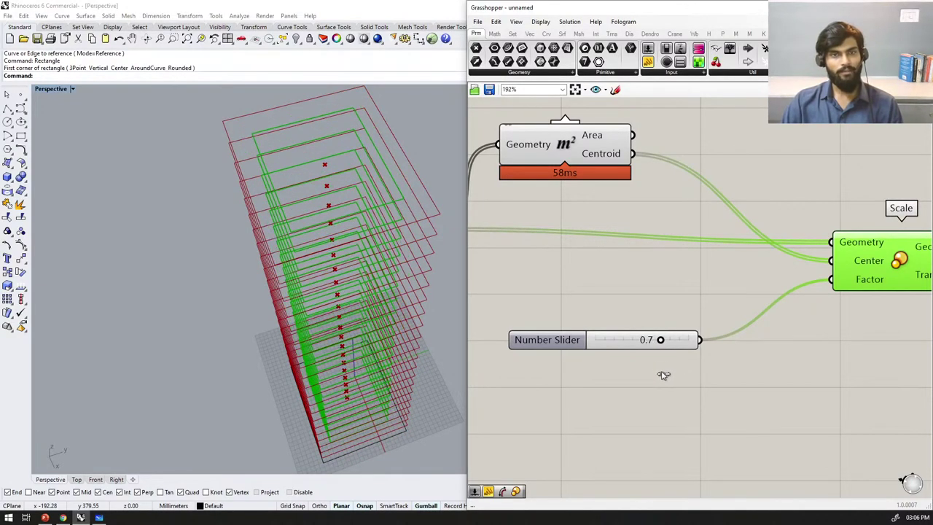
Step: Examine the scaled floor outlines in the Perspective viewport and review the script from the Curve parameter through to the Scale component
scroll(709, 343, "down", 8)
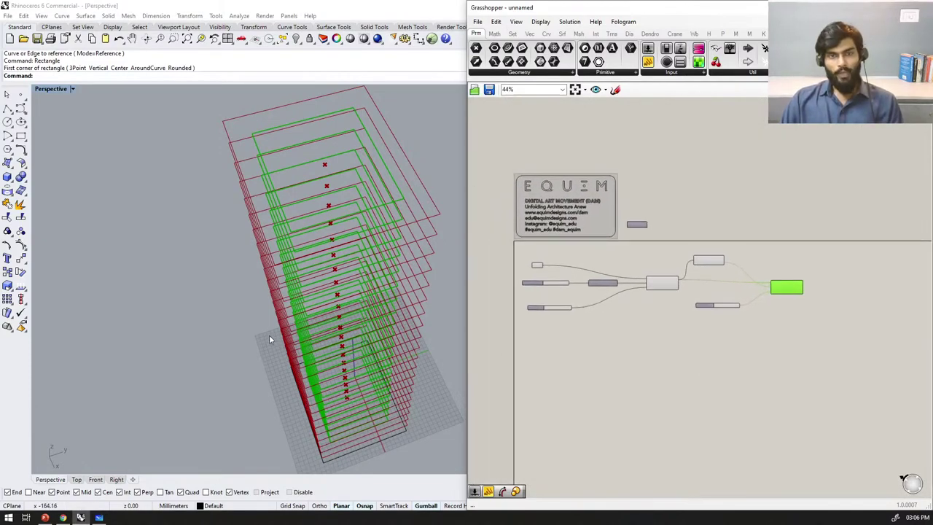
right_click_drag(271, 340, 321, 272)
scroll(822, 292, "up", 4)
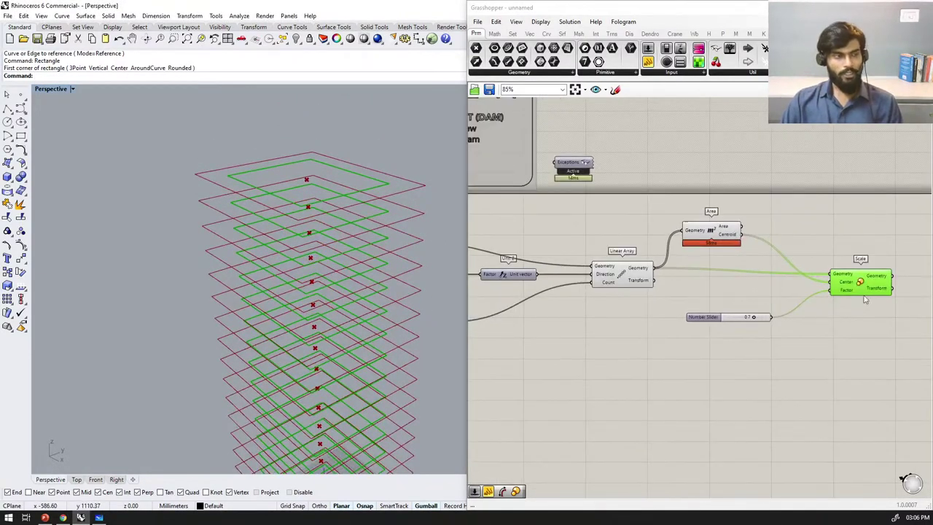
scroll(841, 324, "down", 5)
scroll(780, 315, "up", 6)
scroll(785, 309, "down", 3)
scroll(785, 309, "up", 1)
scroll(747, 318, "up", 3)
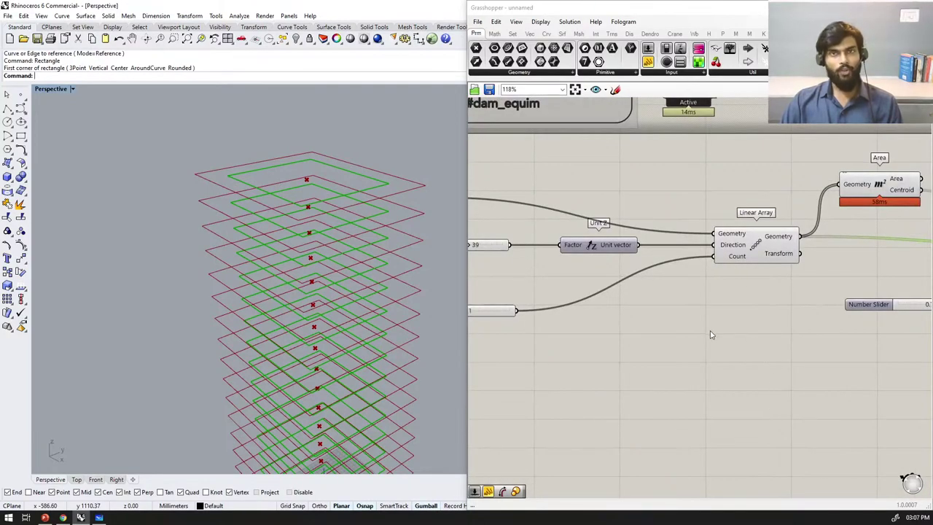
scroll(689, 321, "down", 3)
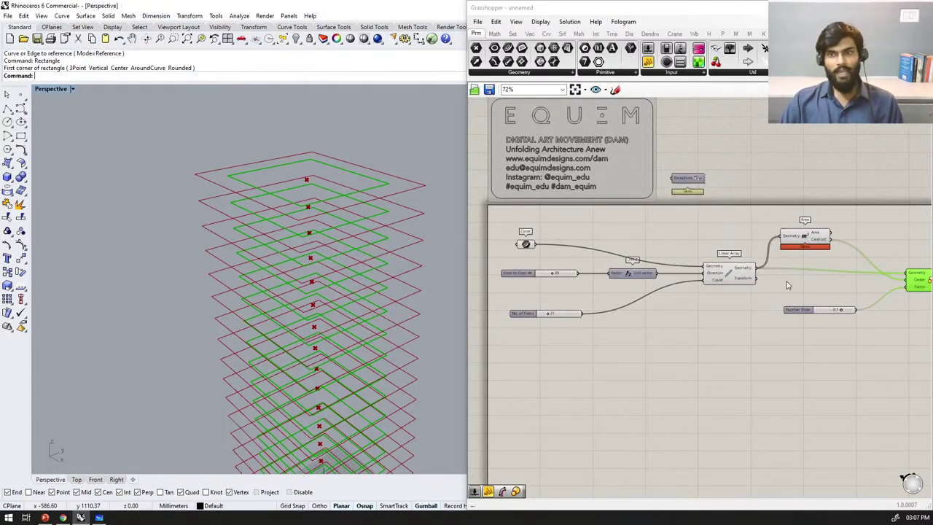
scroll(831, 258, "up", 2)
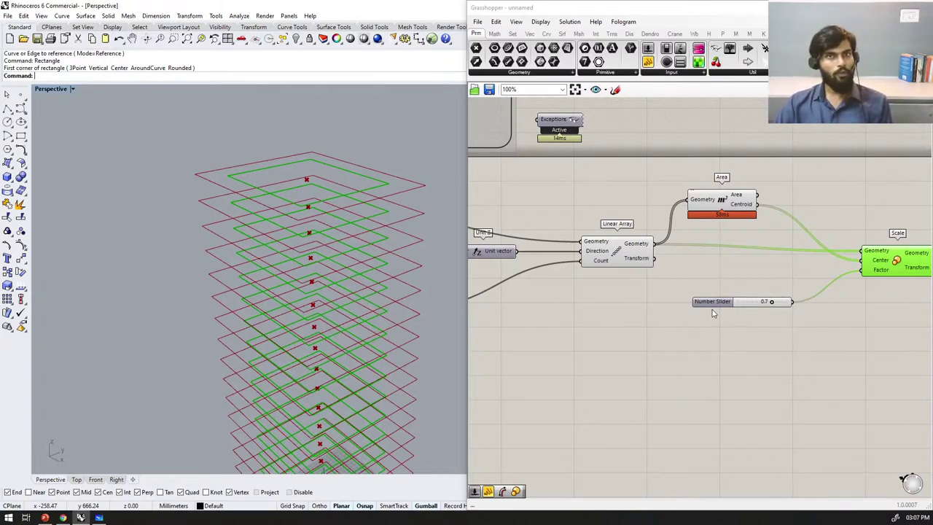
scroll(744, 320, "down", 2)
scroll(746, 322, "up", 2)
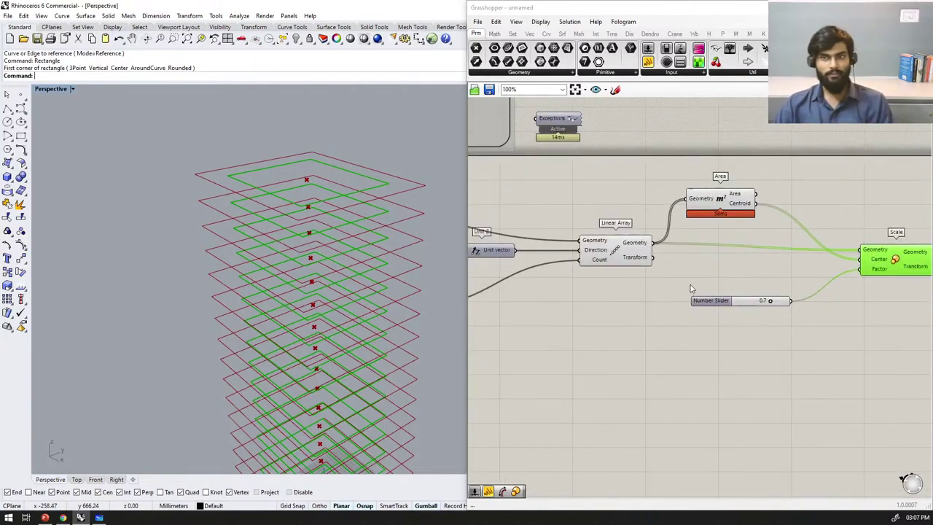
scroll(875, 275, "down", 2)
scroll(864, 269, "up", 2)
scroll(766, 281, "down", 3)
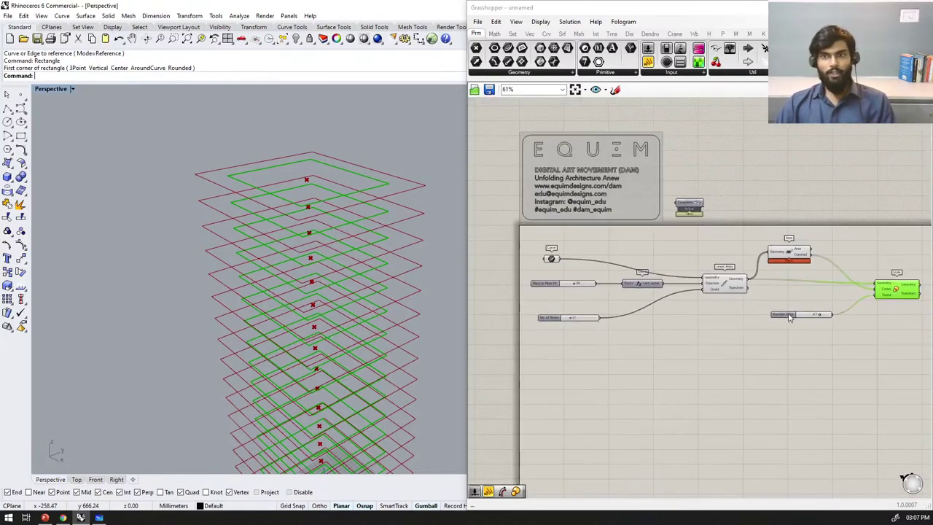
scroll(790, 316, "up", 1)
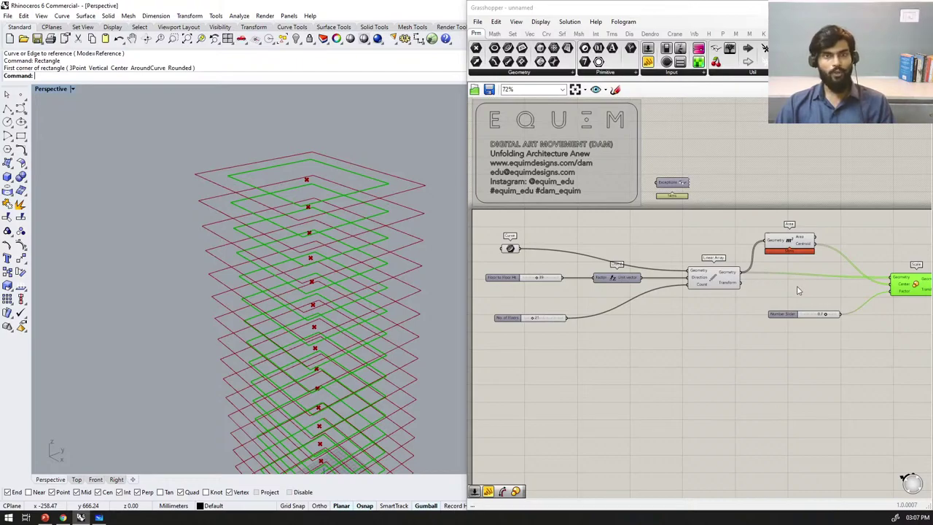
Step: Turn off the preview of the Linear Array component so only the scaled floor outlines are displayed
left_click_drag(713, 275, 713, 274)
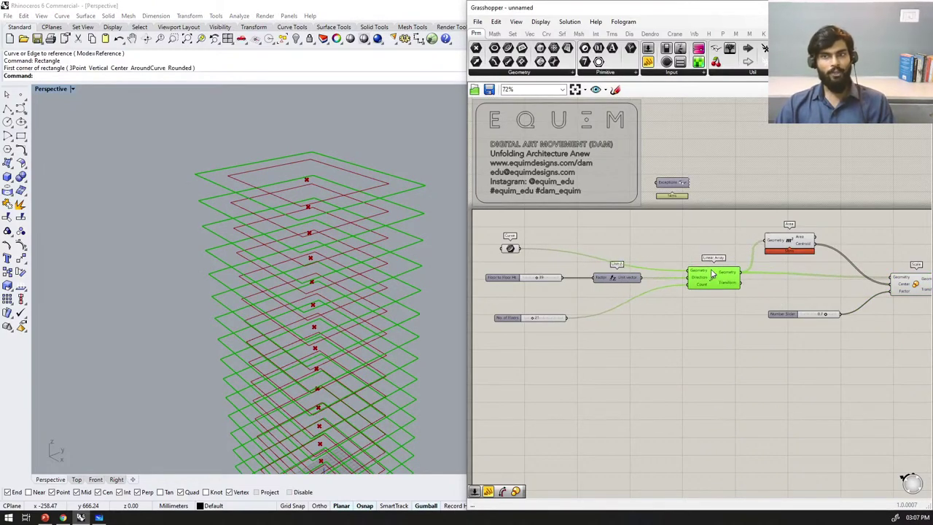
middle_click(713, 275)
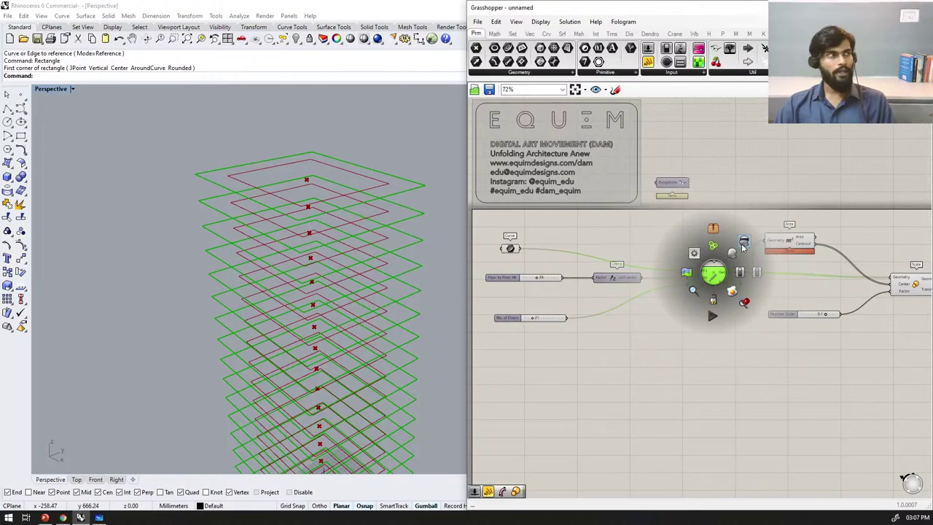
left_click(743, 243)
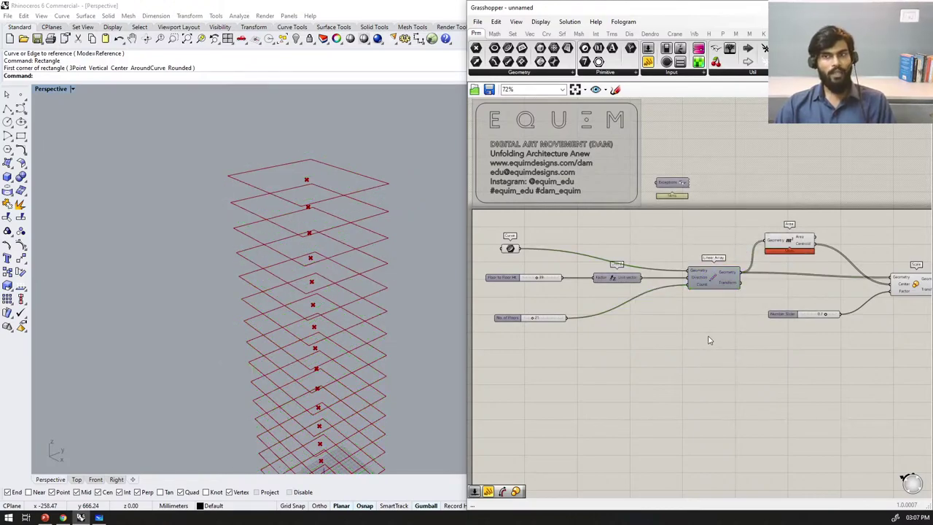
left_click(715, 281)
Step: Set the scale factor slider to 0.8 and examine the floor outlines in the Perspective viewport
right_click_drag(394, 296, 397, 334)
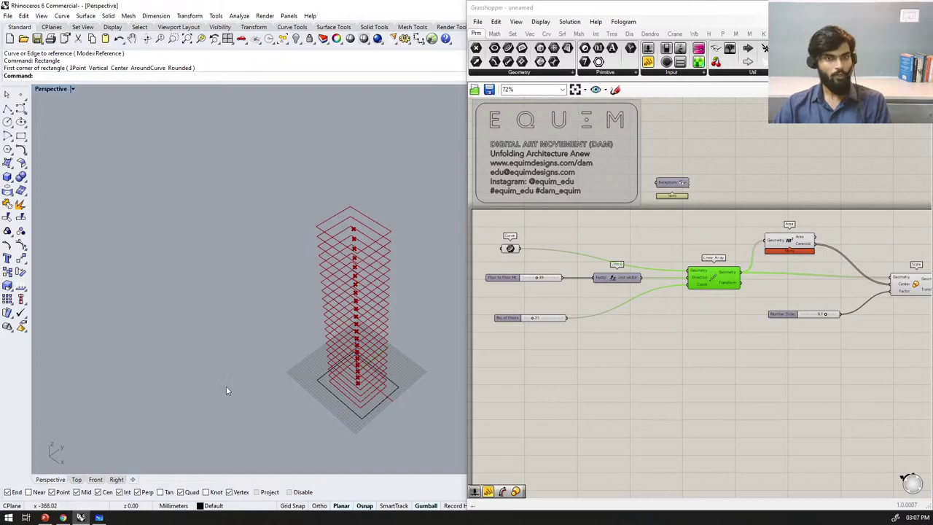
right_click_drag(219, 383, 268, 357)
scroll(620, 293, "down", 3)
scroll(758, 304, "up", 6)
scroll(667, 284, "down", 5)
scroll(669, 287, "up", 3)
left_click_drag(673, 291, 687, 330)
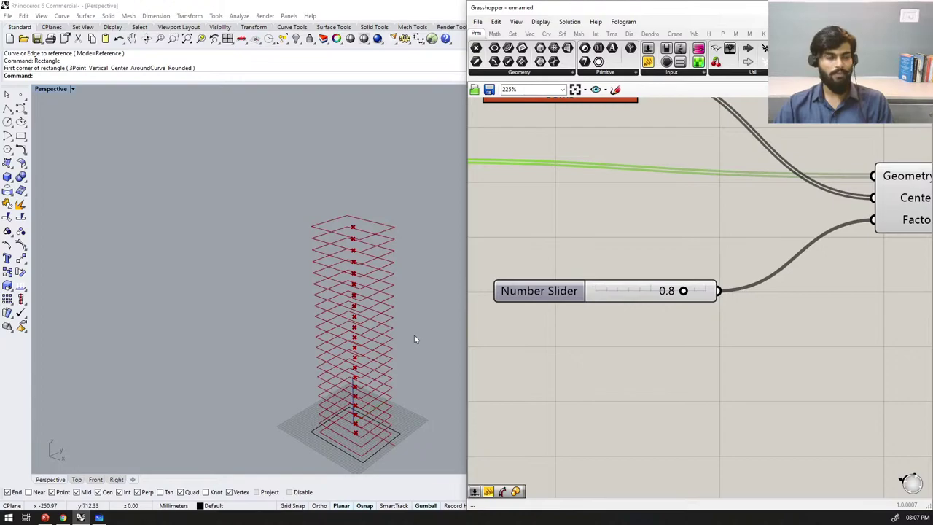
scroll(395, 444, "up", 3)
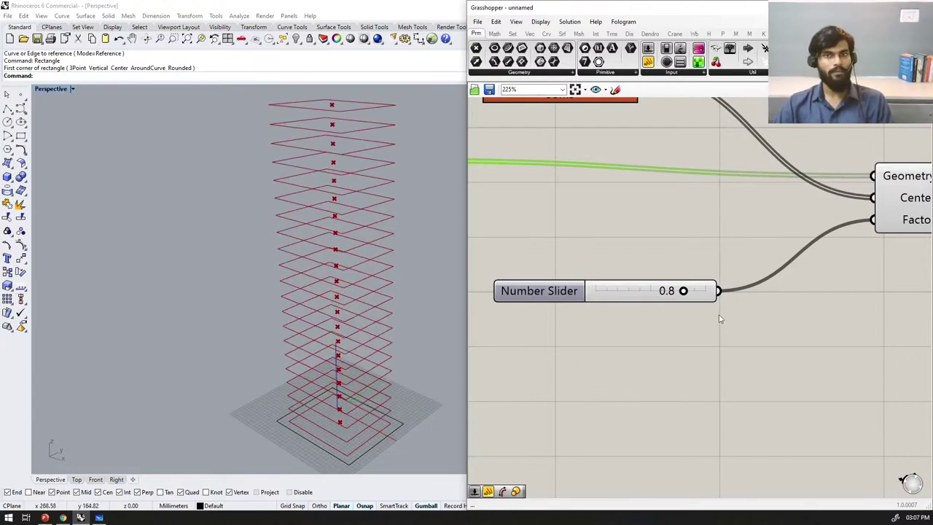
scroll(713, 325, "down", 3)
scroll(719, 312, "up", 2)
Step: Delete the Number Slider that feeds Scale's Factor input
left_click_drag(726, 313, 643, 215)
scroll(656, 291, "down", 4)
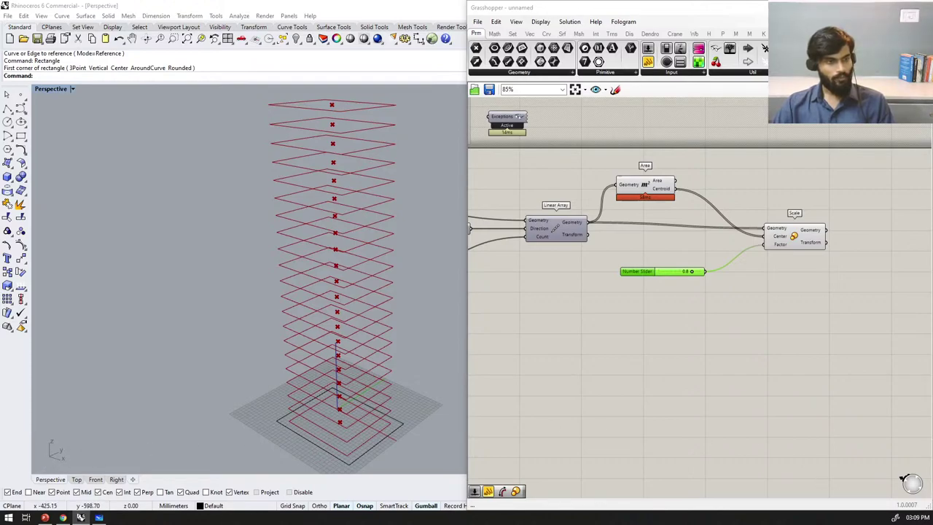
left_click(702, 378)
scroll(710, 319, "down", 2)
scroll(769, 293, "up", 2)
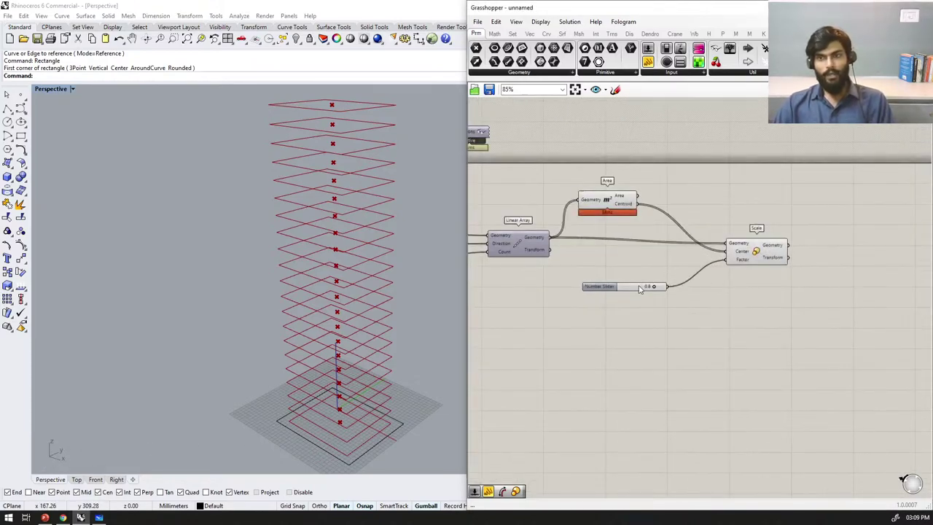
left_click_drag(643, 340, 602, 318)
key("Delete")
scroll(632, 317, "down", 2)
scroll(649, 335, "up", 3)
scroll(650, 335, "down", 2)
scroll(401, 348, "down", 3)
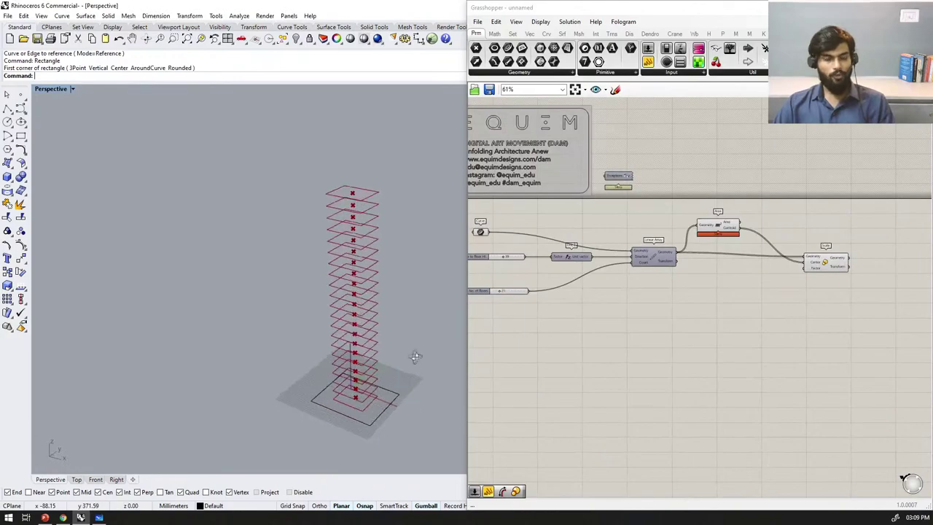
Step: Add a Range component and position it below Linear Array
scroll(370, 325, "up", 3)
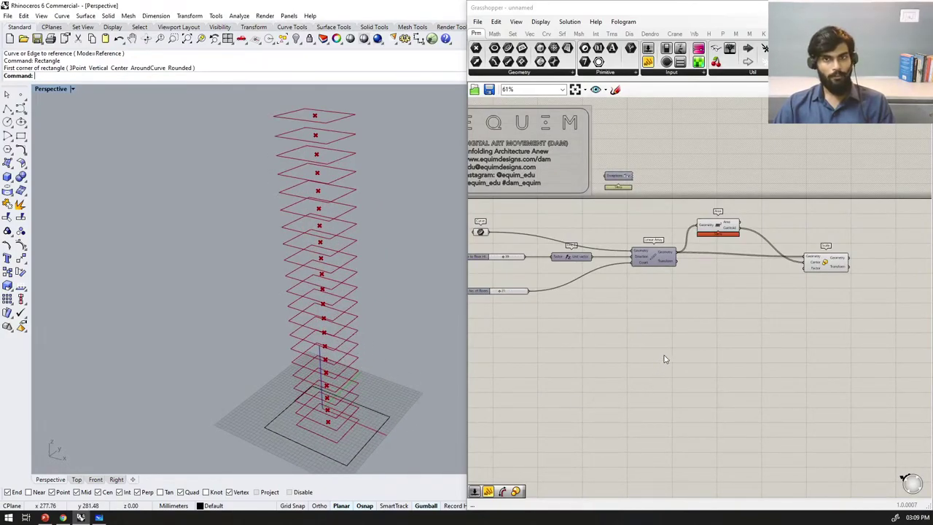
scroll(662, 358, "up", 2)
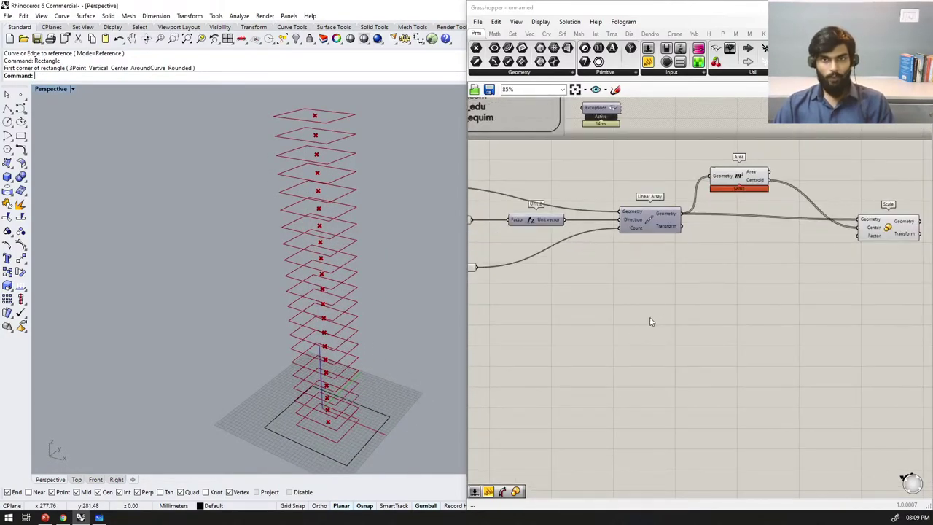
double_click(651, 321)
type("ran")
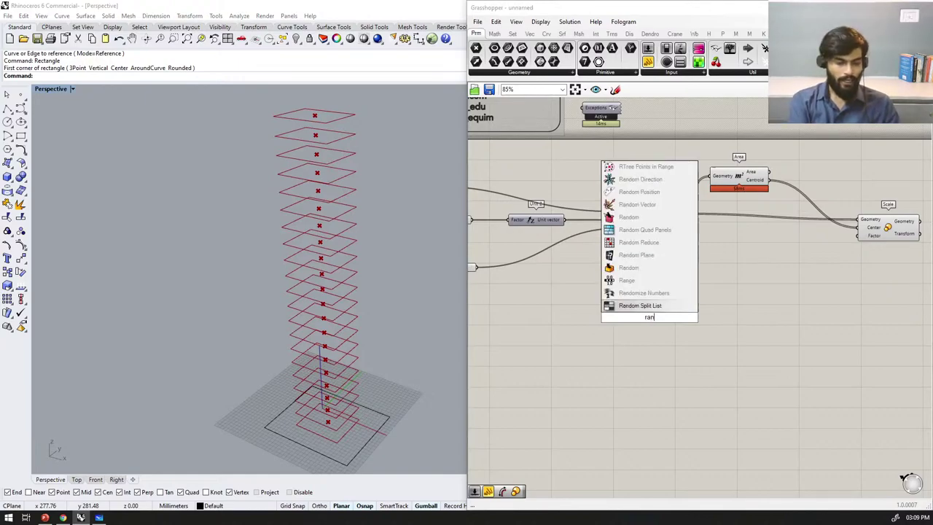
type("ge")
key("Return")
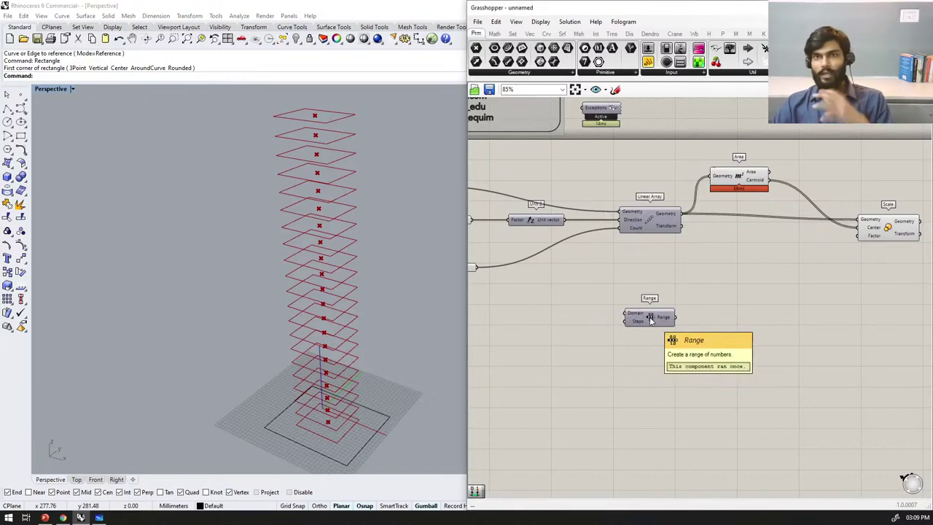
scroll(745, 259, "down", 5)
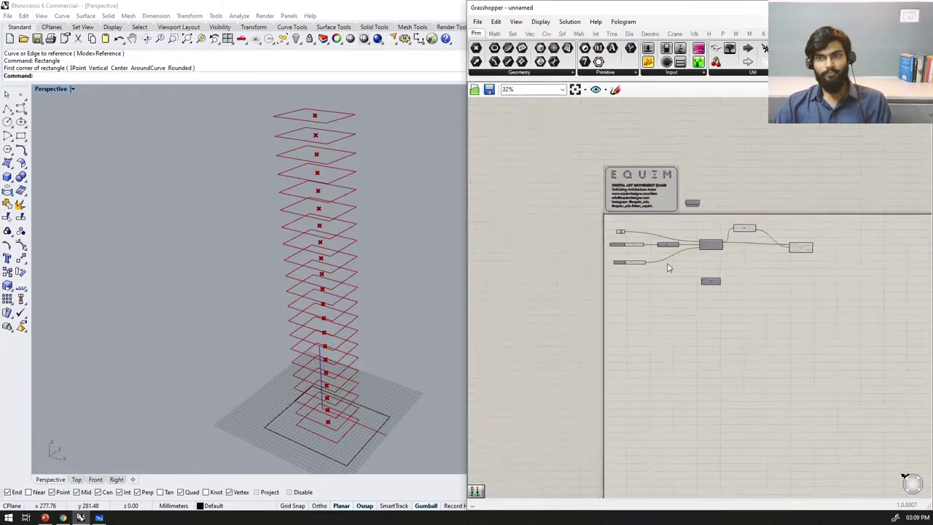
scroll(660, 263, "up", 5)
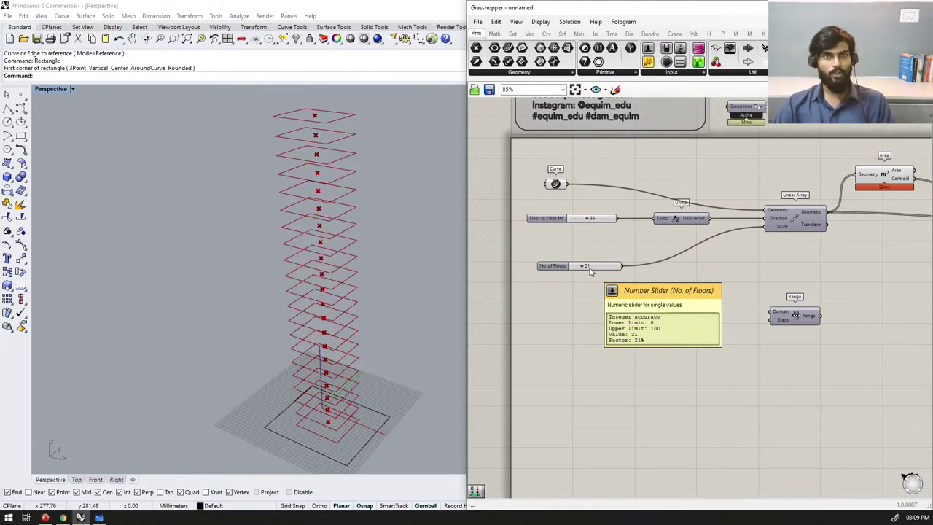
scroll(802, 332, "down", 3)
scroll(900, 239, "up", 2)
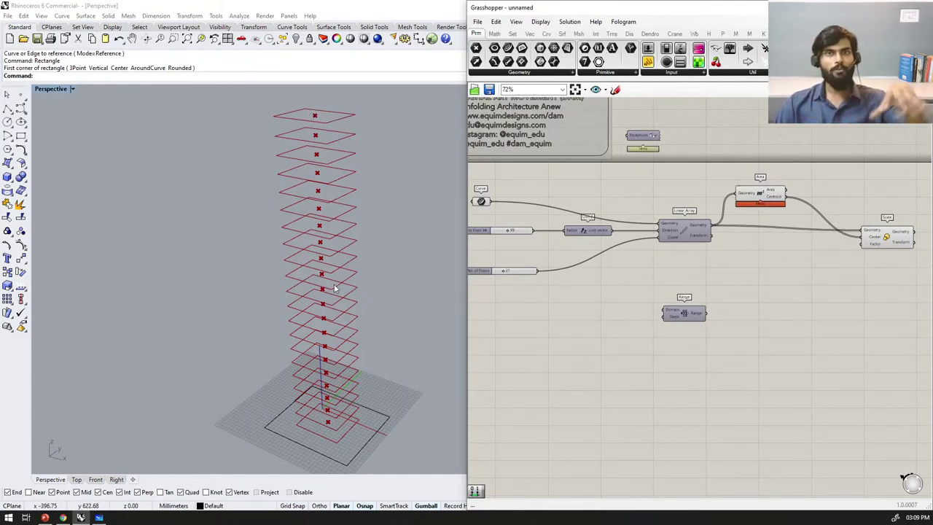
scroll(720, 300, "up", 3)
left_click_drag(719, 299, 697, 286)
scroll(697, 285, "down", 3)
scroll(660, 298, "up", 2)
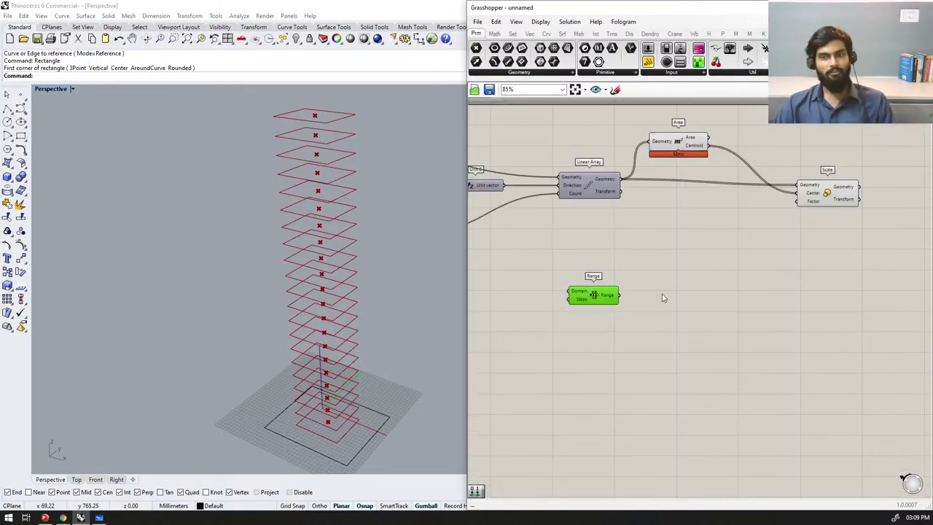
Step: Add a Graph Mapper beside Range, connect Range's output to it, and move Range closer to the mapper
double_click(692, 316)
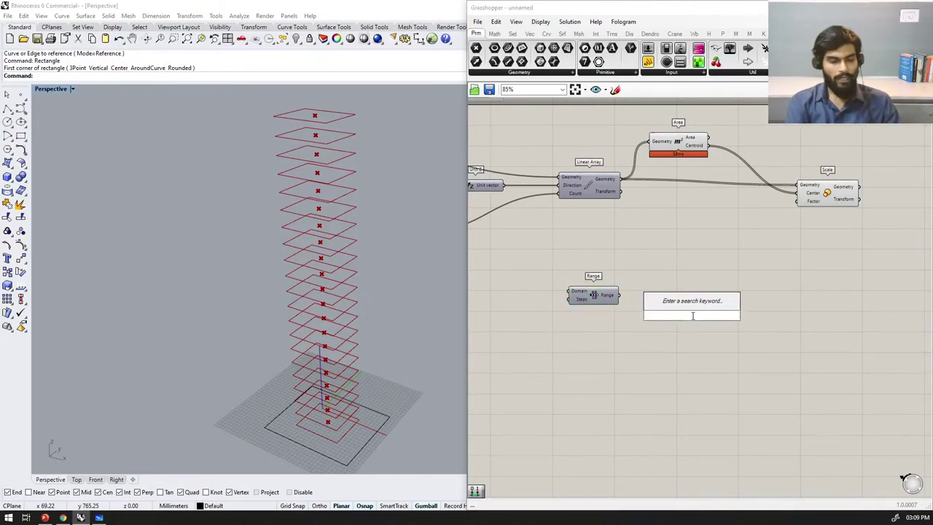
type("graph map")
key("Return")
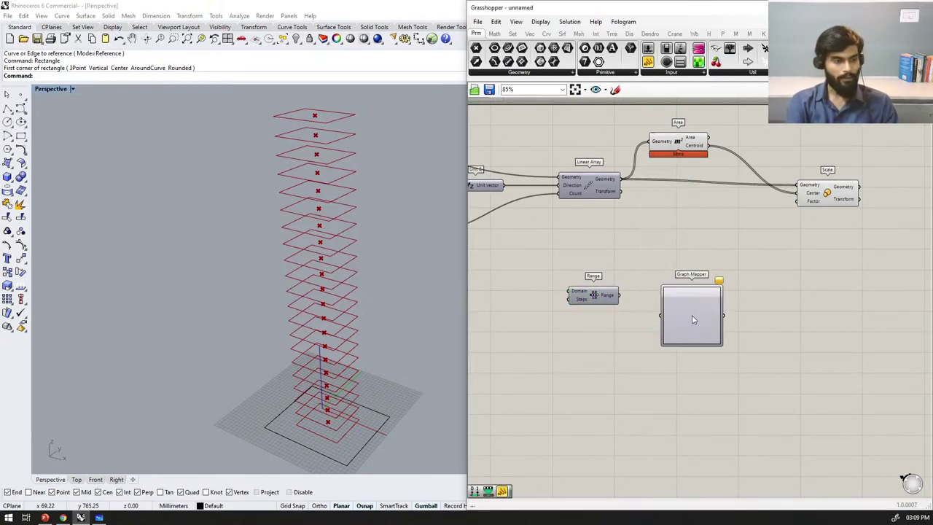
scroll(604, 276, "up", 1)
left_click_drag(615, 309, 671, 324)
left_click_drag(594, 286, 641, 319)
scroll(634, 262, "down", 1)
right_click_drag(635, 263, 711, 266)
scroll(745, 296, "down", 2)
right_click_drag(699, 308, 715, 312)
scroll(715, 311, "up", 4)
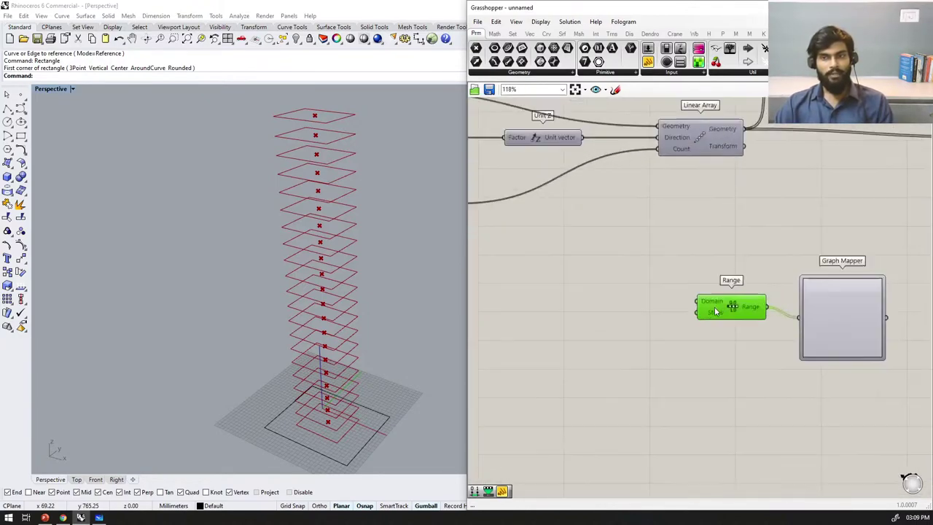
Step: Line Range up with the Graph Mapper, then add a Number Slider with value 10 and connect it to Range's Steps input
scroll(714, 311, "down", 3)
scroll(707, 315, "up", 2)
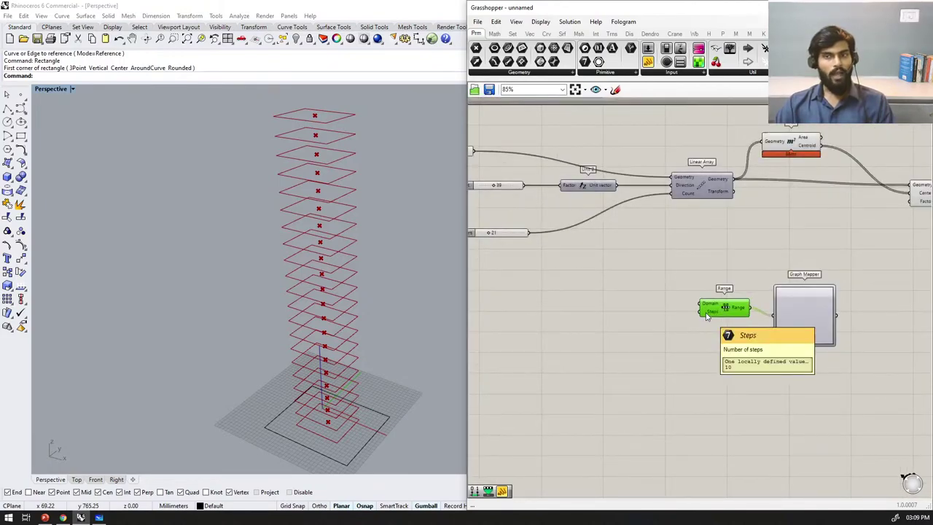
scroll(705, 316, "down", 2)
scroll(613, 270, "up", 2)
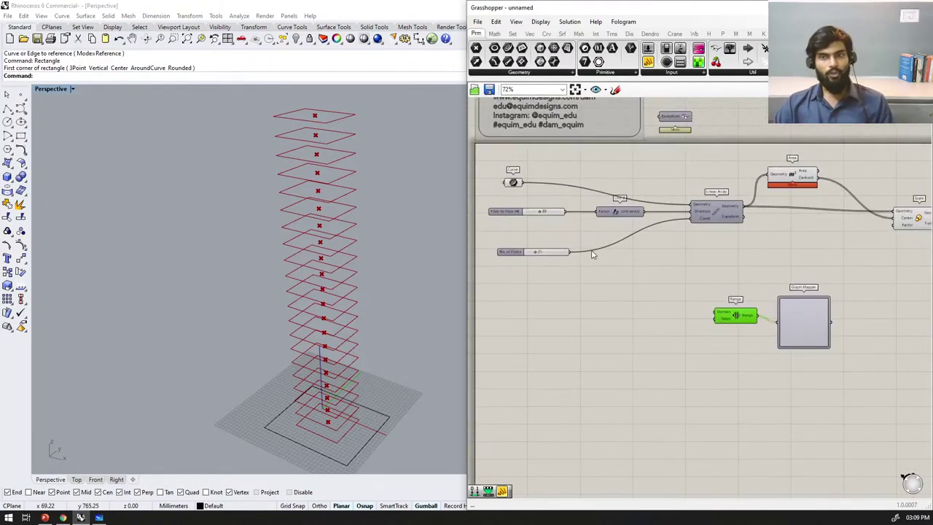
scroll(499, 257, "up", 1)
left_click_drag(497, 258, 492, 258)
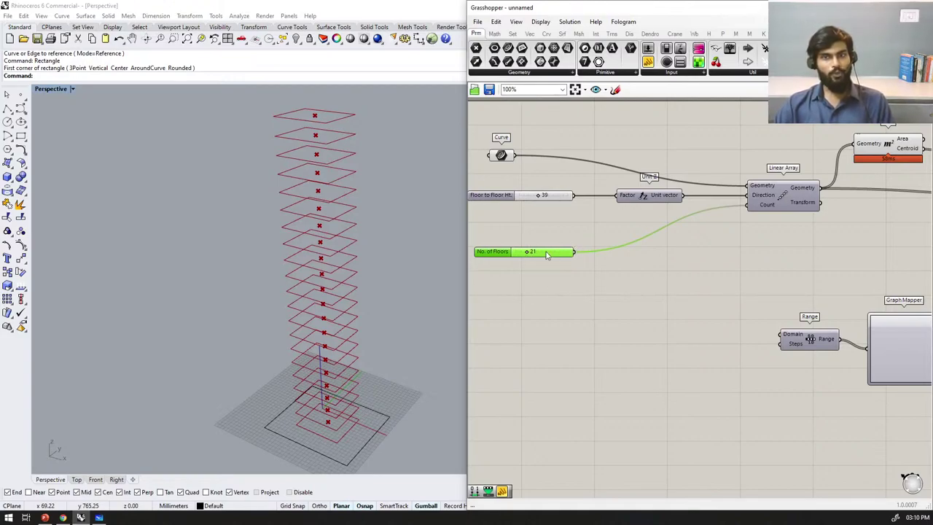
left_click_drag(802, 349, 782, 360)
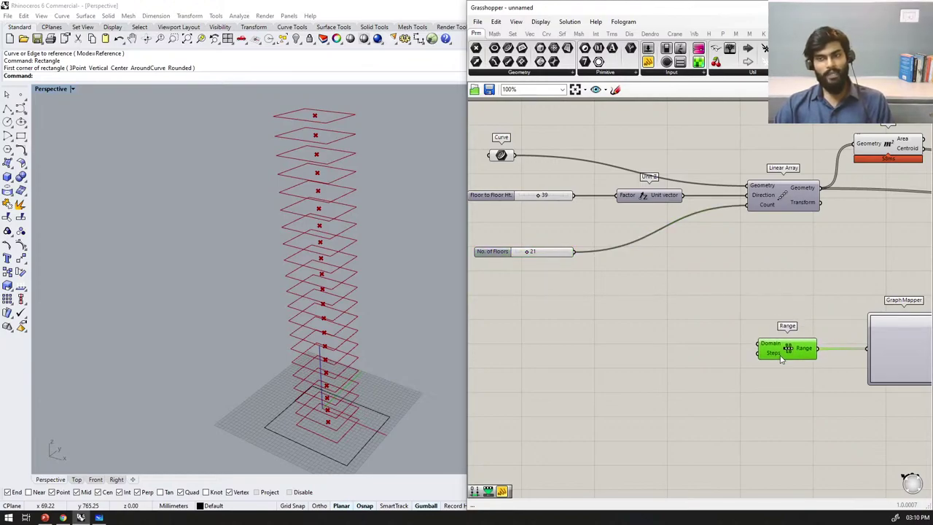
mouse_move(778, 353)
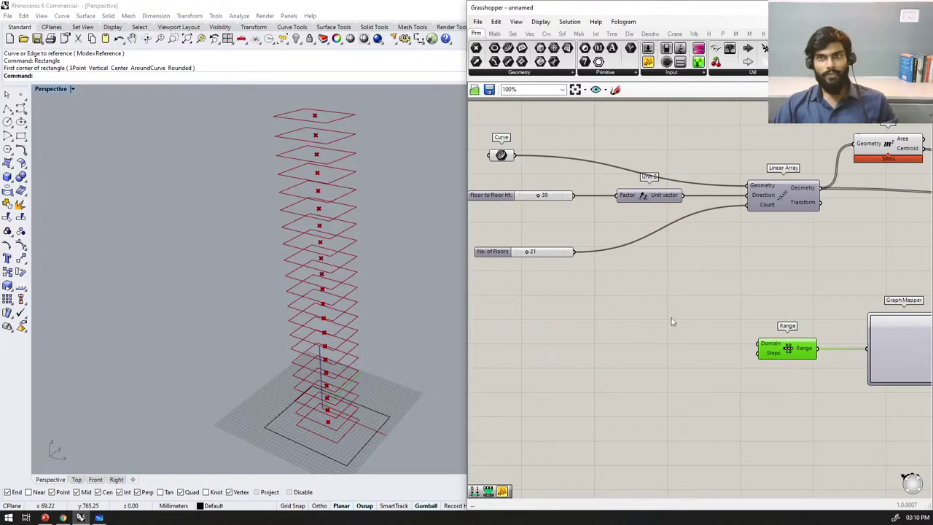
double_click(625, 367)
type("10")
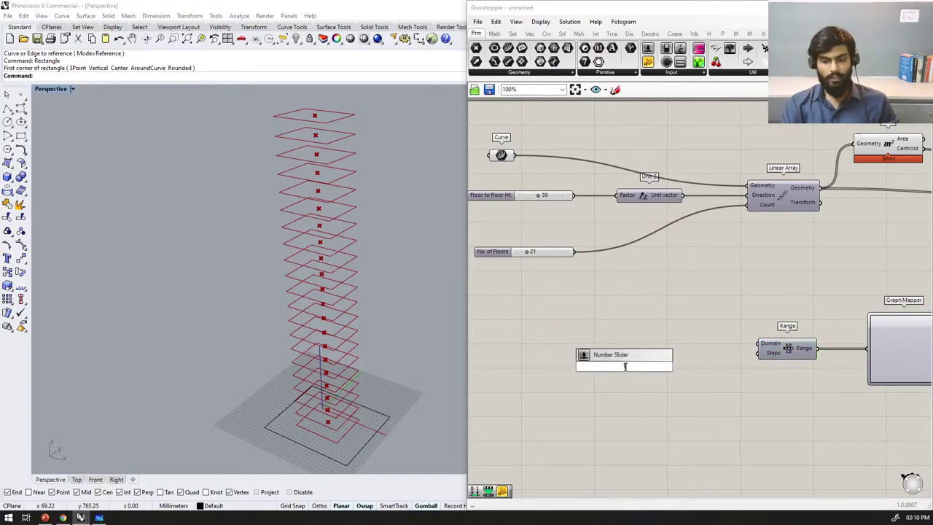
key("Return")
left_click_drag(670, 366, 759, 344)
Step: Add a Panel below Range, connect Range's output to it, and enlarge it to read the whole list
scroll(705, 284, "down", 2)
left_click_drag(648, 62, 856, 403)
left_click_drag(795, 343, 818, 402)
left_click_drag(844, 412, 816, 487)
scroll(818, 430, "up", 4)
scroll(815, 379, "up", 2)
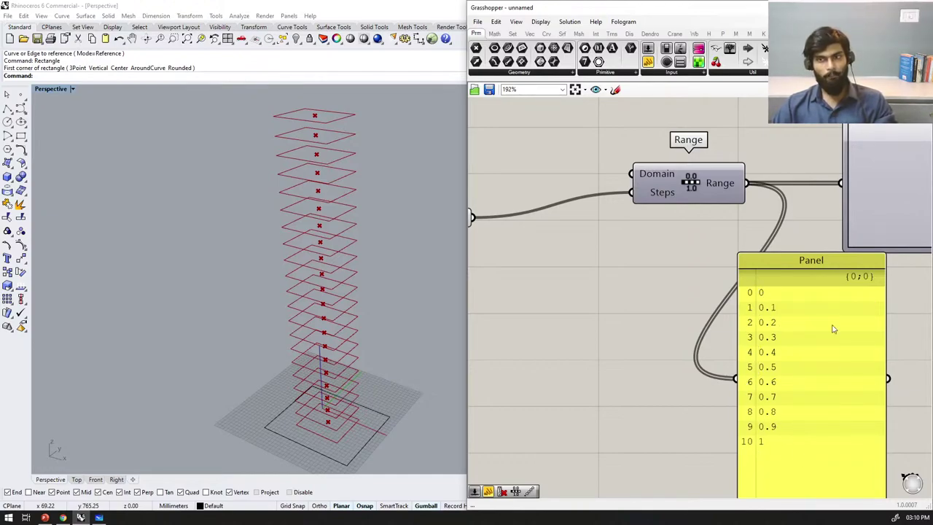
scroll(780, 310, "down", 3)
scroll(773, 291, "up", 2)
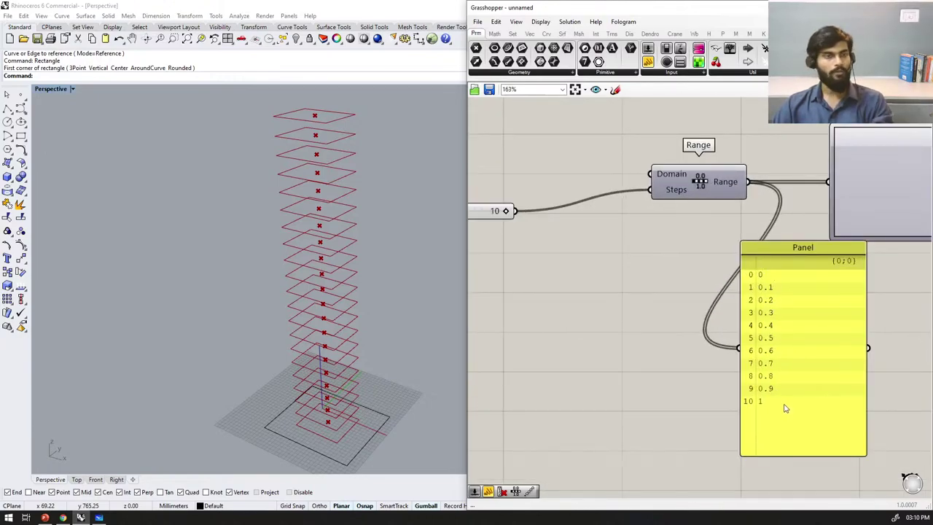
scroll(810, 365, "down", 3)
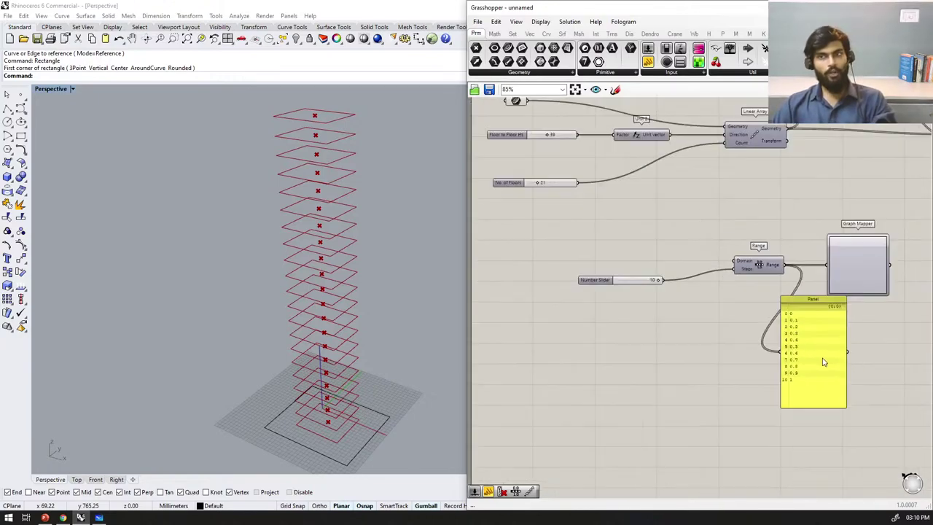
Step: Set the Number Slider feeding Range's Steps to 5 and inspect the values listed in the Panel
scroll(632, 267, "up", 3)
left_click_drag(603, 264, 562, 264)
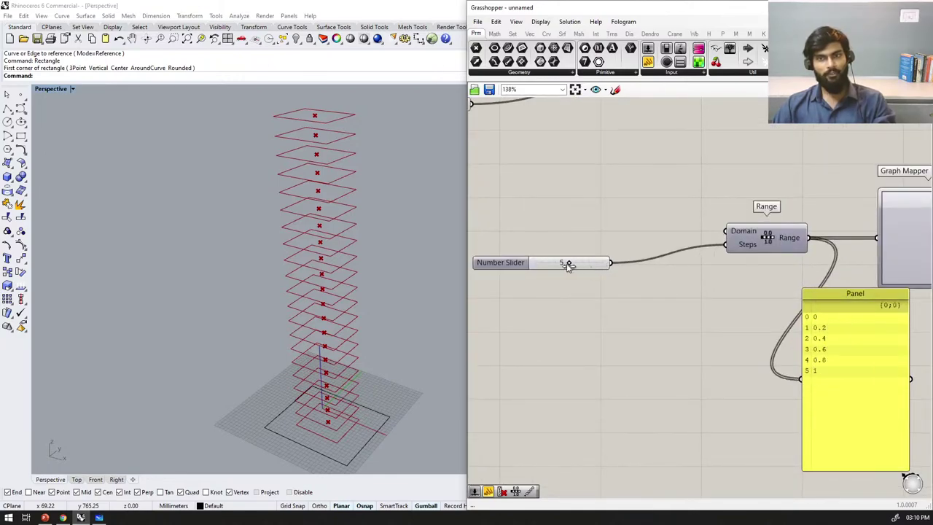
scroll(846, 372, "up", 2)
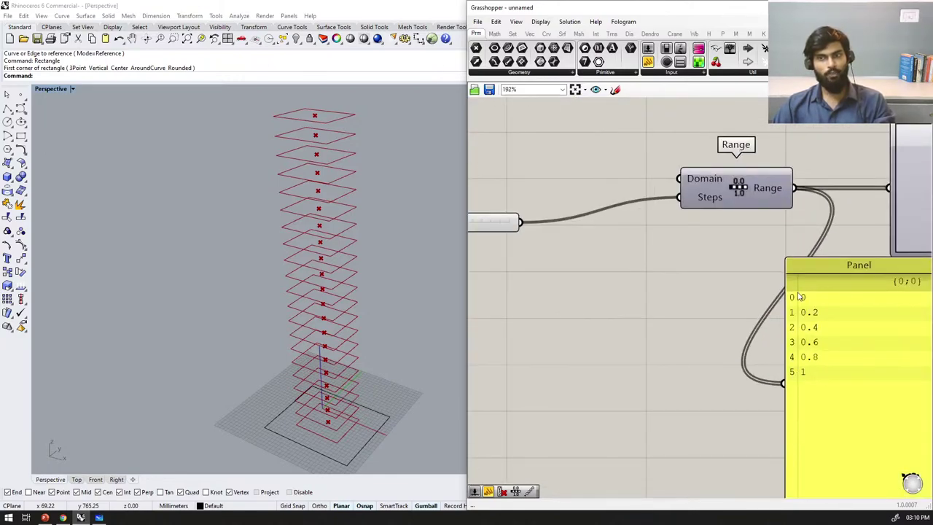
left_click(833, 379)
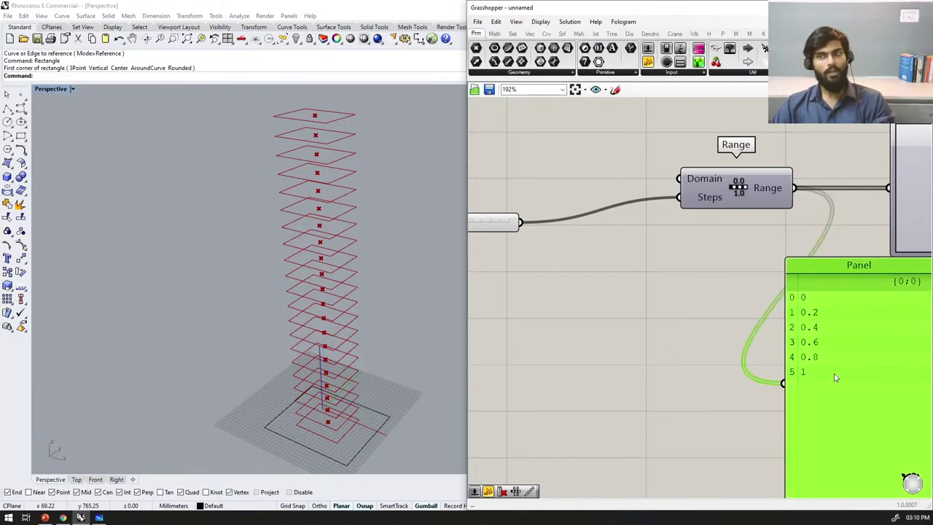
Step: Add a Subtraction component above the steps slider and connect the No. of Floors slider to its A input
scroll(841, 384, "down", 5)
scroll(746, 281, "up", 3)
double_click(775, 328)
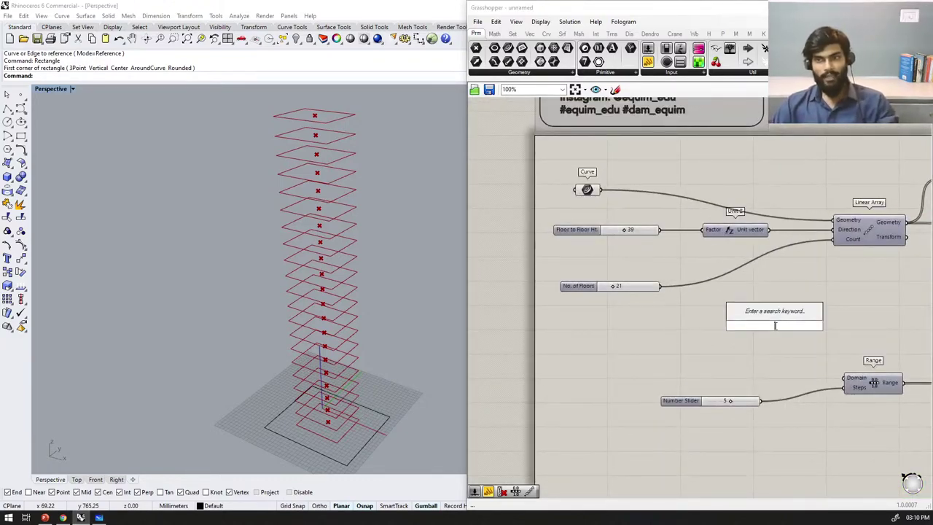
type("-")
key("Return")
scroll(777, 330, "up", 2)
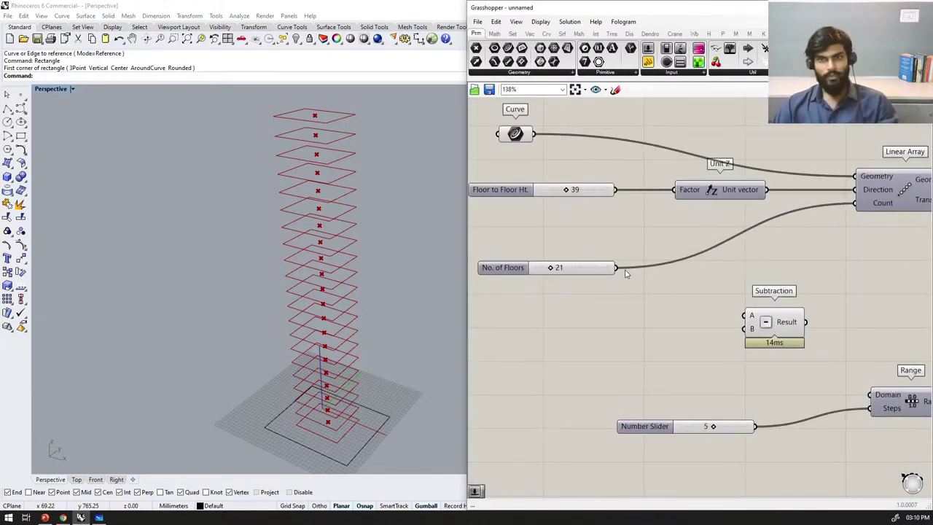
left_click_drag(618, 269, 745, 316)
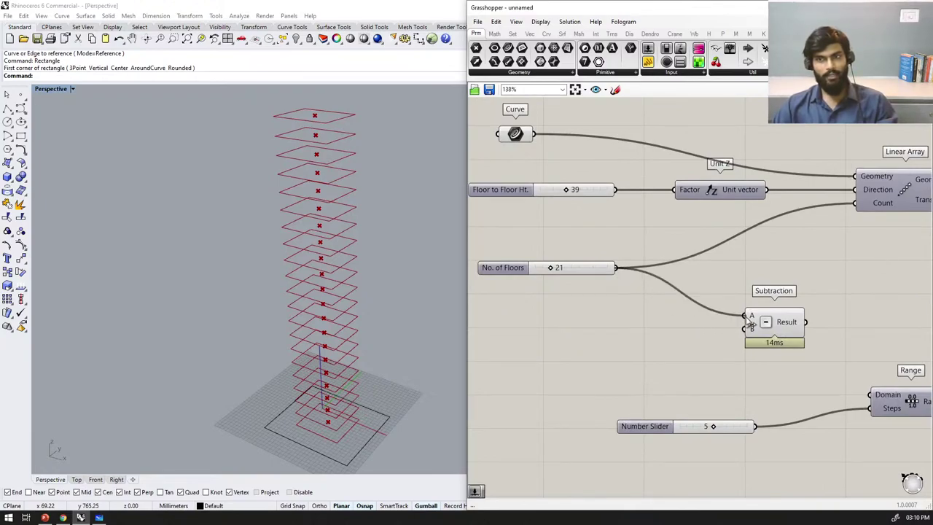
Step: Add a Number Slider with value 1 below the No. of Floors slider and connect it to Subtraction's B input
double_click(661, 366)
type("1")
key("Return")
left_click_drag(730, 366, 752, 329)
Step: Connect Subtraction's Result to Range's Steps input and delete the old slider that was feeding Steps
left_click_drag(808, 321, 870, 395)
scroll(713, 385, "down", 4)
scroll(714, 382, "up", 5)
left_click_drag(744, 402, 701, 367)
key("Delete")
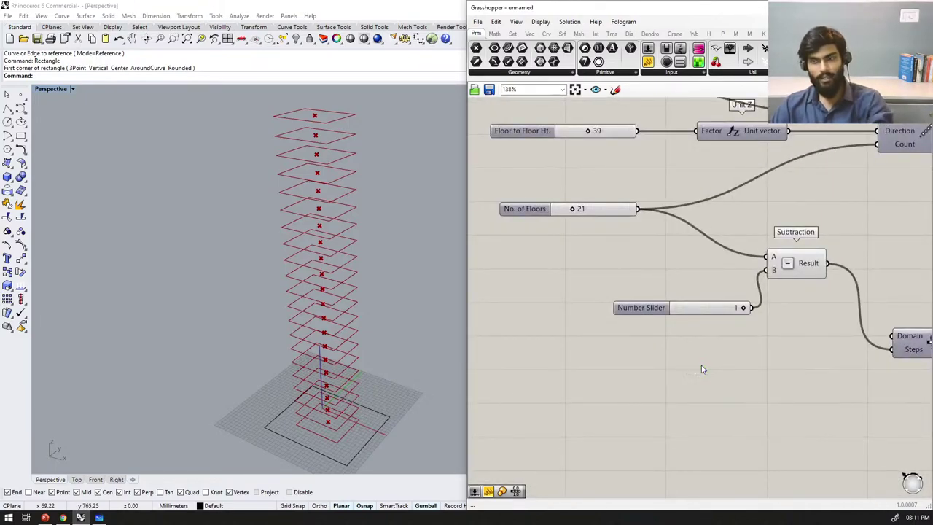
Step: Add a Panel below Range, connect Range's output to it, and stretch it tall enough to read every value
scroll(667, 211, "down", 4)
scroll(737, 167, "up", 4)
left_click(649, 62)
left_click(861, 431)
scroll(902, 481, "down", 2)
right_click_drag(902, 482, 783, 311)
left_click_drag(739, 271, 782, 311)
left_click_drag(760, 239, 772, 483)
scroll(772, 481, "up", 3)
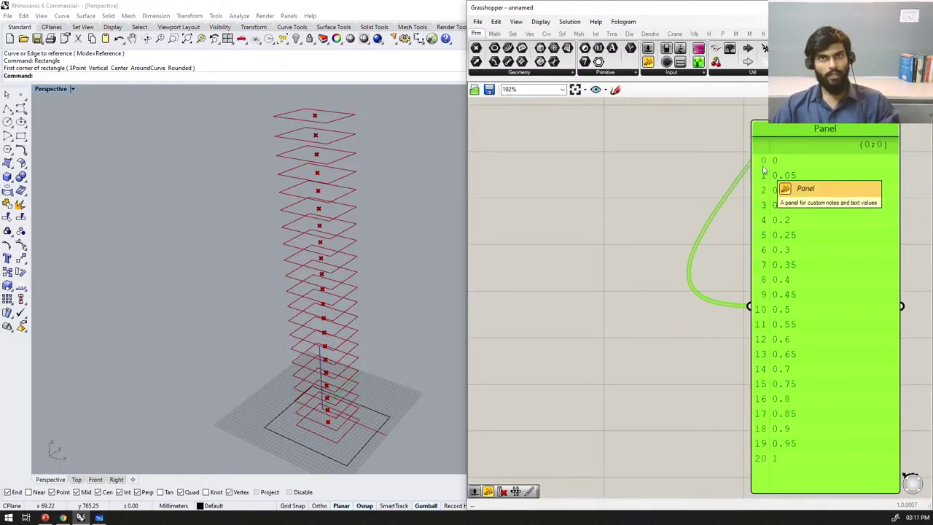
scroll(754, 261, "down", 3)
scroll(792, 406, "up", 2)
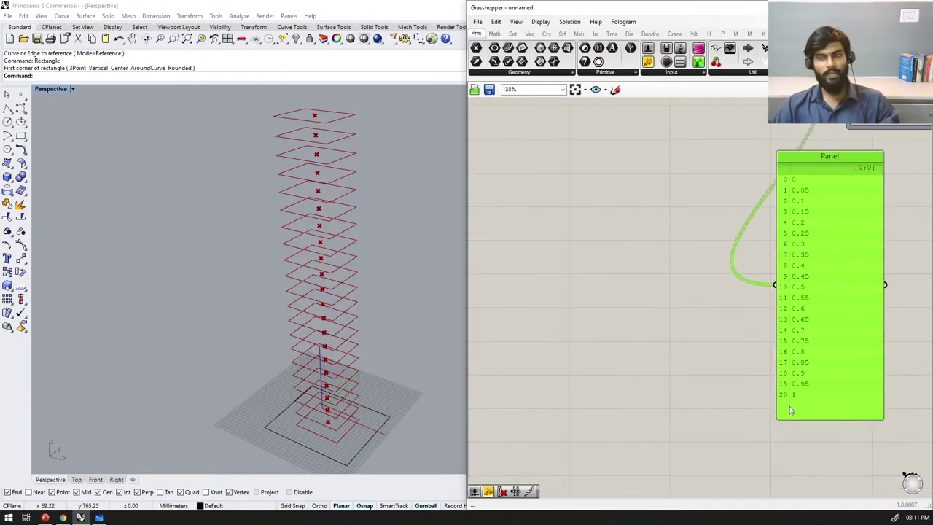
scroll(789, 406, "down", 2)
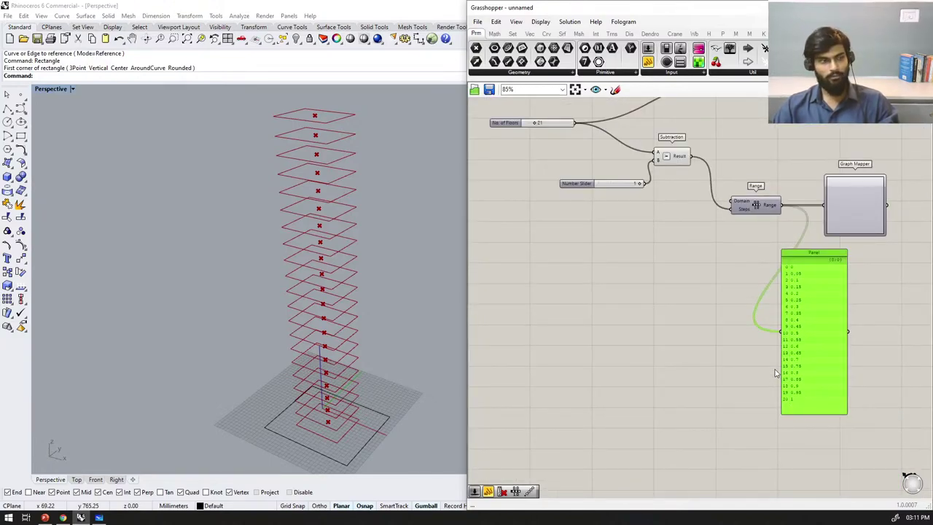
Step: Set the No. of Floors slider to 10 and check the list of Range values in the Panel
scroll(575, 117, "up", 1)
scroll(542, 173, "up", 2)
left_click_drag(547, 159, 534, 160)
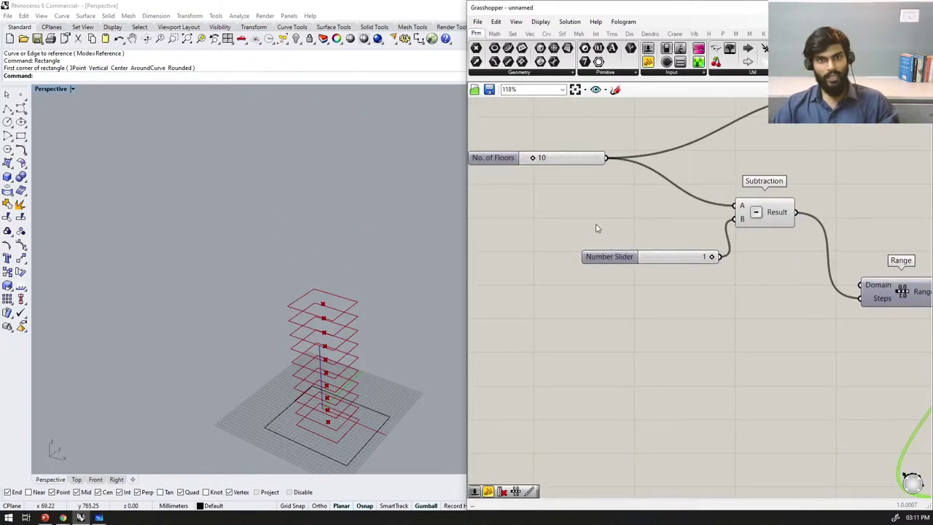
scroll(598, 229, "down", 8)
scroll(733, 341, "up", 8)
scroll(682, 379, "down", 5)
scroll(642, 252, "up", 4)
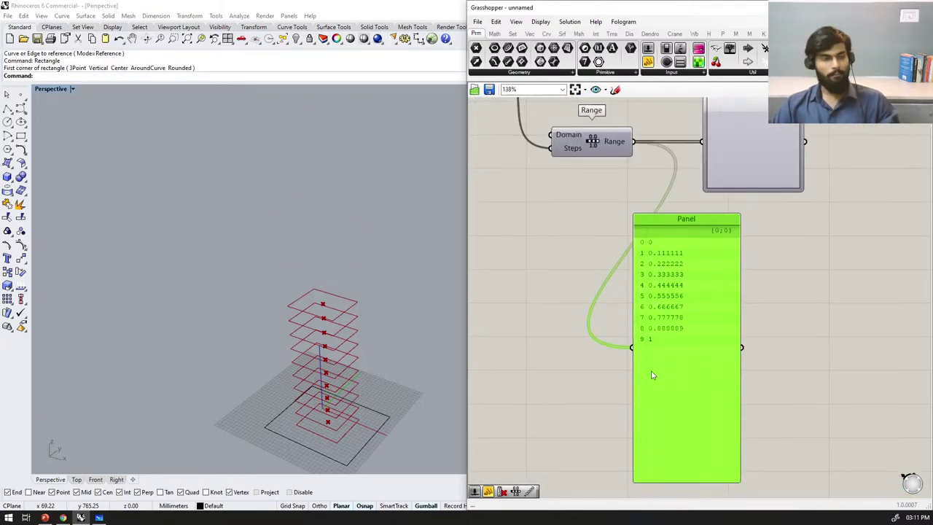
scroll(653, 375, "down", 5)
scroll(606, 236, "up", 1)
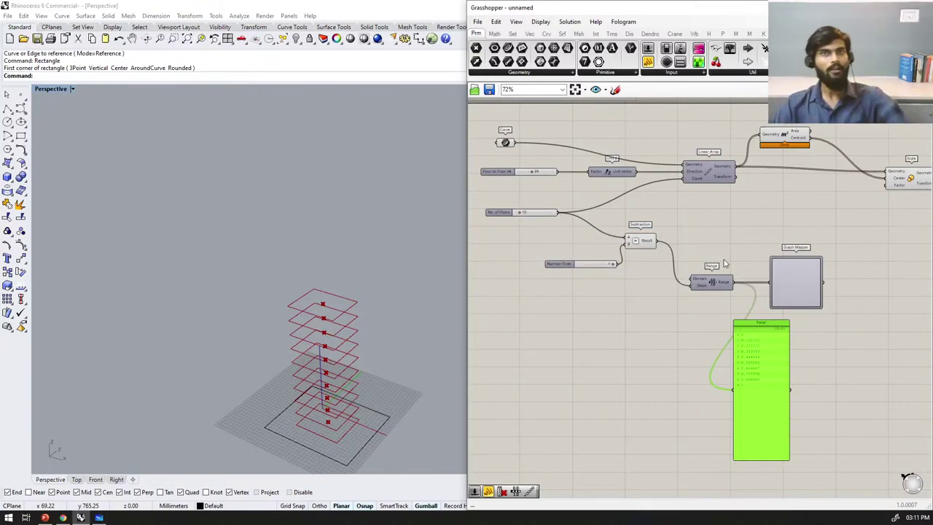
Step: Delete the Panel that lists Range's values
scroll(758, 361, "up", 2)
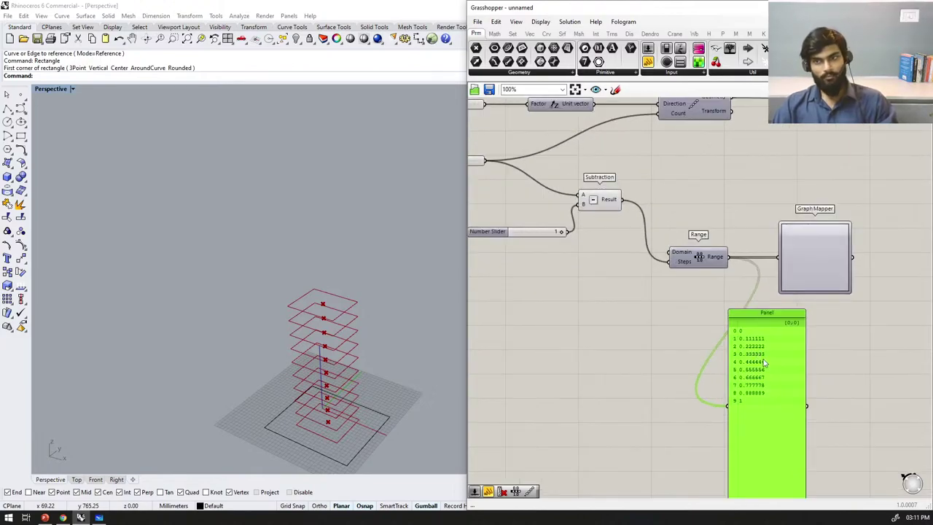
left_click_drag(770, 381, 759, 416)
key("Delete")
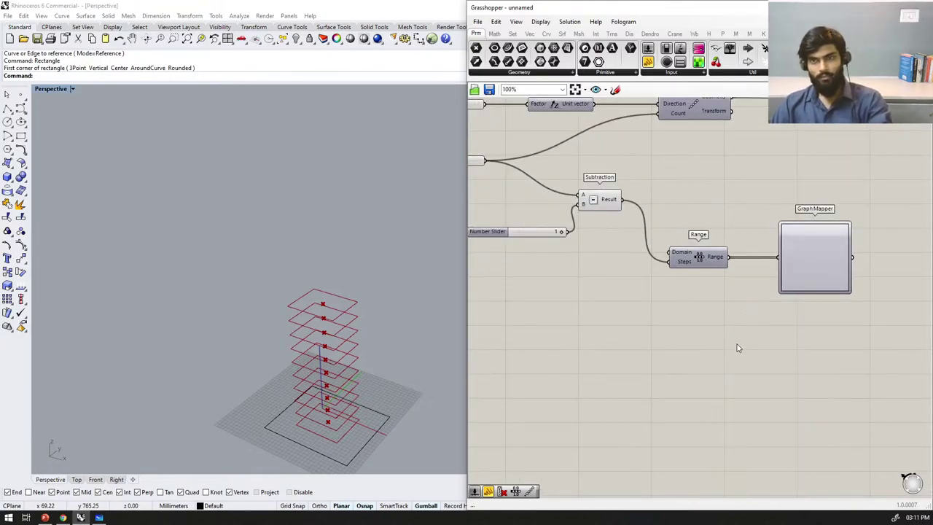
Step: Move the Range and Graph Mapper components closer together so they line up beside the Subtraction component
right_click_drag(735, 264, 739, 301)
scroll(740, 298, "down", 1)
mouse_move(720, 297)
left_mouse_down()
mouse_move(709, 297)
mouse_move(728, 292)
left_mouse_up()
left_click_drag(823, 305, 805, 302)
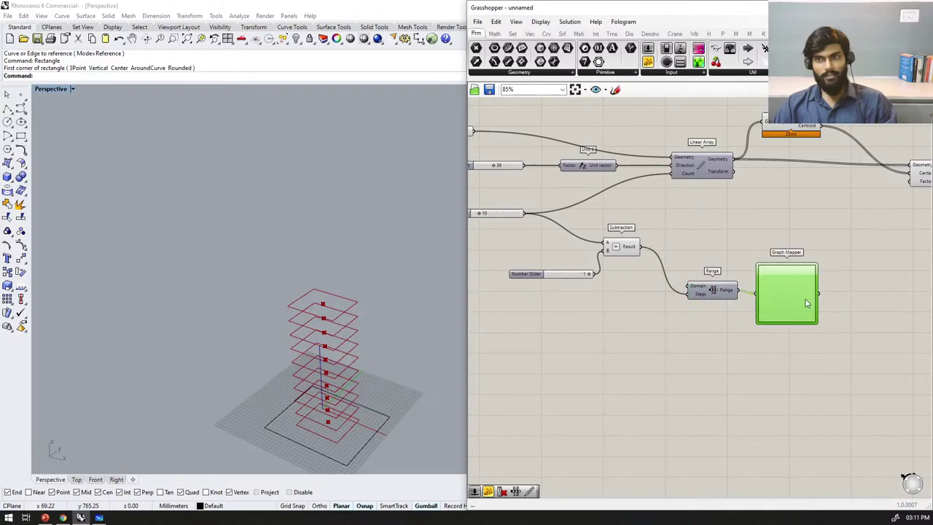
Step: Open the Graph Mapper's options to reach its graph types
right_click(791, 284)
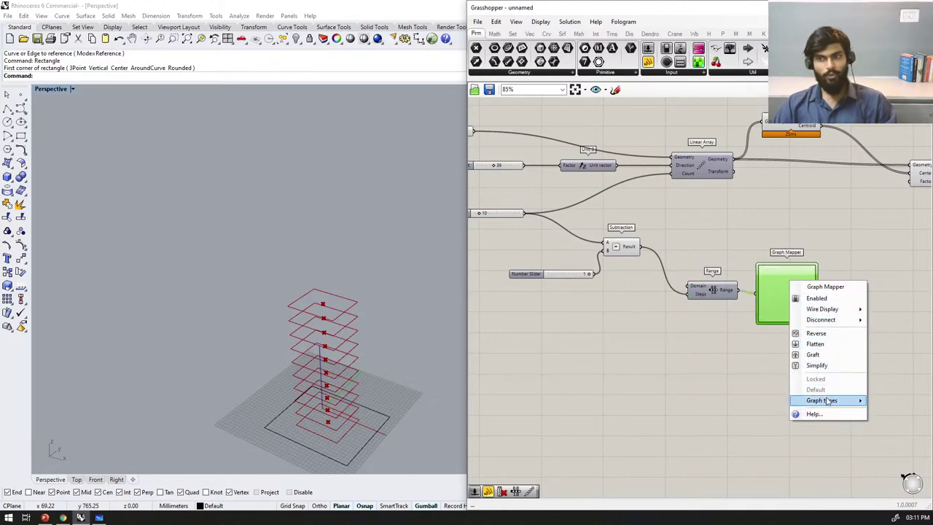
Step: Set the Graph Mapper's graph type to Sine and shift the curve's peak handle inward along the graph's upper edge
mouse_move(826, 400)
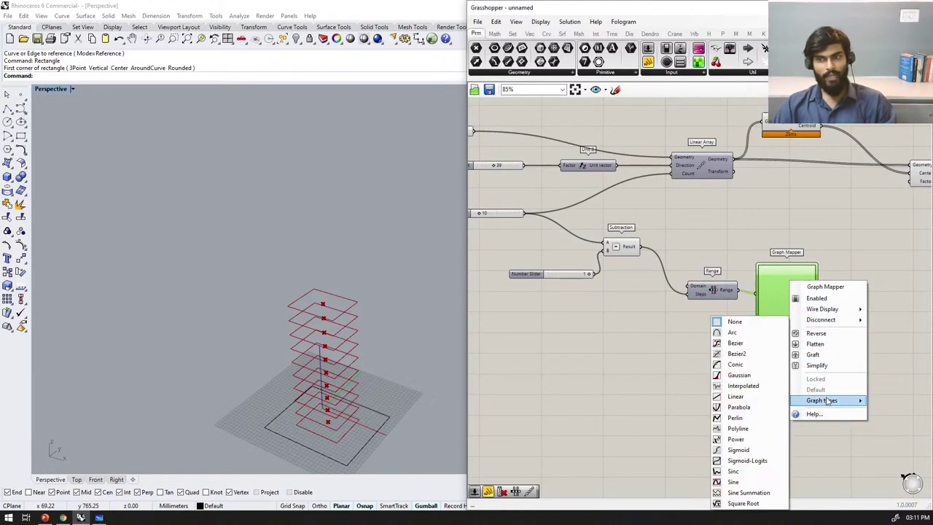
left_click(735, 483)
scroll(828, 263, "up", 5)
left_click_drag(805, 266, 756, 269)
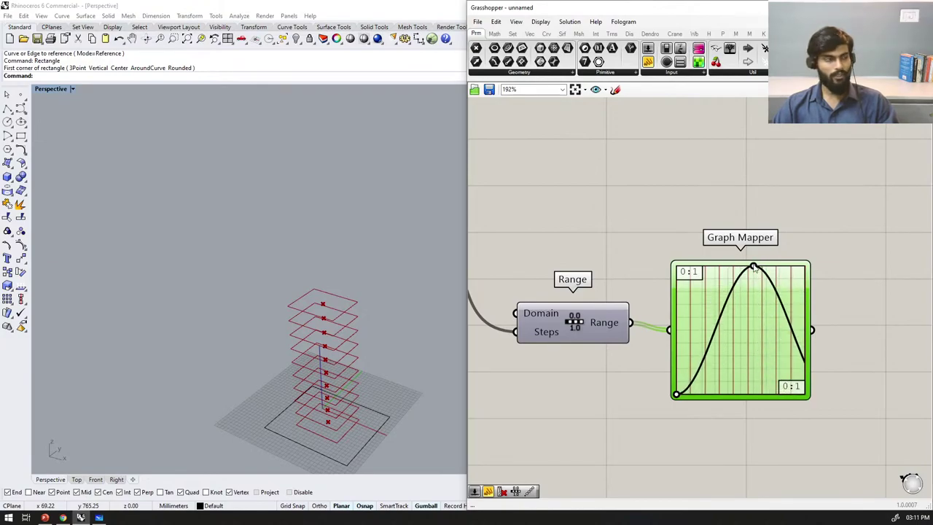
scroll(704, 288, "down", 5)
scroll(783, 301, "up", 5)
scroll(772, 343, "down", 6)
scroll(719, 309, "up", 5)
scroll(719, 308, "up", 1)
scroll(720, 308, "down", 2)
scroll(700, 277, "up", 3)
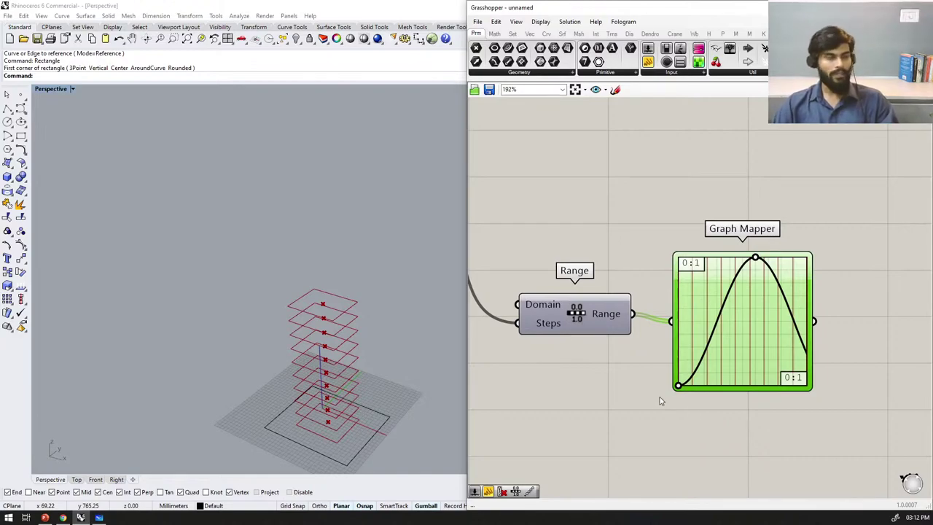
scroll(661, 398, "down", 3)
scroll(846, 235, "up", 3)
Step: Reposition the Scale component farther from the Area component on the canvas
left_click(798, 245)
left_click_drag(798, 245, 820, 240)
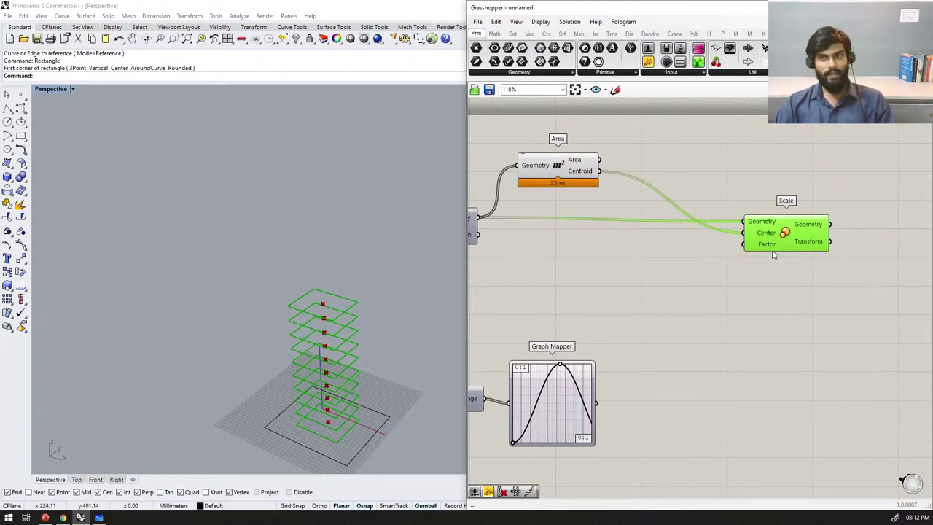
left_click_drag(773, 251, 789, 250)
Step: Add a number slider with the value 0, connect it to the Scale component's Factor input, and inspect the geometry in the viewport
left_click(651, 293)
double_click(651, 292)
type("0")
key("Return")
scroll(724, 279, "up", 2)
left_click_drag(703, 293, 739, 295)
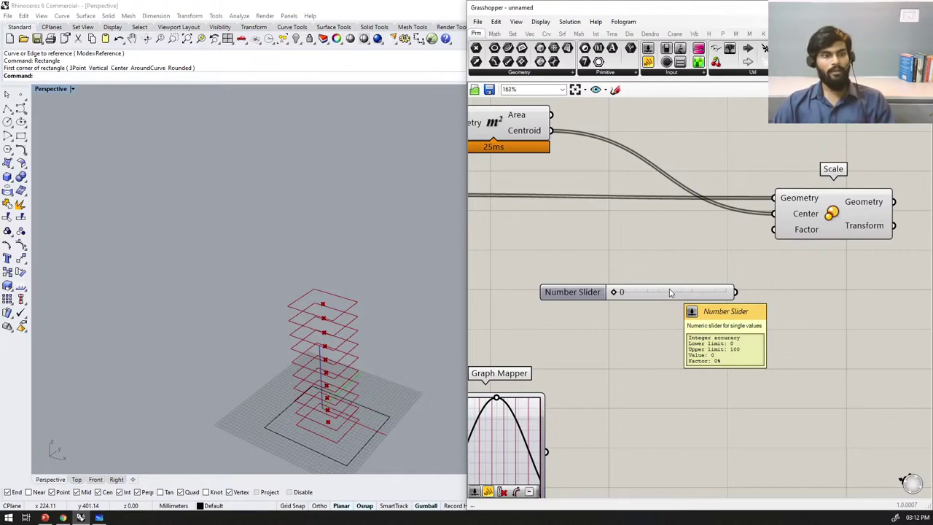
left_click_drag(735, 292, 774, 230)
scroll(784, 254, "down", 2)
scroll(800, 243, "up", 1)
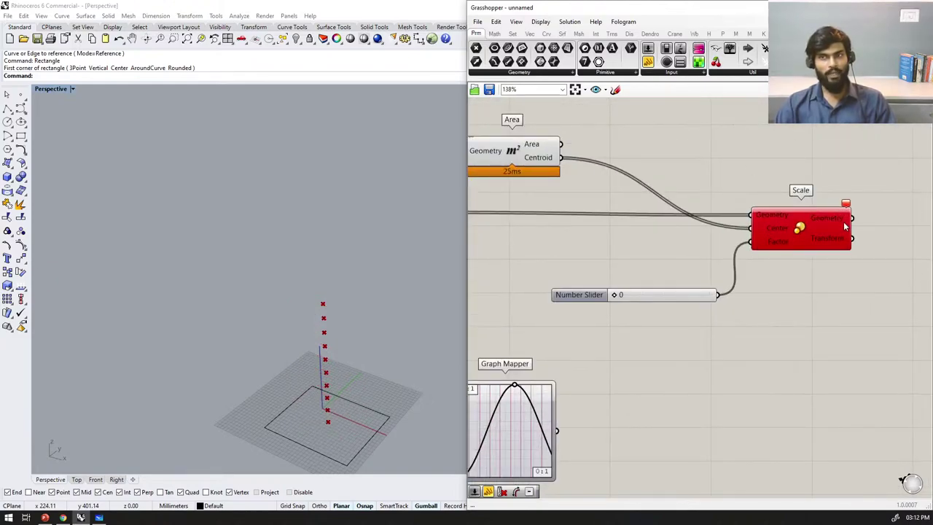
mouse_move(844, 222)
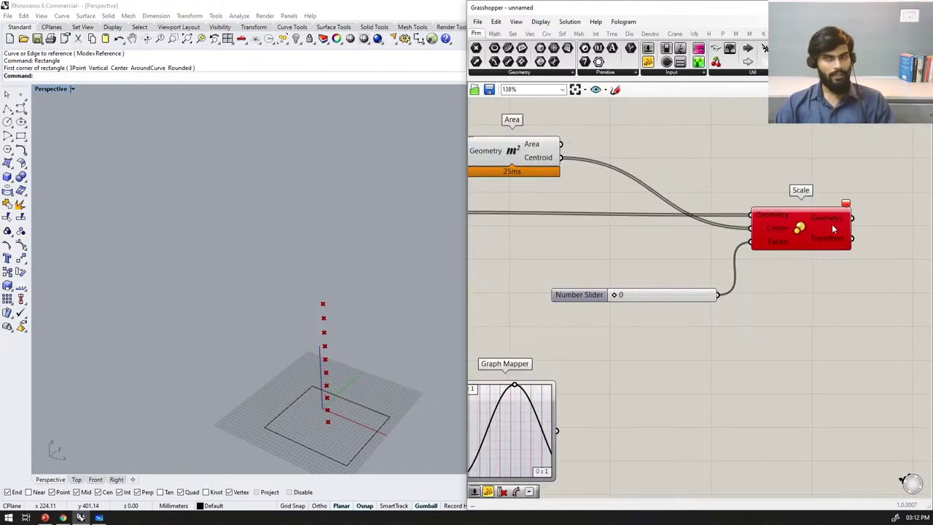
scroll(323, 328, "up", 2)
scroll(358, 400, "down", 5)
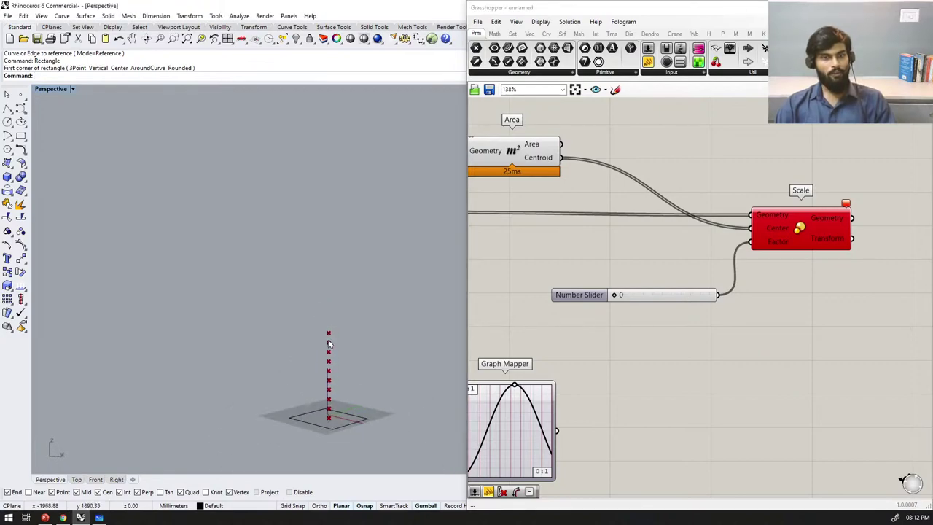
scroll(340, 315, "up", 2)
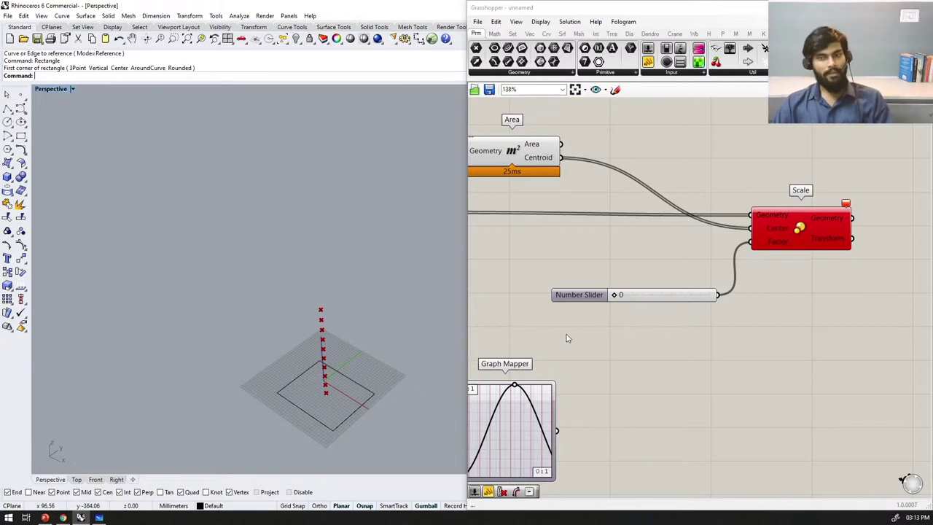
Step: Replace the zero slider with one set to 1 feeding the Scale component's Factor input, and delete that slider again
left_click(627, 299)
left_click(624, 316)
left_click(623, 296)
left_click(624, 315)
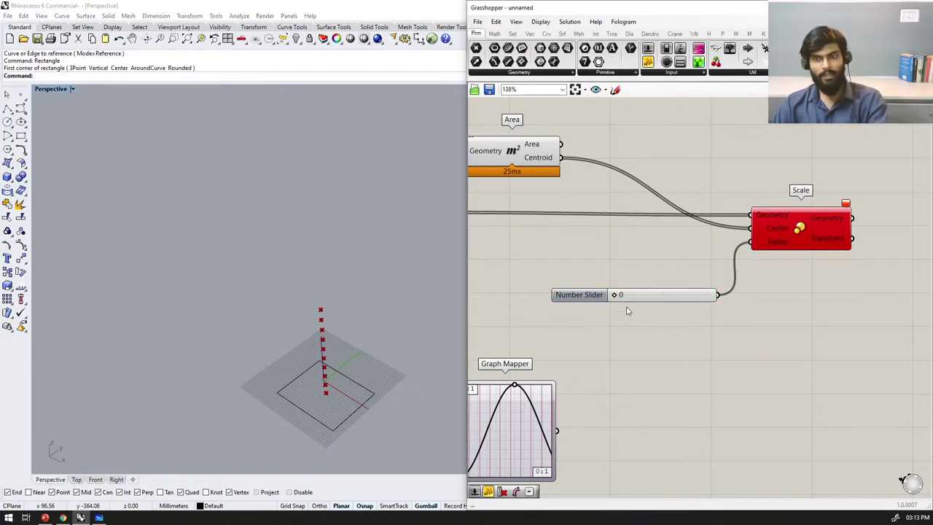
left_click(625, 297)
key("Delete")
double_click(625, 312)
type("1")
key("Return")
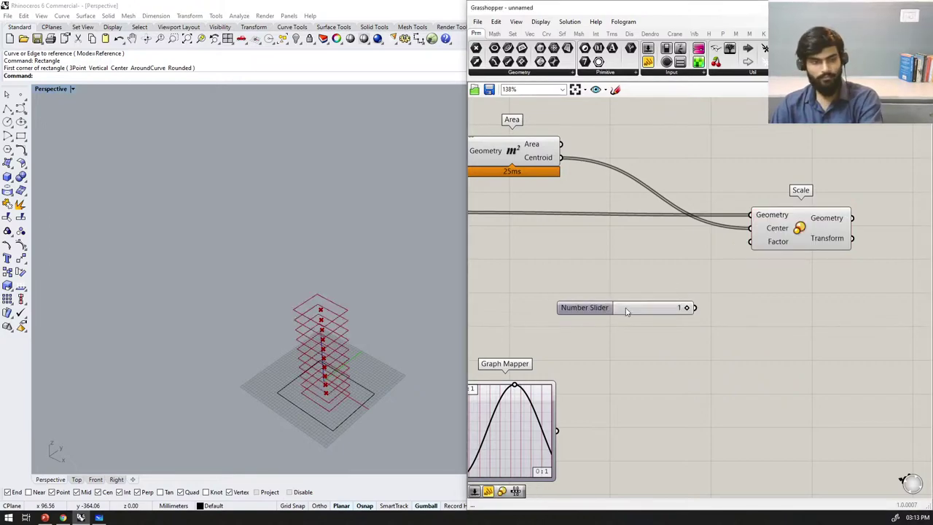
left_click_drag(648, 306, 751, 242)
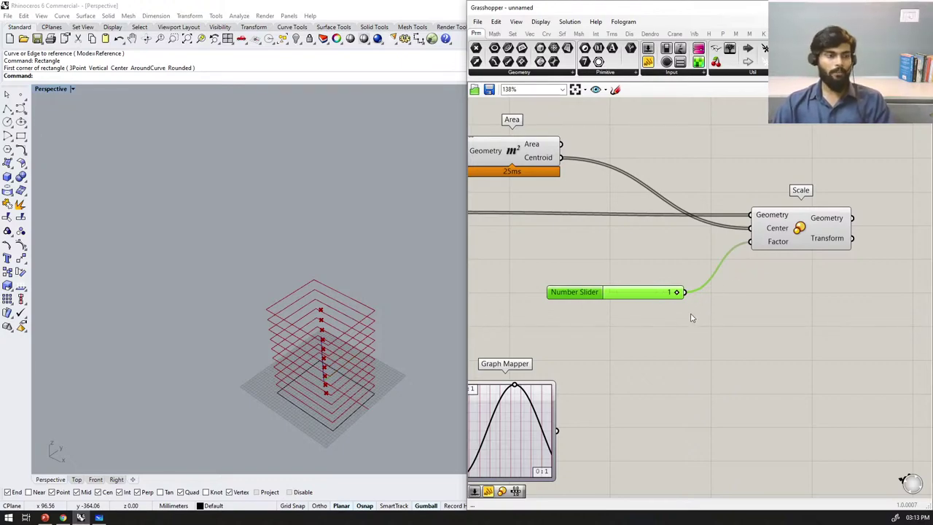
left_click_drag(678, 319, 617, 254)
key("Delete")
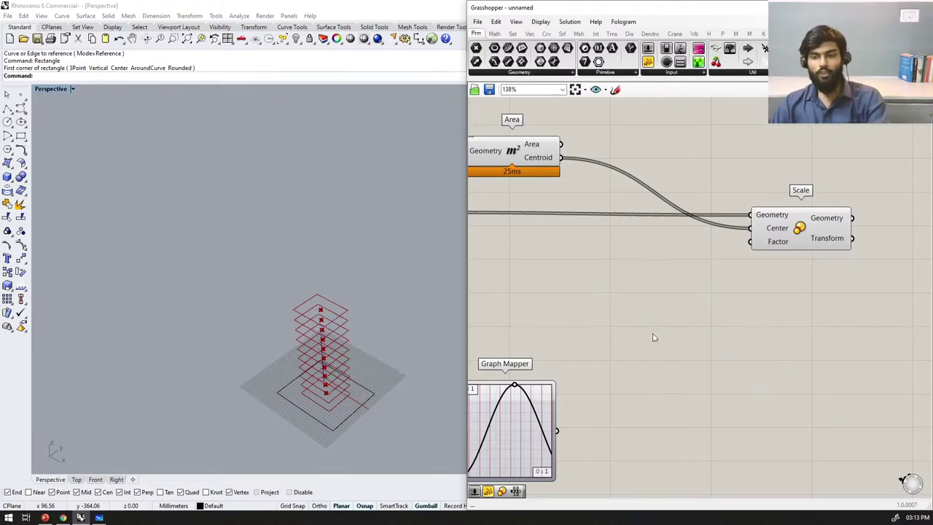
Step: Reposition the Graph Mapper and Scale components to leave free space between them
scroll(706, 330, "down", 4)
scroll(655, 356, "up", 2)
left_click_drag(602, 392, 609, 379)
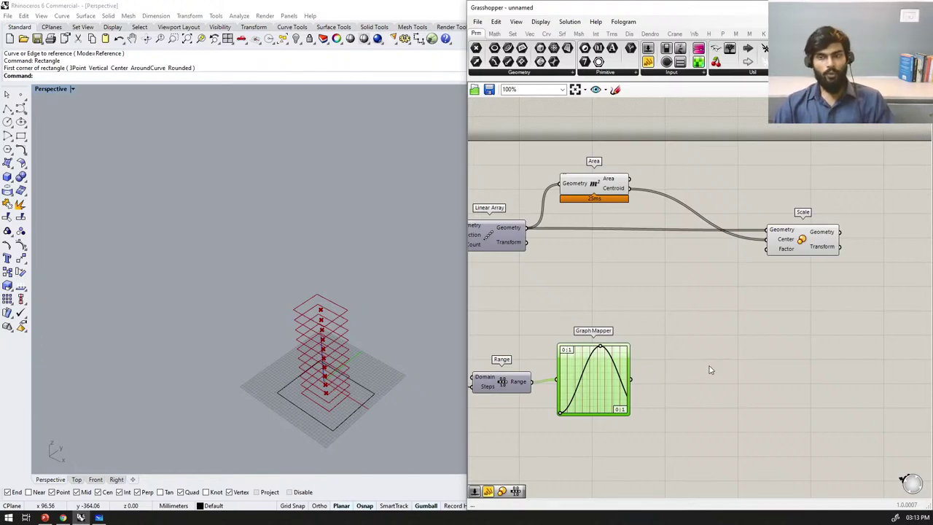
scroll(708, 372, "down", 1)
left_click_drag(817, 256, 807, 260)
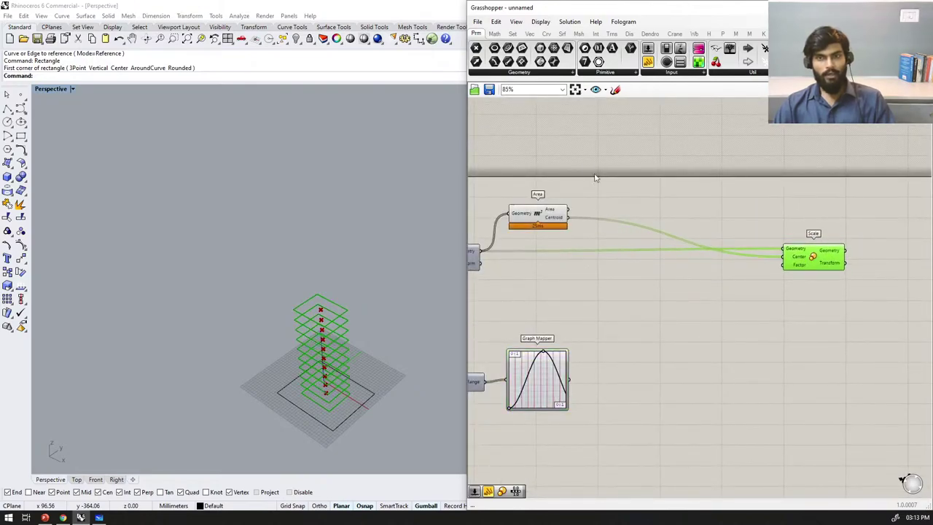
Step: Attach a Panel to the Graph Mapper's output, read its list of values, and delete the Panel
left_click_drag(648, 62, 642, 356)
left_click_drag(571, 381, 625, 480)
scroll(621, 397, "up", 5)
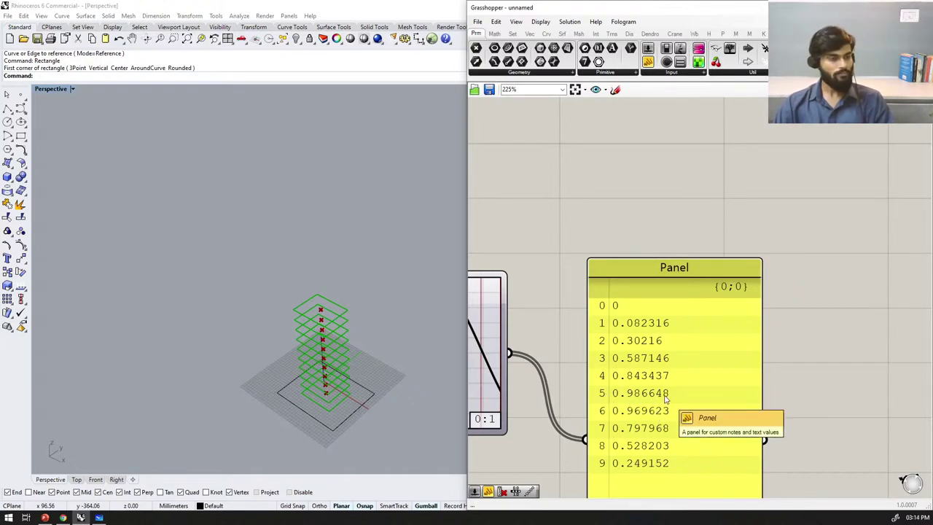
scroll(660, 342, "down", 4)
left_click(660, 342)
key("Delete")
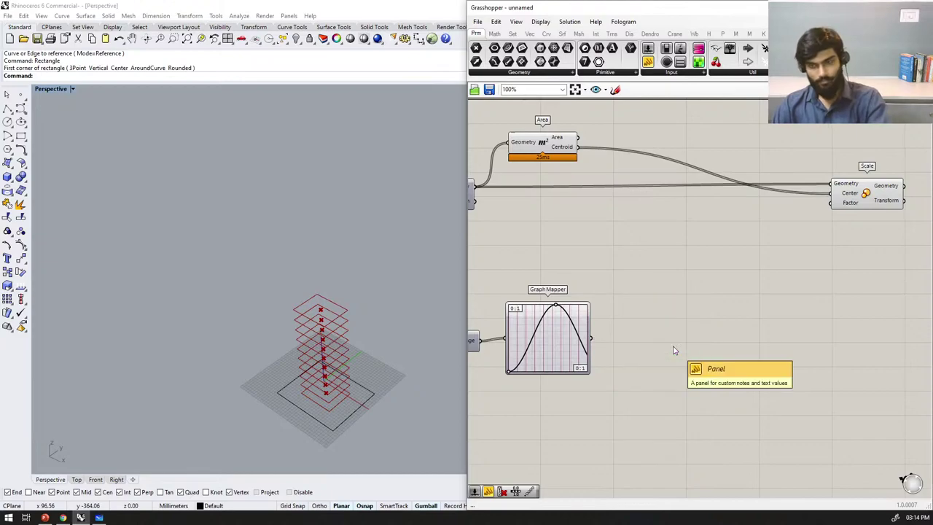
Step: Add a Remap Numbers component and place it beside the Graph Mapper, below the Scale component's wires
scroll(643, 358, "down", 2)
scroll(643, 358, "up", 3)
double_click(635, 346)
type("rem")
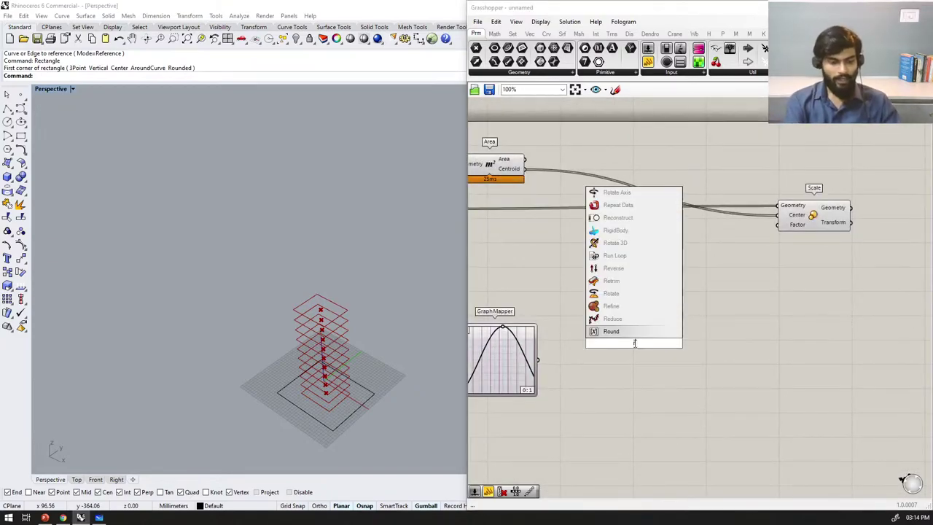
type("ap numbers")
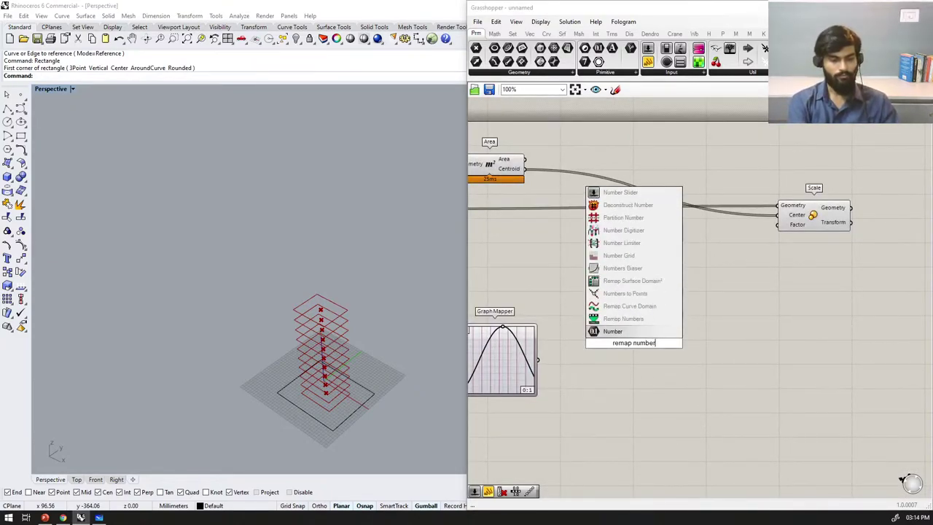
key("Return")
left_click_drag(635, 347, 683, 372)
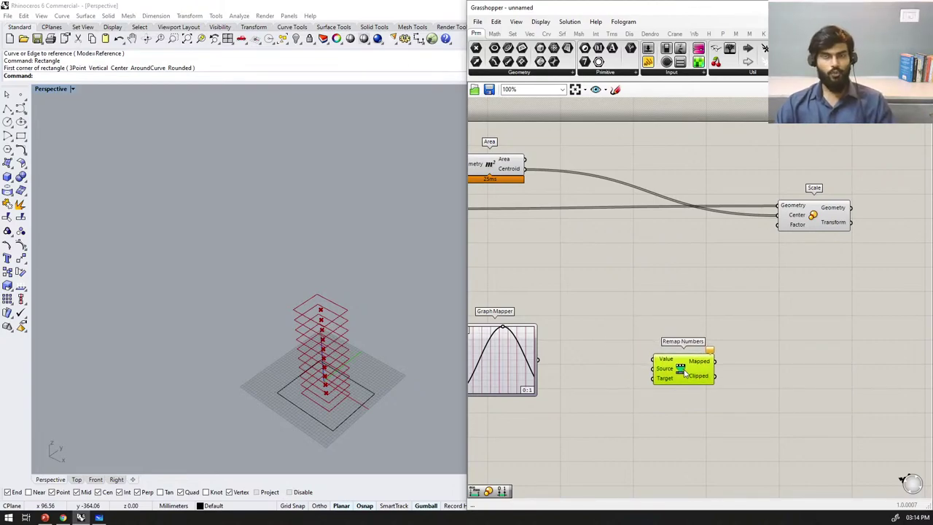
scroll(671, 370, "up", 1)
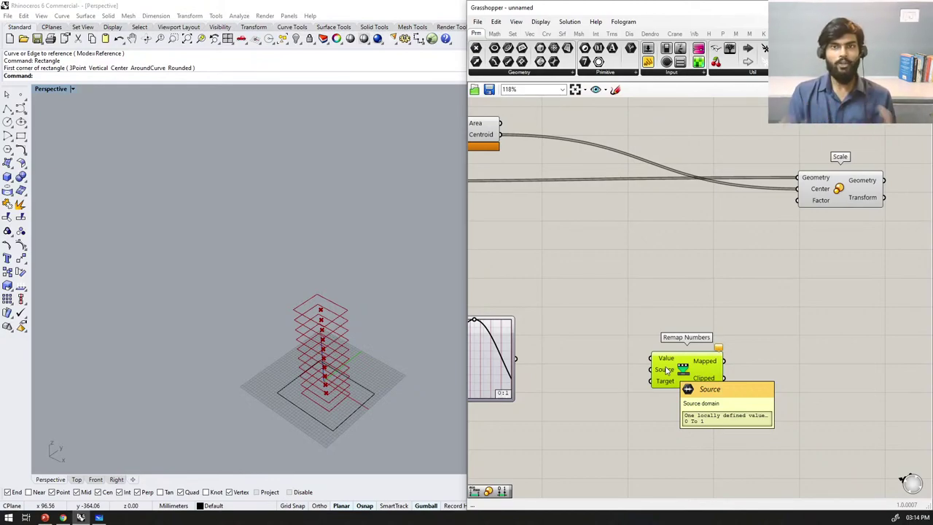
left_click(615, 89)
scroll(624, 162, "down", 6)
scroll(617, 233, "up", 7)
mouse_move(607, 219)
left_mouse_down()
mouse_move(606, 241)
mouse_move(628, 238)
left_mouse_up()
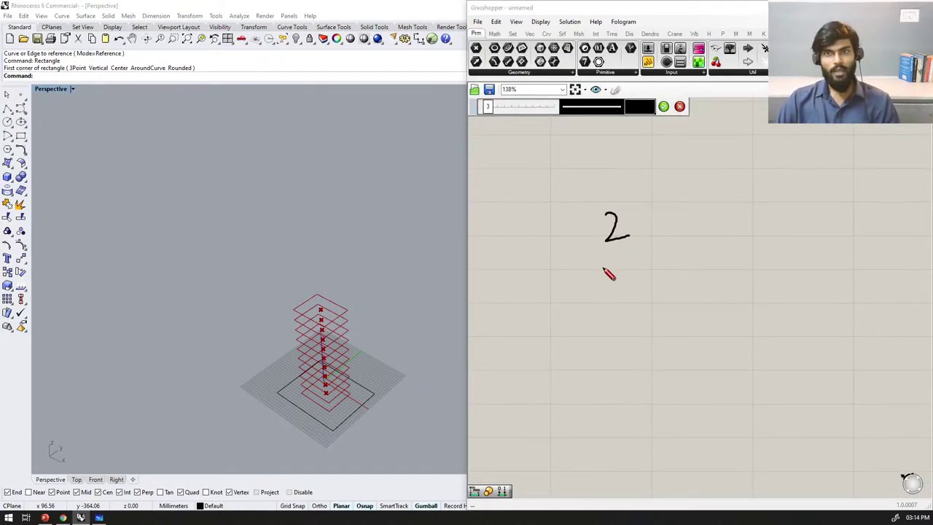
left_click_drag(602, 290, 621, 318)
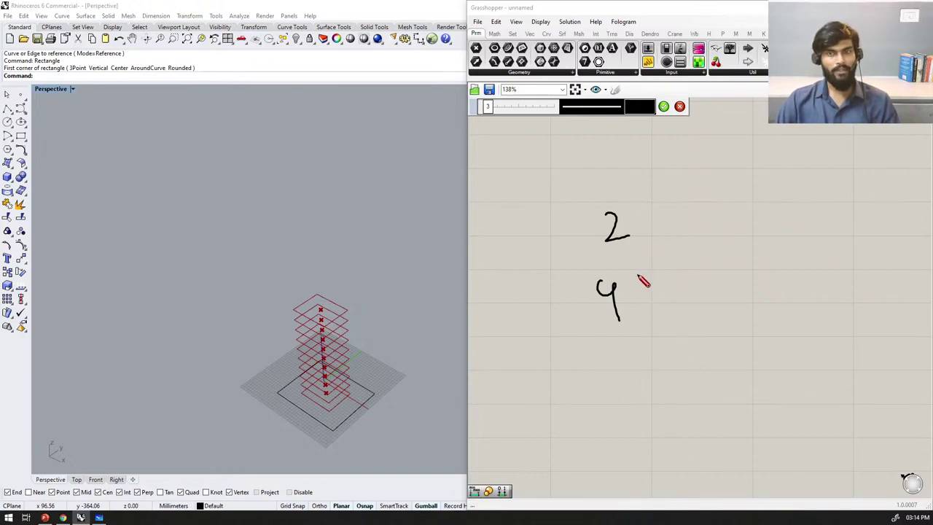
left_click(680, 107)
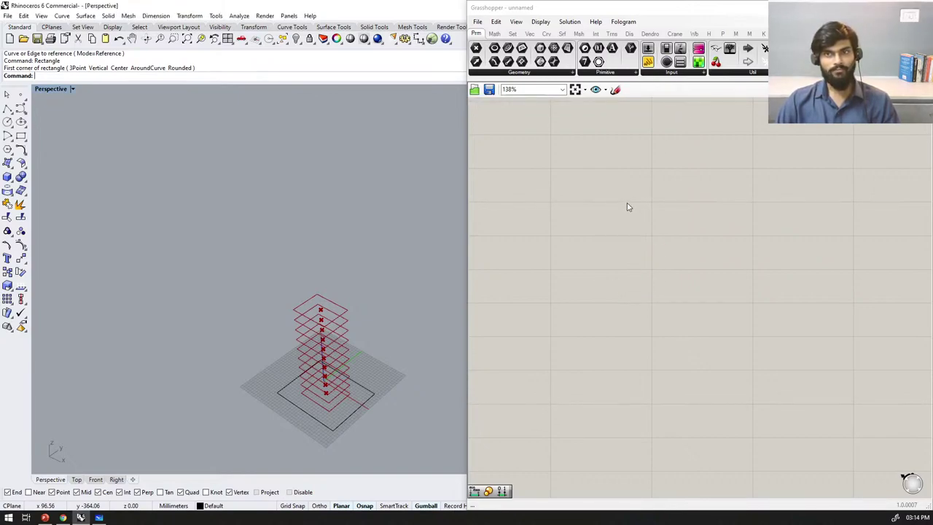
Step: Sketch the numbers 2 and 6 freehand on an empty canvas area, with a 3 beside them
left_click(614, 89)
mouse_move(589, 219)
left_mouse_down()
mouse_move(600, 250)
mouse_move(636, 241)
left_mouse_up()
mouse_move(620, 305)
left_mouse_down()
mouse_move(611, 332)
mouse_move(599, 334)
left_mouse_up()
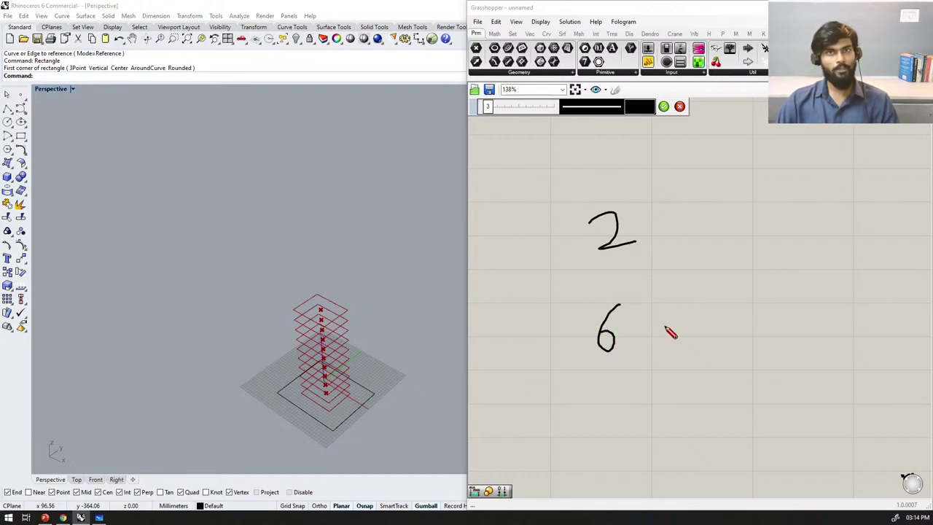
mouse_move(718, 248)
left_mouse_down()
mouse_move(729, 258)
mouse_move(717, 274)
left_mouse_up()
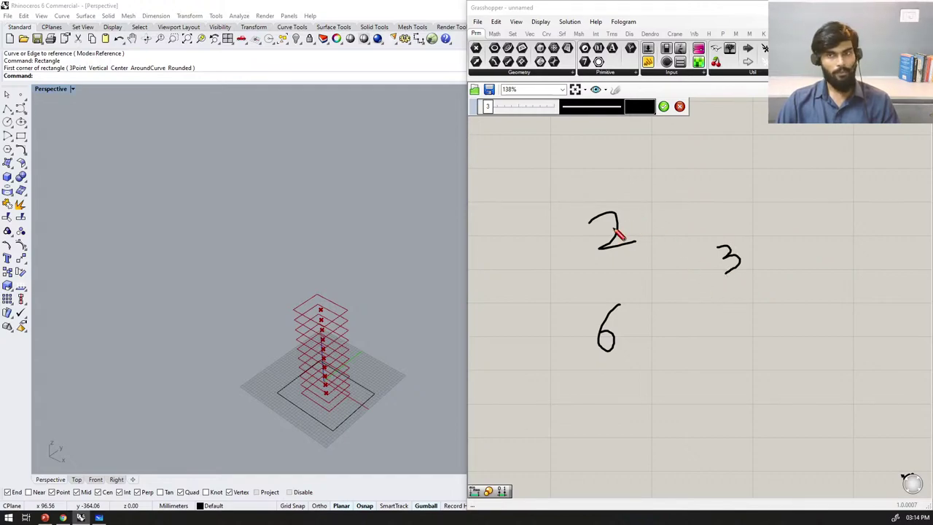
Step: Sketch a curved bracket with an arrow leading to the underlined word Remap, with 20, 60 and 3 written below it
scroll(603, 285, "down", 3)
left_click_drag(701, 198, 729, 362)
mouse_move(744, 311)
left_mouse_down()
mouse_move(789, 335)
mouse_move(792, 369)
left_mouse_up()
mouse_move(791, 288)
left_mouse_down()
mouse_move(808, 309)
mouse_move(871, 302)
mouse_move(930, 329)
left_mouse_up()
scroll(744, 263, "down", 5)
scroll(748, 266, "up", 4)
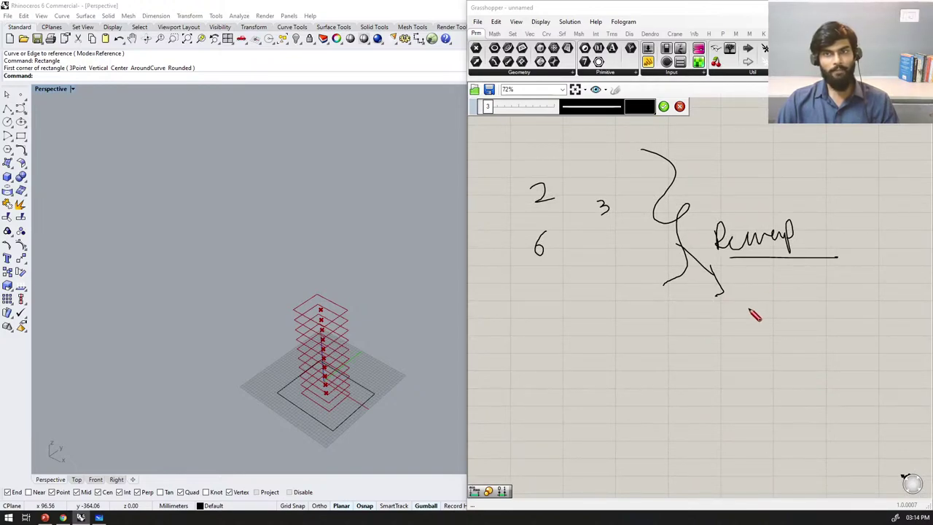
mouse_move(741, 291)
left_mouse_down()
mouse_move(775, 291)
mouse_move(761, 356)
mouse_move(755, 341)
mouse_move(787, 345)
mouse_move(767, 348)
left_mouse_up()
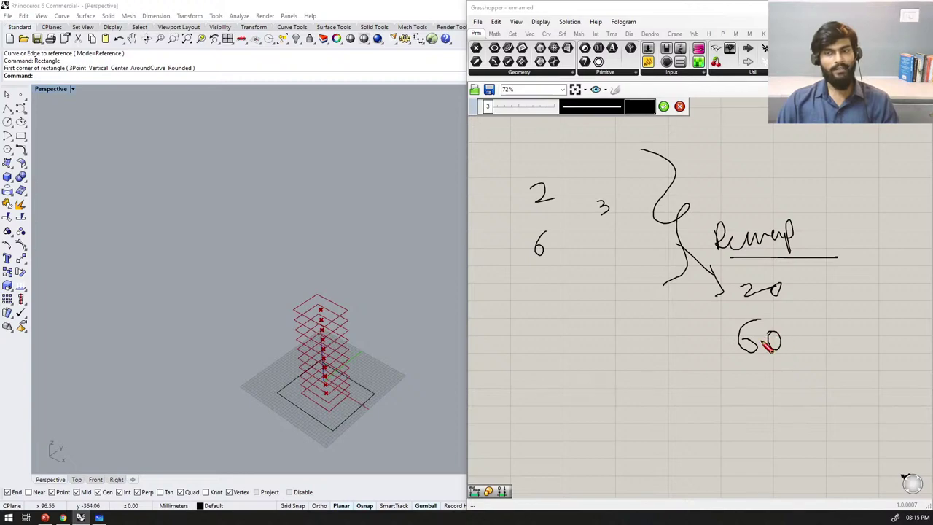
mouse_move(817, 298)
left_mouse_down()
mouse_move(831, 310)
mouse_move(817, 318)
left_mouse_up()
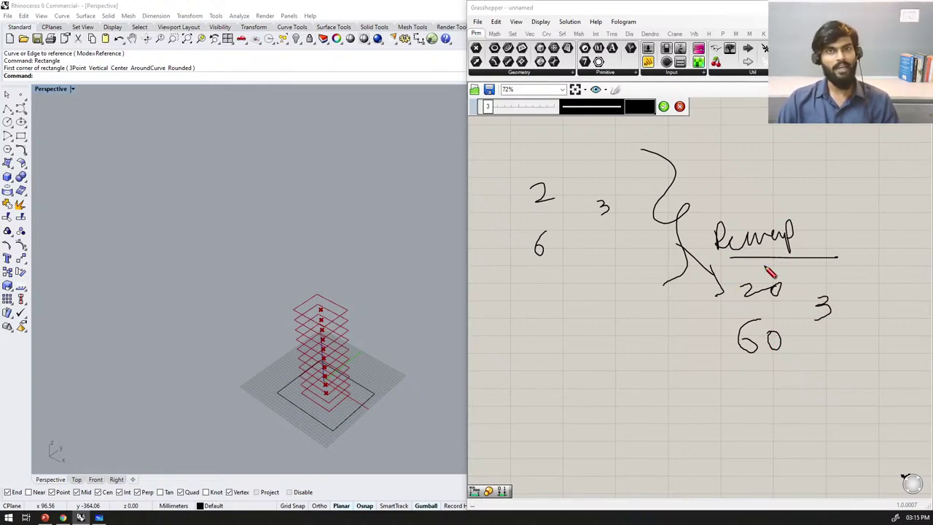
Step: Sketch 0.2, 0.3, a bracket and a 3 below the other numbers, scribble over part of 0.3, and discard the whole sketch
left_click_drag(632, 394, 690, 420)
left_click(651, 410)
left_click_drag(655, 455, 683, 459)
left_click(665, 460)
mouse_move(715, 406)
left_mouse_down()
mouse_move(738, 433)
mouse_move(723, 461)
mouse_move(724, 446)
mouse_move(737, 442)
left_mouse_up()
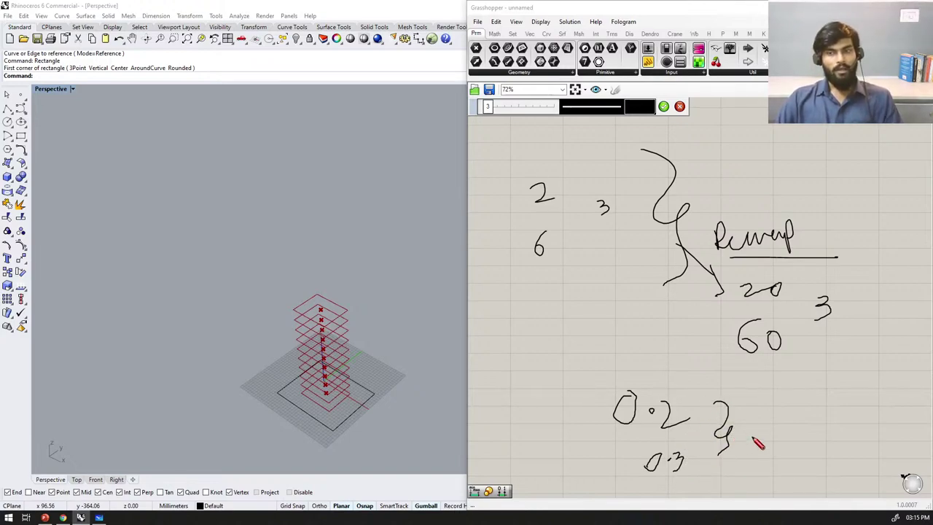
left_click_drag(677, 455, 687, 476)
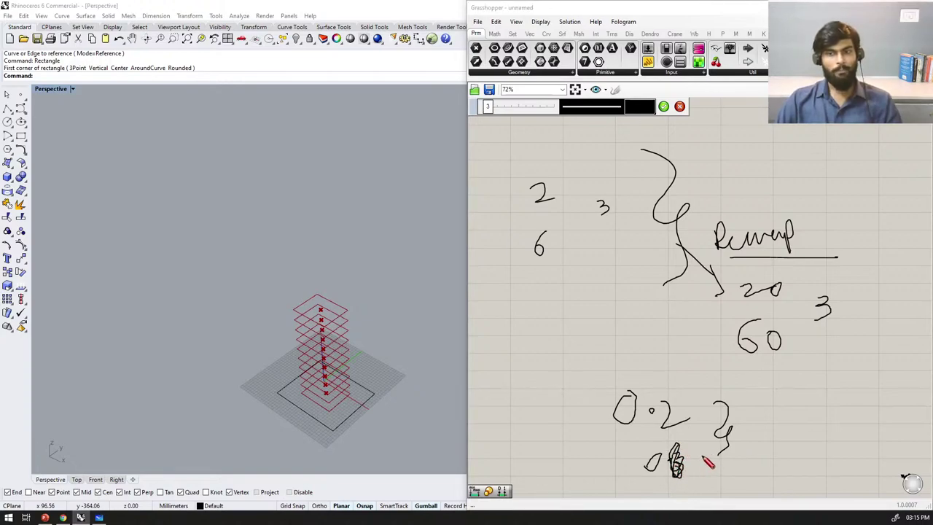
mouse_move(765, 404)
left_mouse_down()
mouse_move(780, 426)
mouse_move(766, 423)
left_mouse_up()
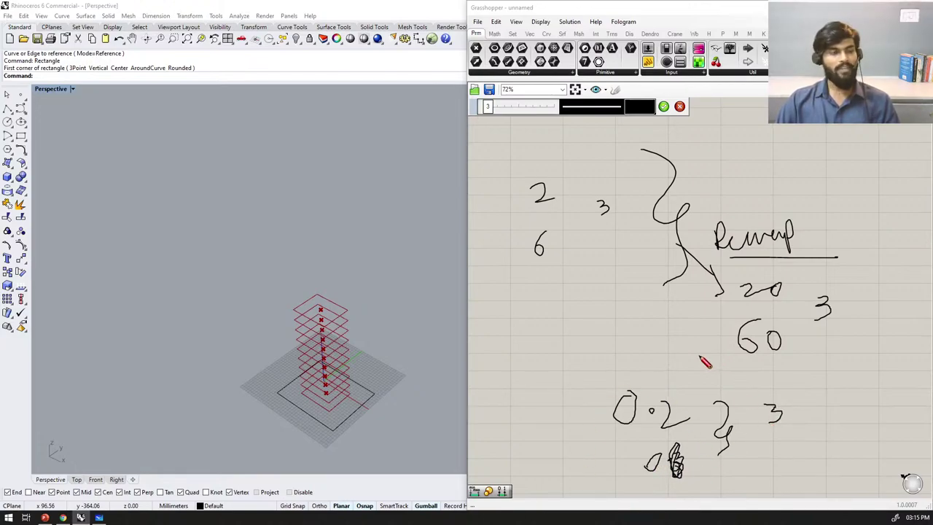
left_click(680, 106)
Step: Move the Remap Numbers component farther away from the Graph Mapper
scroll(680, 294, "up", 3)
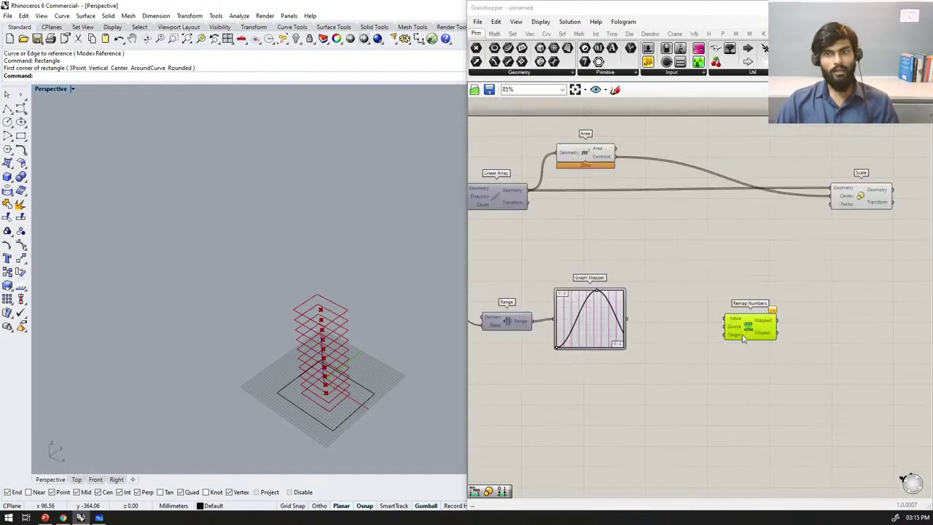
left_click_drag(745, 339, 790, 352)
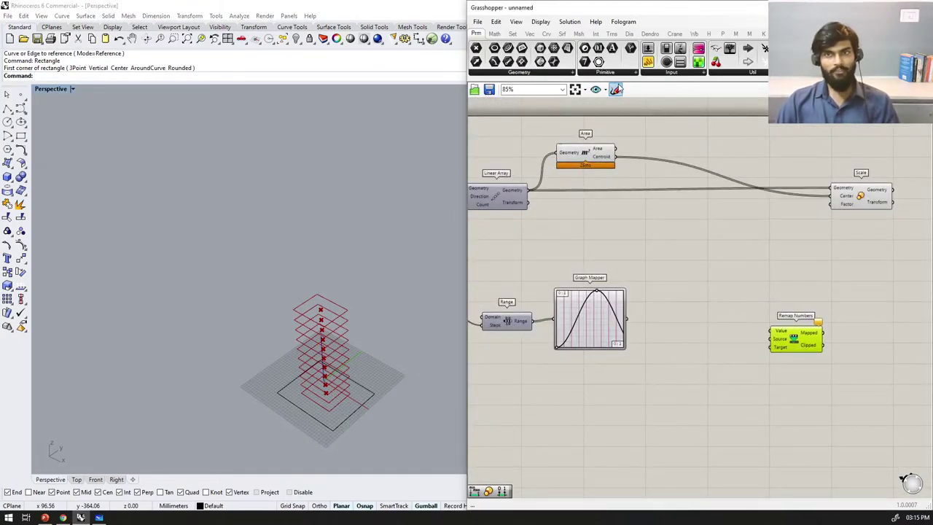
Step: Sketch 0.4 above 0.9 freehand in the empty canvas area below the Graph Mapper and discard the sketch
left_click(614, 89)
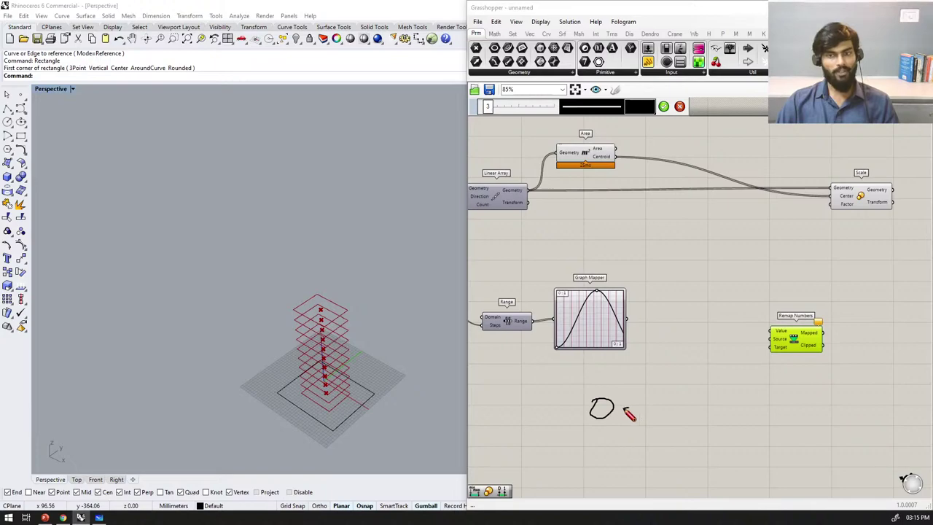
left_click_drag(641, 399, 646, 420)
mouse_move(617, 467)
left_mouse_down()
mouse_move(646, 454)
mouse_move(659, 477)
left_mouse_up()
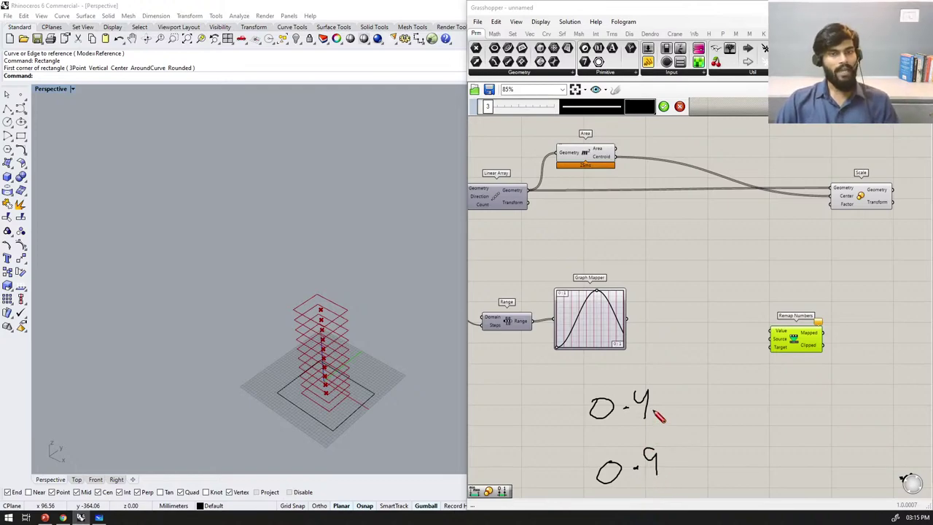
mouse_move(331, 377)
right_mouse_down()
mouse_move(338, 322)
mouse_move(358, 416)
right_mouse_up()
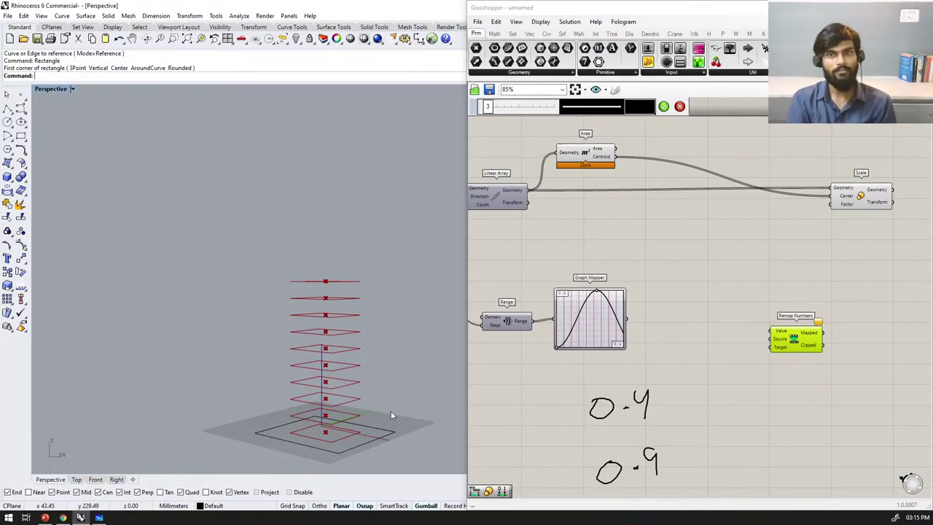
left_click(680, 106)
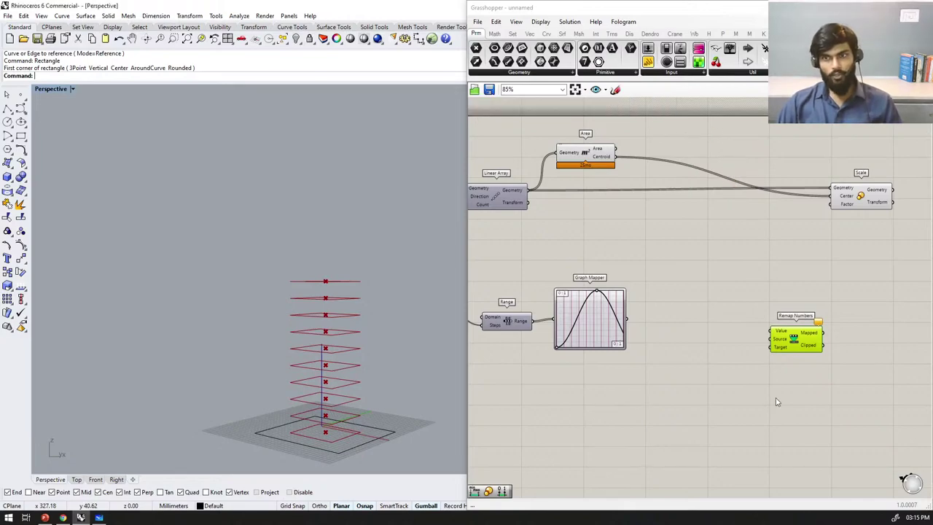
Step: Add a Construct Domain component below the wires between the Graph Mapper and Remap Numbers
scroll(760, 378, "up", 2)
left_click_drag(792, 337, 761, 336)
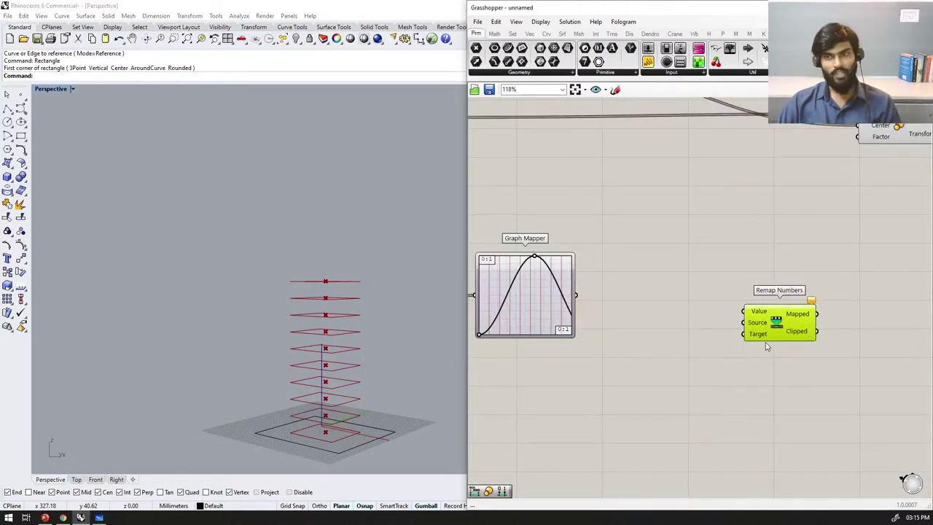
double_click(667, 395)
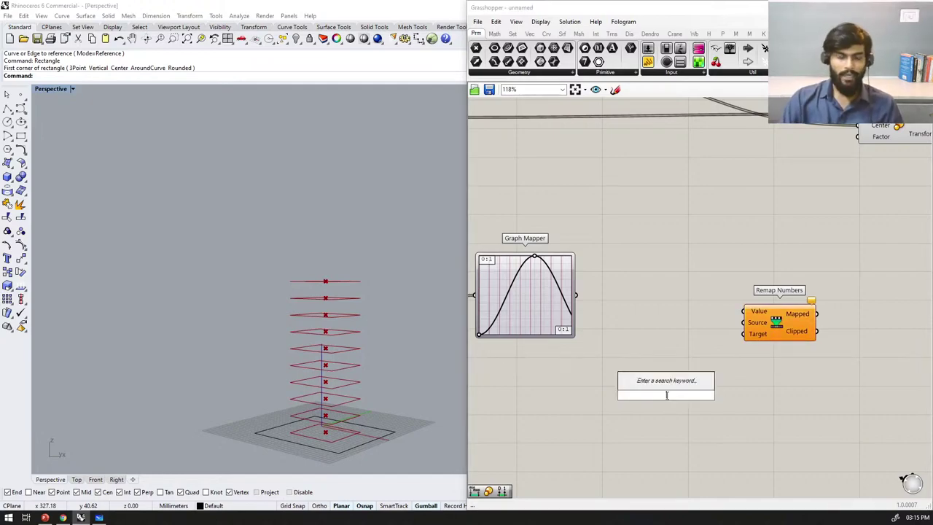
type("cons")
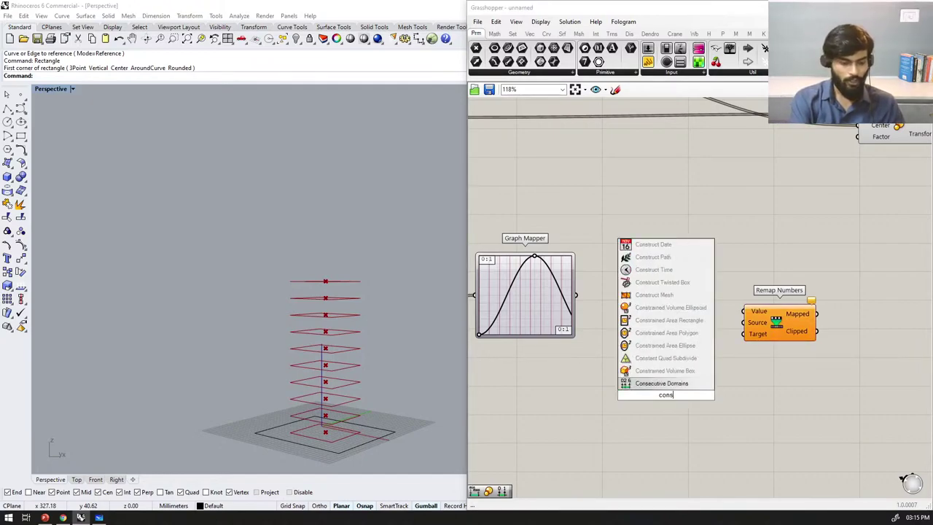
type("truct domain")
key("Up")
key("Return")
left_click(657, 395)
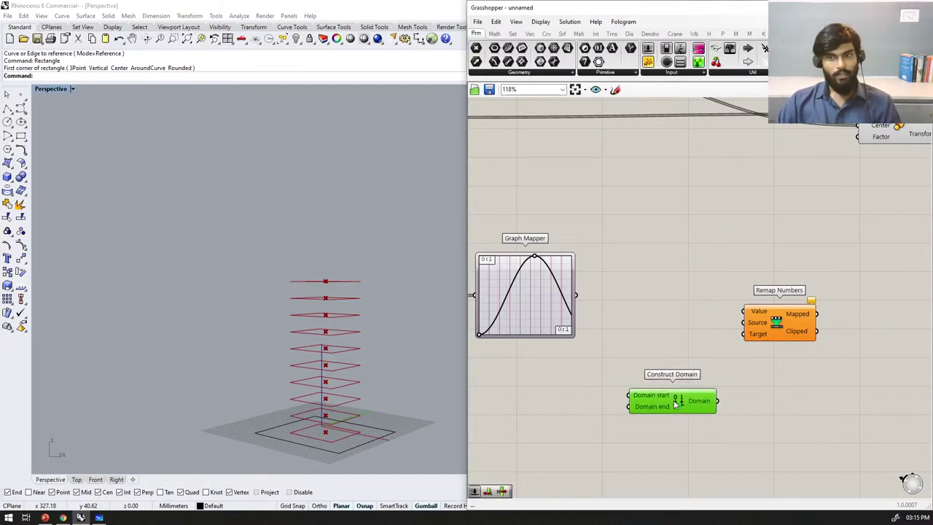
Step: Create a number slider with the value 0.4 and connect it to Construct Domain's Domain start input
scroll(631, 388, "up", 3)
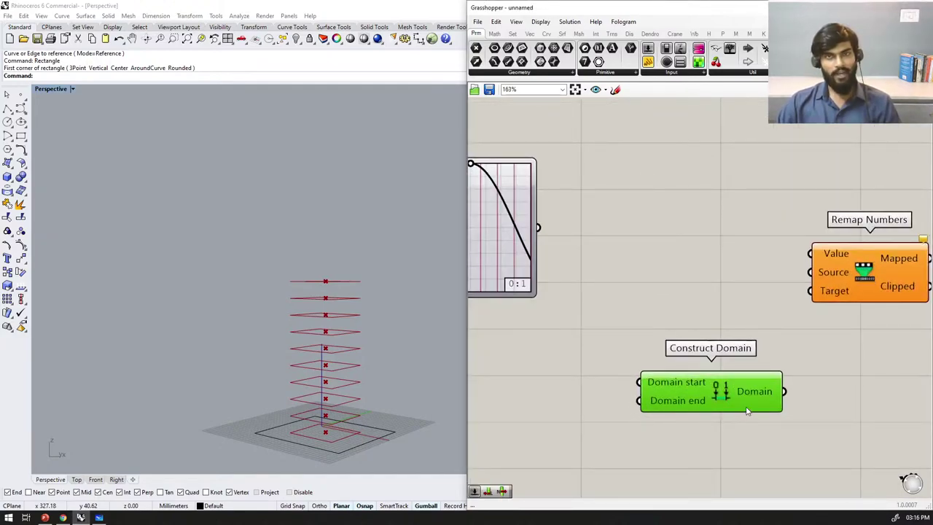
scroll(746, 412, "down", 2)
double_click(632, 385)
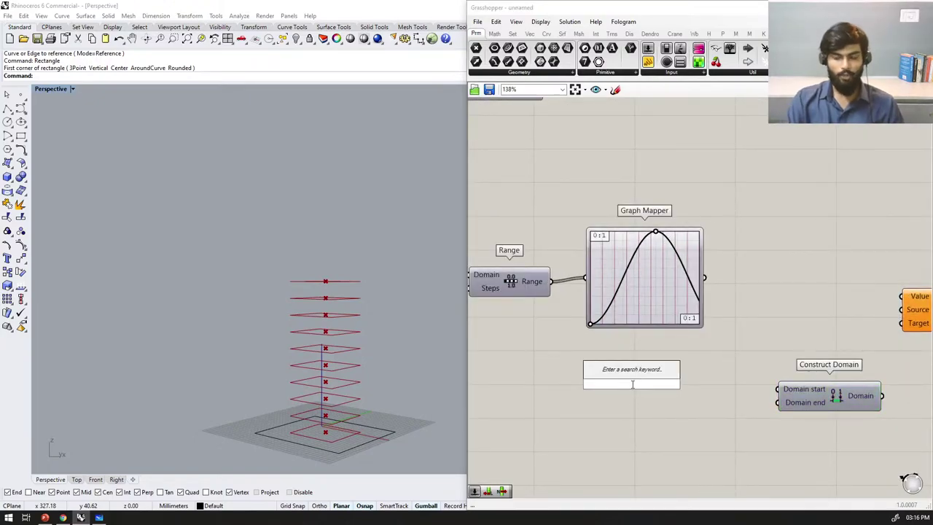
type("0.4")
key("Return")
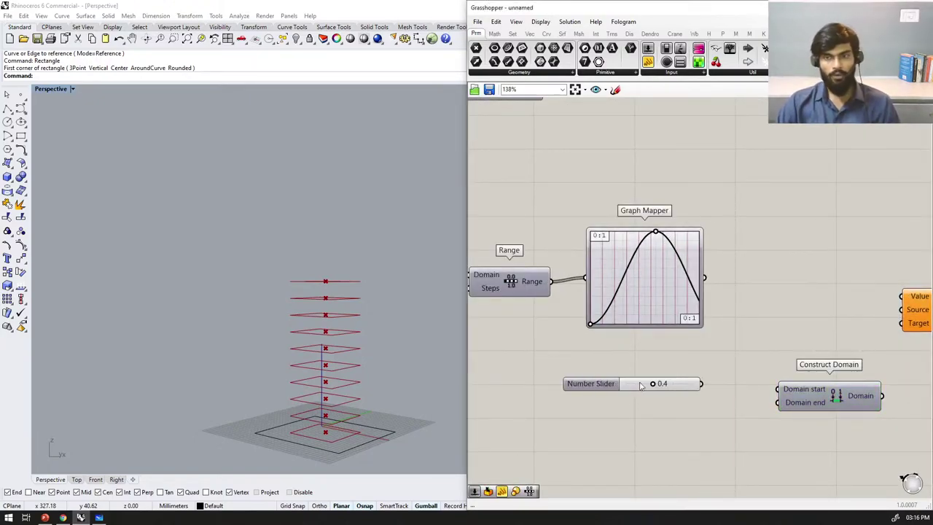
left_click_drag(702, 384, 774, 393)
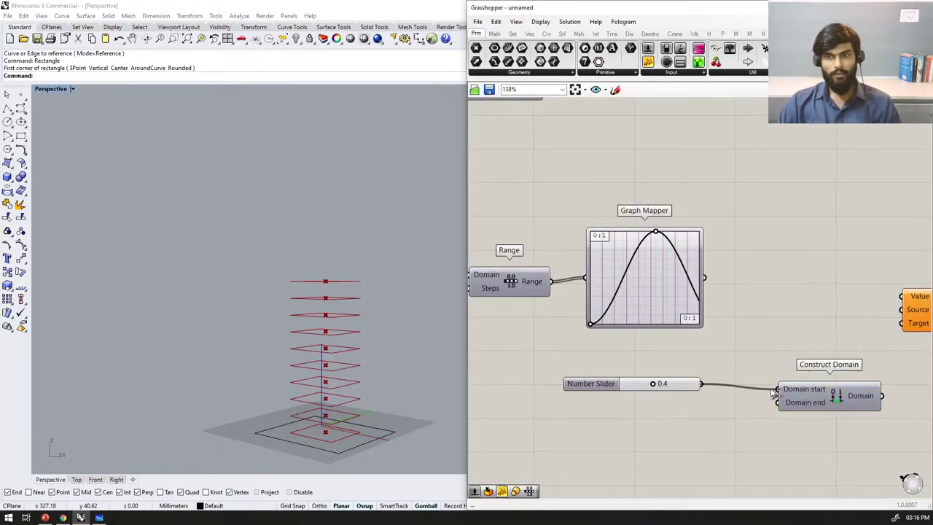
Step: Create a number slider with the value 0.9, connect it to Domain end, and place it under the 0.4 slider
double_click(607, 428)
type("0")
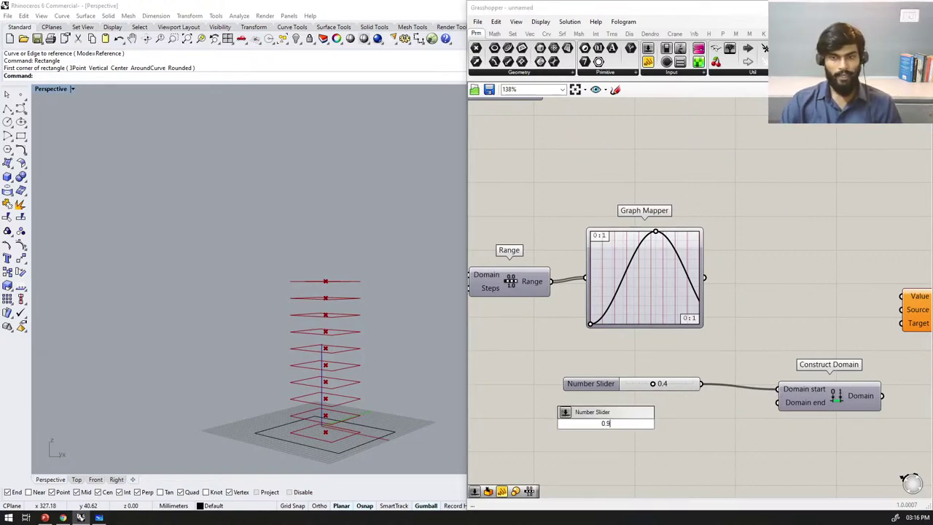
type(".9")
key("Return")
left_click_drag(678, 424, 778, 402)
left_click_drag(608, 427, 635, 425)
Step: Connect the Construct Domain output to the Target input of Remap Numbers
scroll(598, 385, "down", 7)
scroll(809, 392, "up", 7)
left_click_drag(648, 390, 704, 325)
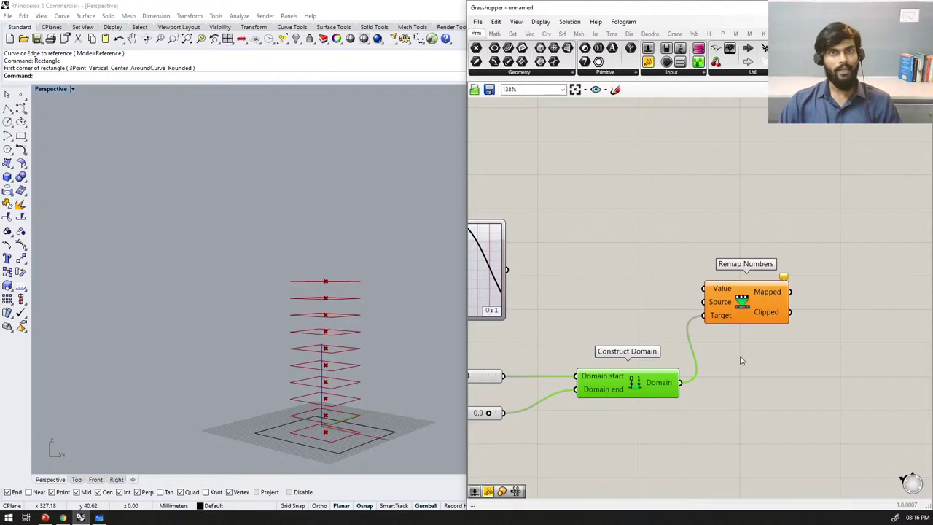
Step: Connect the Graph Mapper output to the Value input of Remap Numbers and shift that component slightly away from Construct Domain
scroll(741, 360, "down", 2)
scroll(616, 248, "down", 4)
scroll(562, 247, "up", 4)
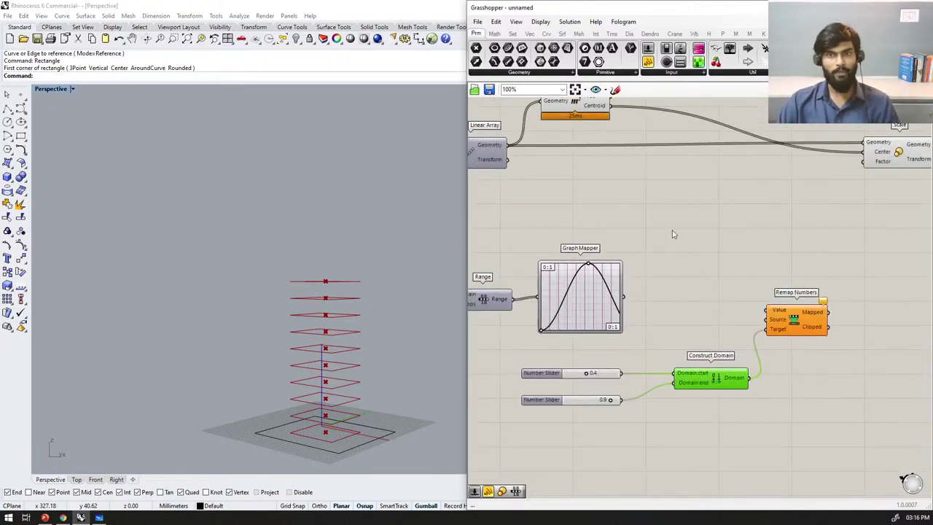
scroll(644, 303, "up", 1)
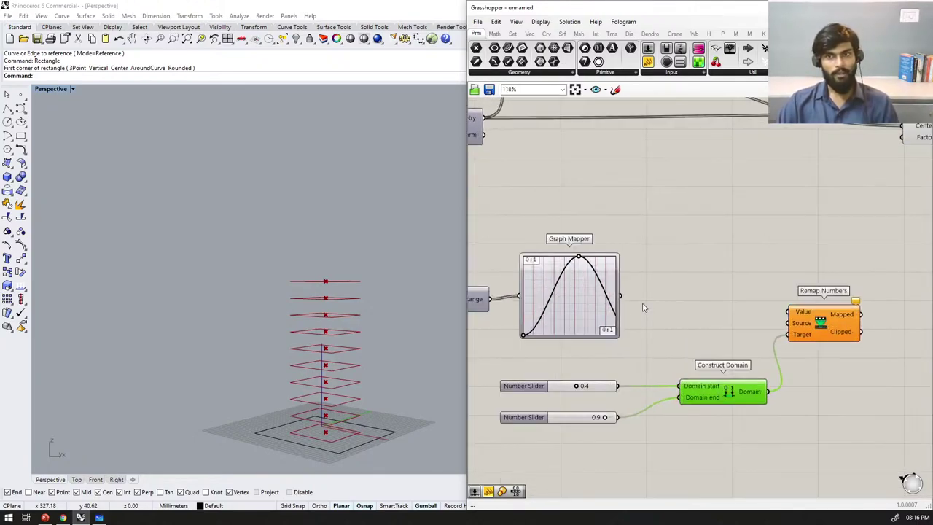
left_click_drag(818, 327, 819, 324)
left_click_drag(620, 296, 836, 325)
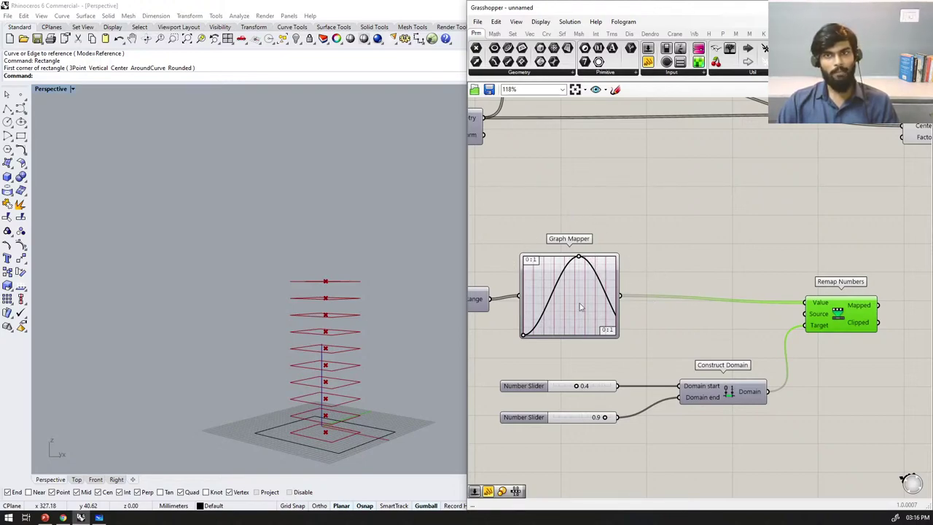
Step: Add a Bounds component, feed its Numbers input from the Graph Mapper output, and place it above the Value wire
double_click(709, 333)
type("bounds")
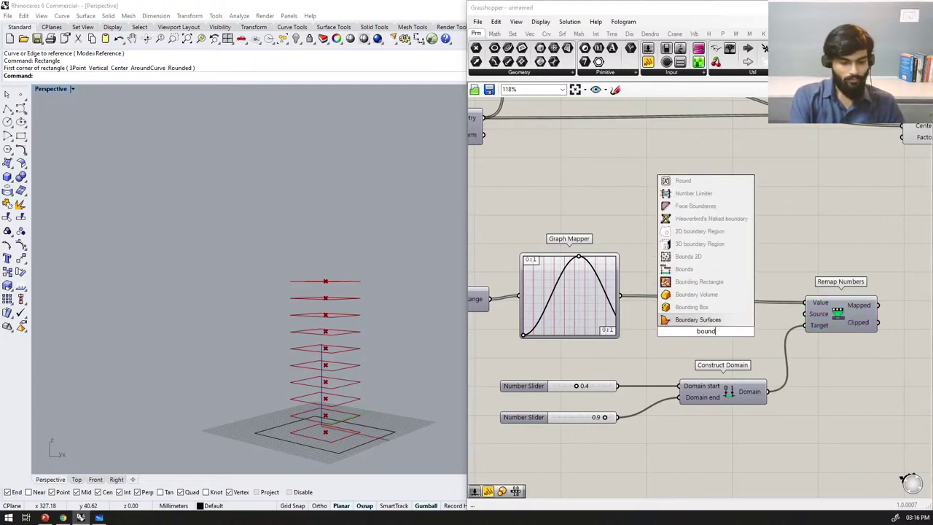
key("Return")
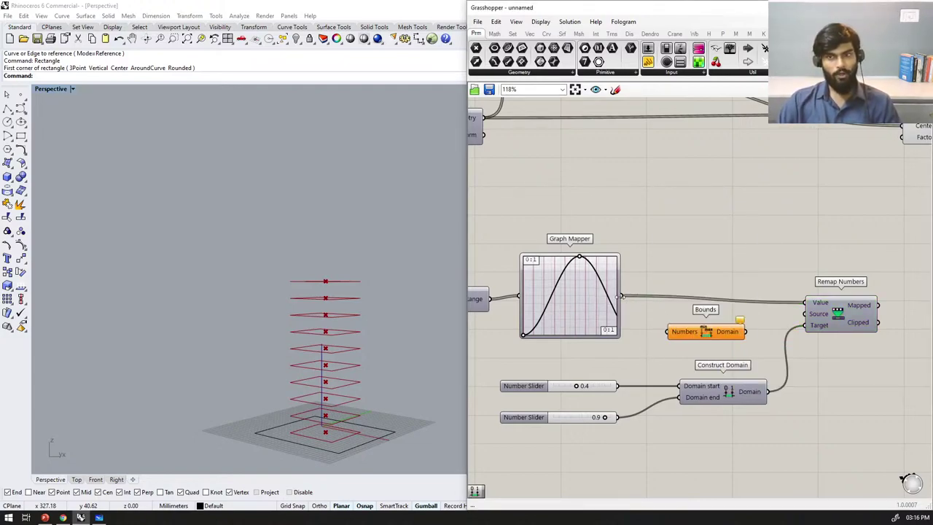
left_click_drag(623, 299, 669, 331)
left_click_drag(686, 331, 665, 239)
Step: Place a Panel beside Bounds and connect it to the Domain output to read the domain
left_click_drag(648, 62, 774, 270)
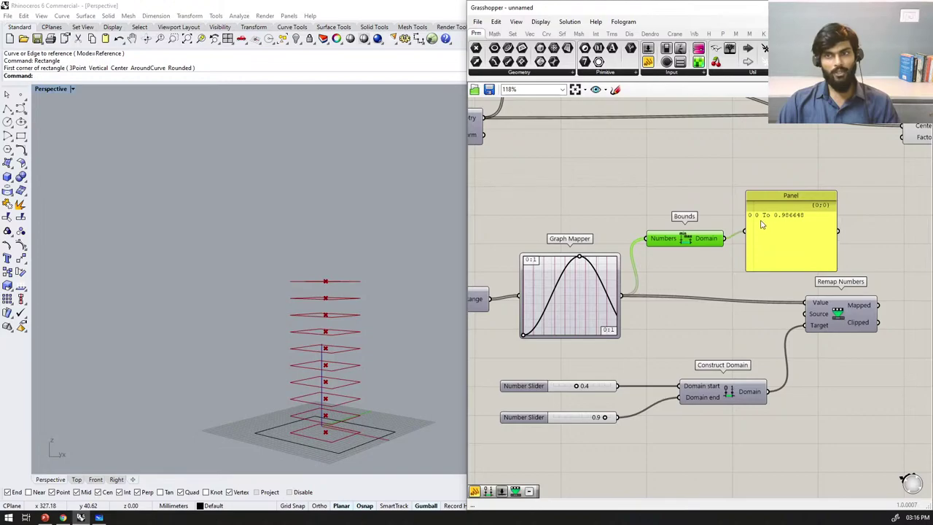
scroll(798, 224, "up", 4)
scroll(817, 224, "down", 6)
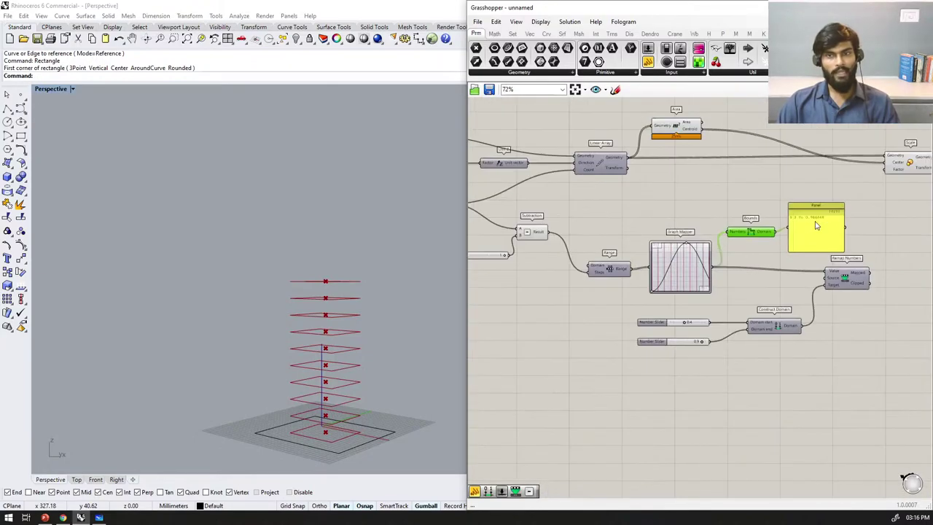
Step: Reshape the Graph Mapper's sine curve into three peaks, recheck the domain in the Panel, and delete the Panel
scroll(734, 246, "up", 4)
left_click_drag(735, 246, 700, 275)
scroll(921, 235, "down", 2)
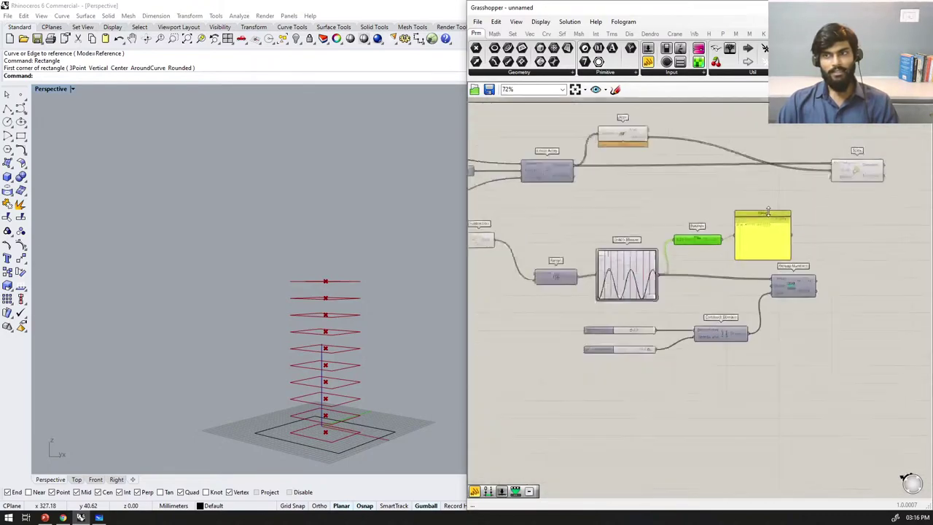
scroll(751, 240, "up", 5)
left_click(780, 254)
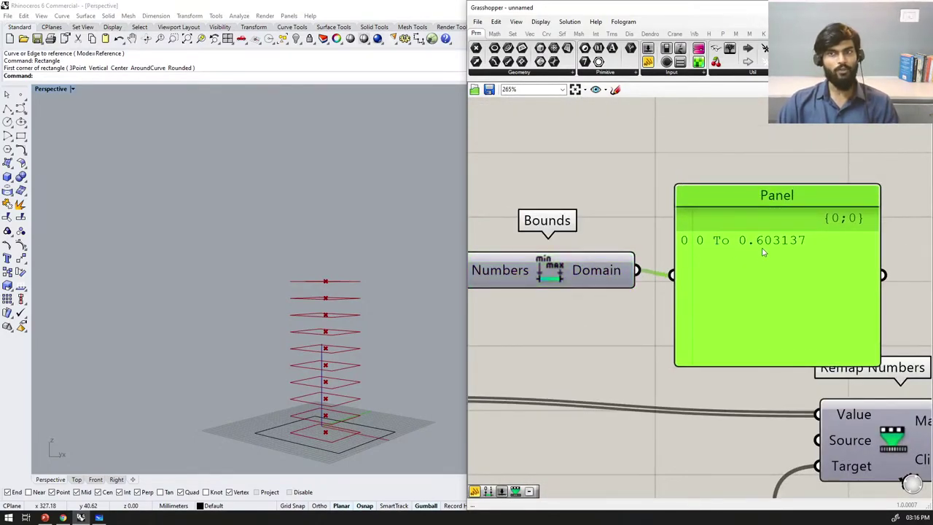
key("Delete")
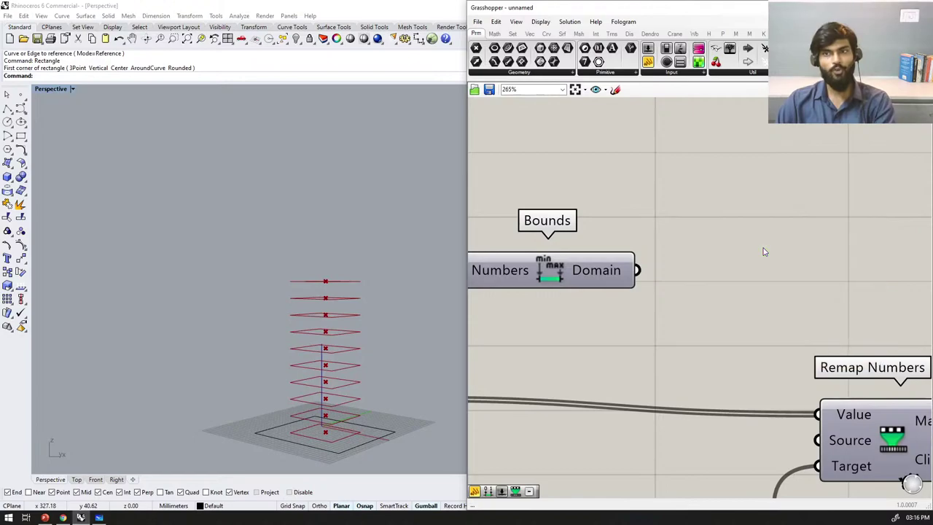
Step: Move Bounds below the Graph Mapper wire and connect its Domain output to the Source input of Remap Numbers
scroll(714, 244, "down", 6)
scroll(676, 244, "up", 4)
left_click_drag(677, 248, 681, 413)
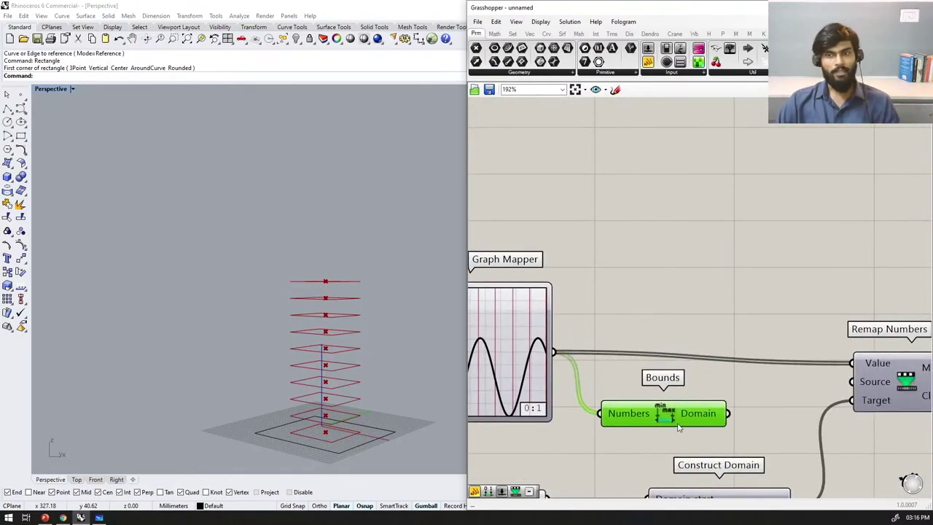
scroll(682, 374, "down", 4)
scroll(682, 374, "up", 4)
left_click_drag(695, 362, 807, 328)
Step: Connect the Mapped output of Remap Numbers to the Scale component's Factor input and view the scaled rectangles
scroll(640, 331, "down", 2)
scroll(685, 321, "down", 2)
left_click_drag(732, 330, 756, 162)
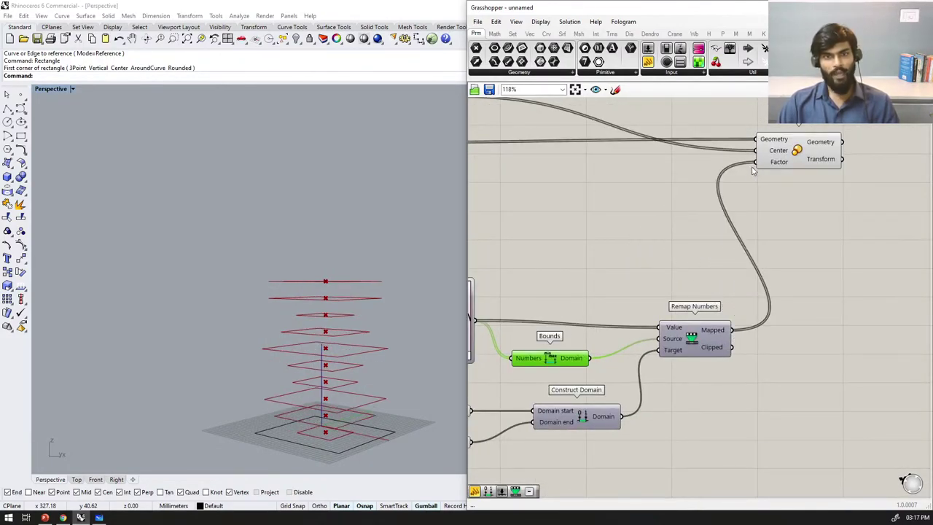
right_click_drag(375, 288, 383, 229)
mouse_move(375, 248)
right_mouse_down()
mouse_move(400, 223)
mouse_move(389, 245)
right_mouse_up()
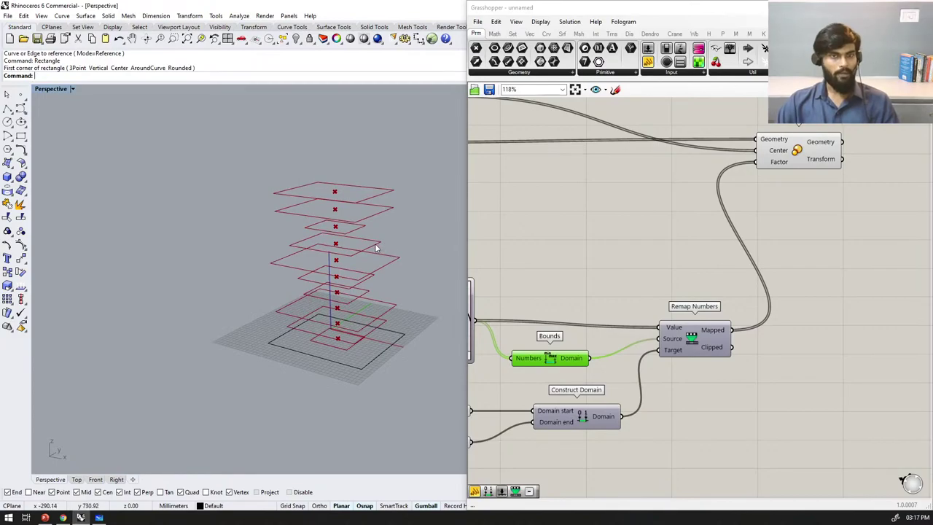
scroll(805, 280, "down", 7)
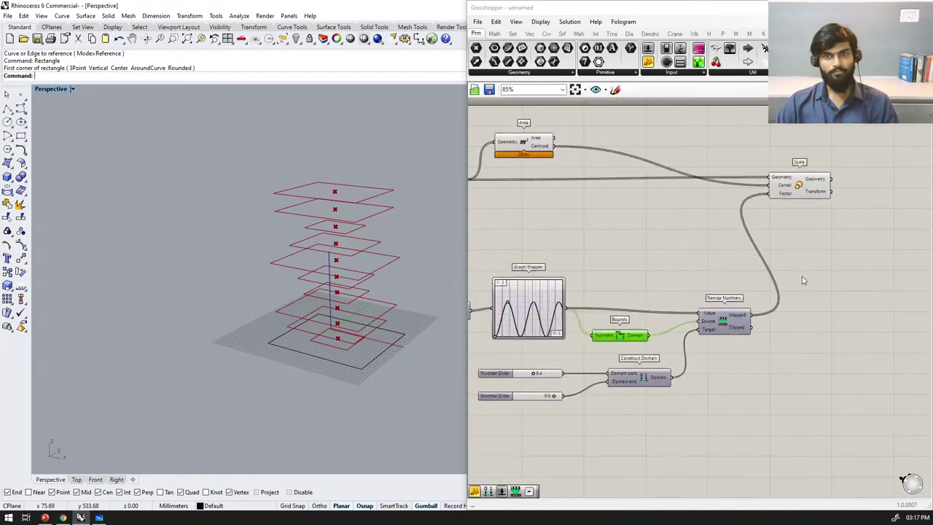
Step: Raise the Linear Array's count slider to 32 to stack more rectangles
scroll(584, 250, "up", 3)
scroll(583, 252, "up", 8)
left_click_drag(600, 290, 619, 292)
right_click_drag(323, 339, 398, 285)
scroll(568, 265, "down", 2)
Step: Stretch the Graph Mapper's sine curve into a single rise from the lower corner to the opposite upper corner of the graph
scroll(568, 265, "down", 5)
scroll(863, 318, "up", 5)
right_click_drag(820, 350, 748, 322)
scroll(736, 327, "up", 2)
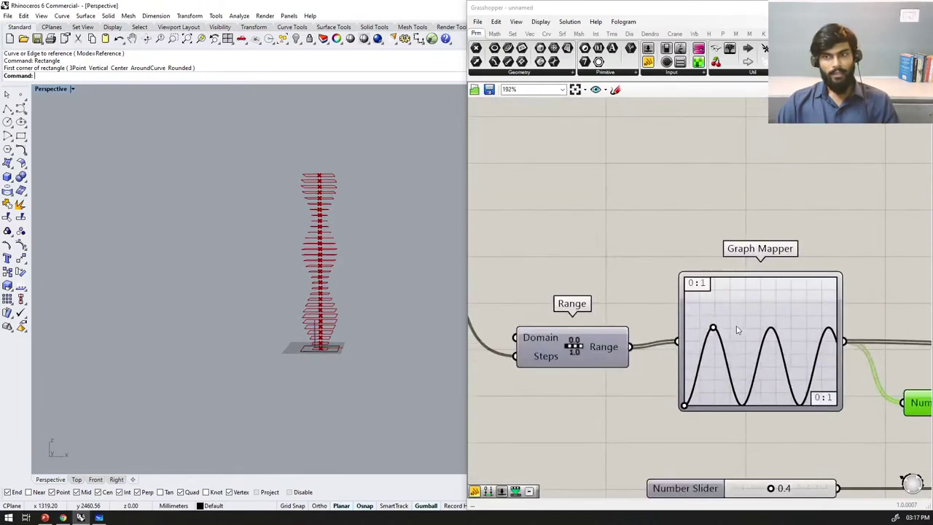
left_click_drag(711, 326, 773, 316)
right_click_drag(288, 252, 246, 264)
scroll(333, 242, "up", 6)
right_click_drag(368, 269, 362, 234)
left_click_drag(779, 321, 850, 270)
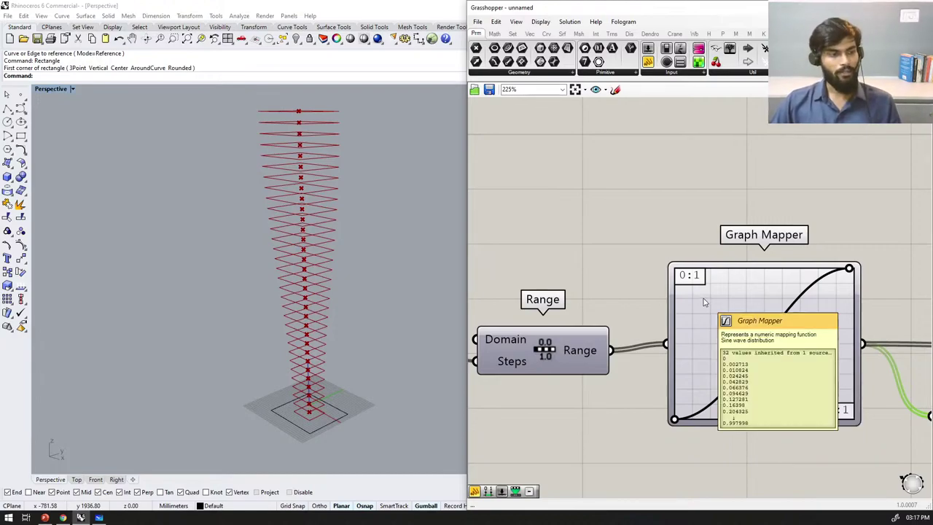
Step: Select the Scale component and examine the scaled rectangle tower from several angles
scroll(683, 273, "down", 5)
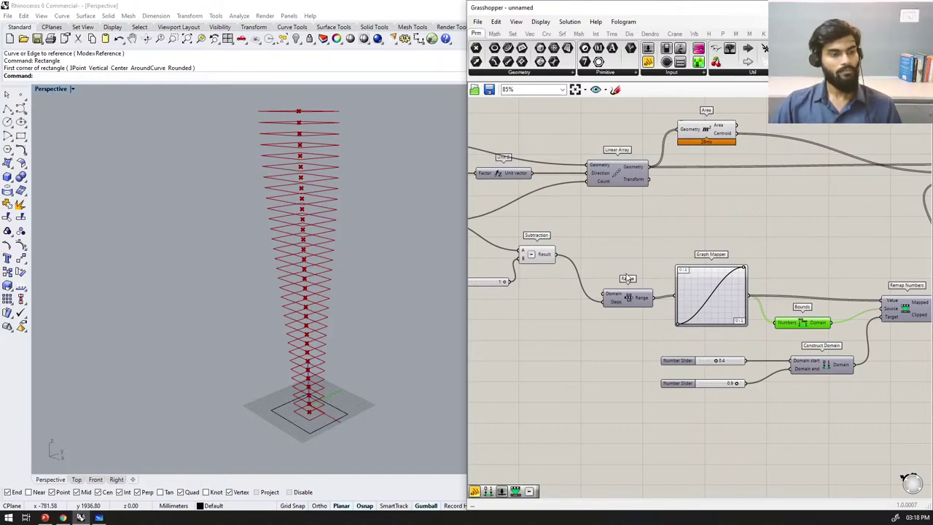
scroll(627, 277, "down", 4)
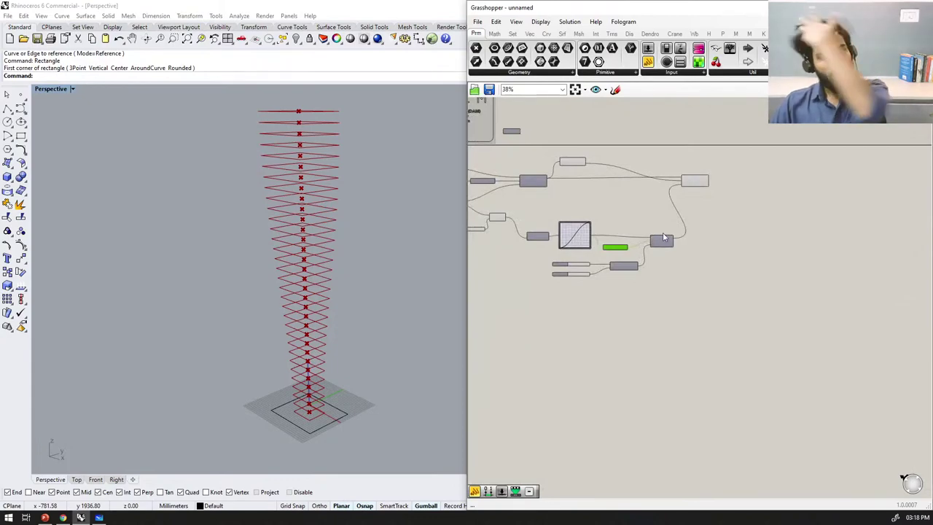
scroll(664, 237, "up", 4)
left_click_drag(719, 146, 732, 151)
right_click_drag(354, 295, 377, 207)
right_click_drag(334, 267, 292, 296)
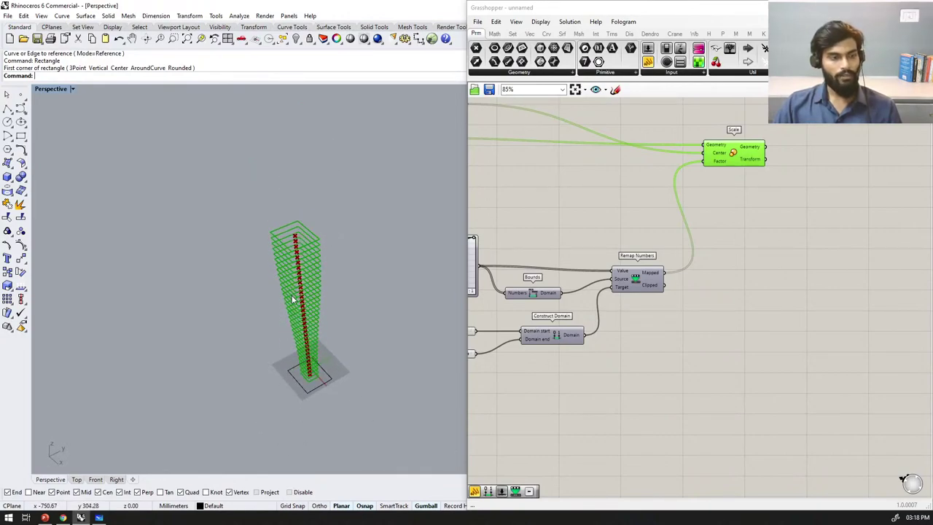
scroll(287, 277, "up", 2)
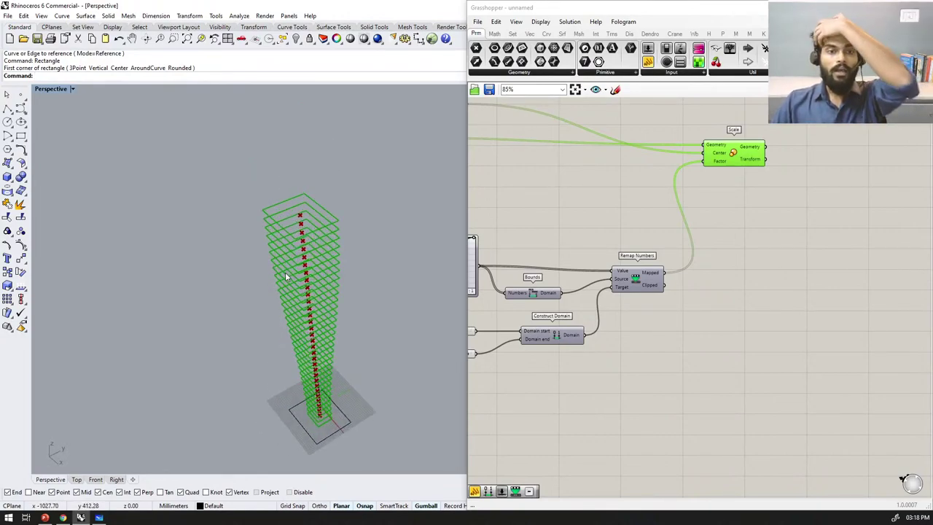
right_click_drag(310, 256, 343, 292)
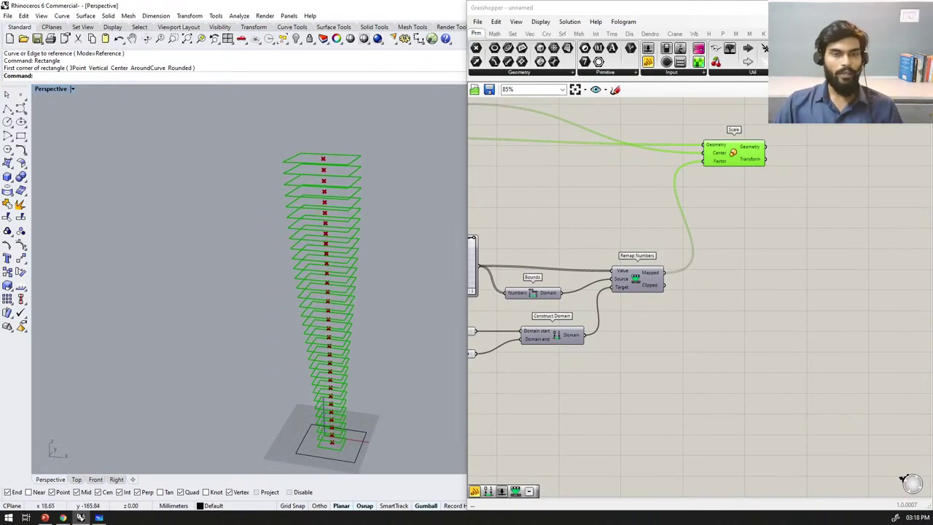
Step: Switch to Microsoft Whiteboard and sketch a blue rectangle with a red curved arrow arching over it on an empty area
left_click(100, 517)
mouse_move(746, 285)
right_mouse_down()
mouse_move(314, 298)
mouse_move(222, 310)
right_mouse_up()
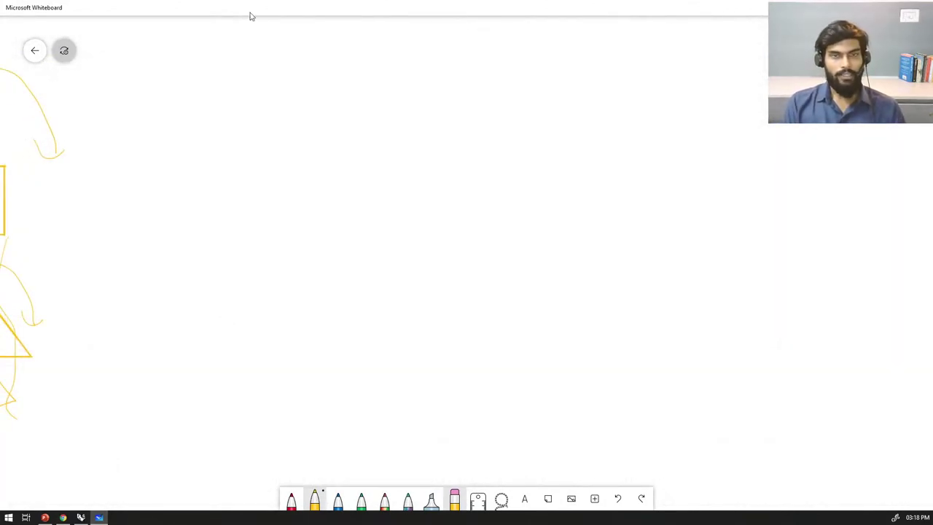
mouse_move(324, 146)
left_mouse_down()
mouse_move(488, 127)
mouse_move(503, 215)
mouse_move(320, 262)
mouse_move(285, 151)
mouse_move(364, 133)
left_mouse_up()
left_click_drag(437, 228, 424, 301)
left_click(338, 501)
mouse_move(342, 147)
left_mouse_down()
mouse_move(475, 145)
mouse_move(490, 211)
mouse_move(344, 228)
mouse_move(342, 148)
left_mouse_up()
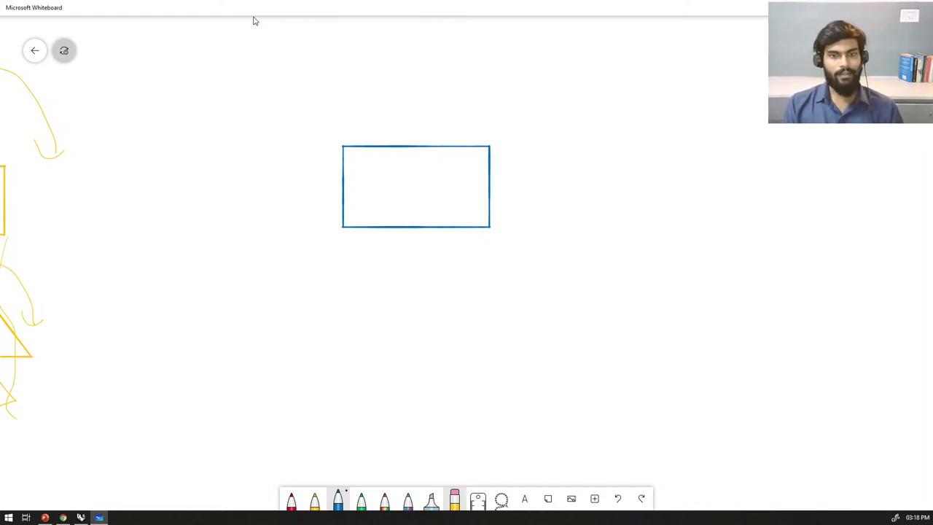
left_click(292, 501)
mouse_move(303, 190)
left_mouse_down()
mouse_move(304, 149)
mouse_move(533, 81)
mouse_move(565, 182)
mouse_move(579, 178)
left_mouse_up()
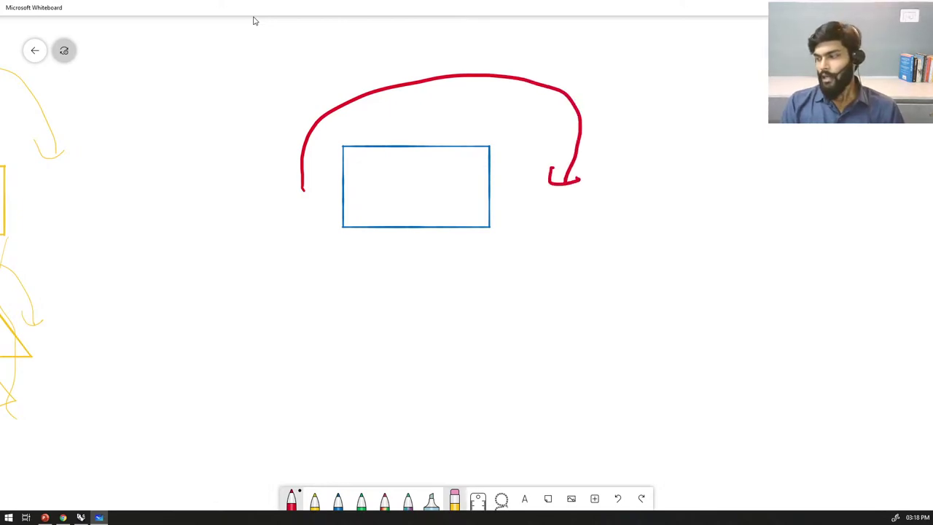
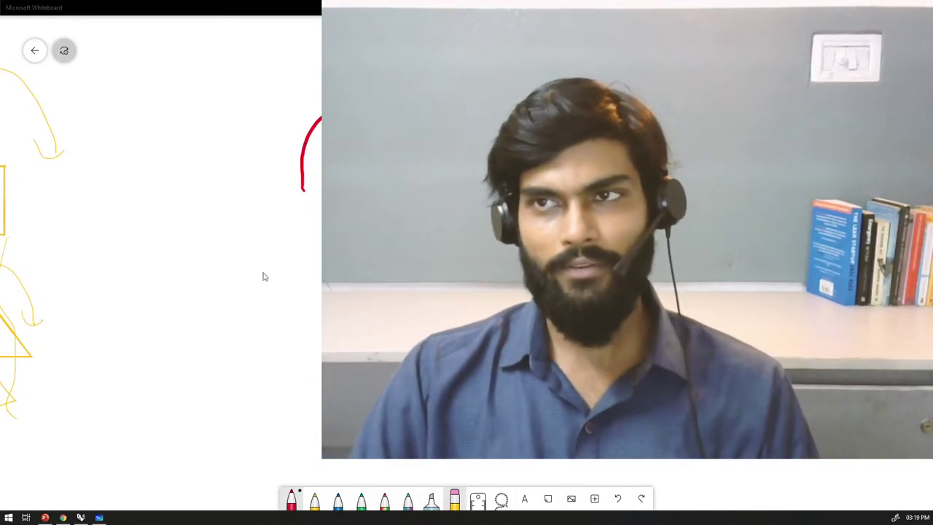
Step: Switch back to Rhino and Grasshopper and reposition the Scale component, with free canvas space beside it
key("alt+Tab")
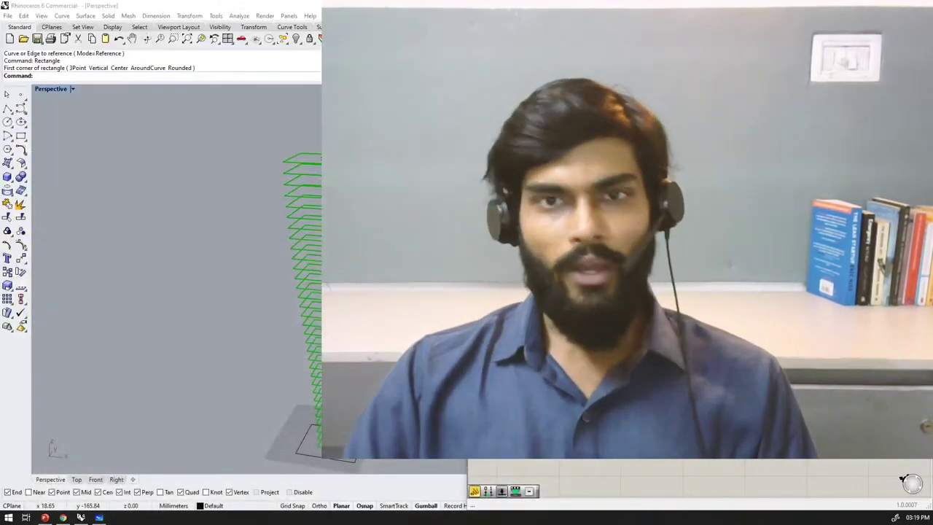
mouse_move(379, 219)
right_mouse_down()
mouse_move(386, 291)
mouse_move(373, 213)
right_mouse_up()
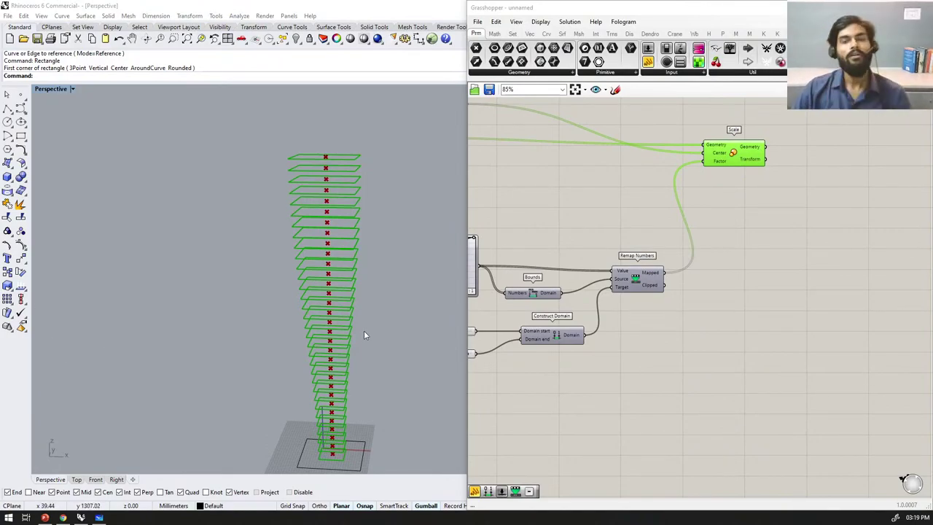
scroll(649, 256, "down", 5)
scroll(718, 227, "up", 6)
left_click(663, 183)
left_click_drag(640, 190, 646, 221)
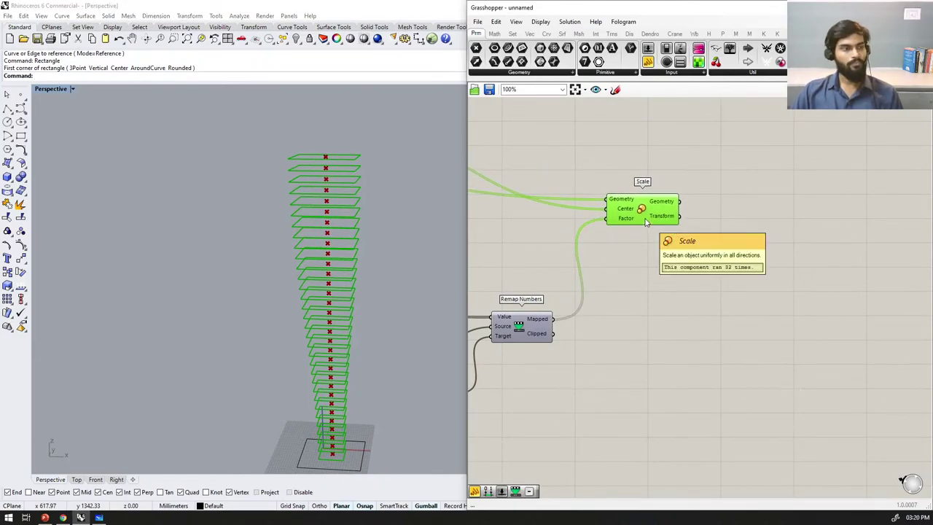
scroll(650, 222, "down", 2)
right_click_drag(861, 241, 732, 236)
scroll(733, 240, "down", 2)
scroll(678, 240, "up", 3)
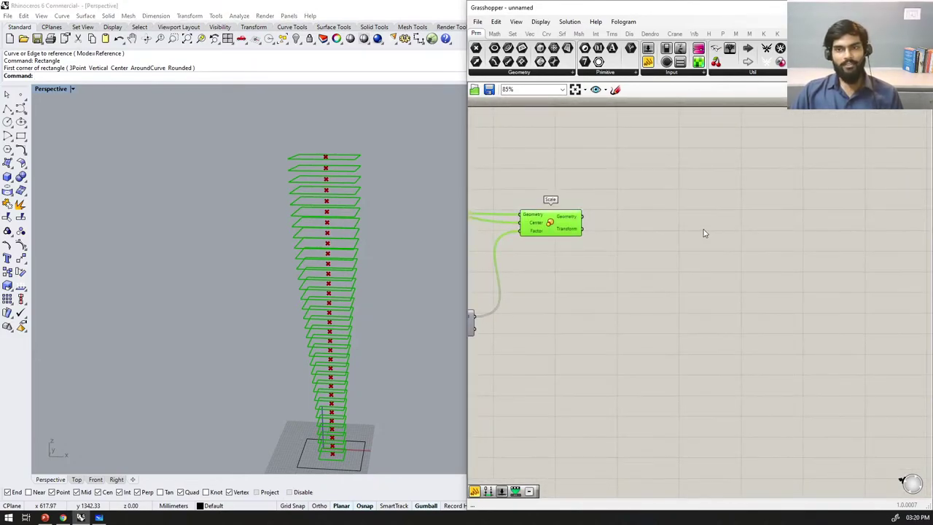
Step: Add a Rotate component to the canvas beyond the Scale component, leaving a gap between them
left_click(704, 232)
double_click(704, 230)
type("rotate")
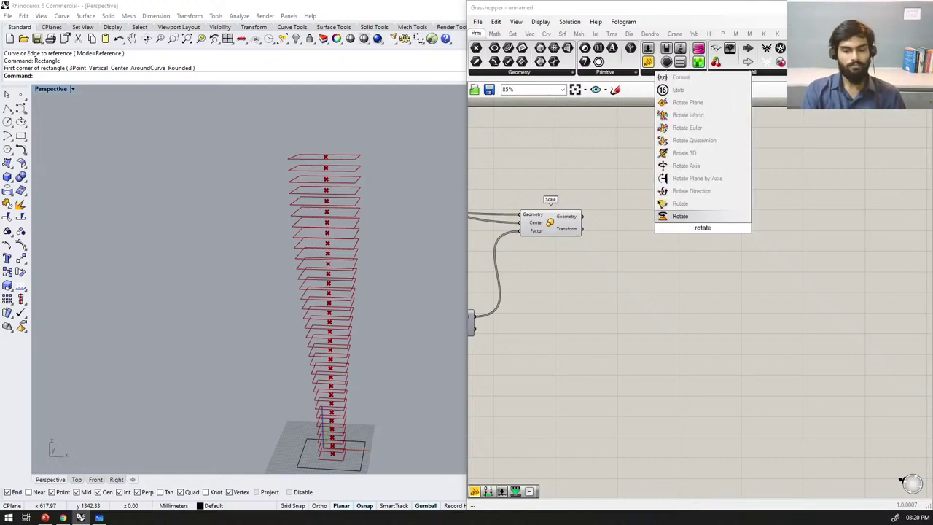
key("Return")
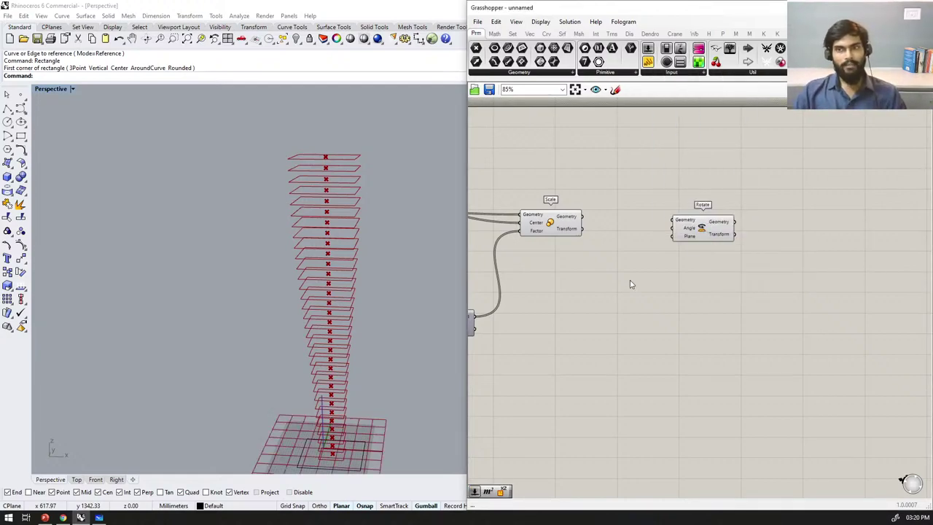
scroll(683, 246, "up", 2)
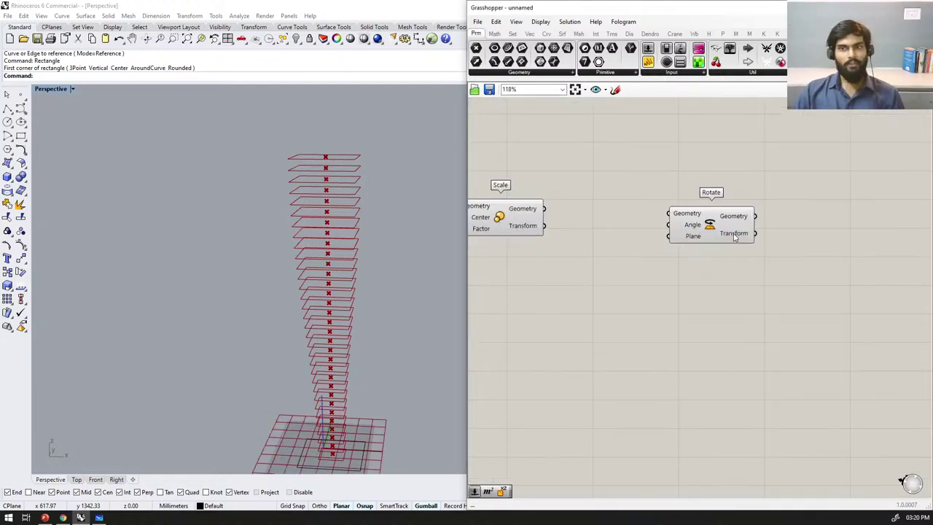
left_click(759, 248)
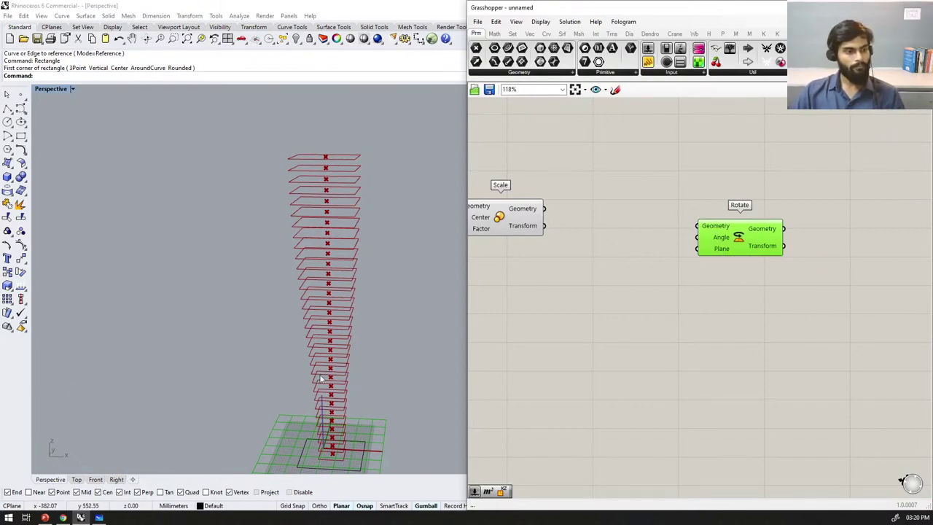
left_click(666, 318)
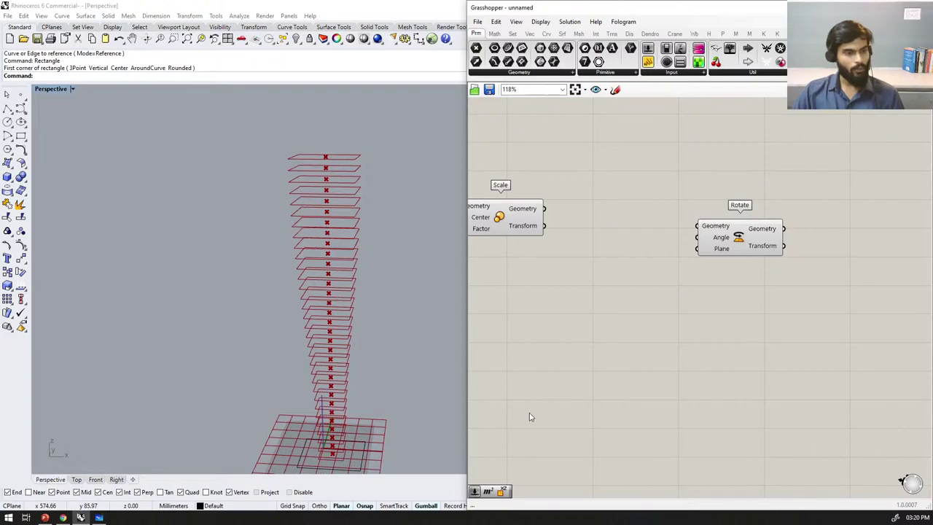
Step: Examine the definition from the Linear Array and Graph Mapper through Remap Numbers to the Scale and Rotate components
scroll(727, 309, "down", 6)
scroll(628, 292, "up", 4)
scroll(805, 278, "down", 3)
scroll(731, 280, "up", 3)
scroll(731, 280, "down", 5)
scroll(665, 316, "up", 4)
scroll(827, 301, "down", 4)
scroll(689, 303, "up", 3)
scroll(737, 304, "down", 1)
scroll(726, 314, "up", 4)
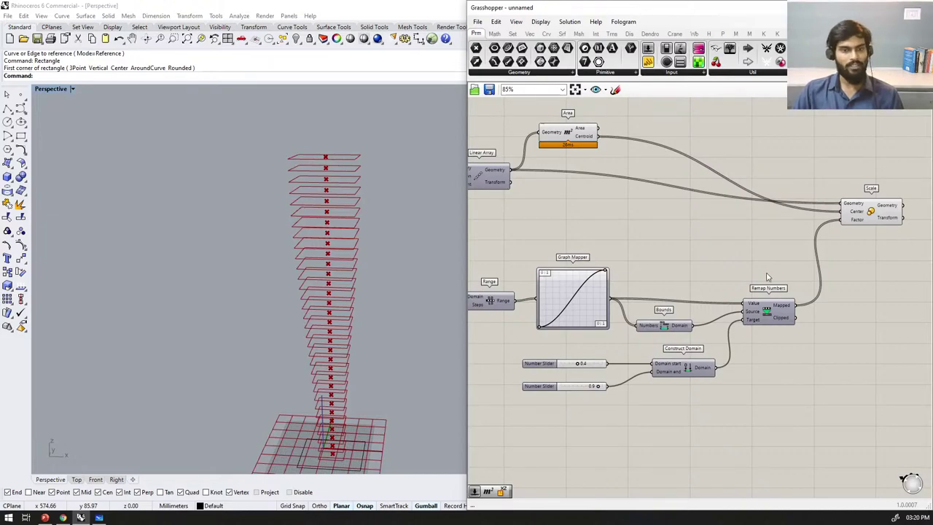
right_click_drag(757, 278, 616, 285)
scroll(616, 285, "down", 1)
scroll(820, 277, "up", 2)
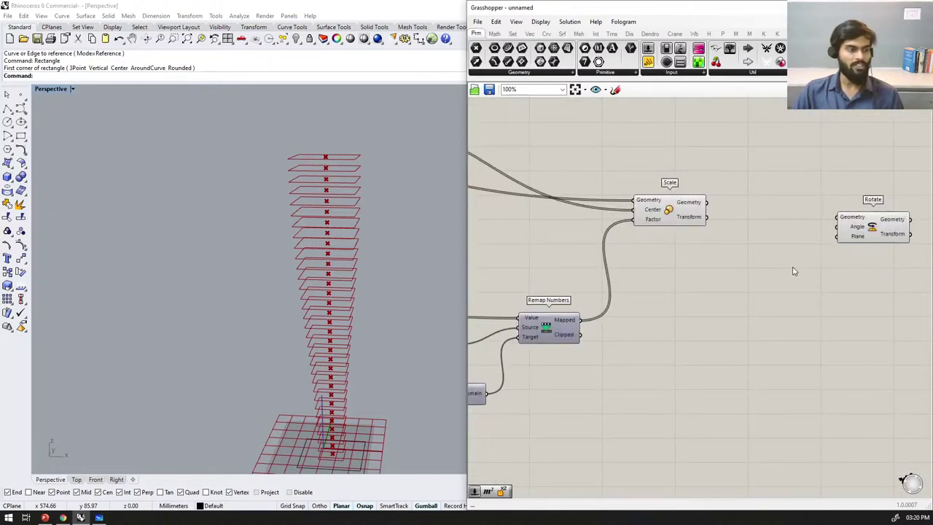
Step: Reposition the Rotate and Scale components to leave room for wiring between them
scroll(789, 273, "down", 4)
right_click_drag(911, 225, 776, 256)
scroll(723, 269, "up", 4)
left_click_drag(664, 294, 660, 273)
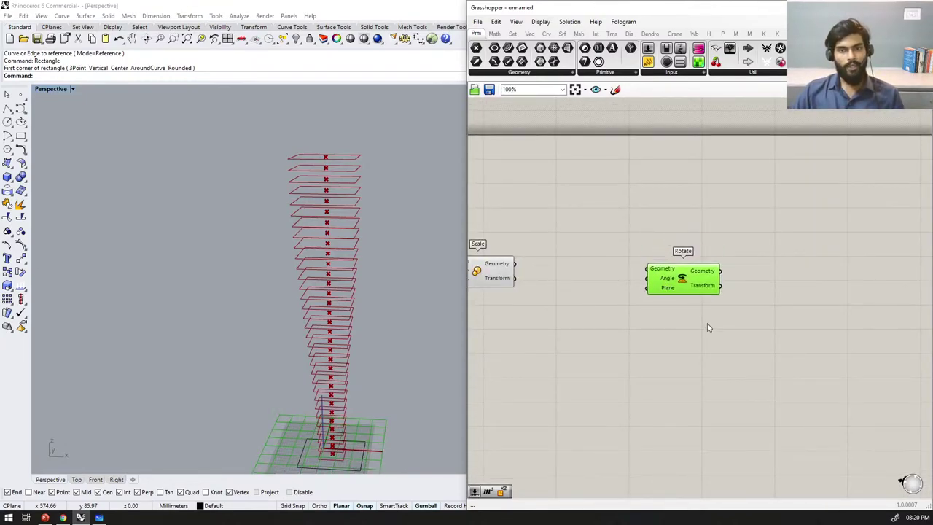
scroll(639, 304, "up", 3)
left_click_drag(781, 296, 803, 297)
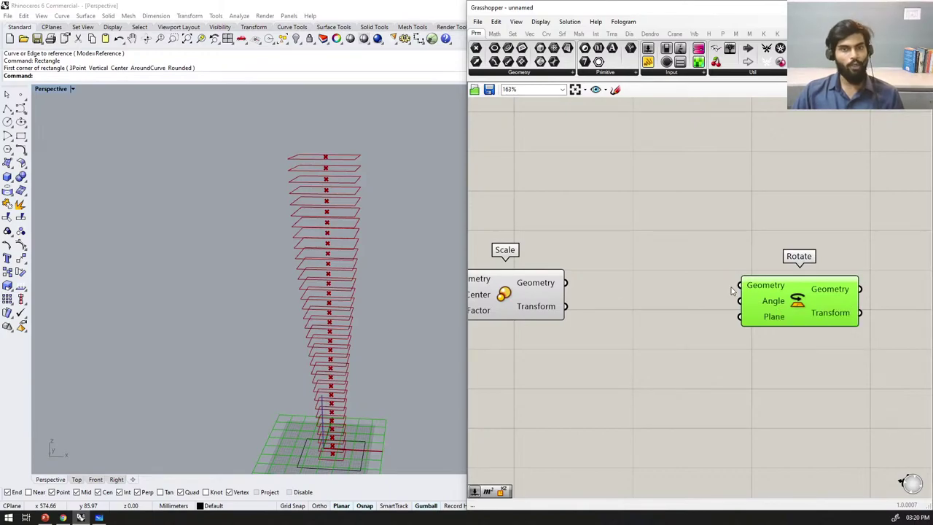
left_click_drag(528, 306, 527, 291)
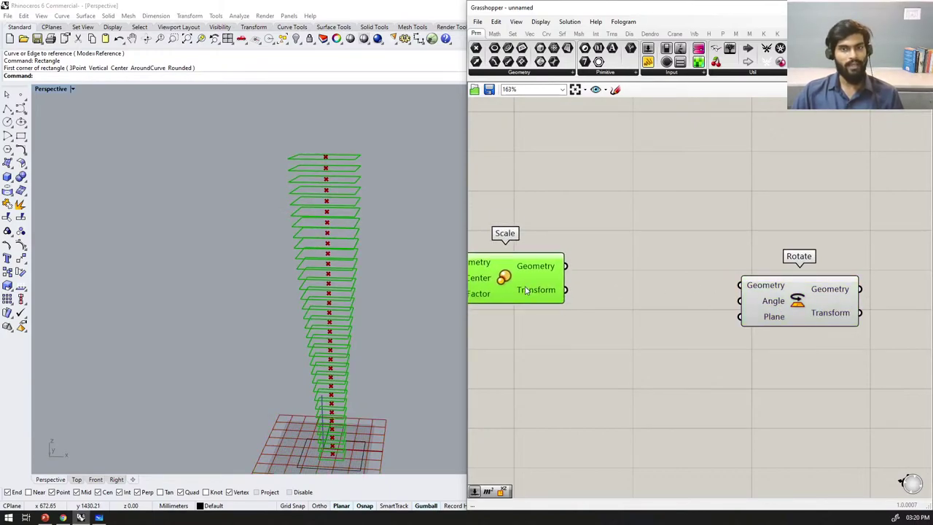
Step: Check Rotate's Angle and Plane inputs, and connect the Scale component's Geometry output to Rotate's Geometry input
mouse_move(785, 305)
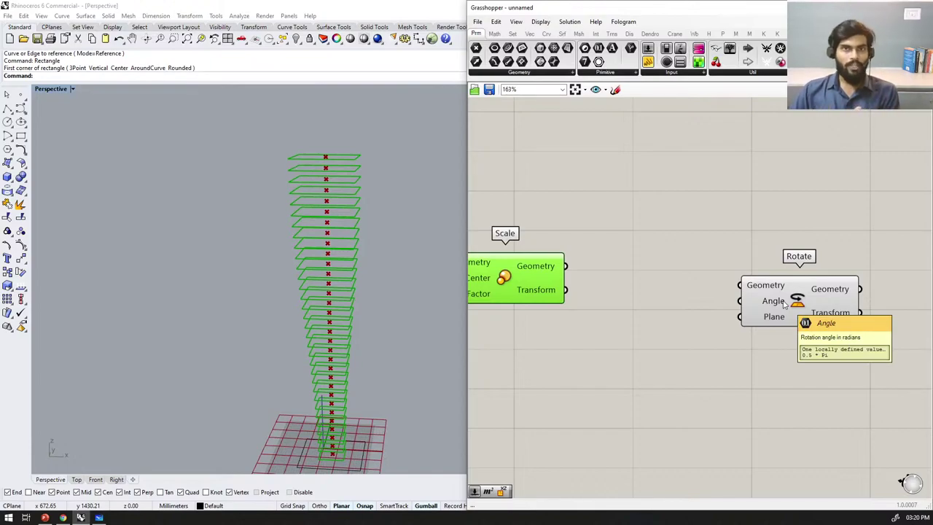
mouse_move(764, 326)
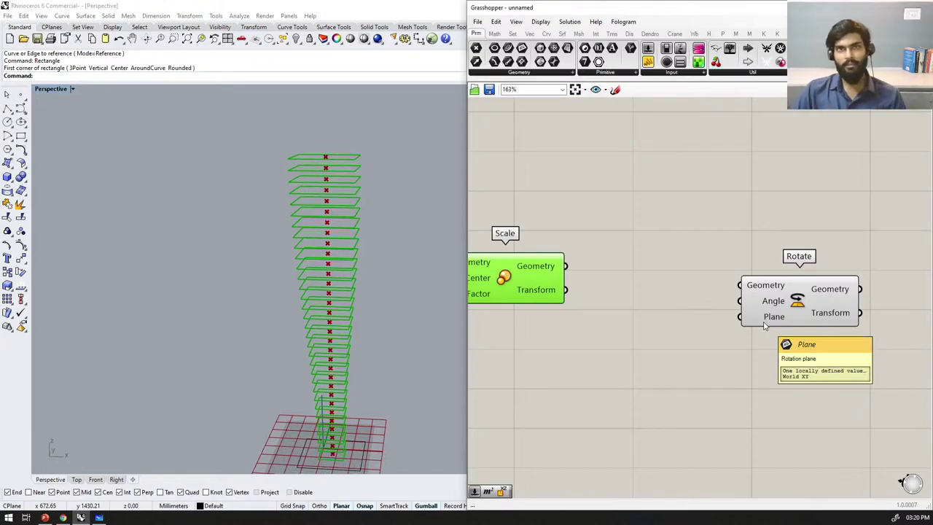
left_click_drag(768, 321, 800, 315)
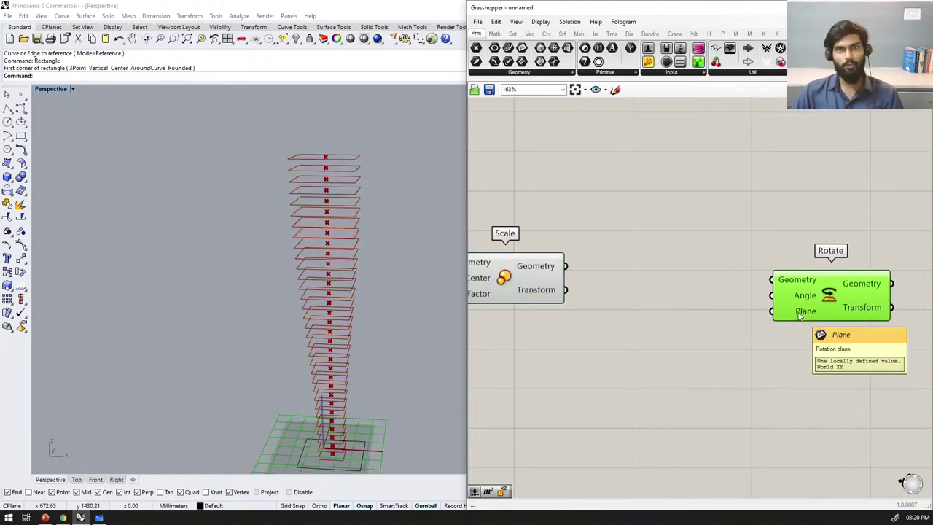
scroll(806, 311, "down", 3)
scroll(725, 291, "up", 1)
left_click_drag(681, 271, 831, 281)
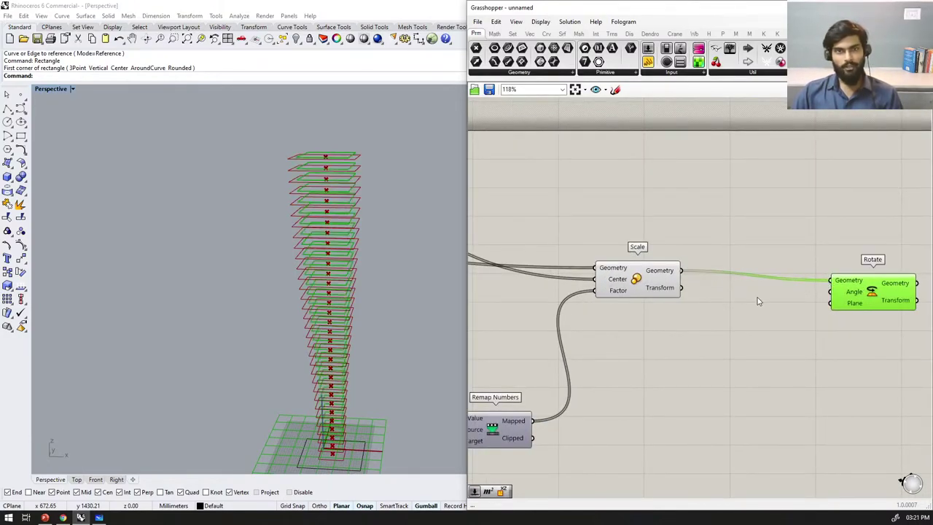
Step: Set the Rotate component's Angle input to Degrees
scroll(848, 296, "up", 3)
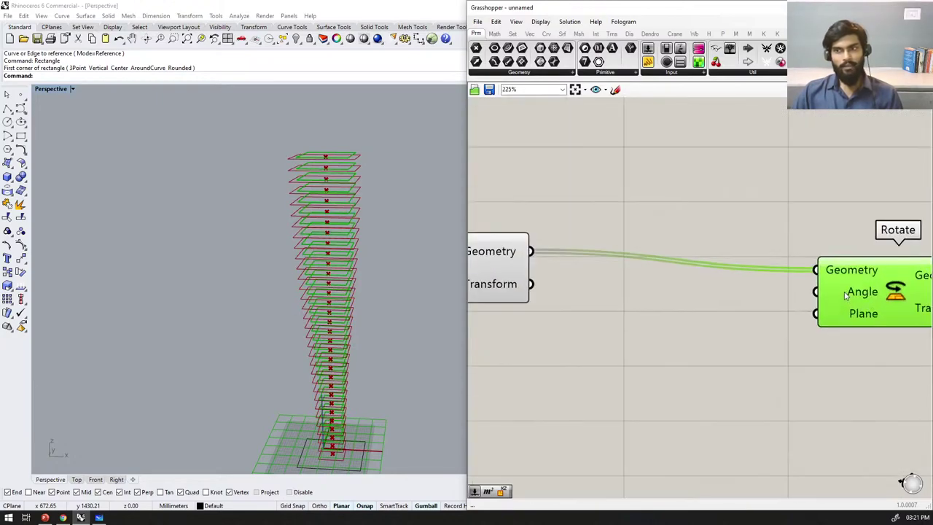
right_click(846, 295)
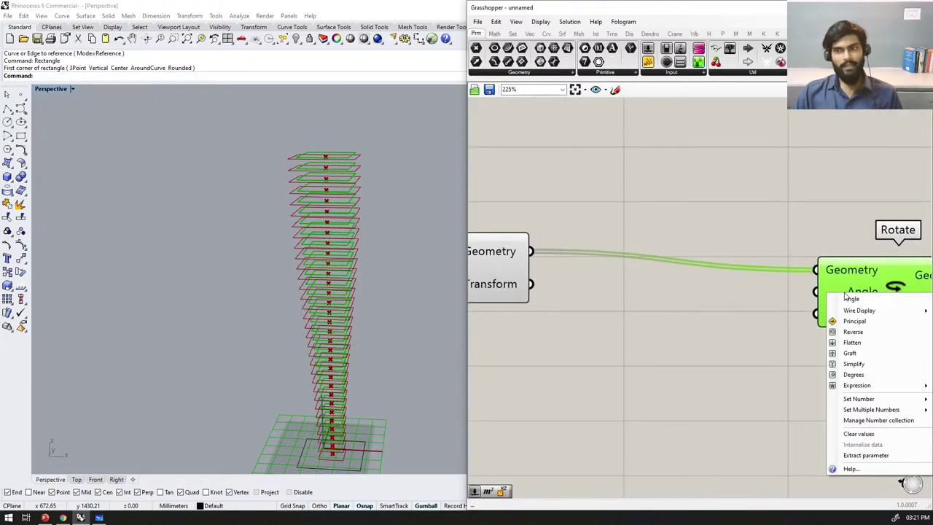
left_click(831, 289)
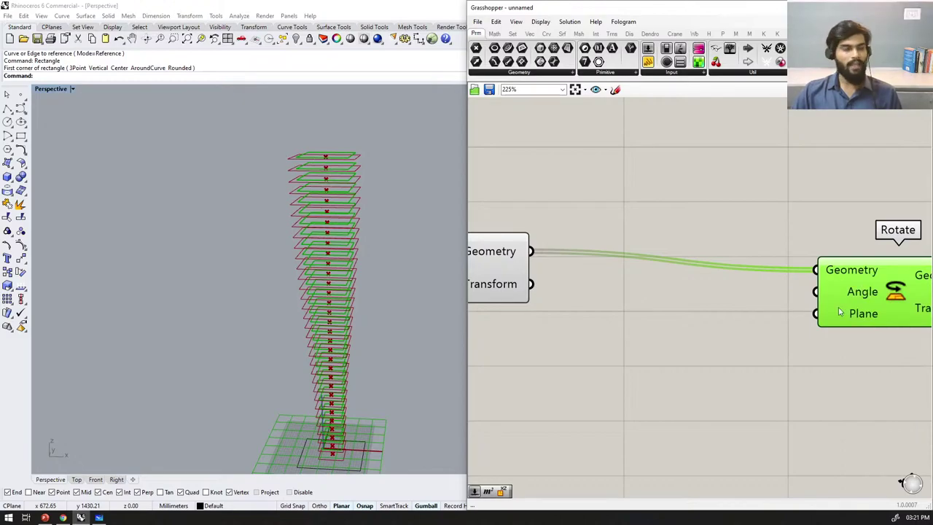
right_click(846, 295)
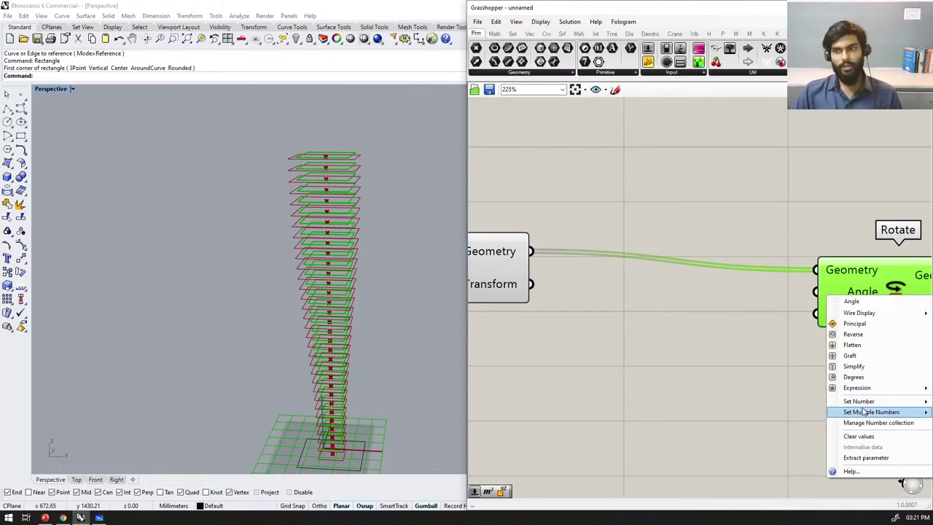
left_click(854, 377)
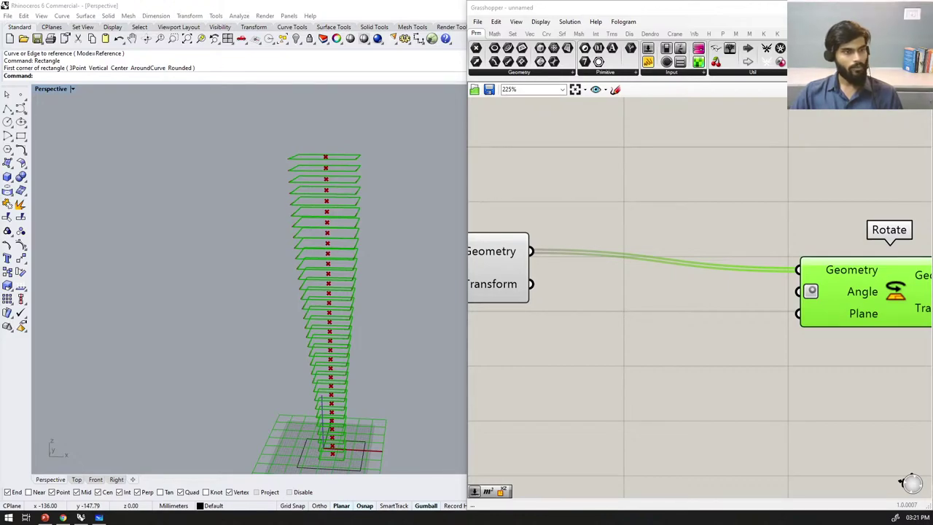
left_click(846, 343)
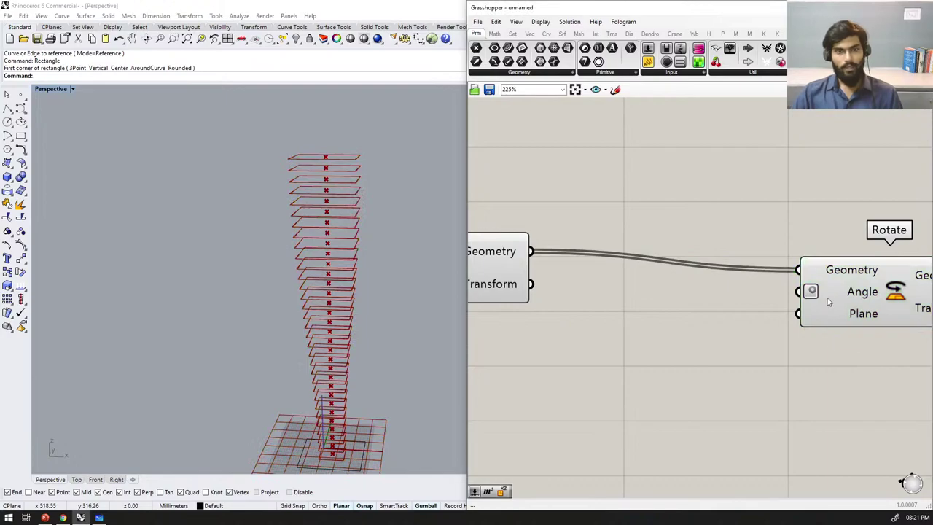
Step: Check the Degrees option on the Rotate component's Angle input
scroll(788, 281, "down", 2)
left_click(808, 287)
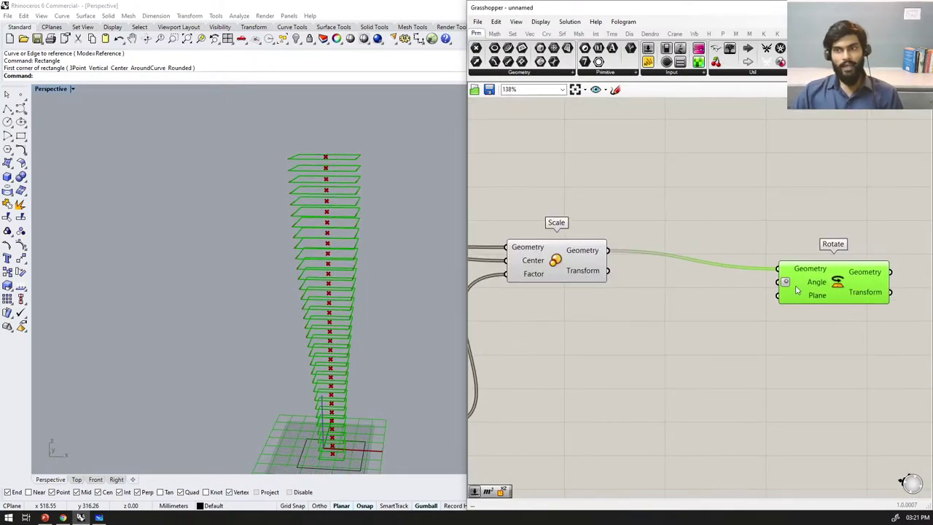
right_click(799, 287)
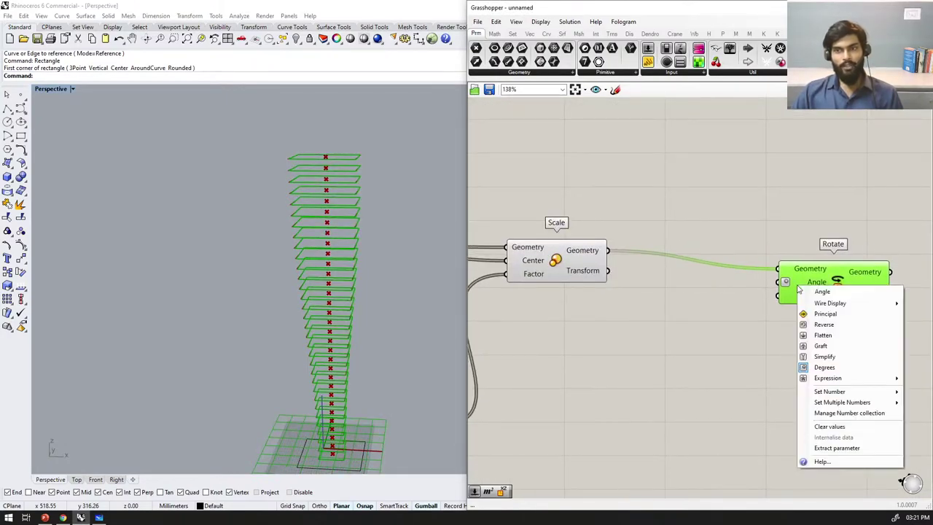
left_click(825, 368)
left_click(693, 335)
scroll(797, 284, "up", 3)
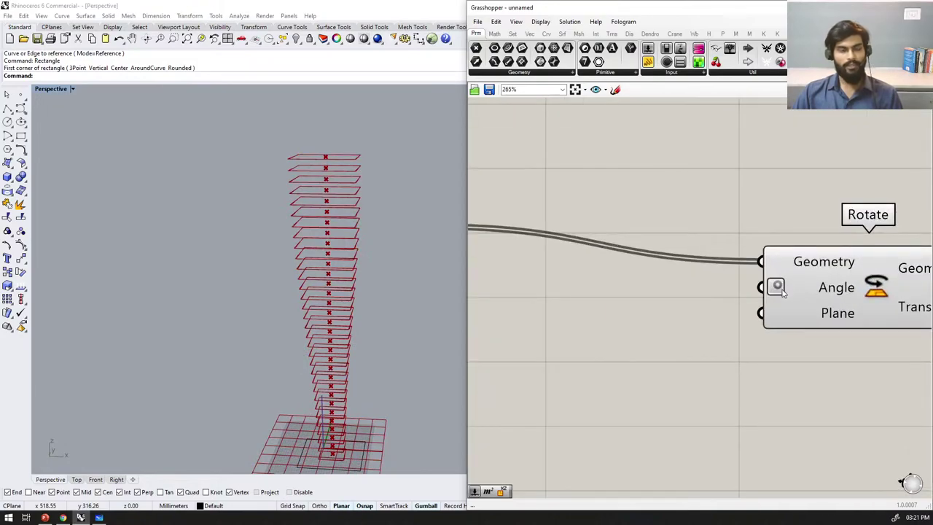
scroll(784, 296, "down", 3)
scroll(802, 295, "up", 2)
left_click(805, 296)
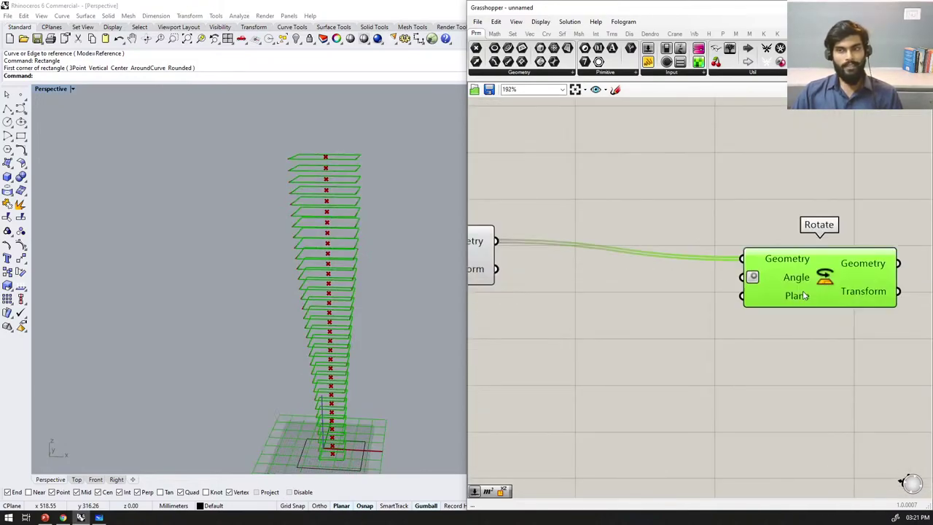
Step: Connect the Area component's Centroid output to the Rotate component's Plane input
scroll(788, 299, "down", 3)
scroll(755, 303, "up", 3)
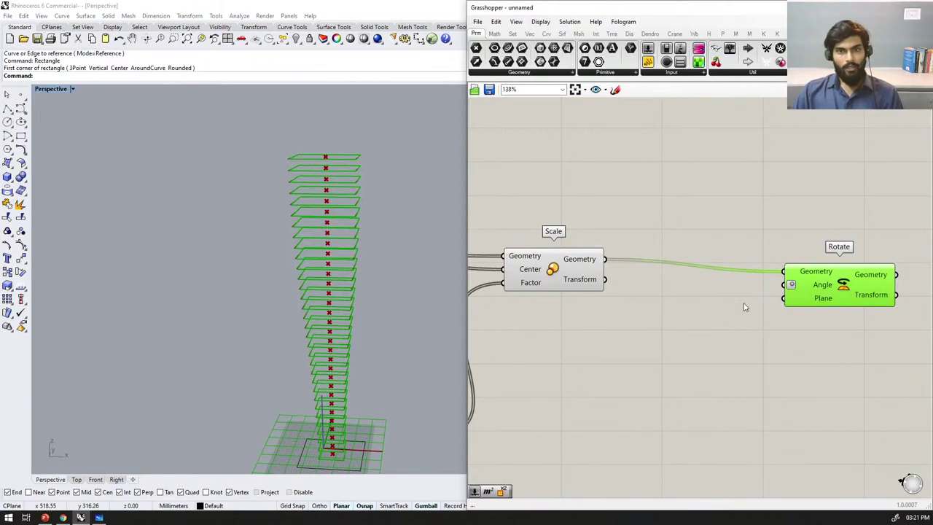
scroll(743, 309, "down", 6)
scroll(575, 264, "up", 3)
scroll(573, 267, "down", 3)
right_click_drag(477, 277, 550, 269)
scroll(561, 252, "up", 3)
scroll(580, 248, "up", 1)
scroll(606, 216, "down", 3)
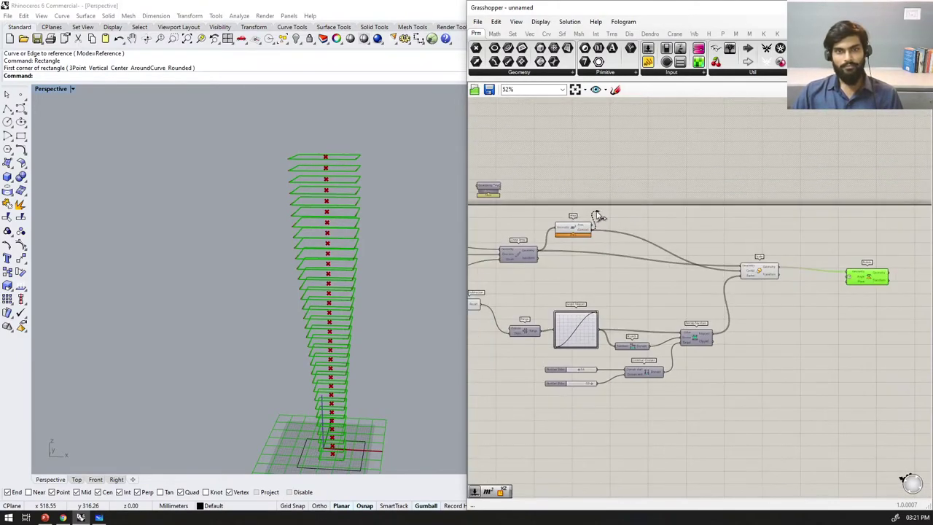
scroll(779, 276, "up", 5)
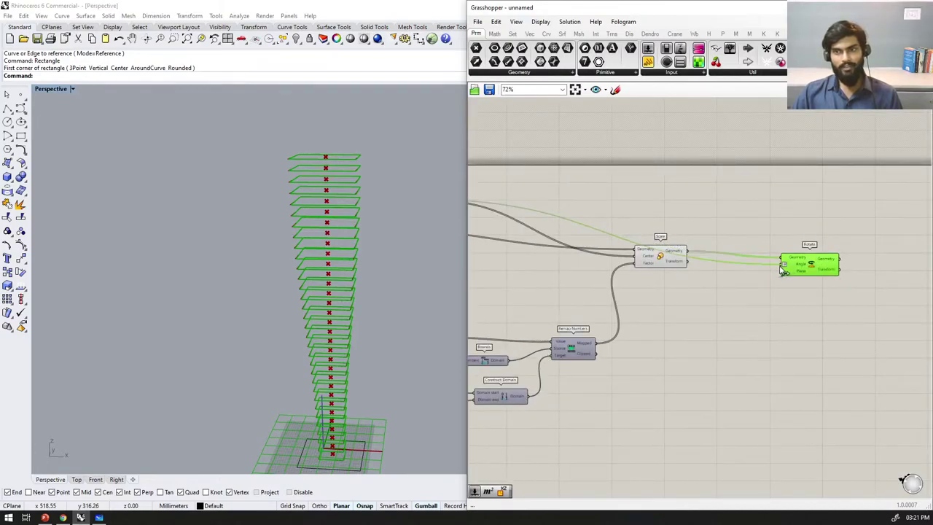
left_click_drag(778, 273, 825, 212)
scroll(829, 274, "down", 7)
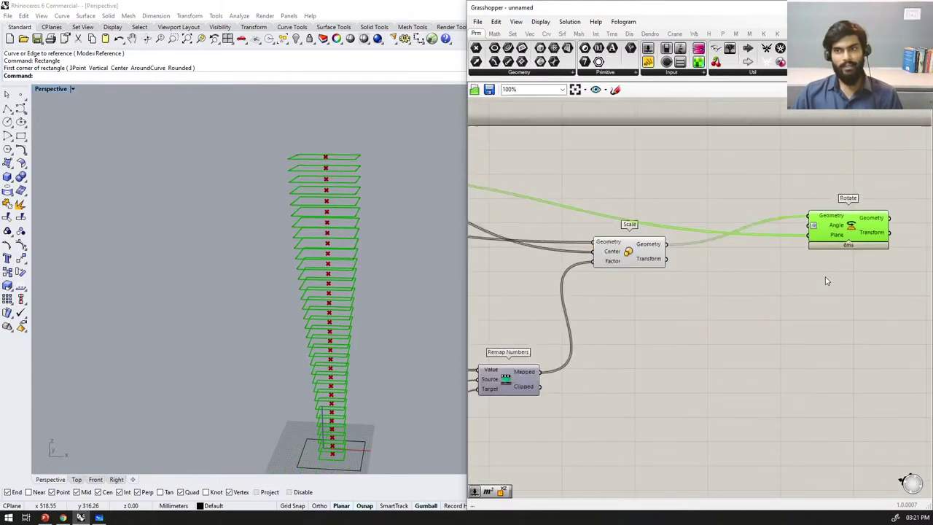
Step: Move the Rotate component lower on the canvas, below the level of the Scale component
scroll(653, 249, "up", 3)
scroll(654, 250, "up", 1)
left_click(638, 262)
right_click_drag(363, 204, 394, 232)
scroll(342, 228, "up", 3)
scroll(346, 186, "down", 6)
scroll(613, 278, "down", 5)
scroll(813, 328, "up", 7)
left_click_drag(785, 219, 828, 299)
scroll(827, 299, "down", 6)
scroll(714, 260, "up", 7)
scroll(704, 253, "down", 1)
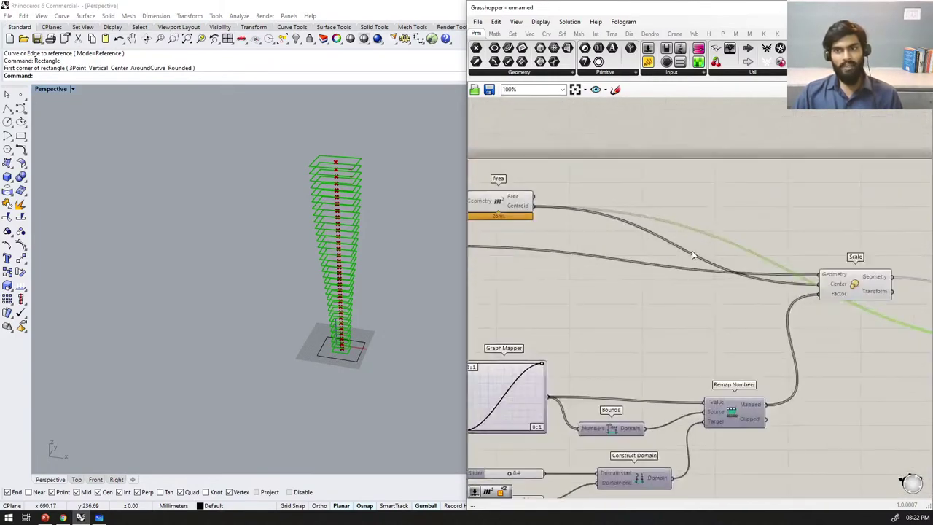
Step: Insert a Relay in the wire from Area's Centroid to Rotate's Plane and place it above and beyond the Scale component
double_click(695, 232)
left_click_drag(697, 231, 866, 202)
scroll(749, 196, "down", 2)
left_click_drag(778, 194, 834, 204)
right_click_drag(707, 227, 583, 219)
scroll(802, 280, "up", 3)
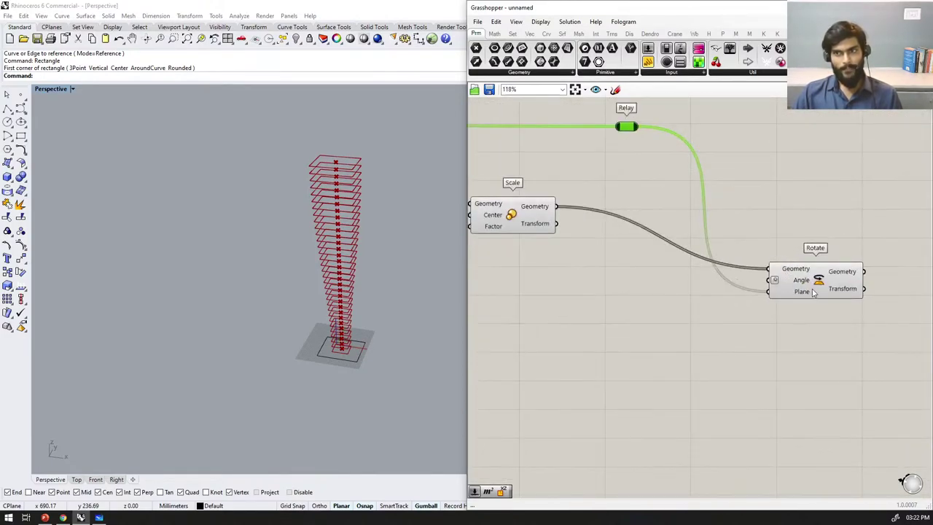
Step: Add a Number Slider ranging from 0 to 360 and connect it to the Rotate component's Angle input
left_click(824, 290)
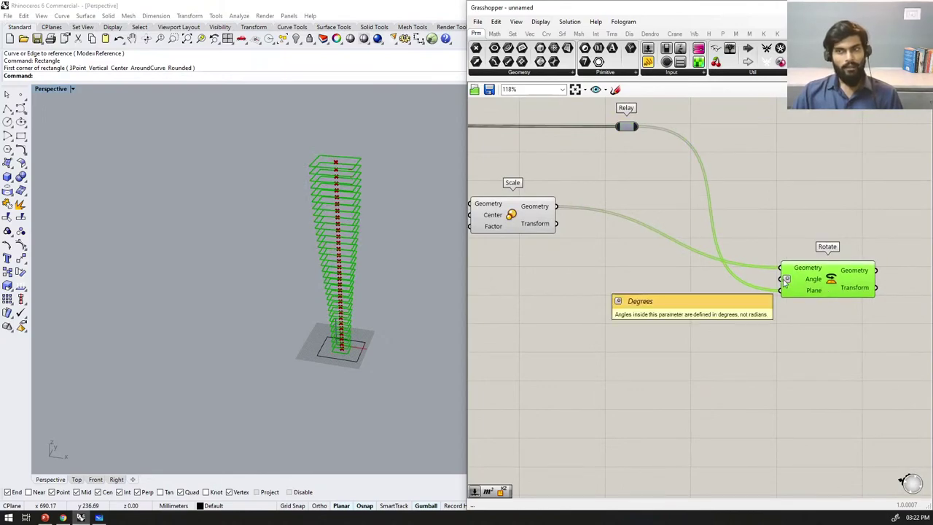
right_click_drag(670, 403, 688, 383)
scroll(688, 383, "up", 1)
double_click(672, 361)
type("0.360")
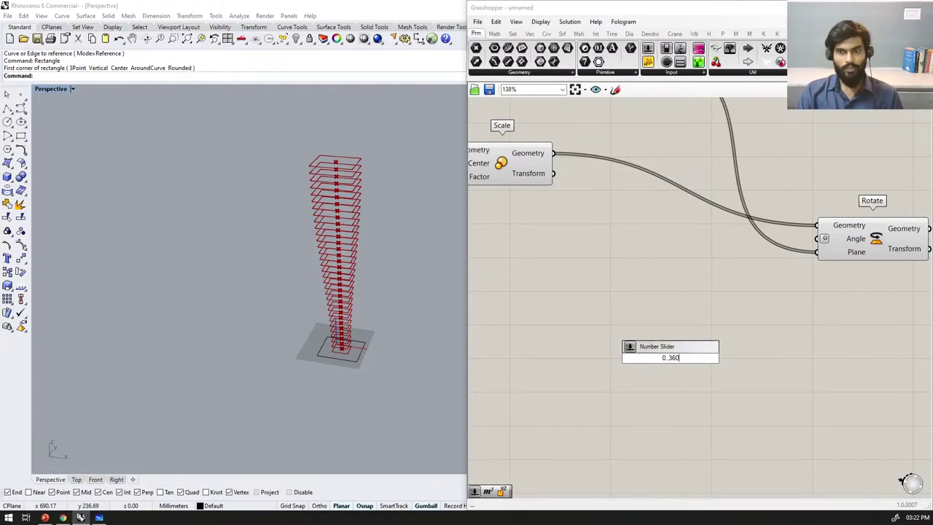
key("Return")
left_click_drag(740, 358, 817, 238)
Step: Turn off the preview of the Scale component
scroll(729, 208, "down", 2)
scroll(690, 197, "down", 5)
scroll(716, 217, "up", 4)
scroll(854, 280, "down", 1)
left_click(860, 243)
middle_click(852, 231)
left_click(879, 203)
scroll(708, 230, "down", 2)
scroll(904, 283, "up", 2)
right_click_drag(904, 283, 735, 281)
scroll(736, 282, "up", 5)
scroll(636, 369, "down", 1)
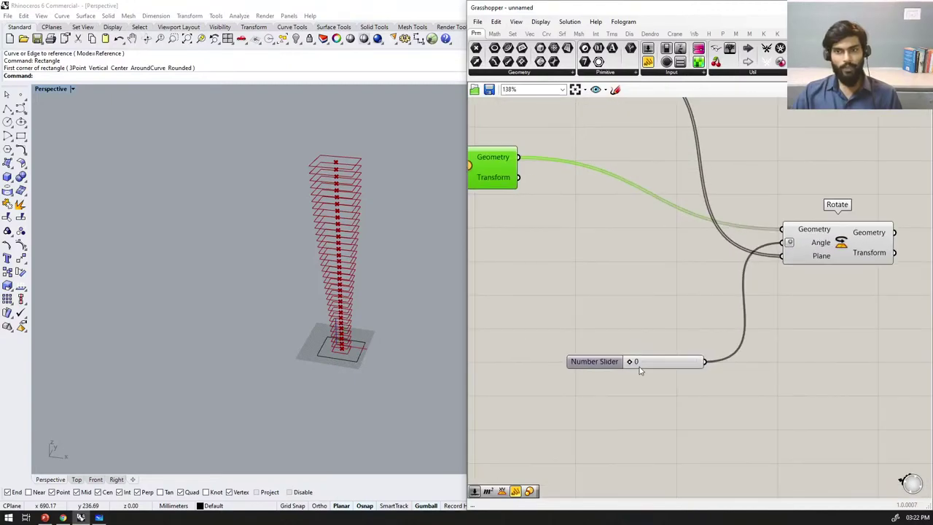
Step: Vary the angle slider to test rotating all rectangles together, return it to 0, and inspect the tower from another angle
left_click_drag(645, 367, 615, 369)
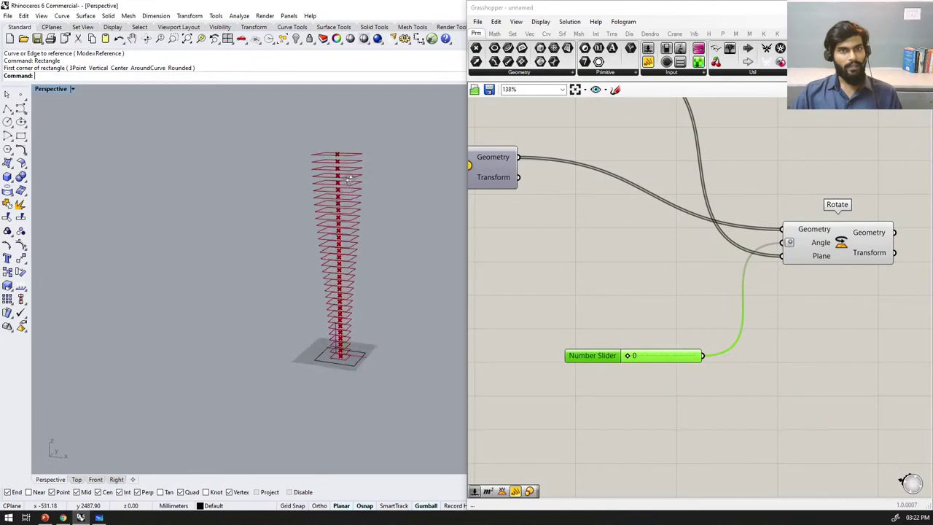
scroll(361, 223, "up", 4)
scroll(361, 222, "down", 4)
right_click_drag(361, 222, 356, 207)
scroll(357, 207, "up", 3)
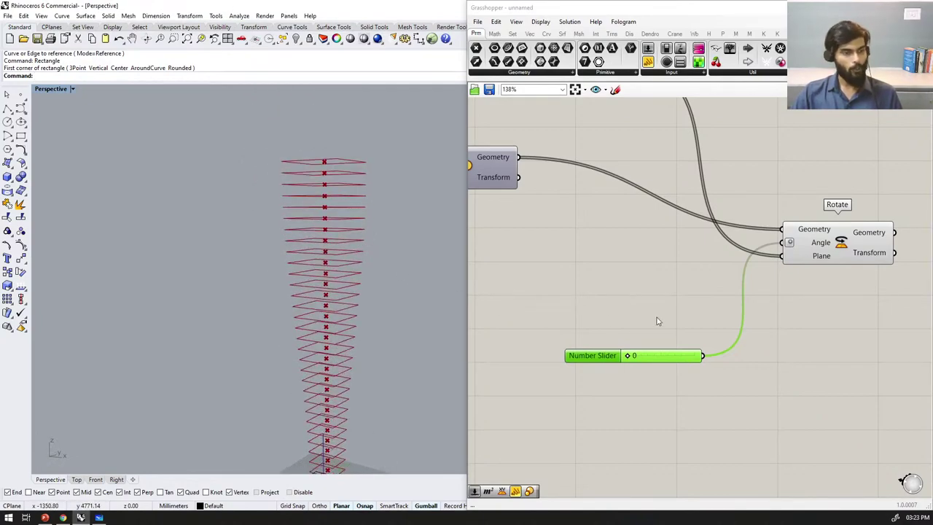
scroll(657, 322, "down", 2)
scroll(641, 369, "up", 2)
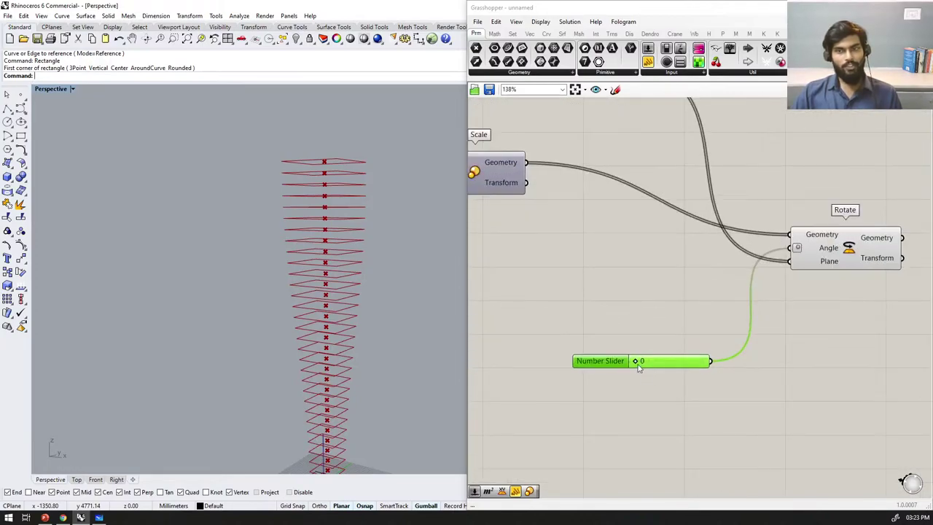
mouse_move(637, 362)
left_mouse_down()
mouse_move(678, 361)
mouse_move(635, 361)
left_mouse_up()
Step: Delete the Number Slider feeding the Rotate component's Angle input
scroll(656, 383, "down", 3)
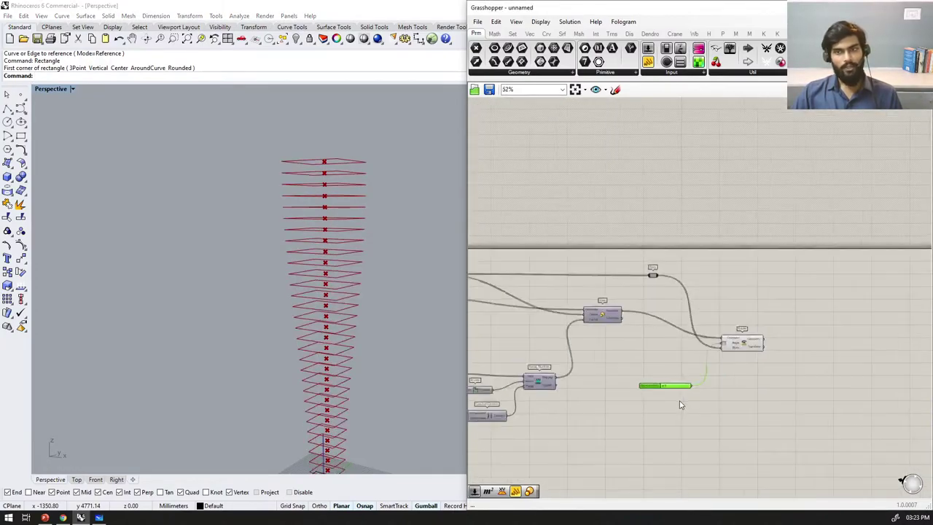
scroll(666, 410, "up", 1)
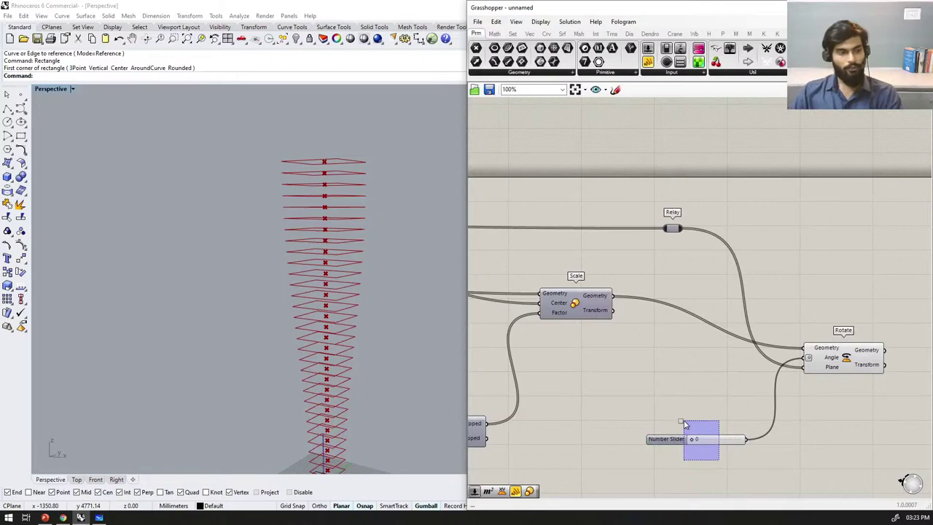
key("Delete")
Step: Move the Rotate component farther from Scale, and examine the Graph Mapper and Remap Numbers chain that drives the Scale factor
left_click_drag(858, 347, 912, 330)
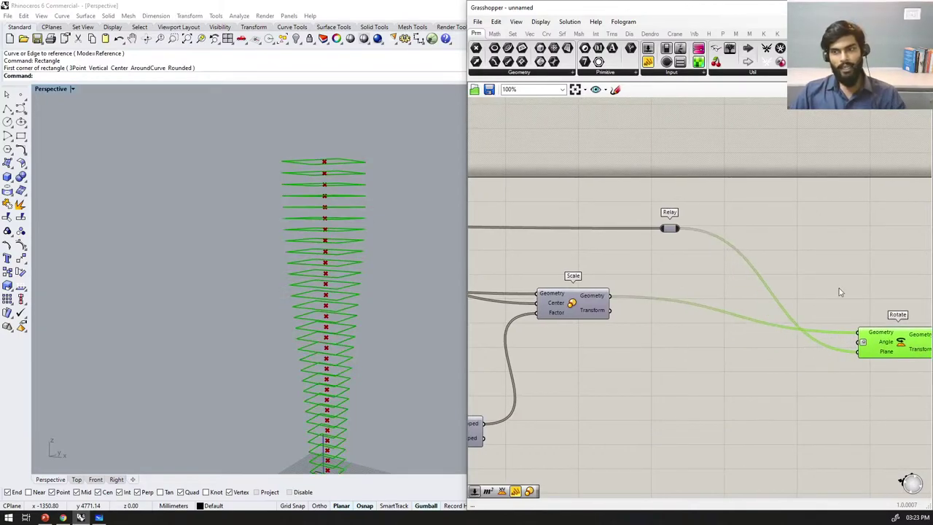
scroll(827, 248, "down", 6)
scroll(667, 328, "up", 3)
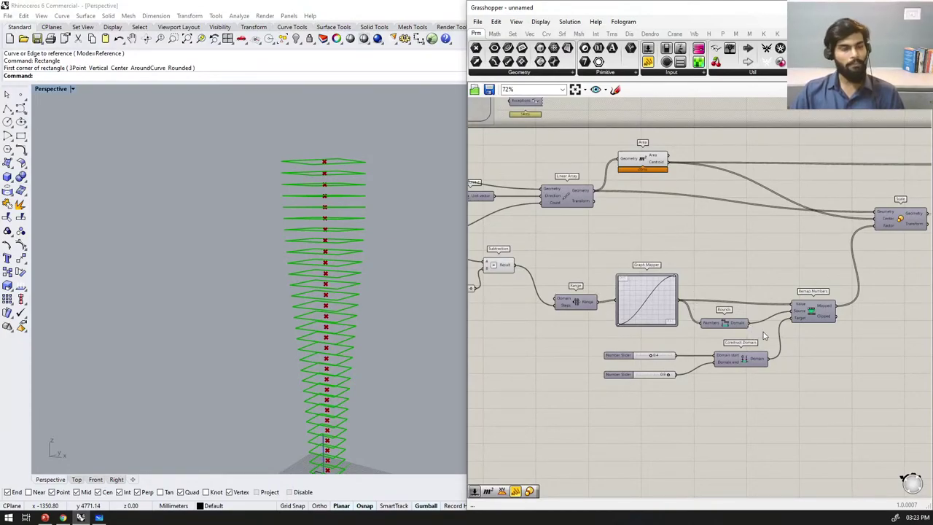
scroll(657, 299, "down", 2)
scroll(767, 310, "up", 1)
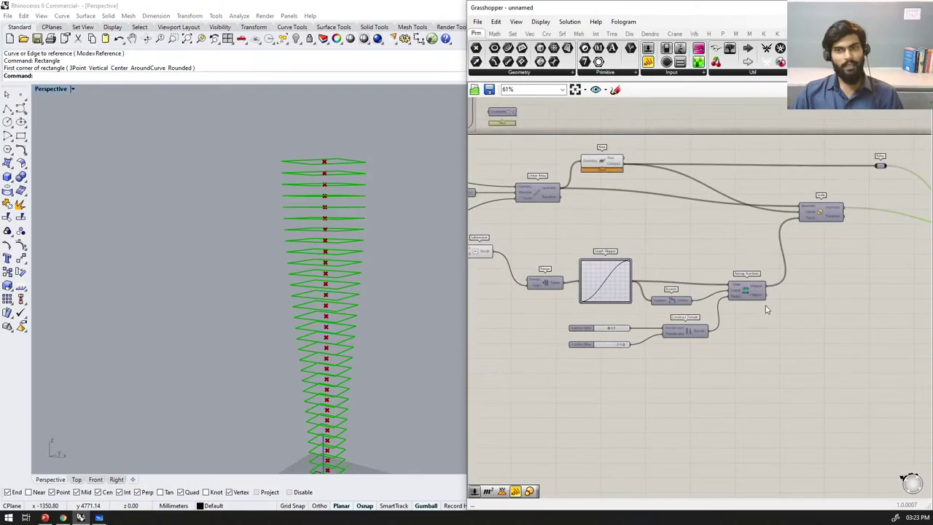
scroll(729, 310, "down", 3)
scroll(725, 313, "up", 2)
scroll(675, 303, "down", 3)
scroll(675, 302, "up", 5)
left_click_drag(580, 257, 604, 275)
left_click_drag(700, 302, 700, 289)
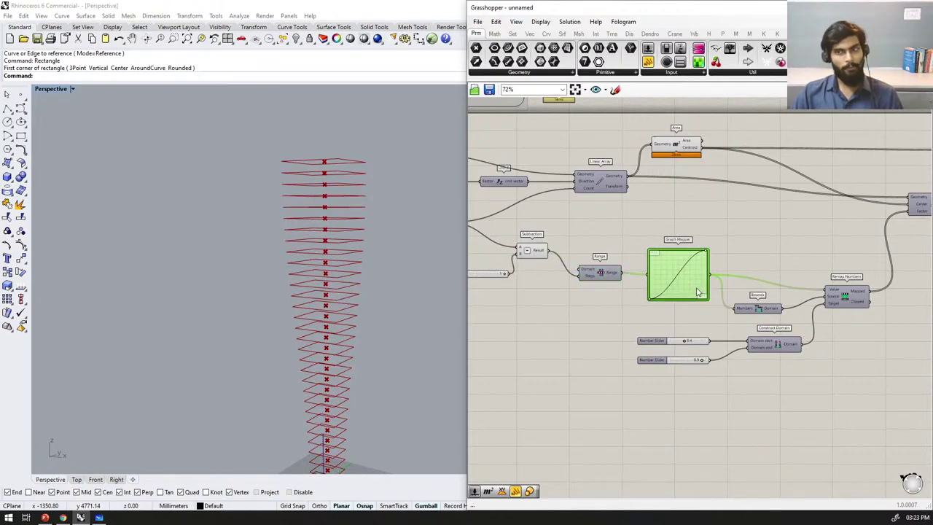
scroll(616, 260, "down", 3)
scroll(848, 304, "up", 3)
left_click(699, 251)
scroll(773, 268, "down", 2)
scroll(772, 269, "up", 3)
double_click(760, 280)
type("rema")
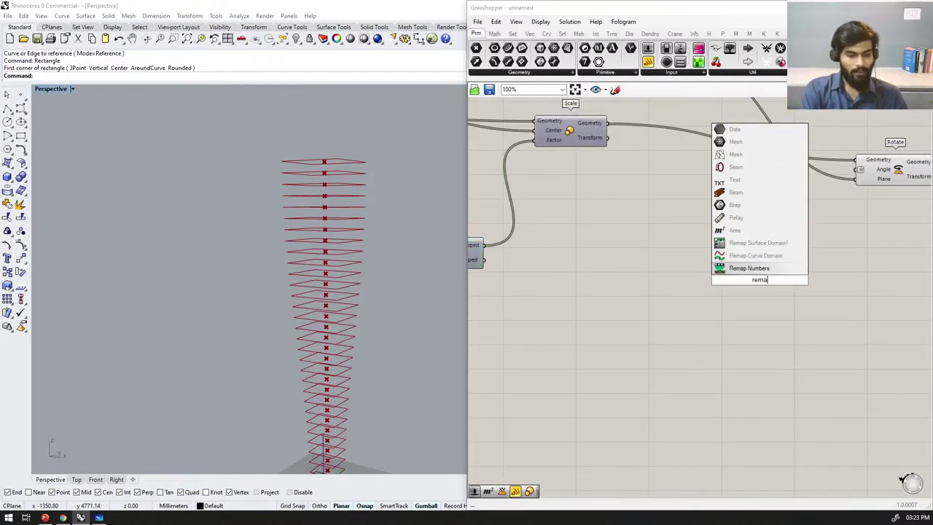
type("p numbes")
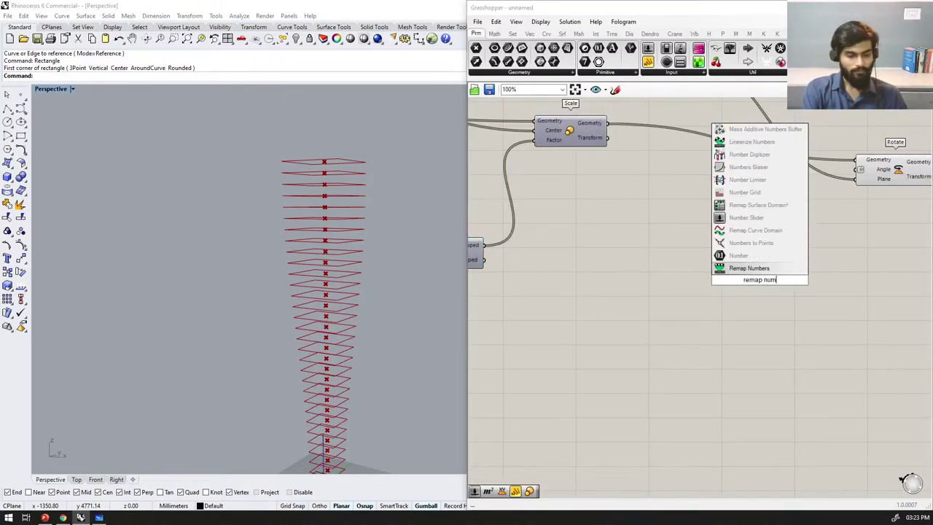
key("Escape")
Step: Add a second Graph Mapper in the empty area below the Scale and Rotate components
scroll(763, 283, "down", 3)
right_click_drag(776, 285, 625, 265)
scroll(591, 271, "up", 1)
scroll(591, 266, "up", 4)
scroll(591, 265, "down", 4)
scroll(603, 270, "up", 1)
scroll(579, 243, "down", 1)
scroll(623, 253, "up", 2)
double_click(624, 253)
type("gr")
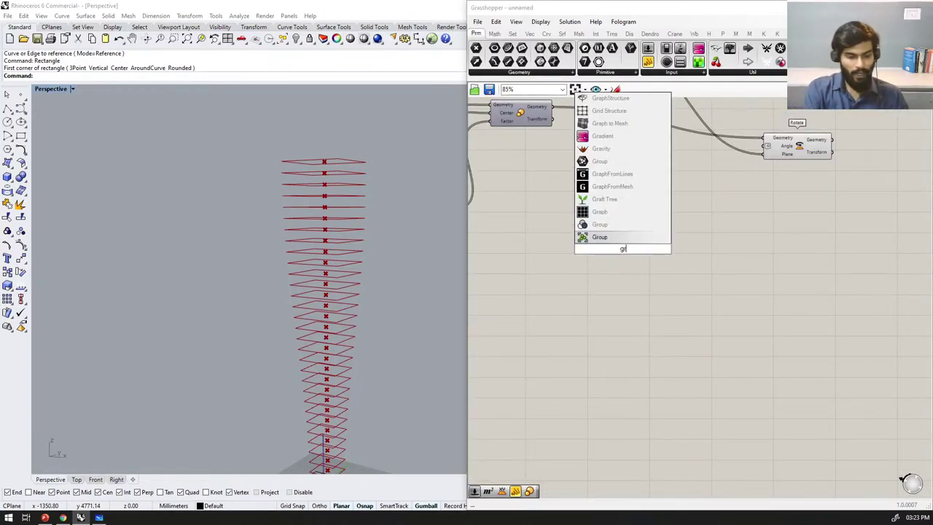
type("aph mapper")
key("Return")
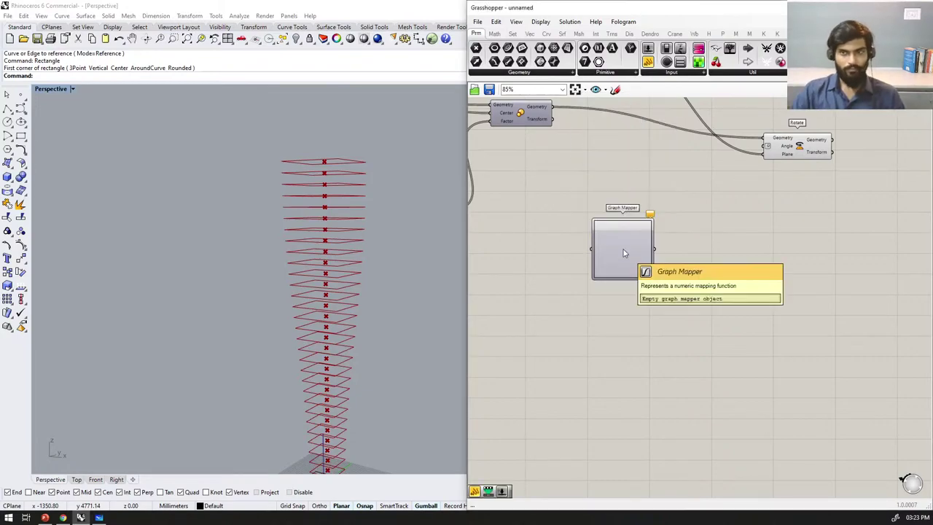
Step: Set the new Graph Mapper's graph type to Sine and place it below the Rotate component
right_click(623, 250)
mouse_move(655, 372)
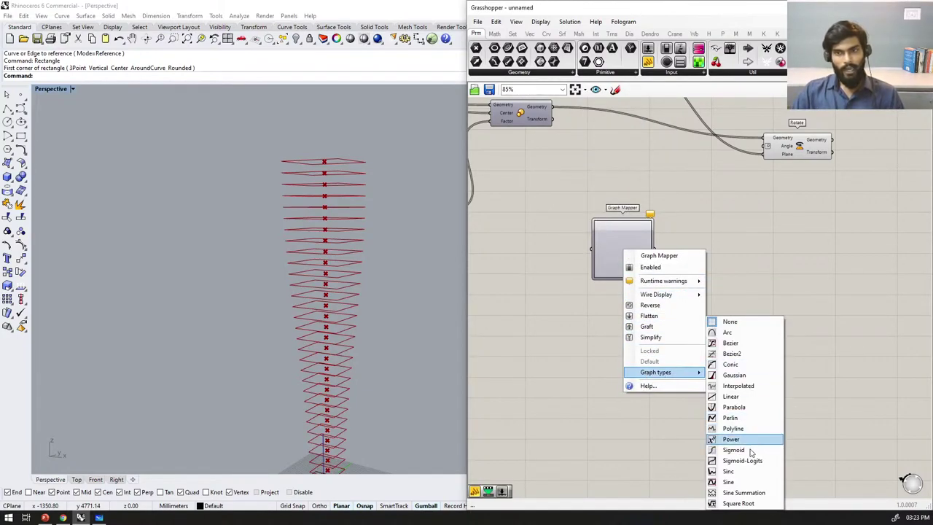
left_click(749, 482)
left_click_drag(629, 261, 718, 288)
scroll(689, 289, "down", 3)
right_click_drag(630, 283, 684, 291)
scroll(742, 297, "up", 2)
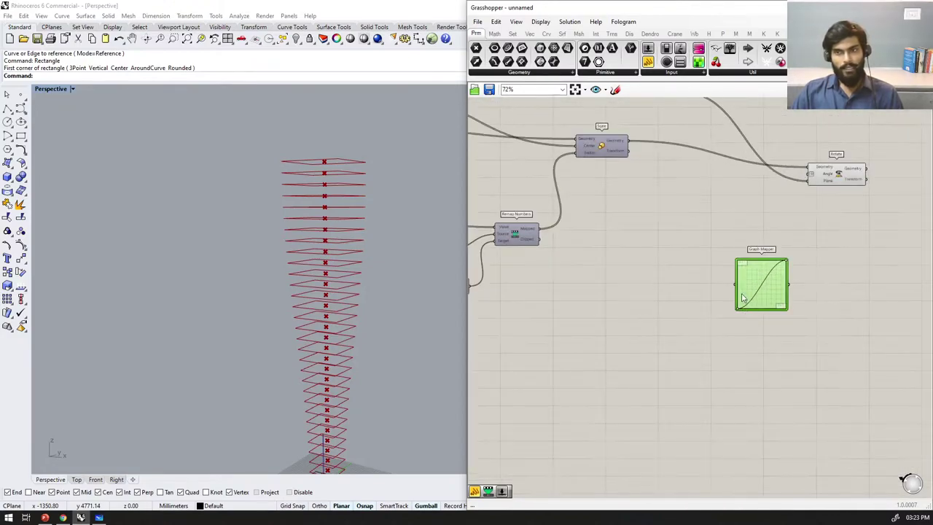
scroll(743, 298, "up", 3)
scroll(812, 282, "down", 5)
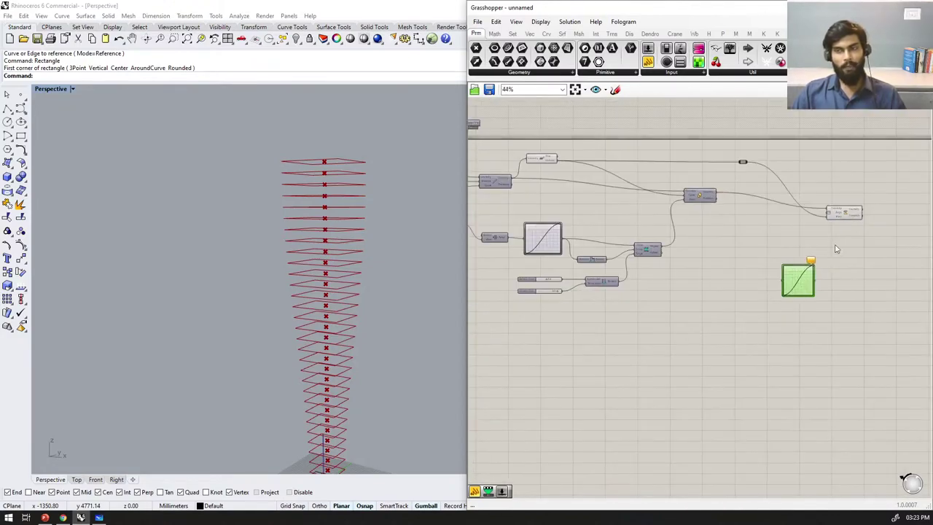
Step: Trace the floor count through Subtraction to Range, and connect Range's output to the new Graph Mapper's input
left_click(864, 209)
scroll(781, 273, "up", 2)
scroll(729, 270, "down", 4)
scroll(572, 248, "up", 3)
scroll(581, 259, "up", 1)
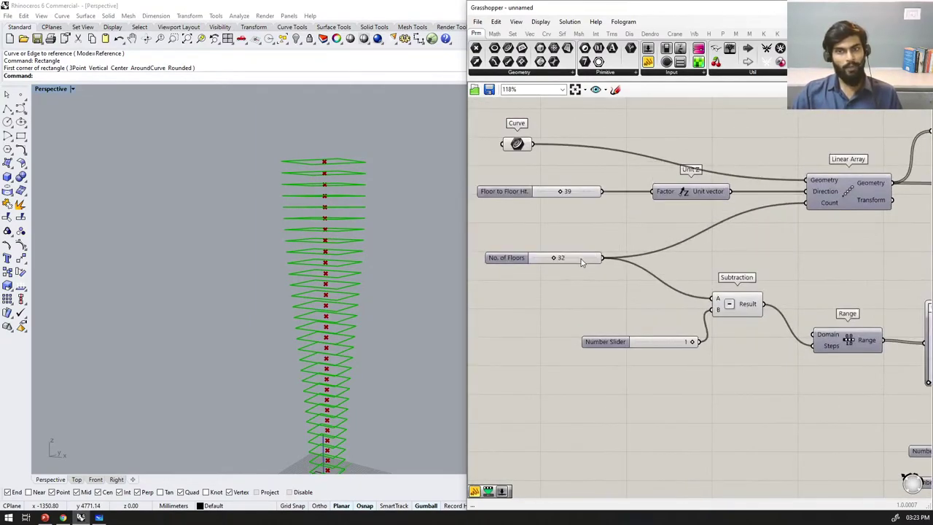
scroll(579, 259, "down", 3)
right_click_drag(829, 387, 741, 340)
scroll(569, 270, "up", 2)
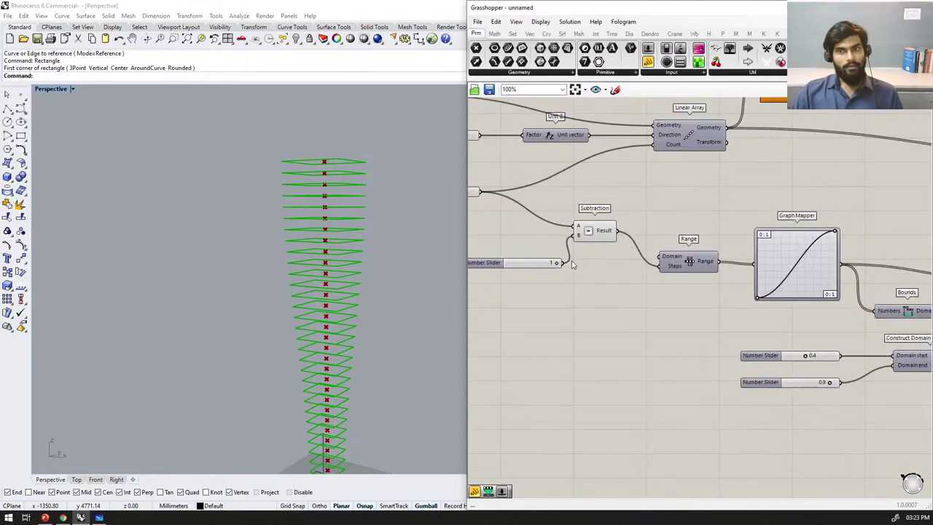
left_click_drag(689, 269, 674, 270)
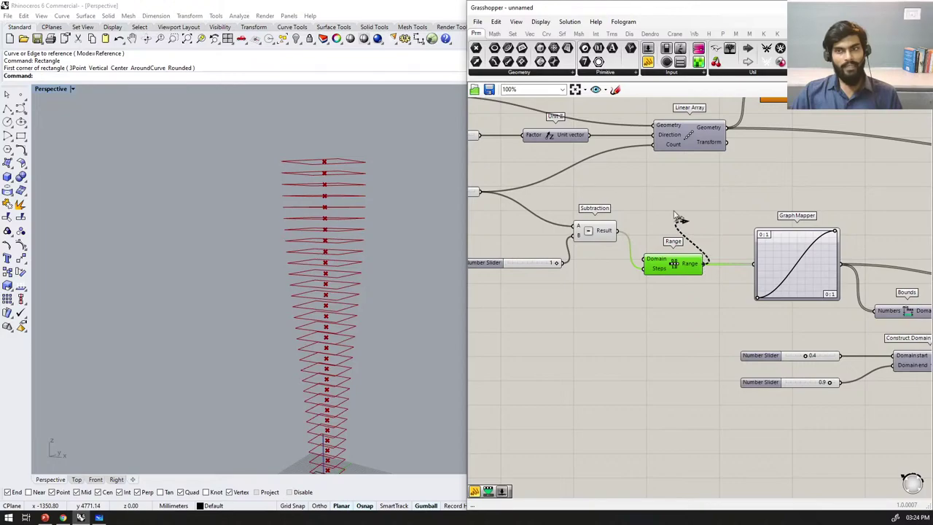
scroll(681, 222, "down", 6)
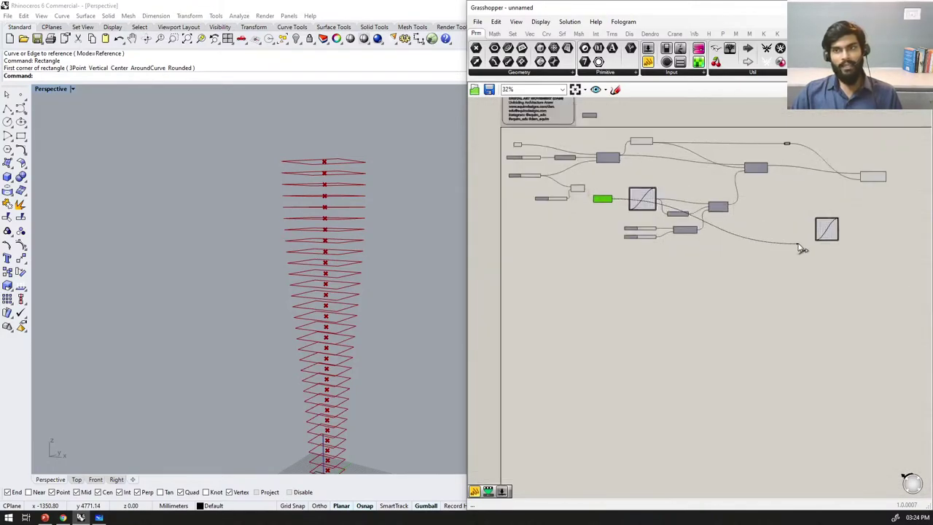
scroll(799, 248, "up", 3)
scroll(729, 218, "down", 3)
Step: Insert a Relay in the wire from Range to the new Graph Mapper and route it below the scaling components
right_click_drag(547, 197, 693, 183)
scroll(832, 188, "up", 5)
left_click(856, 208)
double_click(855, 205)
left_click_drag(855, 205, 631, 299)
right_click_drag(523, 358, 564, 358)
left_click_drag(673, 300, 609, 325)
scroll(553, 314, "down", 1)
scroll(553, 313, "down", 1)
right_click_drag(693, 288, 553, 306)
Step: Move the new Graph Mapper lower so its input lines up with the wire coming from Range
left_click_drag(848, 282, 833, 344)
scroll(729, 284, "down", 3)
scroll(722, 277, "up", 7)
scroll(733, 298, "down", 2)
scroll(774, 297, "down", 4)
scroll(803, 296, "up", 4)
scroll(802, 297, "down", 3)
right_click_drag(824, 308, 704, 311)
scroll(704, 310, "up", 3)
right_click_drag(543, 303, 505, 276)
left_click_drag(504, 276, 520, 286)
scroll(608, 280, "down", 4)
scroll(563, 270, "up", 4)
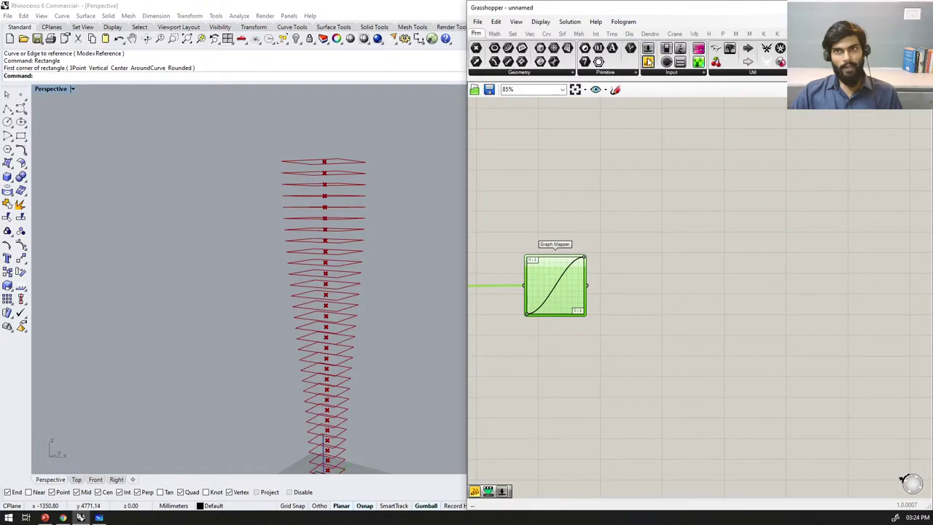
Step: Add a Panel to the new Graph Mapper's output, enlarge it, and read through the whole list of values
scroll(605, 301, "up", 3)
left_click_drag(628, 310, 633, 292)
left_click_drag(665, 298, 647, 213)
left_click_drag(644, 245, 603, 457)
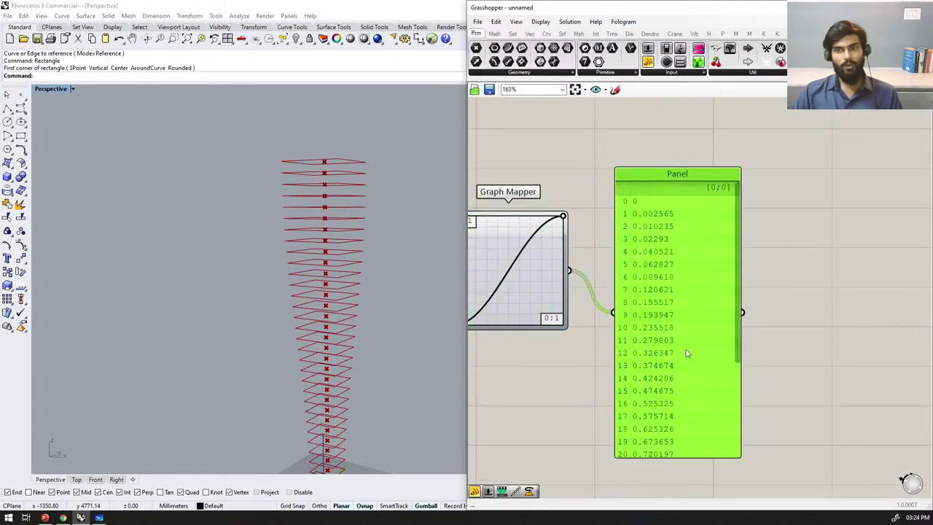
left_click_drag(735, 348, 731, 472)
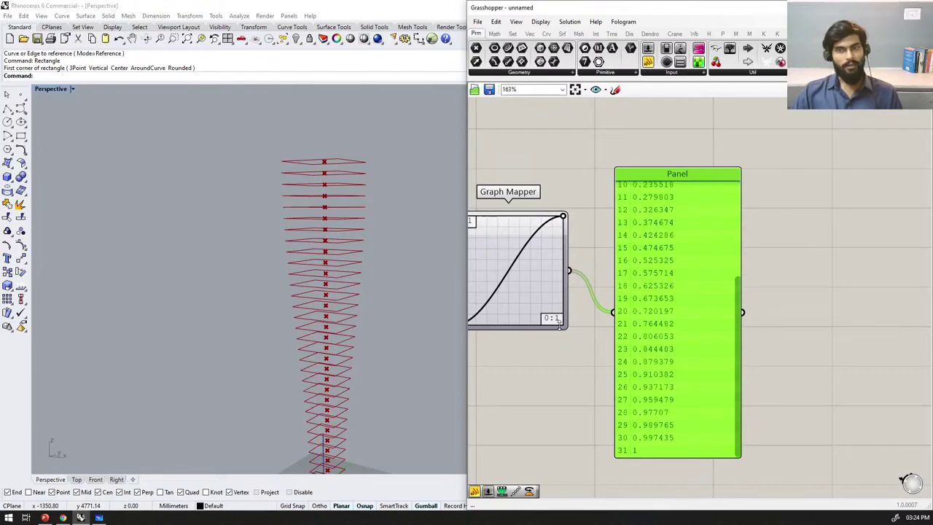
Step: Reposition the Rotate component and delete the Panel attached to the new Graph Mapper
scroll(559, 324, "down", 6)
scroll(630, 183, "up", 3)
left_click_drag(645, 175, 654, 216)
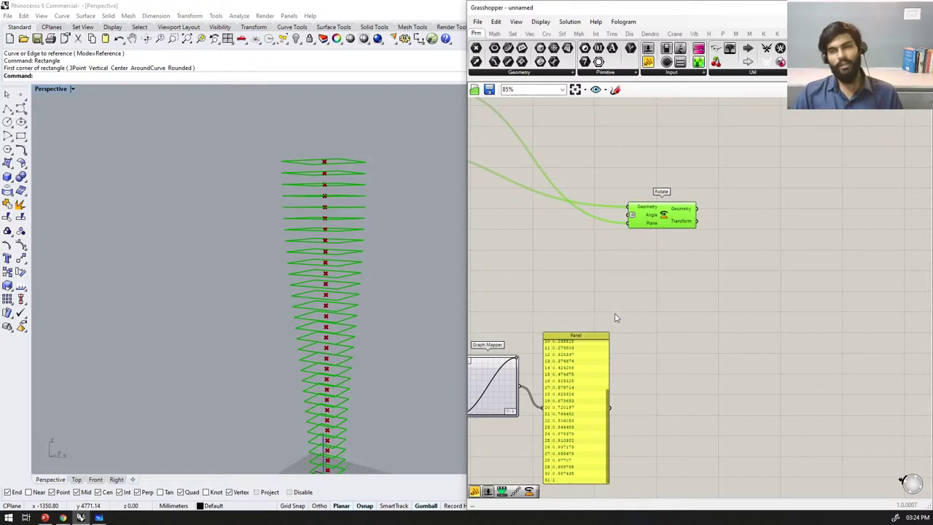
left_click_drag(673, 227, 689, 223)
left_click(587, 374)
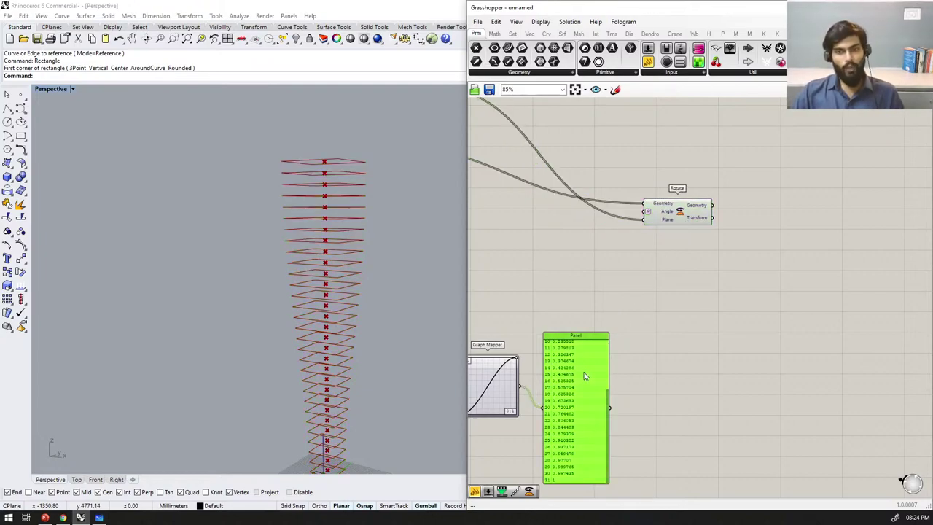
key("Delete")
Step: Add a Remap Numbers component beside the new Graph Mapper's output
double_click(611, 394)
type("remap")
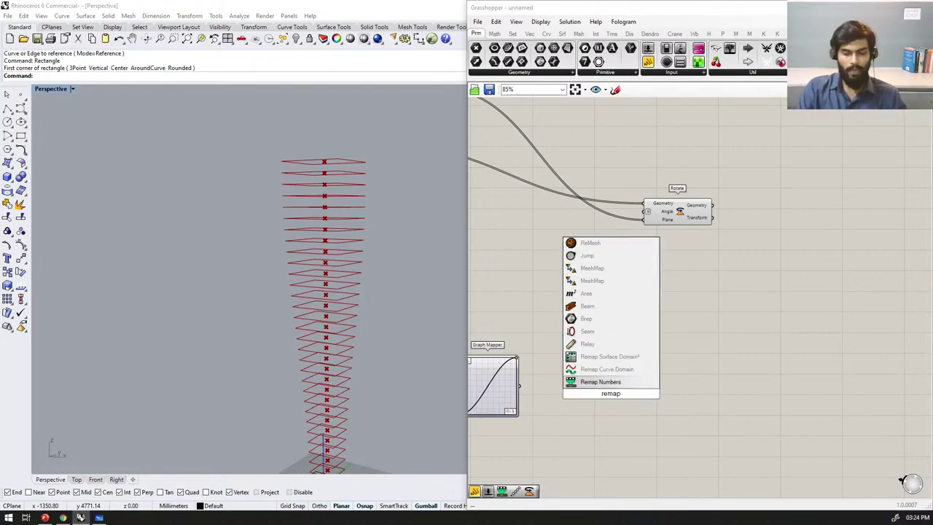
key("Return")
left_click_drag(616, 400, 641, 427)
Step: Examine how the Bounds, Construct Domain and slider components feed the Remap Numbers used for the scaling
scroll(644, 427, "down", 3)
scroll(640, 426, "up", 2)
scroll(664, 387, "down", 4)
scroll(602, 421, "up", 4)
scroll(641, 414, "up", 4)
scroll(739, 354, "down", 3)
scroll(590, 343, "up", 3)
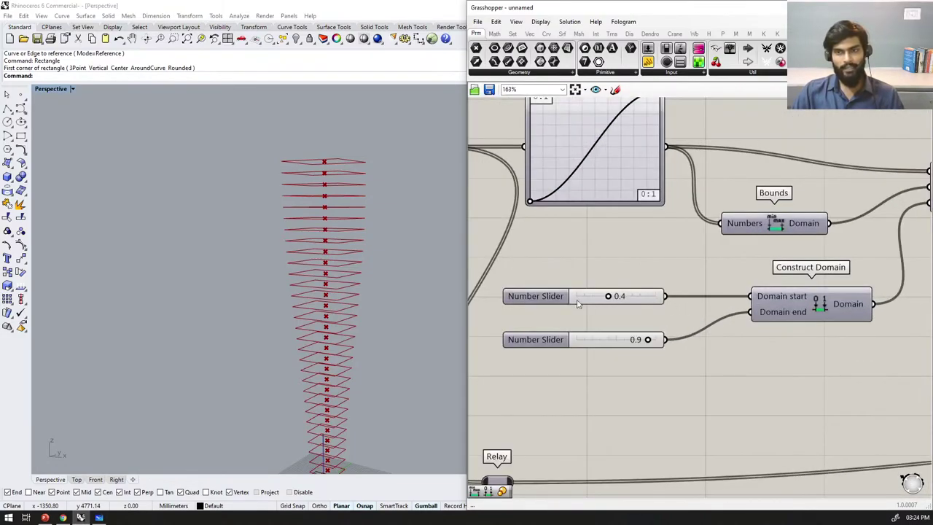
scroll(584, 287, "down", 10)
scroll(711, 311, "up", 8)
Step: Add a Construct Domain component below the new Graph Mapper and connect its Domain to the Target of the new Remap Numbers
left_click_drag(756, 314, 741, 307)
scroll(692, 306, "up", 3)
scroll(684, 307, "up", 1)
double_click(632, 364)
type("co")
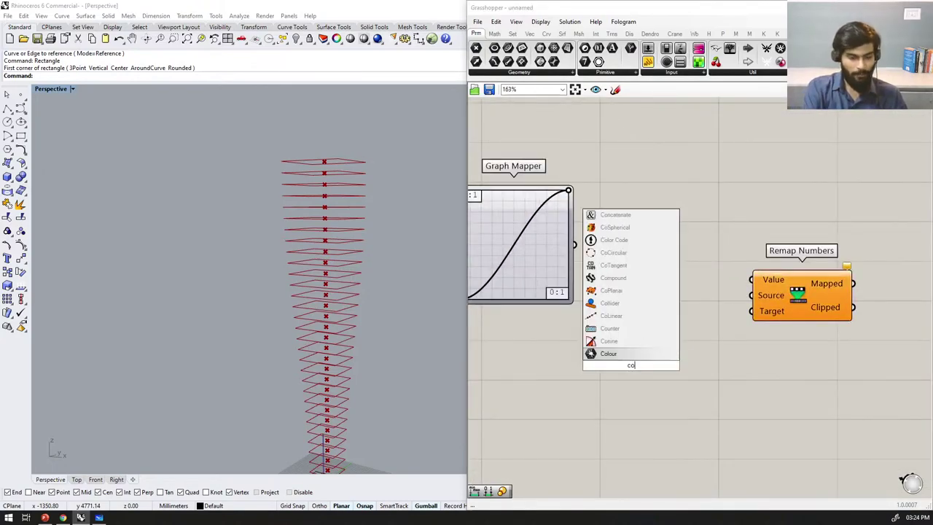
type("nstr")
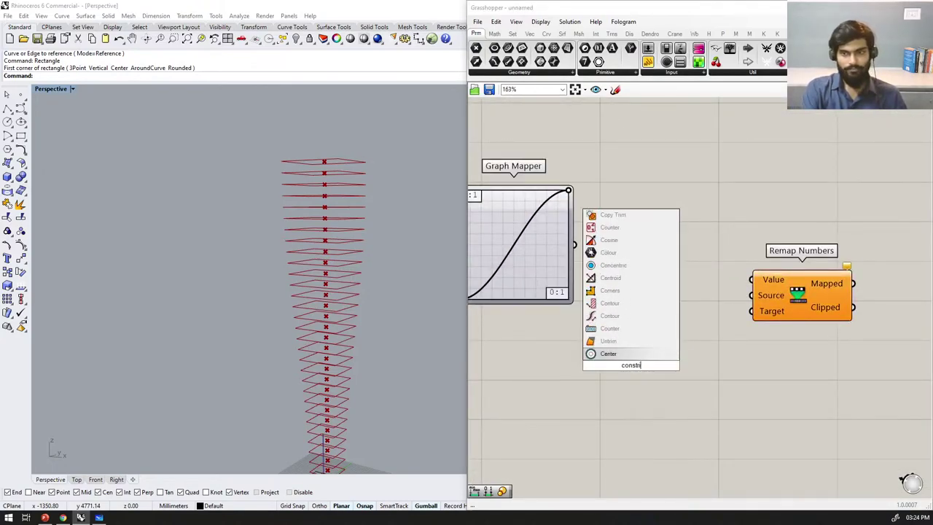
type("uct domain")
key("Up")
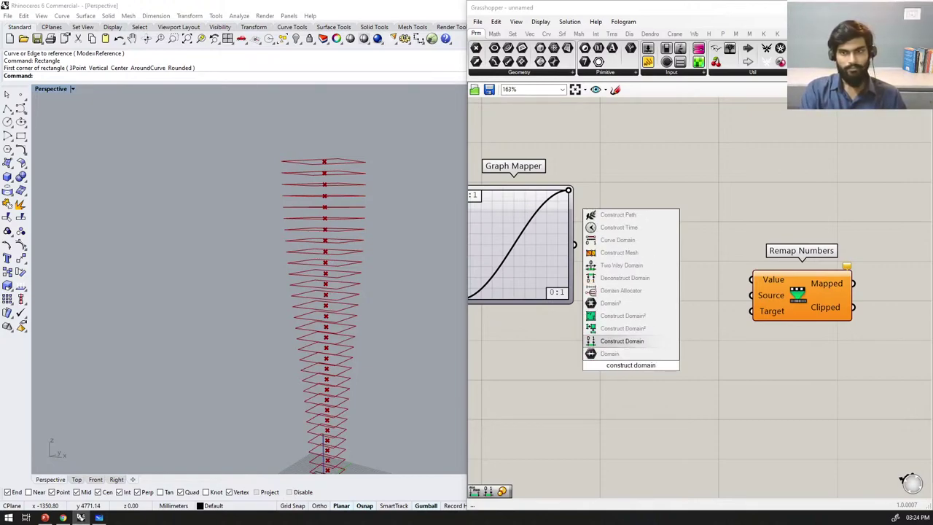
key("Return")
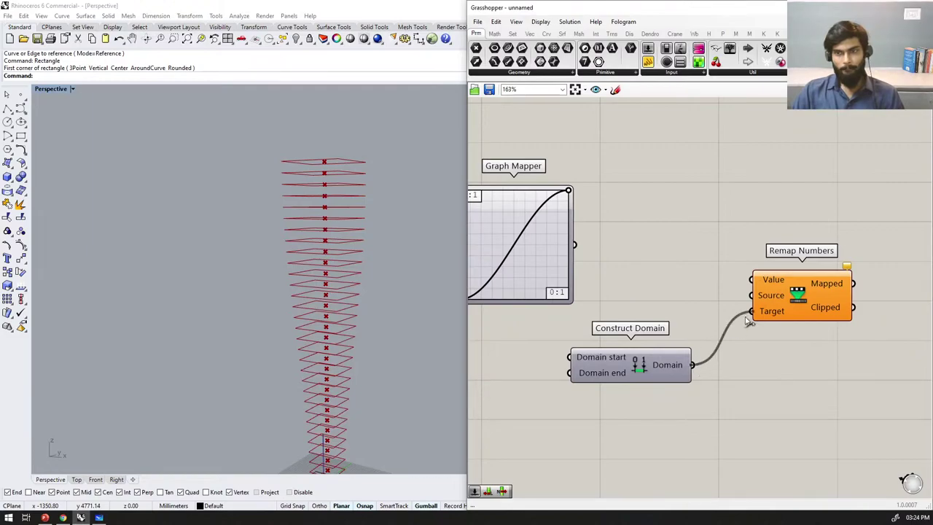
left_click_drag(740, 326, 753, 311)
Step: Add a Number Slider with value 0 and connect it to the Domain start of the new Construct Domain
scroll(762, 306, "down", 5)
scroll(704, 312, "up", 5)
double_click(601, 326)
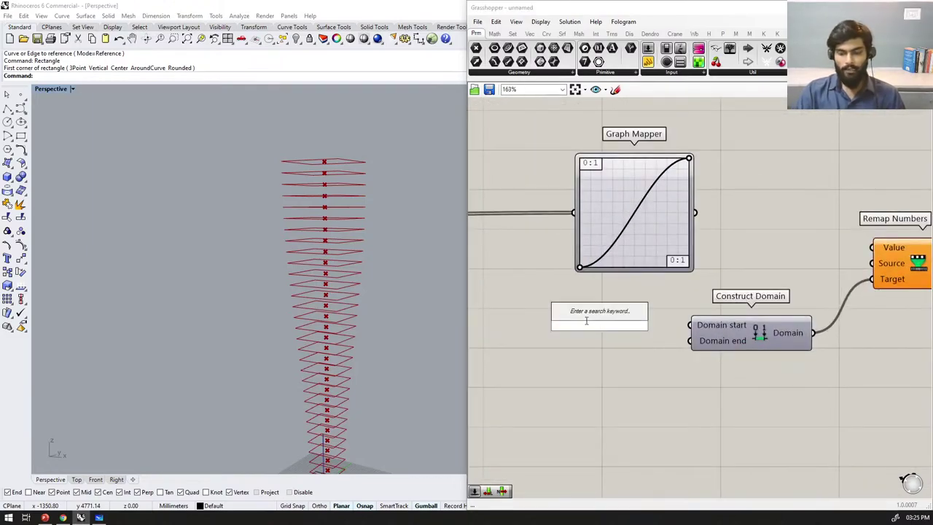
type("0")
key("Return")
left_click_drag(653, 325, 647, 315)
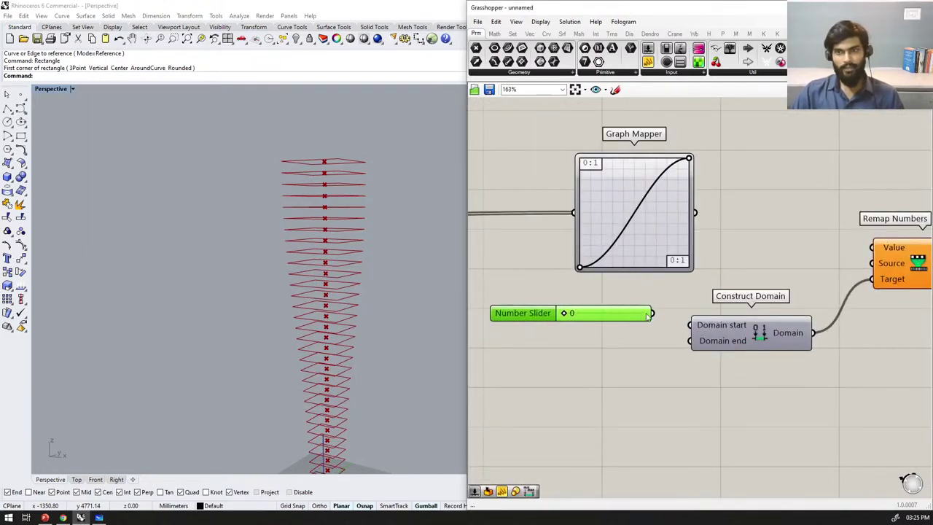
Step: Add a Number Slider with value 360, place it under the 0 slider and connect it to Domain end
double_click(575, 381)
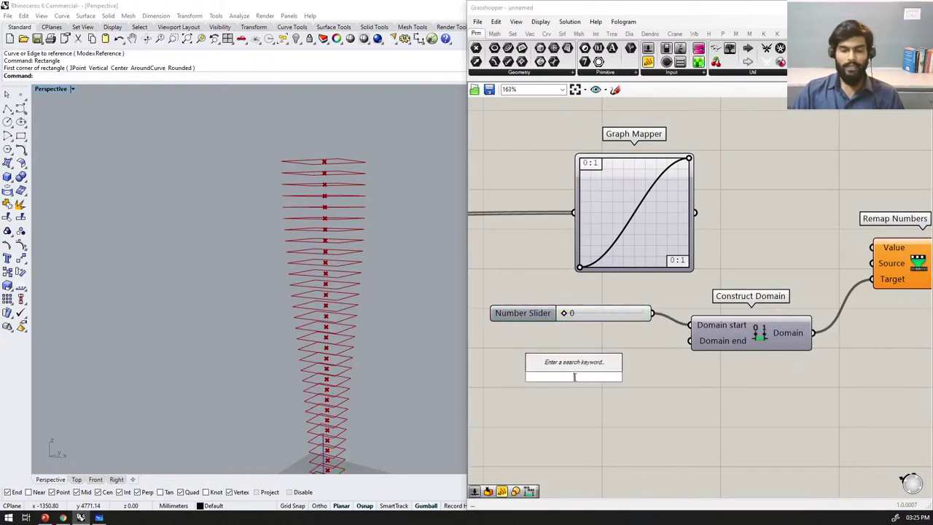
type("360")
key("Return")
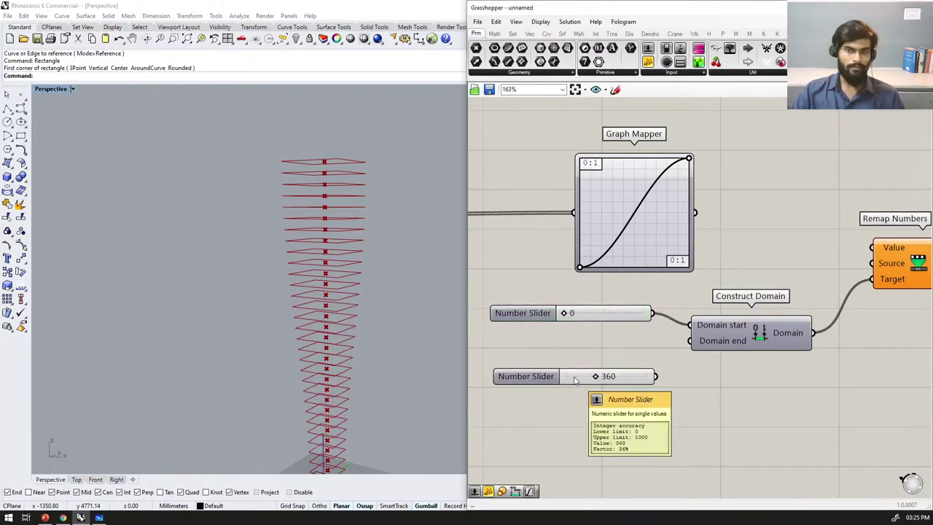
left_click_drag(537, 379, 532, 353)
scroll(545, 361, "down", 2)
Step: Move the new Remap Numbers component slightly so it lines up better with the Graph Mapper's output
right_click_drag(681, 308, 625, 328)
left_click(767, 305)
left_click_drag(767, 307, 765, 293)
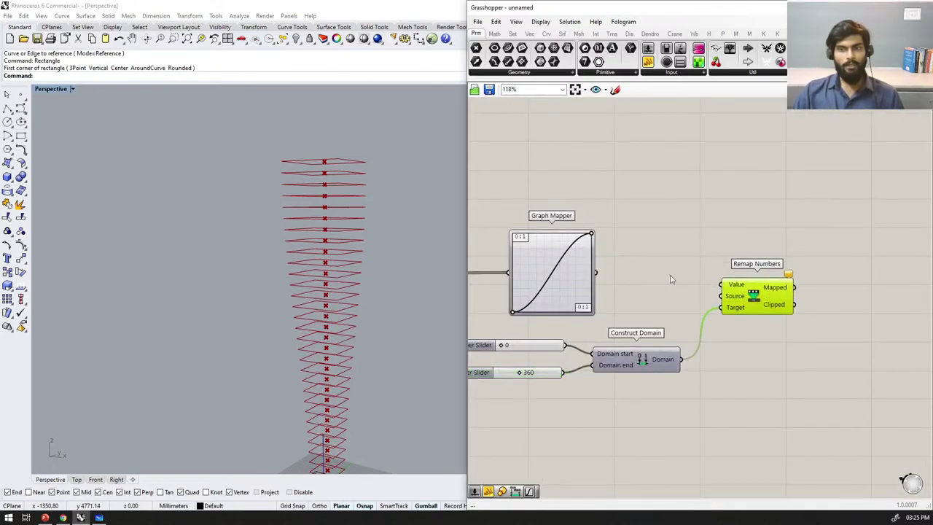
scroll(558, 352, "down", 2)
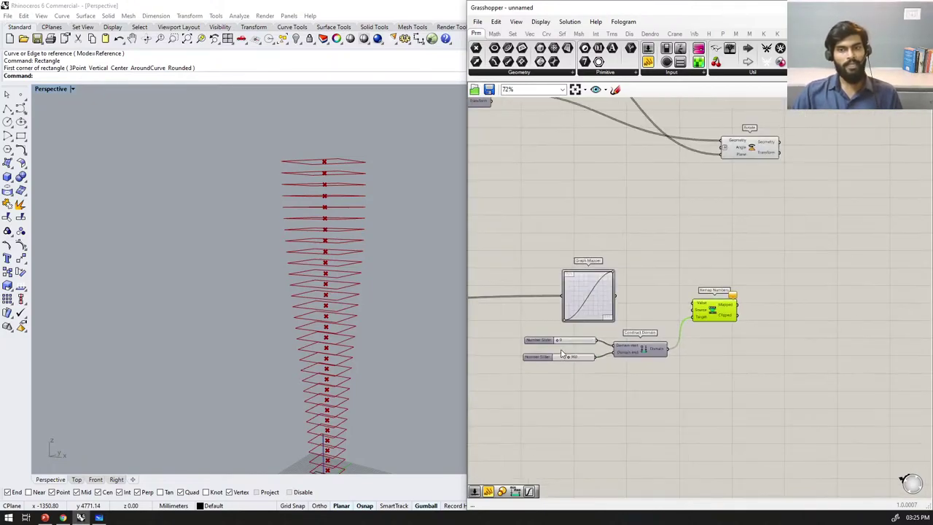
scroll(620, 307, "up", 3)
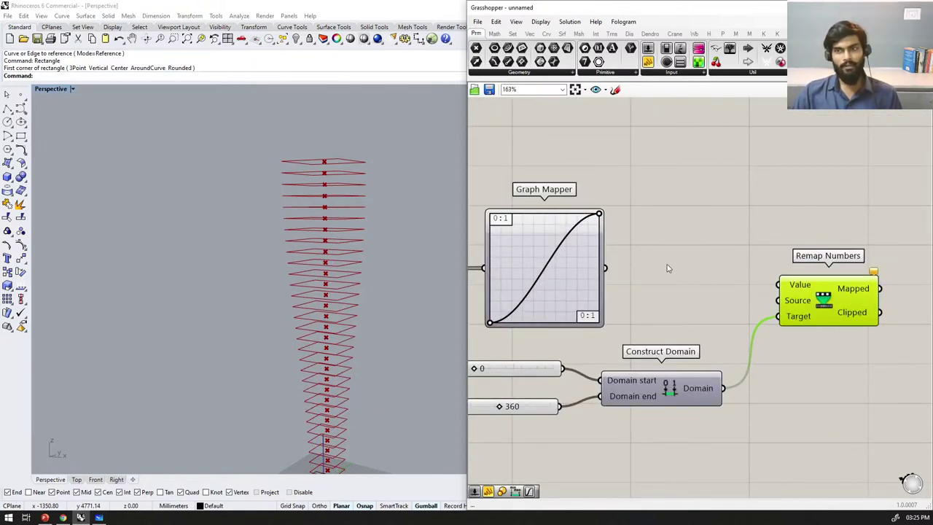
Step: Connect the new Graph Mapper's output to Remap Numbers' Value and, through a new Bounds component, to its Source
double_click(668, 312)
type("bounds")
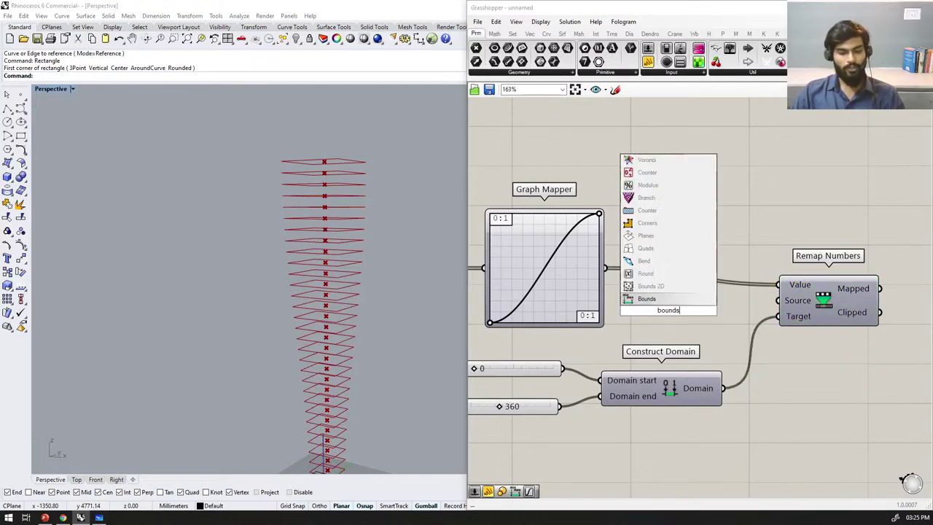
key("Return")
mouse_move(665, 312)
left_mouse_down()
mouse_move(702, 320)
mouse_move(664, 318)
left_mouse_up()
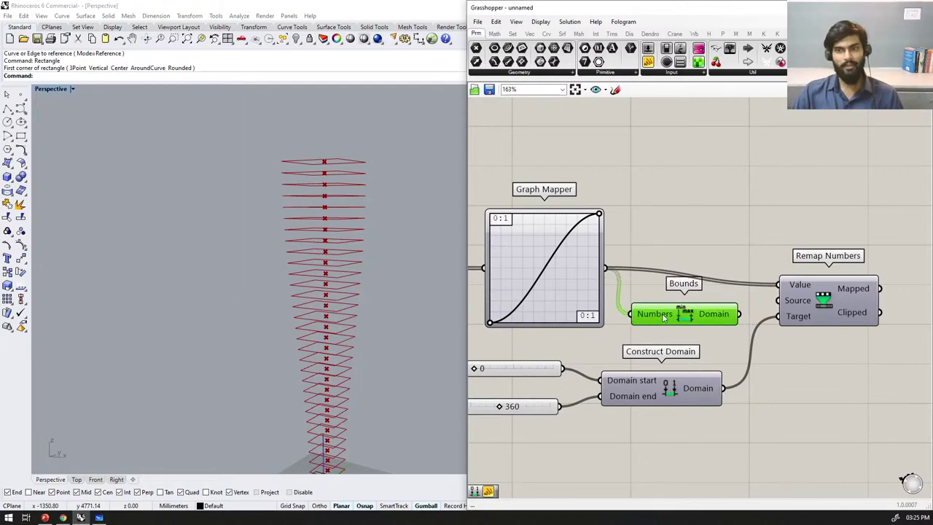
scroll(773, 306, "down", 4)
scroll(766, 312, "up", 1)
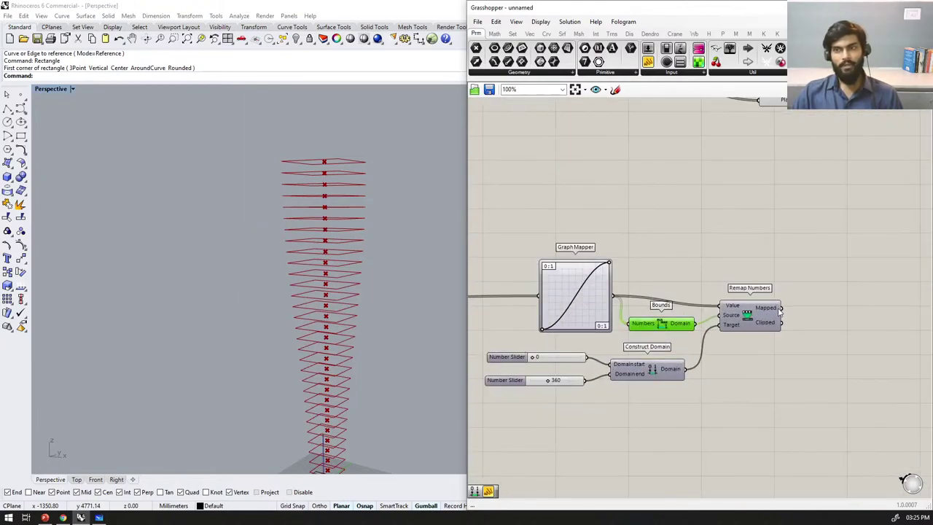
Step: Connect the Mapped values to Rotate's Angle input and move the Rotate component further along
scroll(758, 316, "down", 1)
left_click_drag(766, 161, 796, 159)
scroll(759, 255, "down", 3)
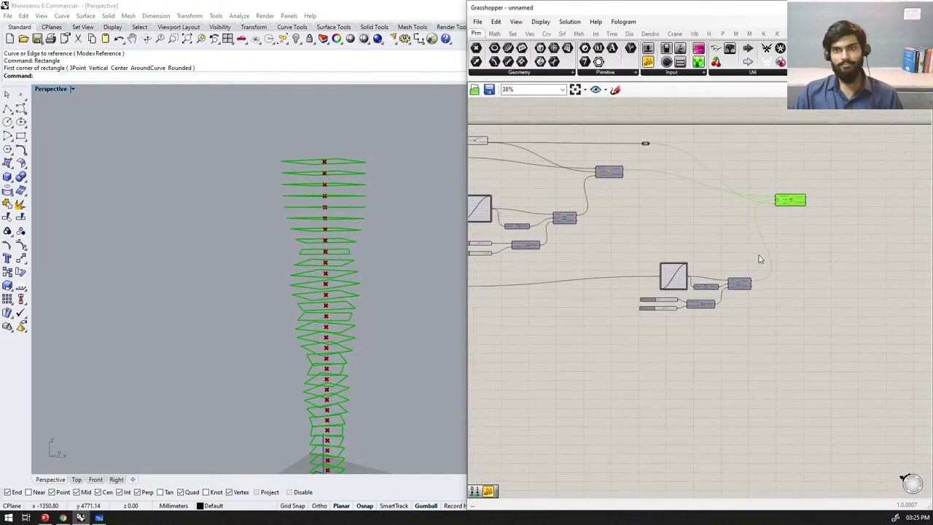
Step: Inspect the twisted rectangles in the Top view and around the tower in the Perspective view
scroll(367, 318, "down", 5)
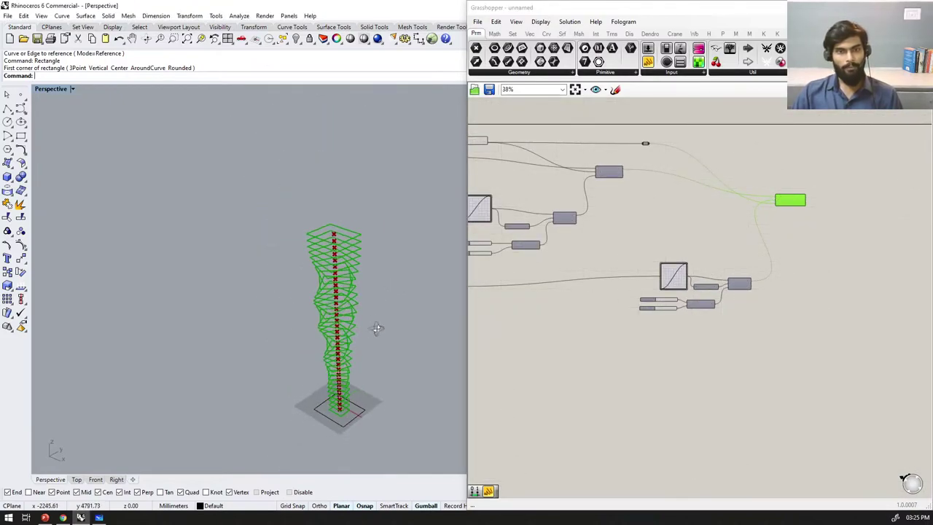
left_click(76, 480)
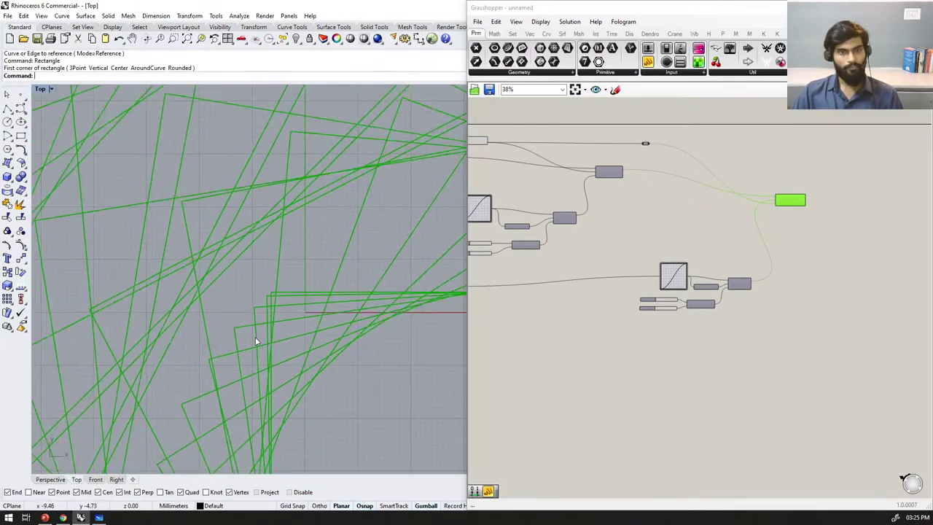
scroll(270, 319, "down", 8)
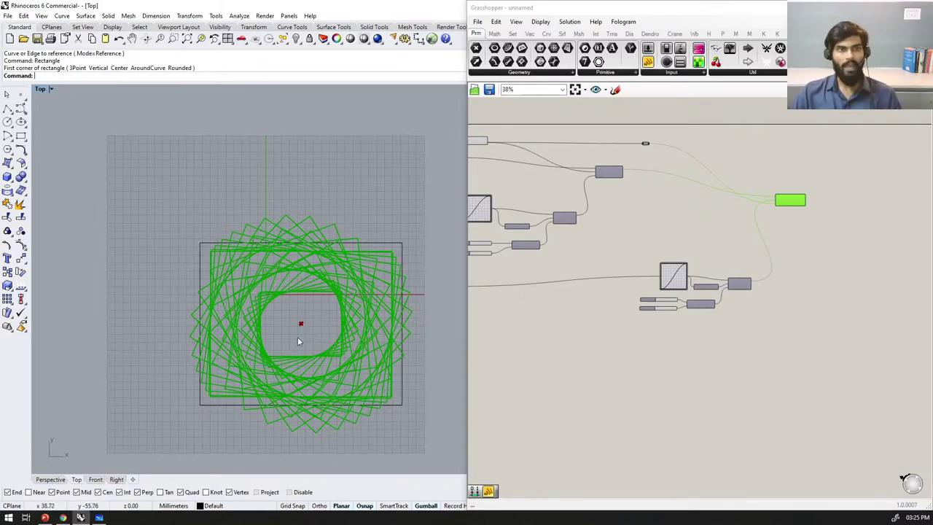
left_click(60, 482)
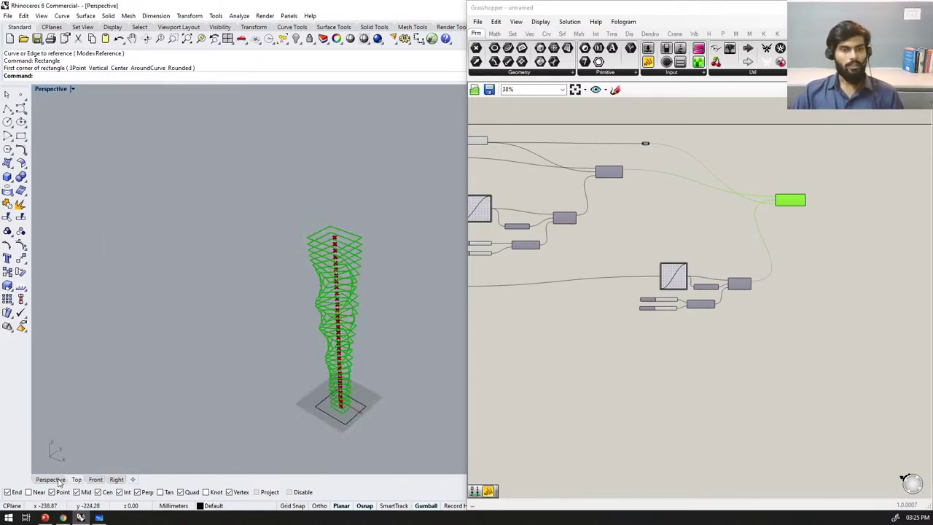
right_click_drag(371, 319, 348, 335)
scroll(350, 398, "up", 4)
right_click_drag(350, 398, 334, 384)
right_click_drag(320, 205, 340, 206)
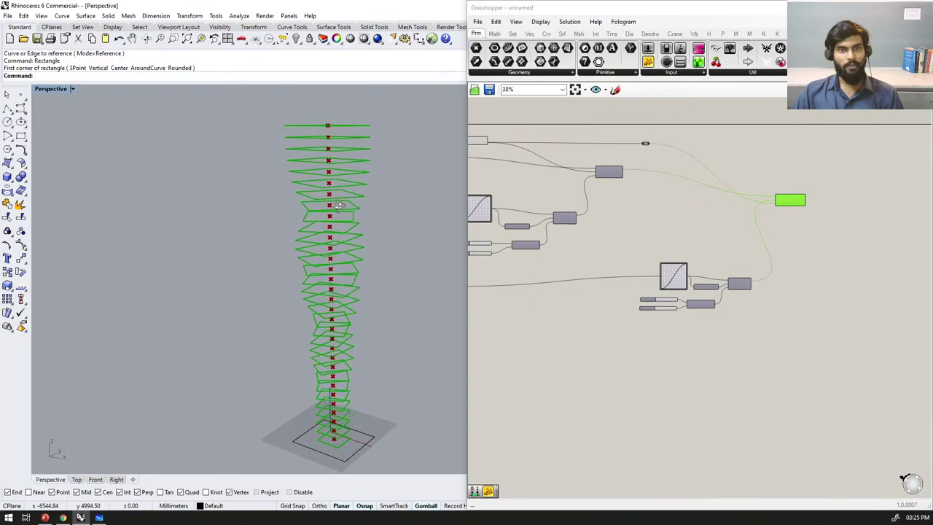
Step: Lower the end handle of the rotation Graph Mapper's Sine curve slightly while keeping it at the graph's edge
scroll(685, 264, "up", 5)
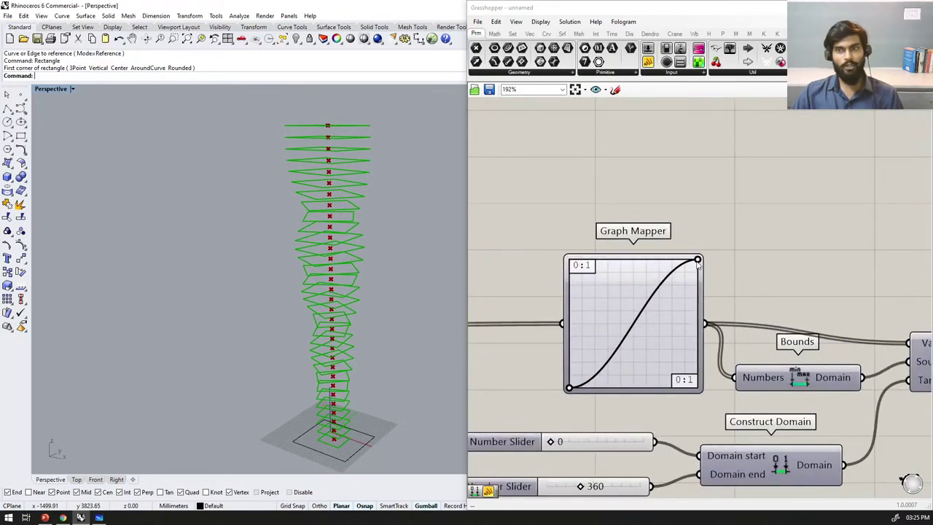
left_click_drag(698, 259, 665, 272)
left_click_drag(663, 310, 704, 273)
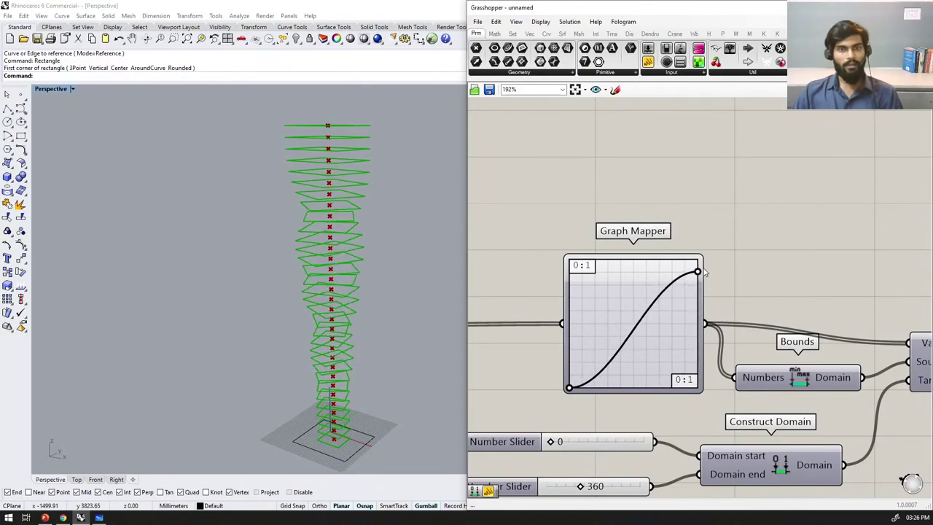
mouse_move(415, 286)
right_mouse_down()
mouse_move(356, 289)
mouse_move(413, 293)
right_mouse_up()
scroll(541, 315, "down", 6)
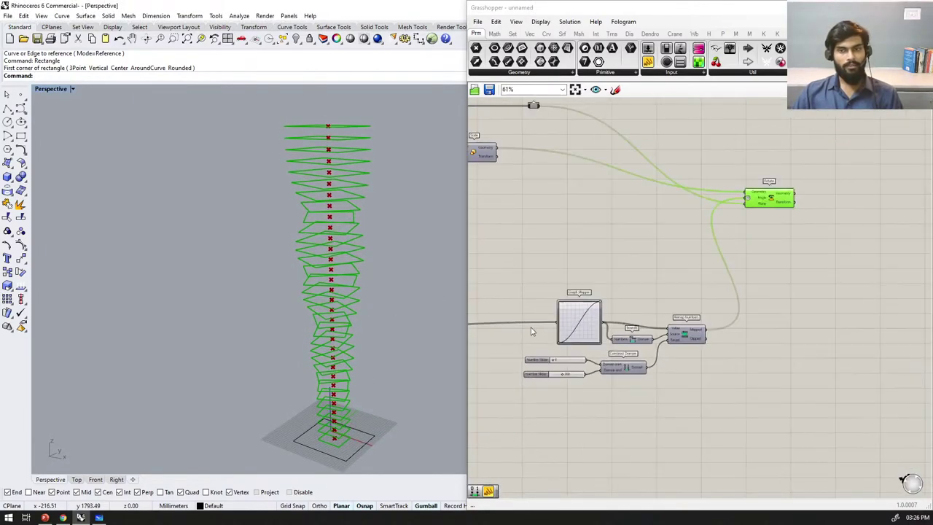
Step: Add a Loft component after Rotate and connect Rotate's Geometry output to its Curves input
scroll(675, 248, "up", 3)
right_click_drag(417, 389, 317, 426)
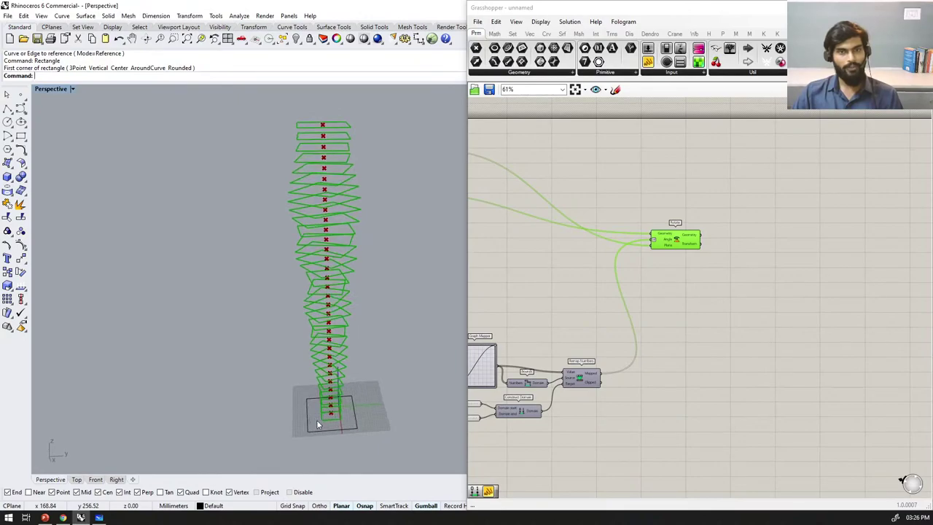
double_click(762, 245)
type("loft")
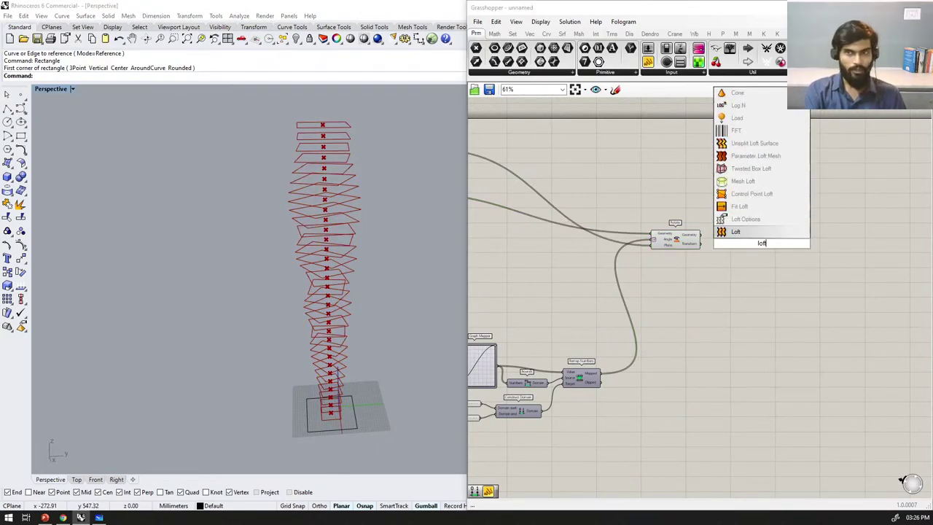
key("Return")
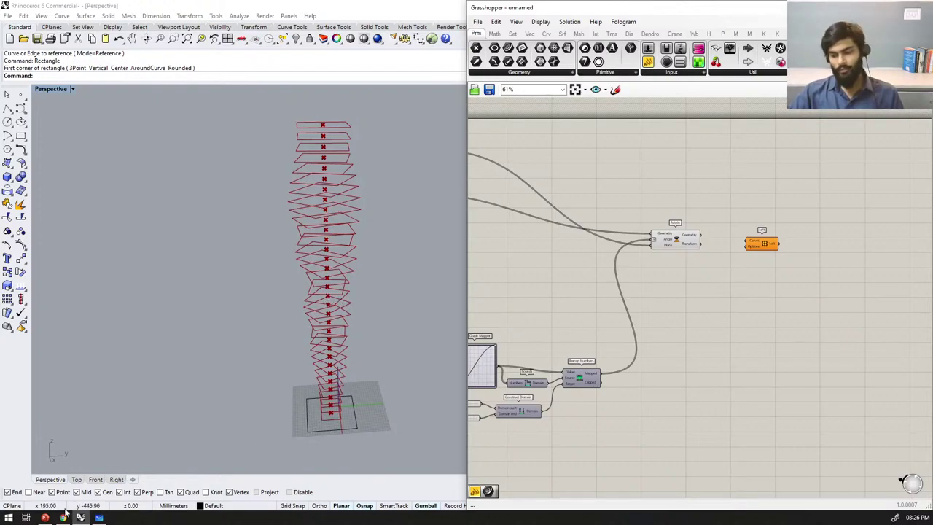
scroll(769, 249, "up", 2)
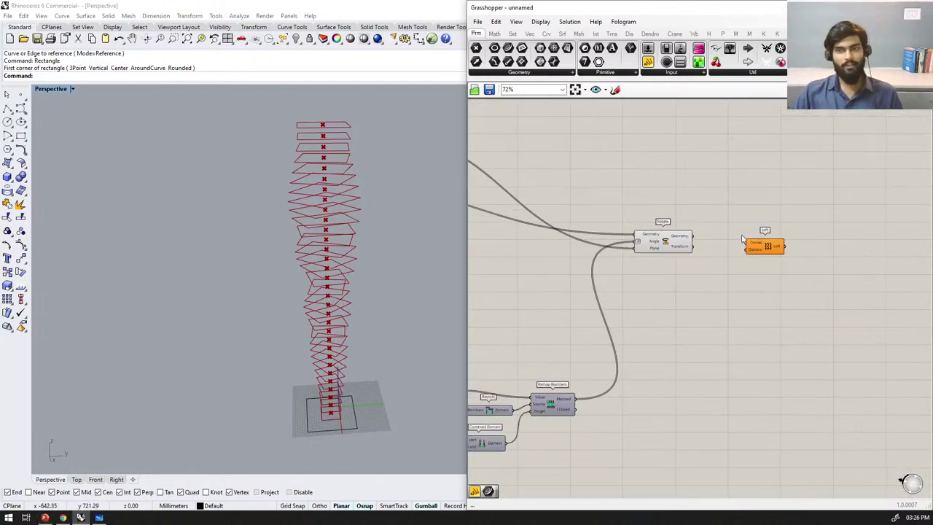
scroll(687, 243, "up", 2)
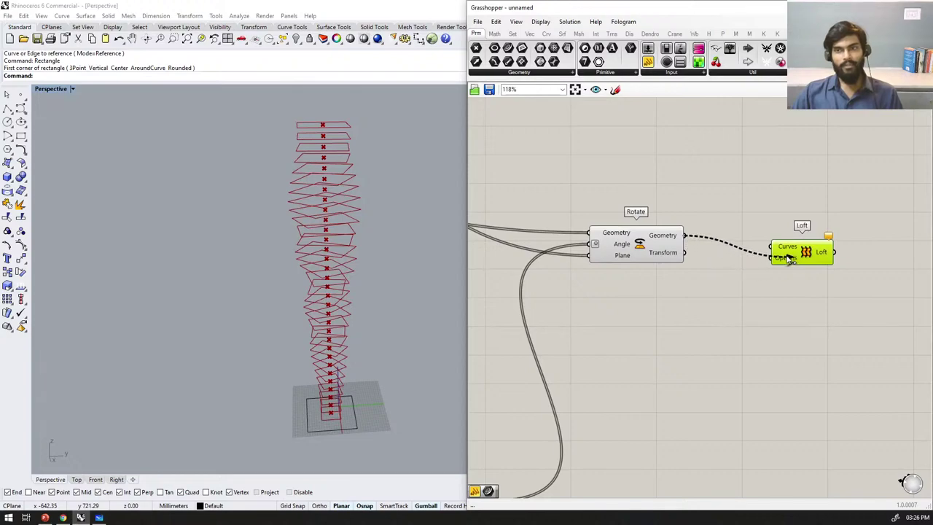
left_click_drag(790, 261, 779, 248)
left_click(714, 396)
Step: Turn off the preview of the Rotate component and of the Area component's centroids so only the loft displays
scroll(745, 318, "down", 4)
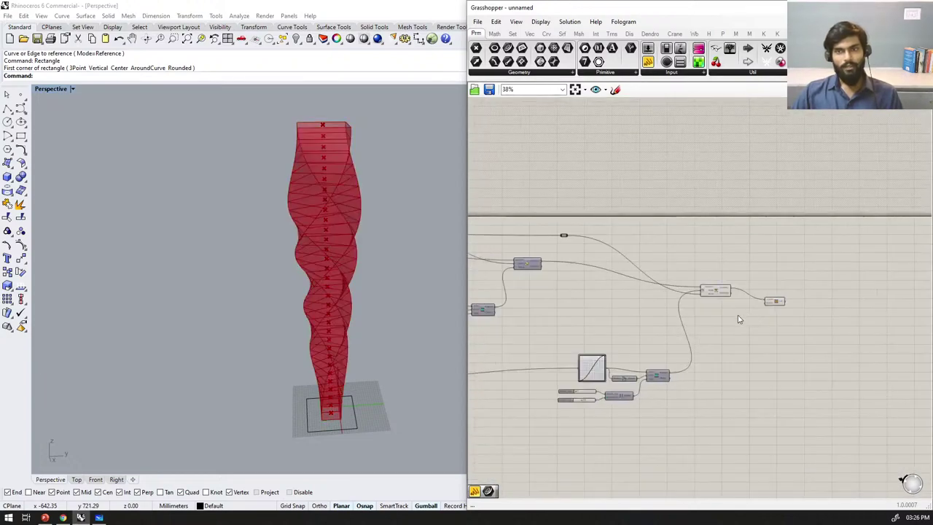
scroll(745, 318, "up", 4)
left_click(689, 261)
middle_click(694, 279)
left_click(786, 209)
scroll(640, 211, "down", 5)
scroll(564, 266, "up", 5)
left_click(576, 244)
middle_click(582, 248)
left_click(633, 213)
scroll(635, 215, "down", 4)
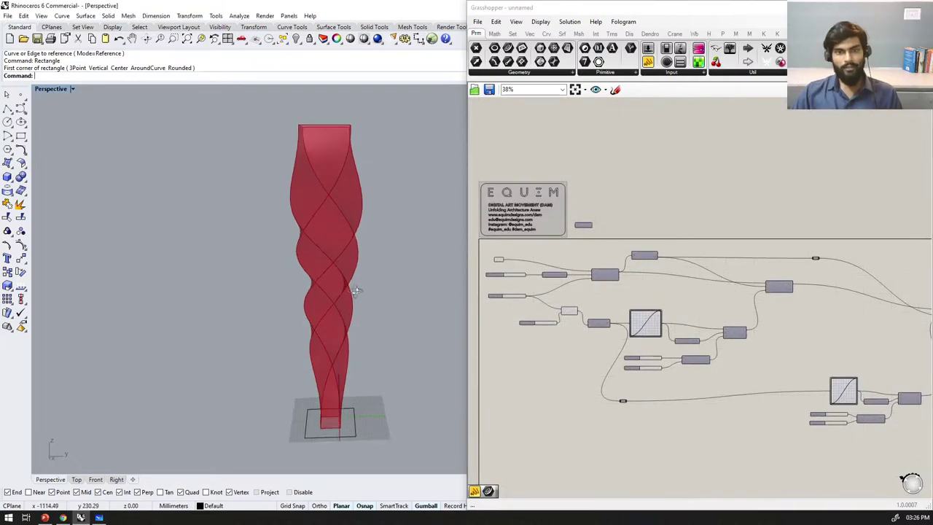
Step: Set the Floor to Floor Ht. slider to 38 and reduce the No. of Floors slider slightly
scroll(640, 320, "up", 5)
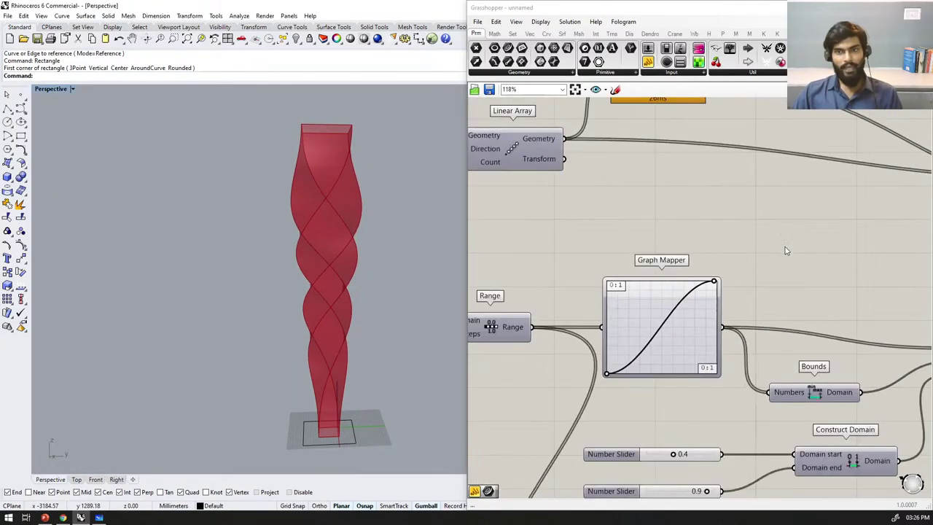
scroll(786, 251, "down", 6)
scroll(677, 282, "up", 8)
mouse_move(660, 277)
left_mouse_down()
mouse_move(642, 279)
mouse_move(674, 285)
mouse_move(651, 286)
mouse_move(659, 289)
left_mouse_up()
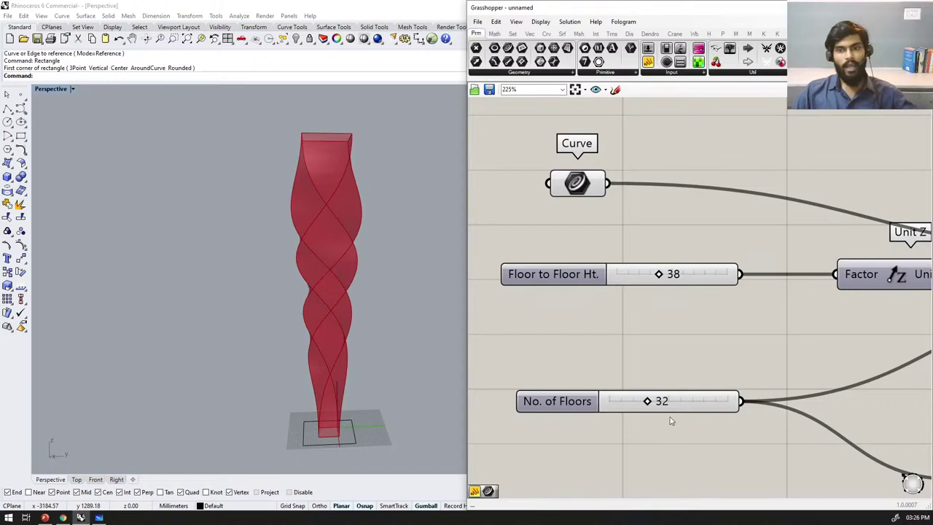
mouse_move(655, 402)
left_mouse_down()
mouse_move(665, 404)
mouse_move(652, 405)
left_mouse_up()
scroll(656, 406, "down", 5)
scroll(777, 328, "up", 5)
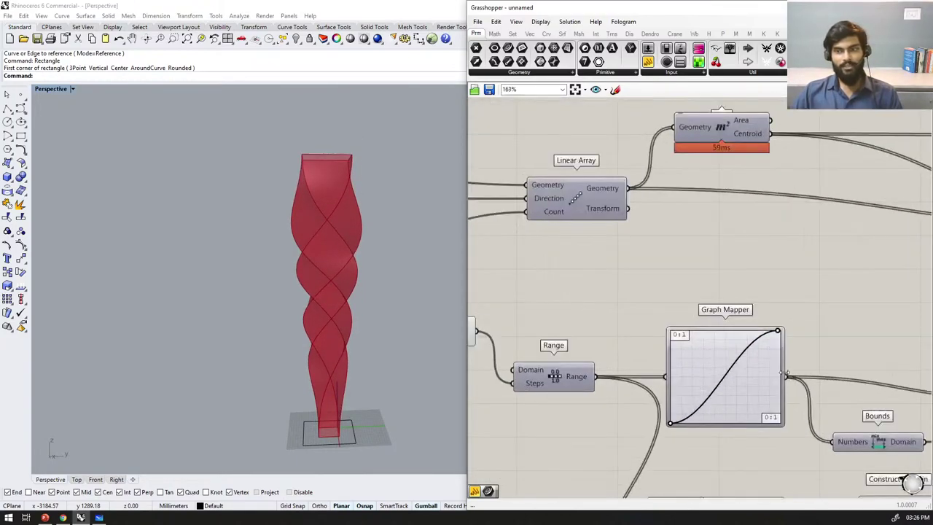
Step: Move the scaling Graph Mapper's Sine peak to mid-graph and set the rotation Construct Domain's end slider to 177
left_click_drag(778, 325, 720, 326)
scroll(692, 293, "down", 8)
right_click_drag(710, 341, 314, 256)
scroll(710, 355, "down", 1)
scroll(548, 312, "up", 7)
scroll(551, 312, "up", 4)
scroll(700, 277, "down", 2)
left_click_drag(577, 405, 562, 404)
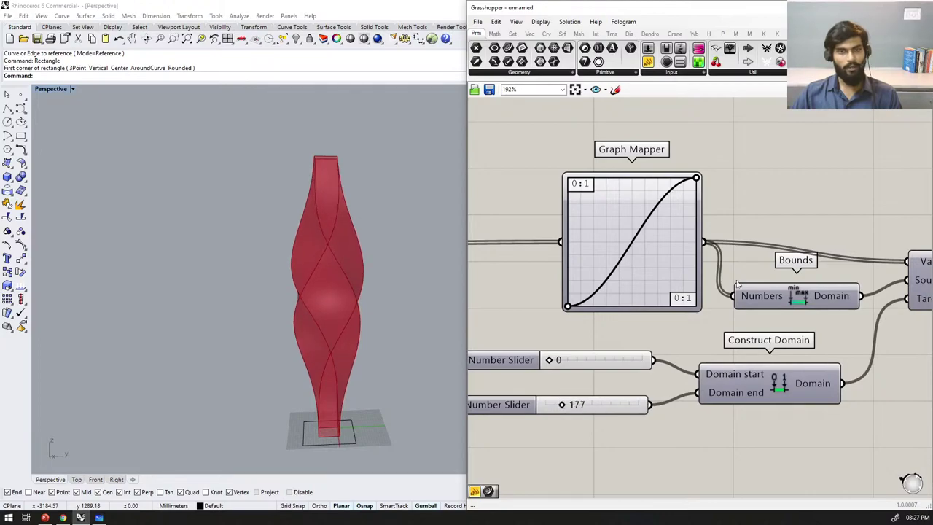
Step: Try lowering the end handle of the rotation Graph Mapper's Sine curve, restore it, and set the rotation domain end to 102
left_click_drag(696, 180, 661, 210)
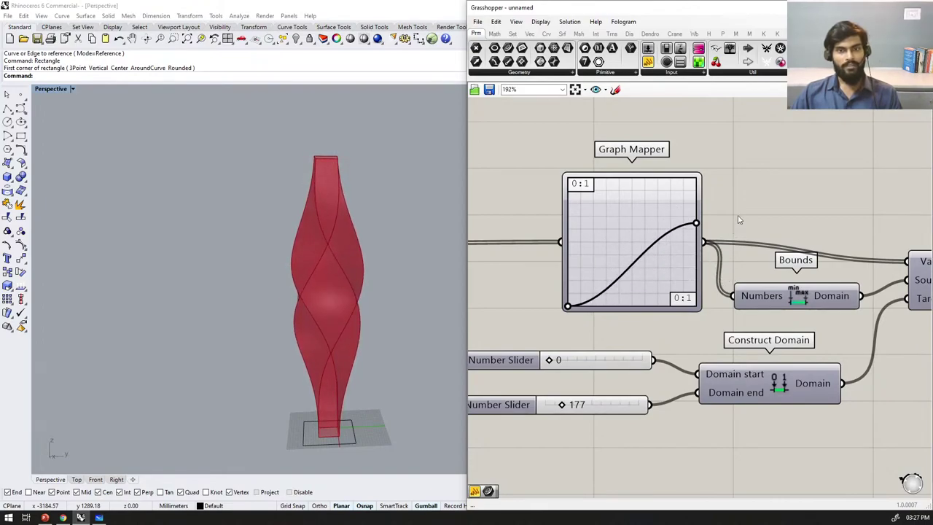
right_click_drag(303, 288, 461, 286)
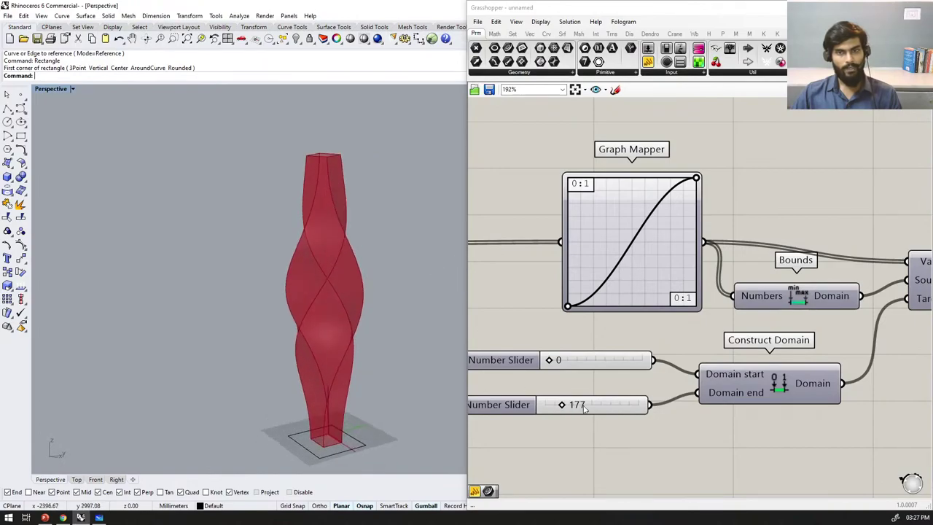
scroll(565, 405, "up", 1)
left_click_drag(557, 404, 548, 404)
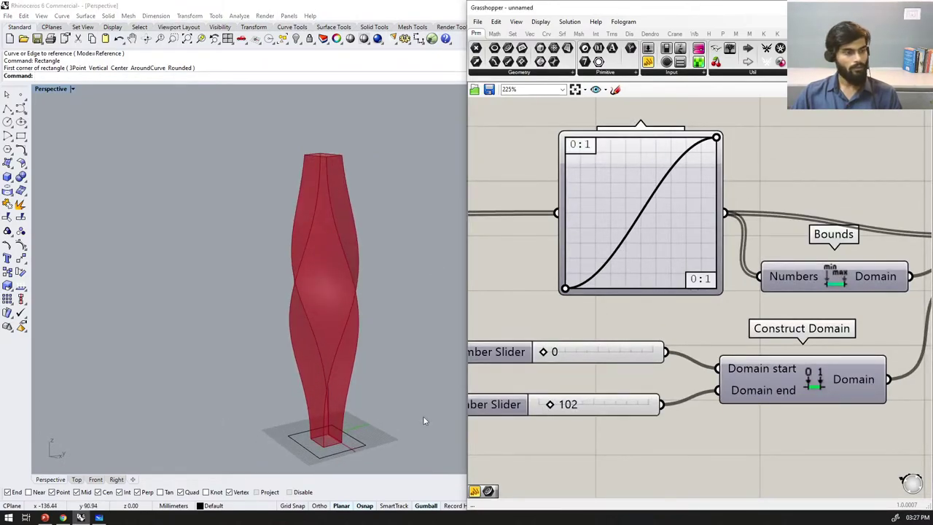
Step: Move the peak handle of the scaling Graph Mapper's Sine curve to about three-quarters of the graph's width
scroll(733, 363, "down", 11)
scroll(611, 312, "up", 7)
scroll(762, 266, "down", 3)
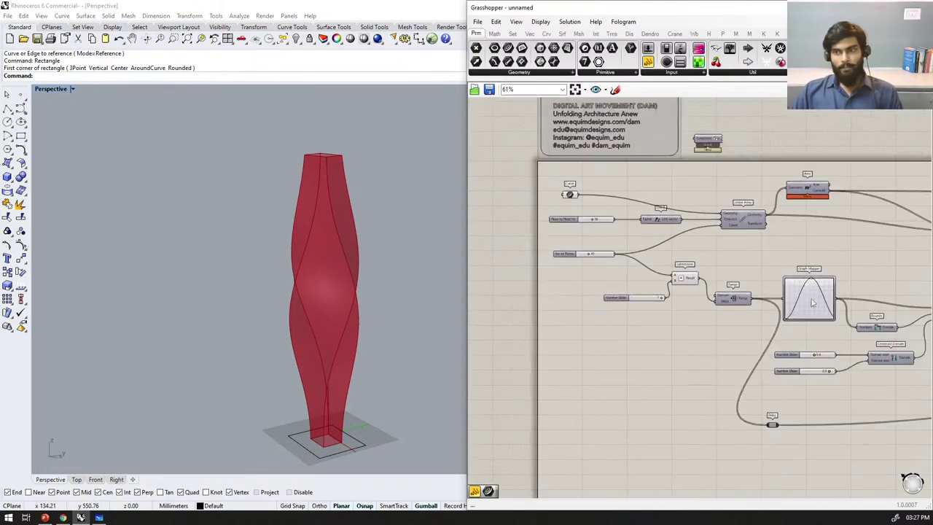
scroll(804, 301, "up", 5)
left_click_drag(806, 251, 837, 242)
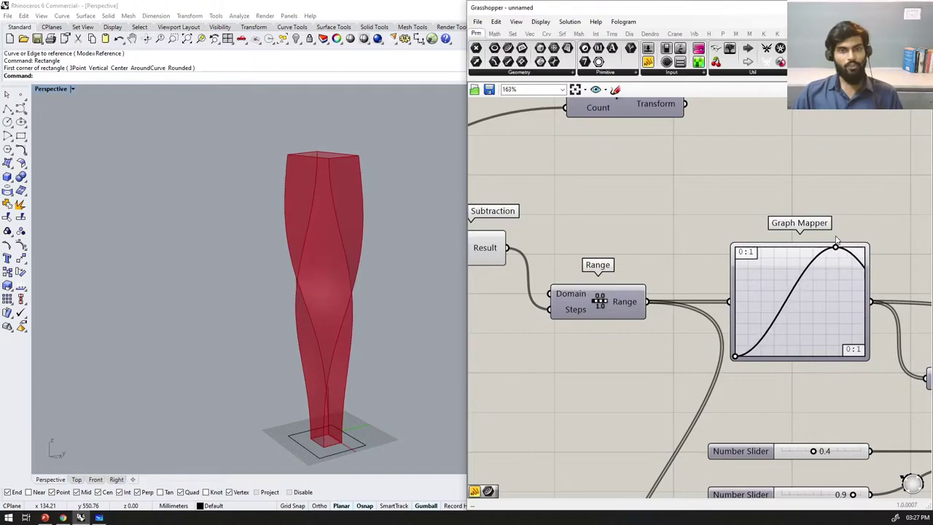
scroll(697, 324, "down", 5)
right_click_drag(382, 304, 375, 351)
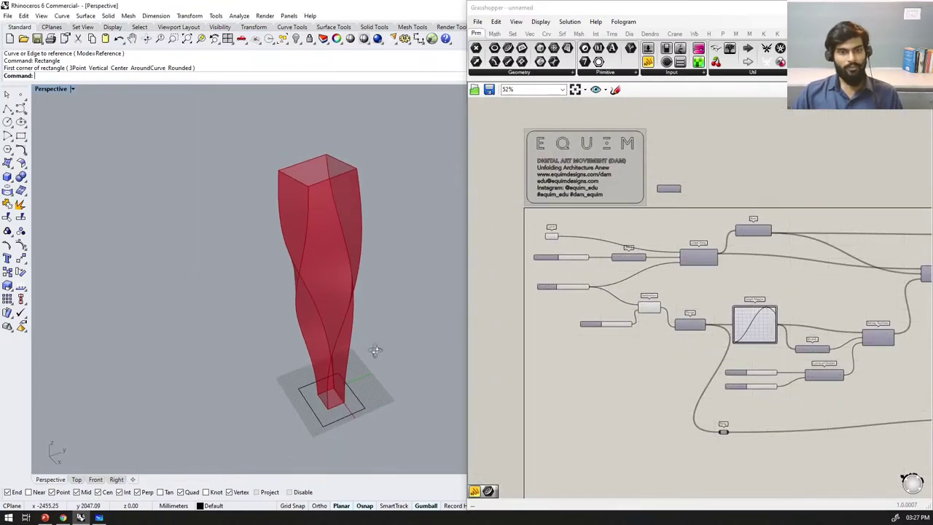
Step: Draw a closed, free-form control point curve on the ground beside the base rectangle, ending on its start point
left_click(21, 107)
left_click(236, 428)
left_click(206, 387)
left_click(224, 376)
left_click(243, 410)
left_click(275, 377)
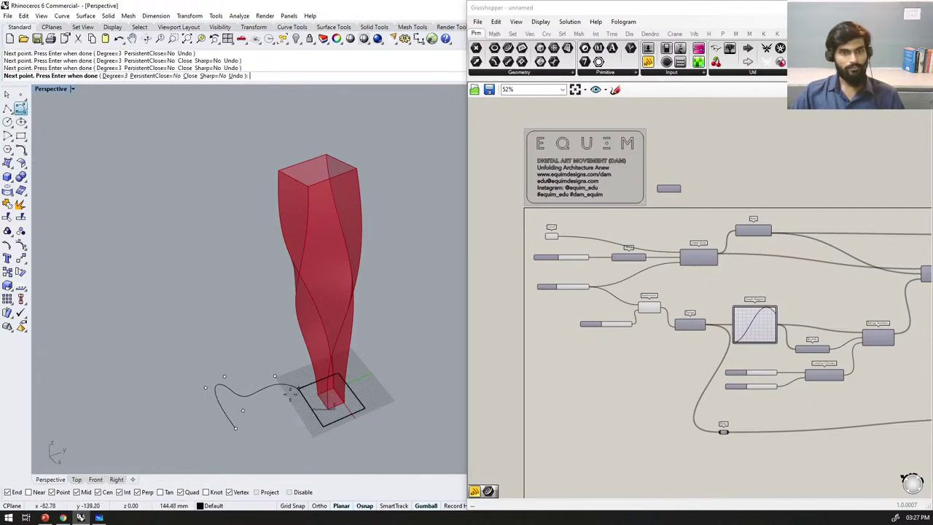
left_click(289, 396)
left_click(300, 438)
left_click(258, 453)
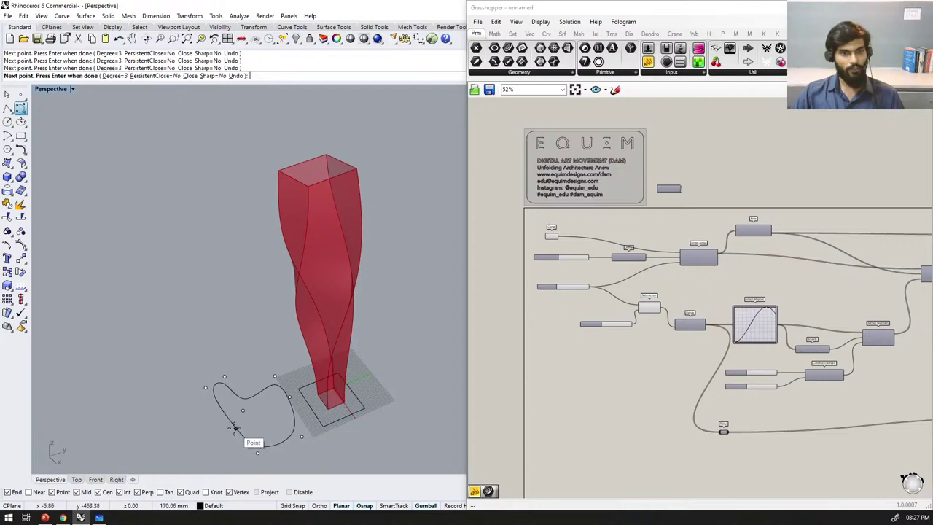
left_click(236, 429)
Step: Set the Curve parameter to reference the new closed free-form curve instead of the rectangle
scroll(539, 232, "up", 5)
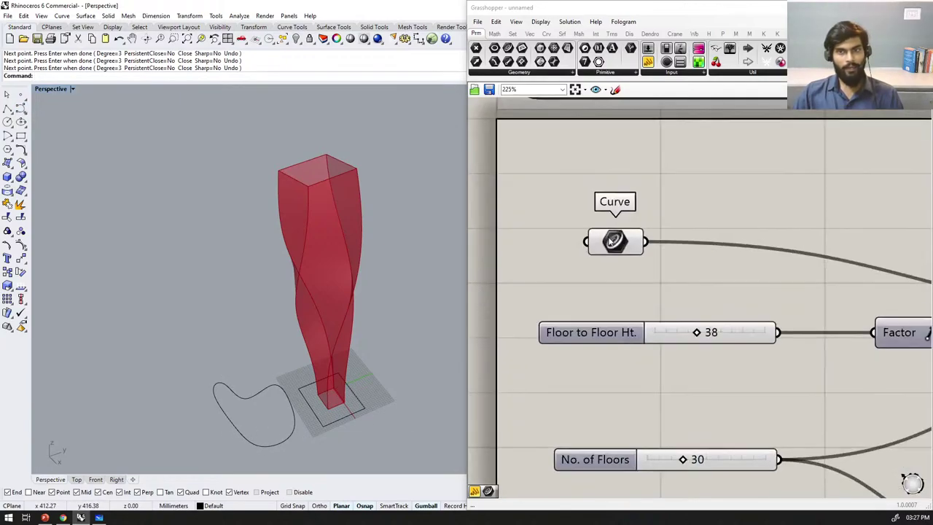
right_click(615, 245)
left_click(615, 246)
left_click(615, 246)
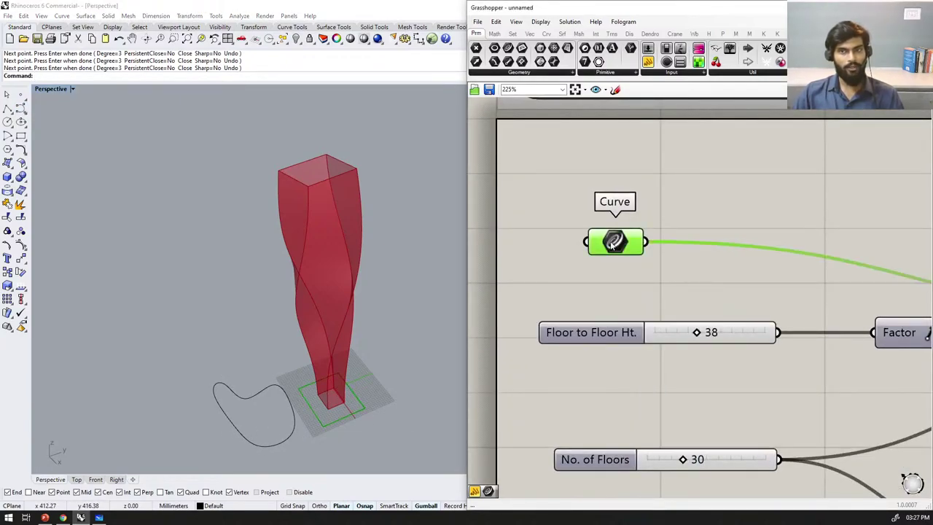
right_click(613, 243)
left_click(644, 372)
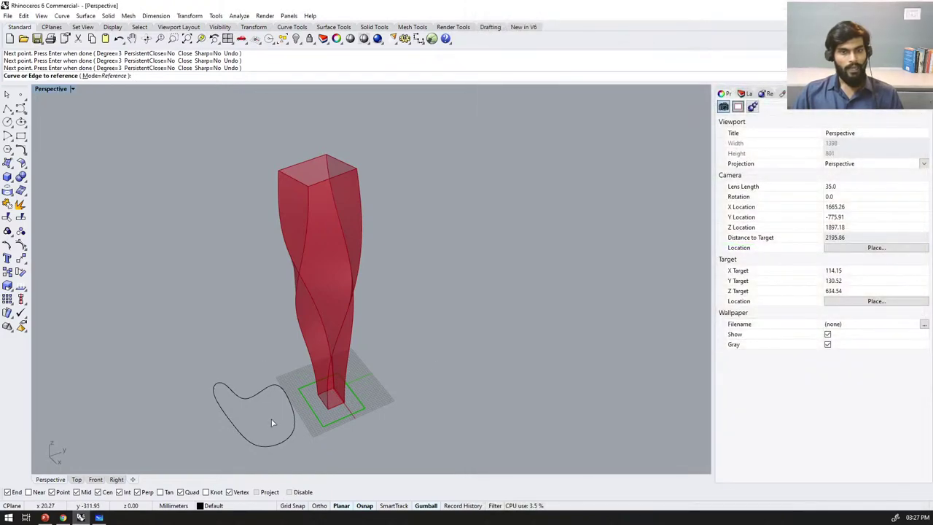
left_click(235, 371)
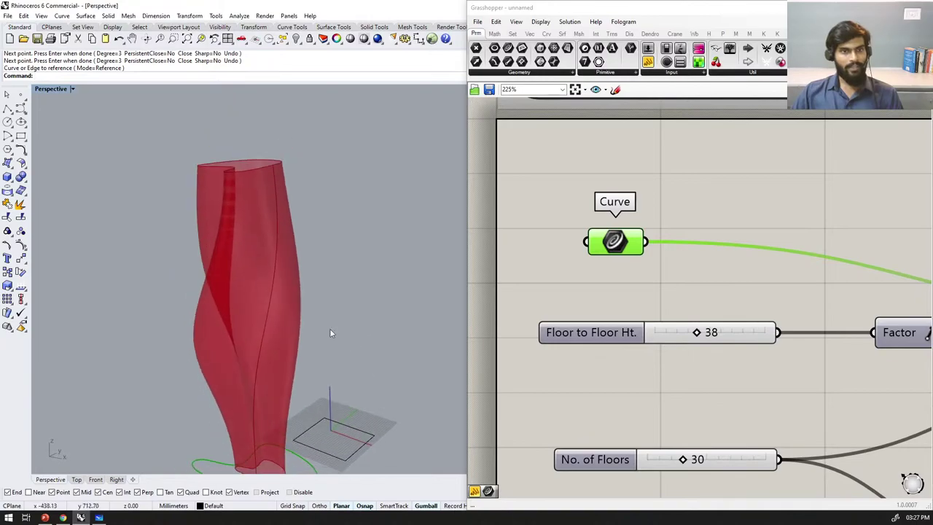
scroll(343, 335, "down", 5)
scroll(335, 335, "up", 4)
right_click_drag(330, 311, 285, 350)
left_click(640, 215)
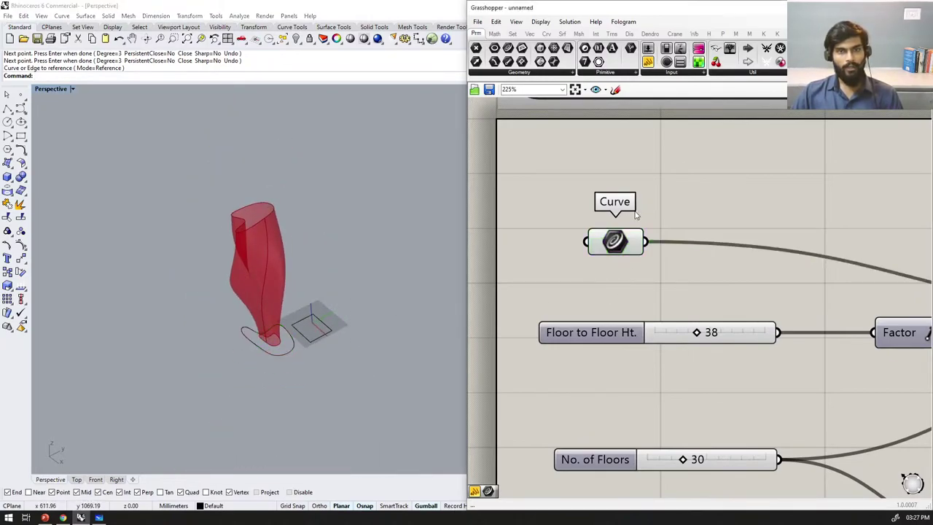
Step: Shift the peak handle of the scaling Graph Mapper's Sine curve back to just past mid-graph
scroll(635, 214, "down", 6)
right_click_drag(789, 282, 671, 262)
scroll(671, 263, "down", 3)
scroll(747, 299, "up", 8)
scroll(704, 288, "up", 1)
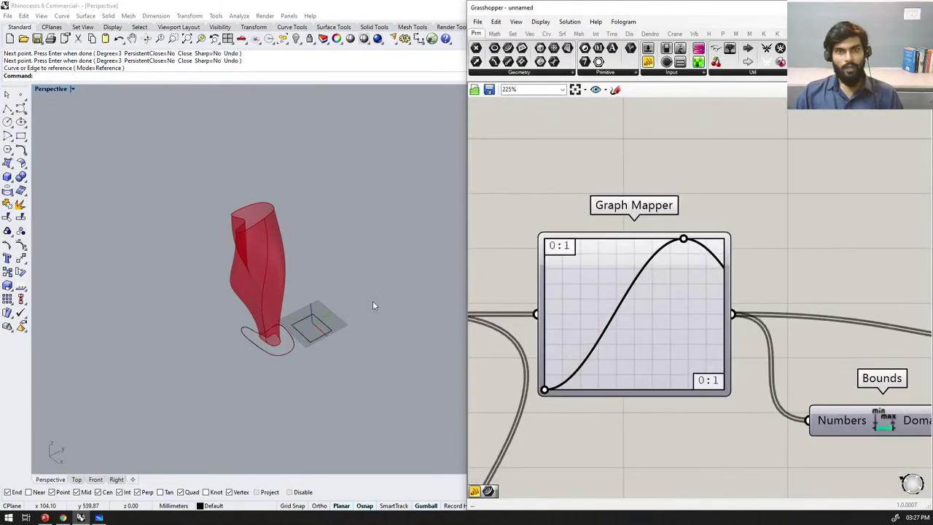
right_click_drag(373, 307, 423, 236)
scroll(312, 278, "up", 3)
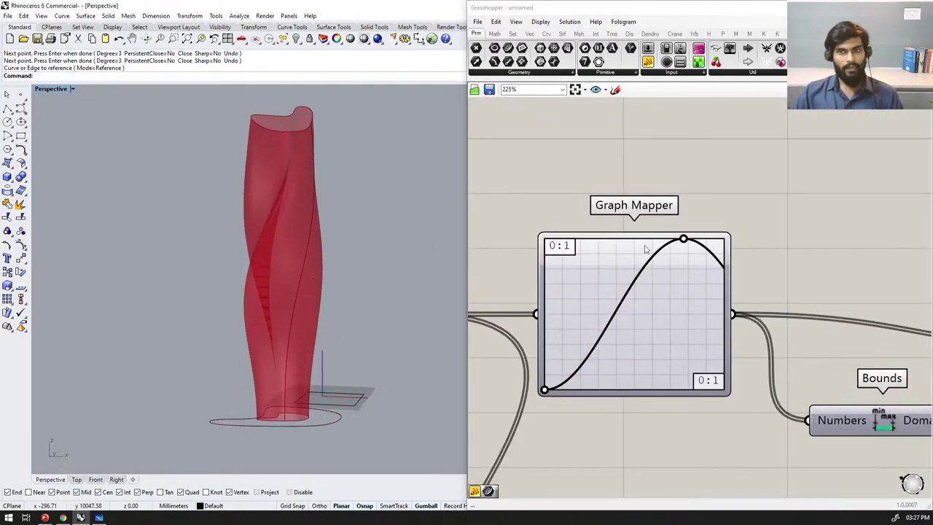
left_click_drag(686, 243, 651, 243)
Step: Reshape the closed base curve by moving one of its control points
right_click_drag(455, 269, 285, 393)
left_click(284, 393)
scroll(295, 414, "up", 2)
key("Escape")
left_click(283, 391)
left_click_drag(281, 389, 325, 434)
scroll(339, 397, "down", 4)
key("Escape")
right_click_drag(340, 374, 345, 356)
scroll(289, 329, "up", 6)
scroll(288, 331, "down", 6)
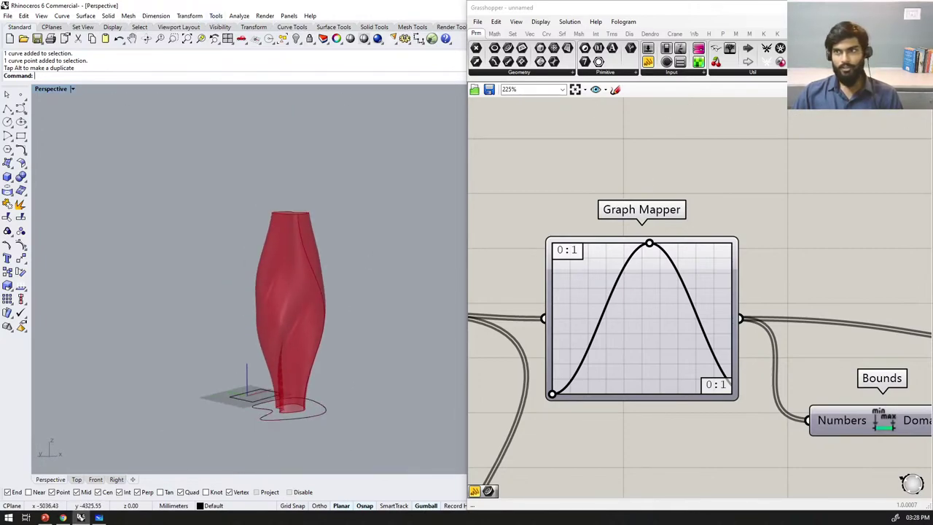
Step: Change the document preview colour for normal geometry to an opaque neutral grey with saturation 0, value 47 and alpha 255
left_click(920, 90)
left_click(894, 134)
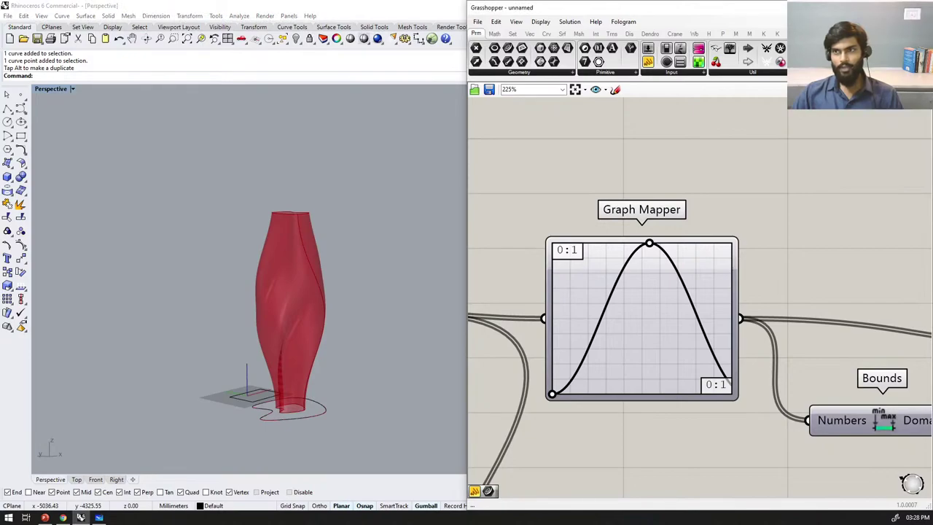
left_click(903, 90)
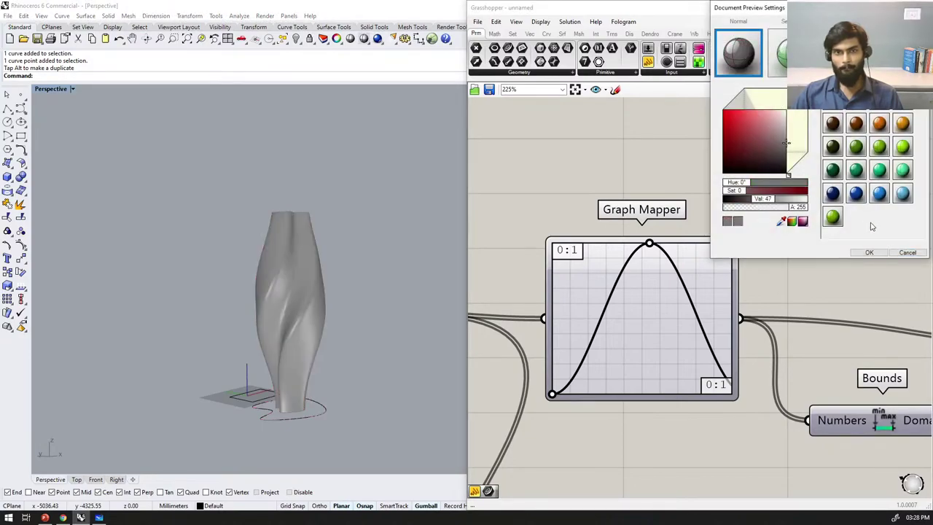
left_click(869, 252)
right_click_drag(282, 304, 299, 337)
scroll(298, 337, "up", 4)
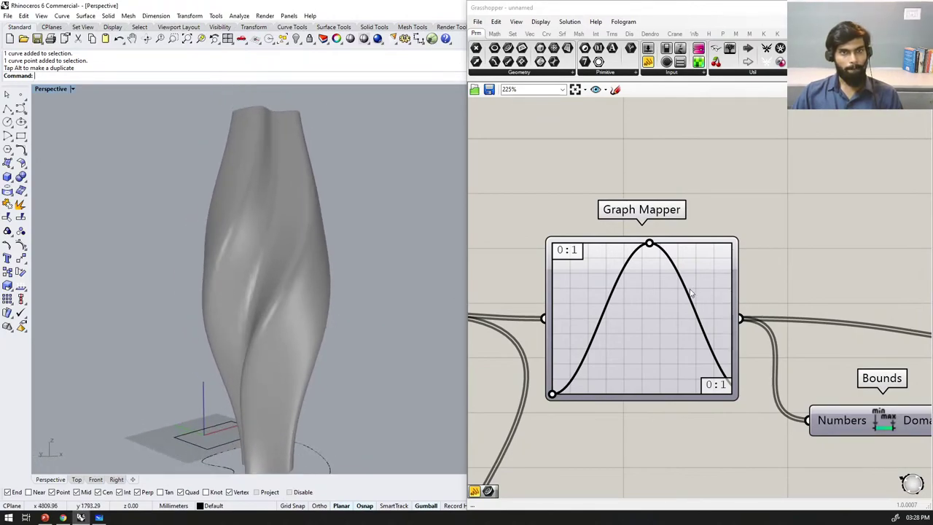
Step: Shift the peak of the scaling Graph Mapper's Sine curve towards the graph's end to widen the tower's top
scroll(691, 293, "down", 8)
scroll(659, 269, "up", 3)
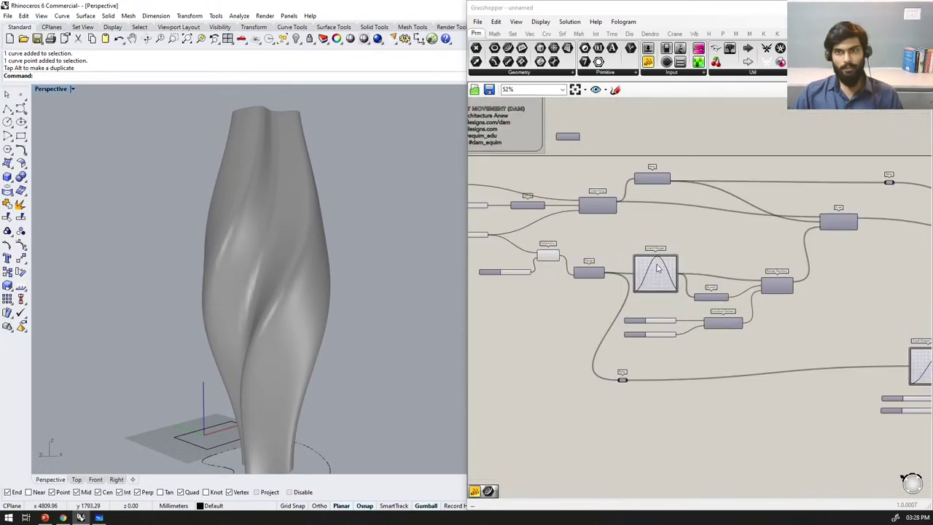
mouse_move(658, 260)
left_mouse_down()
mouse_move(671, 260)
mouse_move(643, 250)
mouse_move(661, 252)
left_mouse_up()
Step: Move the rotation Graph Mapper's peak handle close to the graph's start so the Sine curve oscillates repeatedly along the tower
scroll(611, 252, "down", 5)
scroll(641, 259, "up", 5)
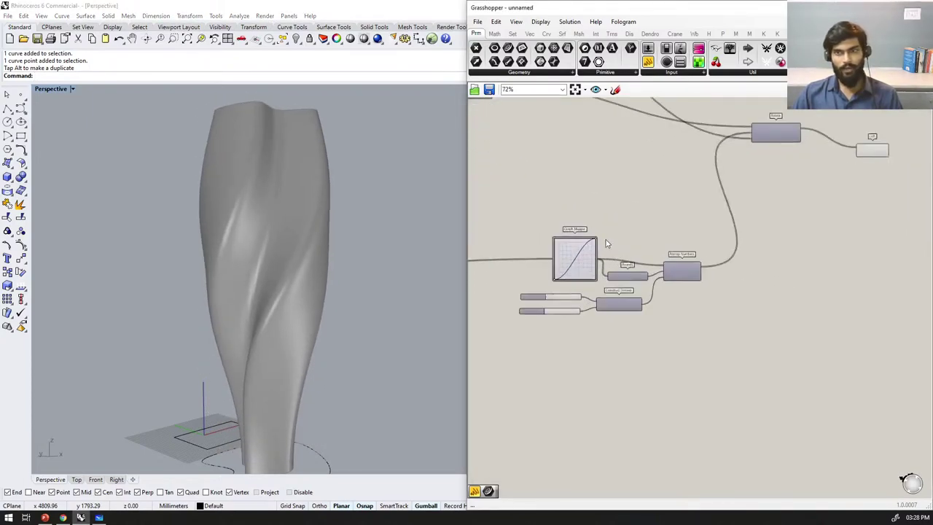
left_click_drag(592, 243, 545, 231)
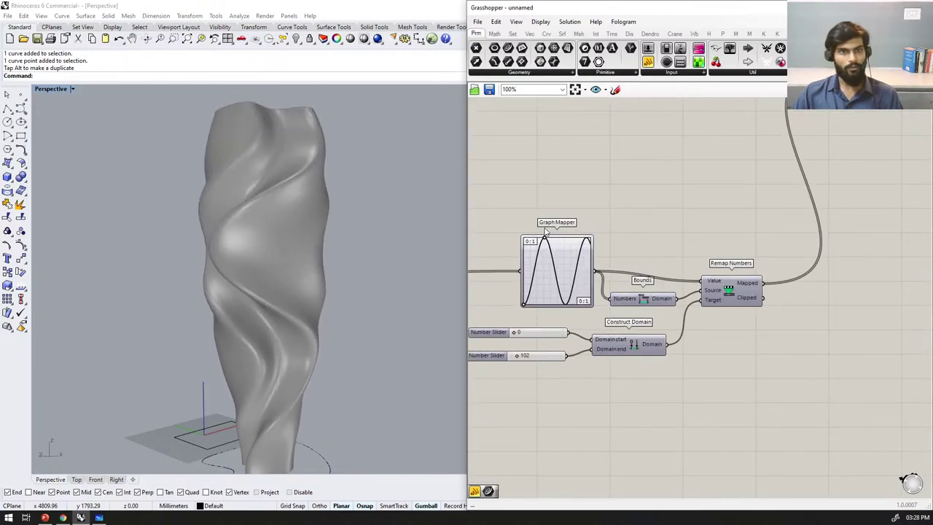
scroll(347, 256, "down", 8)
right_click_drag(348, 256, 353, 332)
scroll(357, 282, "up", 5)
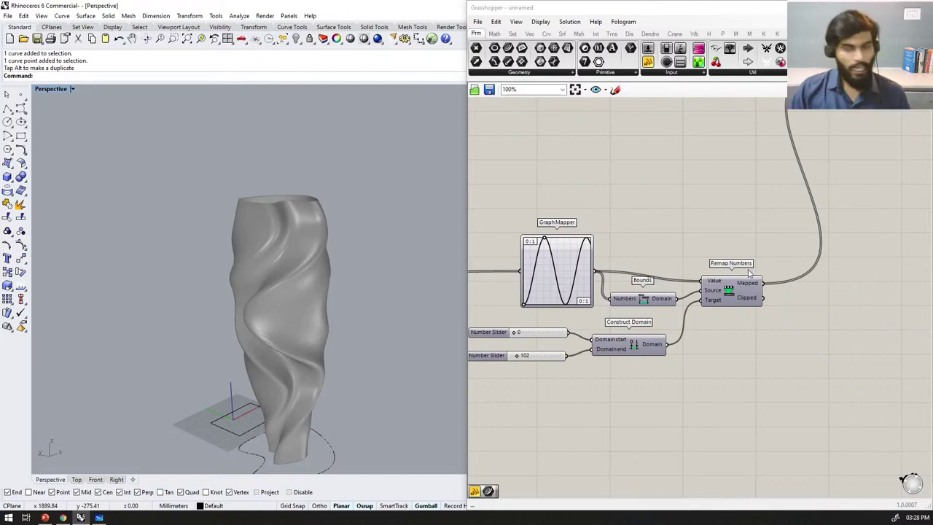
Step: Review the Curve parameter at the start of the definition and its option for setting one curve
scroll(750, 273, "down", 3)
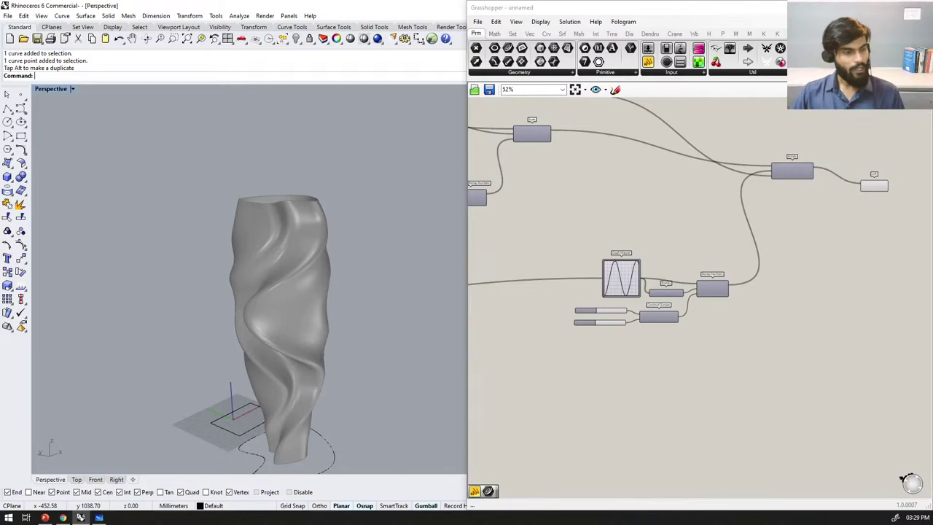
scroll(636, 255, "up", 2)
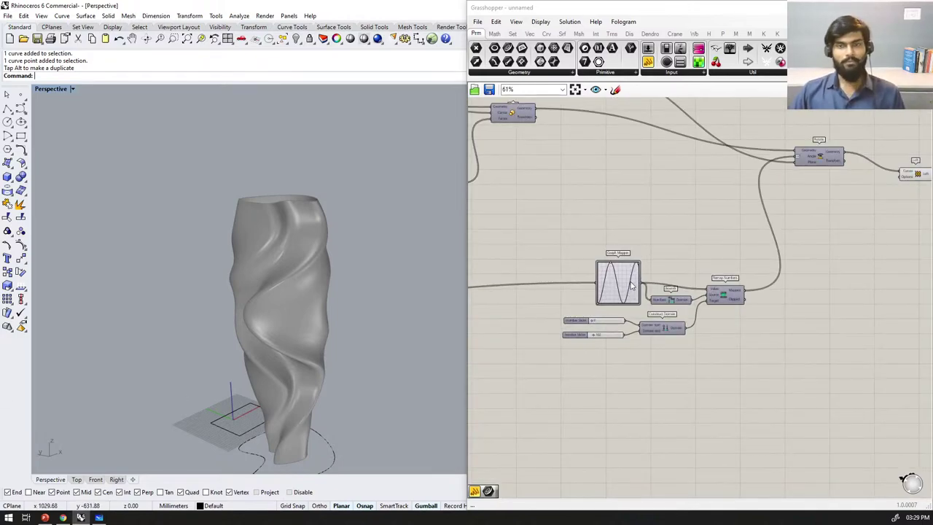
scroll(632, 286, "up", 1)
scroll(816, 261, "down", 3)
scroll(782, 257, "down", 6)
scroll(582, 170, "up", 5)
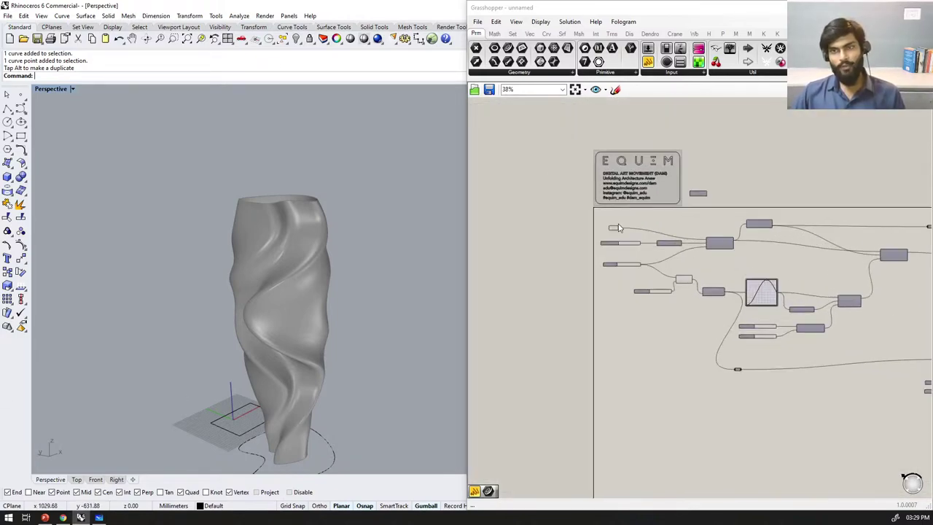
scroll(619, 228, "up", 5)
right_click(611, 218)
left_click(611, 218)
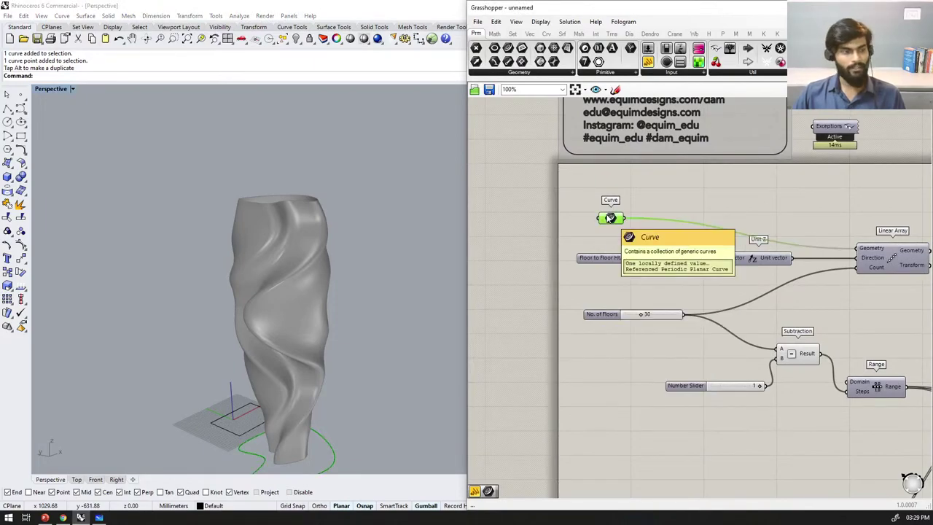
right_click(611, 218)
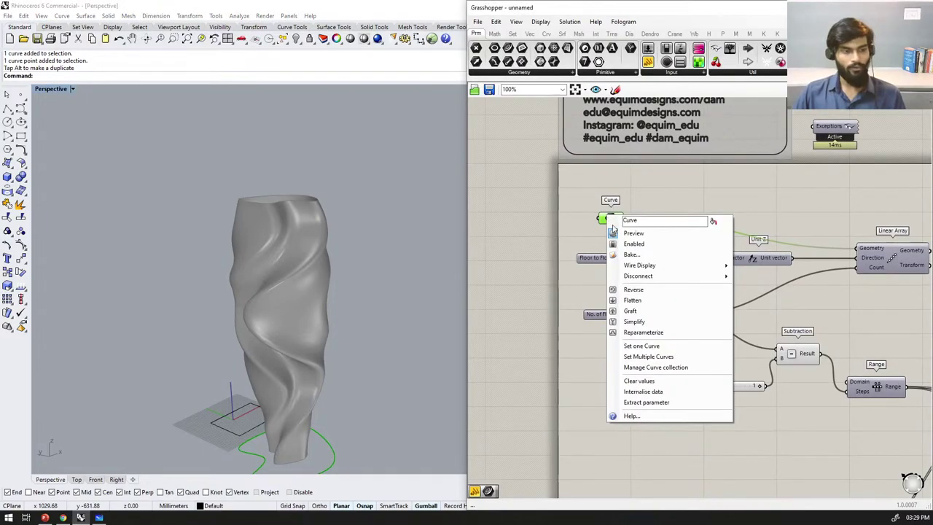
left_click(653, 351)
scroll(624, 239, "down", 4)
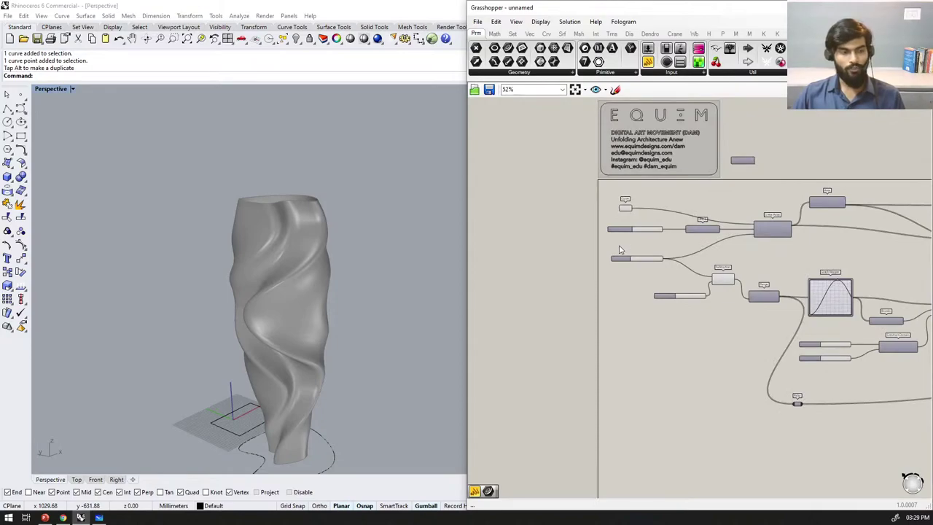
Step: Reposition the Loft component slightly farther from the Rotate component and deselect it
scroll(680, 213, "up", 3)
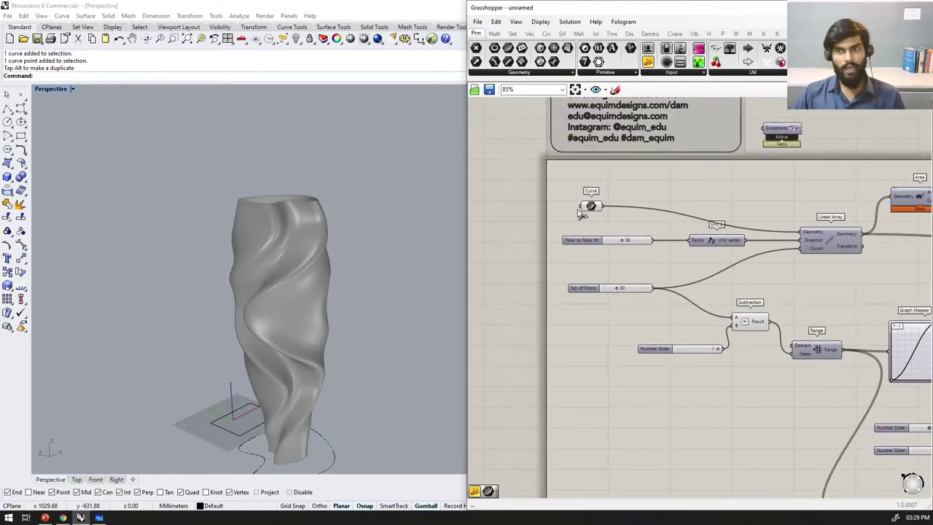
scroll(581, 212, "down", 3)
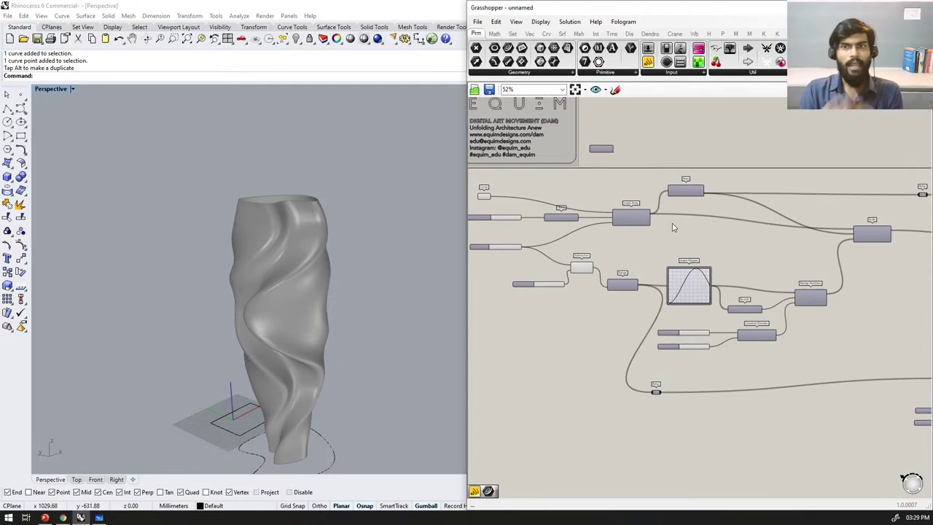
scroll(672, 223, "down", 2)
scroll(865, 194, "up", 5)
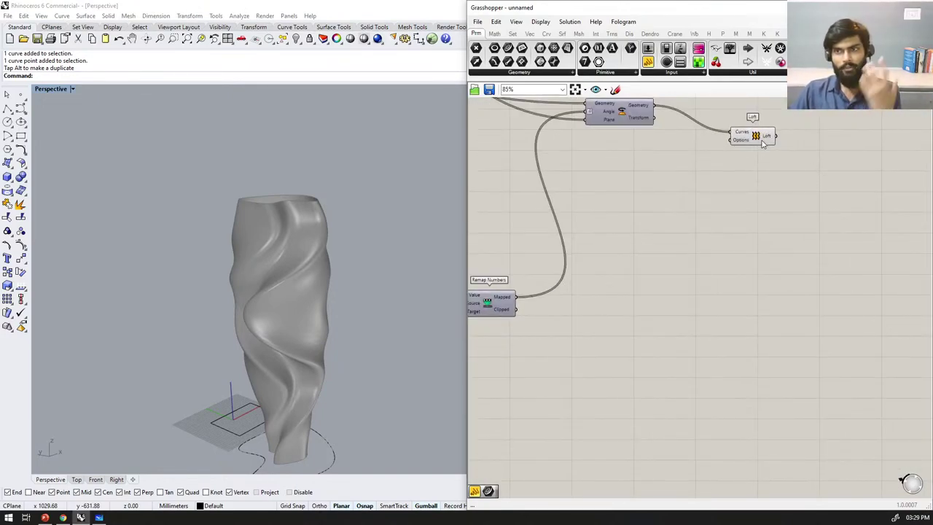
left_click_drag(764, 144, 774, 135)
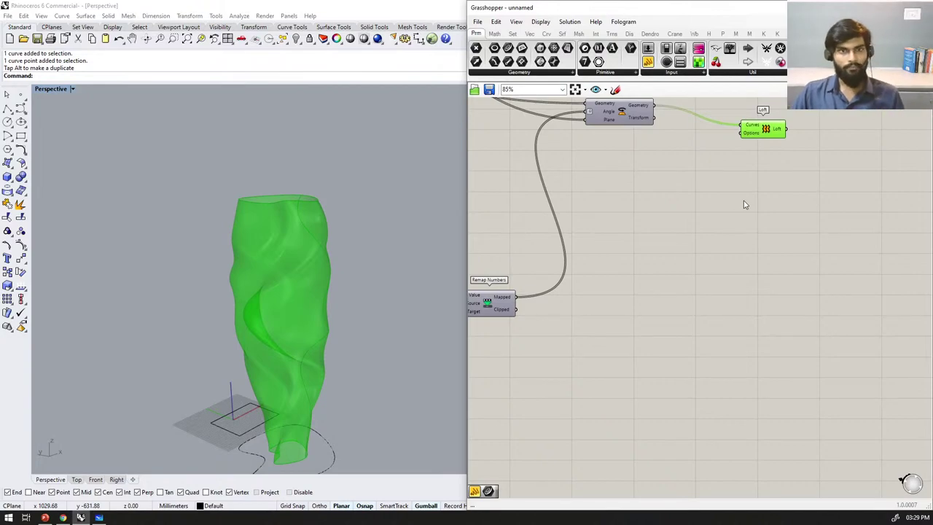
left_click(821, 201)
scroll(761, 235, "down", 6)
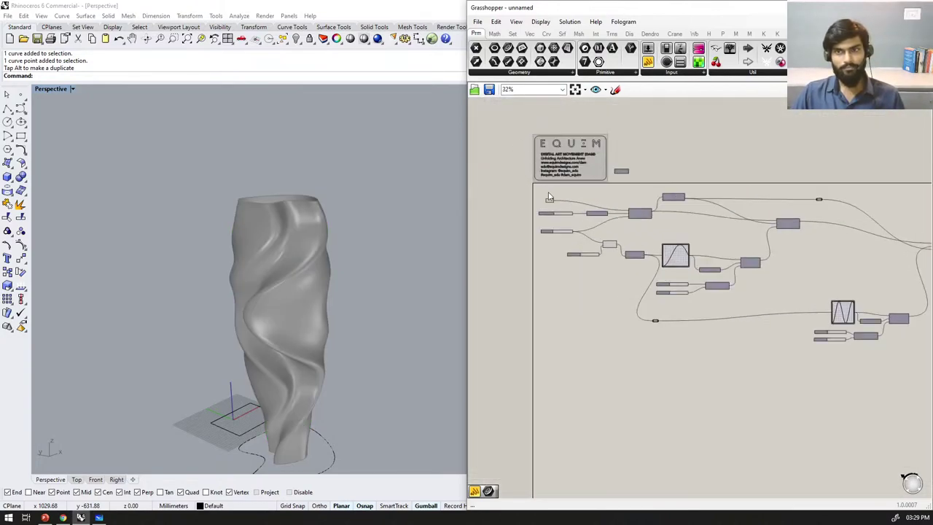
Step: Set the Curve parameter at the start of the definition to reference the rectangle on the construction plane
scroll(548, 194, "up", 6)
right_click(541, 193)
left_click(541, 193)
right_click(541, 193)
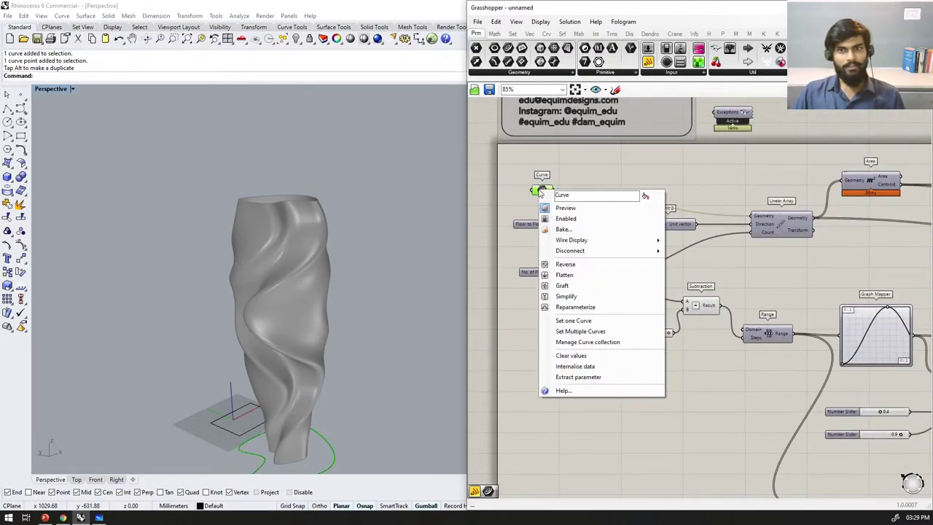
left_click(583, 321)
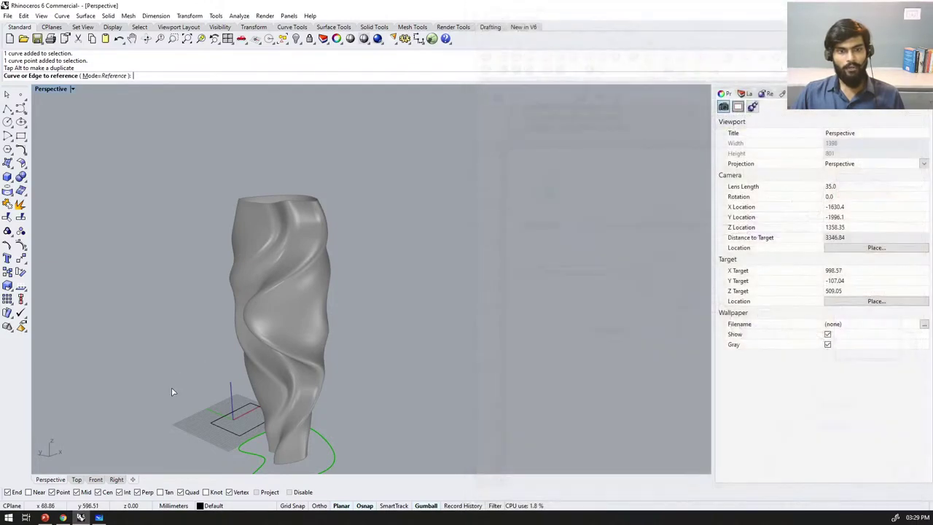
left_click(231, 425)
Step: Delete the freeform base curve beside the tower from the Rhino model and check the rectangular tower
scroll(318, 339, "down", 8)
right_click_drag(317, 339, 277, 357)
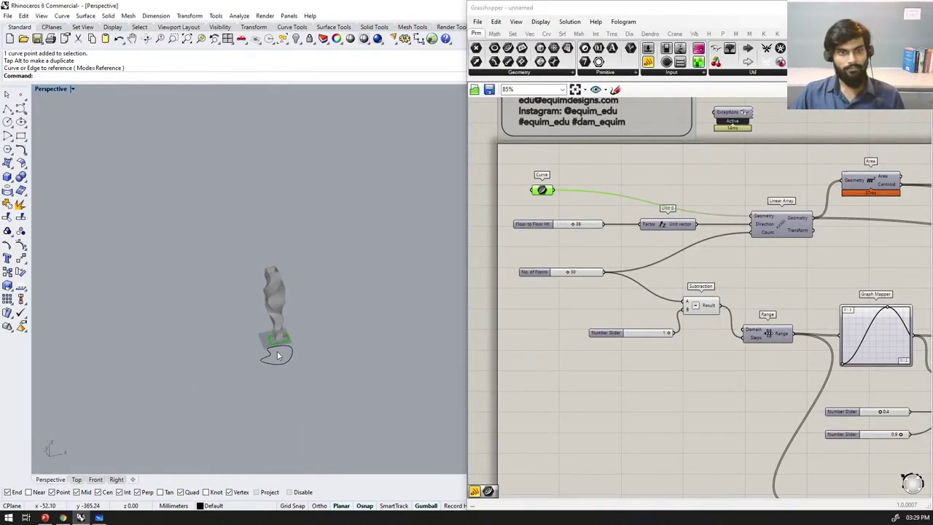
scroll(275, 357, "up", 7)
left_click(261, 355)
key("Delete")
right_click_drag(285, 263, 317, 245)
right_click_drag(311, 298, 312, 234)
scroll(278, 233, "up", 1)
scroll(279, 234, "up", 4)
scroll(280, 234, "down", 2)
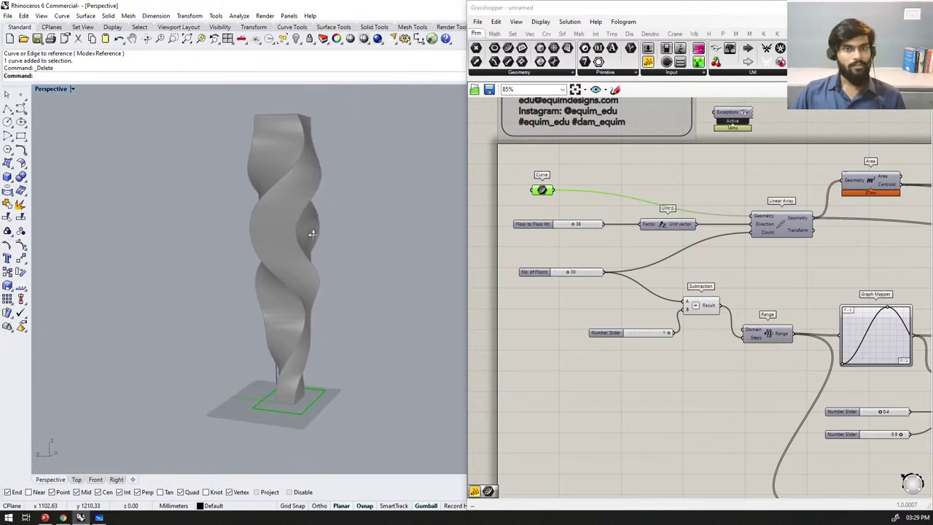
Step: Nudge the Loft component slightly, deselect it, and inspect the twisted tower from several sides
scroll(833, 282, "down", 5)
scroll(833, 282, "up", 1)
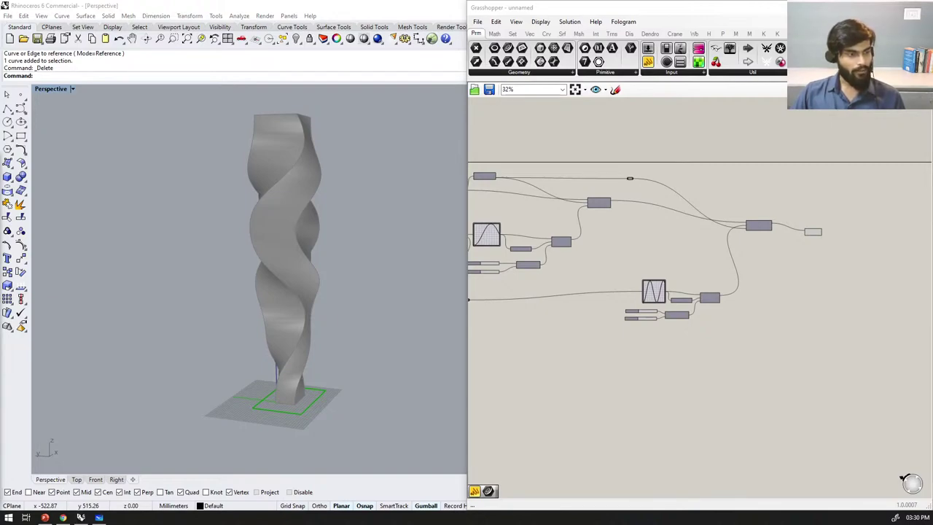
scroll(824, 234, "up", 7)
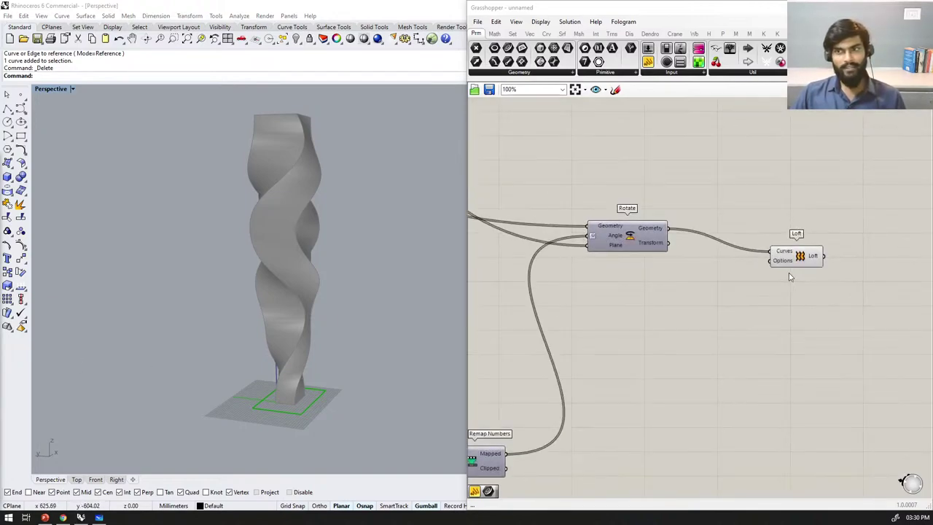
left_click(786, 257)
left_click(793, 306)
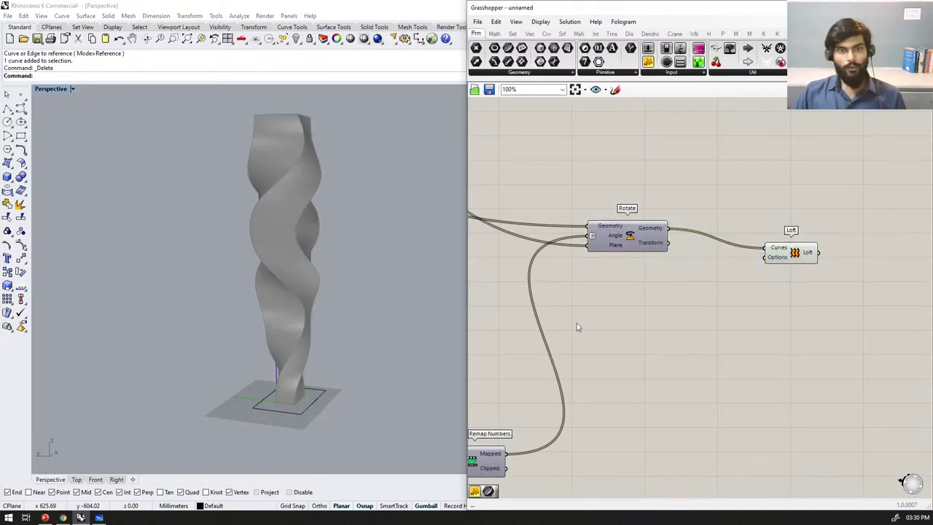
scroll(321, 307, "down", 5)
scroll(317, 300, "up", 5)
right_click_drag(316, 300, 357, 280)
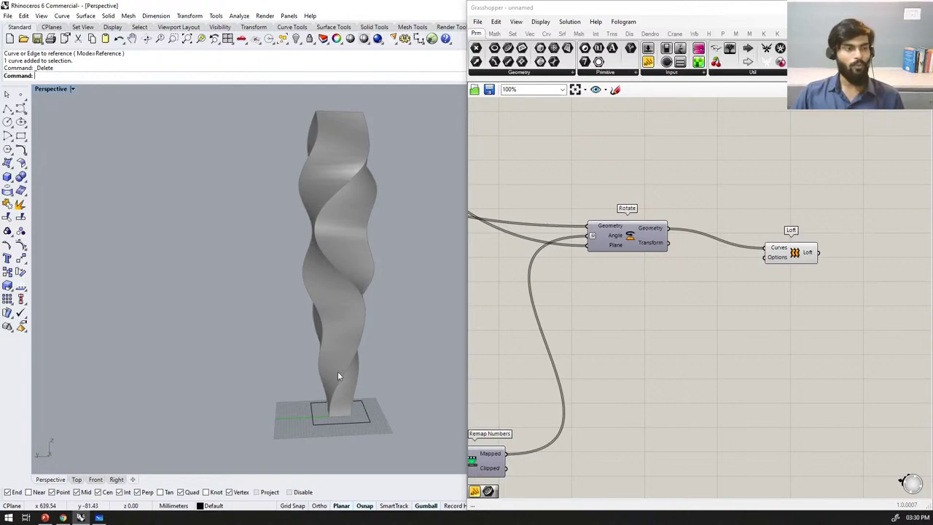
right_click_drag(337, 376, 268, 360)
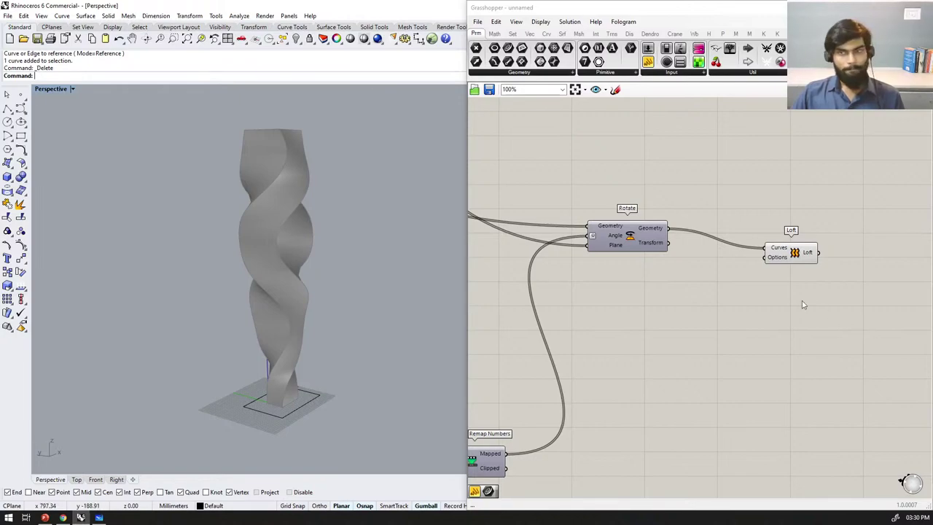
right_click_drag(922, 246, 756, 245)
double_click(786, 268)
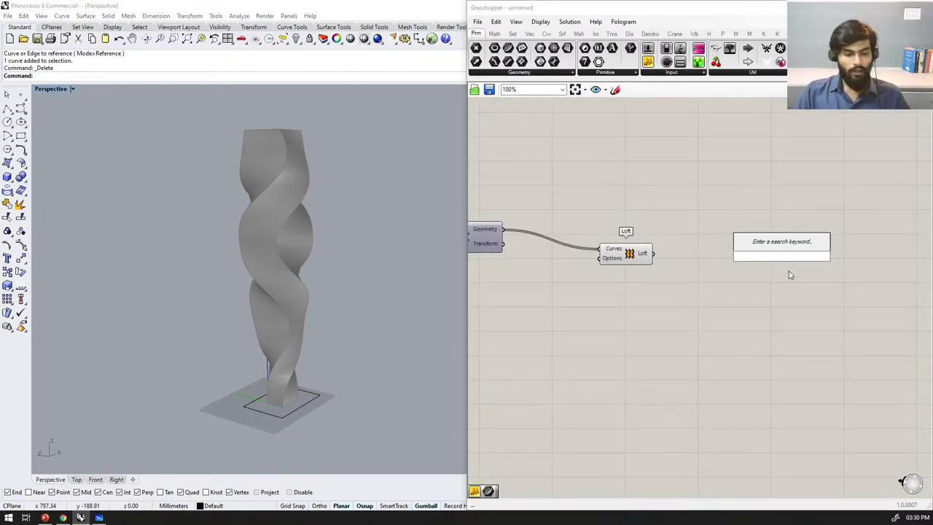
type("decon")
key("Return")
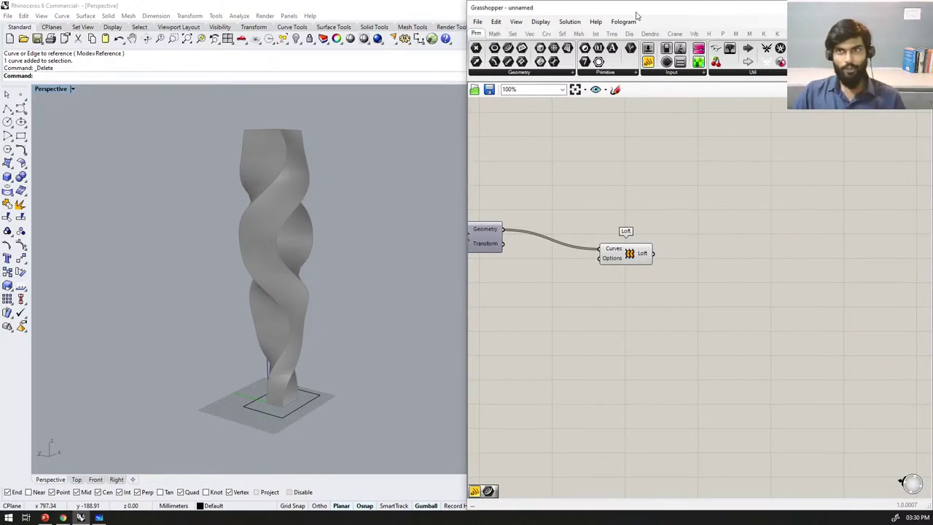
Step: Connect a Panel to the Loft output and place it above the Loft component
left_click_drag(654, 254, 692, 298)
left_click_drag(748, 318, 742, 298)
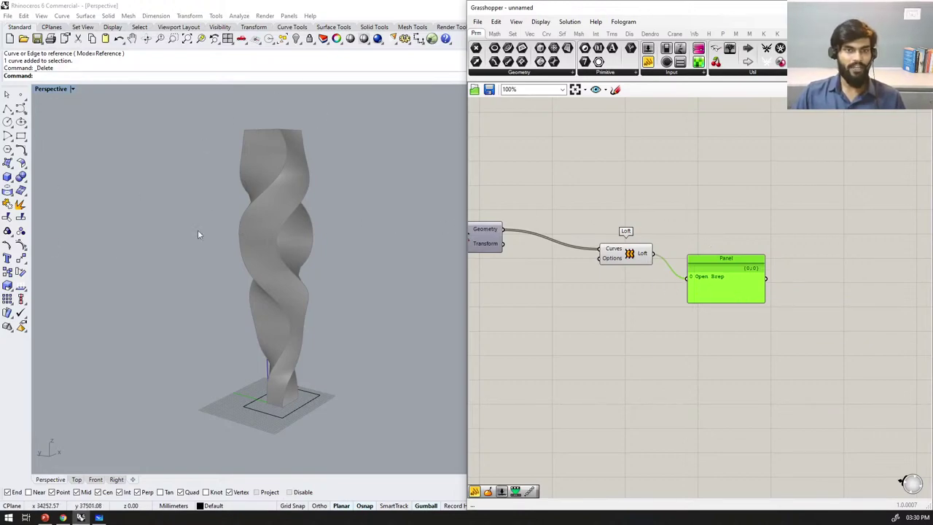
left_click_drag(693, 301, 670, 201)
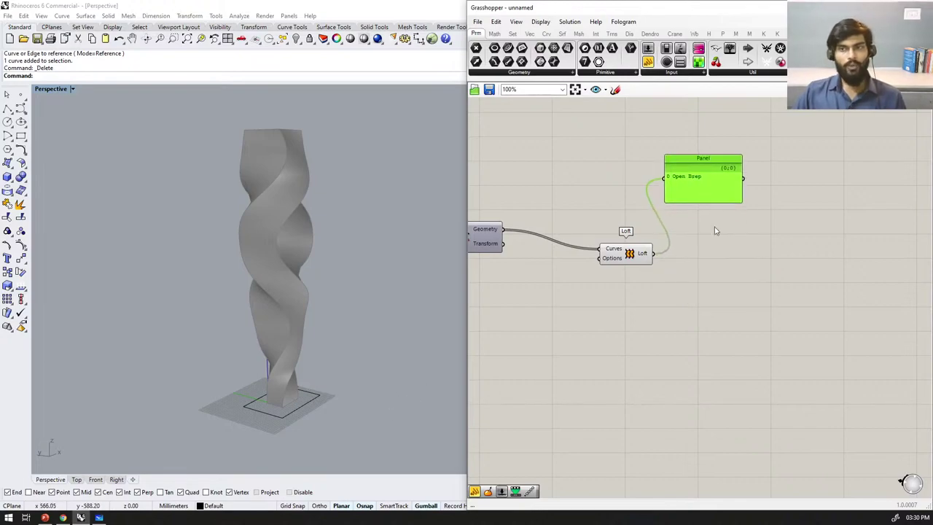
double_click(761, 319)
type("dw")
key("BackSpace")
type("econ")
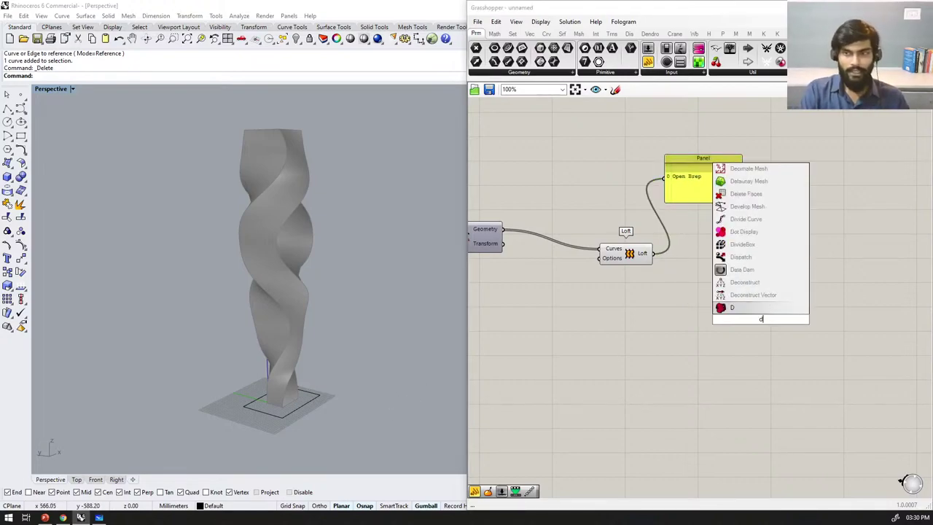
type("structbrep")
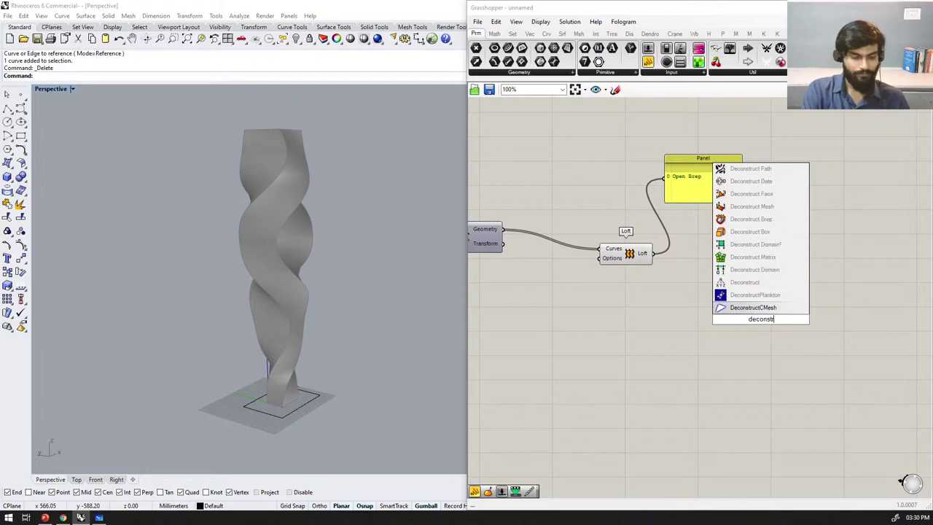
key("Return")
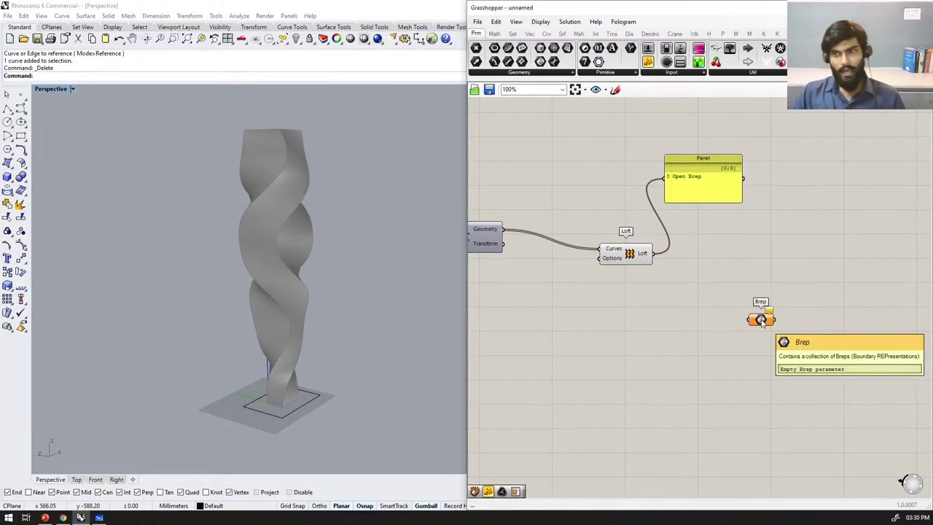
key("Delete")
Step: Add a Deconstruct Brep component and connect the Loft output to its Brep input
double_click(761, 320)
type("de")
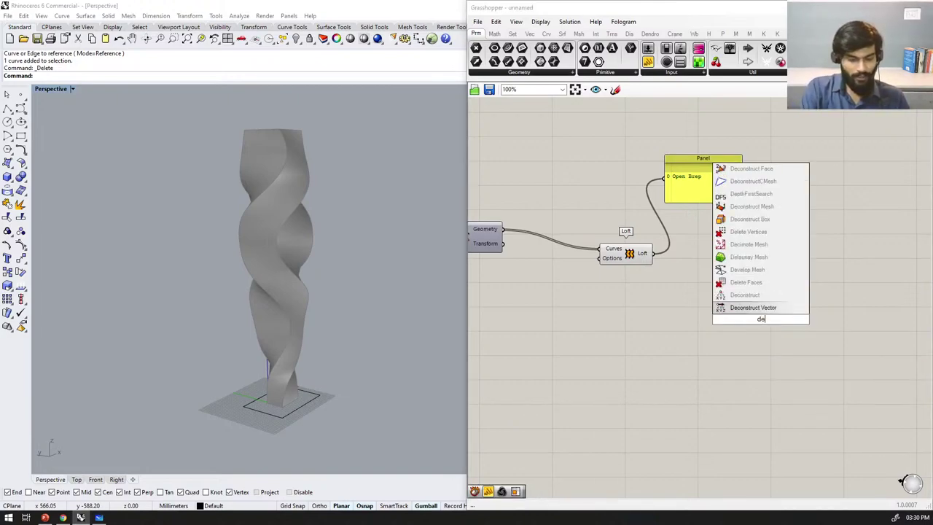
type("construct brep")
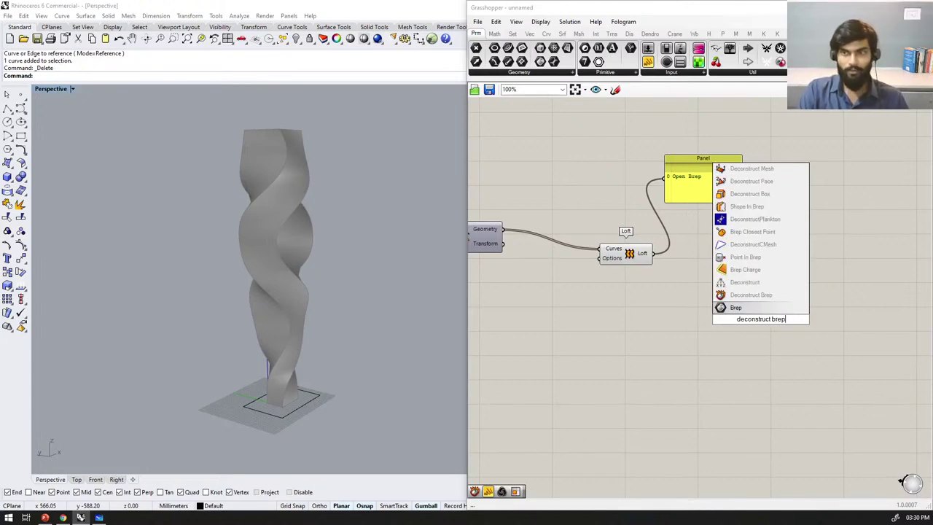
left_click(751, 295)
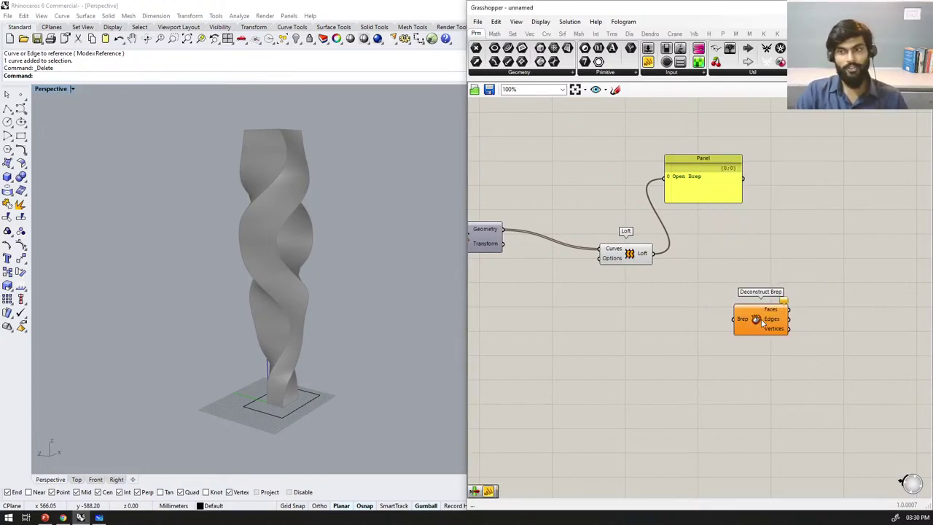
left_click_drag(653, 253, 735, 275)
Step: Turn off the preview of the Loft component and arrange the Deconstruct Brep component beside it
left_click(629, 249)
middle_click(627, 236)
left_click(662, 201)
left_click(741, 343)
Step: Duplicate the Panel next to Deconstruct Brep and connect it to the Faces output
scroll(754, 272, "up", 2)
right_click_drag(395, 294, 330, 331)
left_click_drag(699, 148, 889, 247, "alt")
left_click_drag(766, 255, 820, 241)
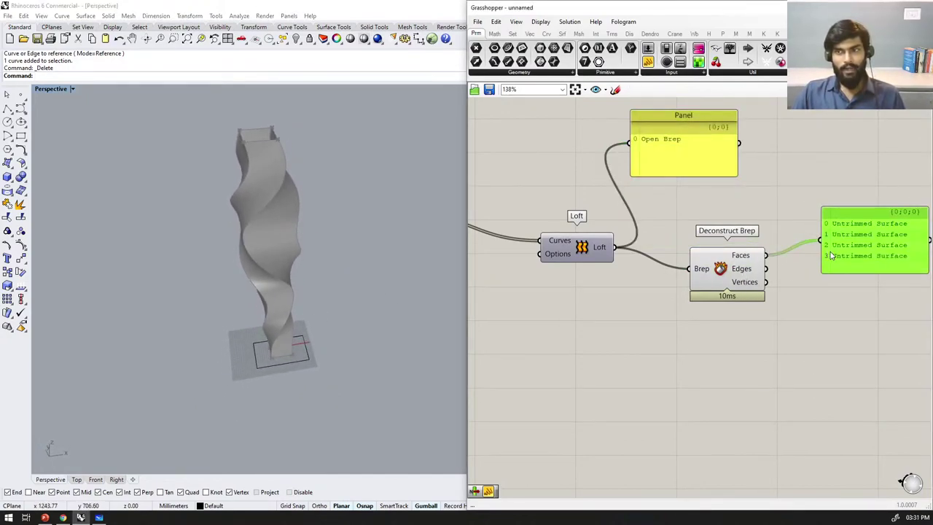
mouse_move(304, 225)
right_mouse_down()
mouse_move(381, 183)
mouse_move(349, 187)
mouse_move(319, 216)
right_mouse_up()
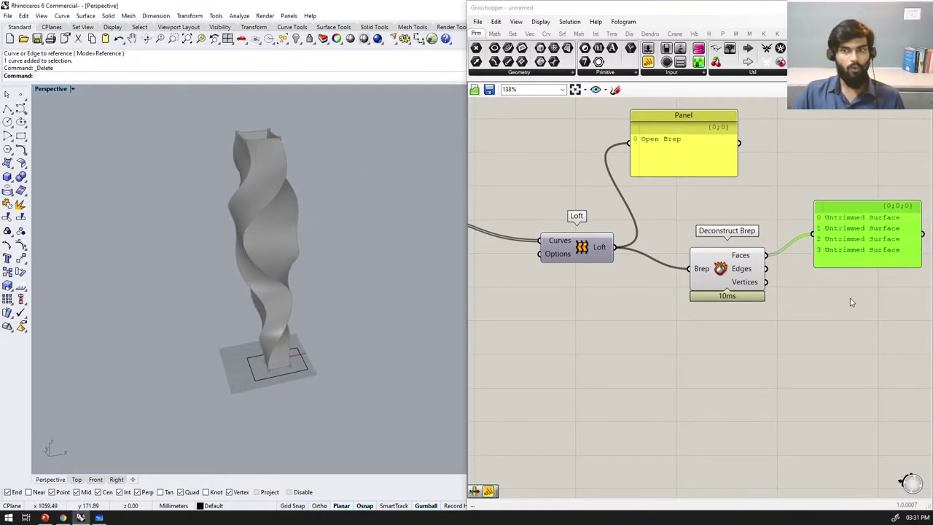
Step: Examine the Faces output of Deconstruct Brep and the surface list in its connected panel
scroll(853, 304, "up", 2)
scroll(738, 301, "up", 1)
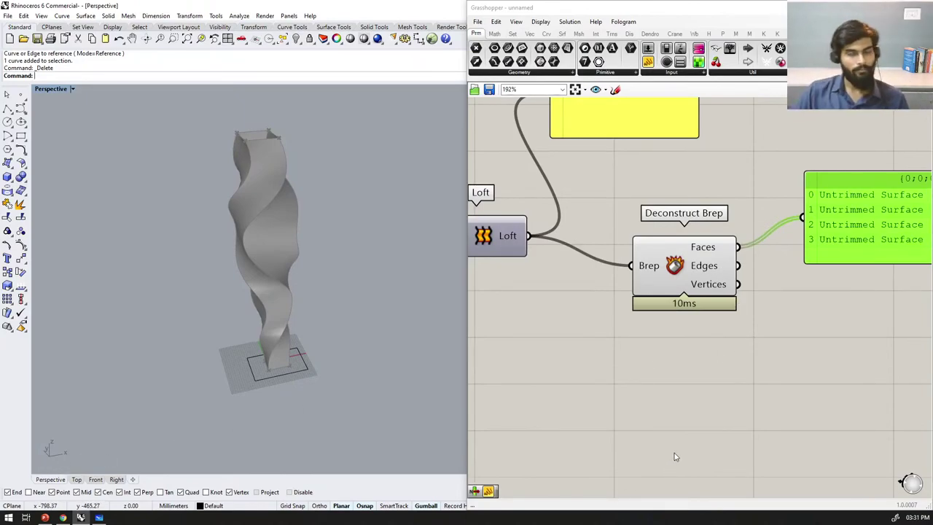
scroll(482, 401, "down", 4)
scroll(613, 363, "up", 4)
scroll(649, 302, "up", 2)
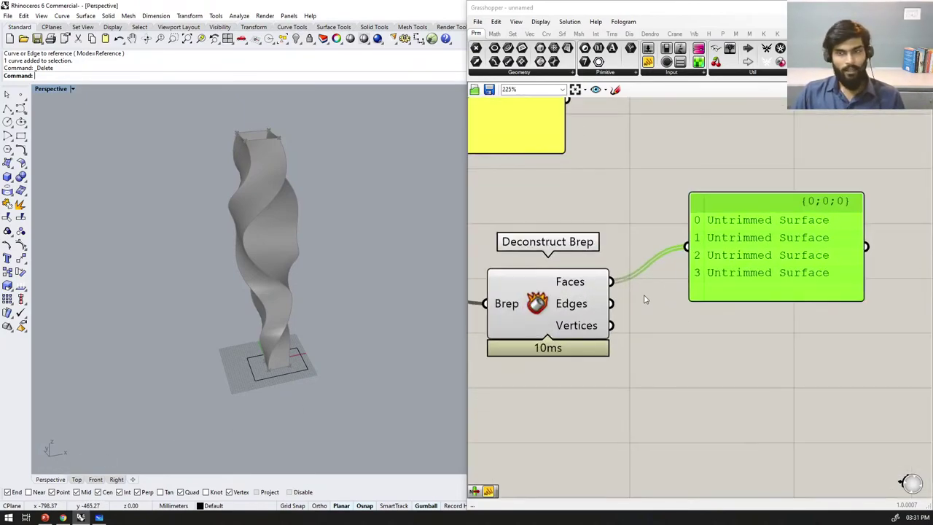
scroll(578, 285, "up", 1)
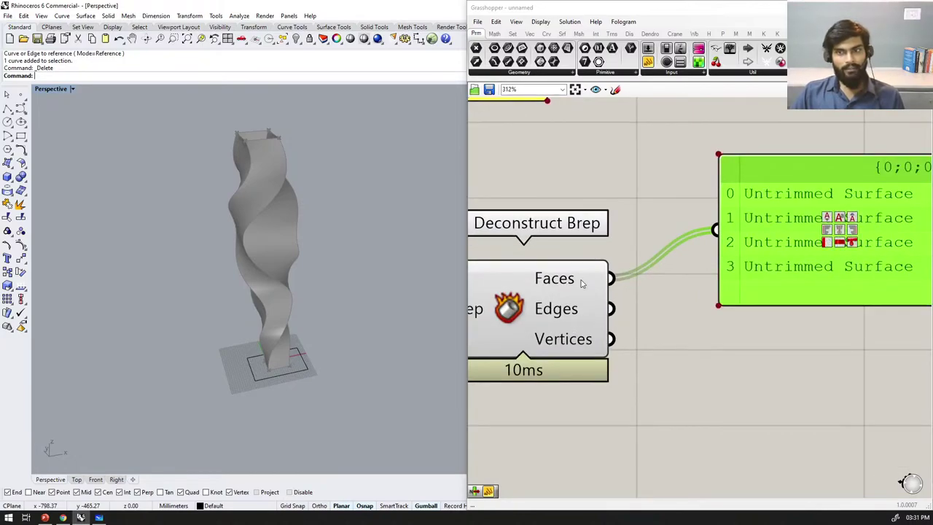
scroll(581, 281, "down", 4)
left_click_drag(723, 283, 739, 295)
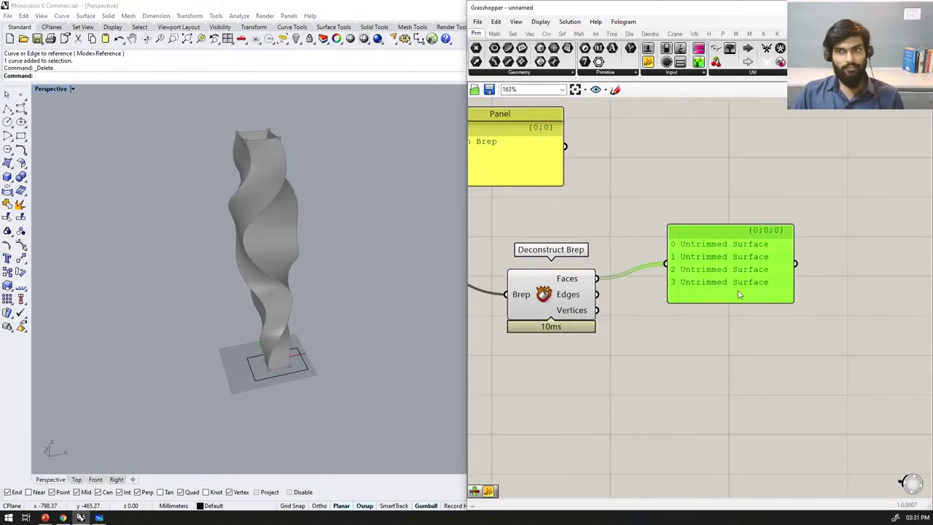
Step: Graft the Faces output of Deconstruct Brep and enlarge its panel to fit every branch
right_click(583, 284)
left_click(606, 344)
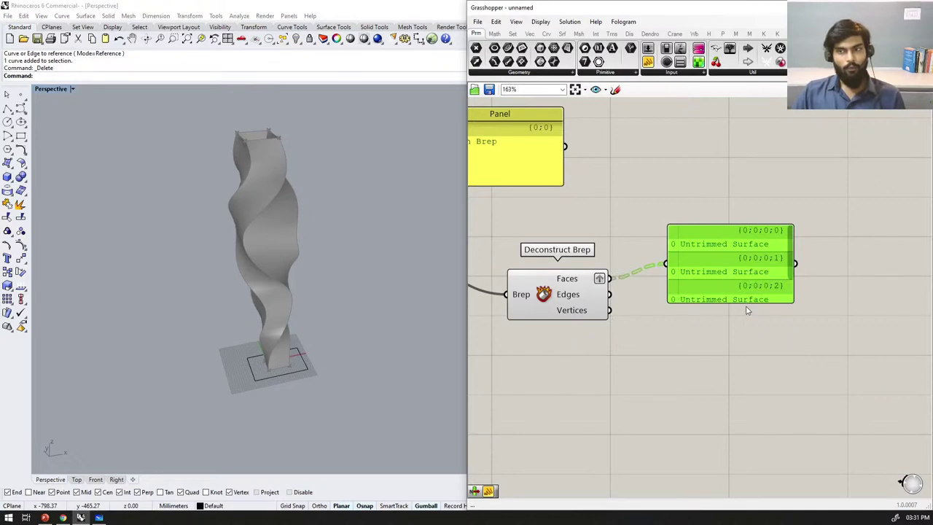
left_click_drag(742, 304, 743, 394)
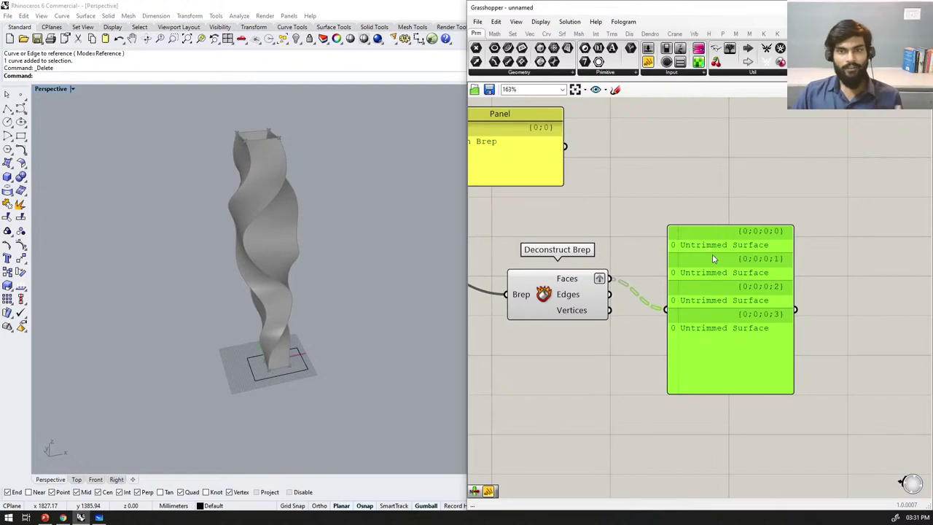
Step: Sketch a tree trunk on the canvas with two upright lines, a ground line and four stacked ovals, and keep the sketch
left_click(616, 90)
scroll(657, 161, "down", 4)
scroll(641, 282, "up", 2)
left_click_drag(586, 325, 595, 460)
left_click_drag(677, 313, 680, 466)
left_click_drag(567, 471, 713, 471)
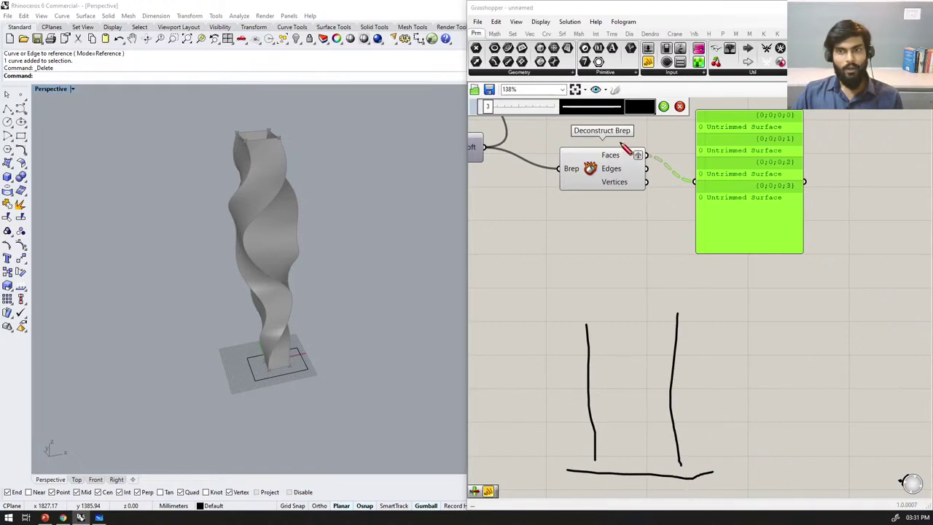
mouse_move(628, 442)
left_mouse_down()
mouse_move(622, 406)
mouse_move(630, 371)
mouse_move(620, 379)
left_mouse_up()
mouse_move(625, 338)
left_mouse_down()
mouse_move(632, 355)
mouse_move(625, 337)
left_mouse_up()
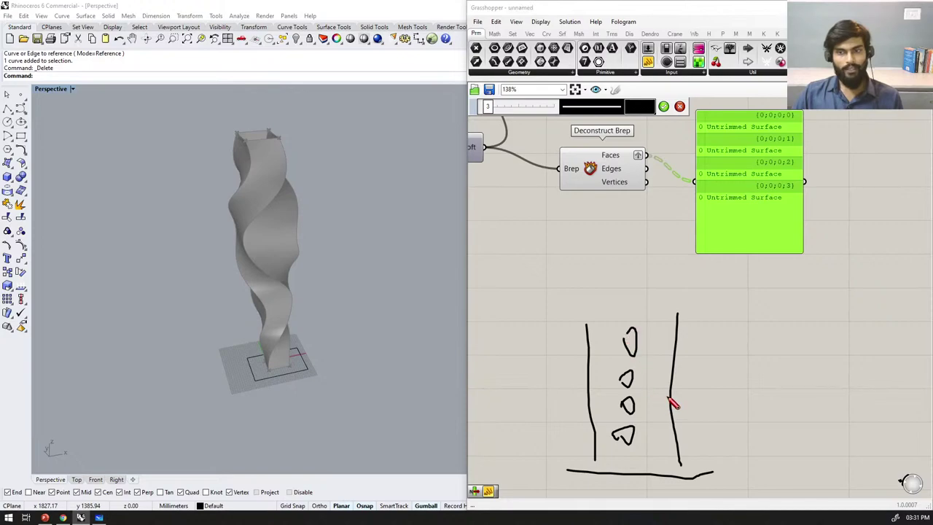
left_click(663, 107)
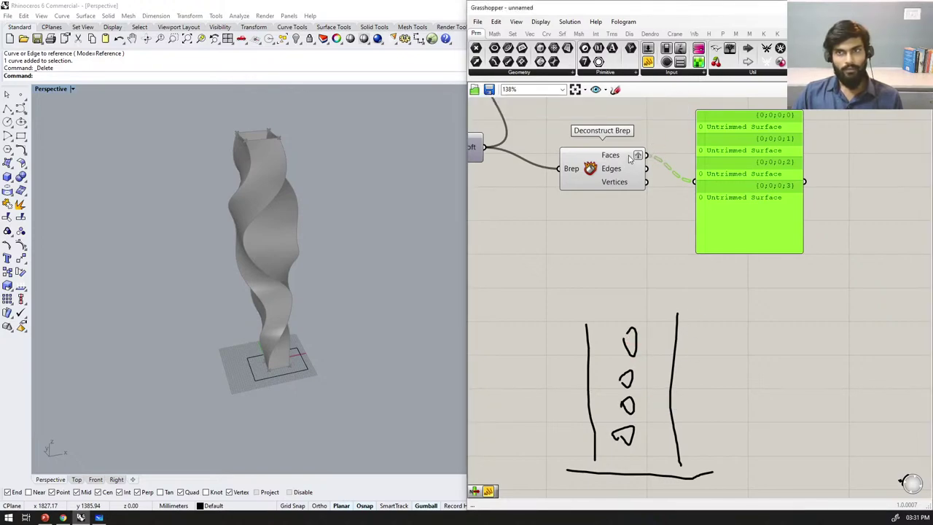
Step: Remove the graft from the Faces output and apply it again to compare both data structures
right_click(632, 158)
left_click(651, 217)
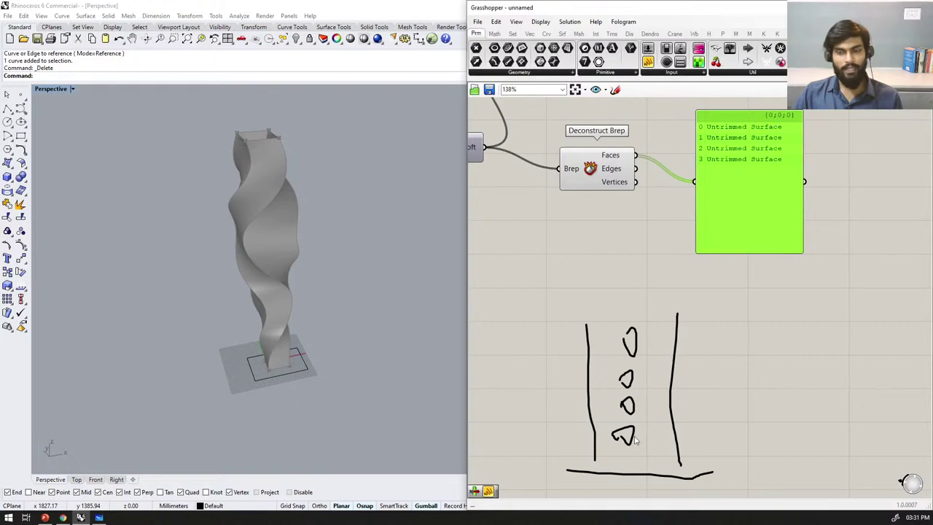
right_click(621, 155)
left_click(645, 217)
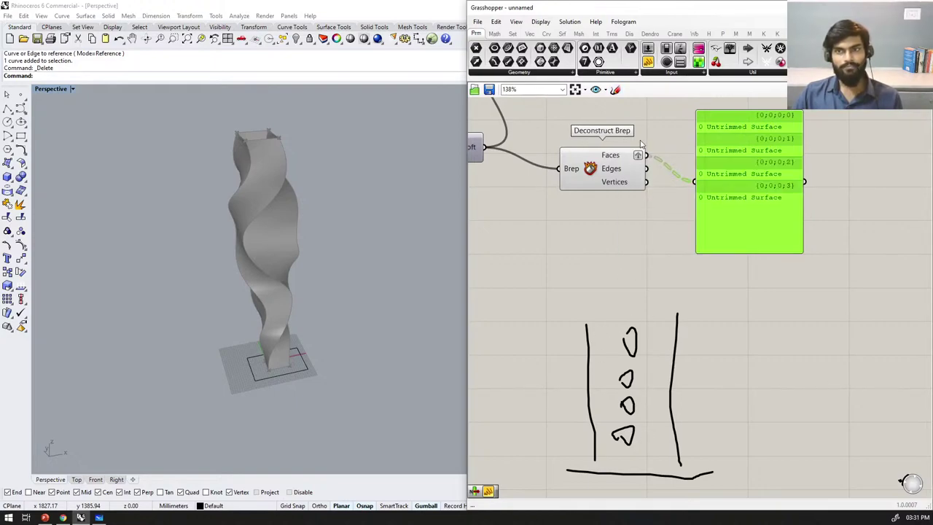
Step: Sketch a second tree trunk on the canvas with forked branches at its top and small ovals placed on the branches
left_click(617, 89)
left_click_drag(743, 330, 740, 442)
left_click_drag(845, 324, 855, 448)
left_click_drag(757, 314, 777, 367)
left_click_drag(795, 310, 778, 368)
mouse_move(815, 313)
left_mouse_down()
mouse_move(822, 357)
mouse_move(846, 272)
left_mouse_up()
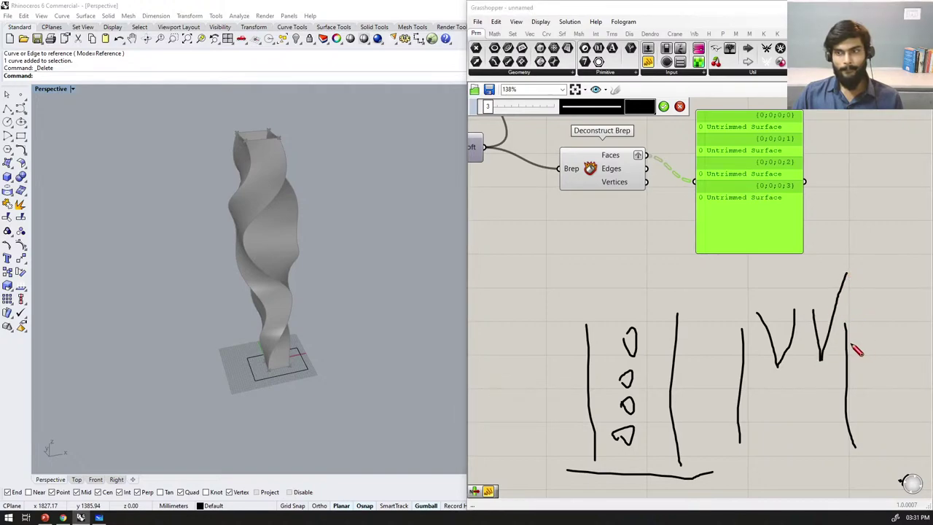
left_click_drag(846, 335, 873, 291)
mouse_move(752, 346)
left_mouse_down()
mouse_move(808, 353)
mouse_move(802, 346)
left_mouse_up()
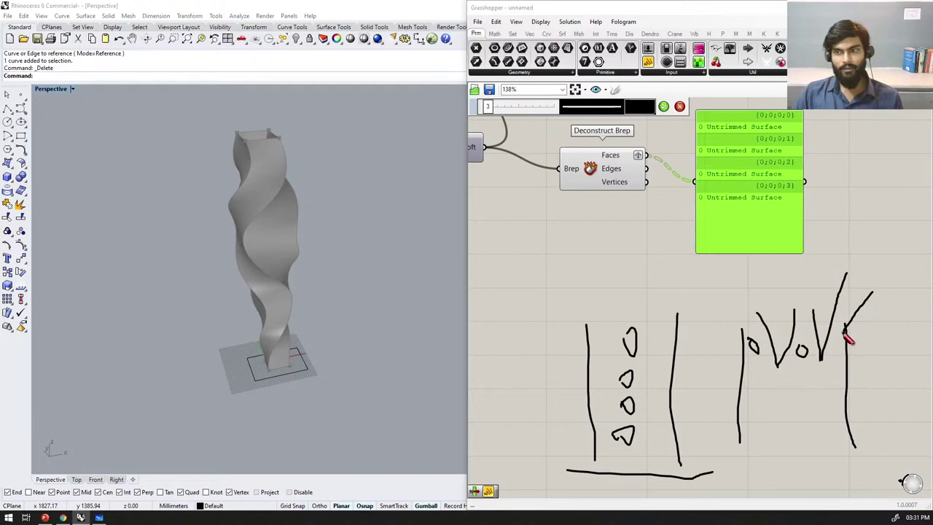
left_click_drag(867, 265, 852, 309)
mouse_move(895, 270)
left_mouse_down()
mouse_move(874, 301)
mouse_move(848, 292)
mouse_move(906, 296)
mouse_move(883, 293)
left_mouse_up()
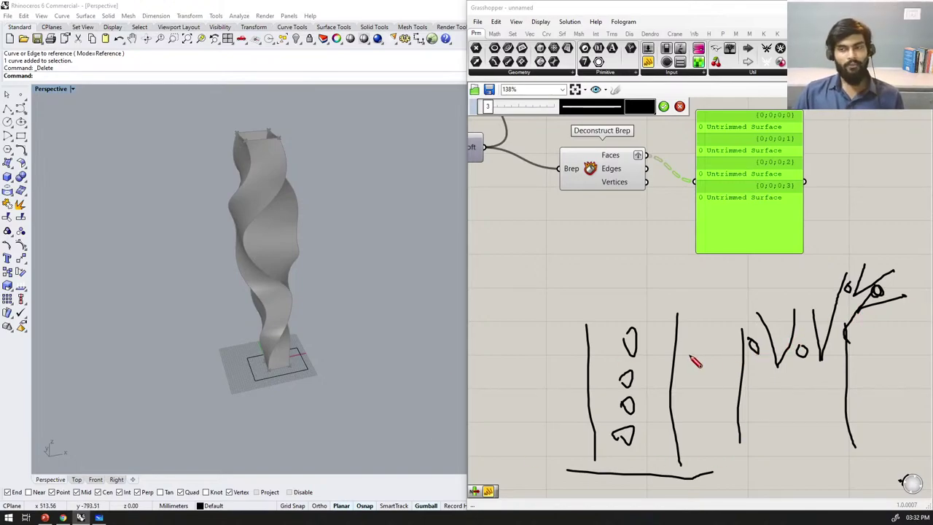
scroll(678, 332, "down", 3)
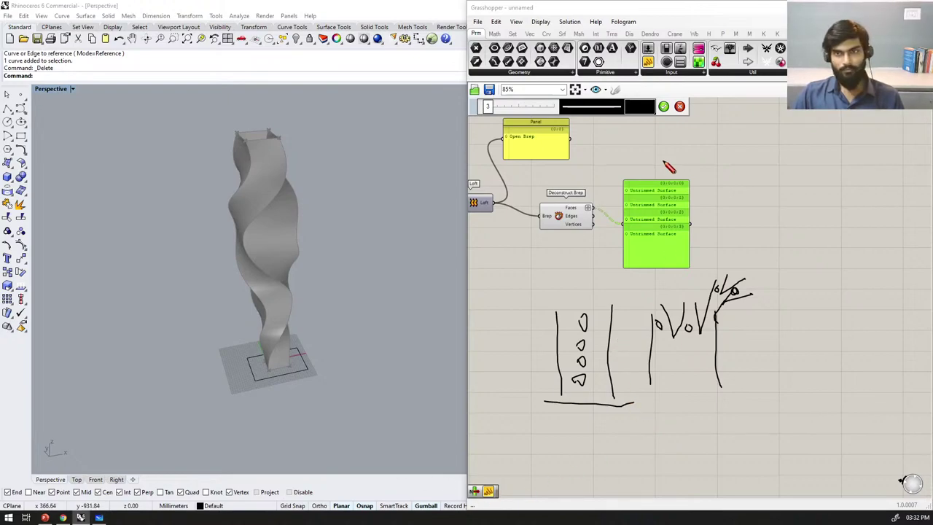
Step: Discard the branching sketch, then delete the tree trunk sketch and the panel connected to the Faces output
left_click(679, 108)
left_click_drag(821, 478, 525, 299)
key("Delete")
left_click(651, 201)
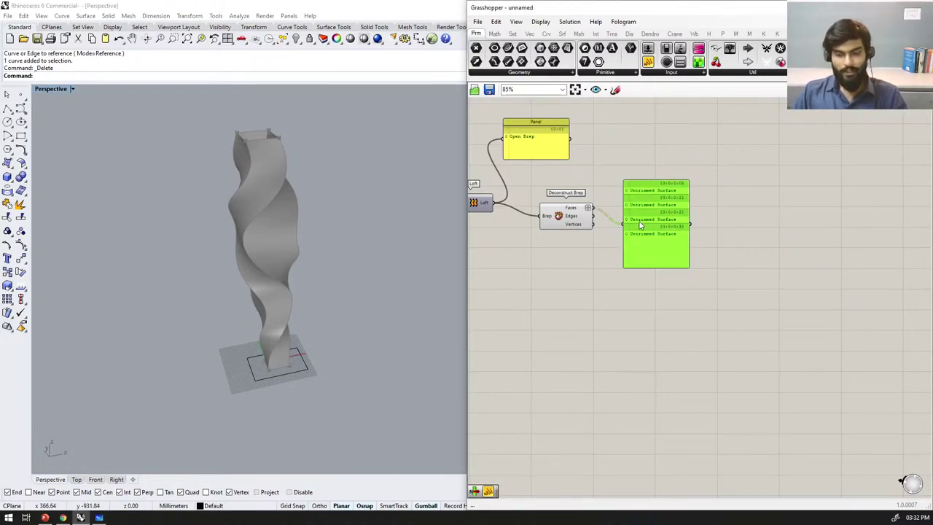
key("Delete")
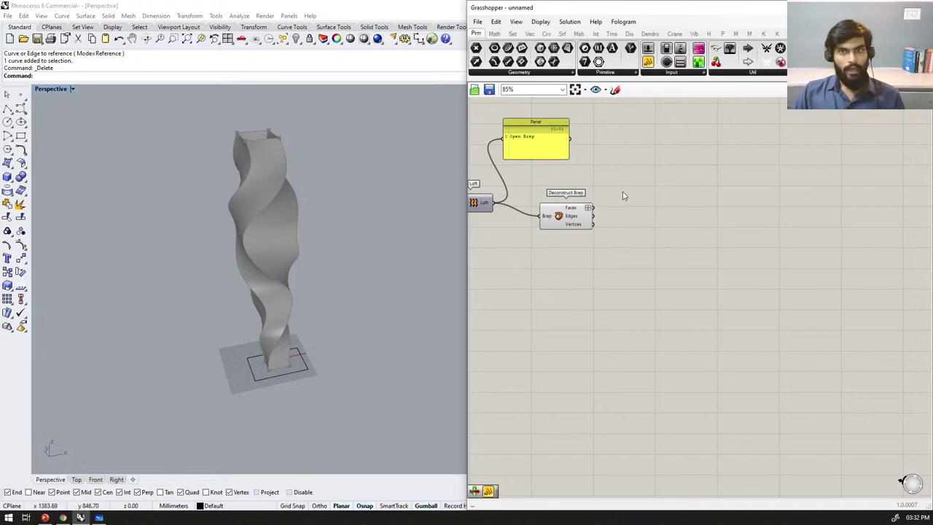
Step: Add an Isotrim component and connect the grafted Faces output of Deconstruct Brep to its Surface input
scroll(568, 217, "up", 1)
left_click(568, 216)
left_click(574, 311)
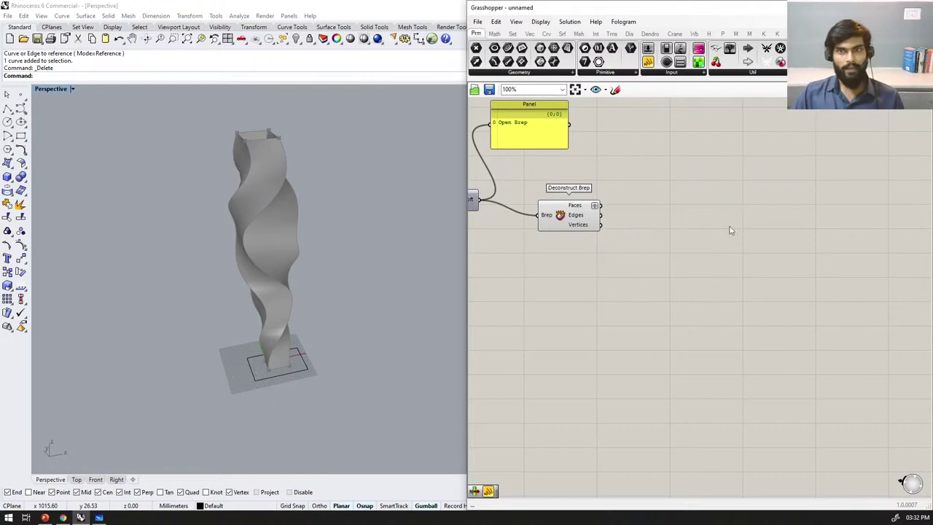
double_click(711, 231)
type("isotri")
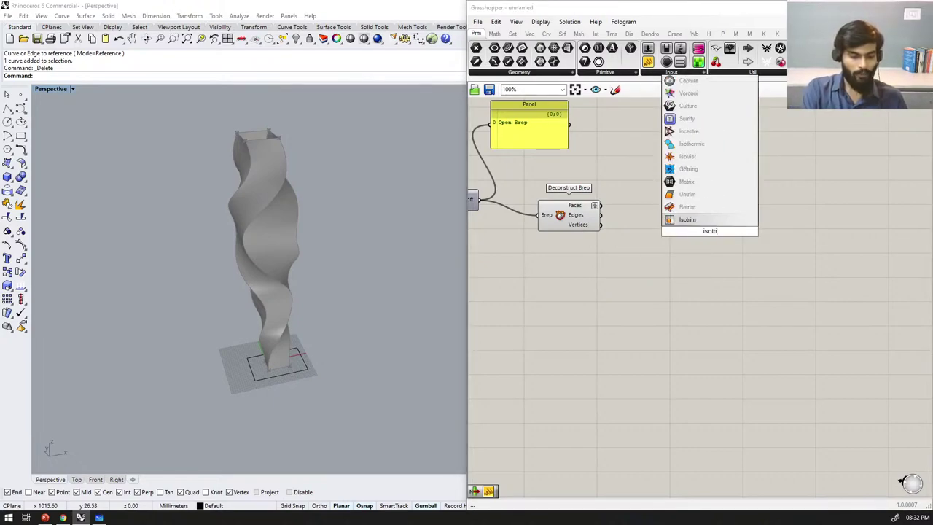
left_click(687, 156)
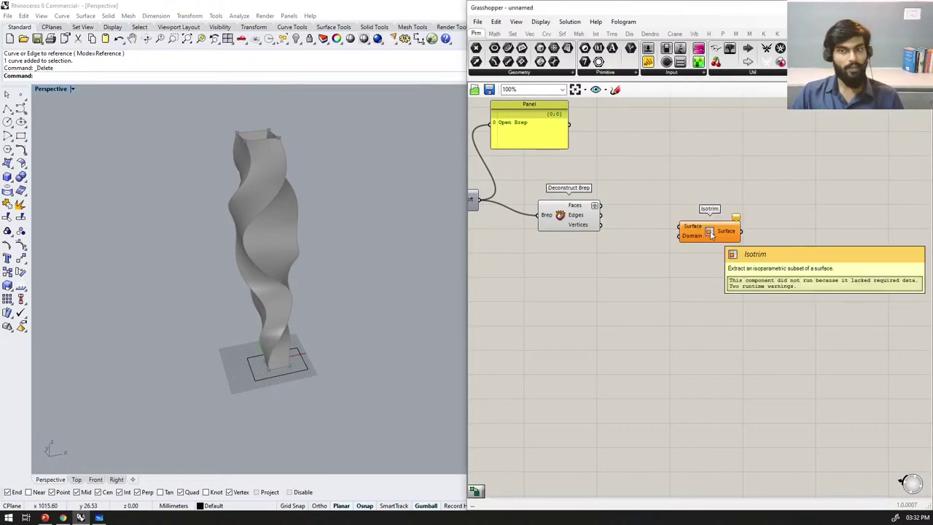
left_click_drag(604, 207, 775, 233)
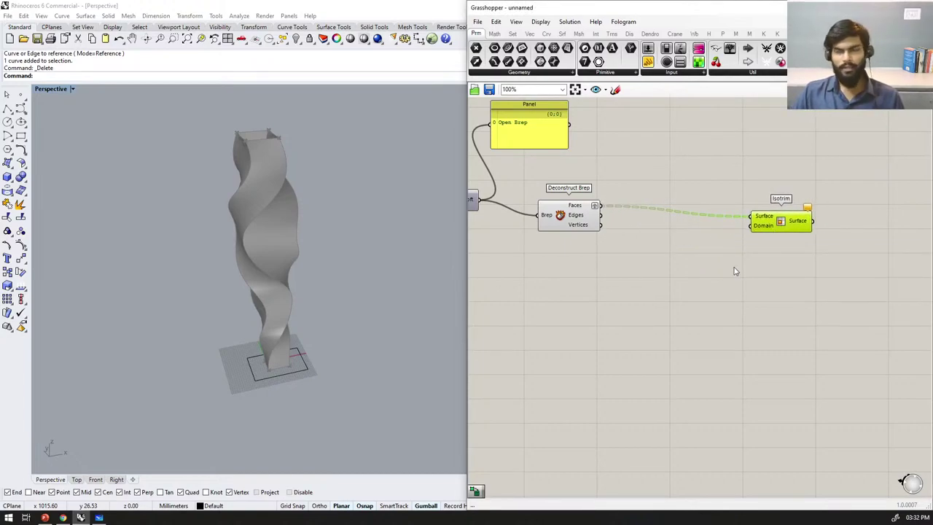
scroll(757, 234, "up", 1)
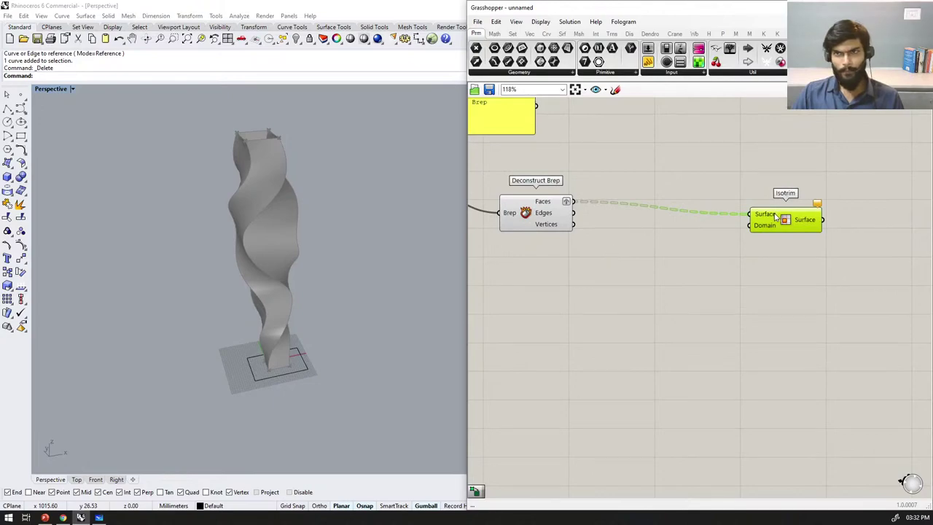
scroll(775, 212, "up", 2)
scroll(694, 246, "down", 4)
scroll(678, 245, "up", 4)
left_click_drag(802, 222, 833, 211)
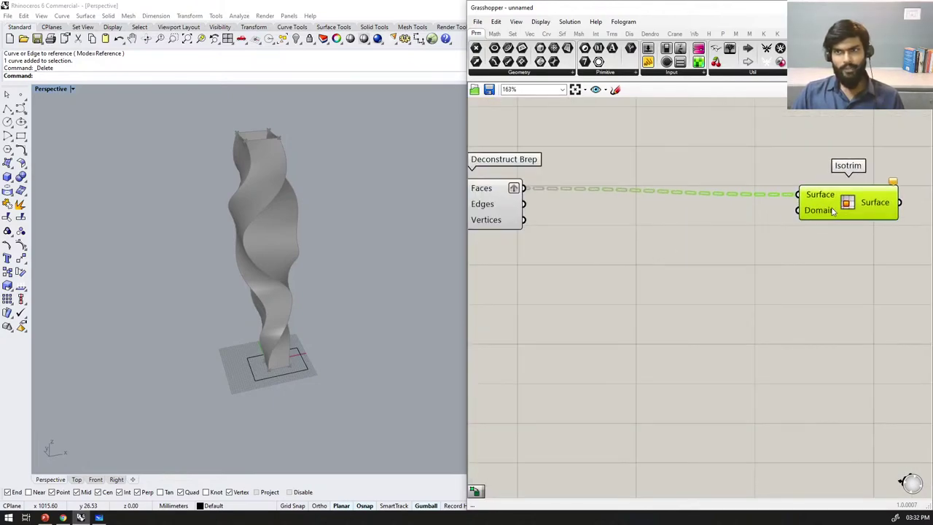
Step: Add a Divide Domain² component below the Faces wire and connect the Faces output to its Domain input
double_click(683, 257)
type("divide domain")
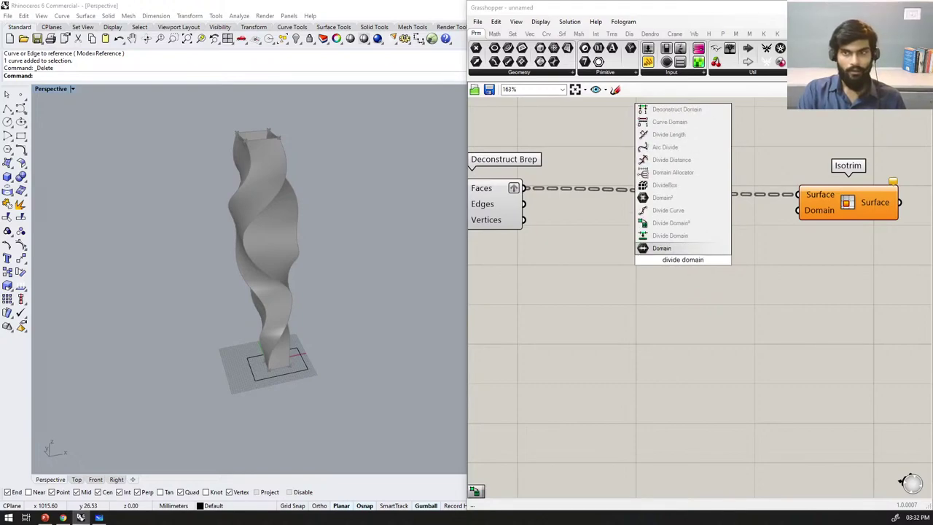
left_click(671, 222)
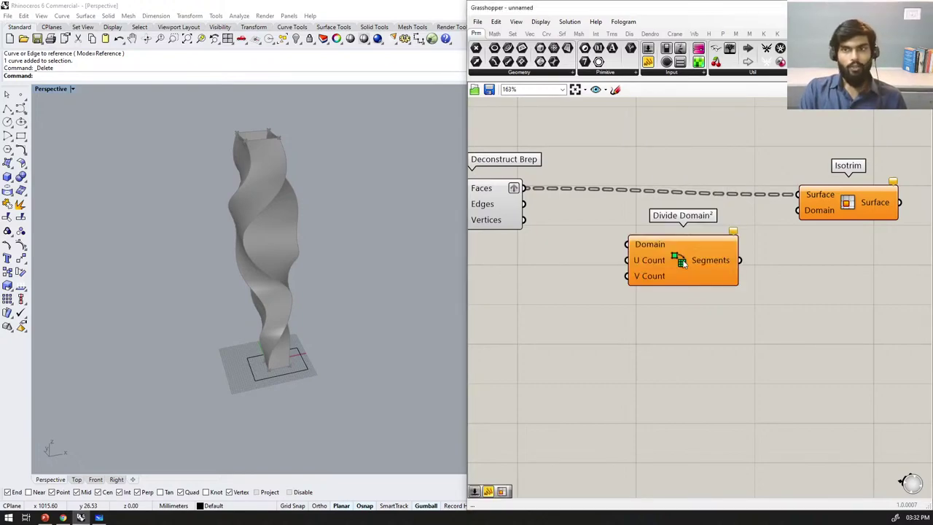
left_click_drag(523, 188, 628, 244)
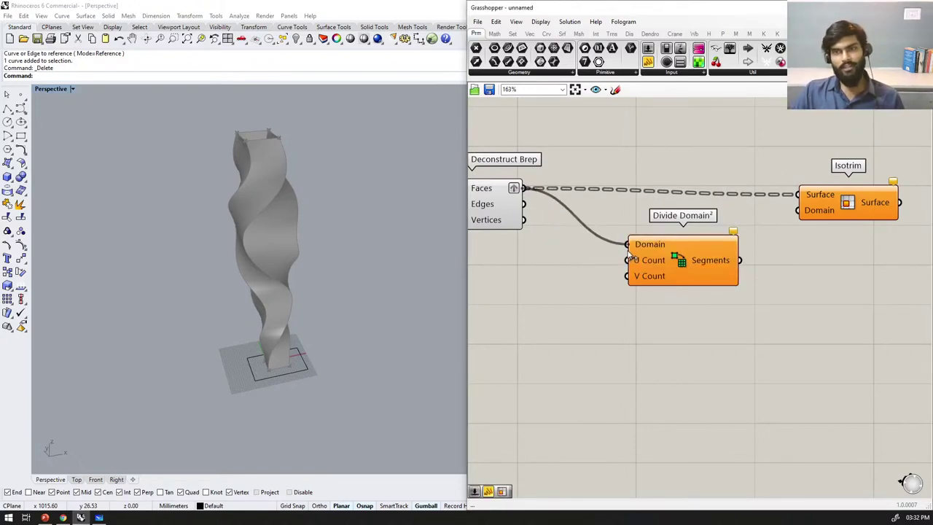
left_click_drag(714, 276, 735, 306)
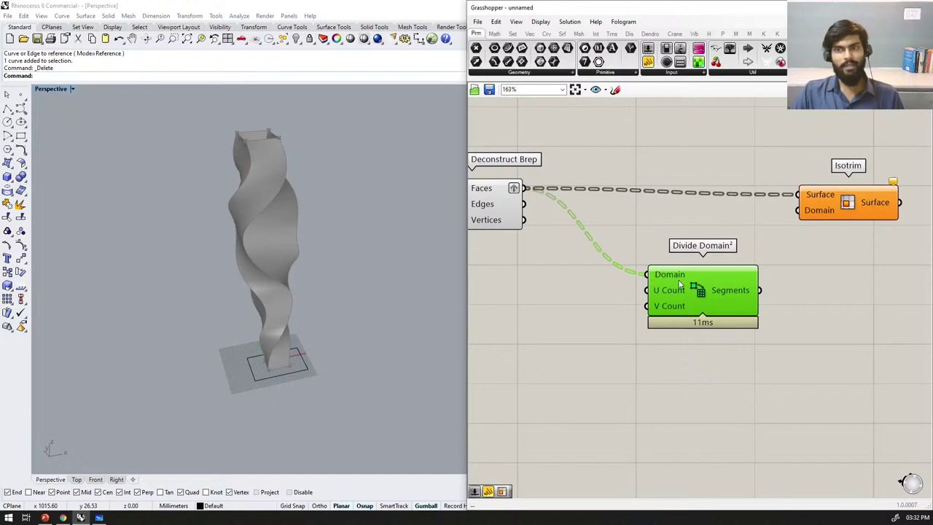
mouse_move(679, 284)
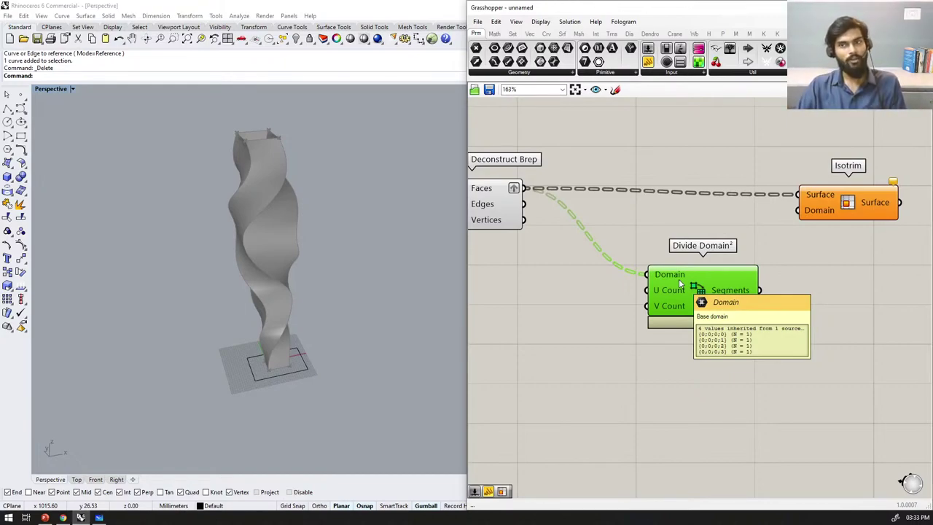
left_click_drag(698, 289, 697, 290)
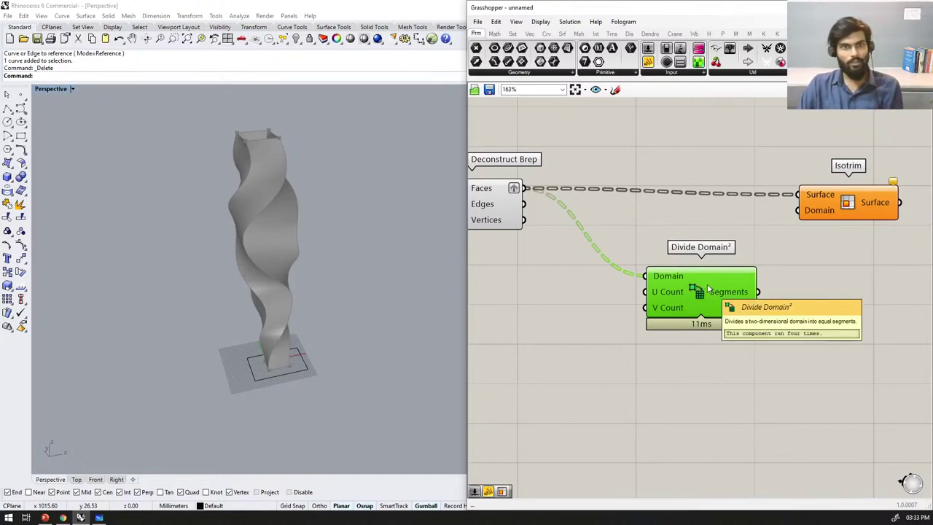
right_click_drag(780, 201, 756, 208)
left_click_drag(799, 215, 810, 204)
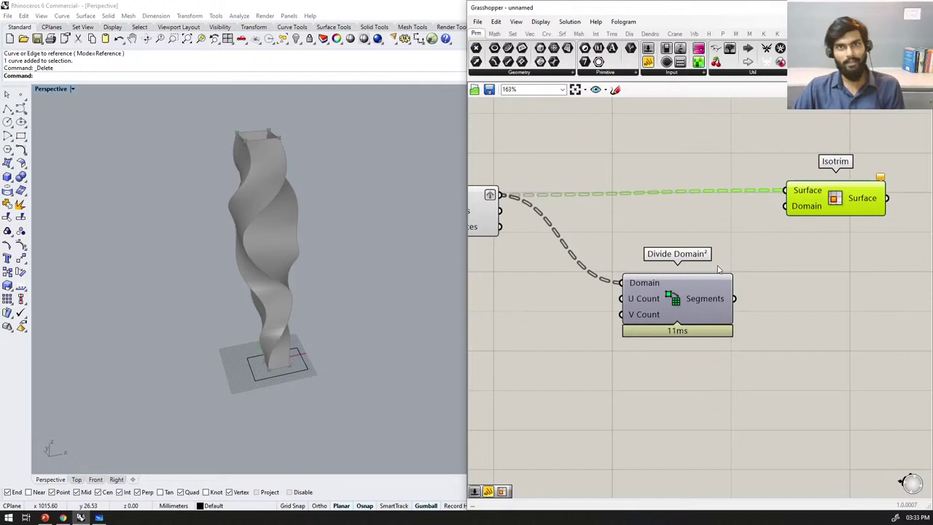
scroll(724, 268, "down", 3)
scroll(718, 289, "up", 3)
scroll(719, 289, "down", 1)
scroll(638, 293, "up", 2)
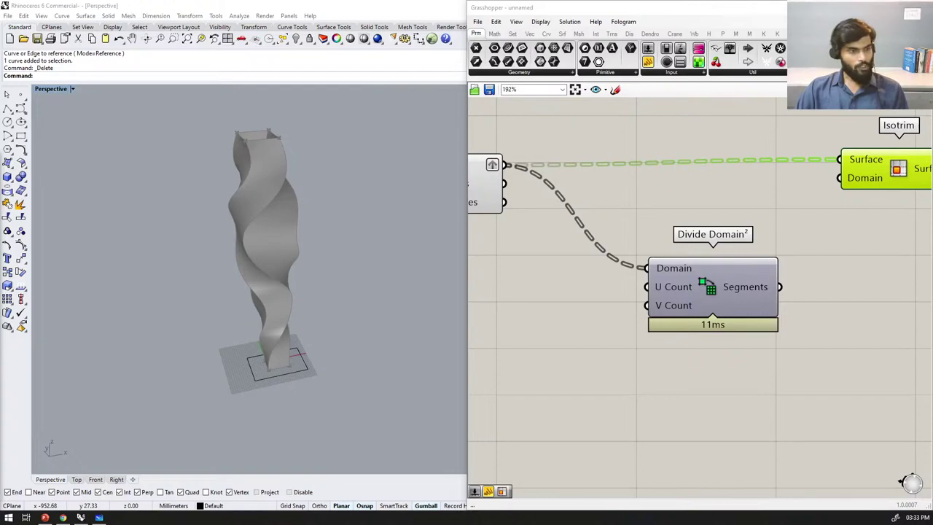
scroll(607, 332, "up", 2)
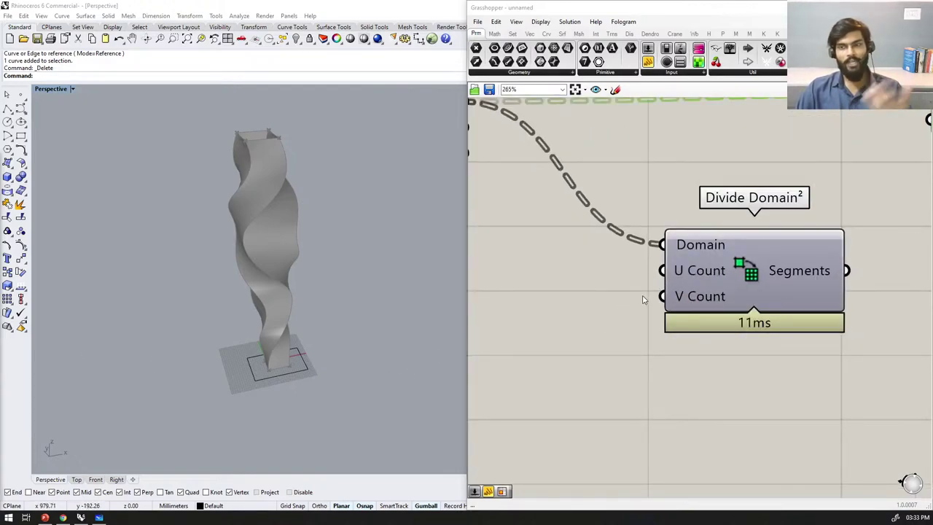
double_click(553, 280)
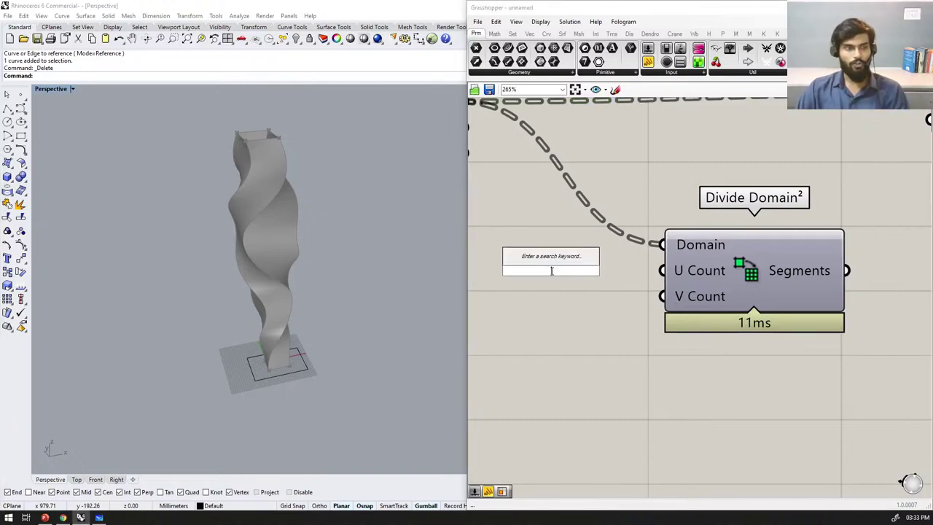
type("201")
key("Return")
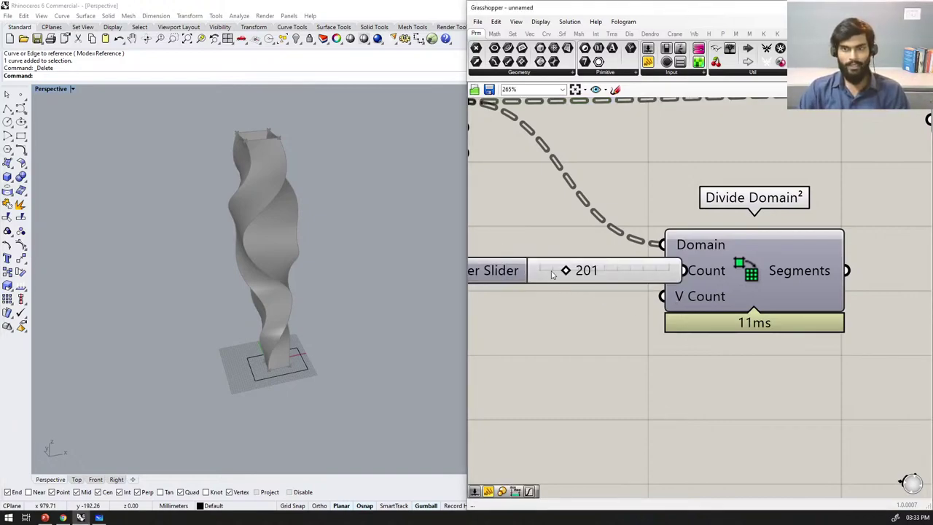
left_click(602, 274)
key("Delete")
Step: Add a number slider set to 20 and connect it to the U Count input of Divide Domain²
double_click(531, 284)
type("20")
key("Return")
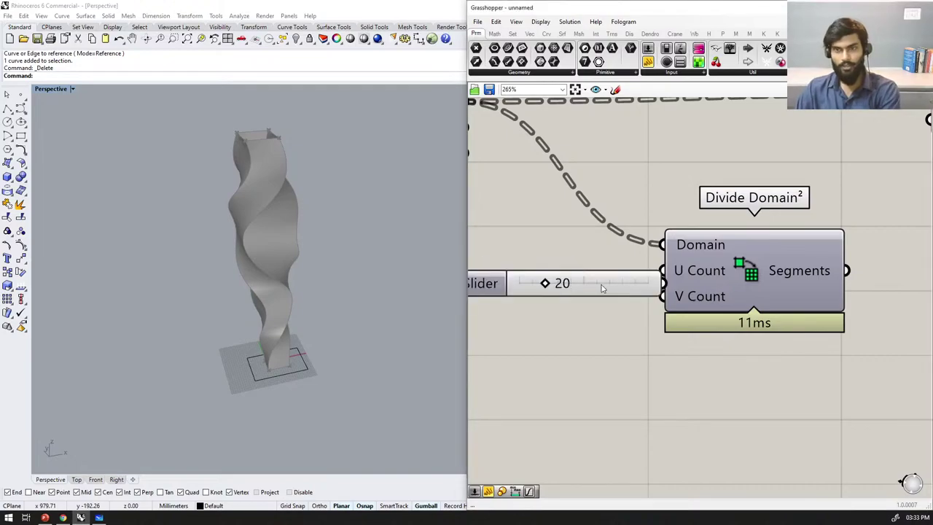
left_click_drag(611, 263, 662, 270)
scroll(686, 290, "down", 5)
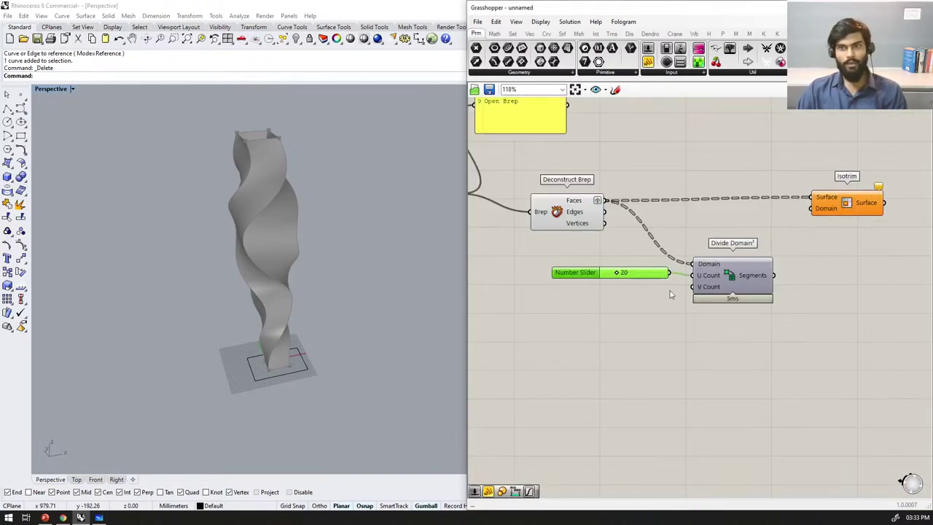
Step: Feed a number slider set to 3 into V Count and connect the Segments output to Isotrim's Domain input
scroll(626, 291, "up", 4)
left_click(595, 313)
double_click(595, 313)
type("3")
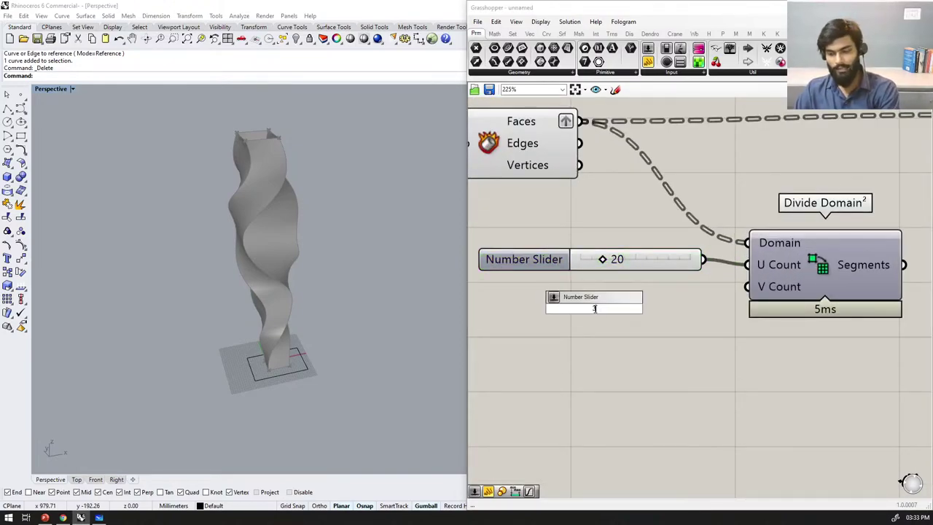
key("Return")
left_click_drag(708, 307, 852, 190)
scroll(751, 288, "down", 4)
scroll(780, 291, "up", 3)
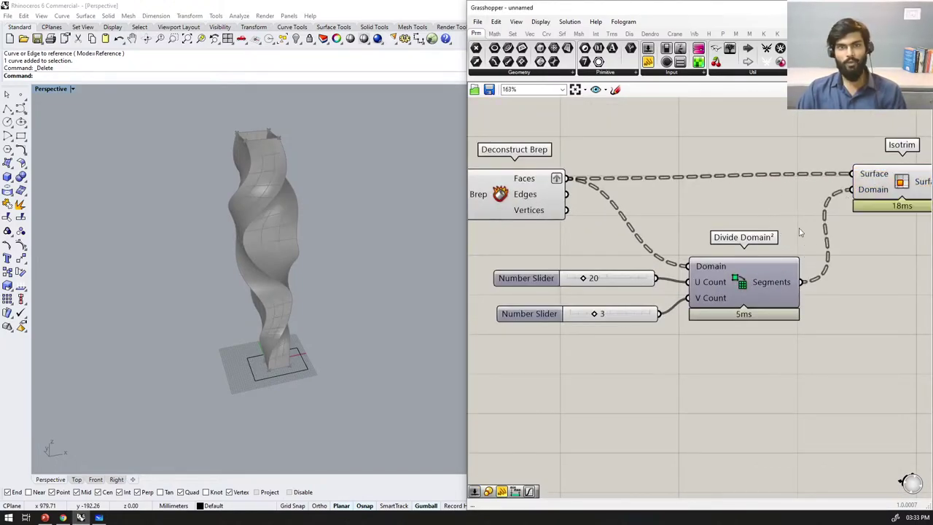
Step: Turn off the preview of the Deconstruct Brep component
scroll(675, 296, "down", 2)
scroll(639, 235, "up", 1)
left_click(639, 236)
left_click(691, 176)
left_click(740, 163)
Step: Examine the subdivided surface panels on the twisted tower up close and from different angles
right_click_drag(337, 333, 311, 259)
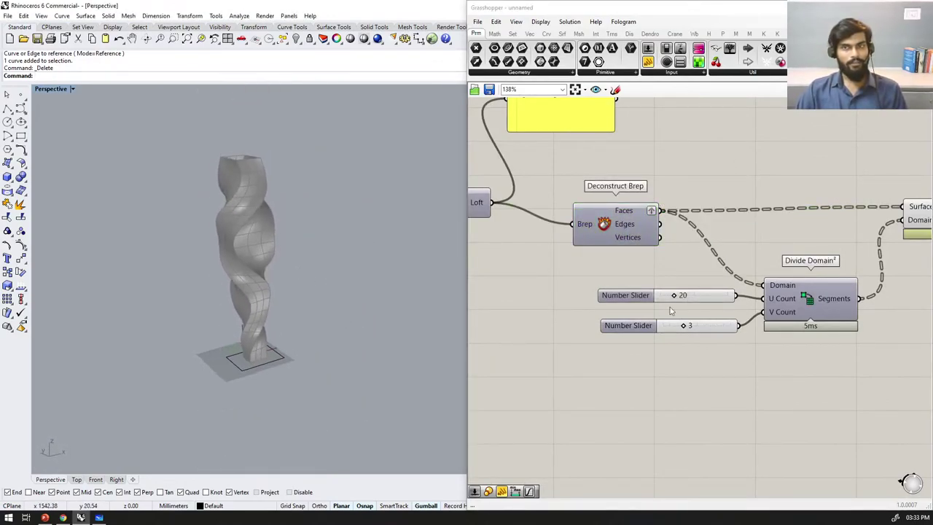
scroll(263, 250, "up", 2)
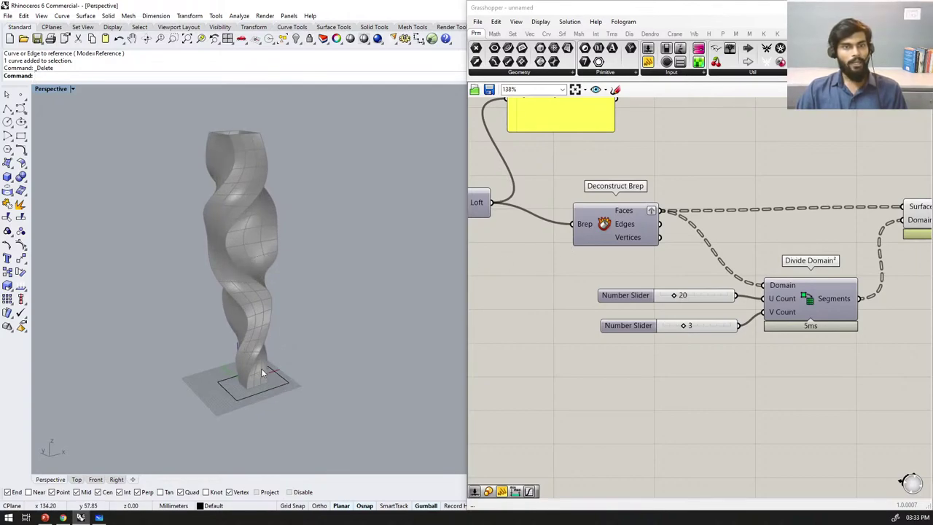
scroll(257, 387, "up", 5)
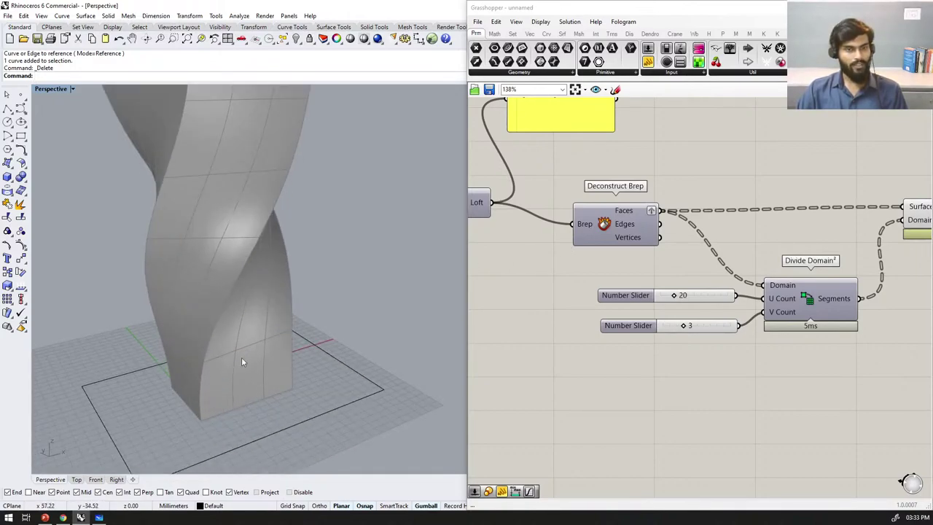
scroll(210, 368, "down", 4)
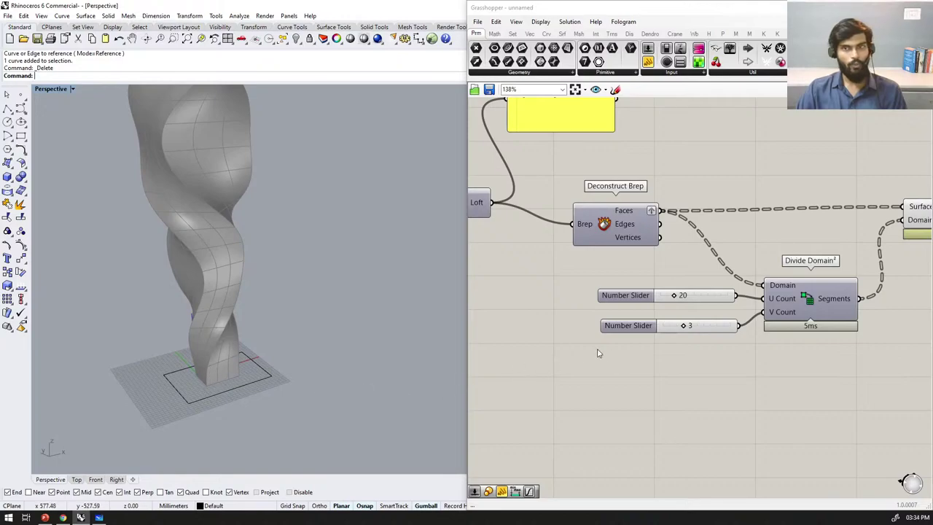
scroll(611, 355, "down", 3)
scroll(213, 337, "down", 3)
scroll(206, 399, "up", 4)
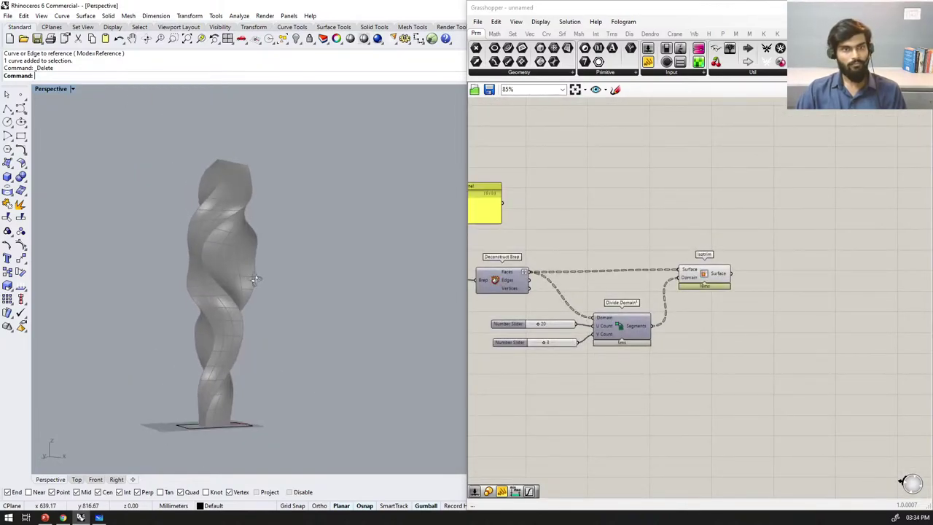
Step: Add a panel, connect Isotrim's Surface output to it and enlarge it to read the list of subdivided surfaces
scroll(728, 288, "up", 1)
left_click(648, 62)
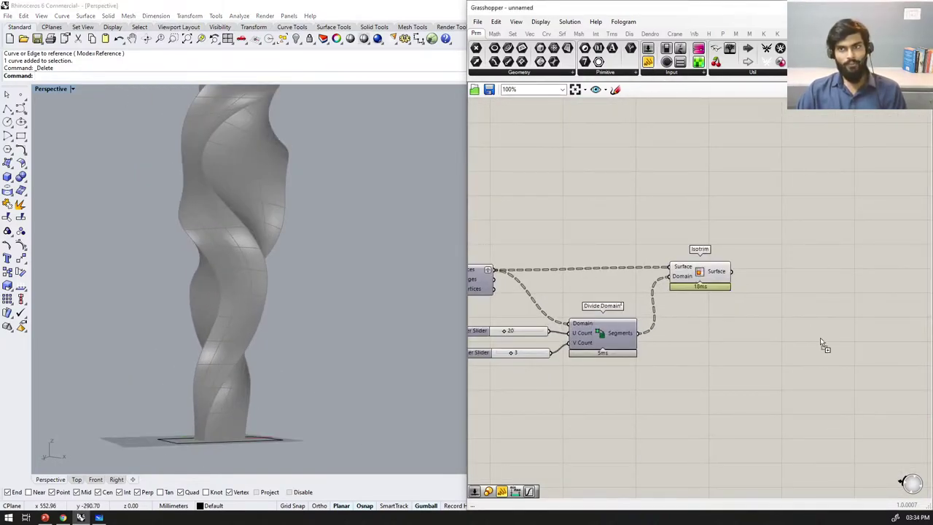
left_click(756, 271)
scroll(757, 271, "up", 3)
left_click_drag(715, 272, 831, 447)
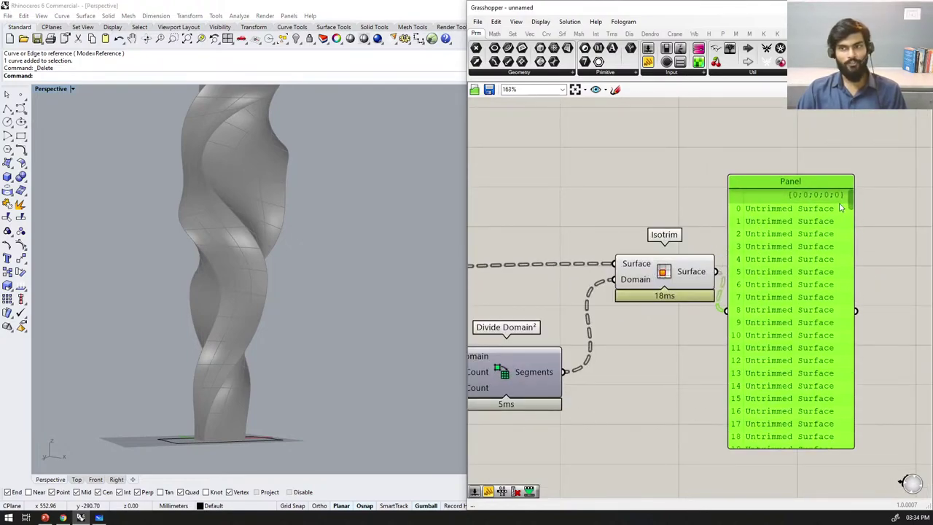
mouse_move(852, 205)
left_mouse_down()
mouse_move(869, 328)
mouse_move(864, 191)
mouse_move(877, 293)
mouse_move(861, 203)
left_mouse_up()
scroll(301, 315, "down", 3)
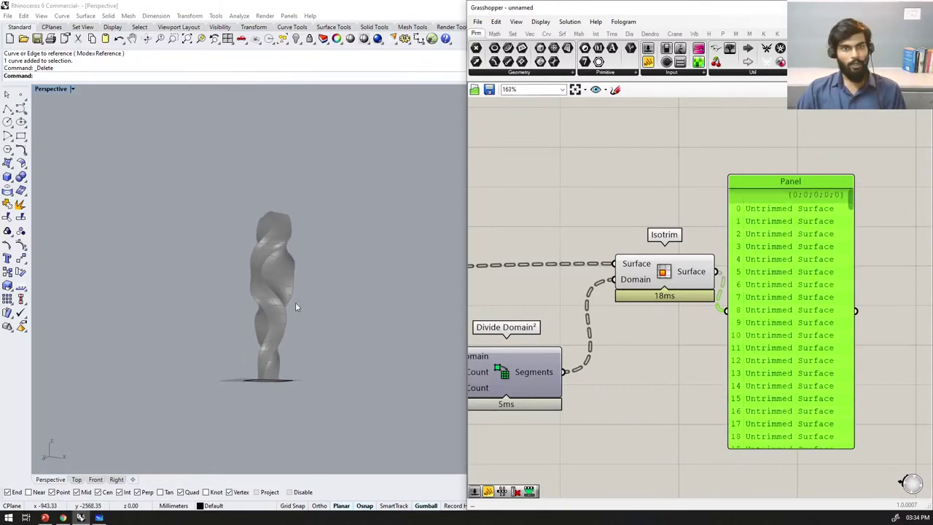
Step: Simplify the data tree of Isotrim's Surface output
right_click_drag(272, 358, 296, 379)
scroll(296, 378, "up", 6)
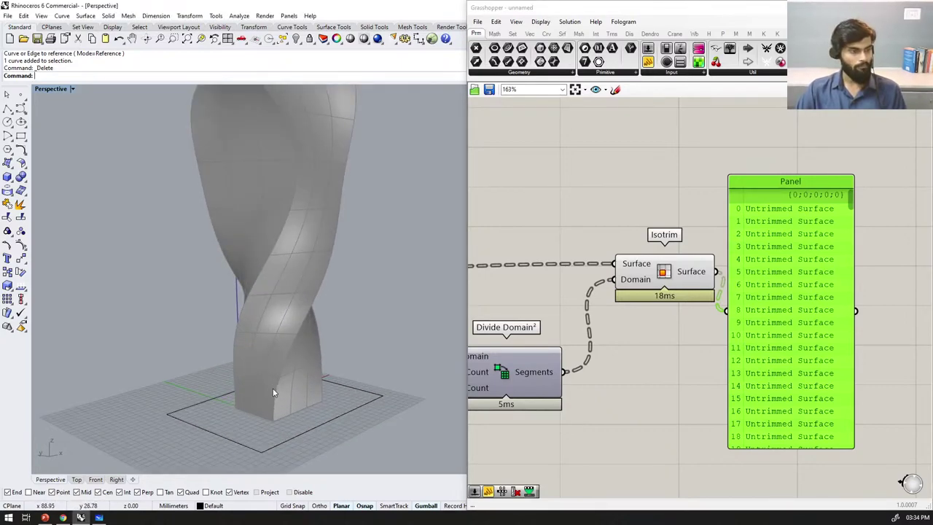
scroll(268, 421, "down", 8)
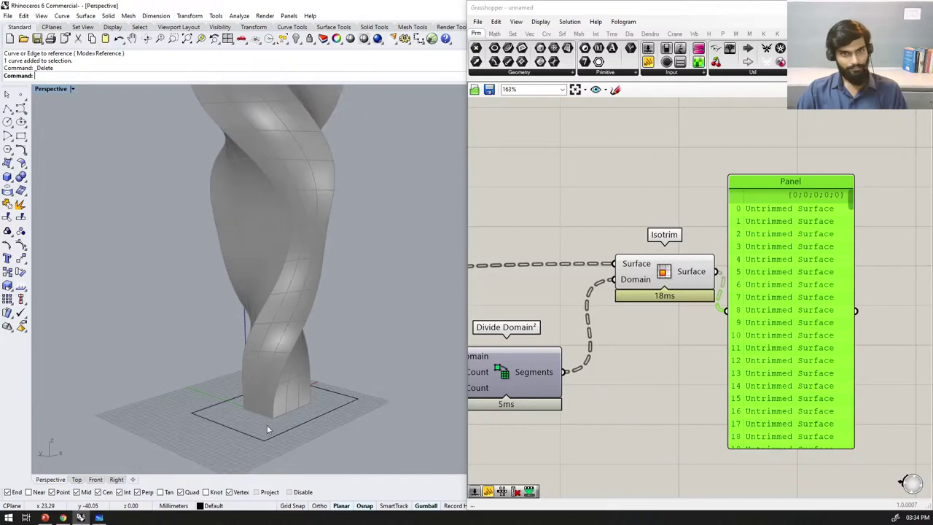
scroll(268, 248, "up", 2)
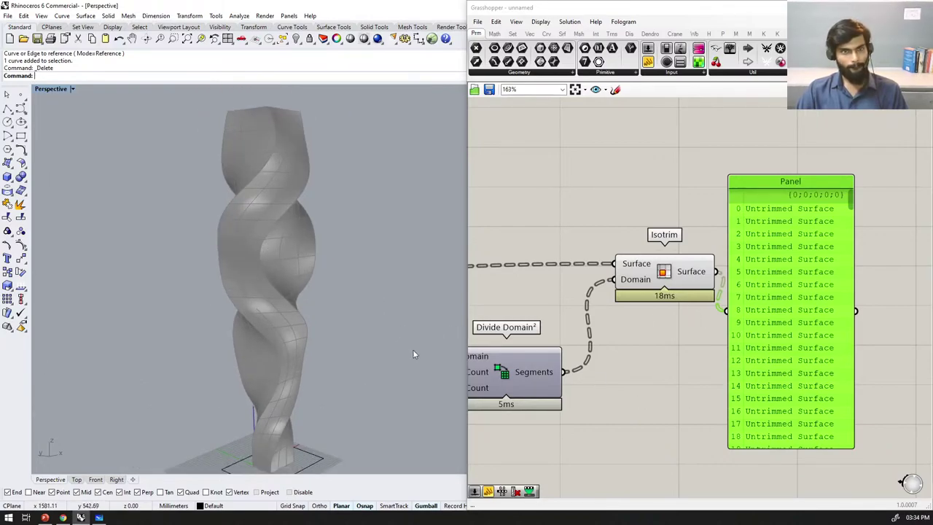
scroll(690, 221, "up", 3)
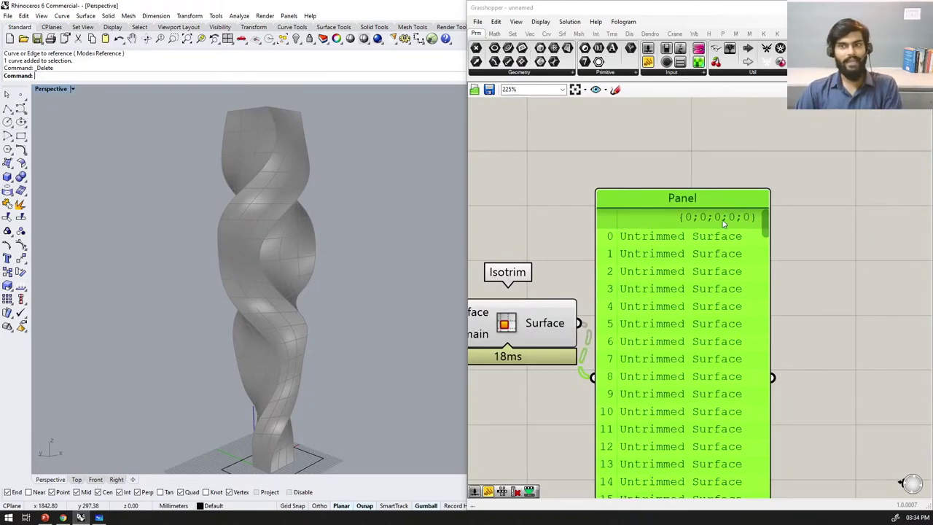
right_click(562, 328)
left_click(611, 400)
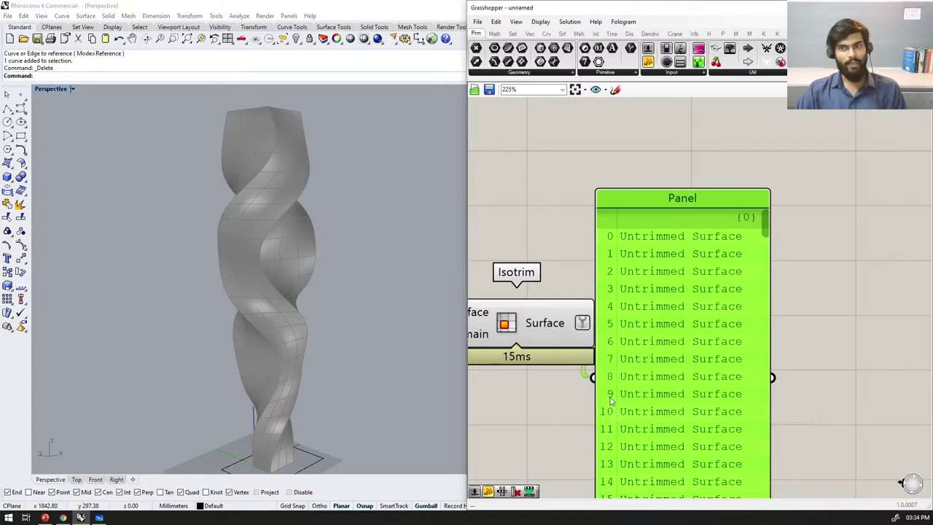
Step: Reposition Isotrim and move its output panel farther away so the wire between them is clear
left_click(518, 326)
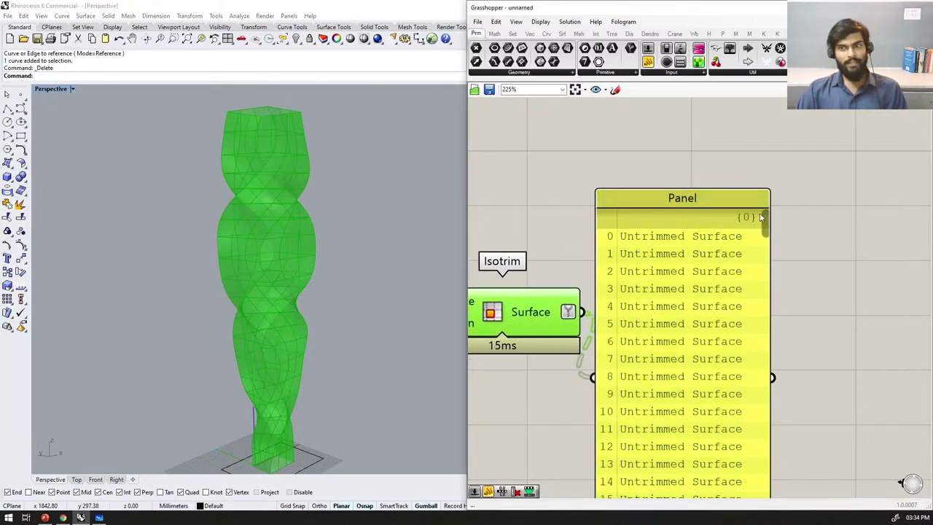
left_click_drag(712, 303, 769, 287)
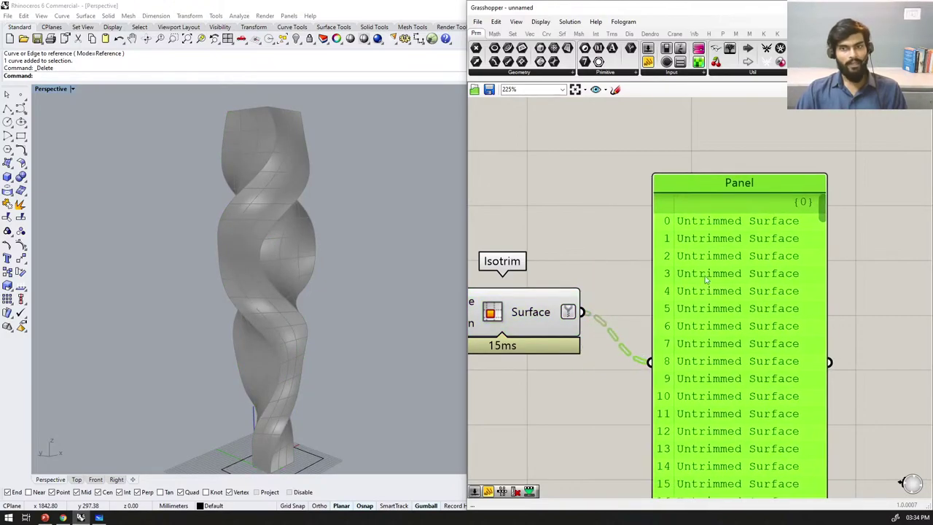
left_click(603, 195)
scroll(640, 250, "down", 4)
scroll(646, 261, "up", 2)
left_click(655, 316)
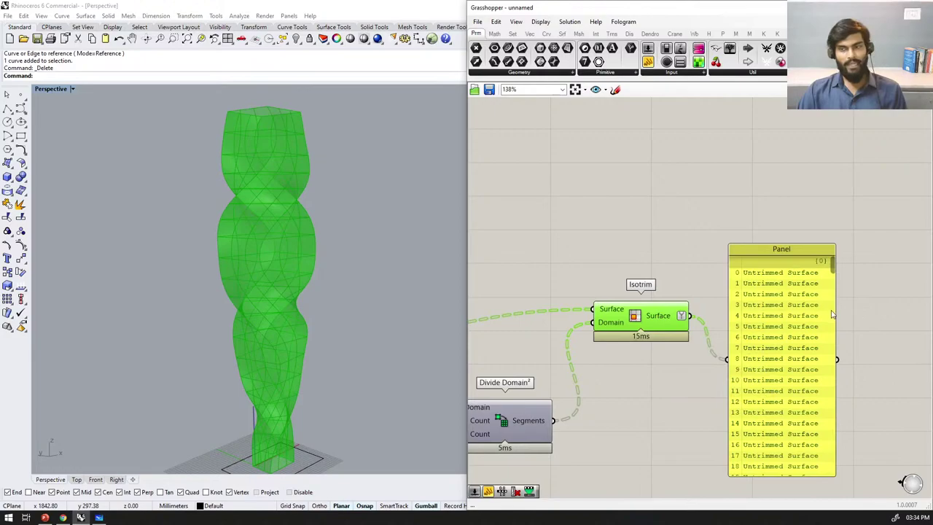
left_click_drag(833, 267, 849, 248)
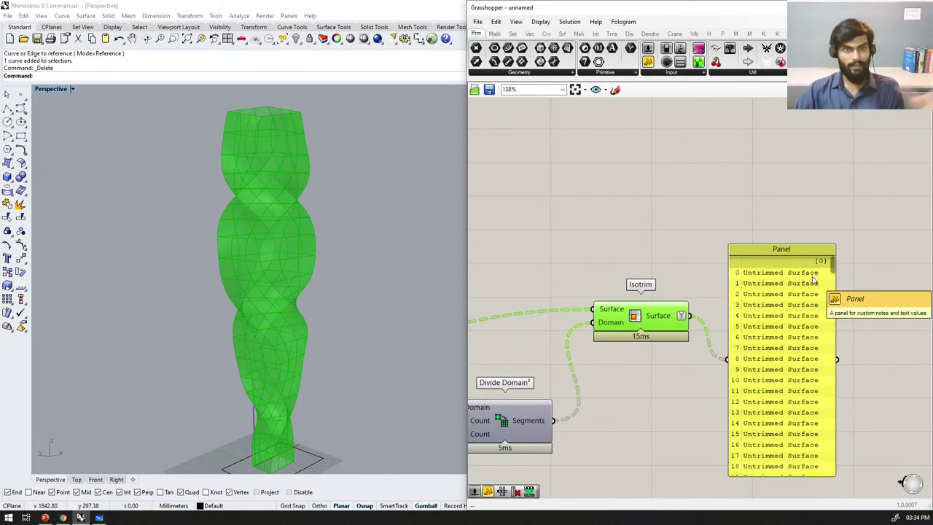
left_click(505, 223)
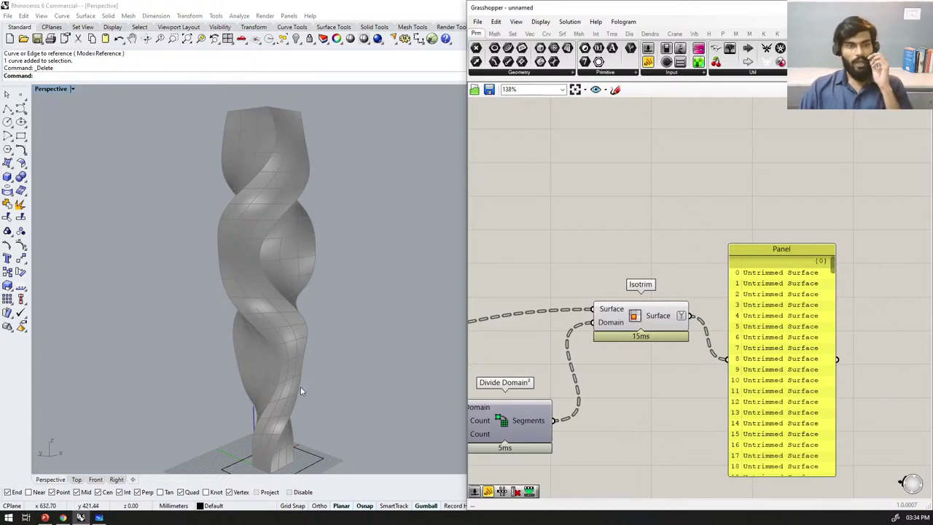
Step: Switch to Microsoft Whiteboard and sketch a red square divided into a three-by-three grid on an empty area
left_click(100, 518)
right_click_drag(828, 330, 306, 321)
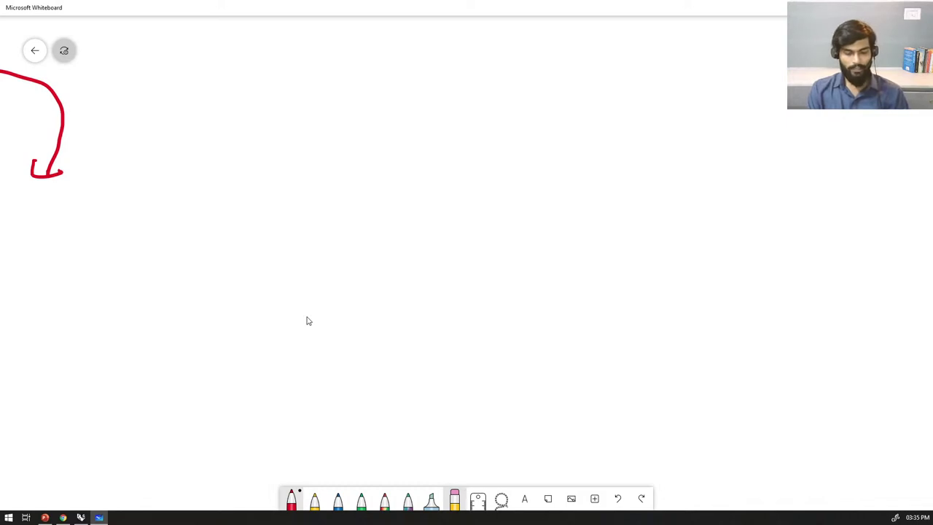
mouse_move(185, 82)
left_mouse_down()
mouse_move(187, 231)
mouse_move(400, 186)
mouse_move(391, 44)
mouse_move(184, 50)
left_mouse_up()
left_click_drag(253, 38, 239, 223)
left_click_drag(322, 31, 331, 288)
left_click_drag(182, 96, 417, 96)
left_click_drag(188, 167, 390, 167)
left_click_drag(237, 215, 247, 211)
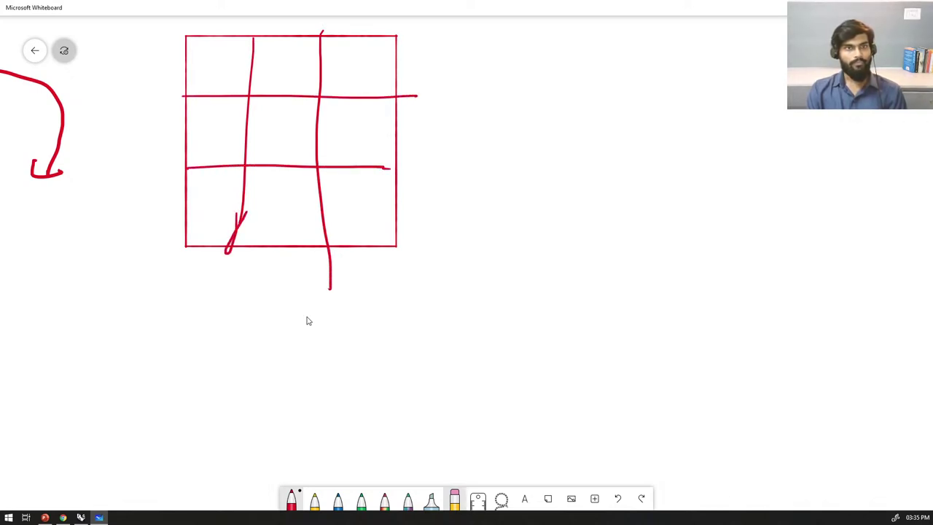
Step: Draw a circled attractor point beside the grid, with small openings in the nearest column and larger ones in the farthest column
left_click_drag(457, 136, 458, 145)
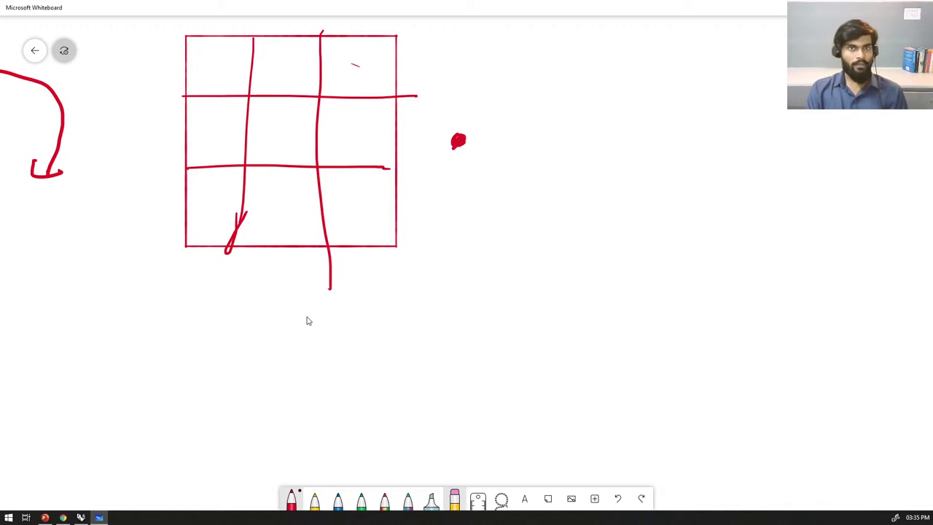
mouse_move(348, 50)
left_mouse_down()
mouse_move(344, 83)
mouse_move(374, 51)
left_mouse_up()
mouse_move(352, 116)
left_mouse_down()
mouse_move(348, 139)
mouse_move(373, 113)
left_mouse_up()
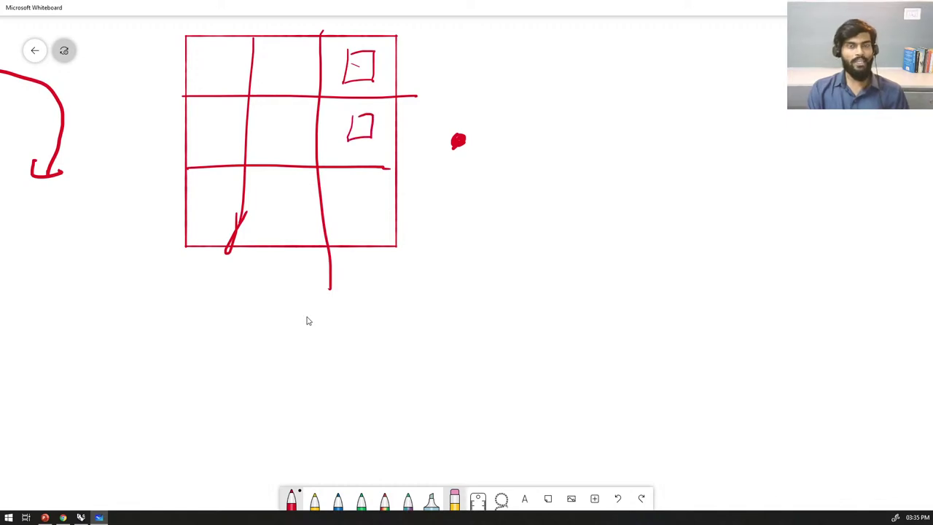
mouse_move(355, 194)
left_mouse_down()
mouse_move(372, 216)
mouse_move(353, 200)
left_mouse_up()
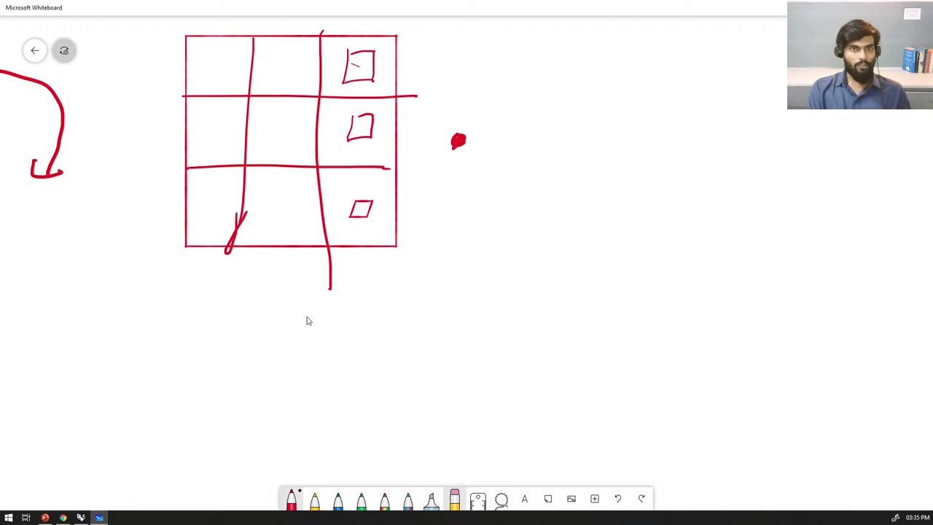
mouse_move(200, 51)
left_mouse_down()
mouse_move(194, 87)
mouse_move(244, 44)
mouse_move(198, 48)
mouse_move(197, 67)
left_mouse_up()
mouse_move(195, 104)
left_mouse_down()
mouse_move(189, 154)
mouse_move(233, 121)
mouse_move(197, 106)
left_mouse_up()
mouse_move(203, 184)
left_mouse_down()
mouse_move(202, 232)
mouse_move(235, 175)
mouse_move(205, 184)
left_mouse_up()
mouse_move(477, 113)
left_mouse_down()
mouse_move(437, 157)
mouse_move(486, 120)
left_mouse_up()
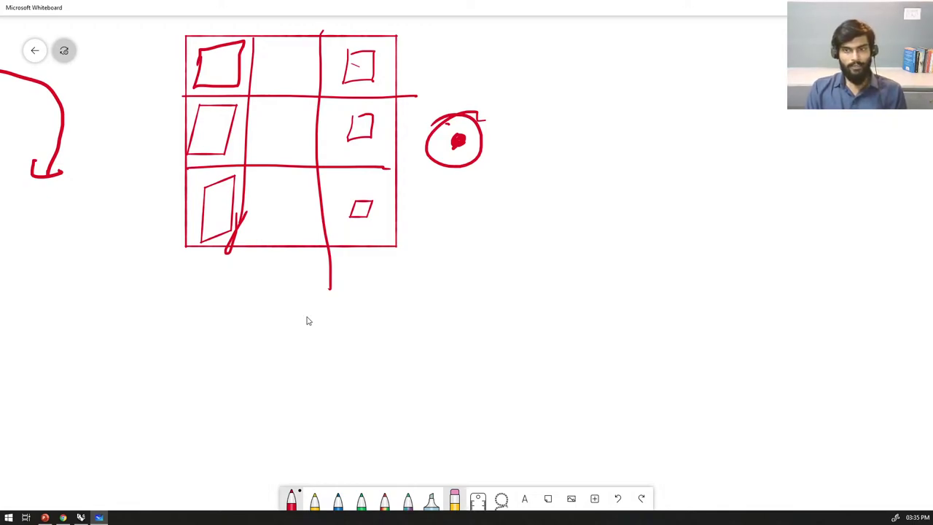
Step: Sketch a slanted four-sided surface in red and divide it into three columns and two rows
mouse_move(558, 212)
left_mouse_down()
mouse_move(558, 344)
mouse_move(715, 298)
mouse_move(705, 173)
mouse_move(558, 211)
left_mouse_up()
left_click_drag(603, 191, 618, 341)
left_click_drag(654, 169, 671, 322)
left_click_drag(567, 292, 716, 246)
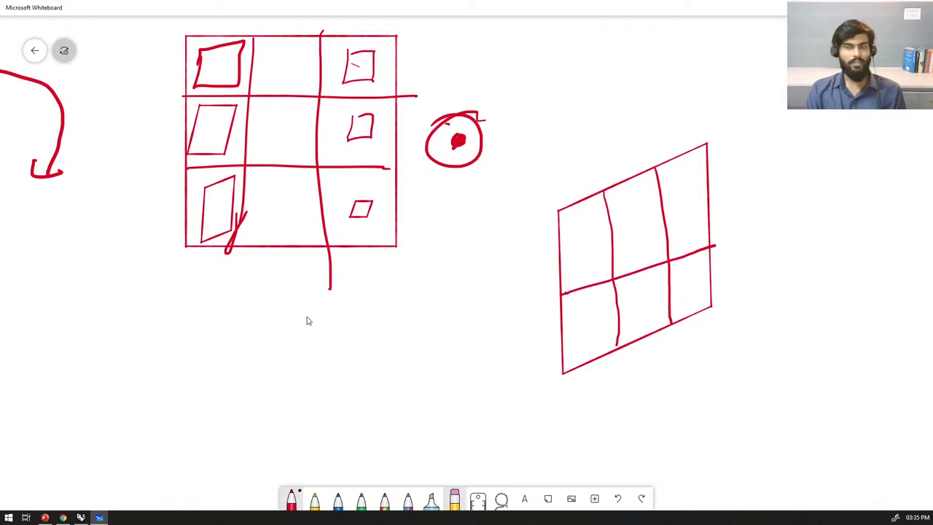
Step: Mark a blue attractor point beside the slanted grid, draw arrows from it to the cells and annotate above the grid
left_click(338, 499)
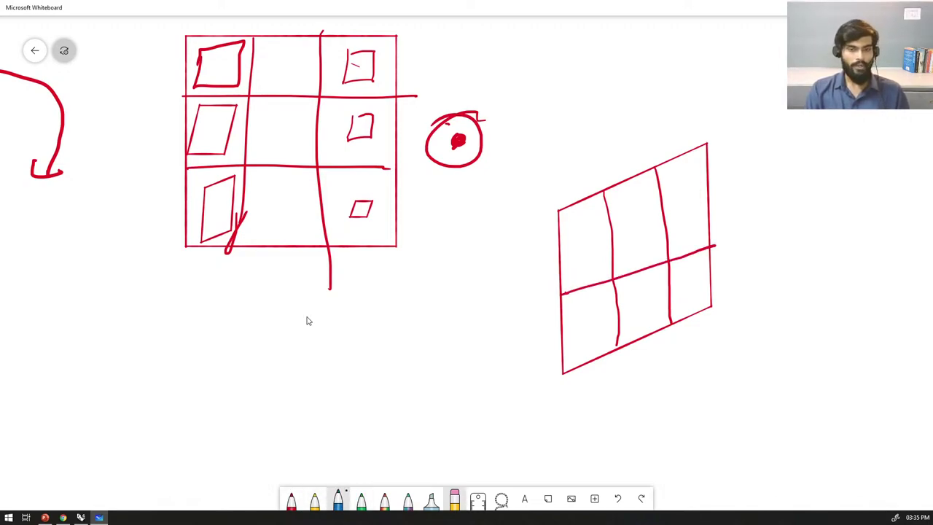
left_click_drag(790, 248, 794, 255)
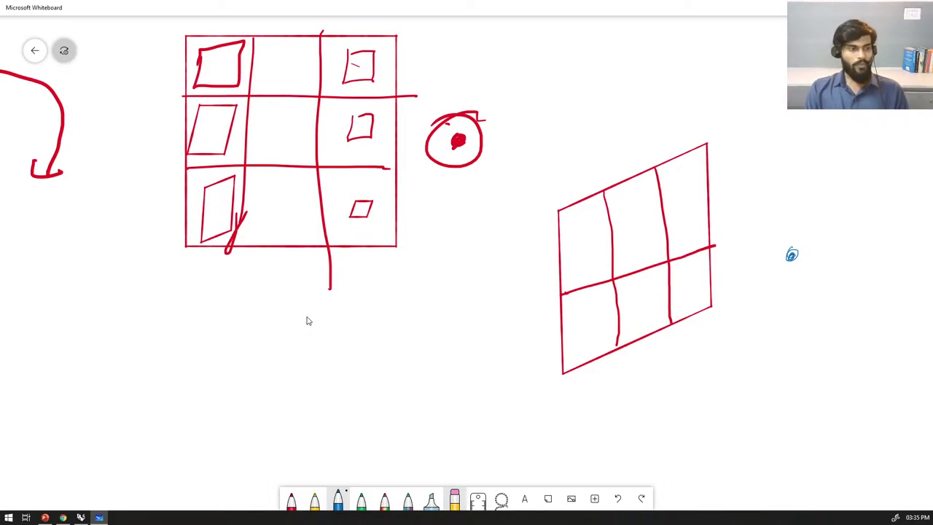
mouse_move(776, 248)
left_mouse_down()
mouse_move(711, 217)
mouse_move(678, 217)
left_mouse_up()
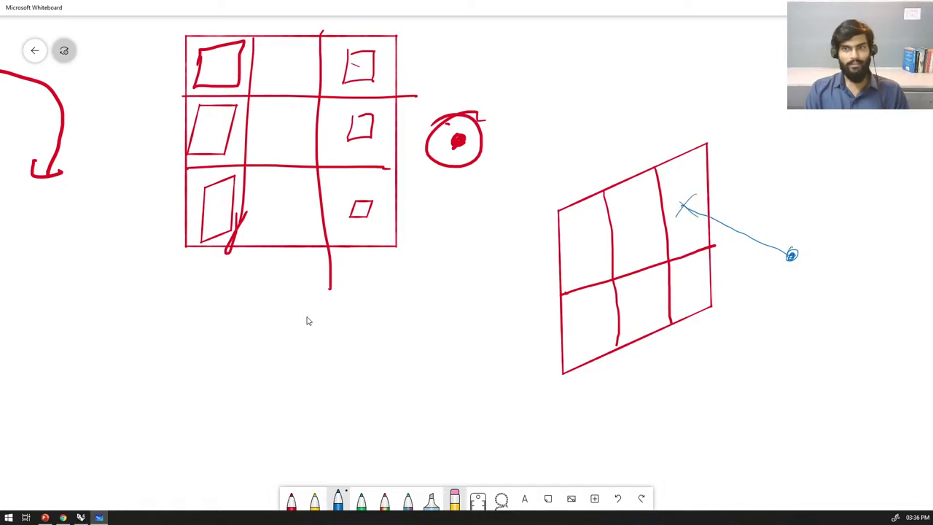
mouse_move(791, 252)
left_mouse_down()
mouse_move(636, 242)
mouse_move(644, 245)
left_mouse_up()
mouse_move(730, 255)
left_mouse_down()
mouse_move(786, 253)
mouse_move(590, 259)
left_mouse_up()
mouse_move(790, 255)
left_mouse_down()
mouse_move(684, 298)
mouse_move(709, 299)
mouse_move(635, 312)
left_mouse_up()
left_click_drag(635, 309, 648, 315)
left_click_drag(790, 257, 580, 343)
left_click_drag(579, 331, 604, 345)
mouse_move(605, 93)
left_mouse_down()
mouse_move(605, 125)
mouse_move(639, 118)
left_mouse_up()
mouse_move(666, 98)
left_mouse_down()
mouse_move(651, 121)
mouse_move(680, 108)
left_mouse_up()
mouse_move(669, 101)
left_mouse_down()
mouse_move(700, 95)
mouse_move(701, 108)
left_mouse_up()
mouse_move(715, 105)
left_mouse_down()
mouse_move(732, 93)
mouse_move(769, 96)
left_mouse_up()
left_click_drag(603, 149, 779, 106)
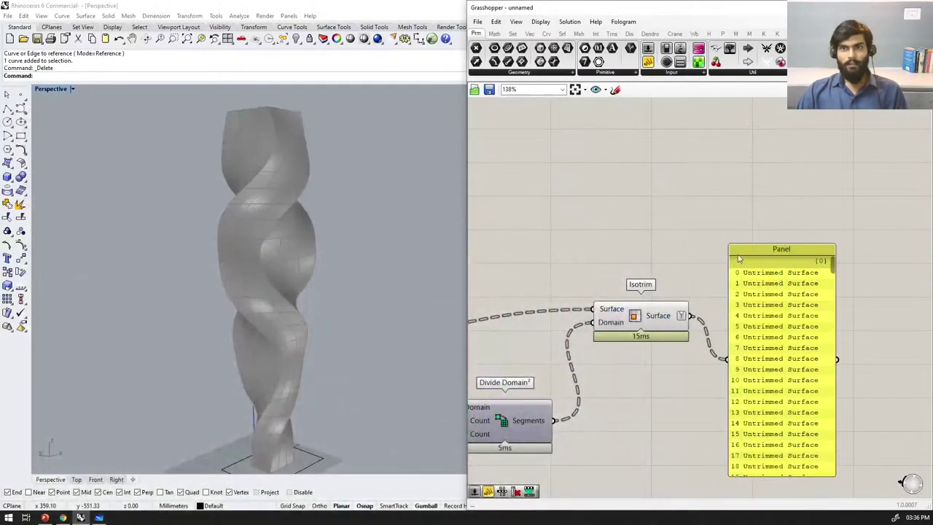
Step: Return to Grasshopper, move the surface list panel above the Isotrim component and shift Isotrim slightly down
scroll(729, 292, "down", 3)
scroll(729, 292, "up", 3)
left_click(790, 301)
right_click_drag(572, 310, 679, 314)
scroll(679, 314, "down", 2)
scroll(685, 314, "up", 2)
scroll(688, 314, "down", 1)
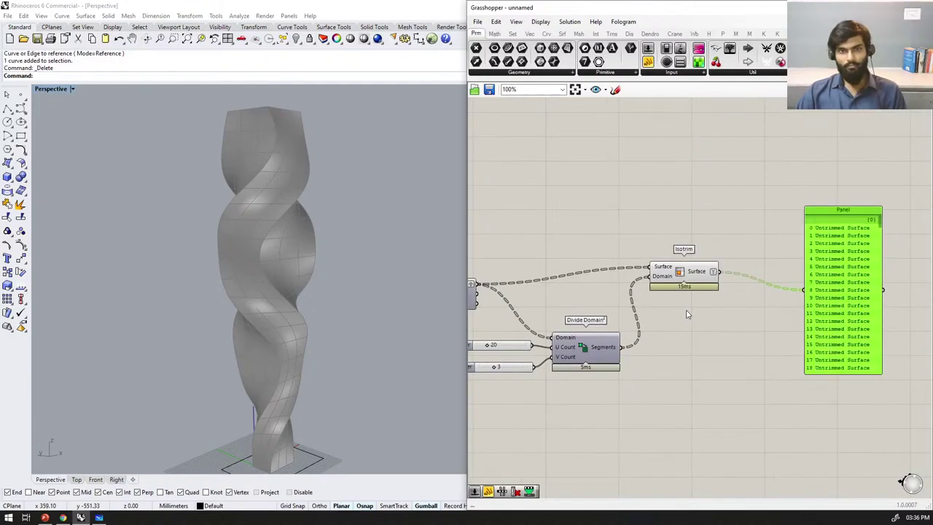
scroll(682, 289, "down", 1)
left_click(688, 279)
left_click(661, 330)
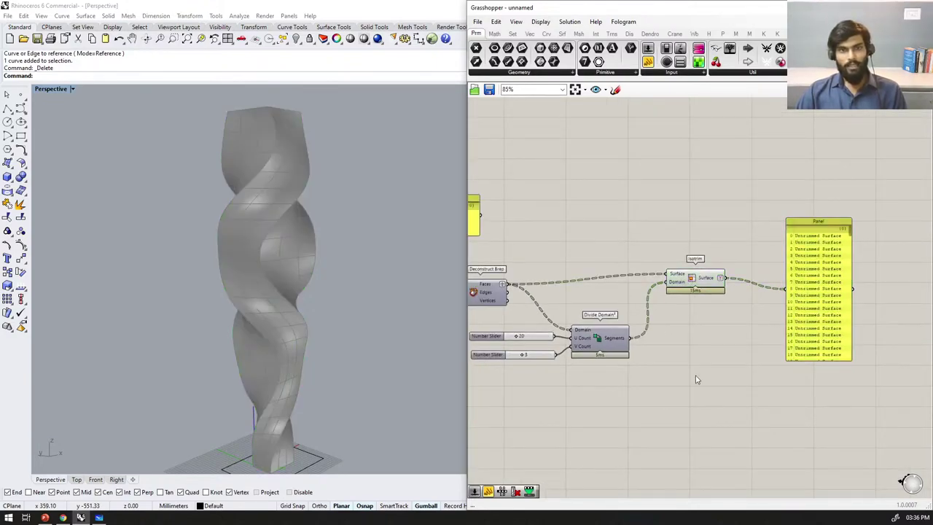
left_click_drag(825, 312, 832, 209)
scroll(658, 291, "down", 1)
scroll(659, 295, "up", 2)
left_click_drag(720, 270, 722, 288)
left_click(761, 416)
Step: Examine the panel subdivision on the twisted tower up close and look over the whole Grasshopper definition
right_click_drag(337, 183, 251, 301)
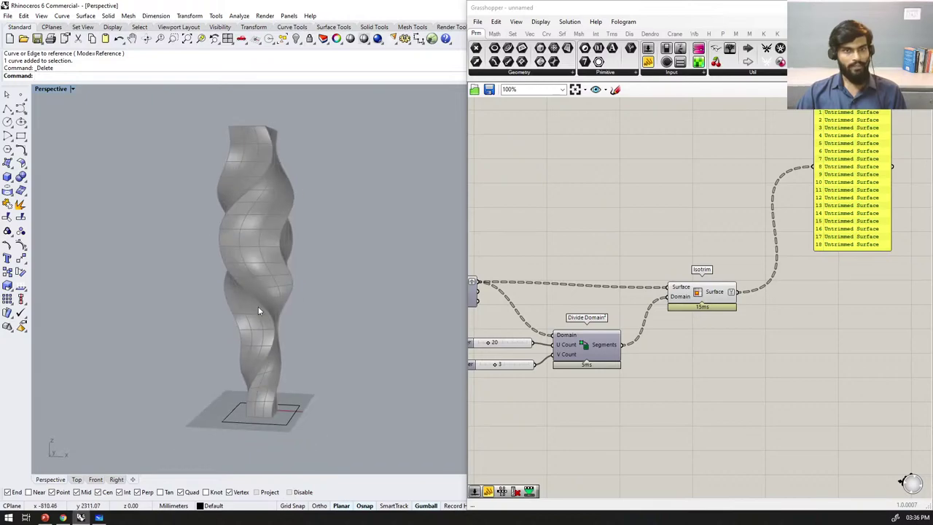
scroll(282, 409, "up", 2)
scroll(245, 428, "up", 3)
right_click_drag(886, 355, 729, 341)
scroll(729, 341, "down", 2)
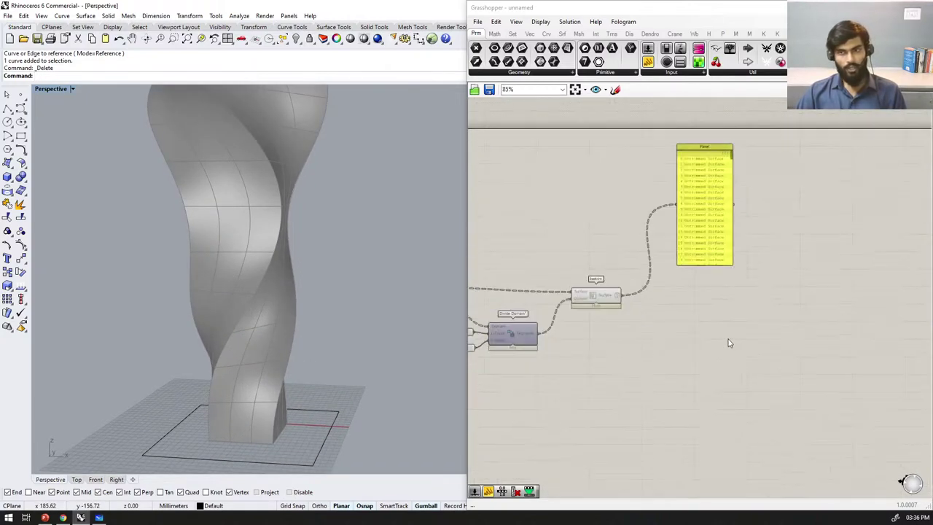
scroll(729, 340, "up", 1)
scroll(734, 357, "down", 1)
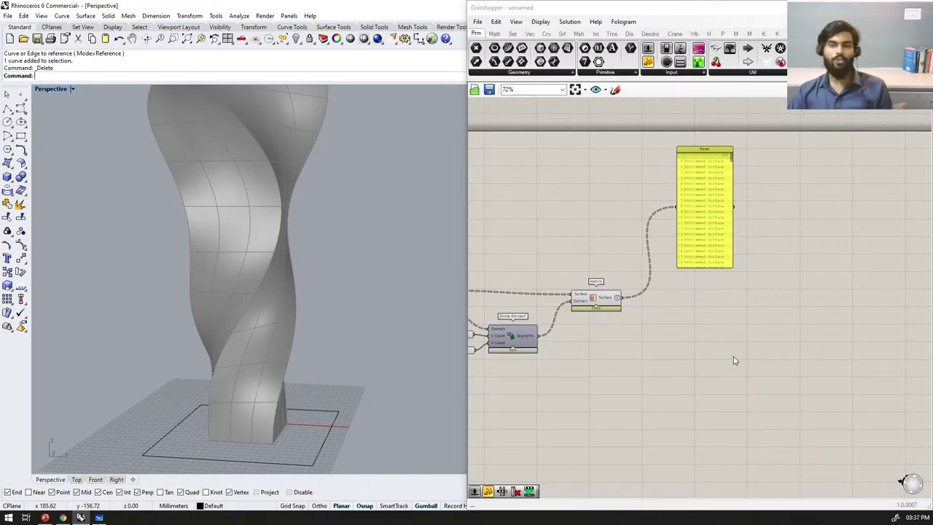
scroll(862, 323, "down", 9)
right_click_drag(736, 306, 875, 346)
scroll(875, 346, "up", 5)
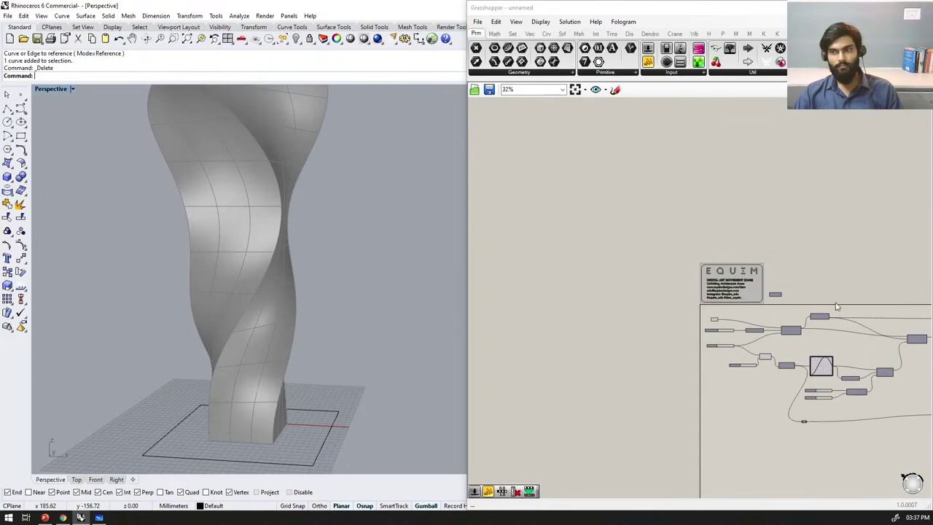
scroll(837, 306, "up", 8)
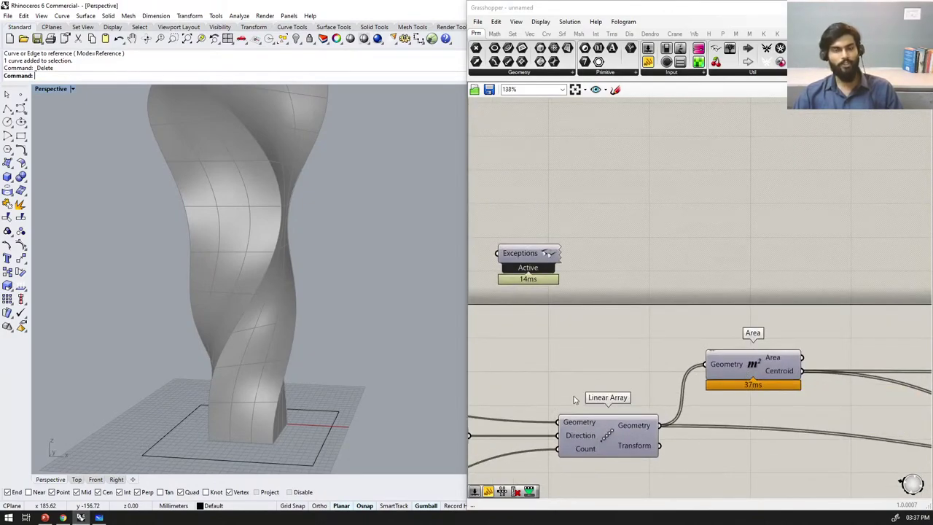
scroll(584, 394, "down", 8)
scroll(604, 340, "down", 3)
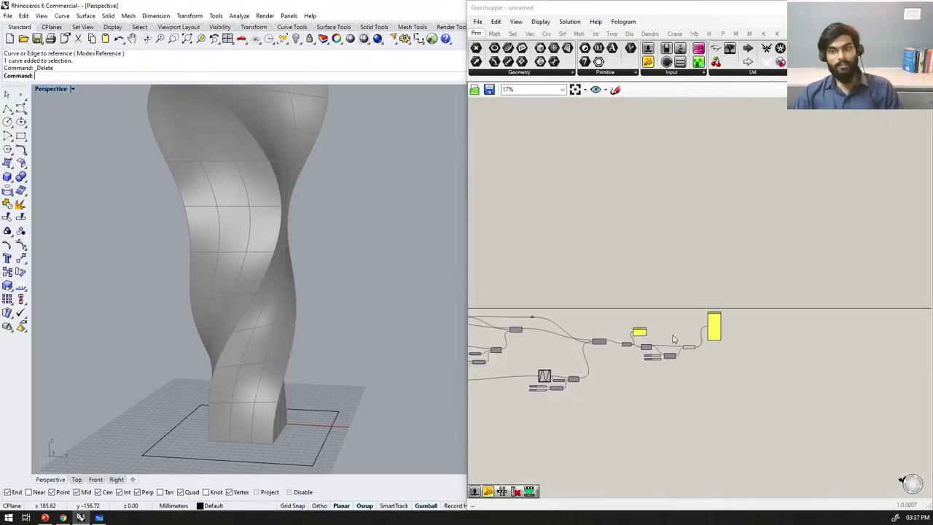
Step: Add an Evaluate Surface component in the free space after Isotrim, below the surface list panel
scroll(676, 337, "up", 5)
left_click(690, 352)
left_click(752, 438)
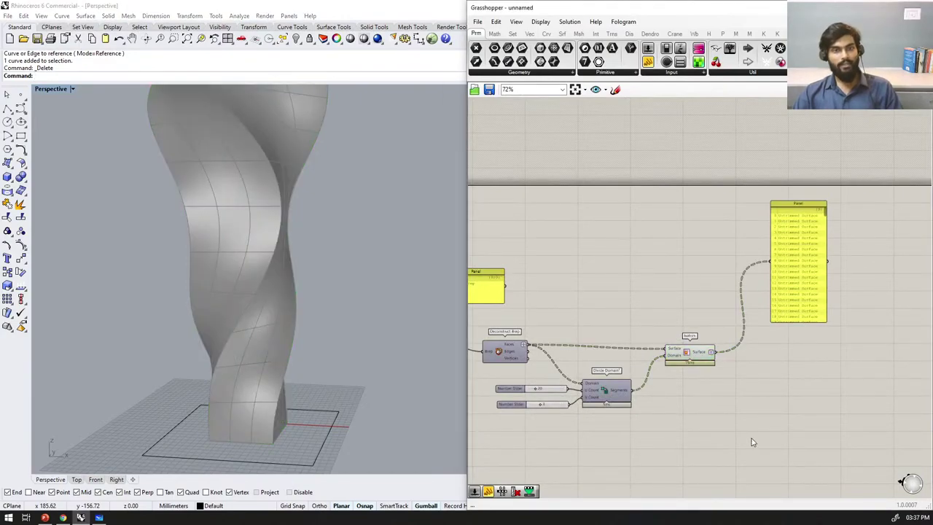
scroll(698, 379, "down", 3)
scroll(642, 368, "up", 4)
double_click(678, 389)
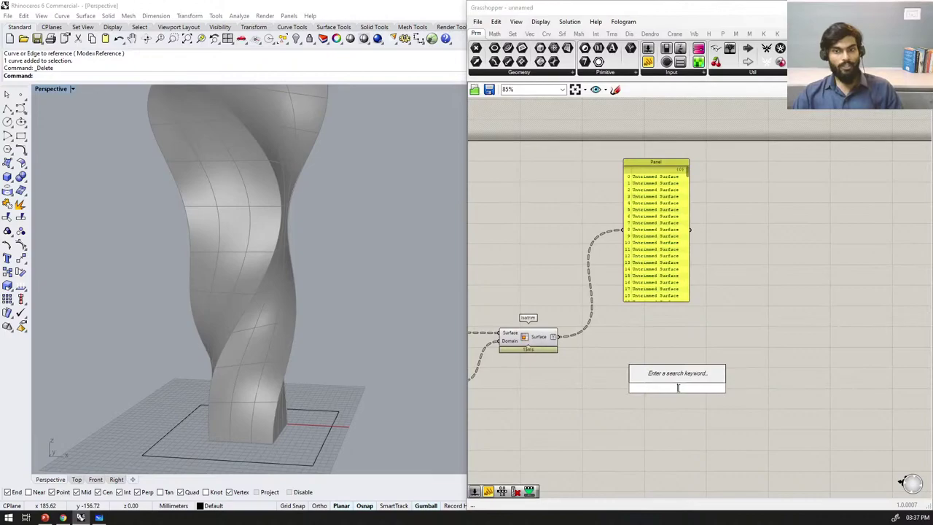
type("evalu")
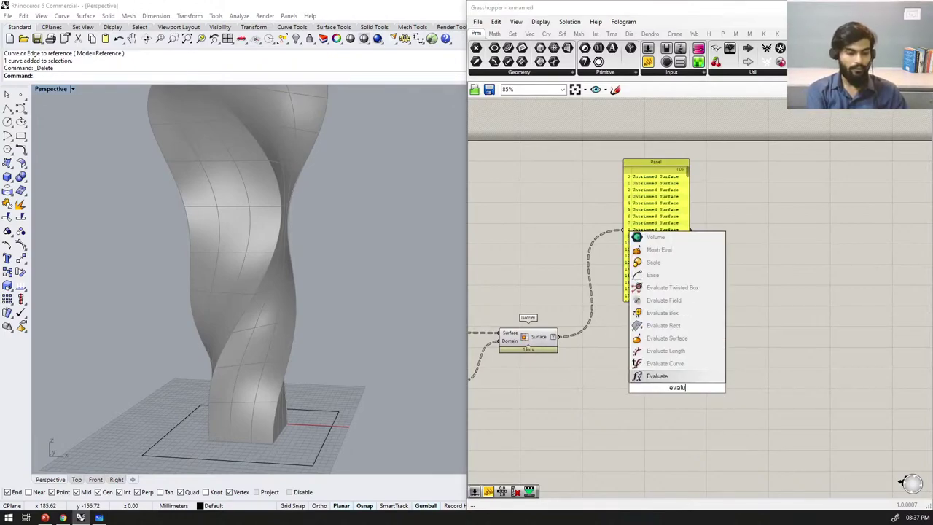
type("te surface")
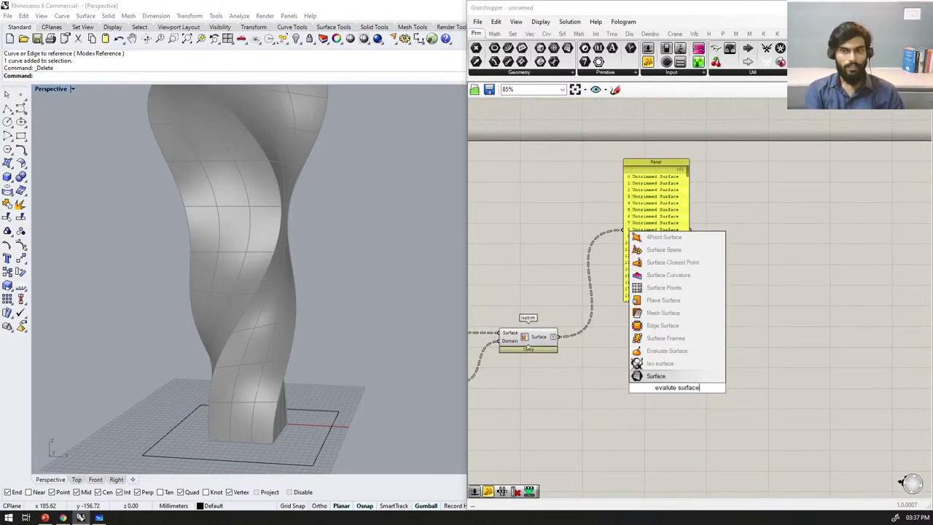
key("Return")
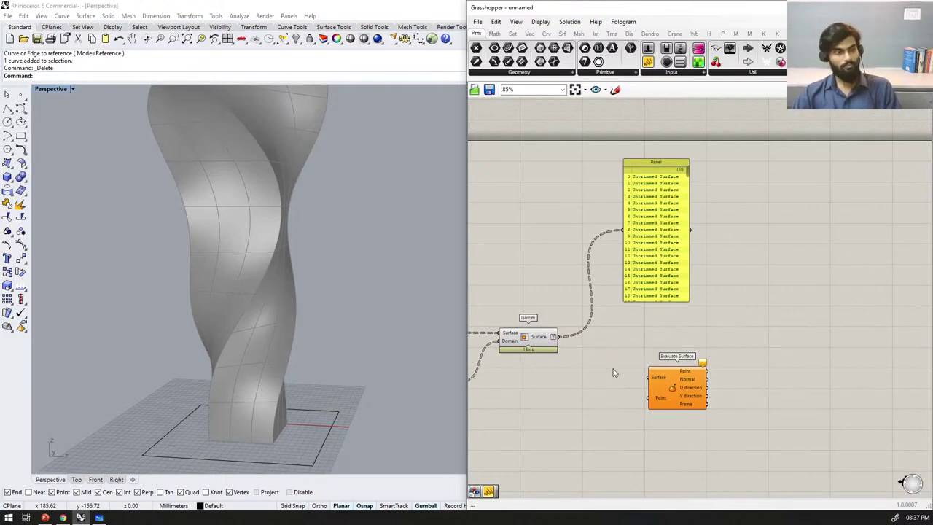
scroll(613, 373, "up", 1)
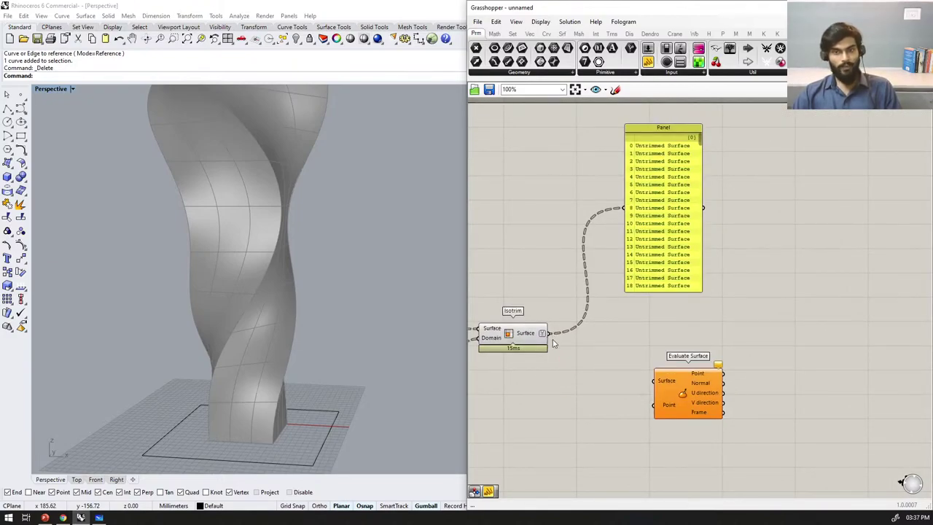
Step: Feed the Isotrim surfaces into the Surface input of Evaluate Surface and reparameterize that input
left_click_drag(553, 343, 668, 382)
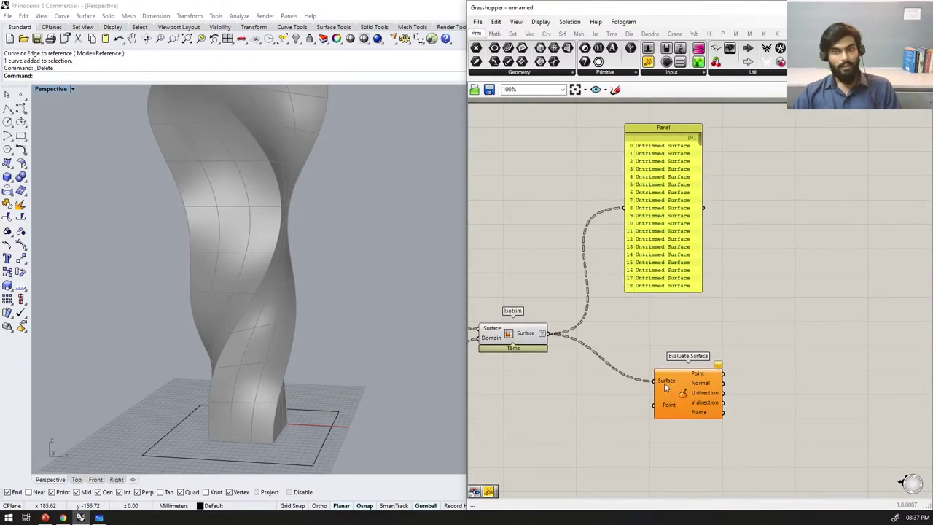
right_click(668, 381)
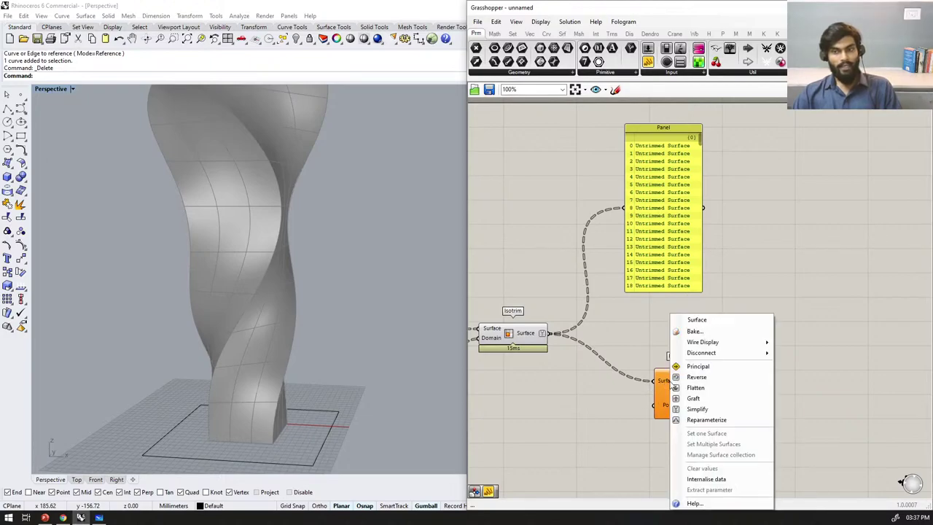
left_click(703, 420)
scroll(333, 433, "down", 4)
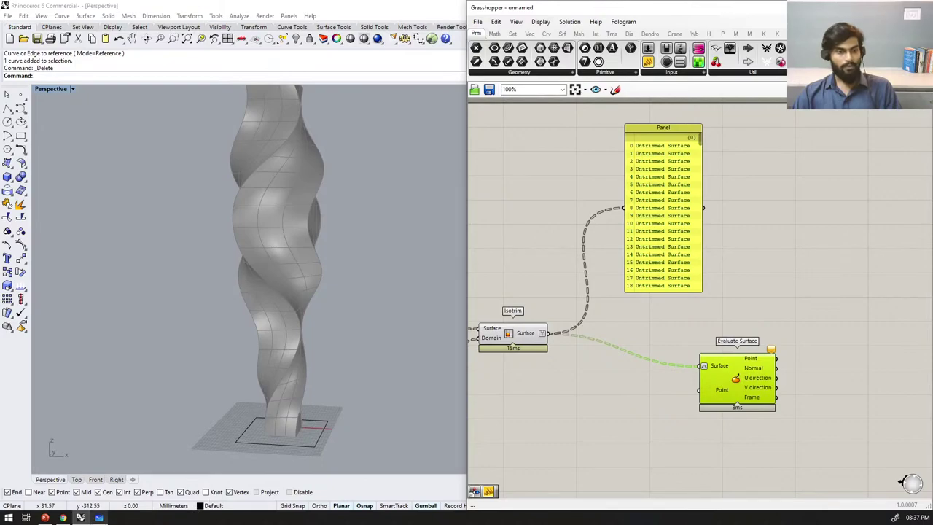
Step: Switch to Microsoft Whiteboard and draw a red line with dotted ends on empty canvas, writing 20 beside it and marking its midpoint 10
left_click(100, 518)
right_click_drag(829, 313, 150, 294)
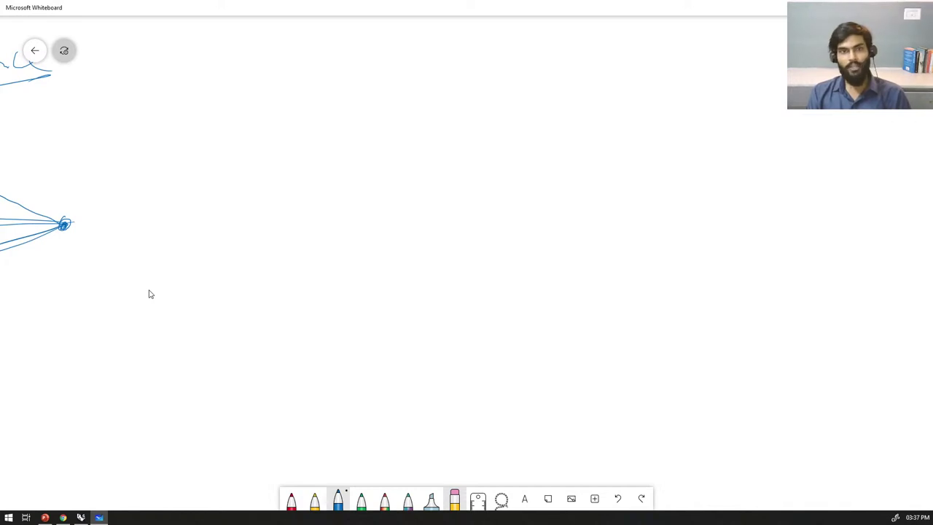
left_click(291, 507)
left_click_drag(283, 97, 650, 88)
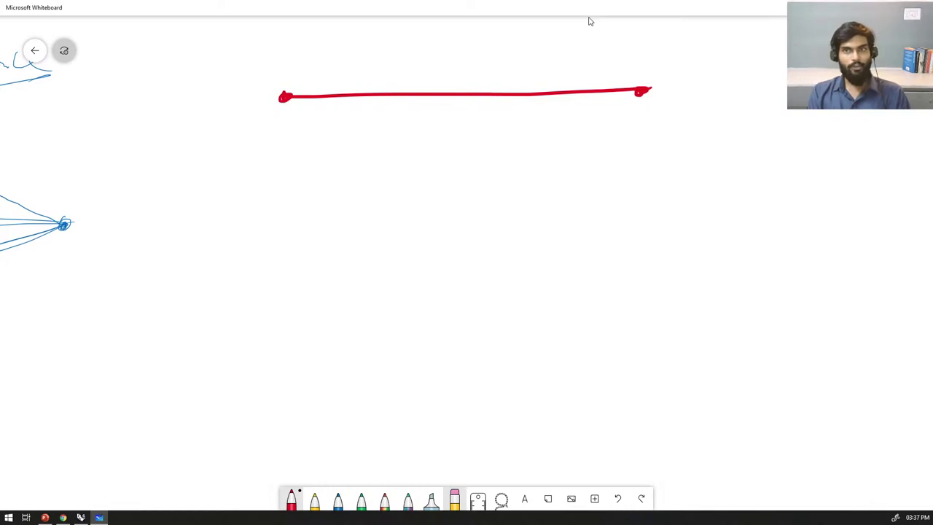
mouse_move(759, 86)
left_mouse_down()
mouse_move(776, 102)
mouse_move(788, 89)
left_mouse_up()
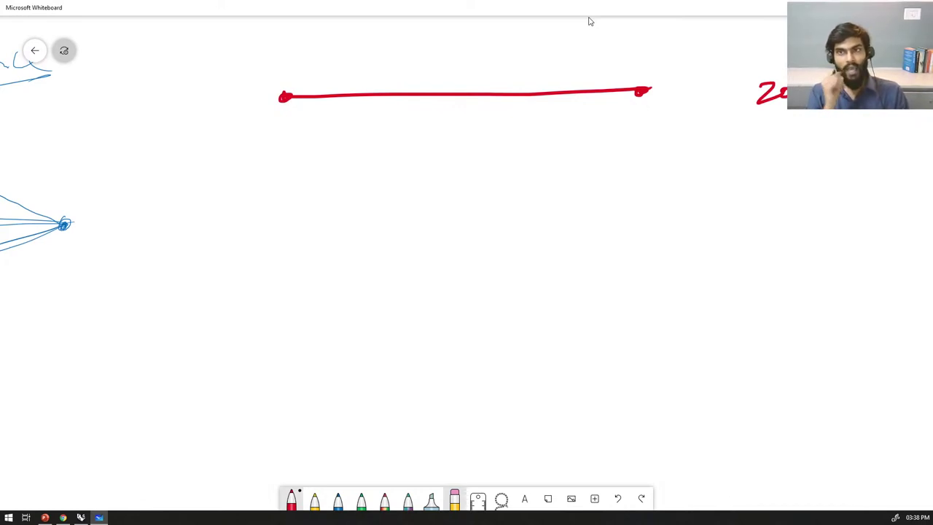
left_click_drag(456, 86, 456, 102)
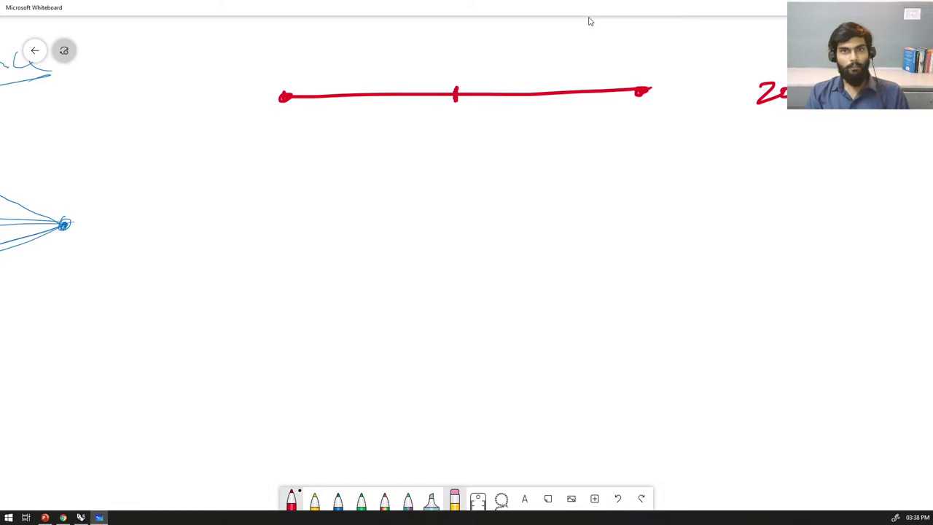
mouse_move(449, 43)
left_mouse_down()
mouse_move(448, 56)
mouse_move(460, 45)
left_mouse_up()
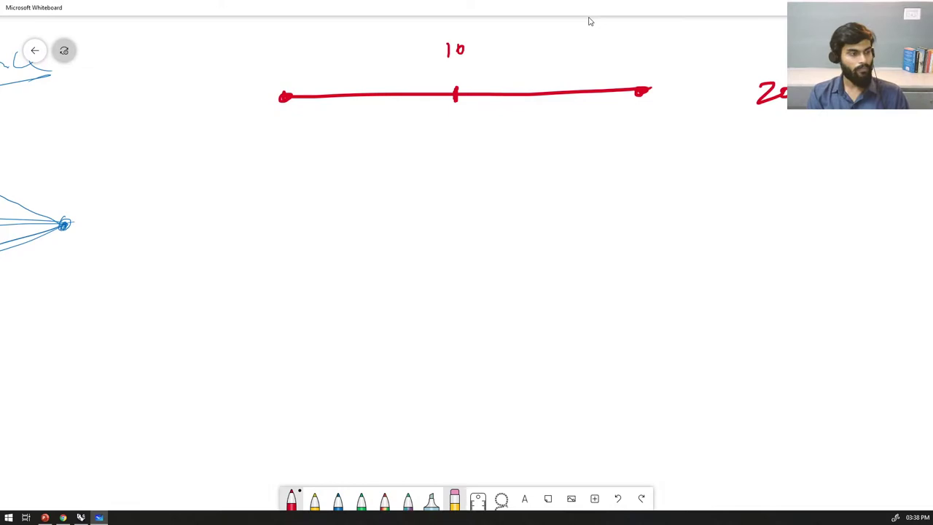
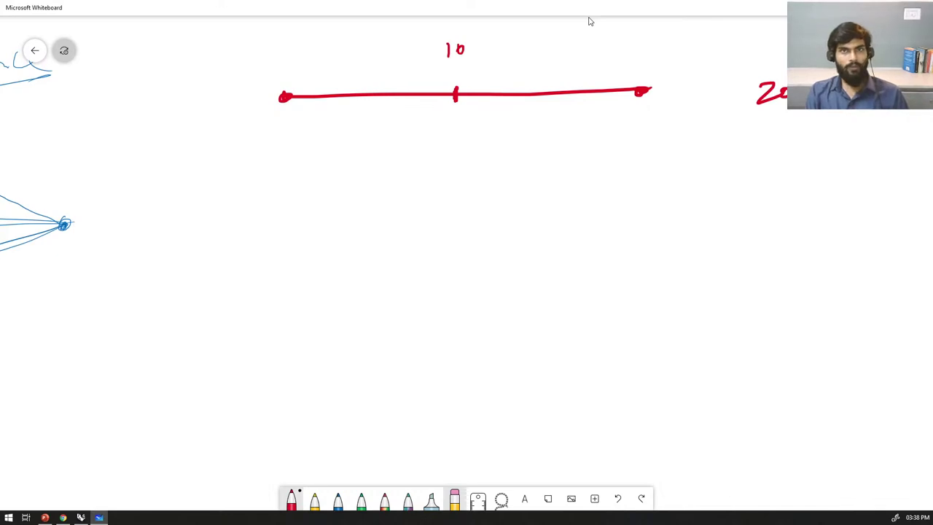
Step: Draw a red downward arrow from the line's midpoint and write an underlined "Remap" note beside the diagram
left_click_drag(455, 113, 455, 177)
mouse_move(447, 168)
left_mouse_down()
mouse_move(458, 182)
mouse_move(470, 157)
left_mouse_up()
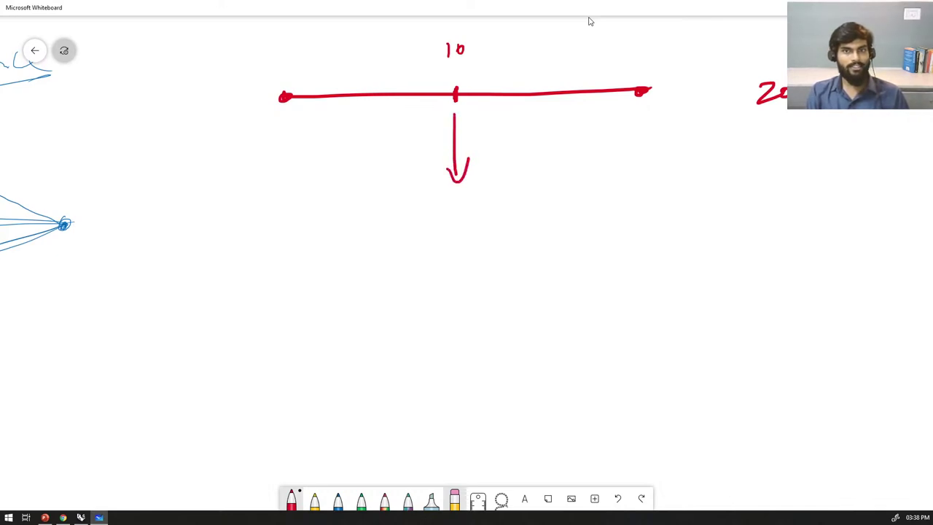
mouse_move(52, 266)
left_mouse_down()
mouse_move(93, 279)
mouse_move(166, 252)
mouse_move(156, 251)
left_mouse_up()
left_click_drag(18, 323, 243, 255)
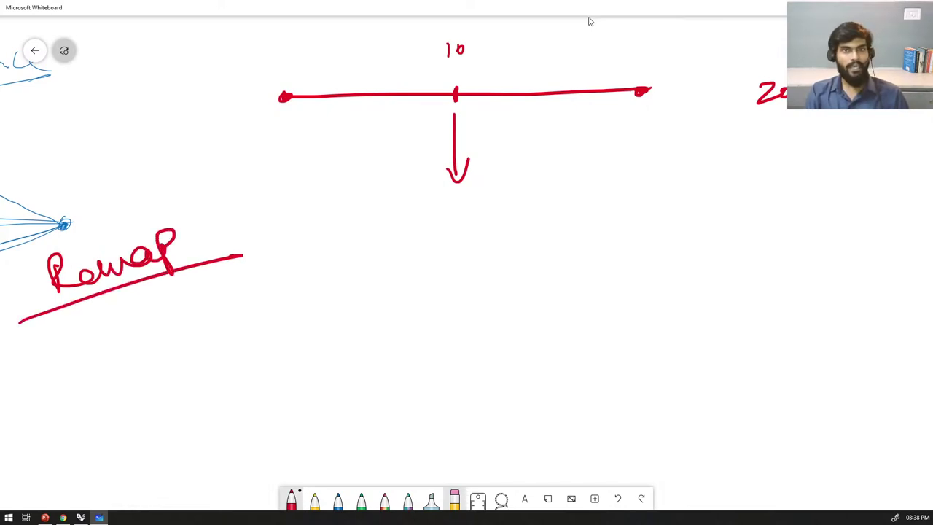
Step: Draw a second red line with dotted ends below the arrow and label its ends 0 and 1
left_click_drag(280, 293, 665, 282)
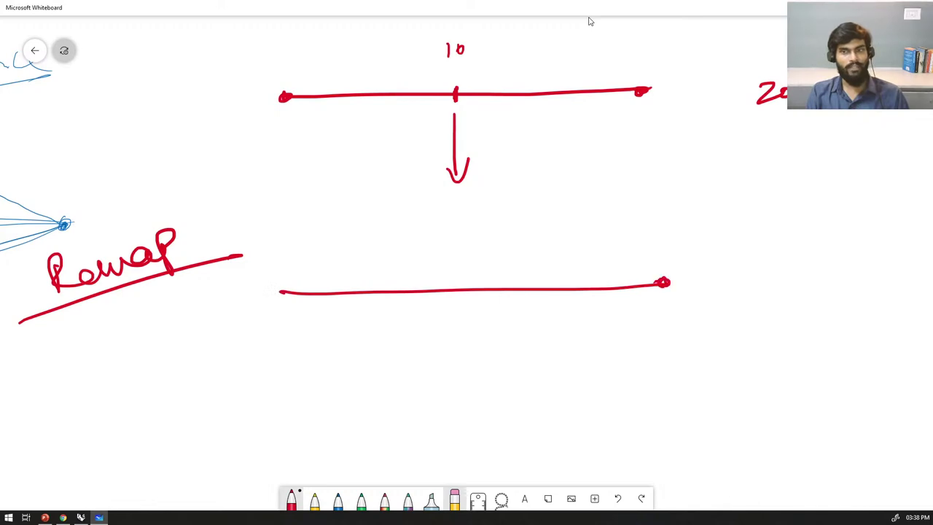
left_click_drag(278, 293, 284, 290)
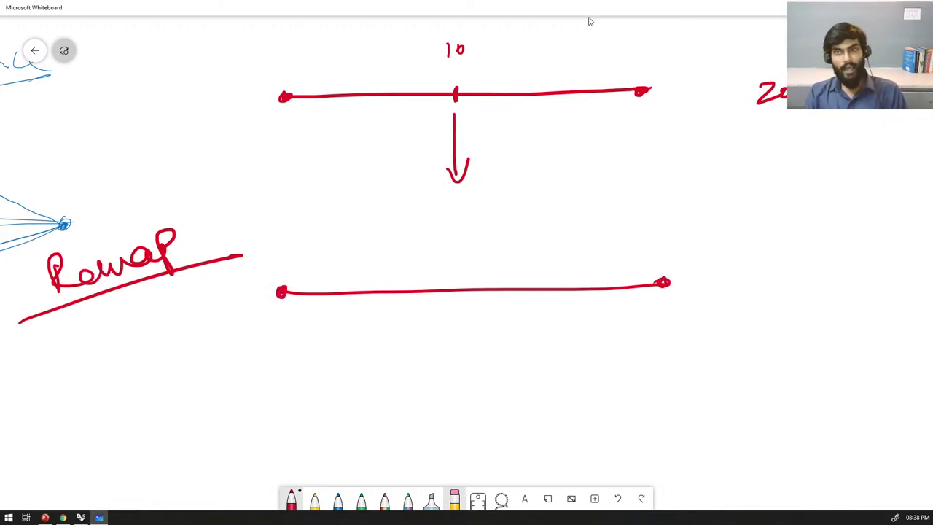
left_click_drag(269, 315, 267, 316)
left_click_drag(670, 295, 669, 320)
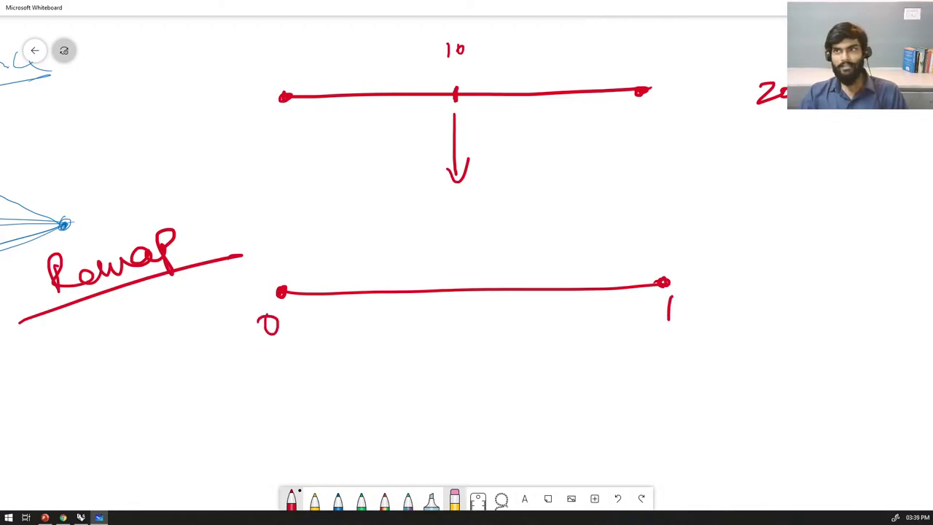
Step: Return to Grasshopper, add an MD Slider below the wire to Evaluate Surface and shrink it to a compact size
left_click(877, 7)
scroll(685, 423, "up", 2)
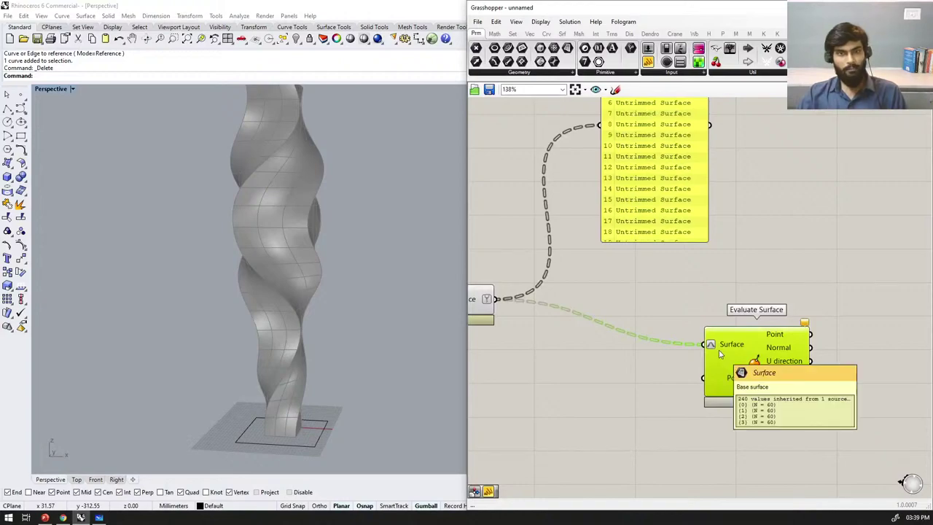
left_click(599, 400)
double_click(599, 400)
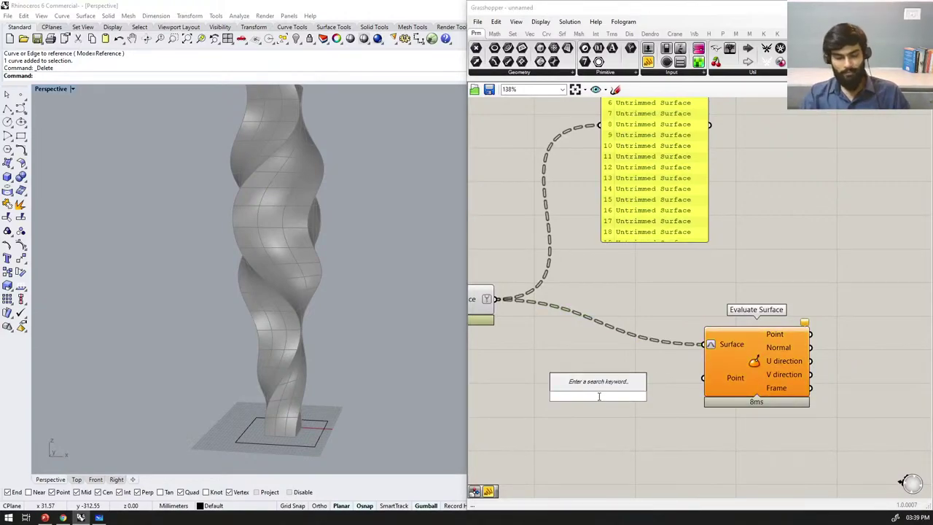
type("md")
key("Return")
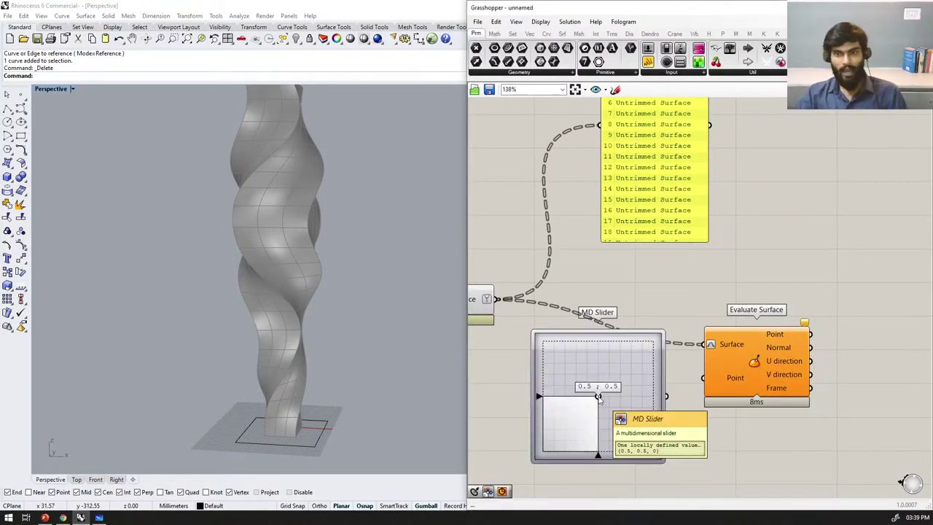
left_click_drag(649, 350, 624, 400)
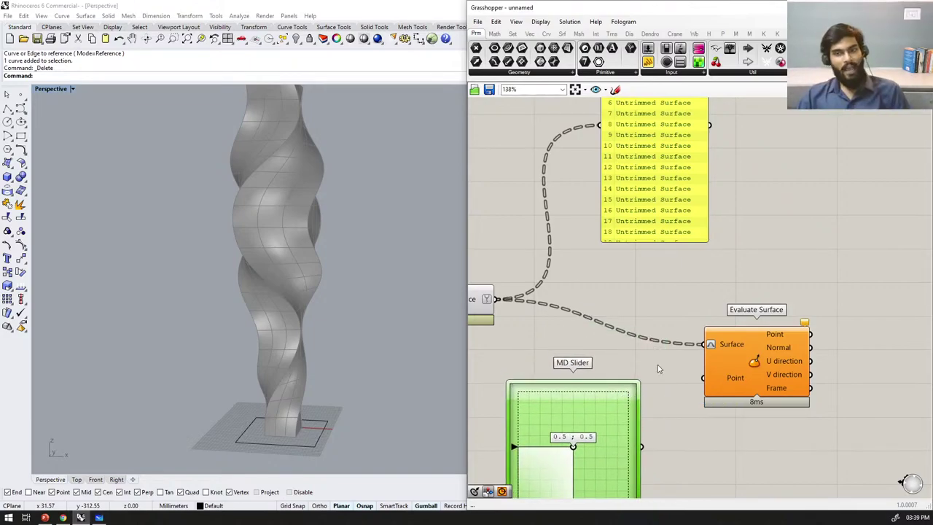
scroll(662, 372, "down", 2)
left_click_drag(641, 372, 605, 386)
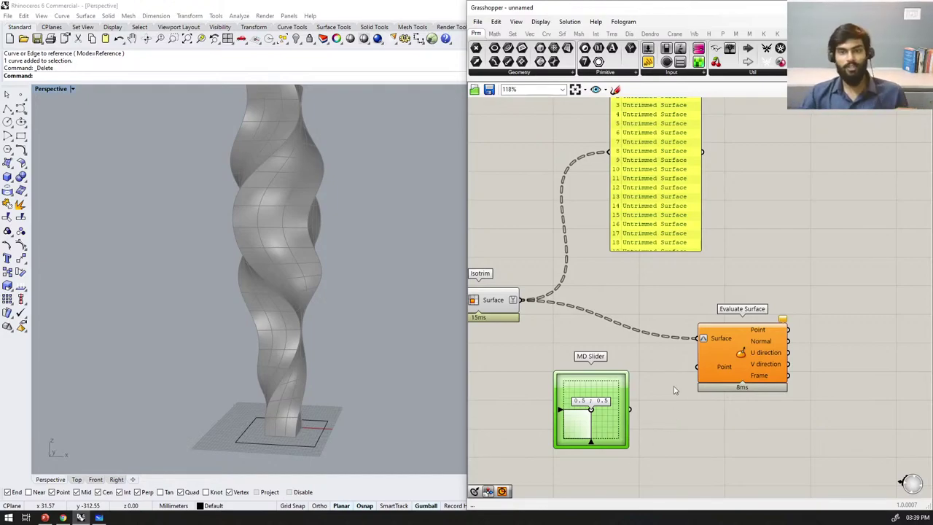
Step: Connect the MD Slider, at 0.5 ; 0.5, to the Point input of Evaluate Surface
scroll(634, 308, "down", 4)
scroll(754, 327, "up", 2)
scroll(722, 376, "up", 1)
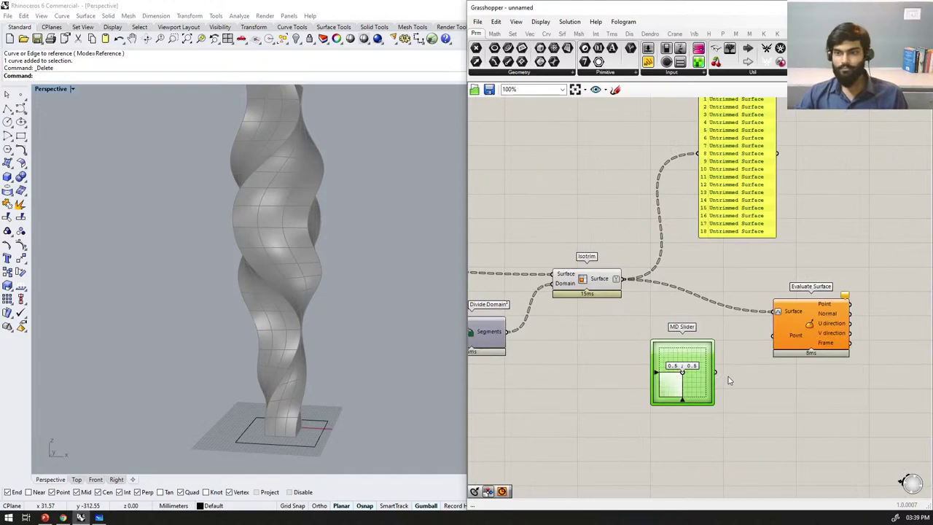
left_click_drag(717, 373, 772, 335)
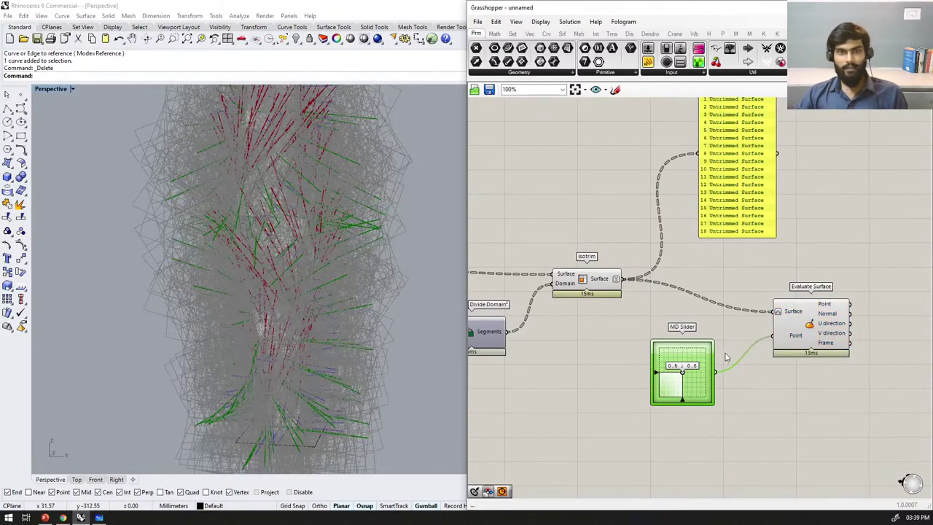
Step: Set the Grasshopper preview plane size to 2
left_click(540, 22)
left_click(540, 22)
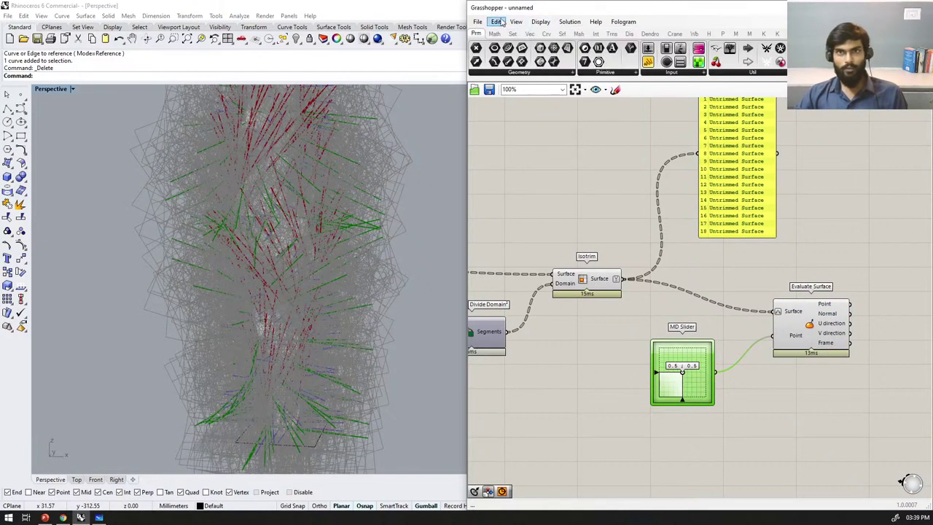
left_click(540, 21)
mouse_move(591, 165)
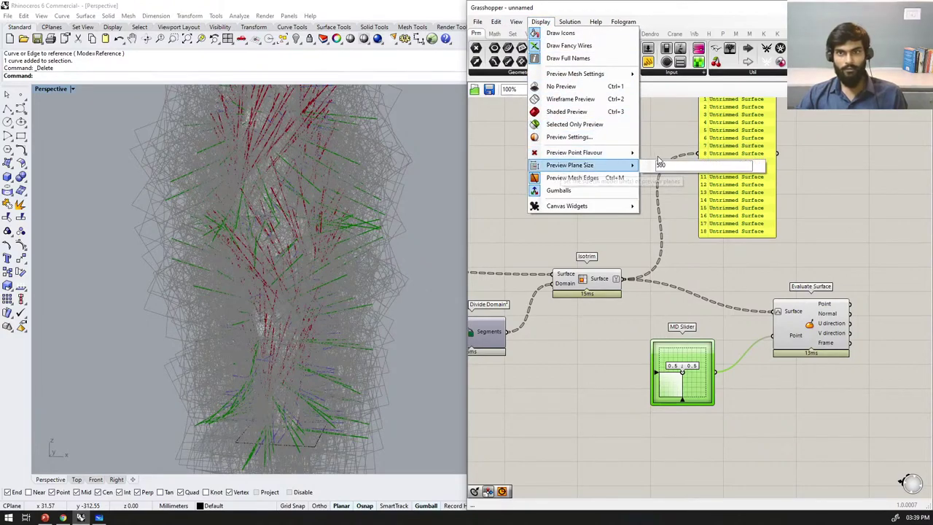
left_click_drag(672, 166, 642, 168)
type("2")
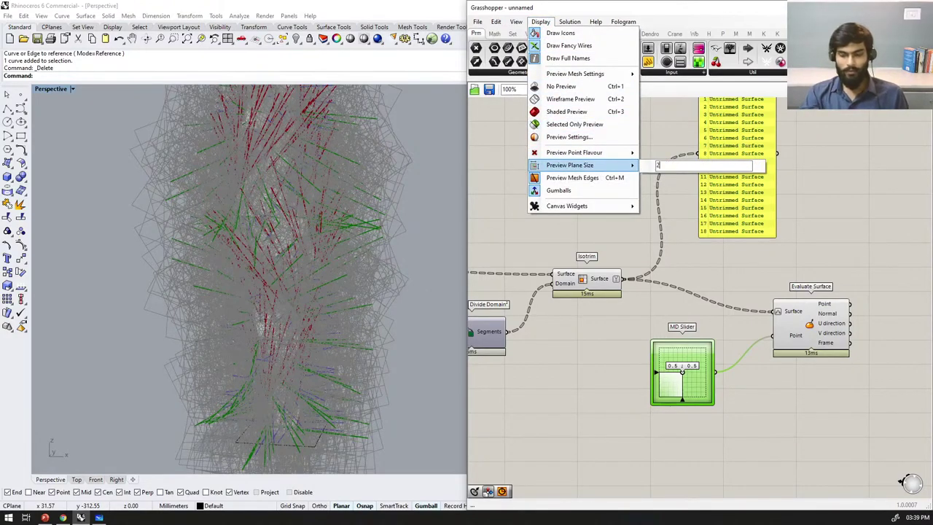
left_click(792, 435)
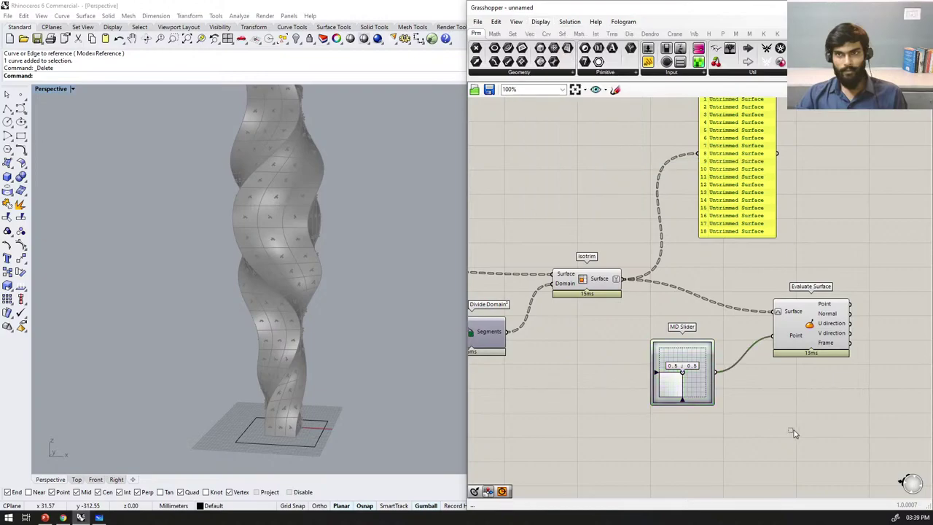
Step: Select Evaluate Surface and examine its evaluated points on the tower's panels up close and around the whole tower
scroll(760, 323, "down", 6)
scroll(792, 328, "up", 4)
left_click(772, 332)
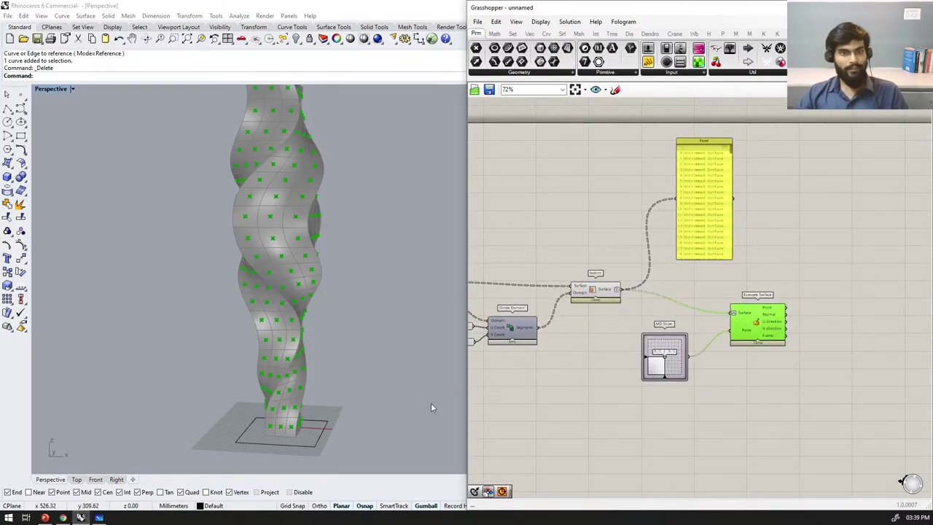
scroll(246, 449, "up", 5)
scroll(361, 401, "up", 2)
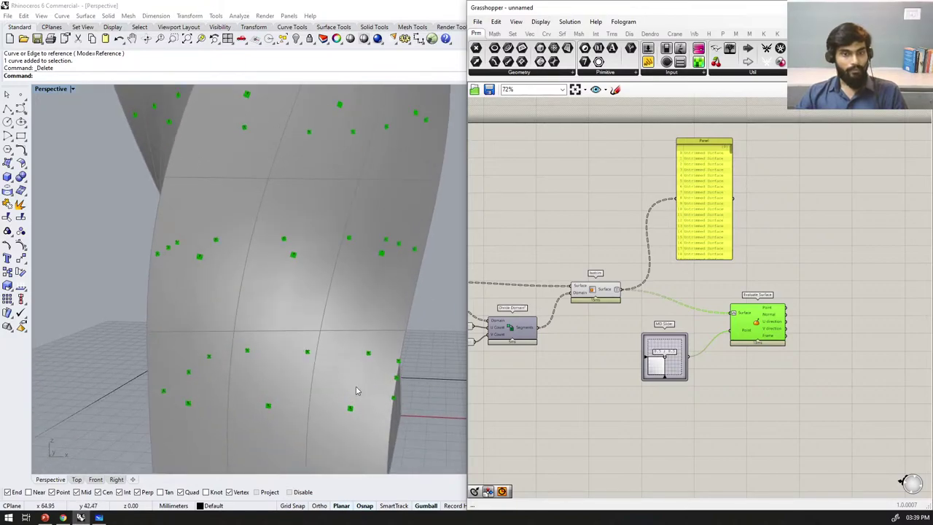
scroll(346, 396, "down", 6)
right_click_drag(325, 314, 367, 398)
right_click_drag(339, 226, 304, 332)
scroll(306, 343, "up", 3)
scroll(314, 350, "up", 6)
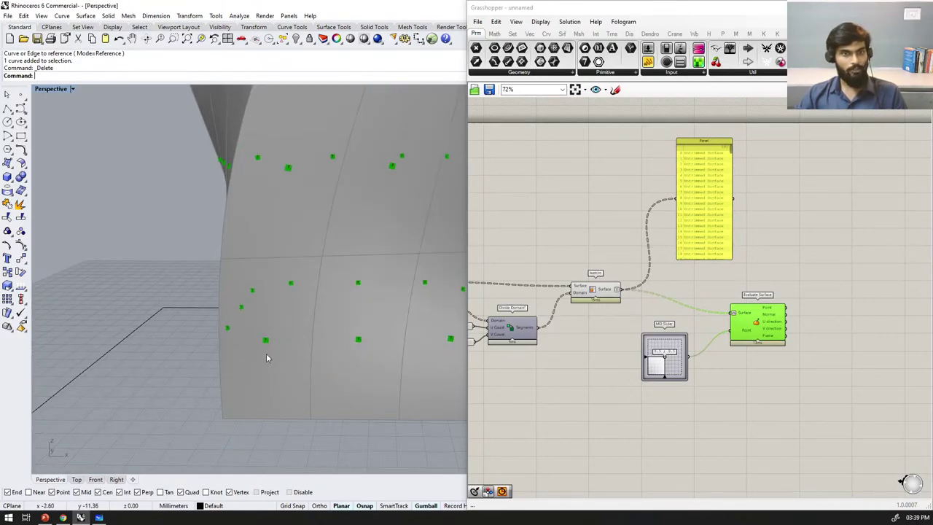
scroll(267, 357, "down", 8)
right_click_drag(267, 357, 345, 409)
scroll(353, 355, "down", 6)
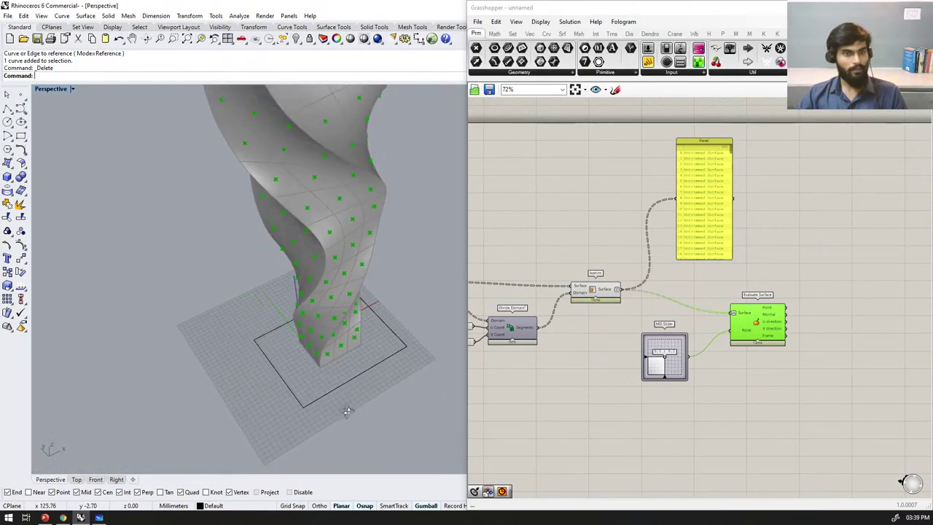
left_click(71, 90)
left_click(67, 126)
scroll(352, 299, "down", 5)
mouse_move(353, 300)
right_mouse_down()
mouse_move(331, 191)
mouse_move(304, 319)
right_mouse_up()
scroll(729, 292, "up", 4)
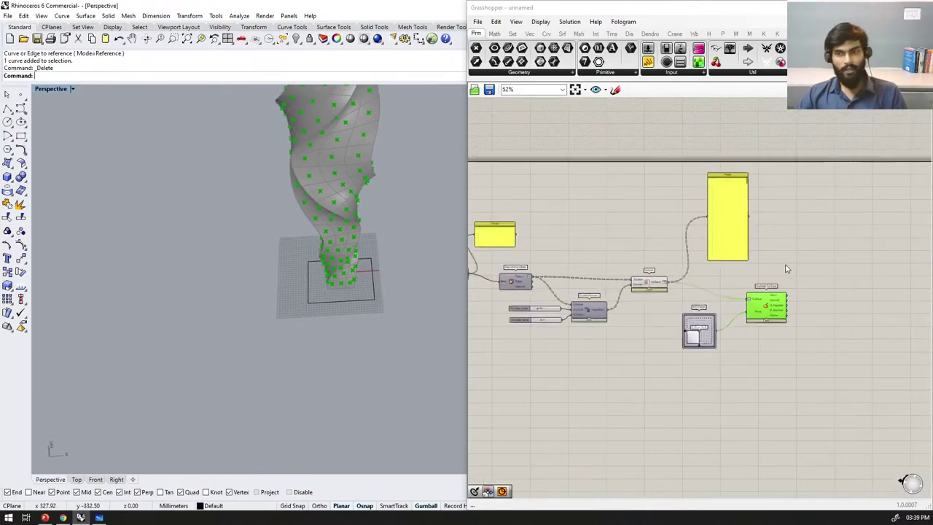
scroll(690, 315, "down", 5)
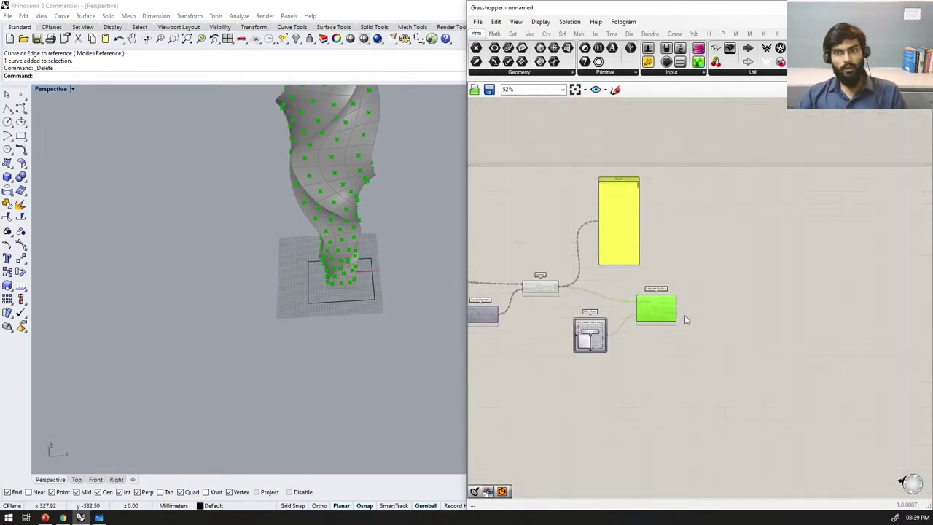
scroll(269, 398, "down", 9)
scroll(325, 309, "up", 4)
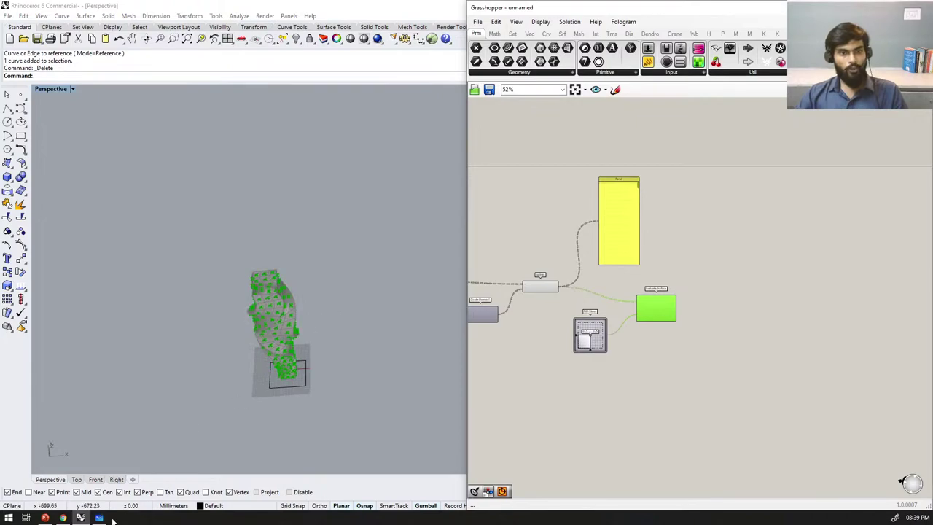
Step: In Rhino's Top view, draw an open interpolated curve that loops a little over one turn around the tower's base
left_click(77, 479)
scroll(292, 343, "down", 5)
right_click_drag(292, 343, 294, 330)
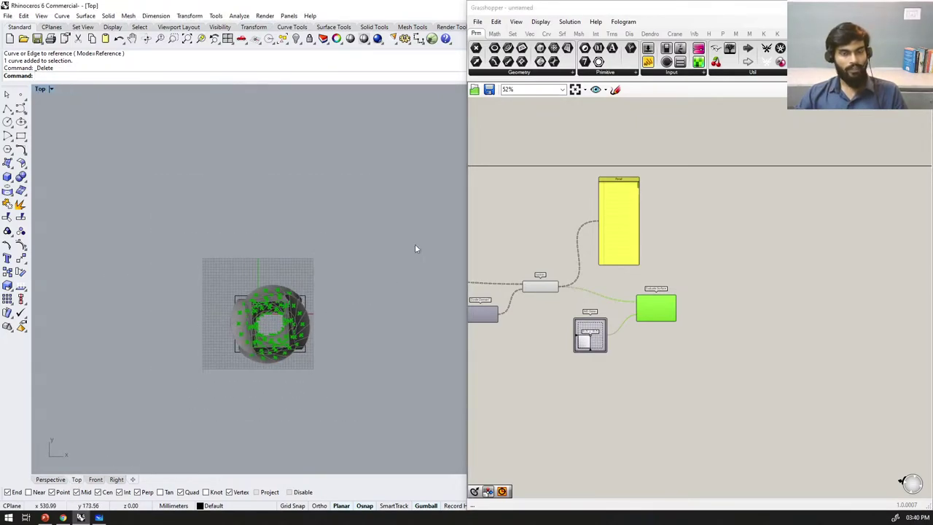
left_click(22, 119)
left_click(45, 118)
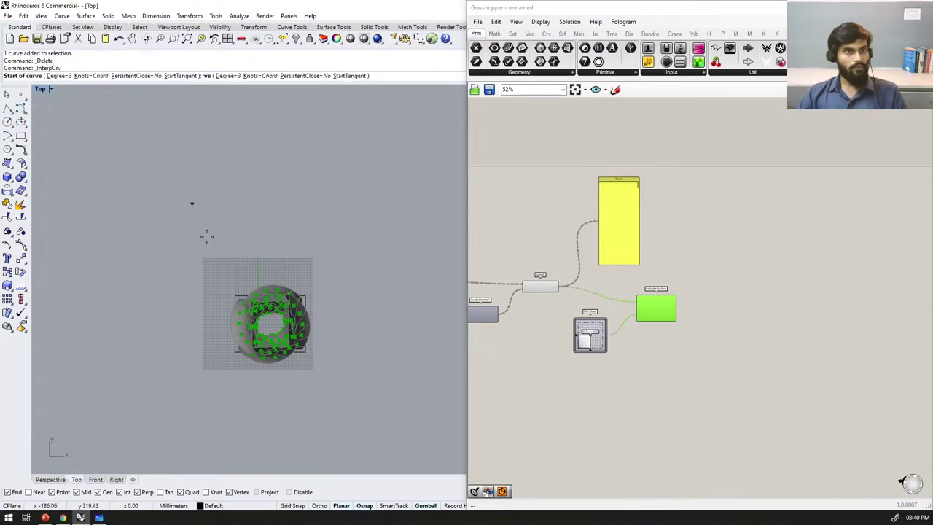
left_click(203, 312)
left_click(223, 255)
left_click(285, 250)
left_click(367, 286)
left_click(369, 355)
left_click(332, 420)
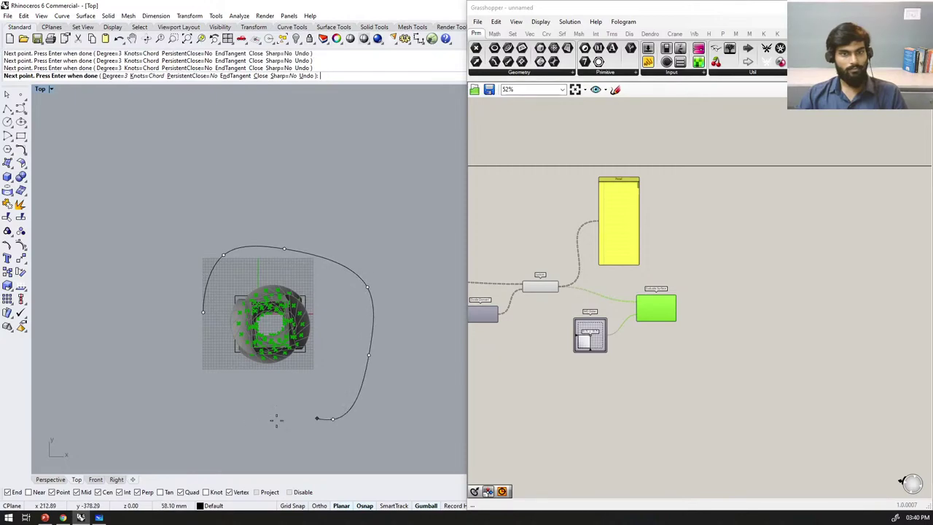
left_click(220, 388)
left_click(197, 348)
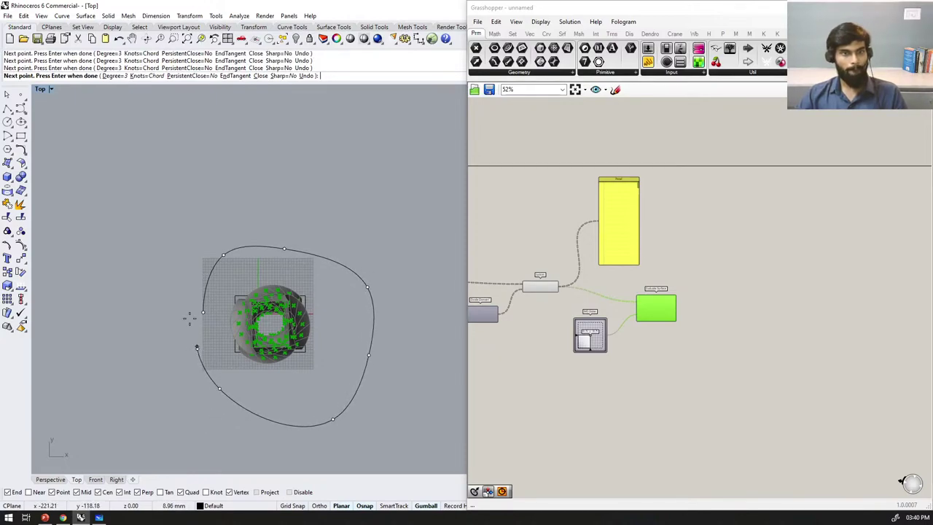
left_click(199, 246)
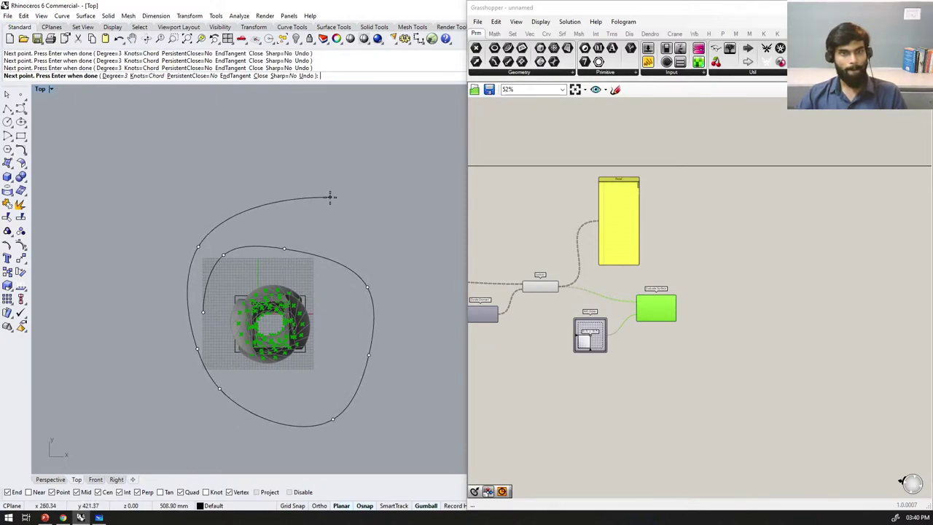
left_click(335, 242)
key("Return")
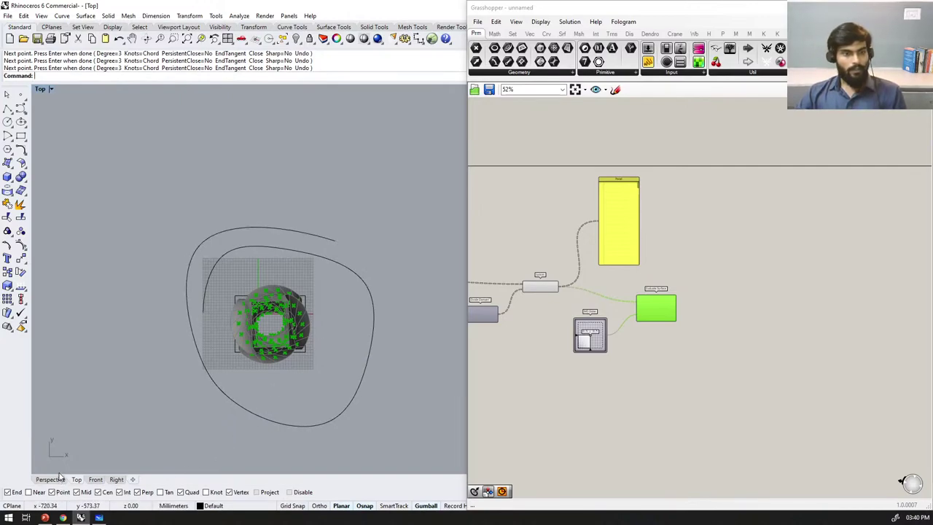
Step: In the Perspective view, raise the two control points at the curve's outer end vertically towards the tower's top
left_click(49, 480)
right_click_drag(204, 425, 288, 292)
scroll(315, 296, "up", 3)
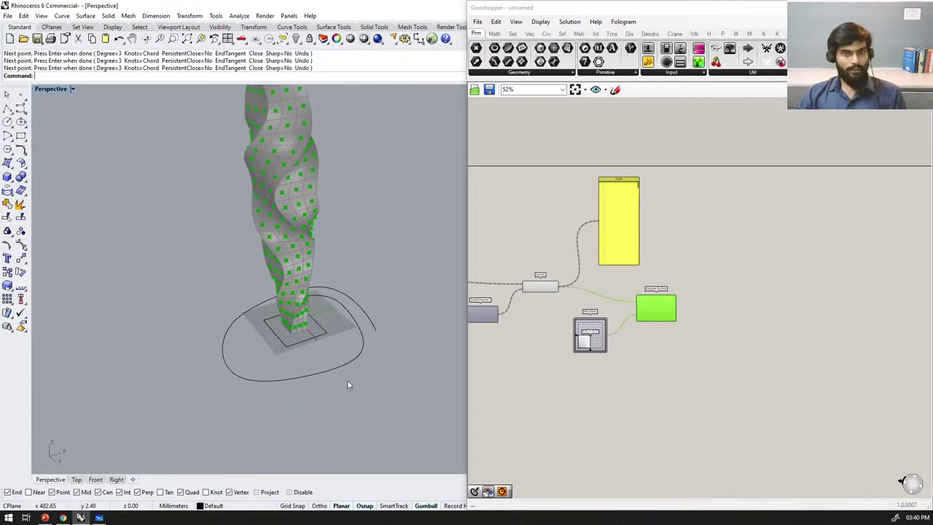
left_click(362, 311)
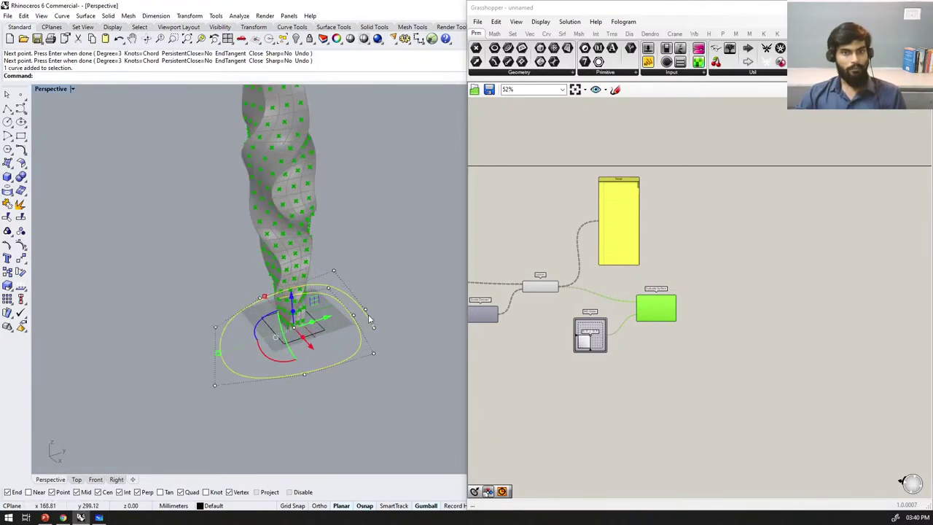
left_click_drag(362, 296, 394, 342)
scroll(373, 309, "down", 5)
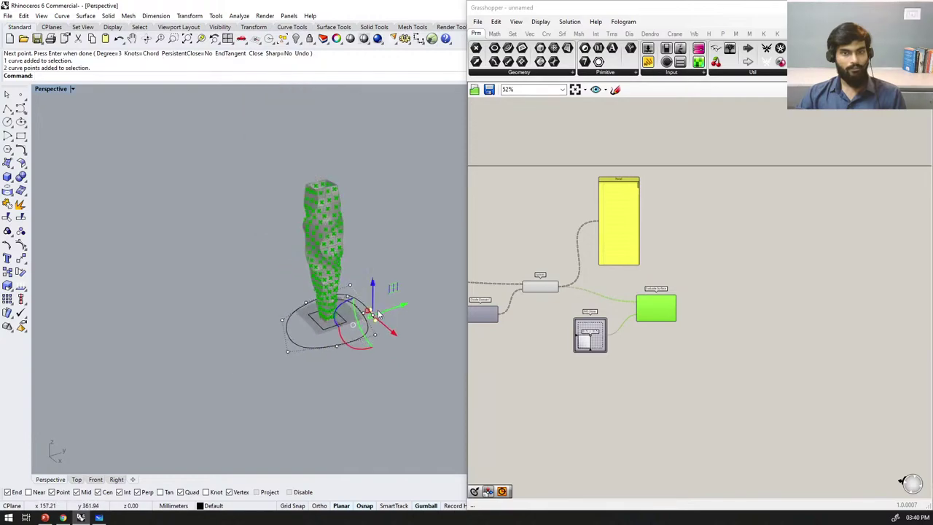
left_click_drag(376, 296, 375, 174)
Step: Raise the next control points along the curve's outer loop so it starts spiralling down from its upper end
scroll(369, 211, "up", 3)
left_click_drag(333, 122, 353, 147)
left_click(364, 171)
scroll(303, 258, "down", 1)
scroll(301, 263, "up", 1)
right_click_drag(273, 319, 292, 301)
left_click_drag(206, 389, 228, 417)
left_click_drag(215, 371, 185, 186)
Step: Raise the following window-selected control points beside the tower to continue the curve's spiral
right_click_drag(325, 301, 239, 319)
scroll(239, 320, "down", 6)
scroll(391, 350, "up", 3)
left_click_drag(391, 350, 428, 381)
left_click_drag(415, 337, 387, 190)
Step: Raise the next two control points one at a time, stepping the curve down around the tower
right_click_drag(387, 189, 182, 319)
left_click(218, 352)
left_click_drag(213, 317, 202, 233)
left_click(188, 392)
left_click_drag(185, 358, 169, 277)
Step: Raise the next control point of the lower loop and refine its height so the curve climbs smoothly from the base
scroll(218, 375, "up", 3)
left_click(247, 401)
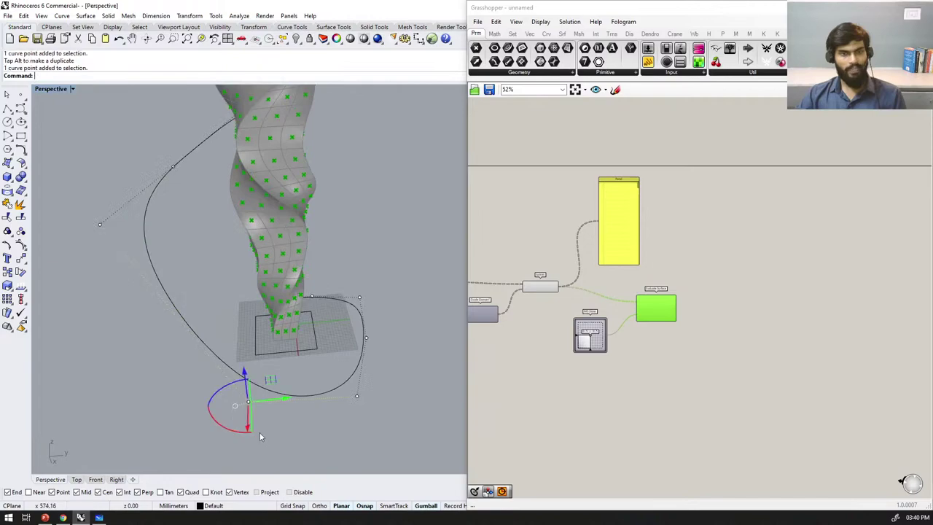
left_click_drag(245, 391, 264, 232)
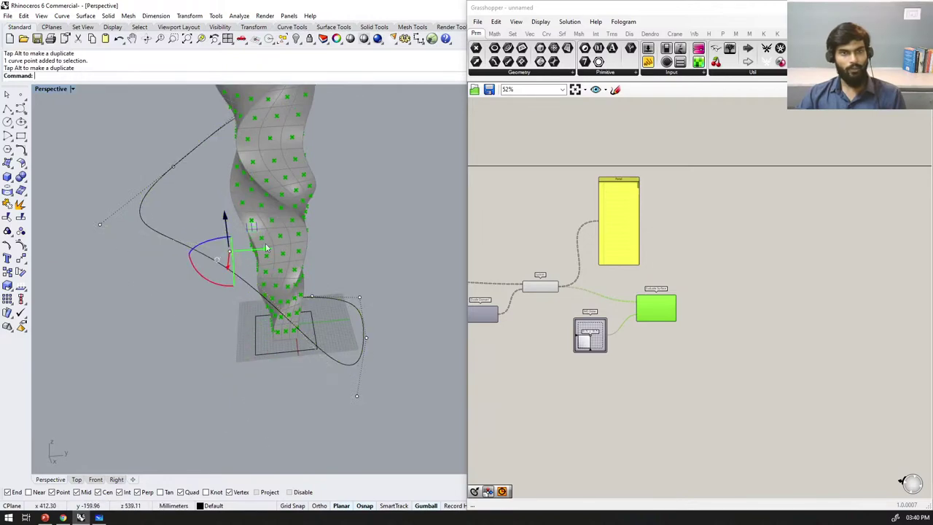
scroll(338, 356, "up", 3)
left_click_drag(321, 407, 433, 474)
scroll(311, 390, "down", 5)
scroll(334, 399, "up", 2)
left_click_drag(339, 386, 338, 270)
right_click_drag(332, 360, 197, 347)
scroll(380, 311, "down", 5)
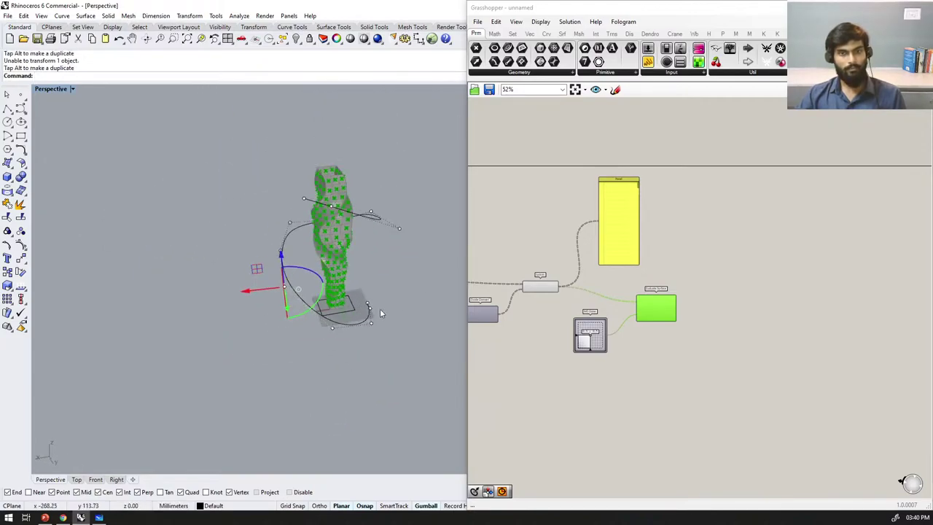
scroll(380, 310, "up", 5)
right_click_drag(303, 374, 275, 299)
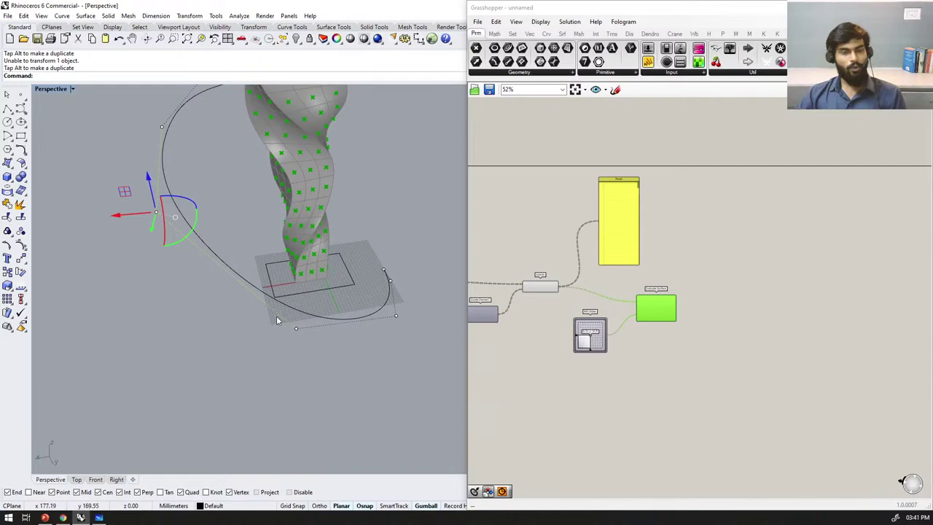
Step: Raise the remaining low control points near the base slightly to complete the spiral, and deselect the curve
left_click(296, 328)
left_click_drag(293, 295, 303, 232)
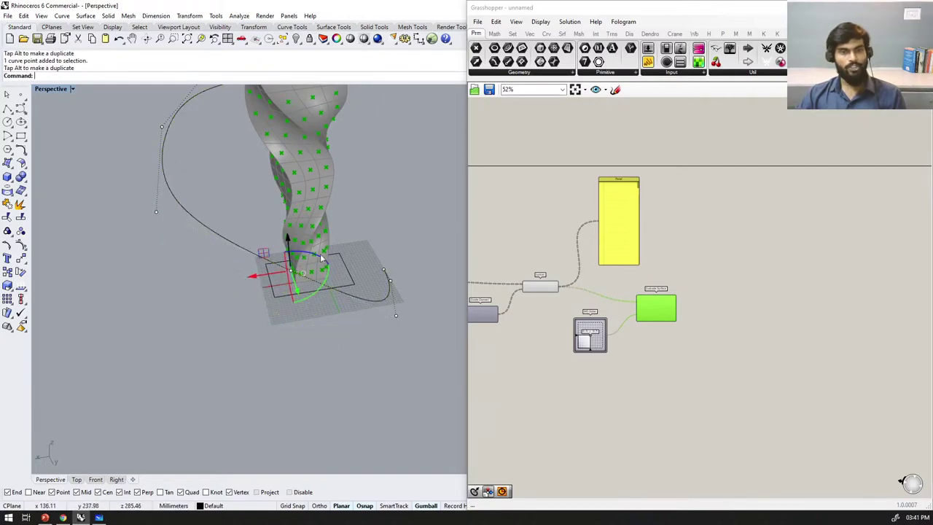
scroll(387, 301, "up", 3)
left_click_drag(354, 281, 401, 352)
left_click_drag(392, 296, 394, 243)
left_click(351, 358)
key("Escape")
right_click_drag(350, 356, 288, 289)
scroll(191, 348, "down", 9)
right_click_drag(366, 193, 370, 334)
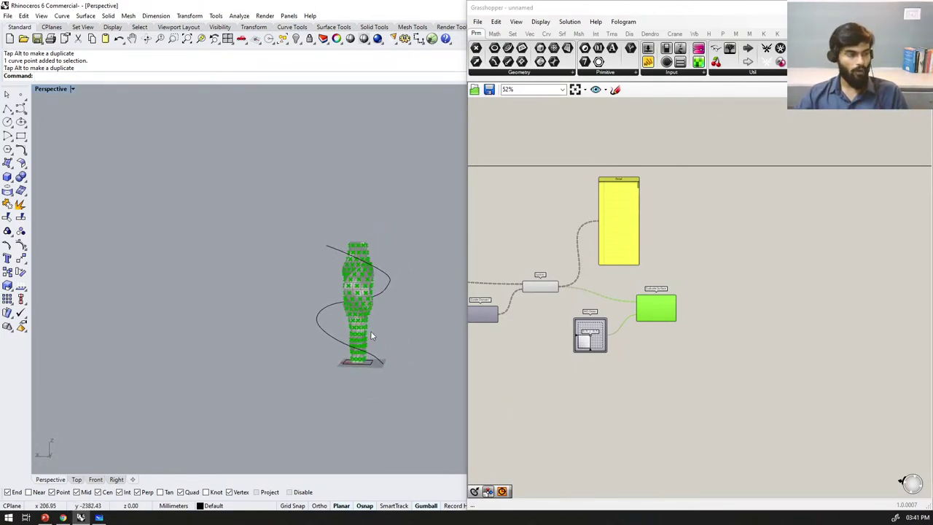
Step: Reselect the spiral curve and fine-tune the height of one control point to smooth its bend
scroll(627, 335, "up", 2)
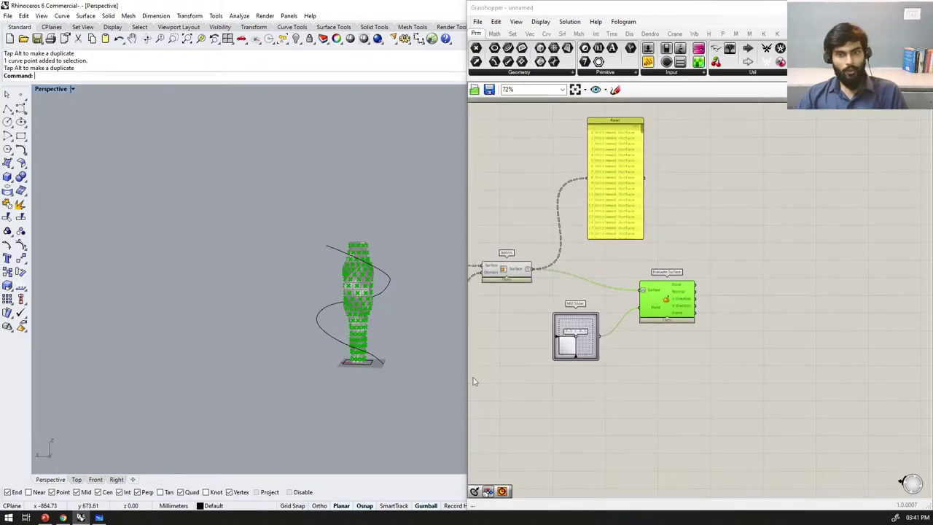
scroll(377, 355, "up", 3)
scroll(379, 357, "up", 5)
left_click(390, 358)
scroll(341, 376, "down", 5)
right_click_drag(343, 377, 218, 410)
scroll(217, 413, "up", 3)
left_click(246, 364)
left_click_drag(249, 351, 251, 338)
left_click(298, 377)
Step: Adjust one more control point vertically to even out the spiral, and finish editing the curve
scroll(302, 380, "down", 9)
scroll(319, 316, "up", 2)
scroll(305, 291, "up", 3)
scroll(308, 296, "up", 2)
left_click(309, 296)
scroll(308, 296, "down", 1)
left_click_drag(329, 285, 323, 328)
left_click_drag(324, 257, 324, 266)
left_click(322, 324)
scroll(322, 325, "down", 8)
right_click_drag(319, 329, 355, 314)
scroll(630, 315, "down", 2)
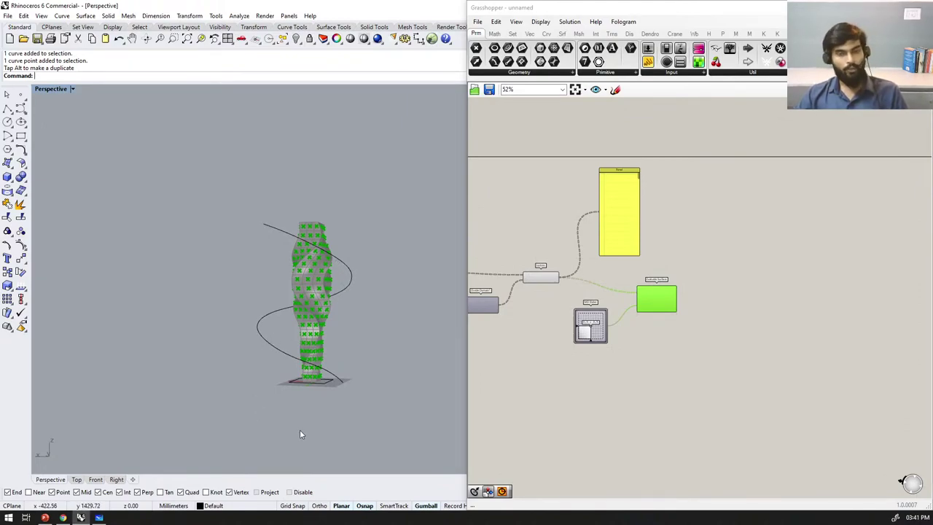
Step: Back in Grasshopper, add a Curve parameter below Evaluate Surface and reference the spiral curve around the tower in it
scroll(664, 354, "up", 3)
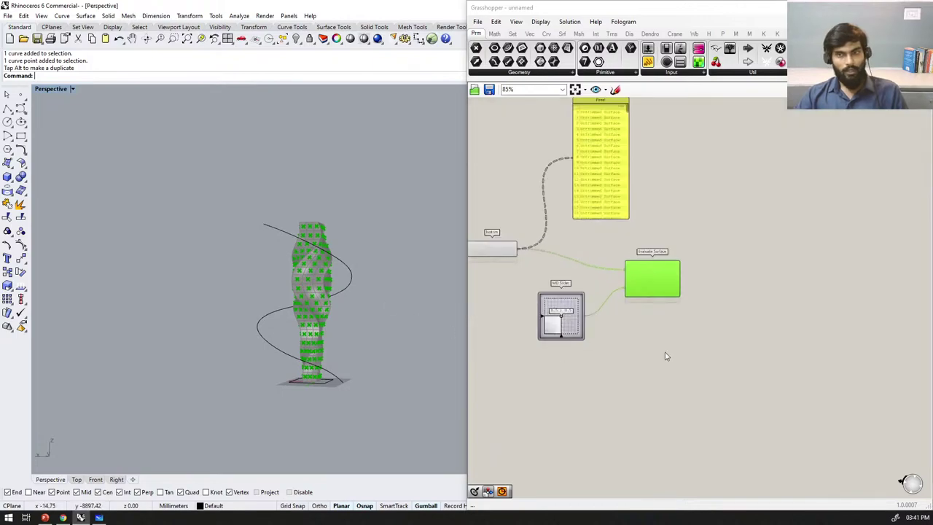
double_click(673, 405)
type("curve")
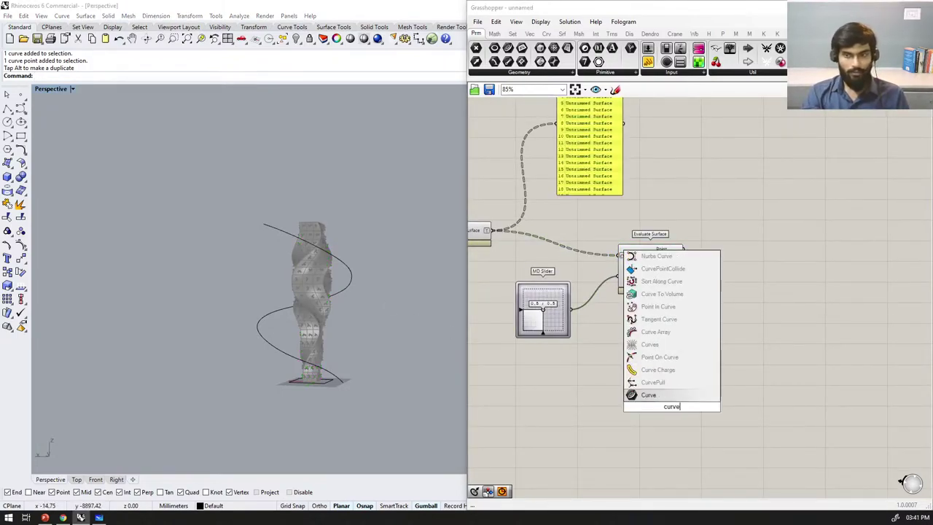
key("Return")
right_click(673, 407)
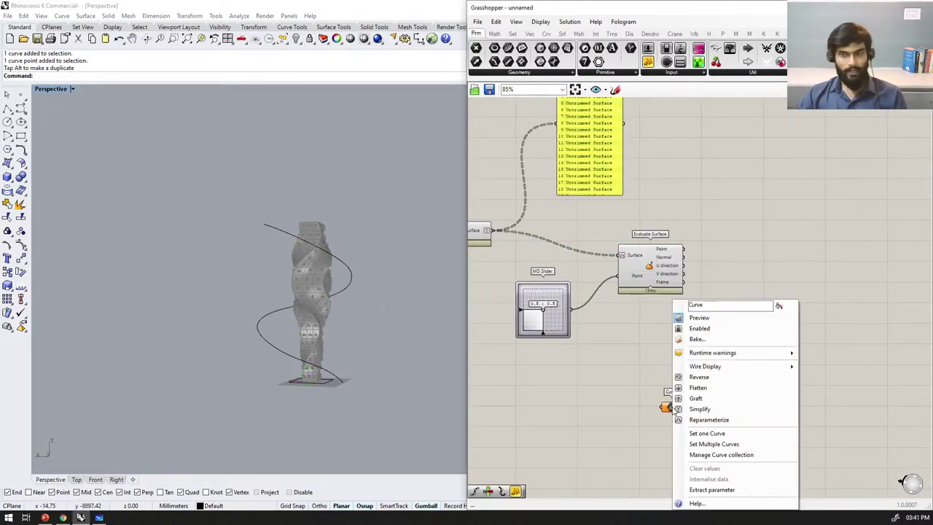
left_click(706, 433)
left_click(349, 284)
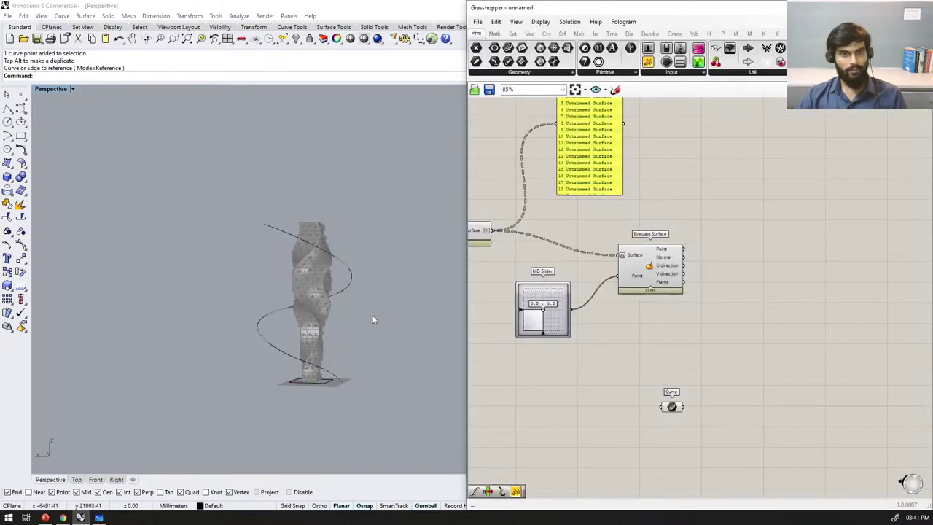
mouse_move(679, 412)
left_mouse_down()
mouse_move(667, 410)
mouse_move(681, 415)
left_mouse_up()
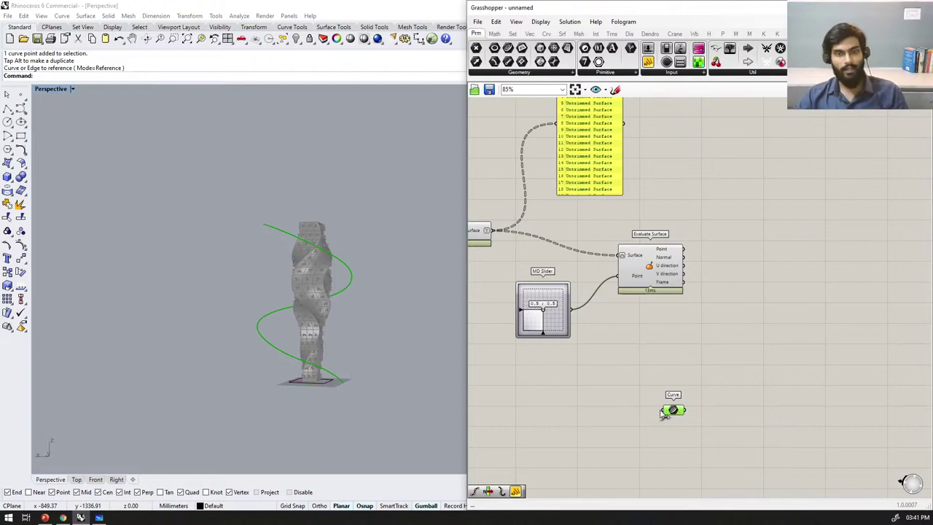
Step: Add a Point On Curve component at 0.500 beside the Curve parameter and connect the curve to it
scroll(685, 414, "down", 1)
right_click_drag(816, 389, 695, 404)
scroll(634, 434, "up", 4)
double_click(644, 431)
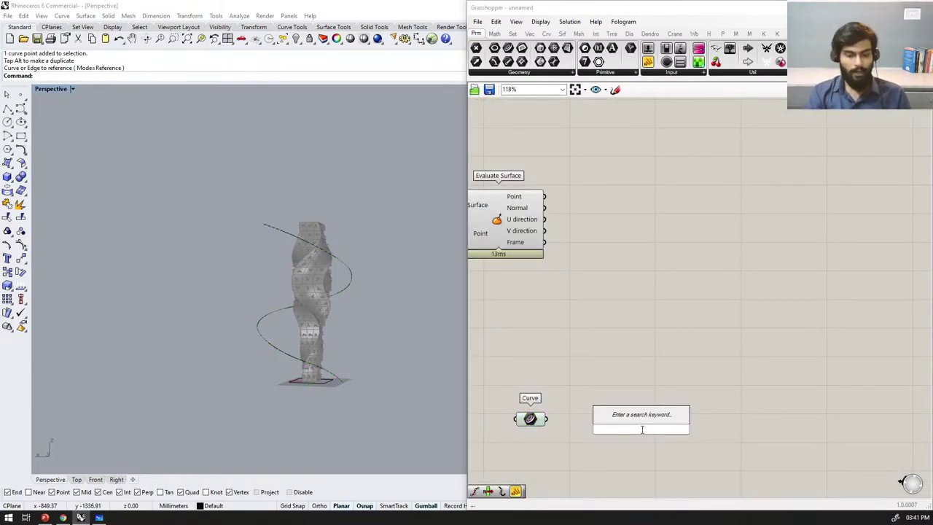
type("point on curve")
key("Return")
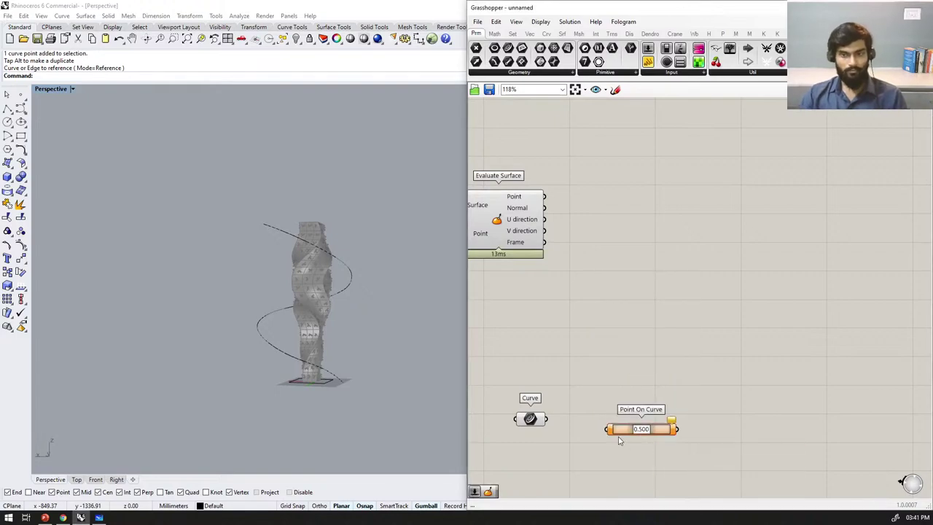
left_click_drag(594, 428, 609, 430)
scroll(640, 433, "up", 2)
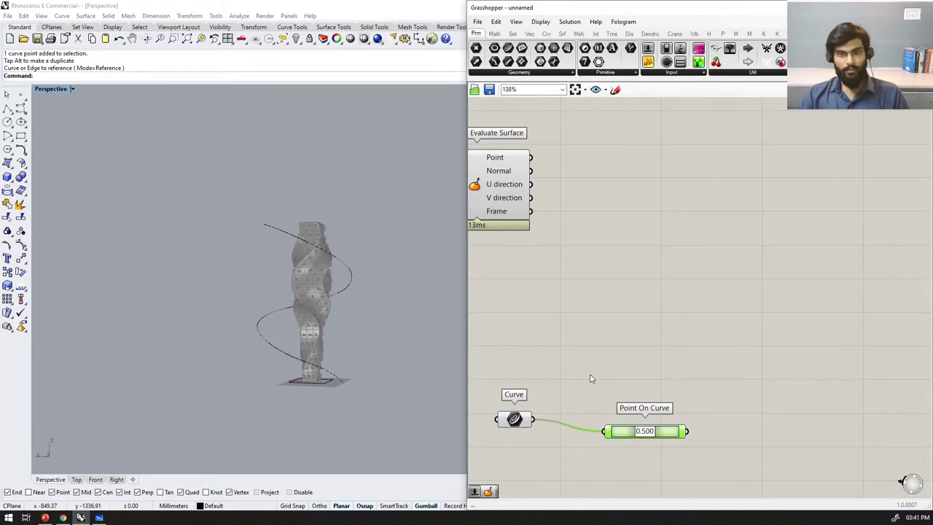
right_click_drag(645, 410, 618, 380)
right_click_drag(341, 364, 279, 408)
scroll(642, 408, "up", 2)
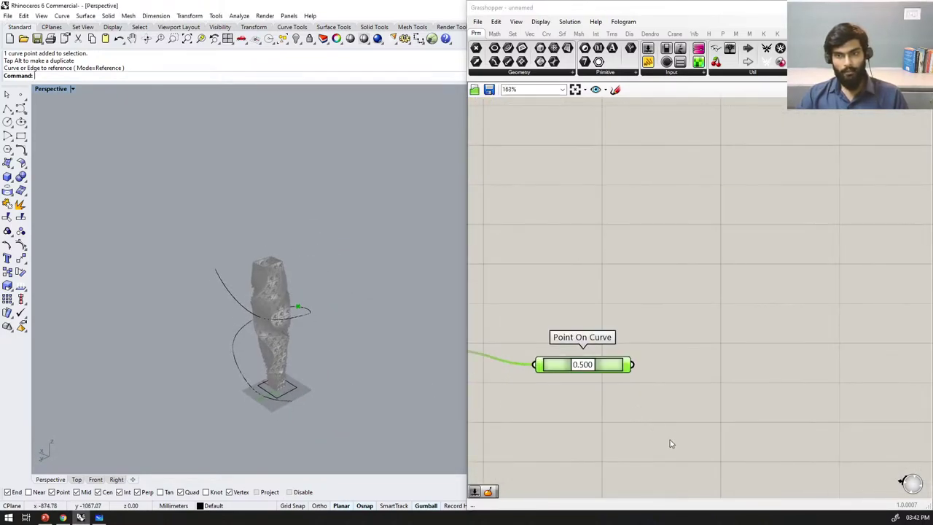
Step: Add a Sphere component and connect the Point On Curve output to its Base input
double_click(672, 429)
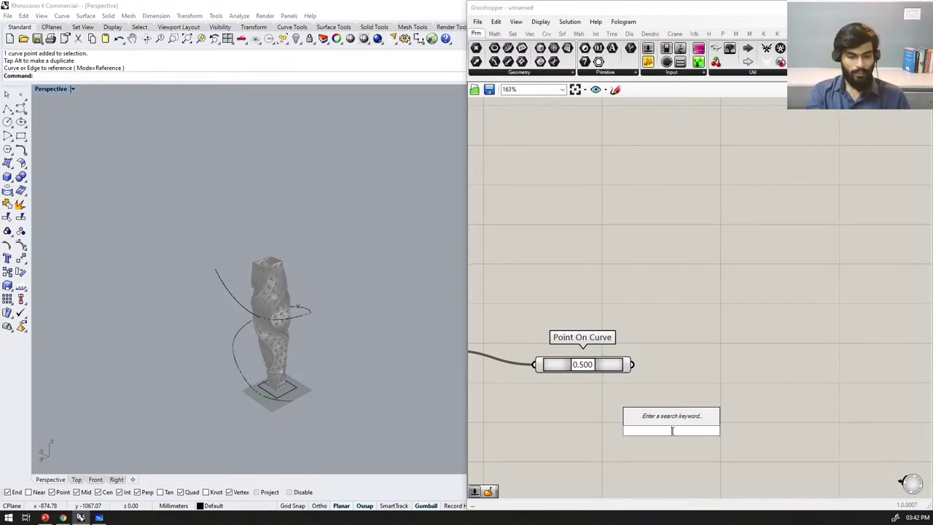
type("mesh")
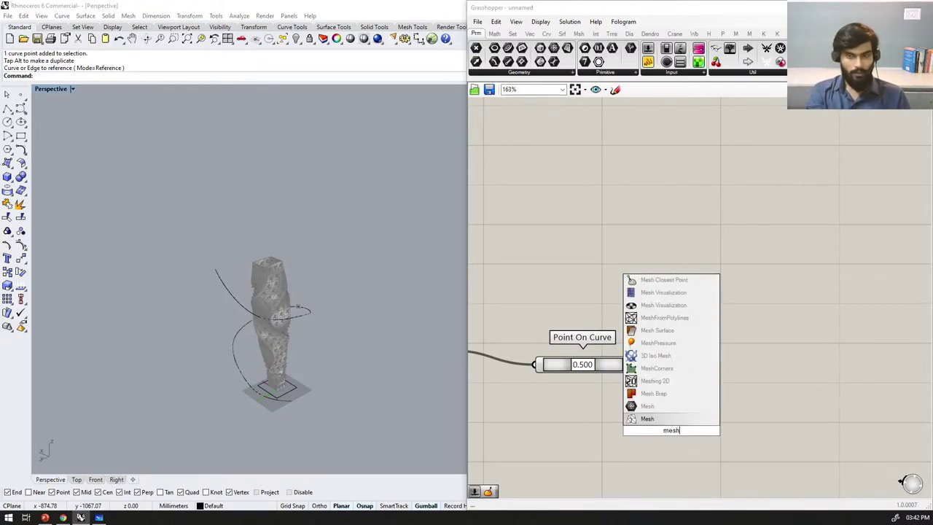
key("BackSpace")
key("BackSpace")
key("BackSpace")
type("sphere")
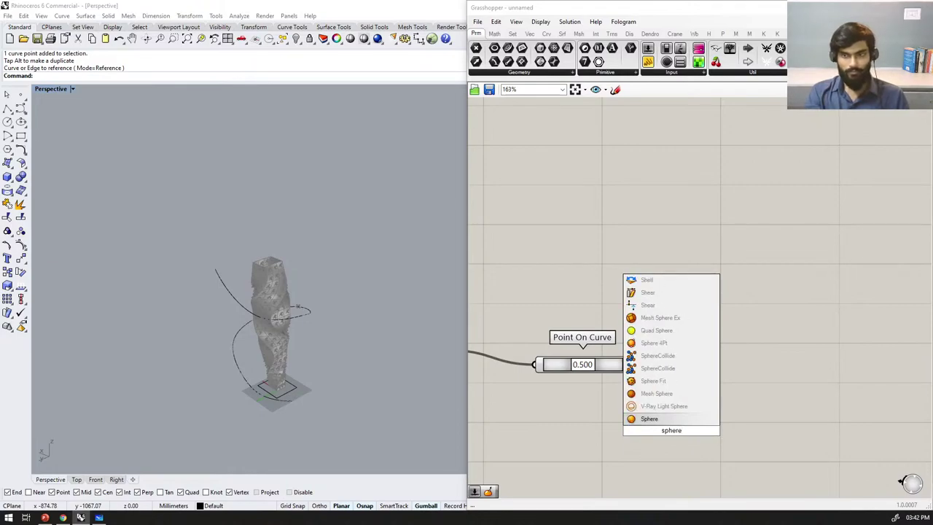
key("Return")
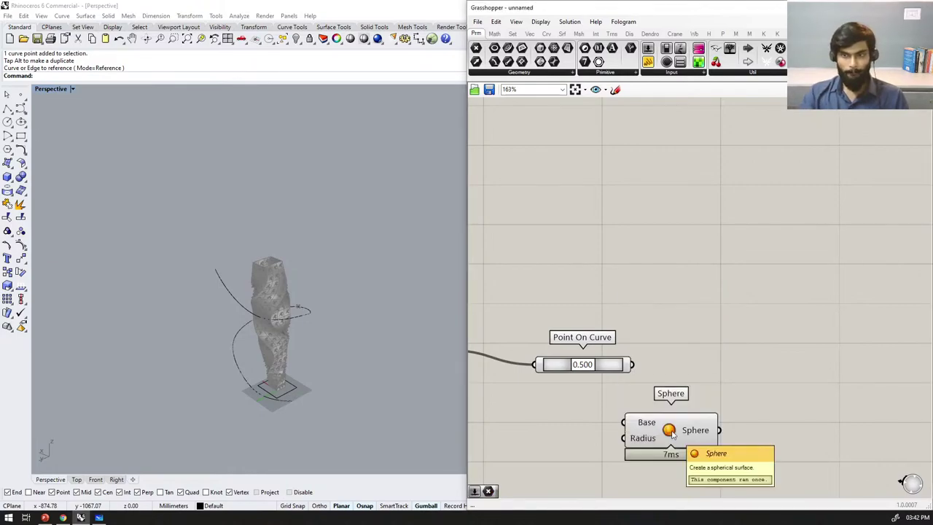
left_click_drag(632, 365, 712, 425)
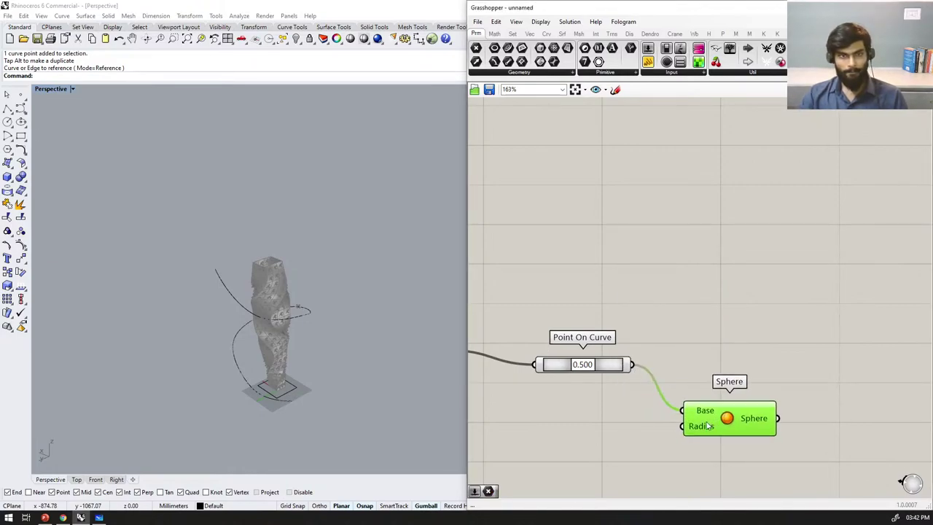
Step: Try a number slider at 10 as the sphere's Radius, and remove it
scroll(681, 421, "up", 2)
double_click(562, 456)
type("10")
key("Return")
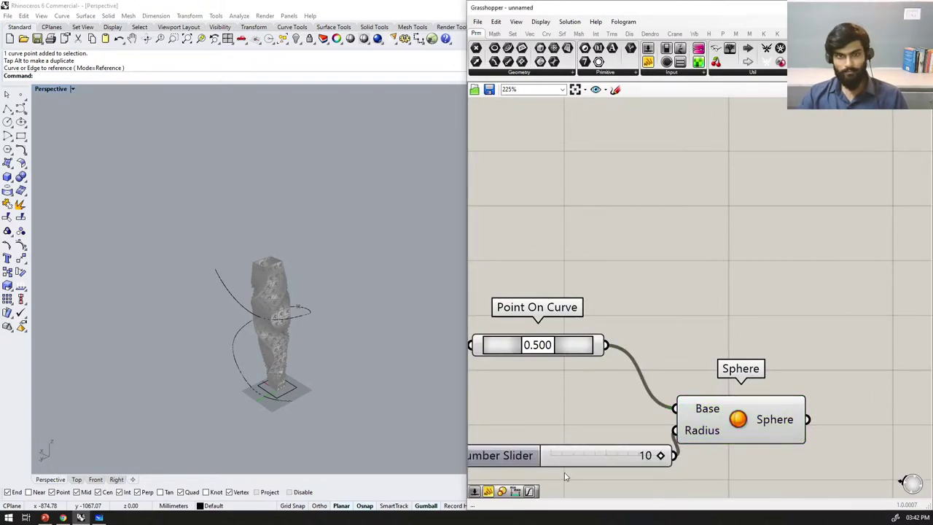
left_click_drag(559, 463, 519, 454)
scroll(323, 296, "up", 4)
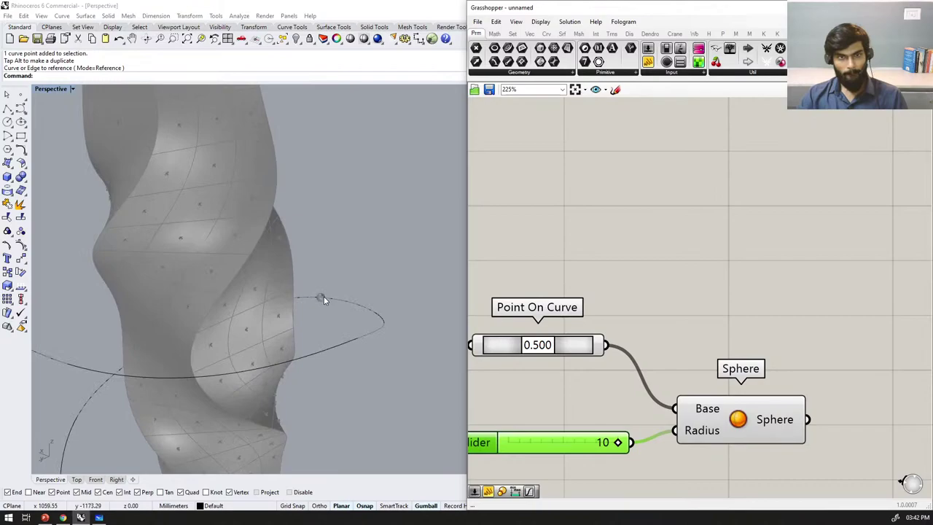
scroll(580, 430, "up", 1)
key("Delete")
Step: Add a new number slider from 20, connect it to the sphere's Radius input and set it to 34
double_click(566, 429)
type("20")
key("Return")
left_click_drag(645, 432, 694, 430)
left_click_drag(547, 434, 567, 433)
scroll(278, 383, "down", 6)
scroll(284, 336, "up", 3)
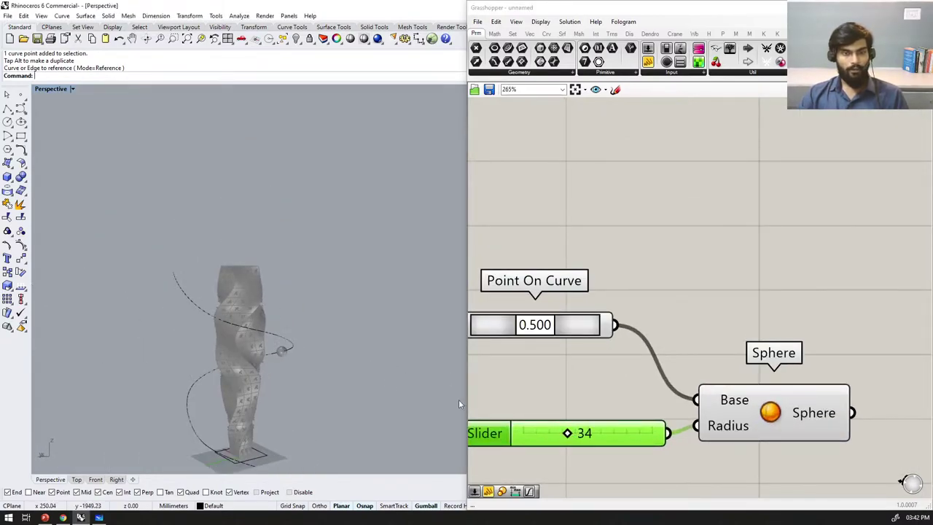
scroll(574, 377, "down", 2)
scroll(696, 369, "down", 1)
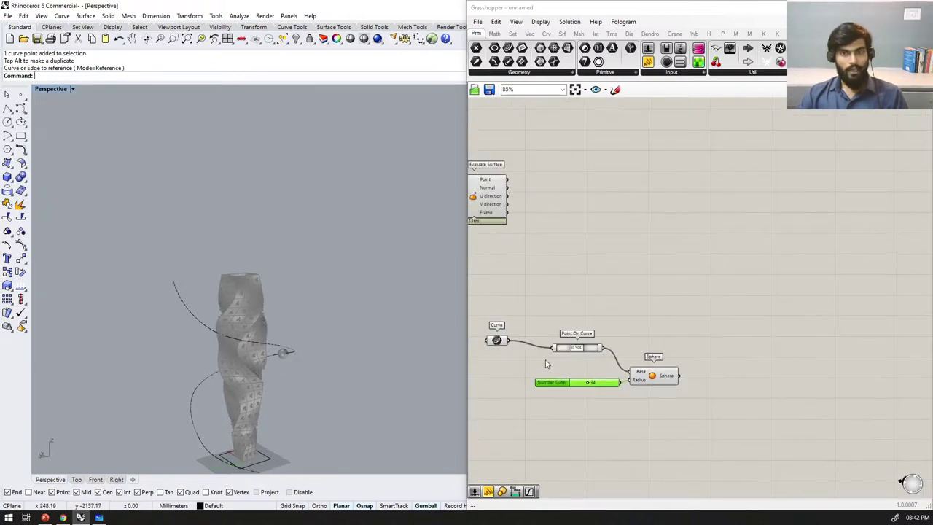
Step: Move the attractor point along the spiral curve by setting Point On Curve to 0.572
mouse_move(595, 350)
left_mouse_down()
mouse_move(565, 350)
mouse_move(632, 348)
mouse_move(563, 346)
mouse_move(570, 343)
mouse_move(628, 345)
mouse_move(549, 353)
mouse_move(617, 350)
mouse_move(622, 363)
mouse_move(560, 364)
mouse_move(624, 357)
mouse_move(567, 346)
mouse_move(617, 346)
mouse_move(596, 337)
left_mouse_up()
scroll(644, 365, "up", 1)
scroll(716, 458, "down", 3)
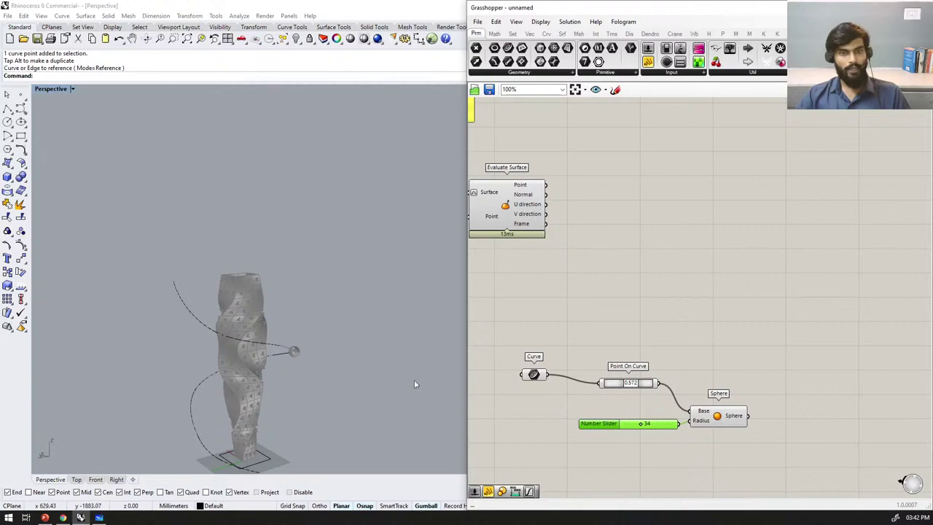
scroll(316, 363, "up", 2)
scroll(318, 365, "down", 4)
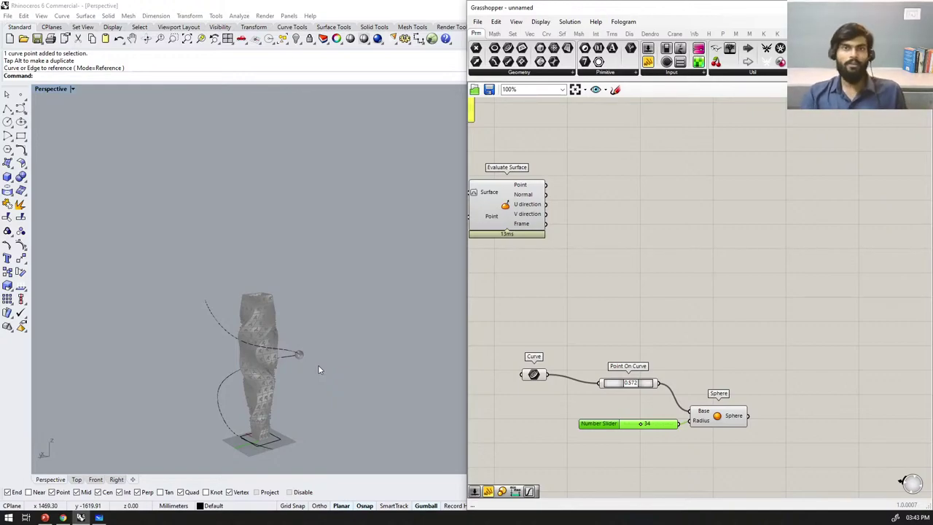
Step: Select the Evaluate Surface component and examine its evaluated points on the tower's panels, from the base up to the whole tower
scroll(667, 287, "down", 6)
scroll(629, 300, "up", 4)
left_click_drag(581, 252, 622, 250)
scroll(631, 297, "down", 3)
scroll(665, 344, "up", 6)
scroll(649, 355, "down", 5)
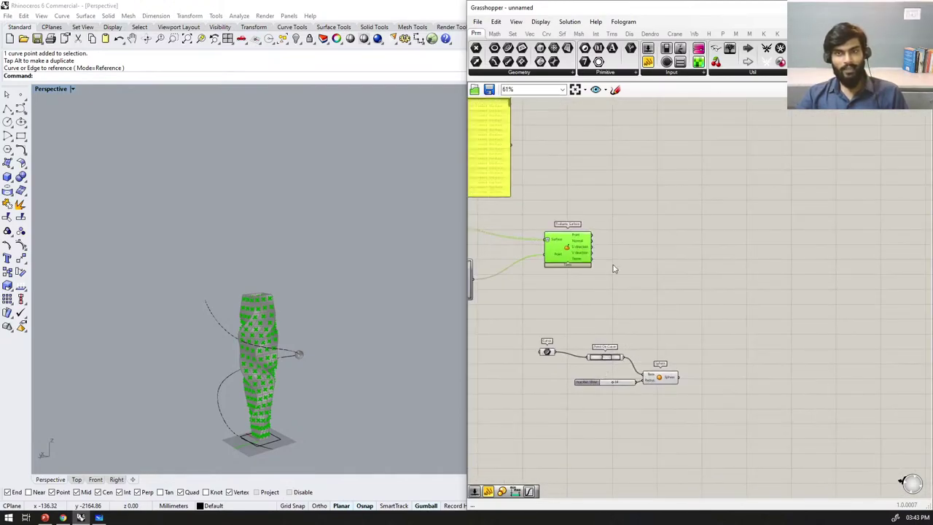
scroll(600, 252, "up", 4)
left_click_drag(528, 269, 540, 272)
scroll(277, 401, "up", 8)
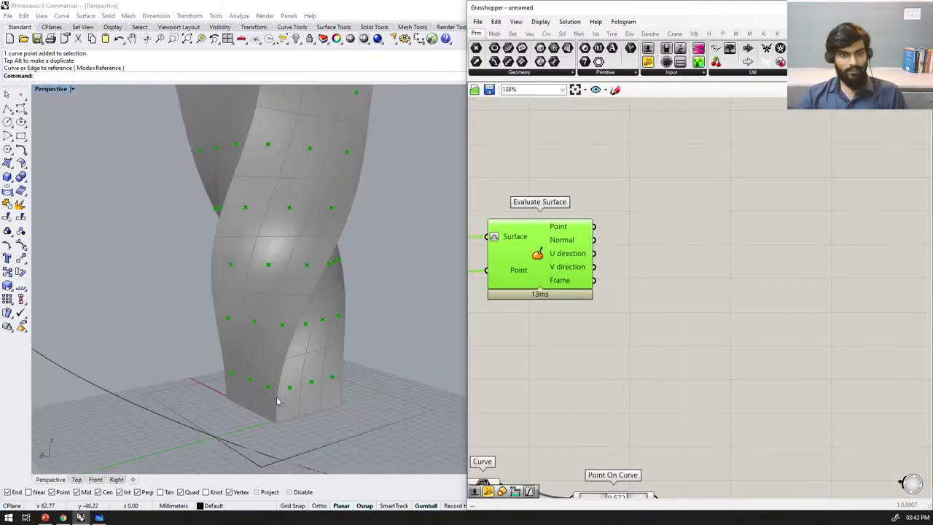
scroll(290, 387, "down", 8)
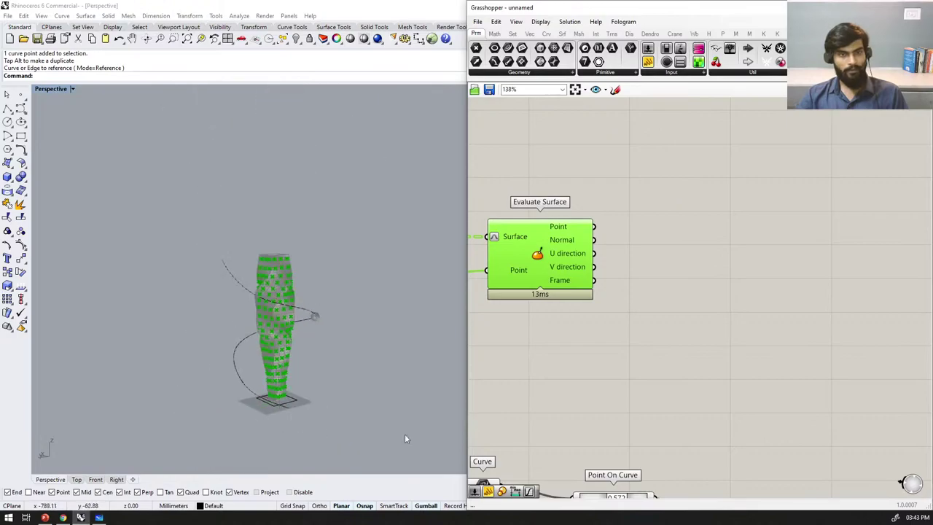
scroll(617, 394, "down", 5)
scroll(628, 410, "up", 4)
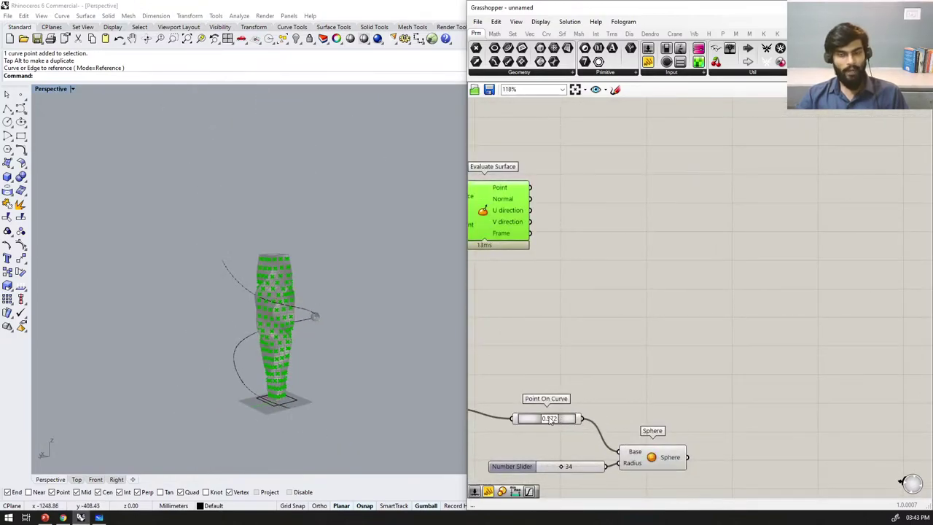
Step: Set Point On Curve to 0.730 and shift the Evaluate Surface component so that it sits above the Point On Curve and Sphere components
left_click_drag(546, 420, 555, 419)
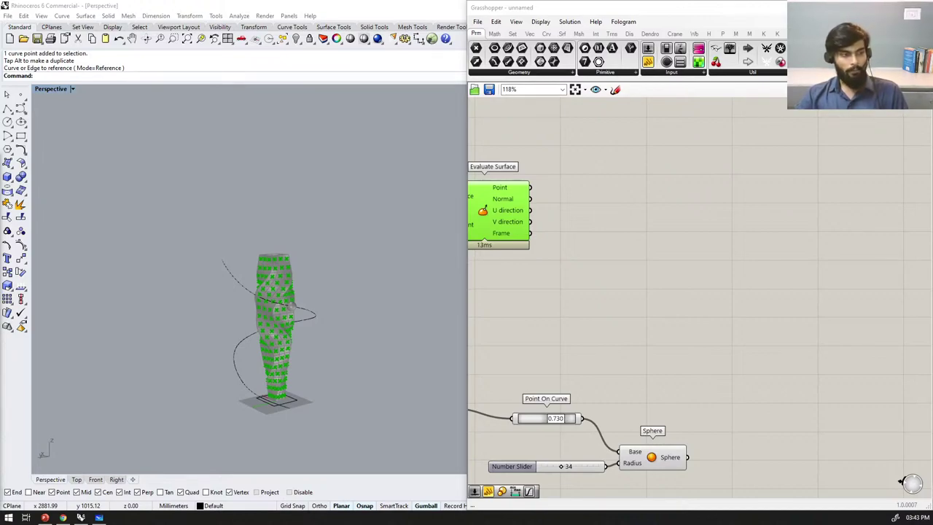
scroll(674, 274, "down", 3)
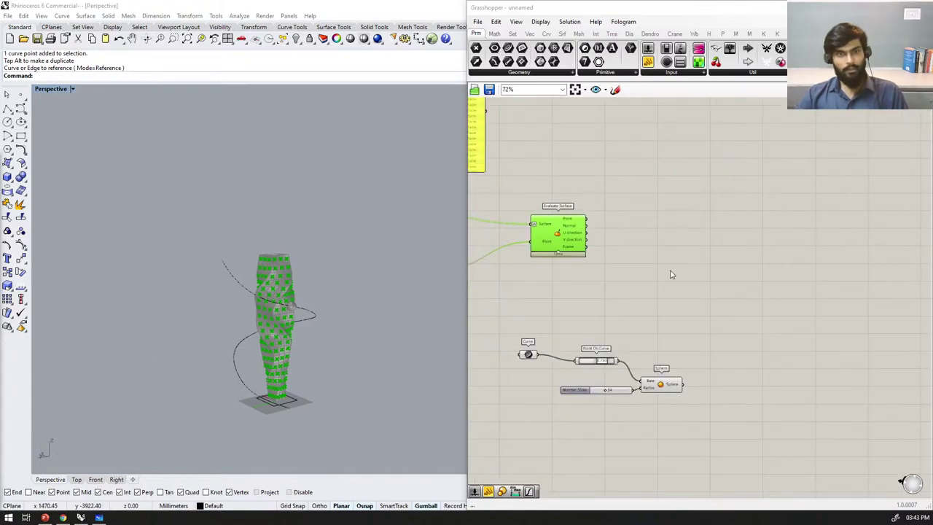
left_click_drag(567, 246, 642, 258)
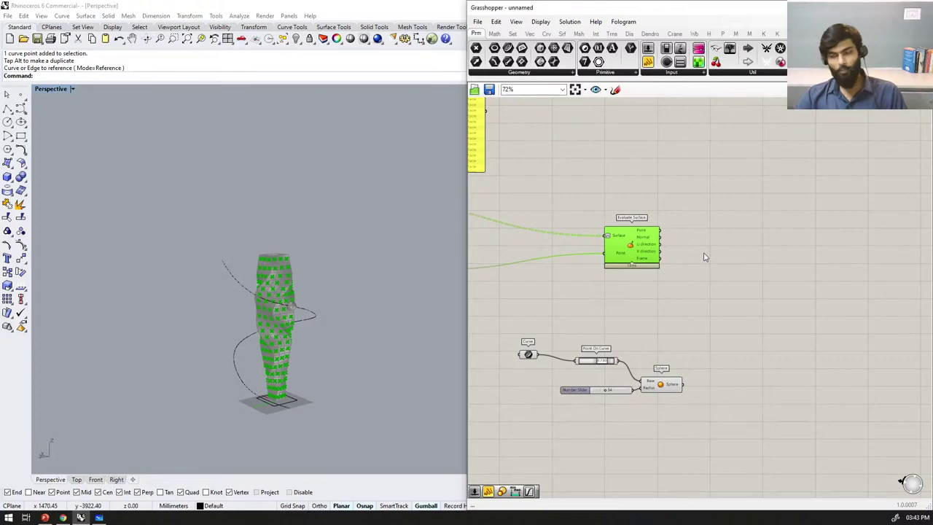
scroll(732, 261, "up", 2)
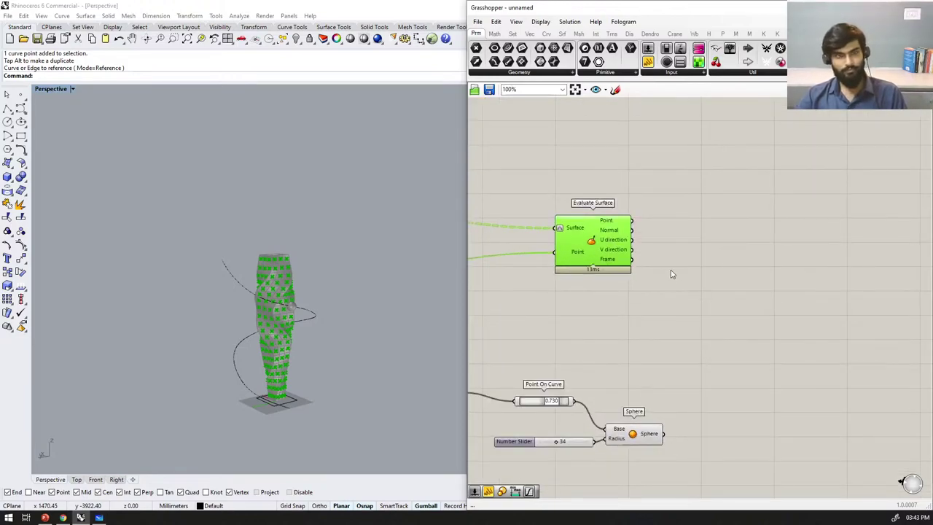
Step: Add a Closest Point component in the empty canvas area beyond Evaluate Surface
double_click(760, 291)
type("slosest point")
key("BackSpace")
key("BackSpace")
key("BackSpace")
key("BackSpace")
key("BackSpace")
key("BackSpace")
key("BackSpace")
key("BackSpace")
key("BackSpace")
key("BackSpace")
key("BackSpace")
key("BackSpace")
key("BackSpace")
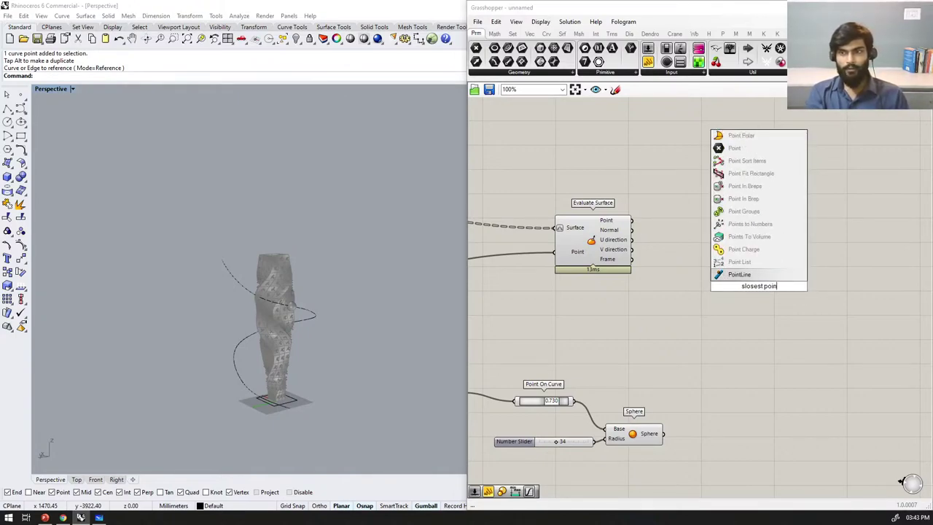
type("cl")
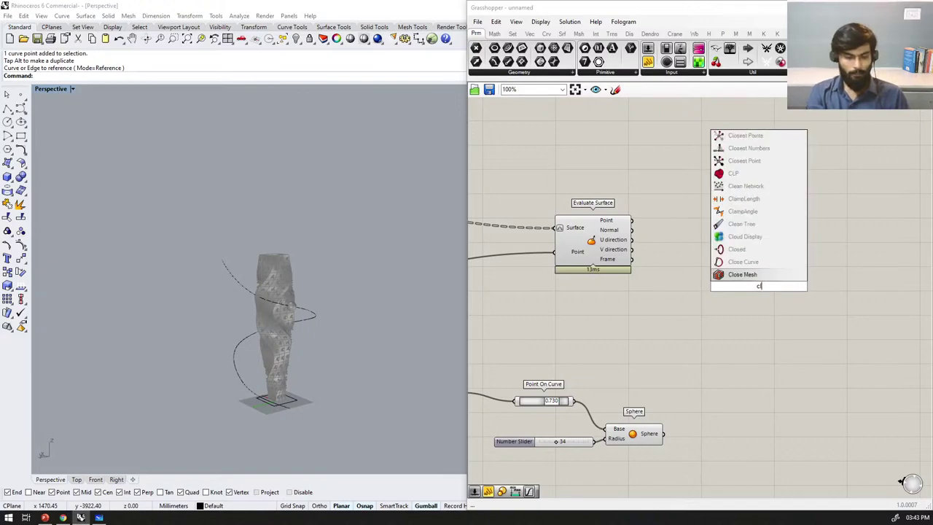
type("osest point")
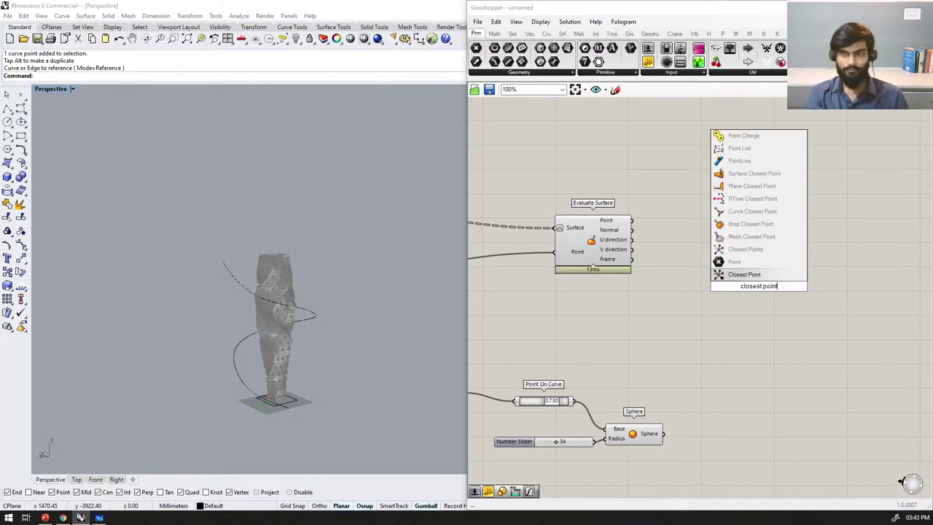
key("Return")
left_click(760, 290)
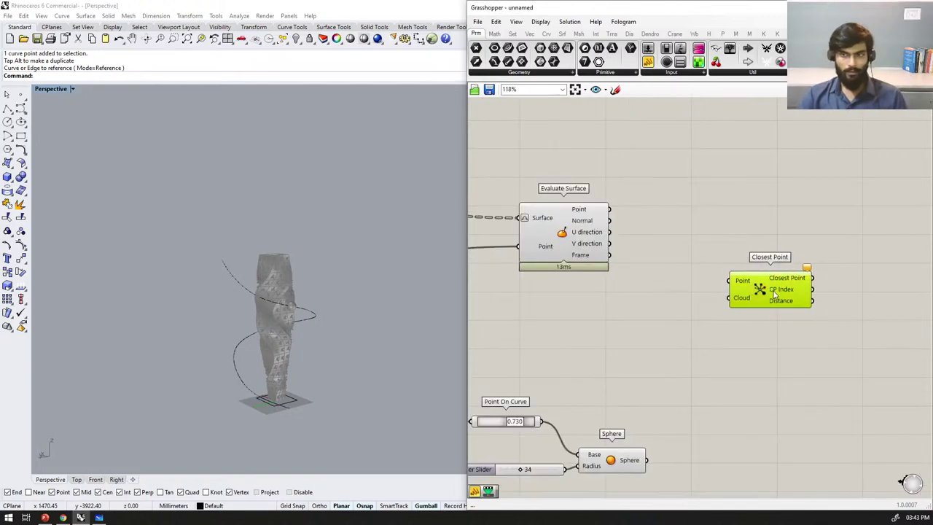
Step: Connect the Point output of Evaluate Surface to the Point input of Closest Point
scroll(644, 280, "down", 3)
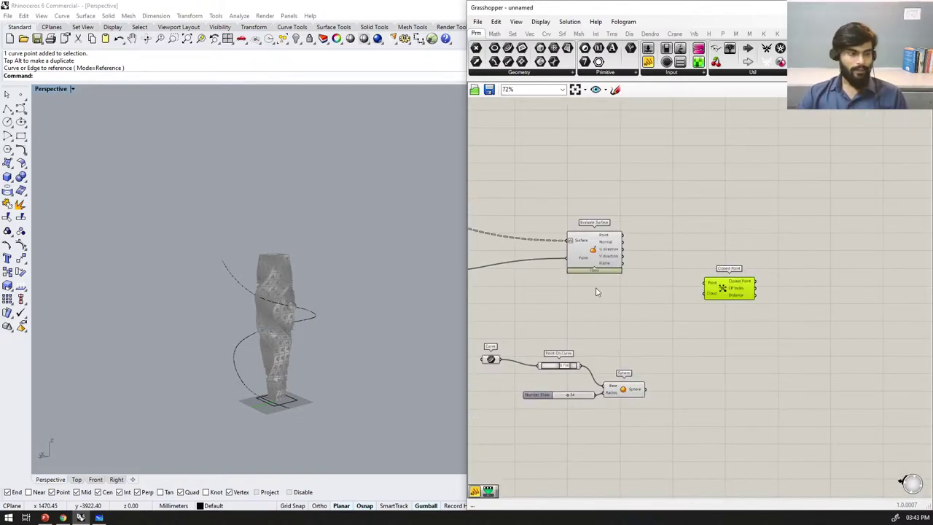
scroll(625, 240, "up", 3)
left_click_drag(729, 318, 761, 310)
Step: Try the Sphere output as the Cloud input of Closest Point
scroll(691, 268, "down", 5)
scroll(670, 346, "up", 5)
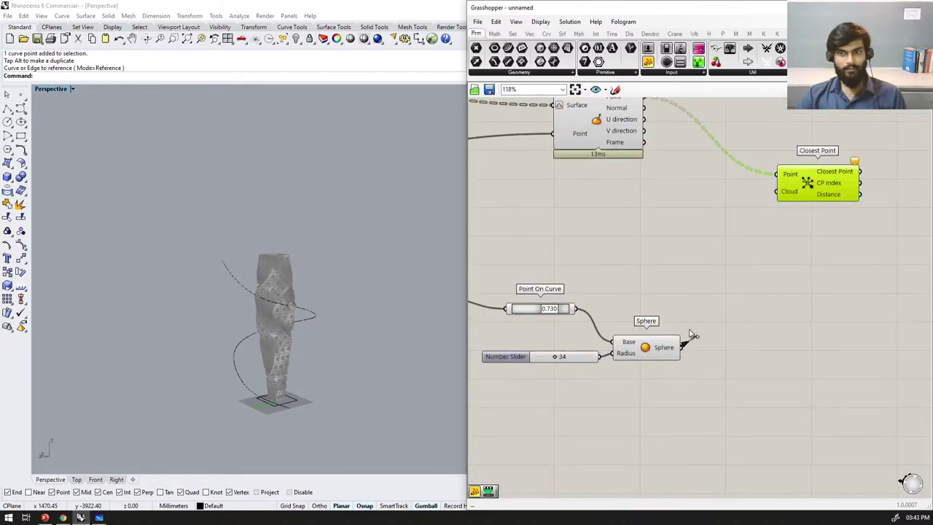
left_click_drag(709, 267, 774, 193)
scroll(711, 218, "down", 2)
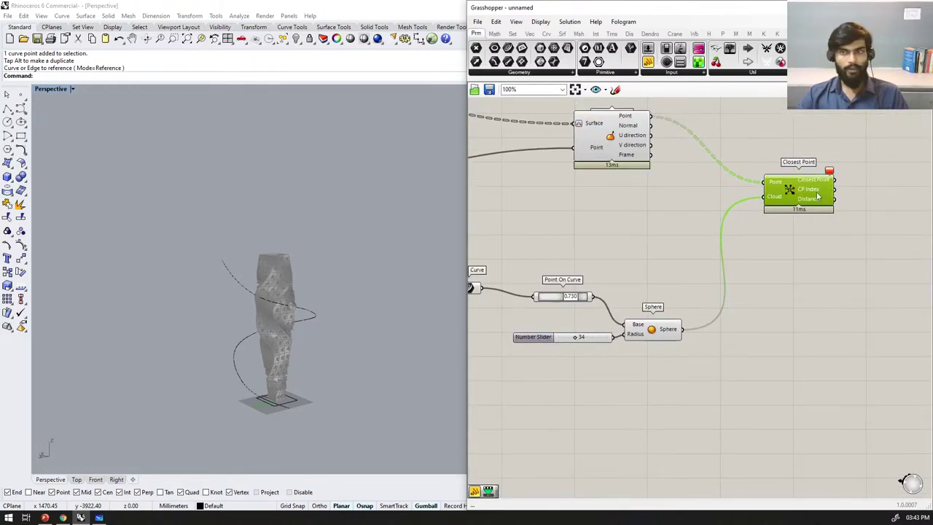
Step: Replace the sphere in the Cloud input of Closest Point with the Point On Curve output
scroll(748, 221, "down", 2)
scroll(748, 221, "up", 2)
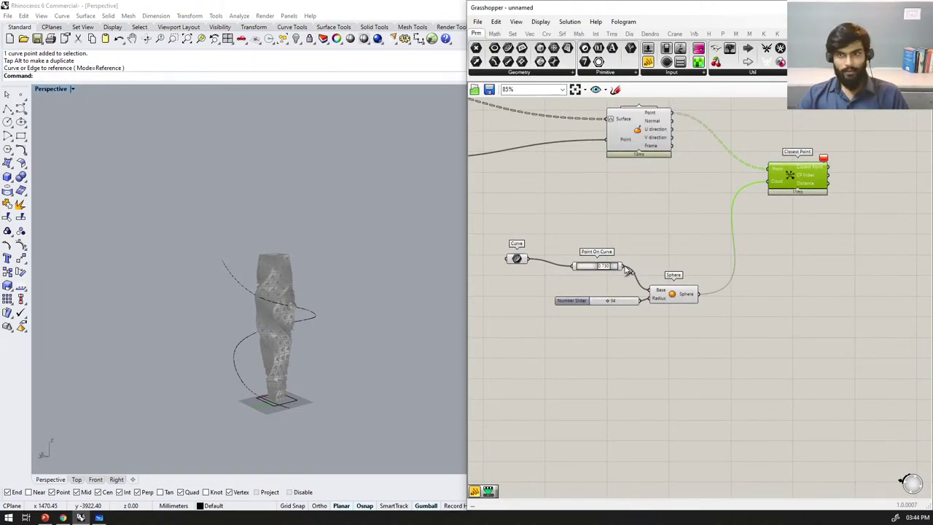
left_click_drag(773, 188, 773, 187)
scroll(631, 235, "down", 1)
right_click_drag(631, 235, 508, 272)
scroll(648, 226, "up", 4)
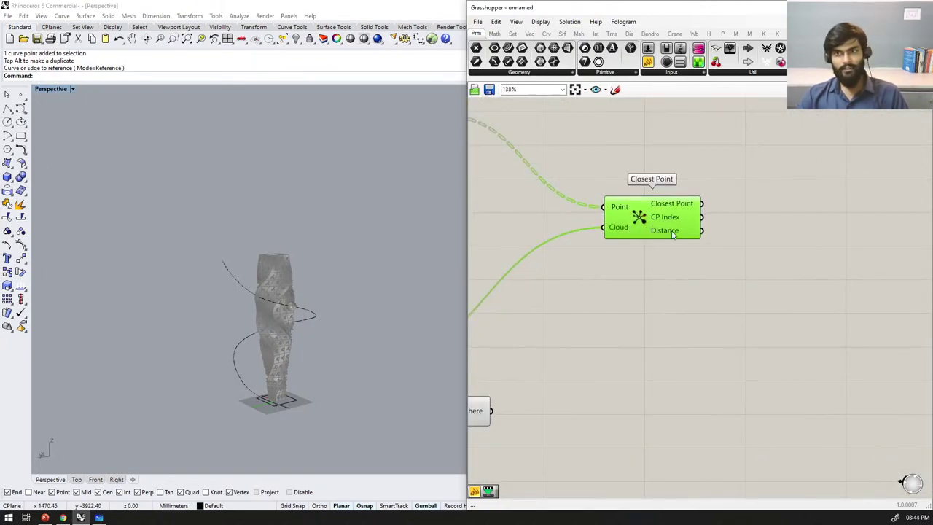
Step: Add a Panel beside Closest Point, connect the Distance output to it and enlarge it to list the distances
left_click_drag(808, 253, 809, 252)
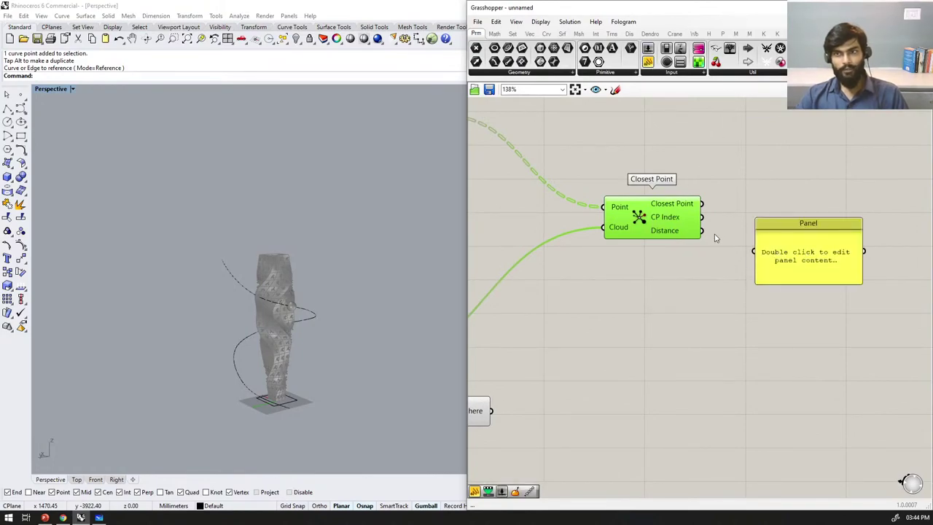
left_click_drag(748, 255, 754, 252)
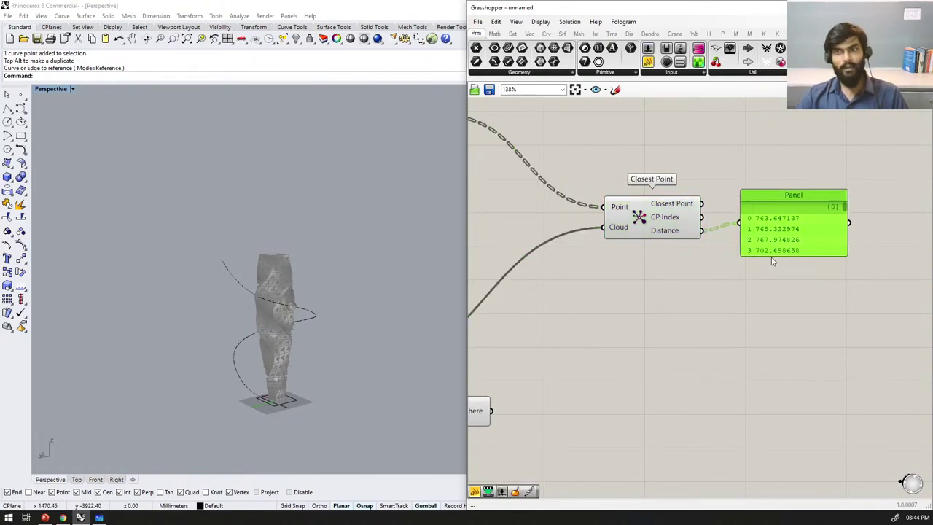
scroll(756, 261, "up", 2)
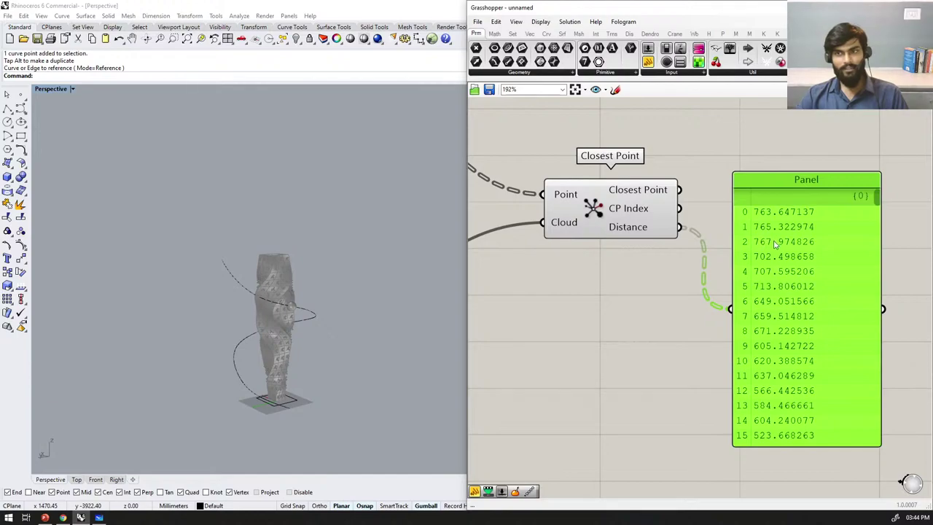
Step: Place the distance panel beside the Point On Curve slider and set the curve parameter to 0.977
scroll(765, 257, "down", 3)
left_click_drag(775, 306, 635, 347)
scroll(584, 309, "up", 2)
scroll(576, 310, "up", 4)
scroll(670, 297, "down", 4)
scroll(586, 310, "up", 3)
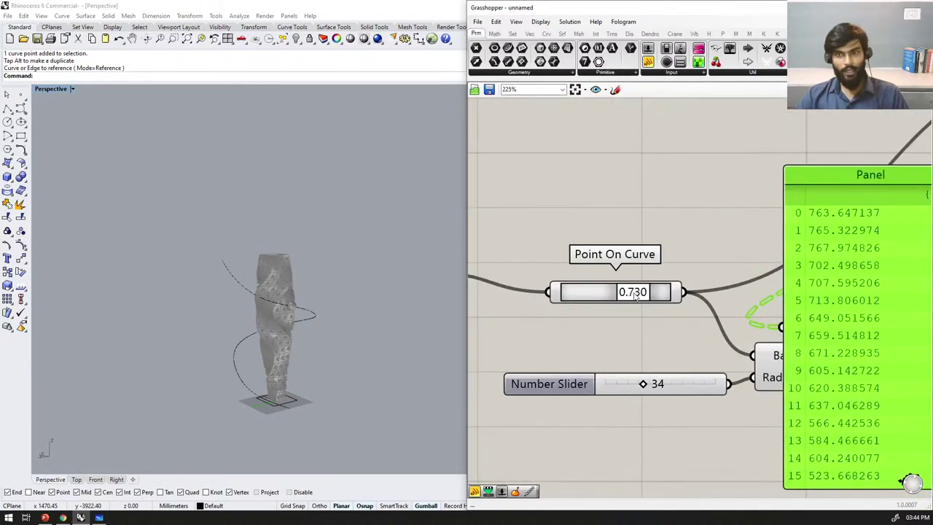
scroll(304, 333, "up", 5)
left_click_drag(627, 301, 646, 300)
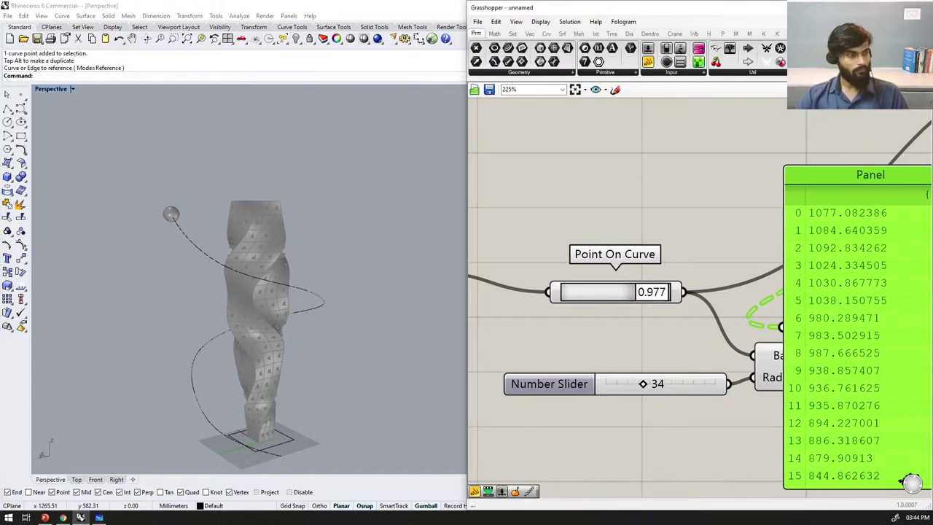
Step: Set the Point On Curve parameter to 1.000 and inspect the sphere's position relative to the tower
scroll(577, 243, "down", 4)
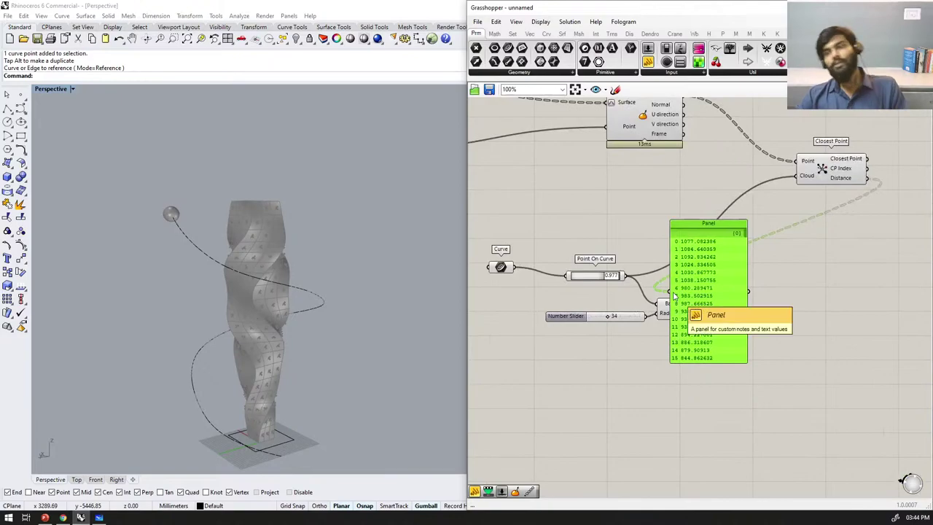
scroll(611, 294, "up", 1)
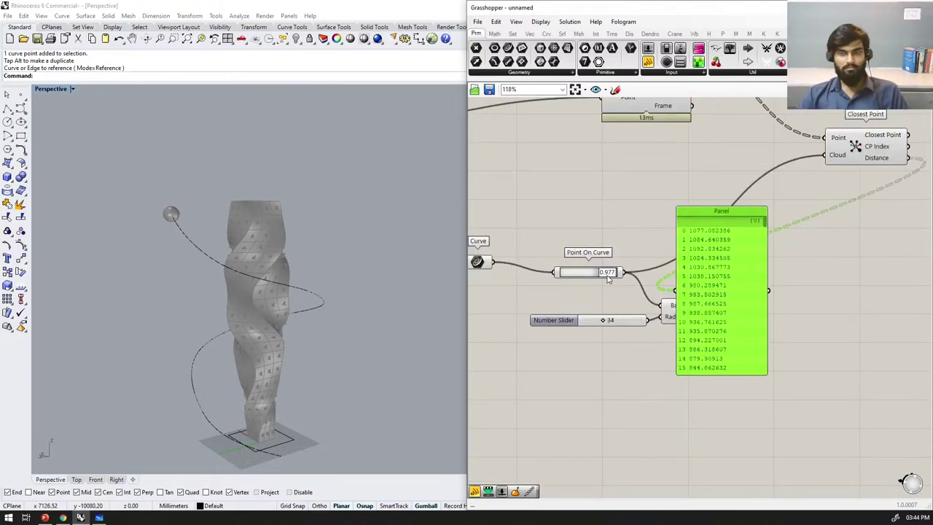
left_click_drag(610, 280, 616, 281)
scroll(175, 212, "up", 1)
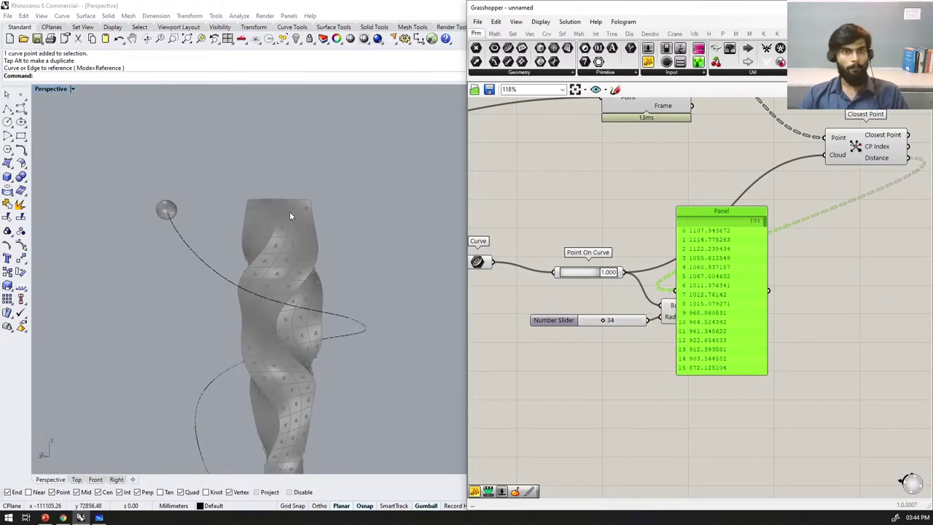
right_click_drag(283, 211, 274, 239)
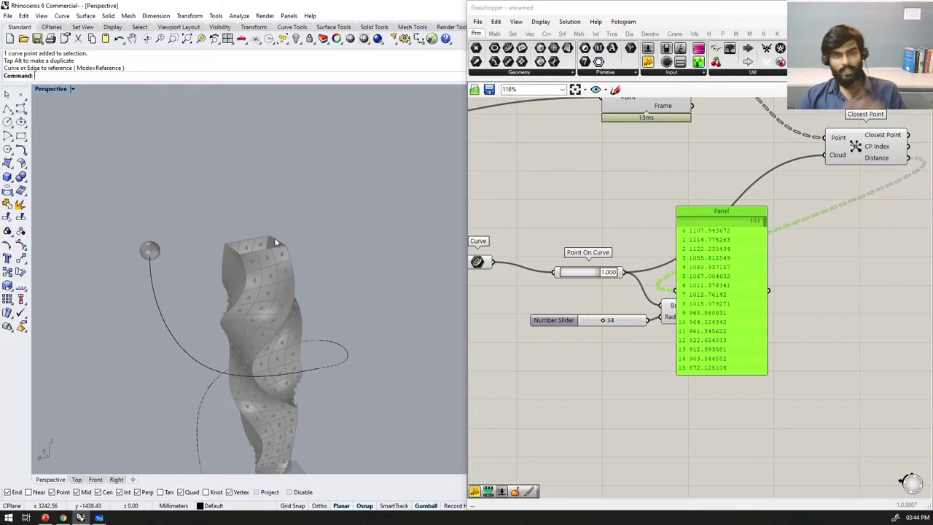
scroll(274, 241, "down", 6)
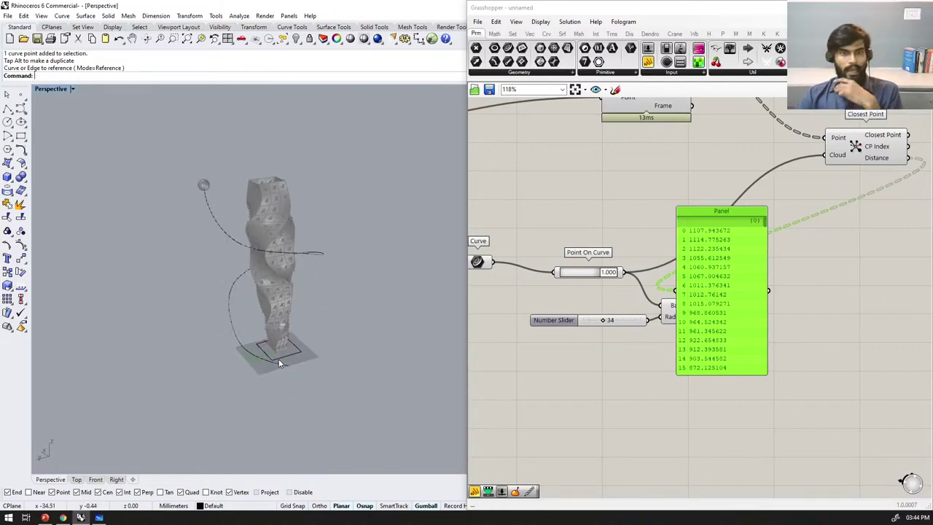
scroll(280, 359, "up", 8)
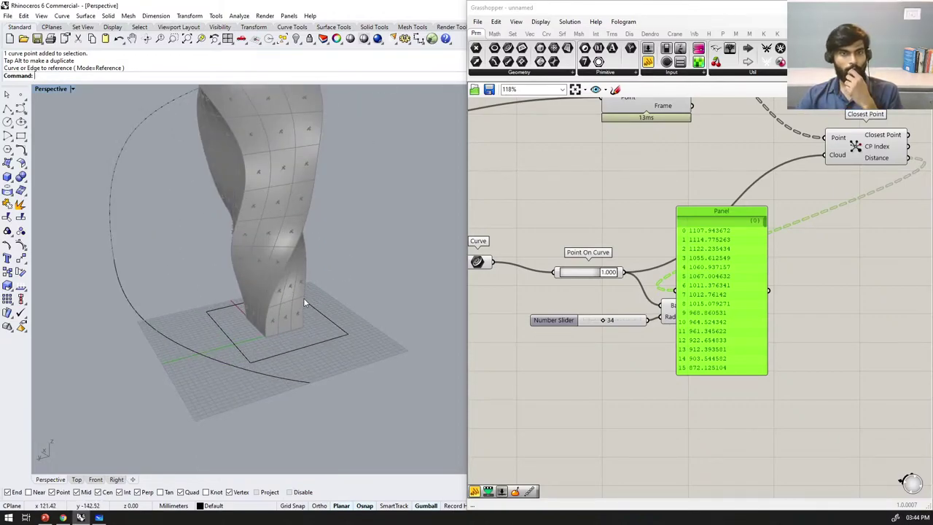
scroll(290, 325, "down", 9)
scroll(289, 295, "up", 2)
left_click_drag(611, 273, 632, 272)
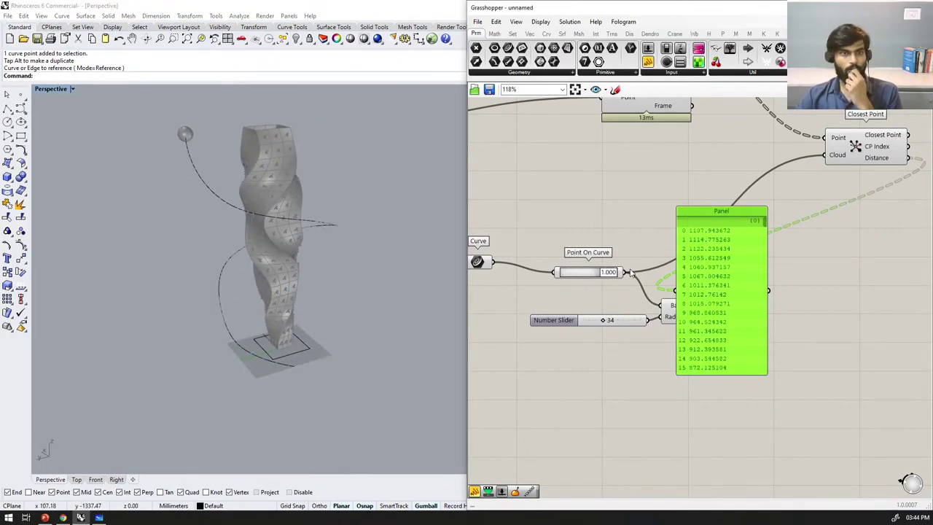
Step: Move the distance panel back to the free canvas area just past the Closest Point component
scroll(696, 312, "up", 3)
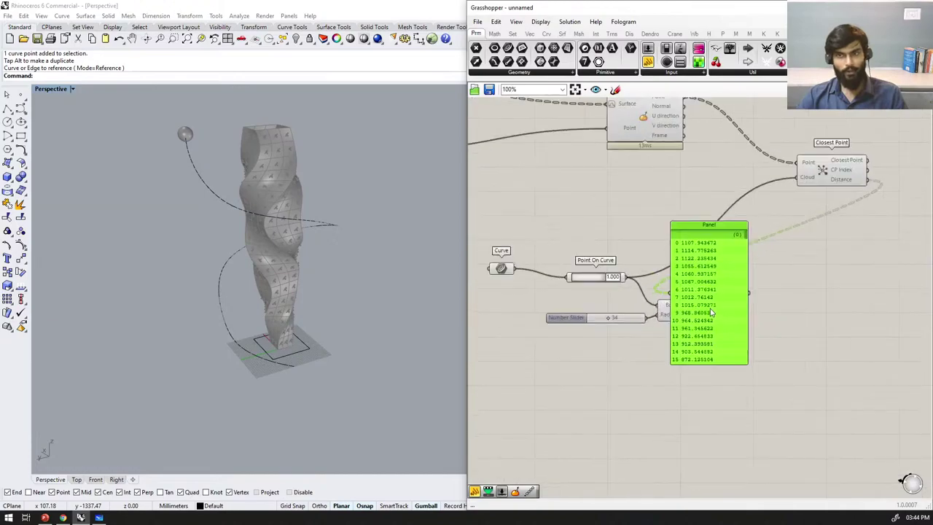
scroll(689, 312, "down", 5)
left_click_drag(689, 312, 822, 262)
scroll(744, 248, "up", 4)
scroll(802, 241, "down", 4)
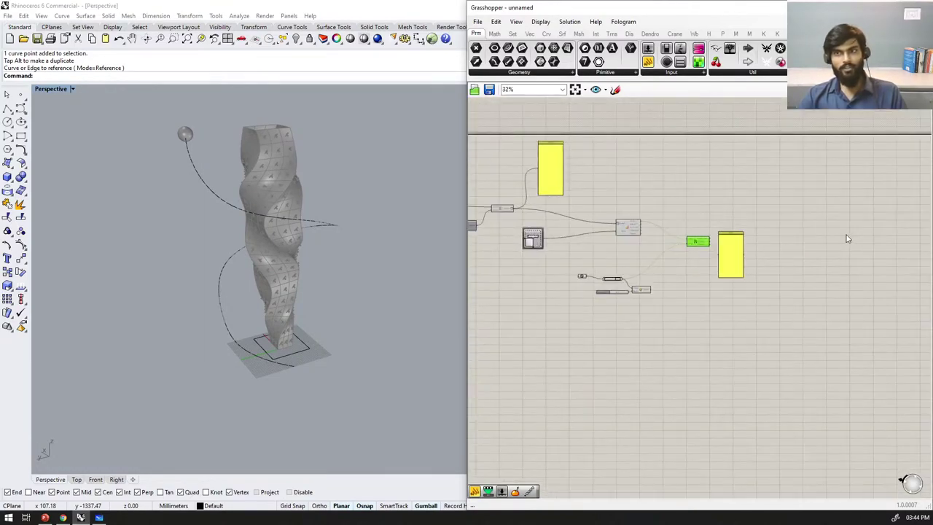
scroll(671, 277, "up", 3)
left_click_drag(672, 278, 656, 355)
scroll(719, 328, "down", 2)
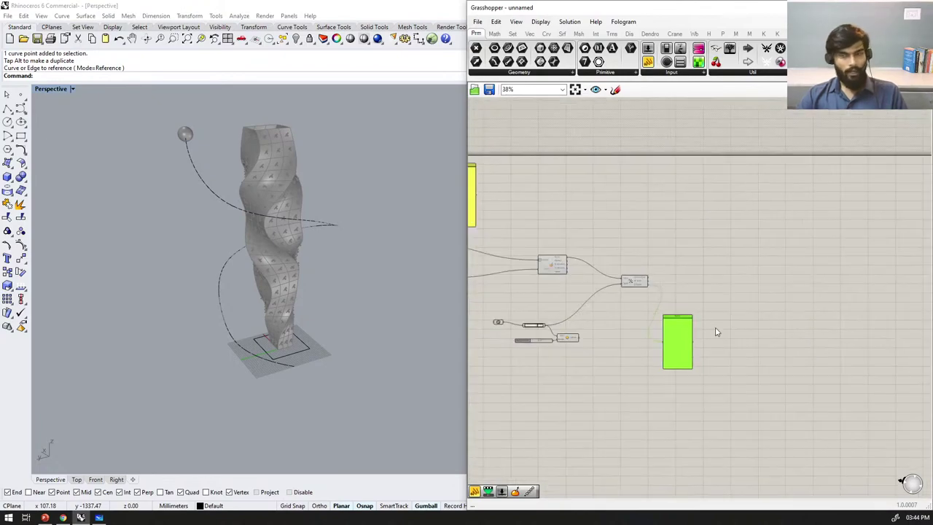
Step: Examine the Isotrim surfaces on the tower and how they feed the Closest Point component
scroll(644, 268, "up", 3)
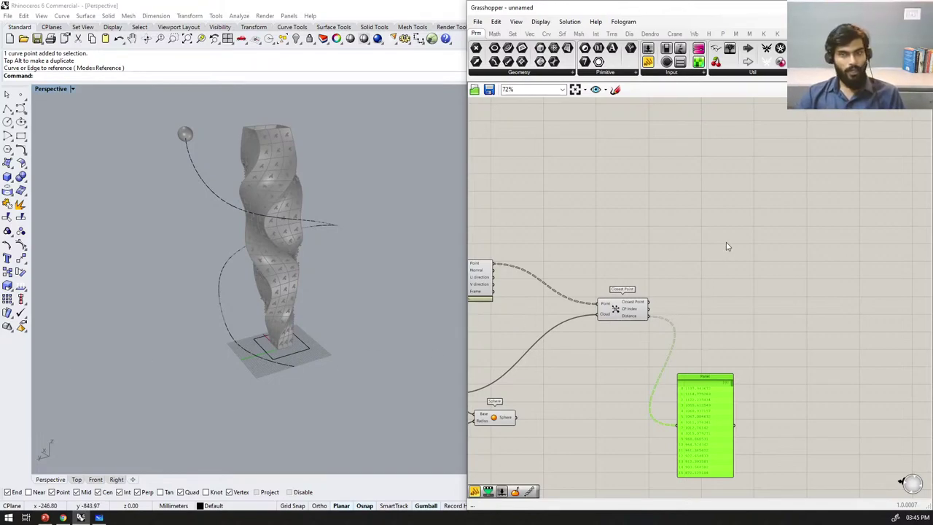
scroll(697, 431, "down", 4)
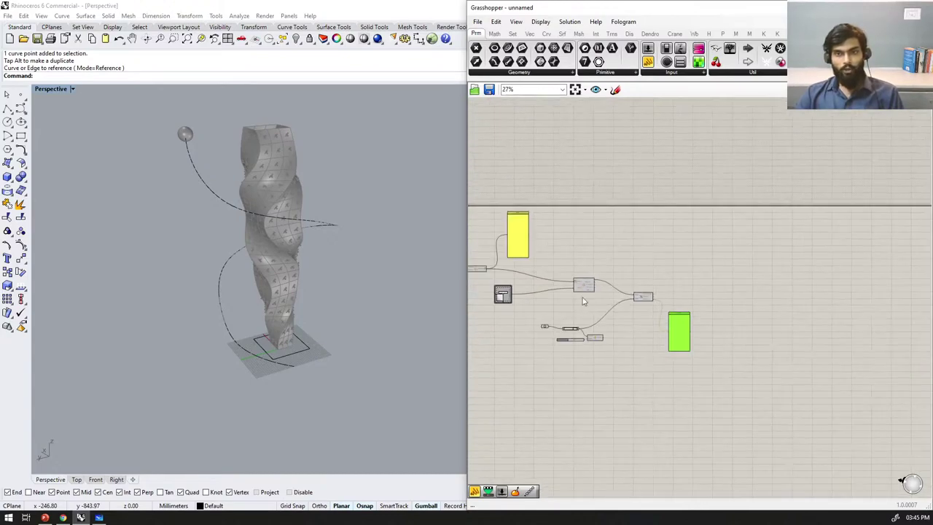
scroll(578, 267, "up", 5)
left_click(577, 267)
scroll(577, 267, "up", 3)
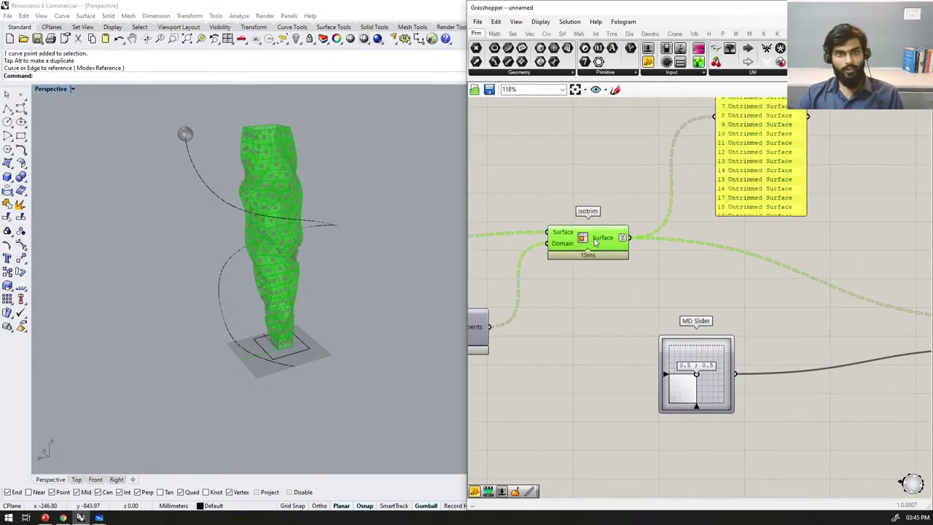
scroll(589, 248, "down", 5)
scroll(700, 273, "up", 3)
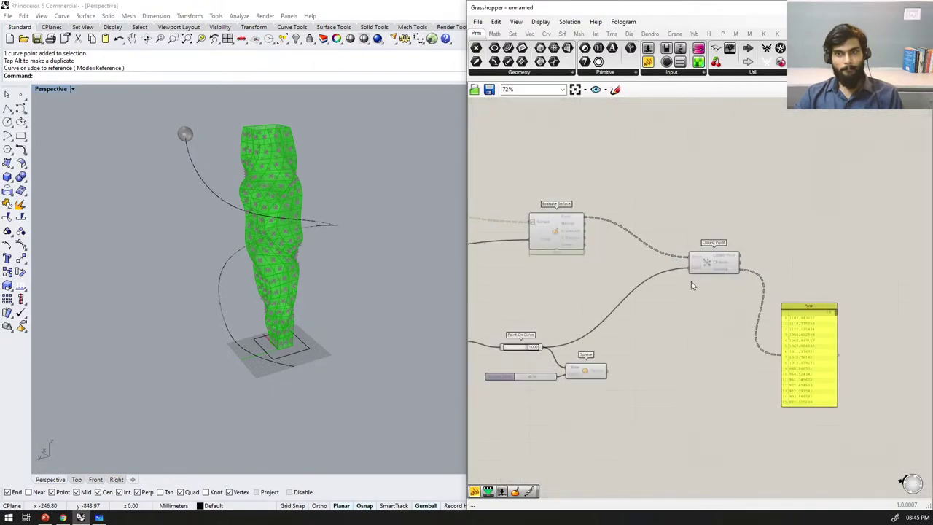
left_click(702, 271)
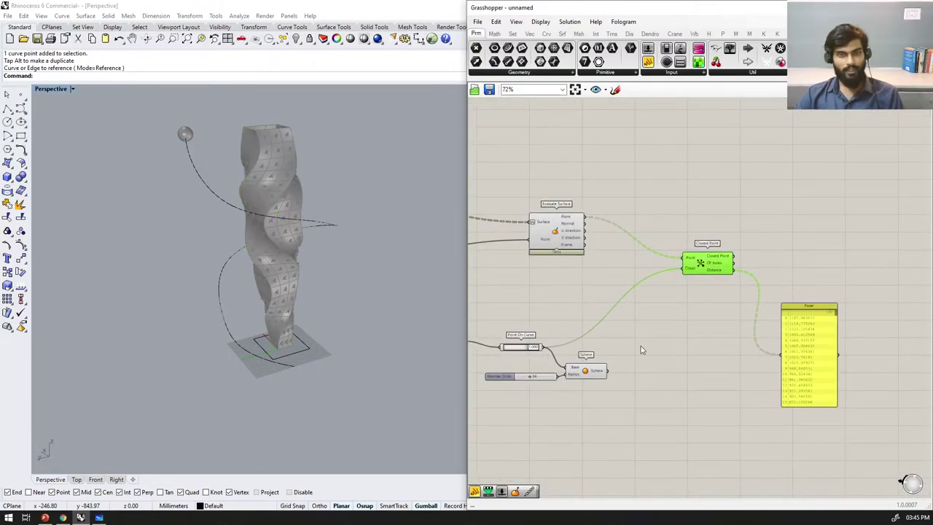
Step: Add a Scale component above the distance panel
scroll(824, 287, "up", 2)
left_click_drag(793, 366, 800, 342)
double_click(794, 143)
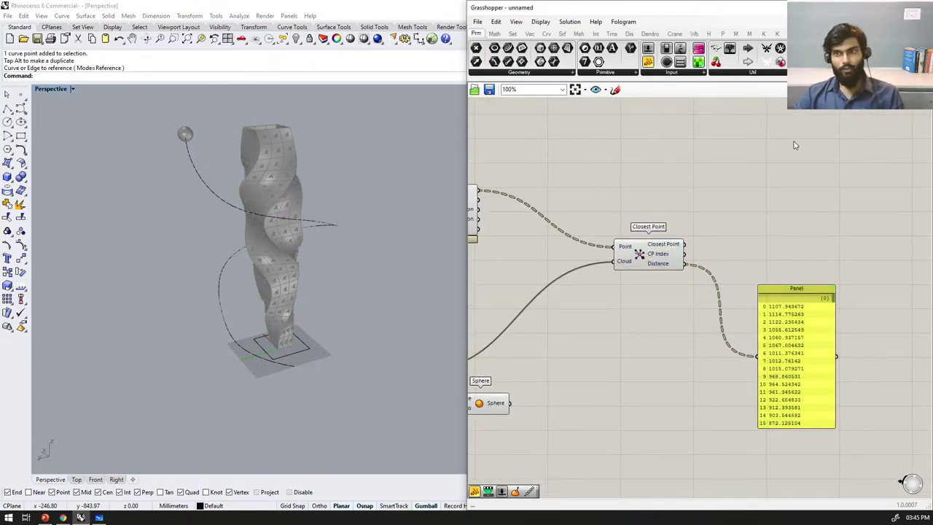
type("scale")
key("Return")
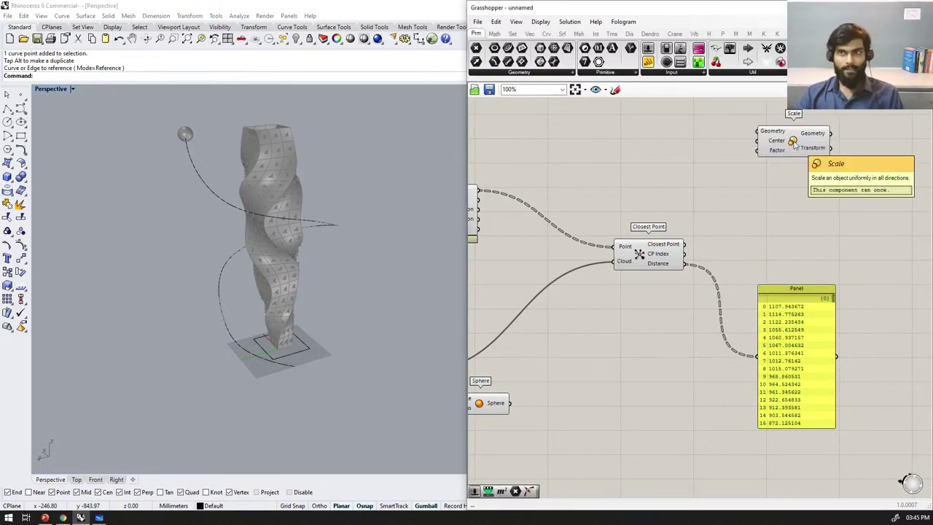
Step: Trace the definition back to the Isotrim component and highlight its subdivided surfaces on the tower
scroll(833, 253, "down", 5)
scroll(770, 270, "up", 2)
scroll(857, 200, "down", 6)
scroll(656, 207, "up", 5)
scroll(704, 208, "down", 4)
scroll(613, 185, "up", 4)
scroll(592, 179, "down", 3)
scroll(523, 250, "up", 4)
scroll(523, 250, "down", 4)
scroll(773, 182, "up", 3)
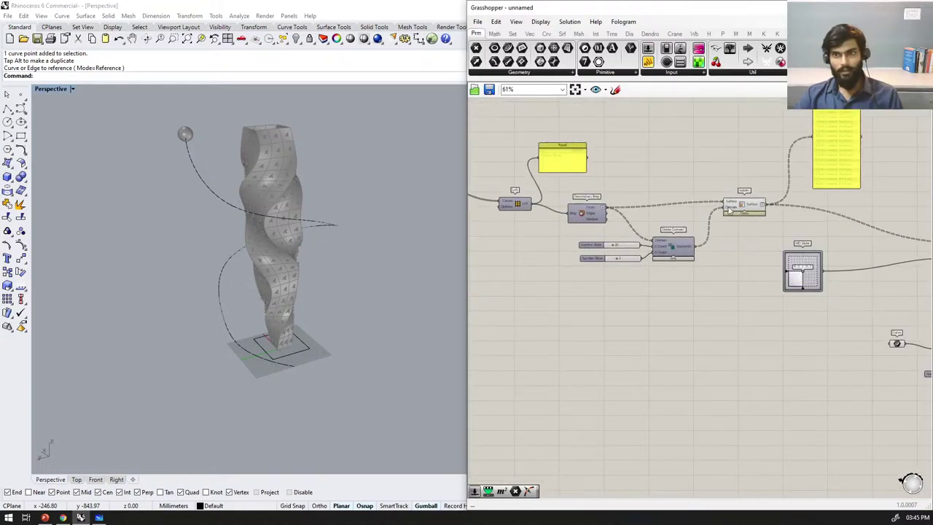
scroll(923, 173, "down", 1)
scroll(803, 193, "up", 4)
left_click(616, 230)
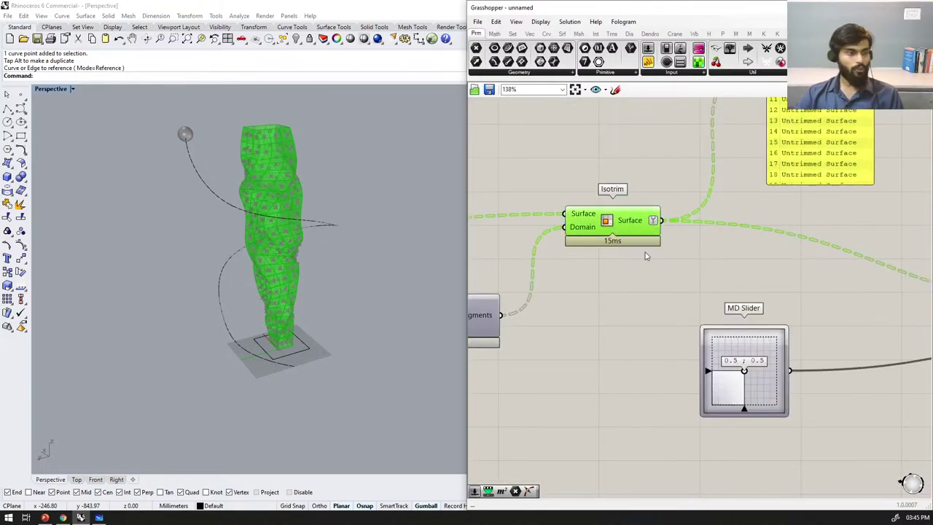
scroll(619, 261, "down", 4)
scroll(642, 247, "up", 4)
scroll(632, 277, "down", 4)
scroll(629, 340, "up", 3)
Step: Add a Relay, feed it from Isotrim's Surface output, and place it beyond the surface list panel
left_click(641, 336)
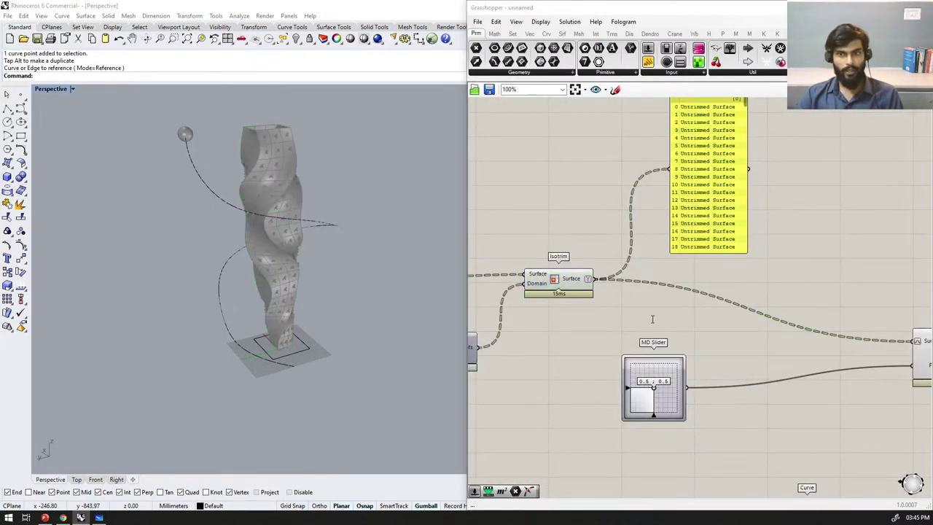
double_click(651, 321)
type("relay")
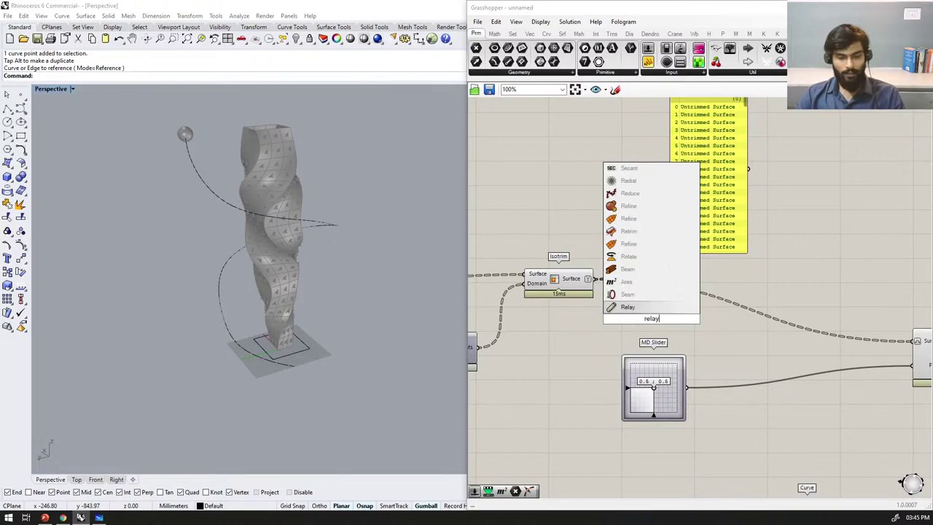
key("Return")
left_click_drag(653, 322, 694, 192)
scroll(616, 284, "down", 4)
scroll(706, 268, "up", 4)
scroll(656, 207, "down", 3)
scroll(679, 204, "up", 3)
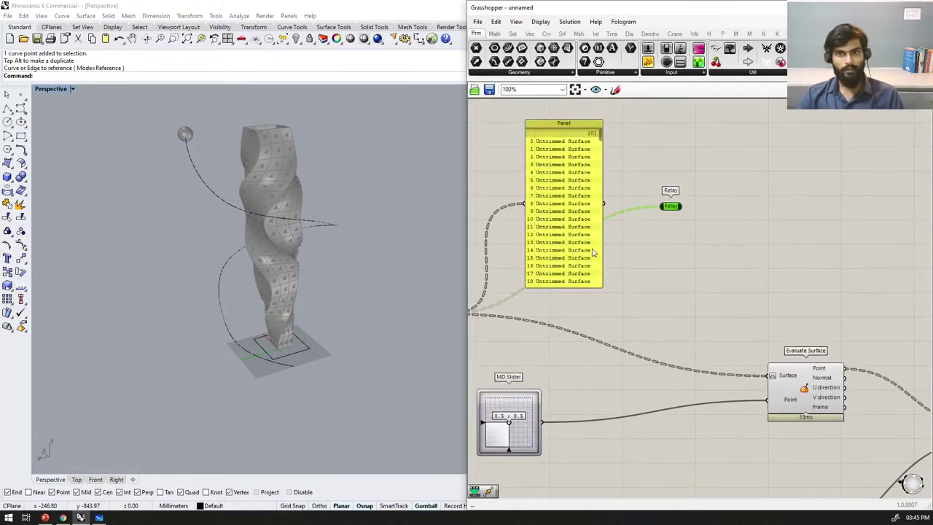
Step: Connect the Relay output to the Geometry input of the Scale component and reposition Scale
scroll(656, 234, "down", 3)
scroll(697, 220, "up", 1)
left_click(501, 299)
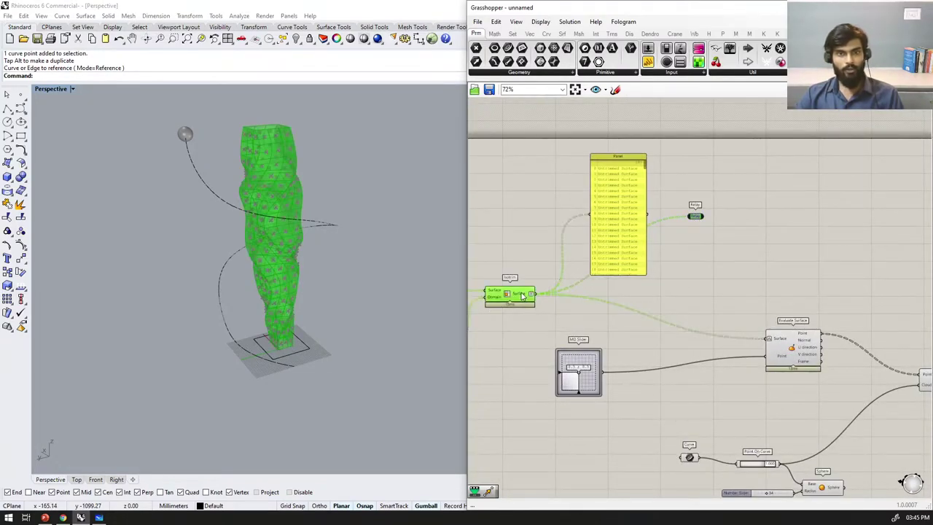
right_click_drag(802, 217, 646, 256)
left_click_drag(551, 257, 868, 332)
right_click_drag(713, 362, 529, 373)
scroll(761, 362, "down", 1)
left_click_drag(738, 359, 781, 377)
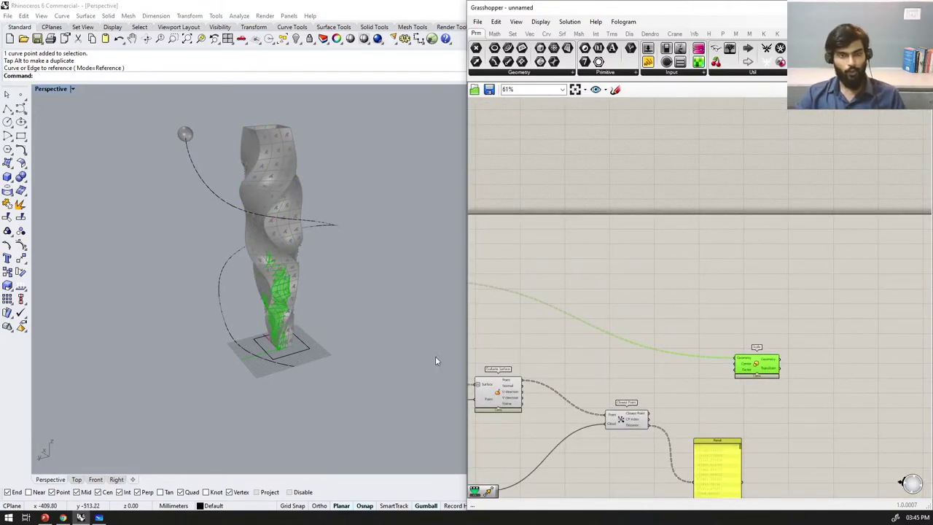
scroll(745, 369, "up", 3)
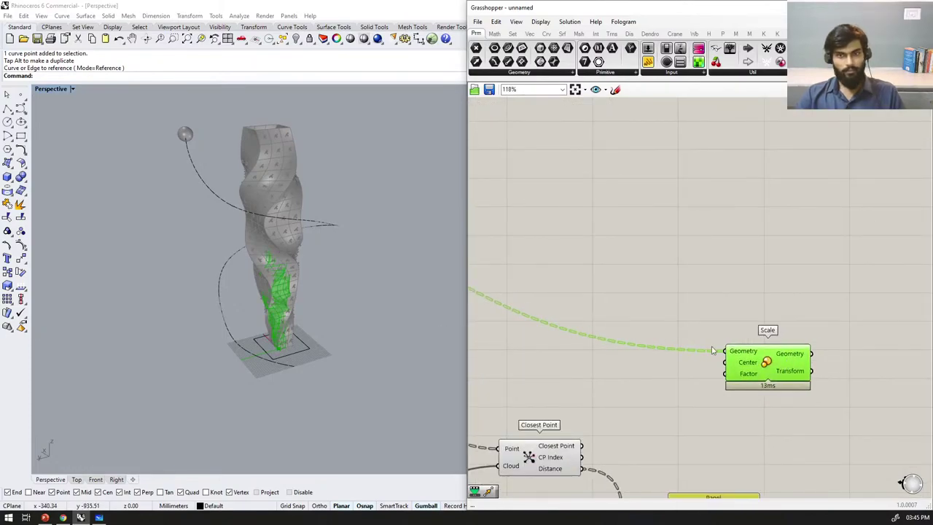
Step: Connect the Point output of Evaluate Surface to the Center input of the Scale component
scroll(690, 349, "down", 2)
right_click_drag(478, 451, 660, 356)
scroll(572, 322, "down", 4)
scroll(717, 286, "up", 4)
left_click_drag(774, 301, 758, 305)
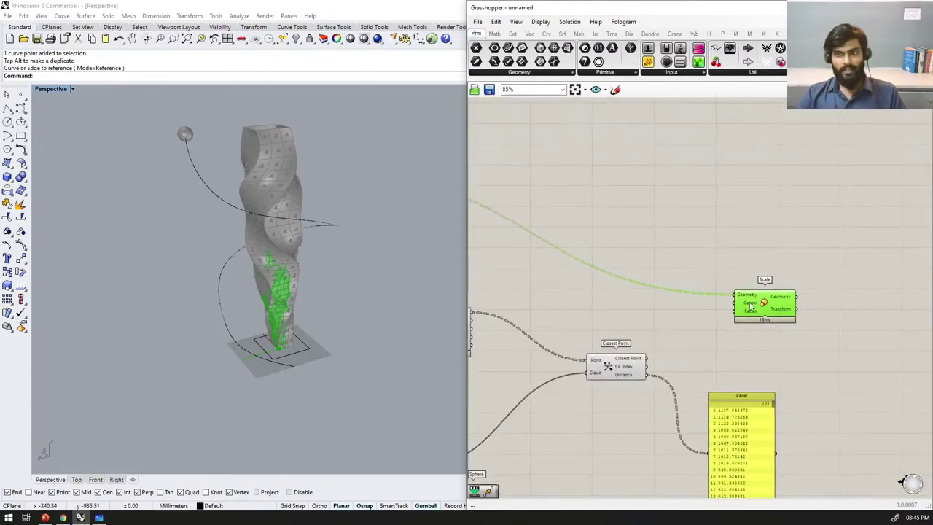
scroll(758, 302, "down", 2)
scroll(548, 339, "up", 3)
mouse_move(545, 302)
left_mouse_down()
mouse_move(549, 289)
mouse_move(541, 290)
left_mouse_up()
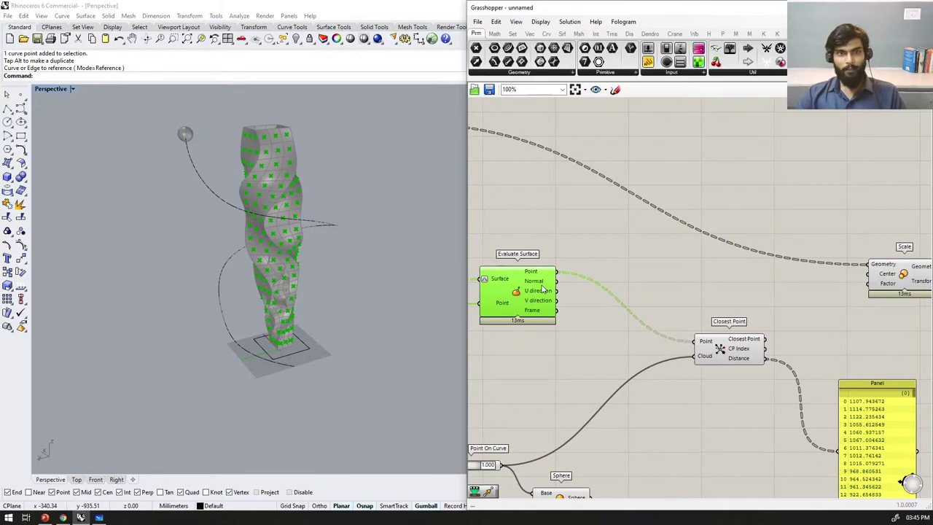
scroll(272, 336, "up", 8)
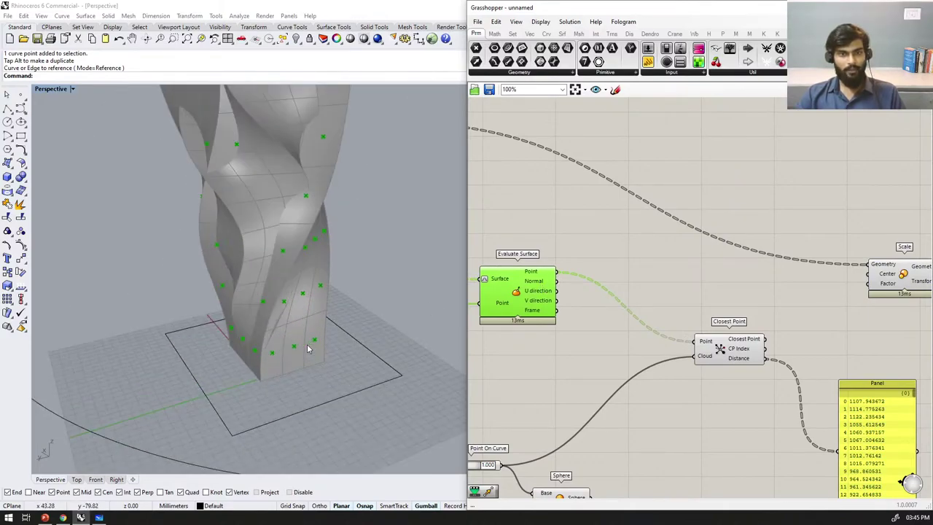
scroll(306, 346, "down", 8)
scroll(564, 285, "down", 2)
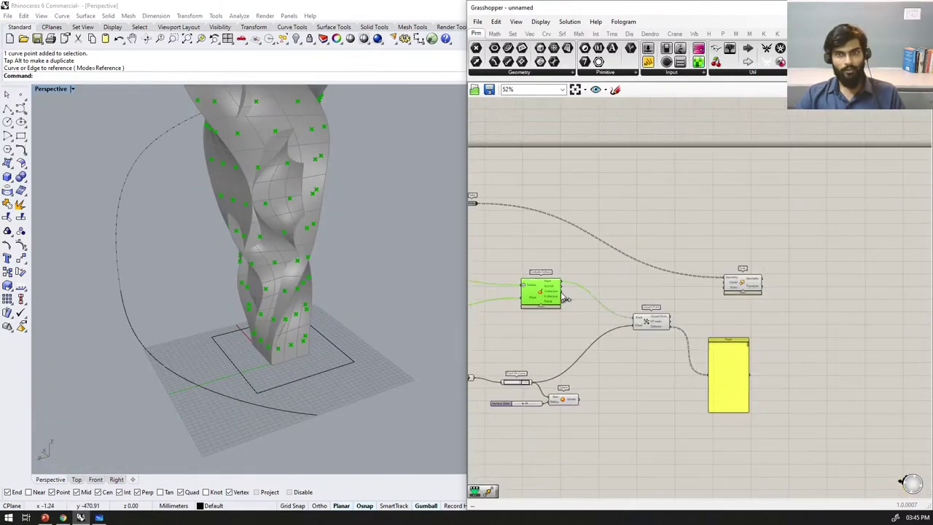
left_click_drag(794, 281, 793, 280)
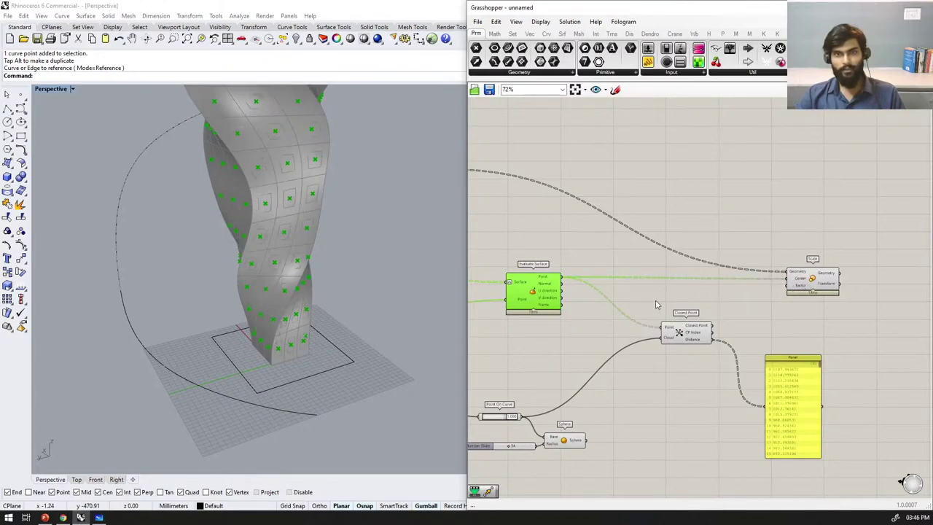
Step: Move the Scale component further away from Closest Point and inspect the scaled panels on the tower
scroll(656, 304, "down", 2)
right_click_drag(656, 304, 557, 315)
left_click_drag(675, 299, 746, 290)
scroll(719, 307, "up", 2)
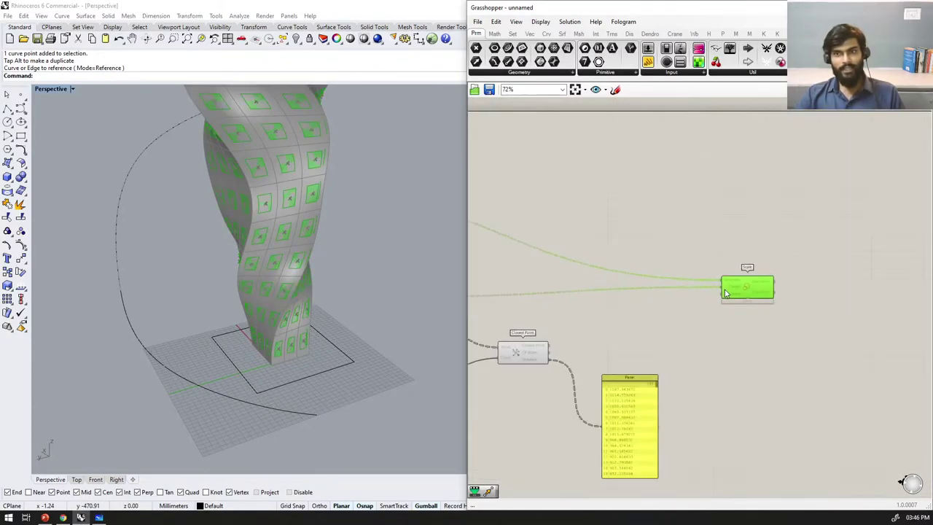
scroll(165, 309, "down", 3)
right_click_drag(230, 239, 241, 211)
scroll(838, 277, "down", 7)
Step: Turn off the preview of the Evaluate Surface and Isotrim components
right_click_drag(583, 280, 634, 282)
scroll(634, 282, "up", 1)
scroll(693, 316, "up", 2)
left_click(666, 286)
middle_click(693, 264)
left_click(723, 230)
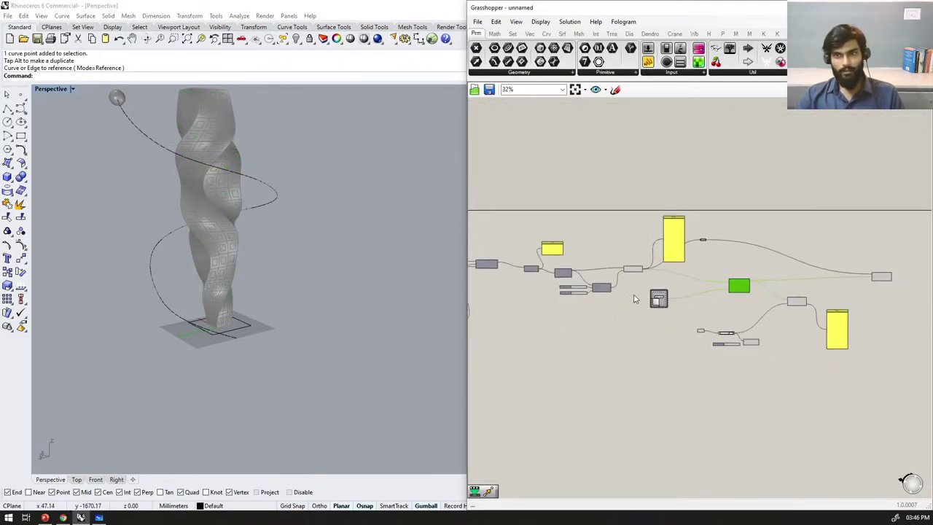
middle_click(630, 212)
left_click(663, 184)
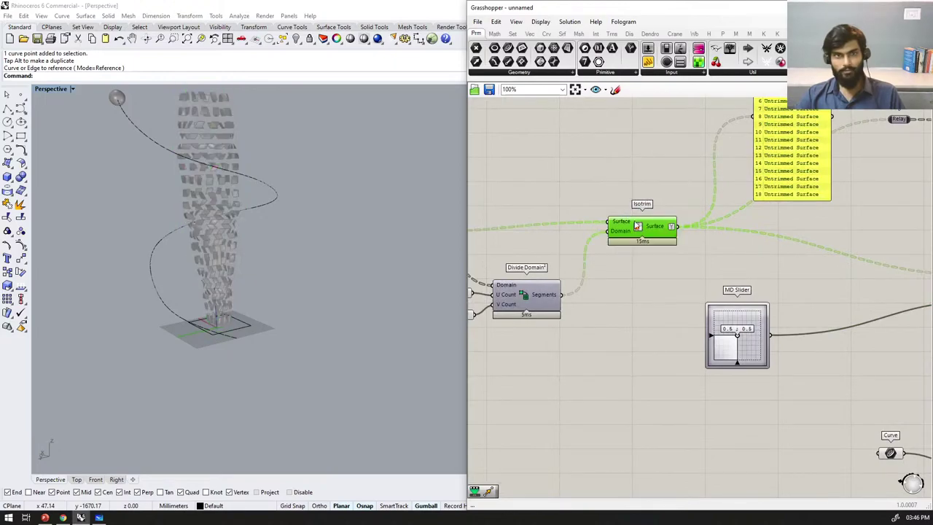
Step: Add a Custom Preview component beside Sphere and connect the Sphere output to its Geometry input
scroll(620, 291, "down", 6)
right_click_drag(754, 335, 679, 326)
scroll(762, 354, "up", 8)
scroll(734, 407, "up", 1)
double_click(802, 377)
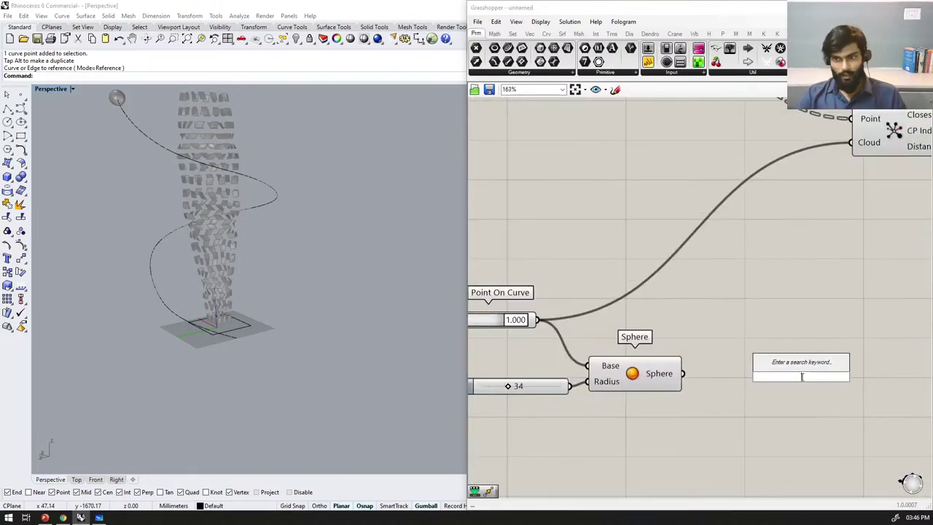
type("custom pre")
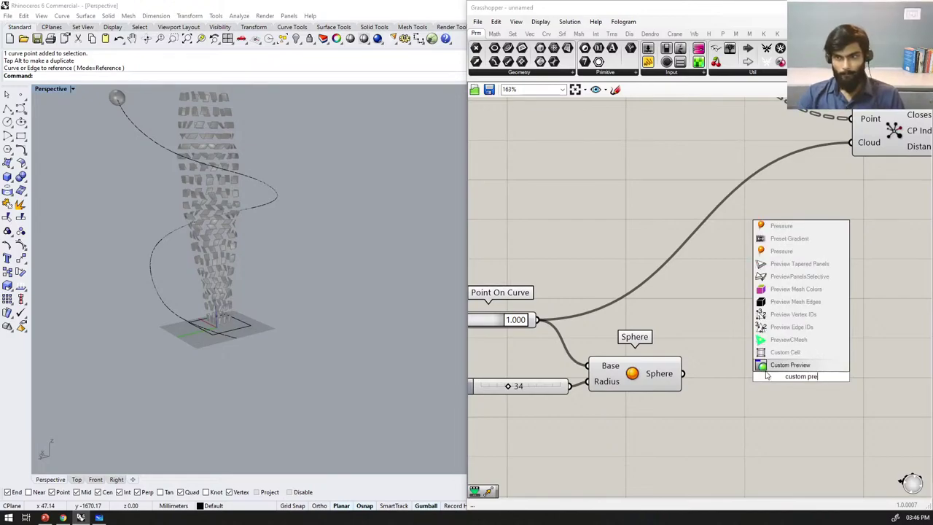
key("Return")
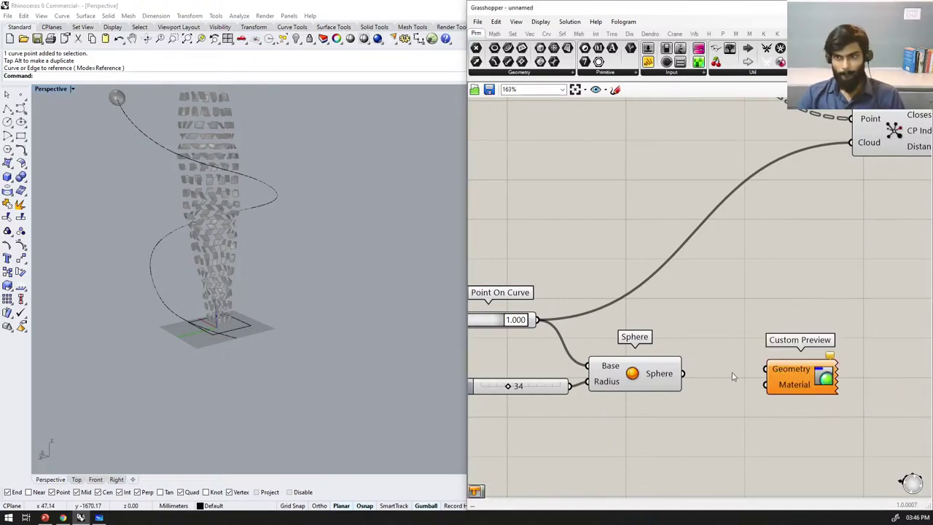
right_click(774, 376)
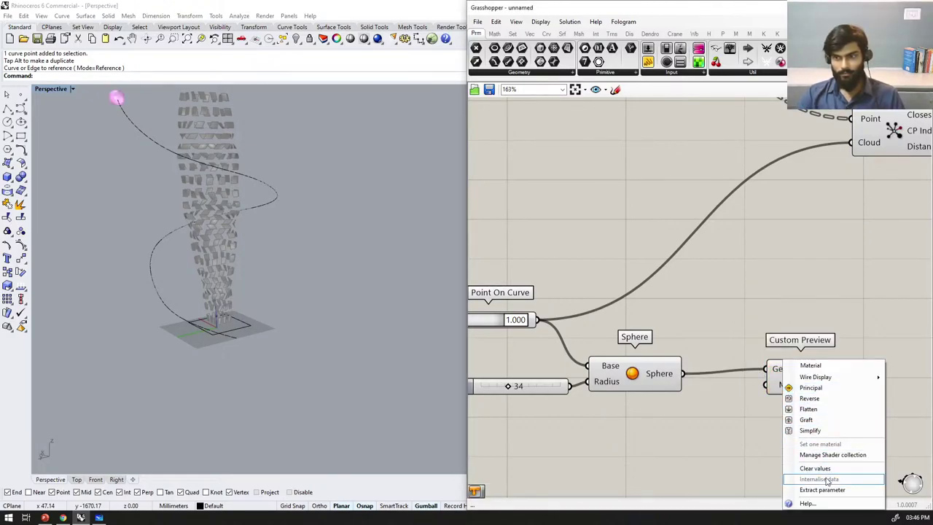
left_click(819, 456)
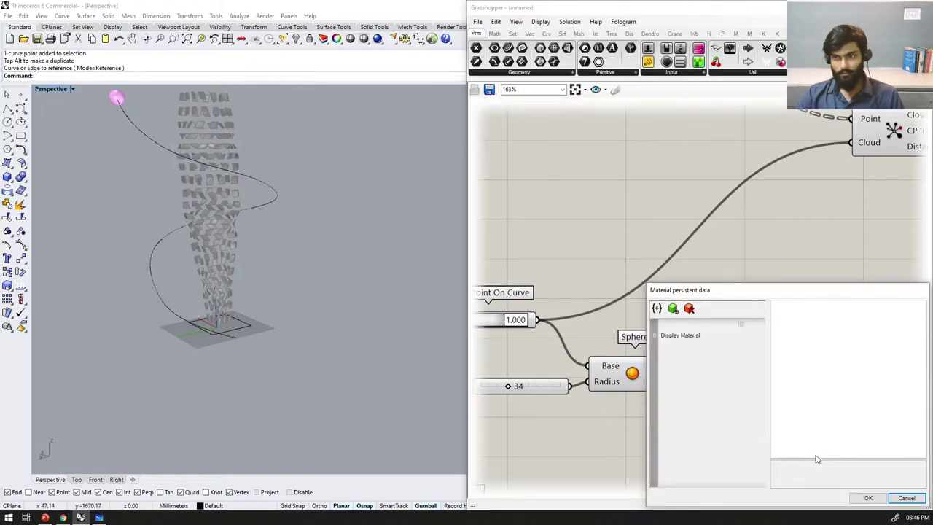
left_click(905, 498)
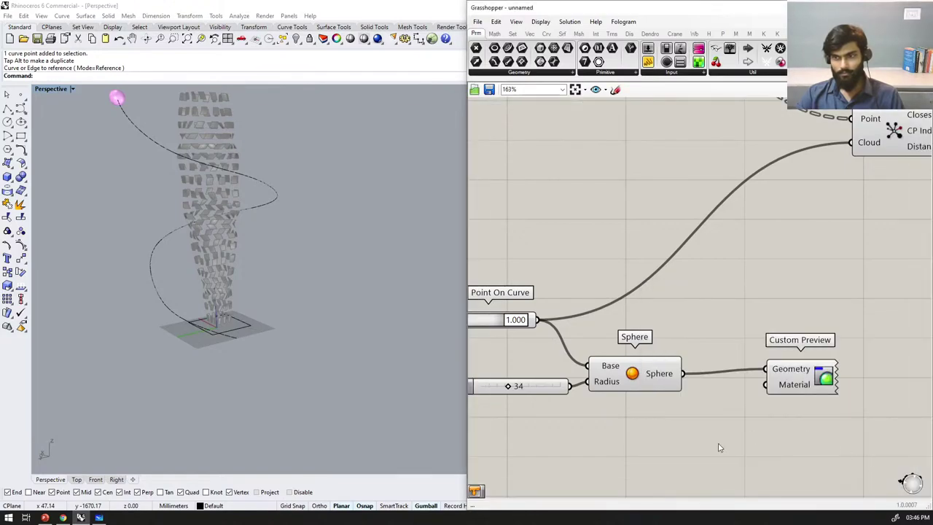
Step: Add a Colour Swatch below the Sphere component and connect it to the Material input of Custom Preview
double_click(719, 443)
type("sea")
key("BackSpace")
key("BackSpace")
type("watch")
key("Return")
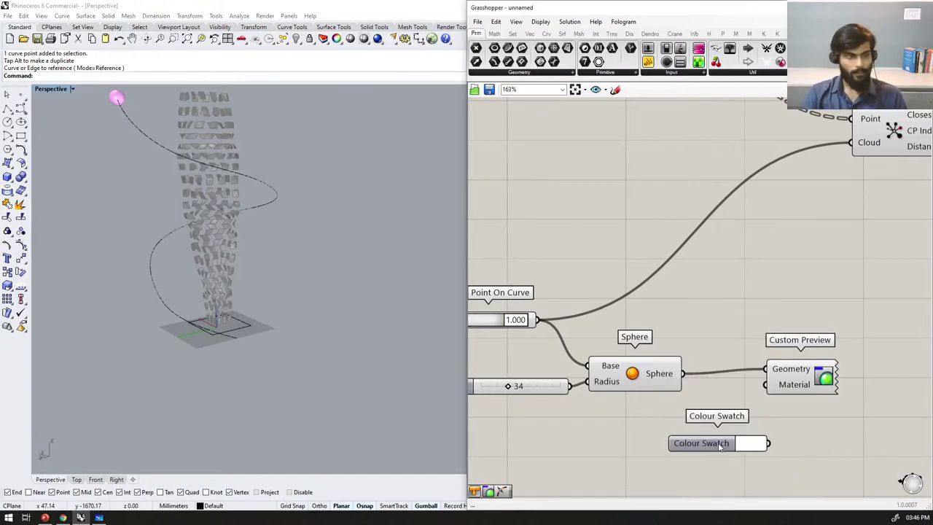
left_click_drag(726, 447, 647, 448)
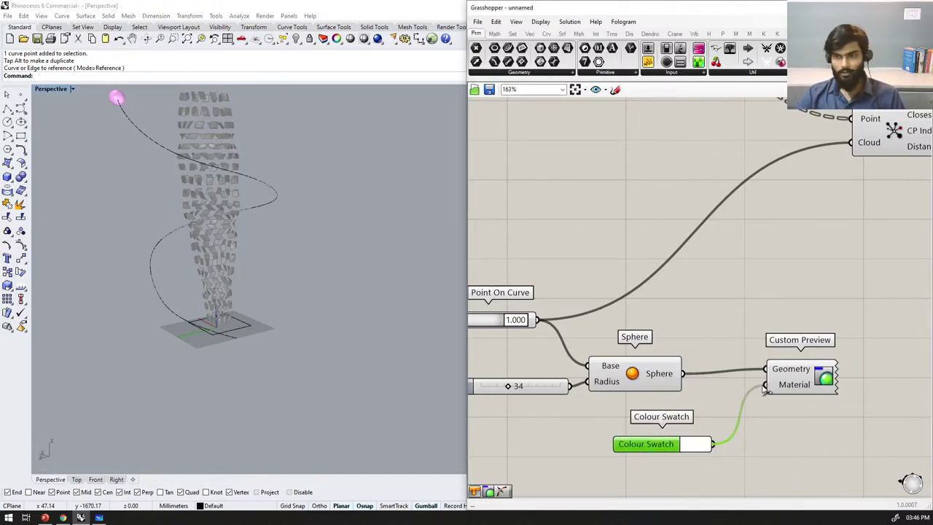
Step: Set the Colour Swatch to yellow with hue 49°, saturation 100 and value 100
left_click(693, 447)
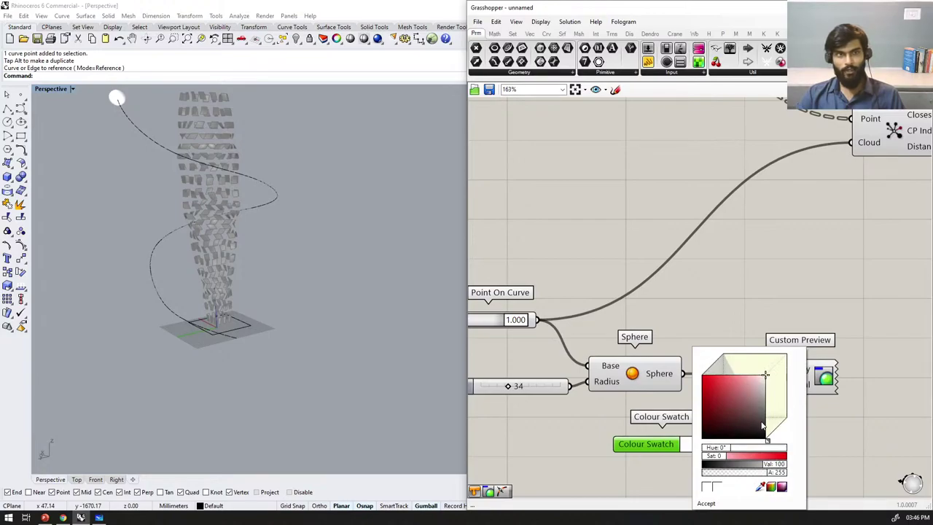
left_click_drag(767, 436, 774, 442)
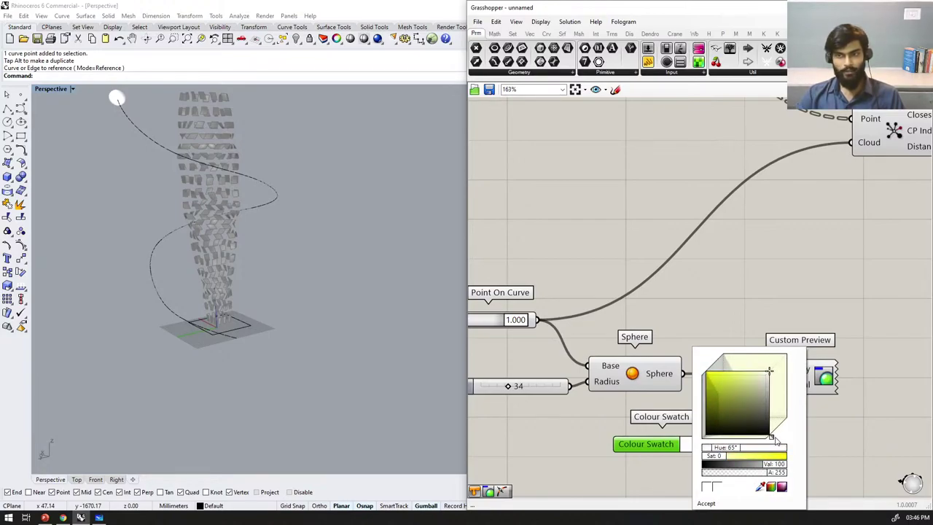
left_click(712, 370)
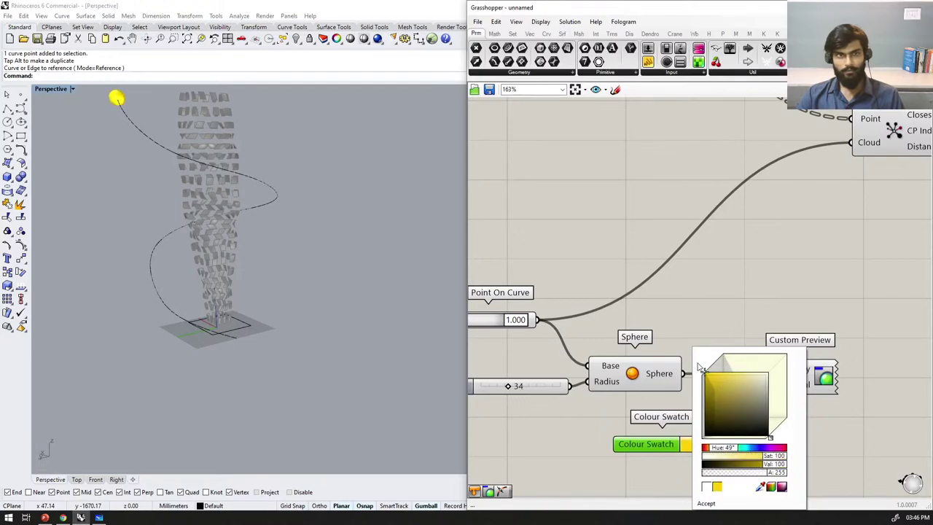
left_click(706, 503)
Step: Shift the Scale component slightly and examine its highlighted panels up close on the tower
scroll(750, 382, "down", 5)
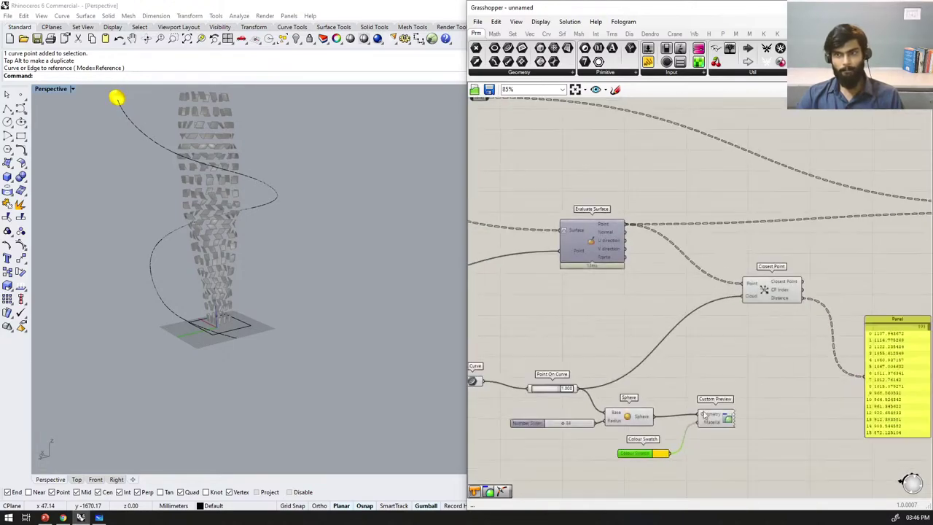
scroll(749, 383, "down", 5)
scroll(812, 348, "up", 4)
left_click_drag(732, 385, 717, 385)
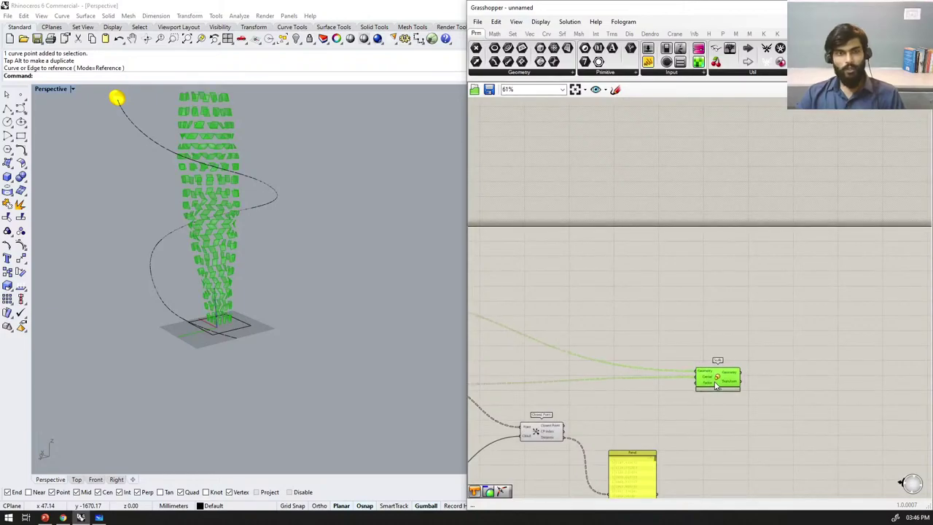
right_click_drag(140, 234, 234, 150)
scroll(234, 146, "up", 3)
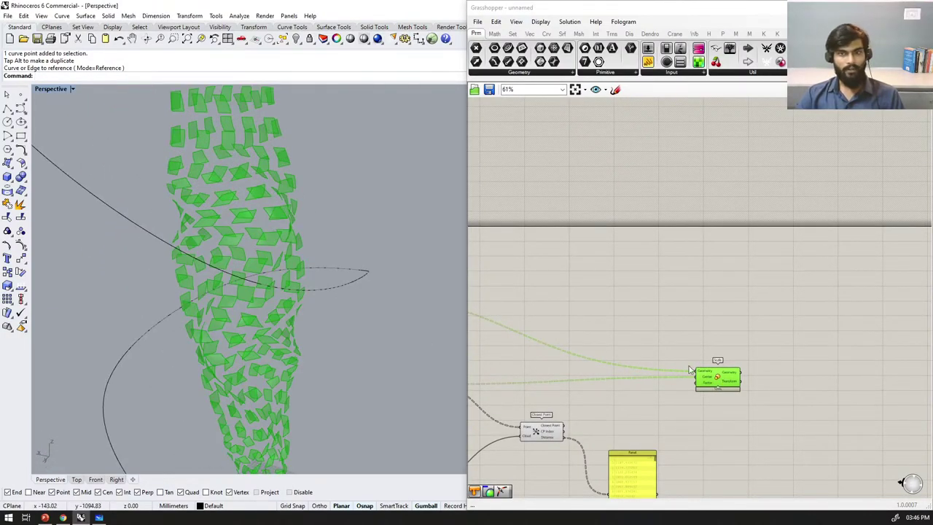
scroll(695, 396, "down", 2)
scroll(745, 349, "up", 4)
left_click_drag(746, 349, 738, 349)
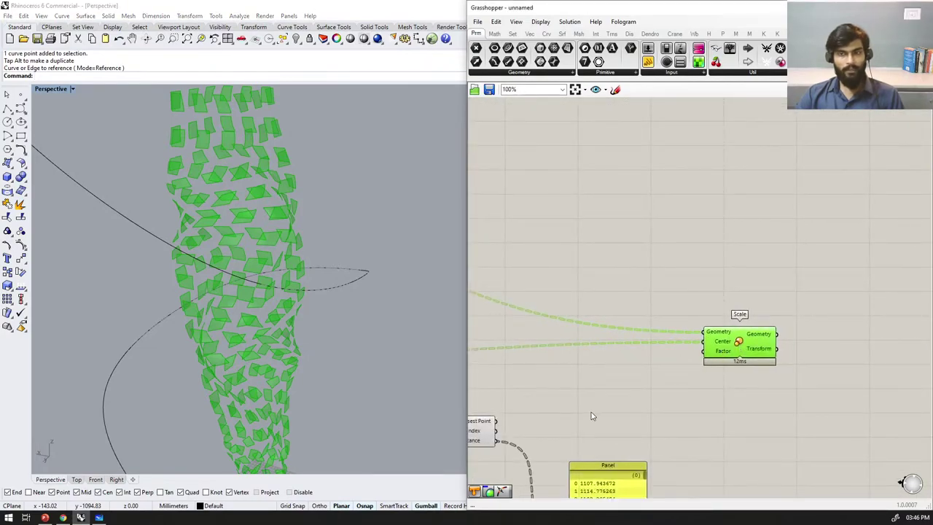
Step: Try a 0.5 number slider on the Factor input of Scale, then delete the slider
double_click(592, 413)
type("0.5")
key("Return")
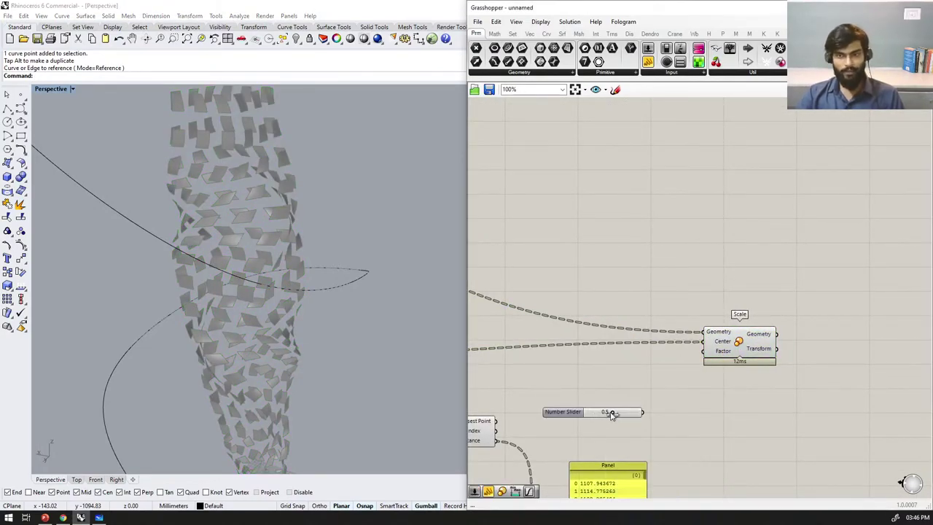
scroll(430, 375, "down", 3)
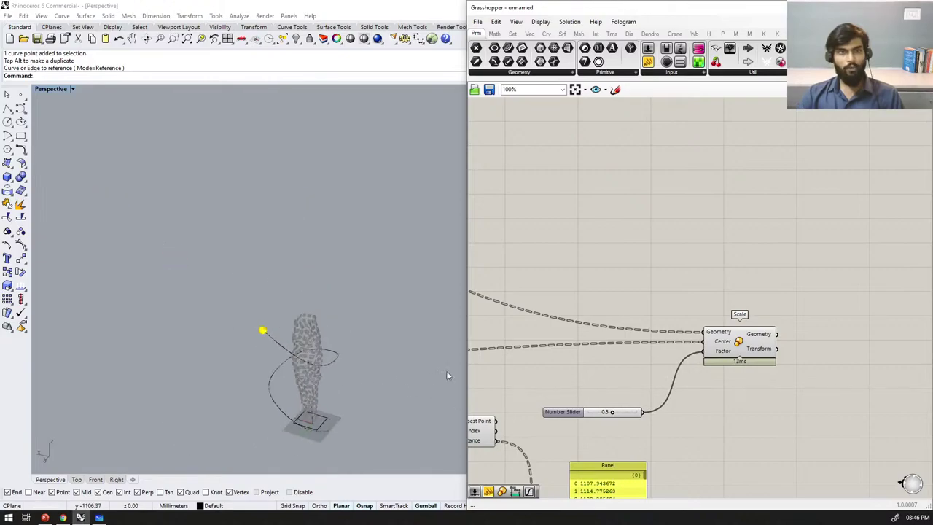
scroll(584, 408, "up", 4)
left_click_drag(631, 416, 636, 359)
key("Delete")
Step: Examine the Closest Point distance values listed in the panel
scroll(628, 386, "down", 5)
scroll(623, 459, "up", 5)
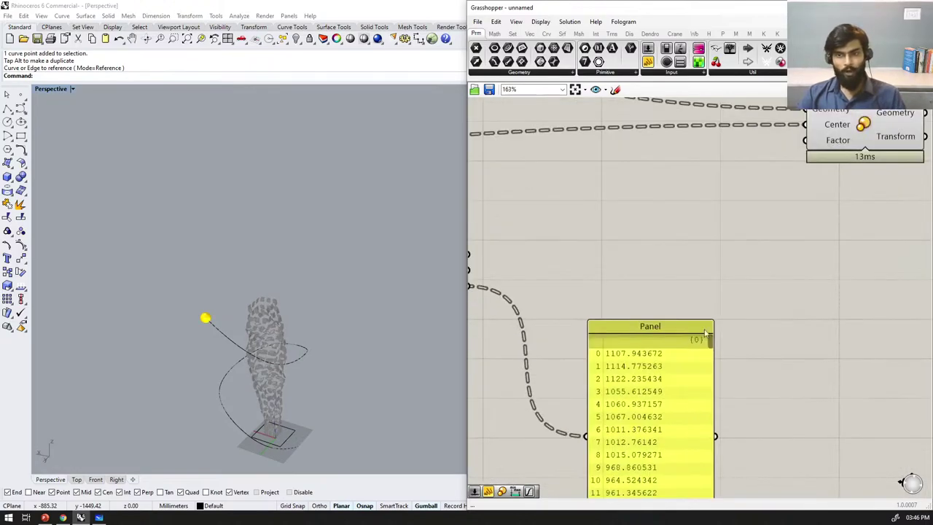
scroll(700, 340, "down", 3)
scroll(711, 337, "up", 2)
left_click(716, 357)
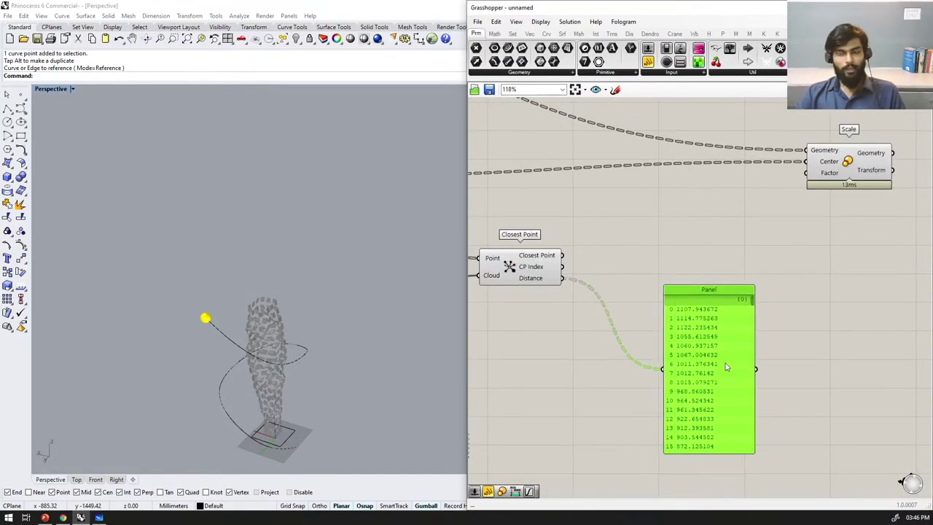
scroll(723, 335, "down", 1)
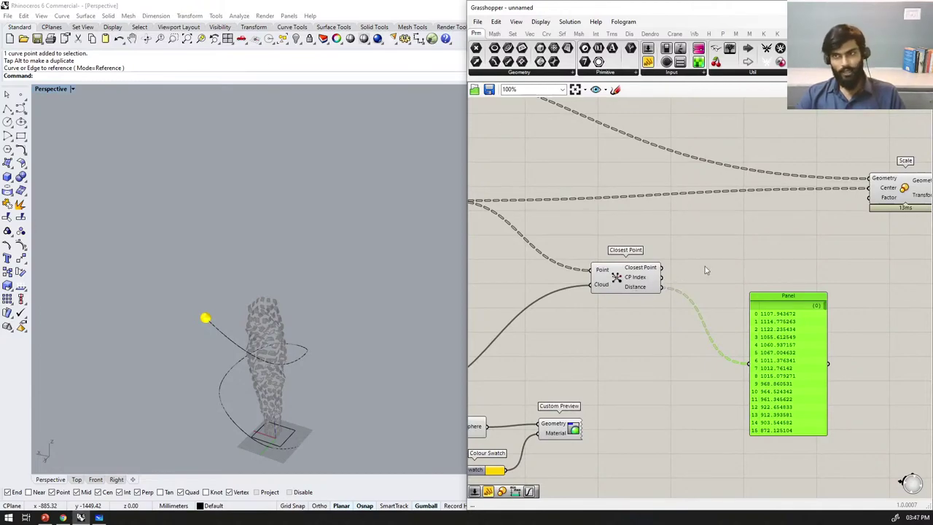
scroll(673, 290, "up", 1)
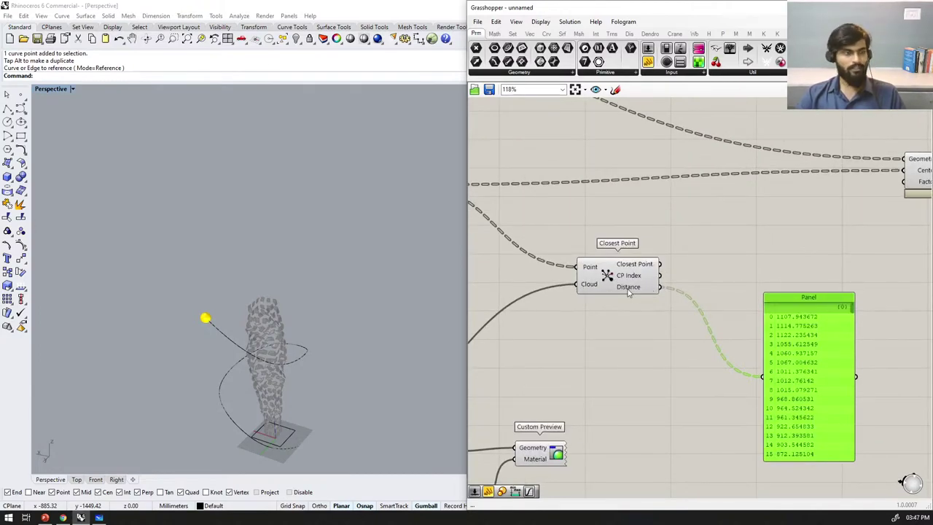
mouse_move(629, 291)
scroll(628, 291, "down", 6)
scroll(786, 342, "up", 1)
right_click_drag(828, 300, 881, 258)
scroll(700, 263, "up", 6)
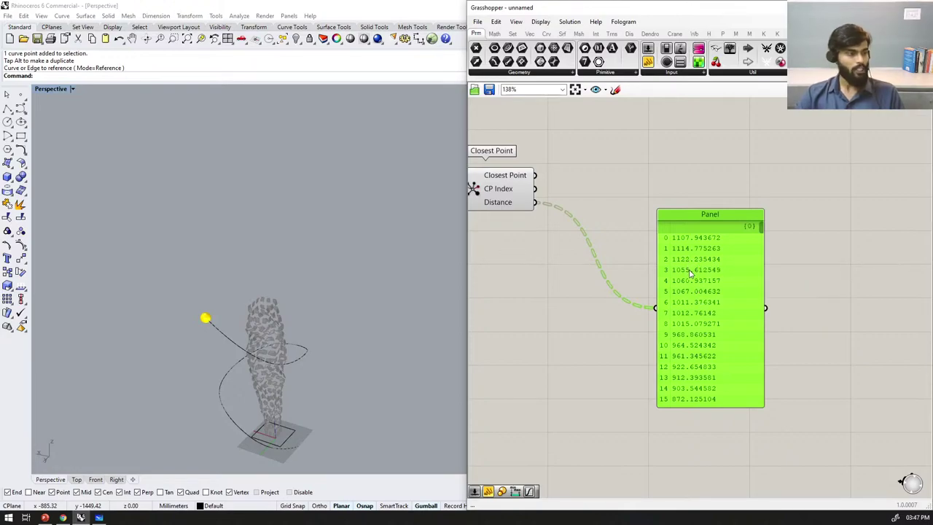
scroll(719, 347, "up", 2)
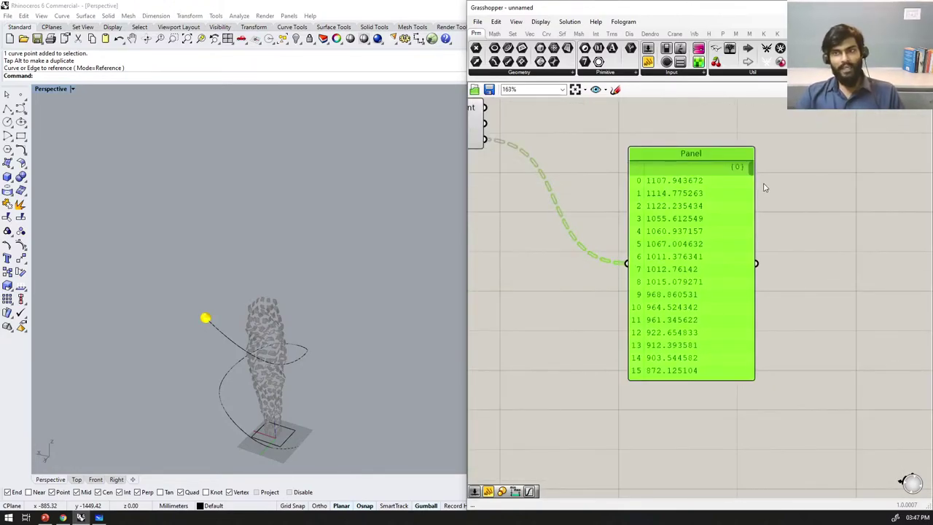
left_click_drag(751, 174, 853, 128)
scroll(817, 318, "down", 7)
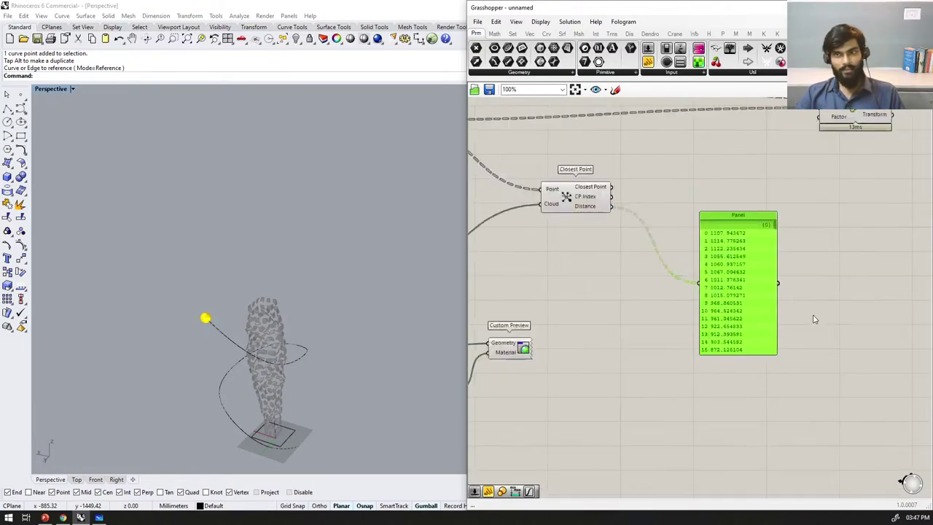
scroll(850, 270, "down", 7)
scroll(593, 283, "up", 3)
scroll(573, 284, "down", 3)
scroll(528, 292, "up", 4)
scroll(637, 272, "up", 6)
scroll(648, 264, "down", 1)
scroll(649, 264, "down", 10)
scroll(715, 262, "up", 3)
scroll(630, 249, "down", 3)
scroll(844, 247, "up", 6)
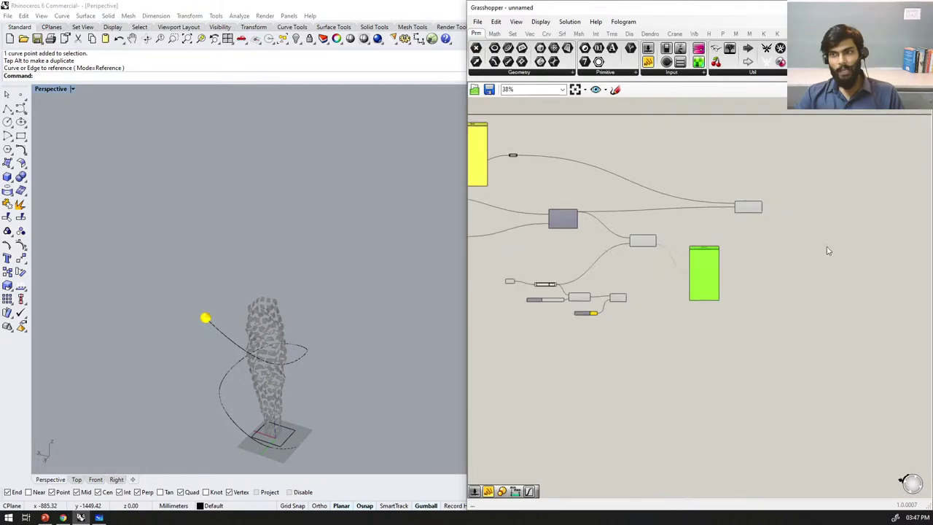
Step: Move the distance panel down, add a Remap Numbers component and connect the Closest Point Distance output to its Value input
scroll(678, 258, "up", 5)
left_click_drag(746, 265, 740, 354)
scroll(768, 226, "up", 2)
left_click(768, 227)
double_click(768, 227)
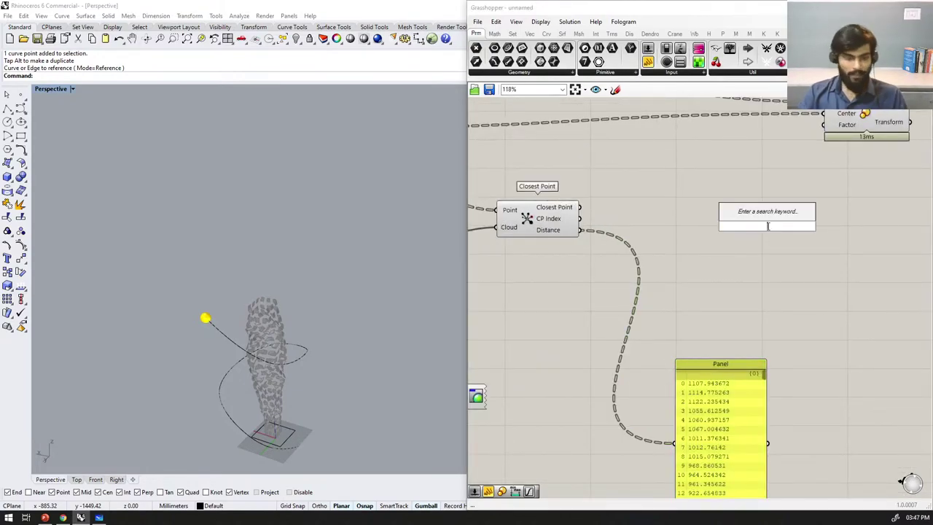
type("remap numbers")
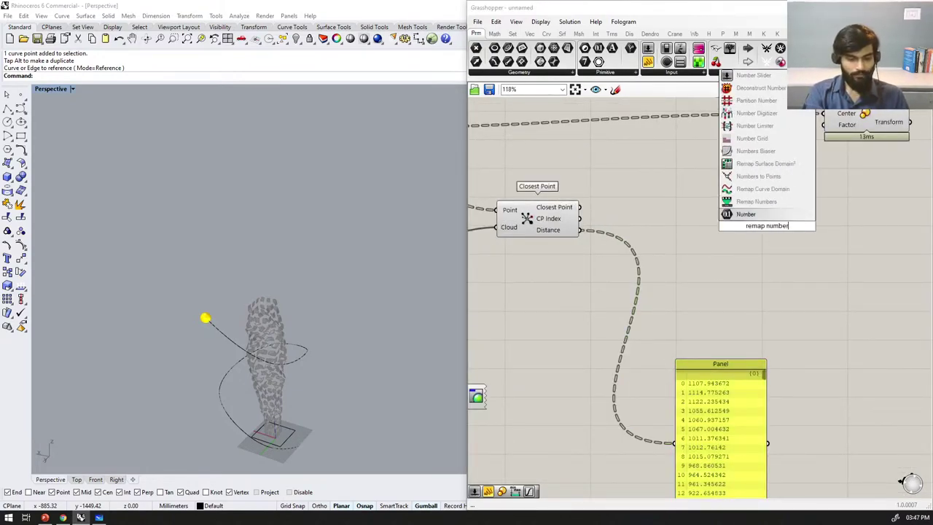
key("Return")
left_click_drag(580, 229, 782, 249)
Step: Delete the panel that lists the Closest Point distances
left_click(665, 303)
double_click(666, 302)
left_click(681, 379)
key("Delete")
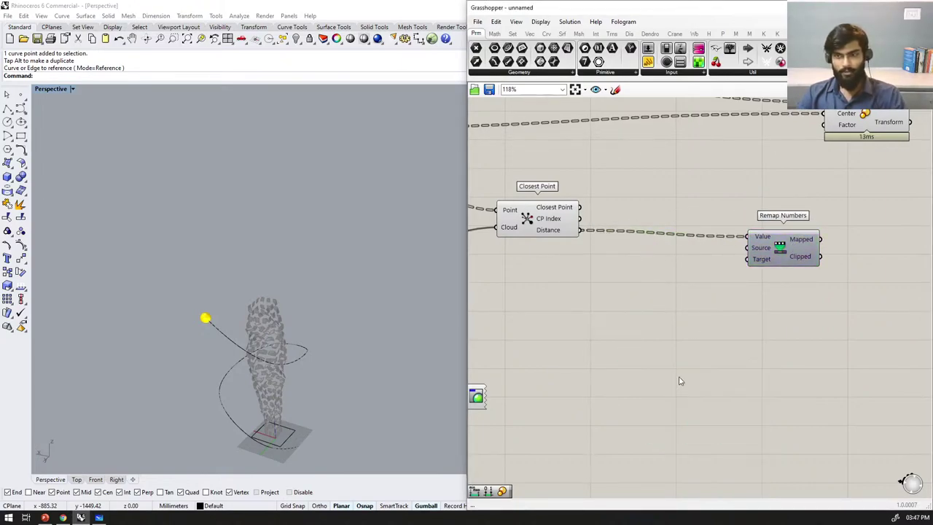
Step: Add a Construct Domain component, connect its Domain output to the Target input of Remap Numbers, and move it closer
double_click(680, 377)
type("construc")
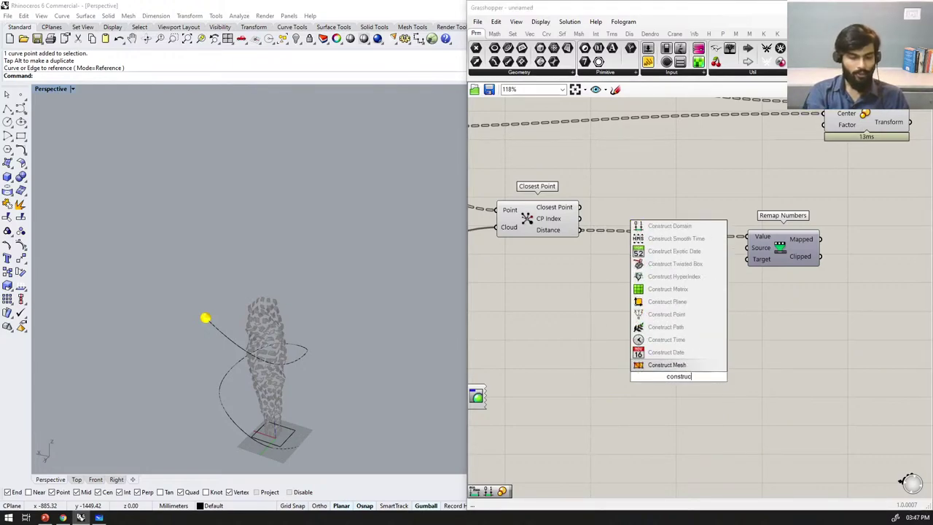
type("t domain")
key("Return")
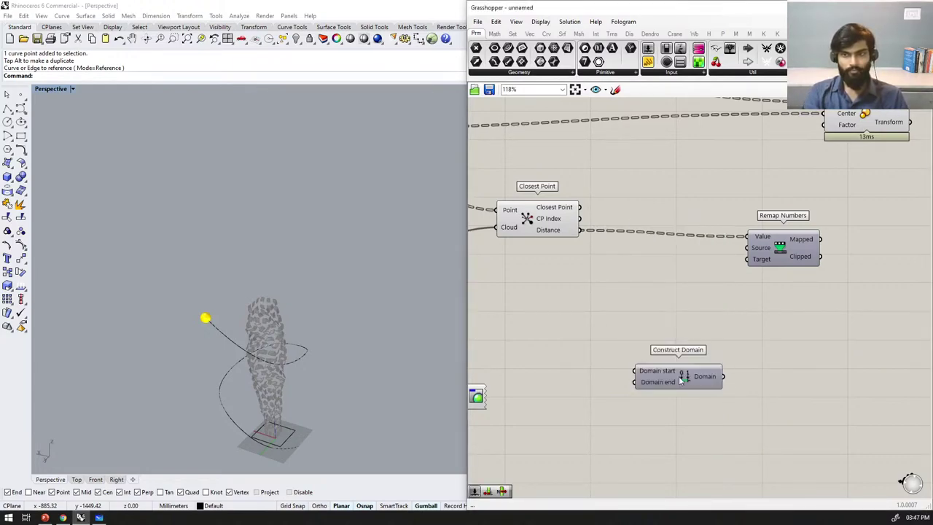
left_click_drag(724, 376, 748, 260)
left_click_drag(667, 382, 658, 328)
right_click_drag(630, 336, 754, 369)
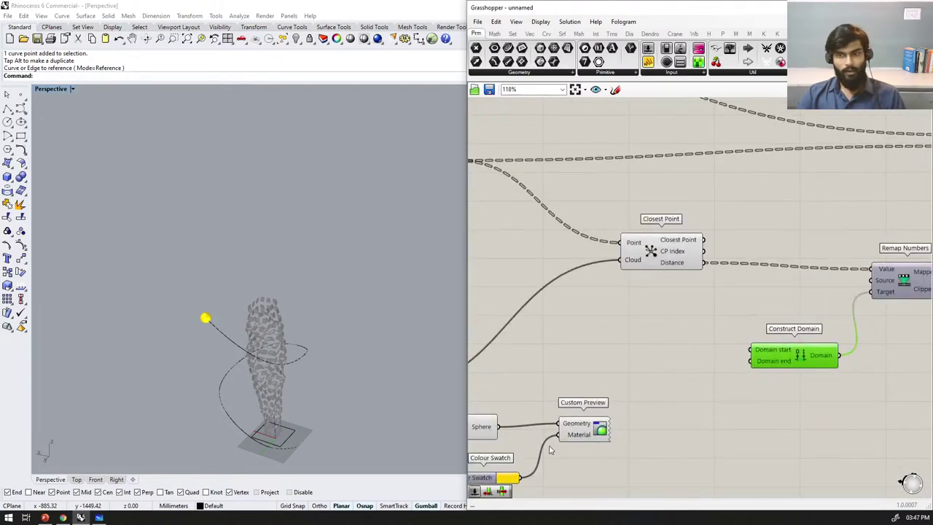
Step: Shift the Custom Preview component down slightly and move Construct Domain up beside the Remap Numbers inputs
left_click(590, 448)
left_click_drag(590, 448, 591, 451)
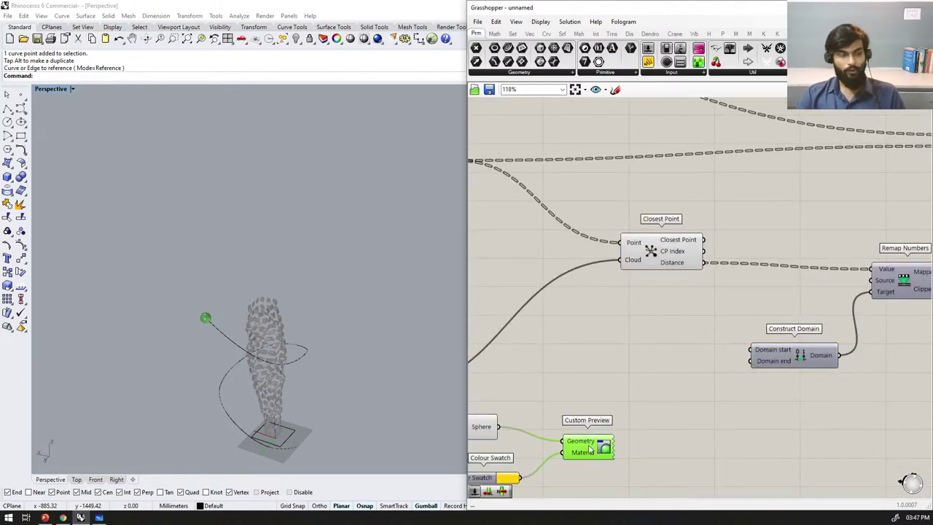
left_click_drag(819, 355, 829, 321)
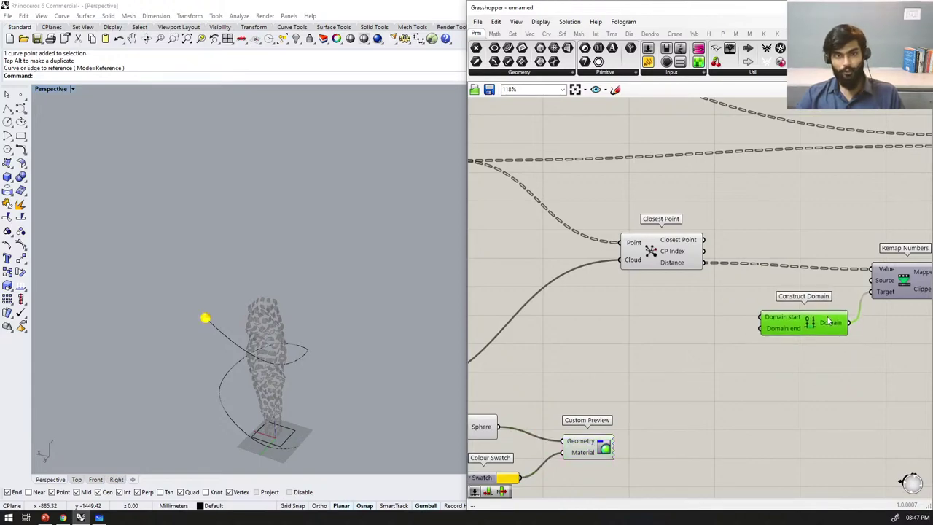
double_click(668, 324)
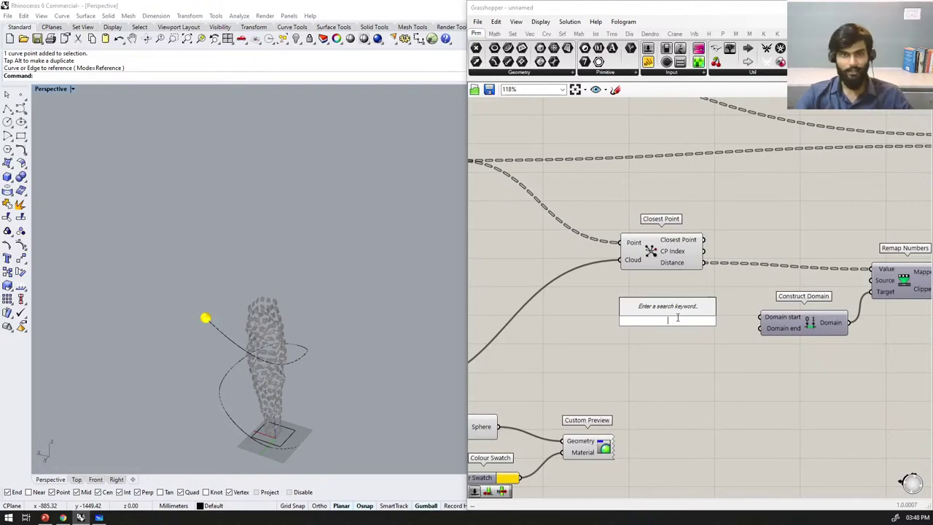
key("Escape")
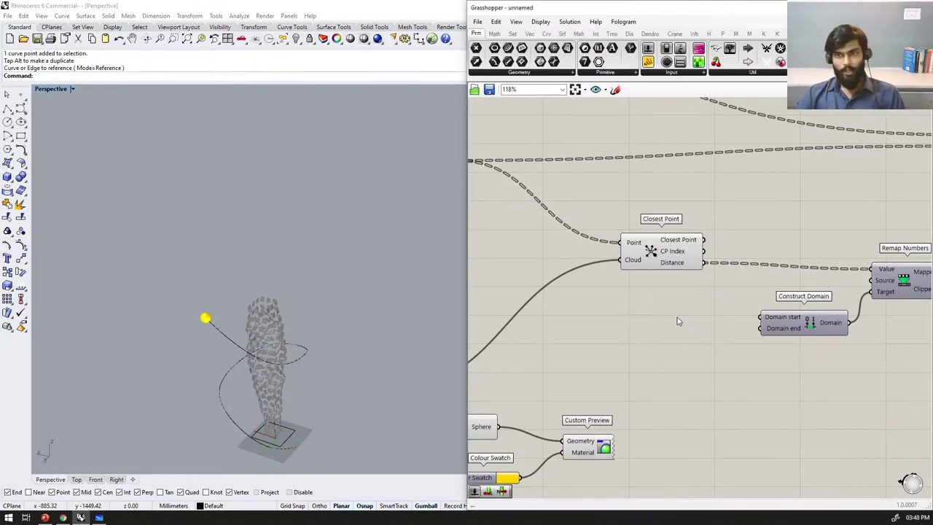
Step: Move the Scale component slightly farther from the Remap Numbers component
scroll(678, 317, "down", 3)
scroll(660, 333, "up", 3)
scroll(659, 331, "down", 3)
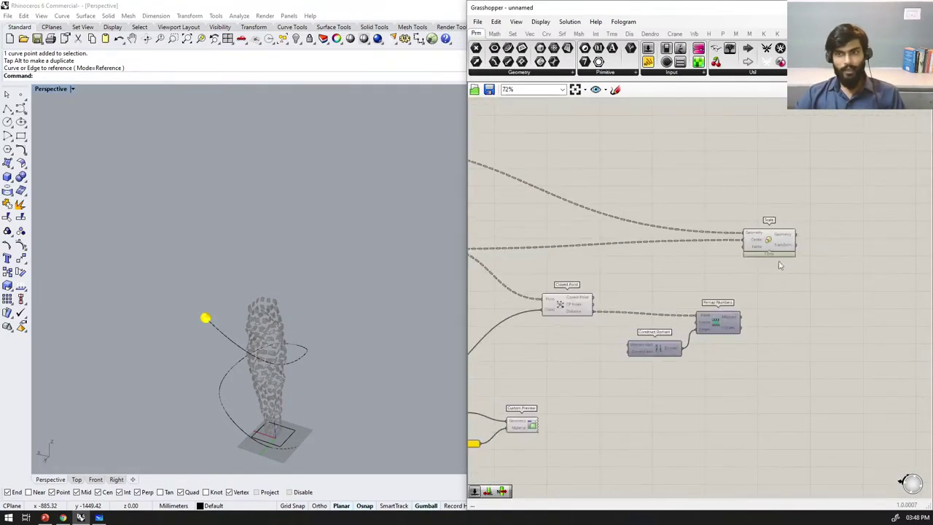
left_click_drag(766, 245, 782, 241)
scroll(646, 358, "up", 1)
Step: Add number sliders of 0.3 and 0.85 and connect them to Construct Domain's Domain start and Domain end inputs
left_click(645, 347)
scroll(646, 350, "up", 1)
scroll(642, 348, "down", 2)
scroll(631, 347, "up", 2)
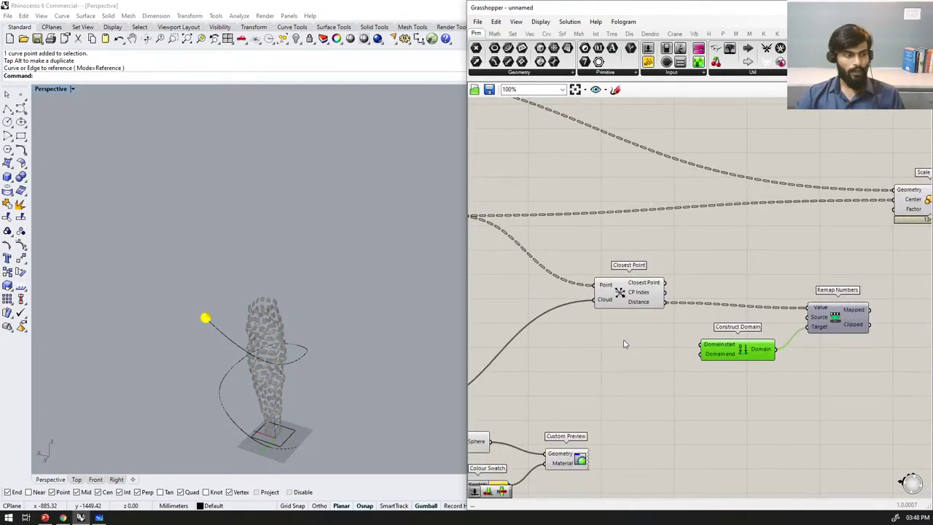
double_click(623, 341)
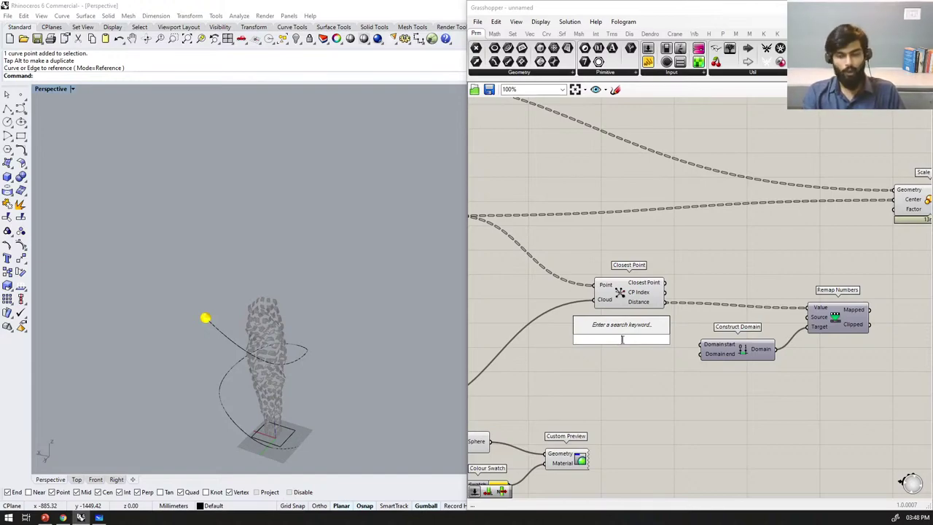
type("0.3")
key("Return")
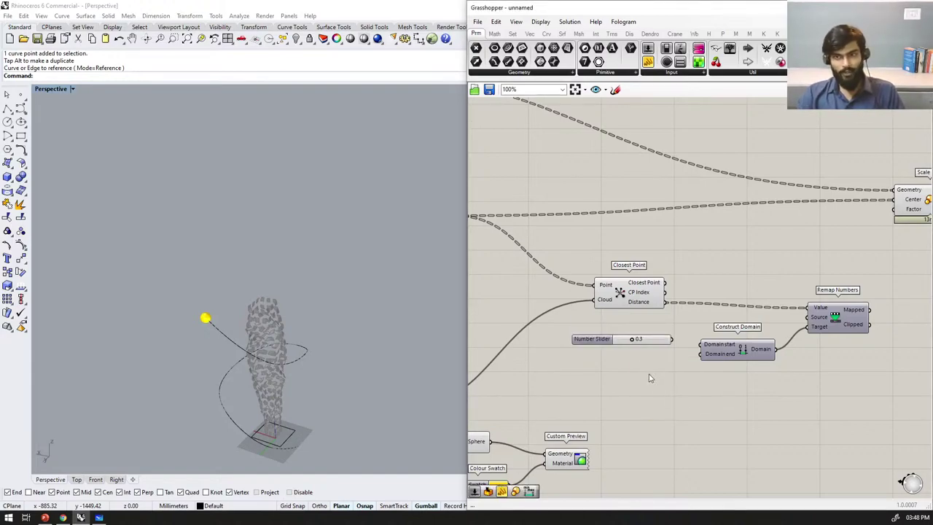
double_click(617, 365)
type("0.85")
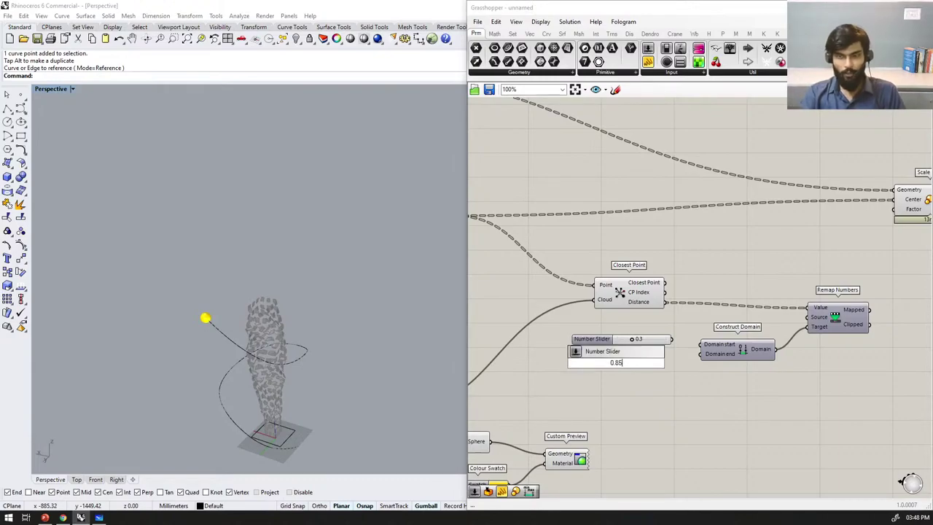
key("Return")
left_click_drag(666, 362, 703, 354)
Step: Add a Bounds component fed by the Closest Point Distance output and connect its Domain to the Source input of Remap Numbers
right_click_drag(867, 312, 776, 333)
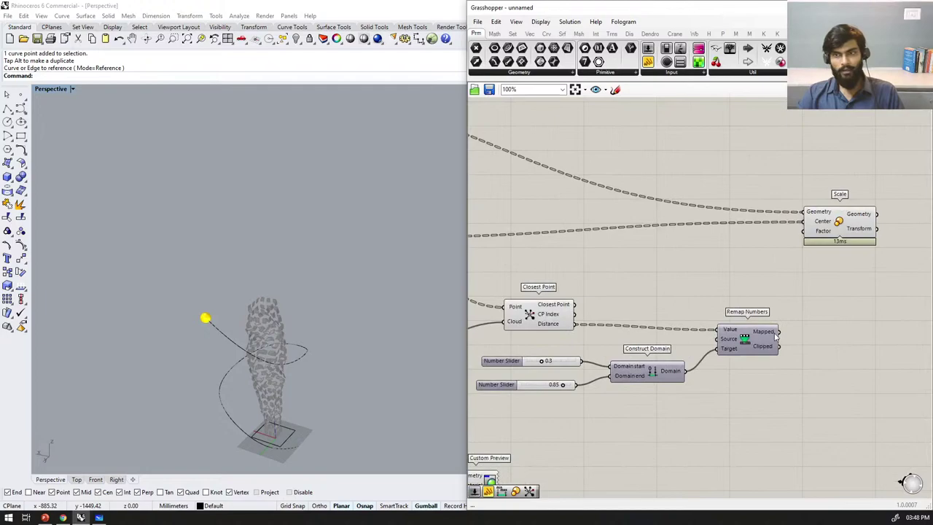
left_click(746, 338)
scroll(608, 347, "up", 1)
left_click_drag(550, 325, 534, 301)
double_click(646, 331)
type("bounds")
key("Return")
left_click_drag(562, 297, 609, 327)
left_click_drag(686, 327, 750, 322)
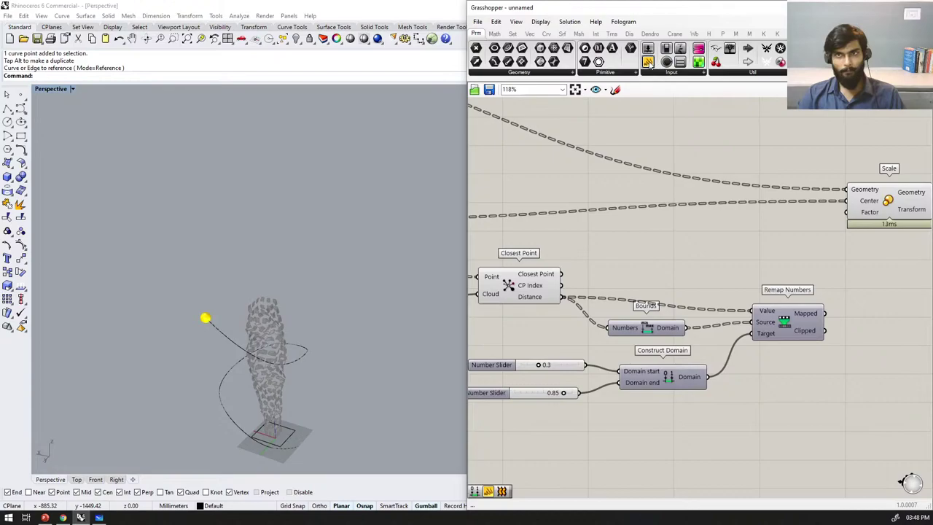
Step: Add a panel connected to the Closest Point Distance output and place it below the Construct Domain component
left_click_drag(648, 61, 660, 235)
left_click_drag(562, 297, 616, 231)
left_click_drag(661, 251, 688, 496)
right_click_drag(688, 497, 685, 314)
scroll(685, 385, "down", 2)
scroll(685, 386, "up", 1)
left_click(687, 314)
left_click_drag(687, 310, 651, 452)
scroll(782, 222, "down", 4)
scroll(783, 244, "up", 6)
Step: Add a second panel beside the distance panel and connect the Mapped output of Remap Numbers to it
left_click_drag(648, 61, 829, 316)
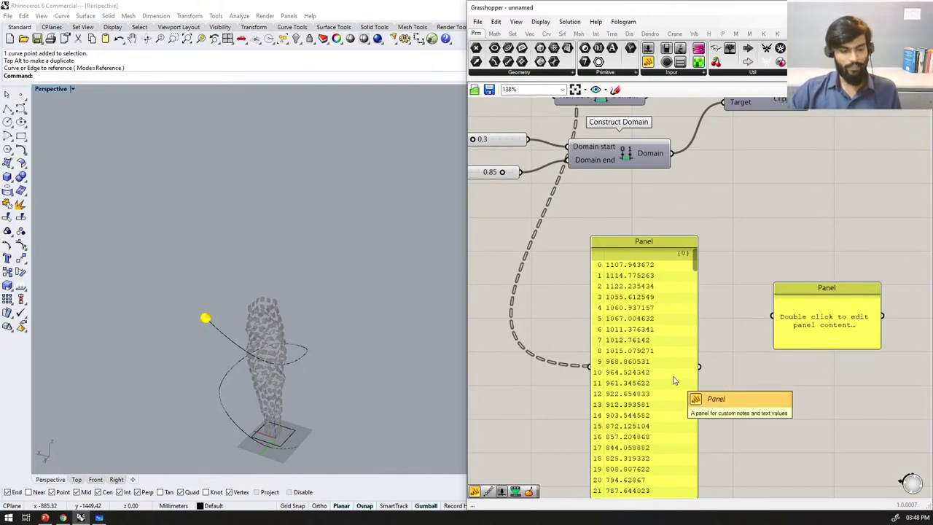
scroll(684, 296, "down", 3)
scroll(800, 239, "up", 3)
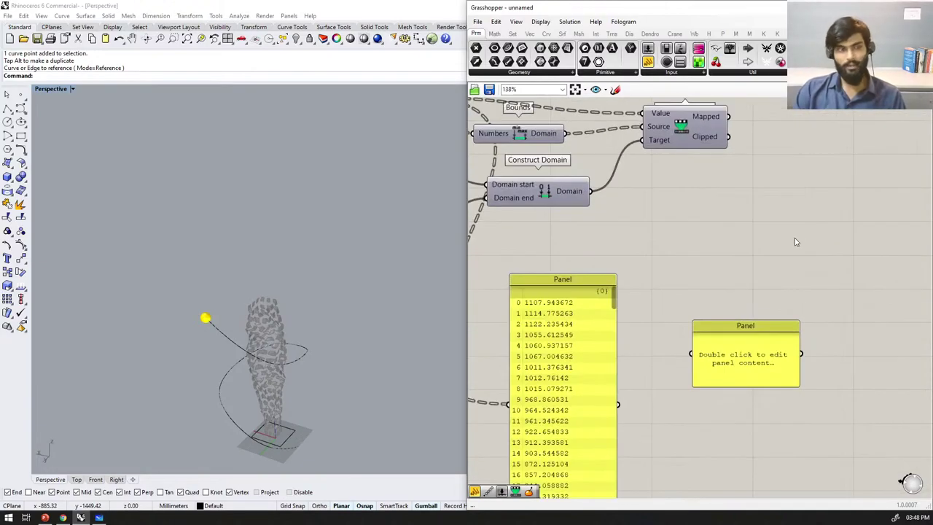
scroll(753, 281, "down", 4)
scroll(758, 290, "up", 4)
left_click_drag(724, 368, 737, 369)
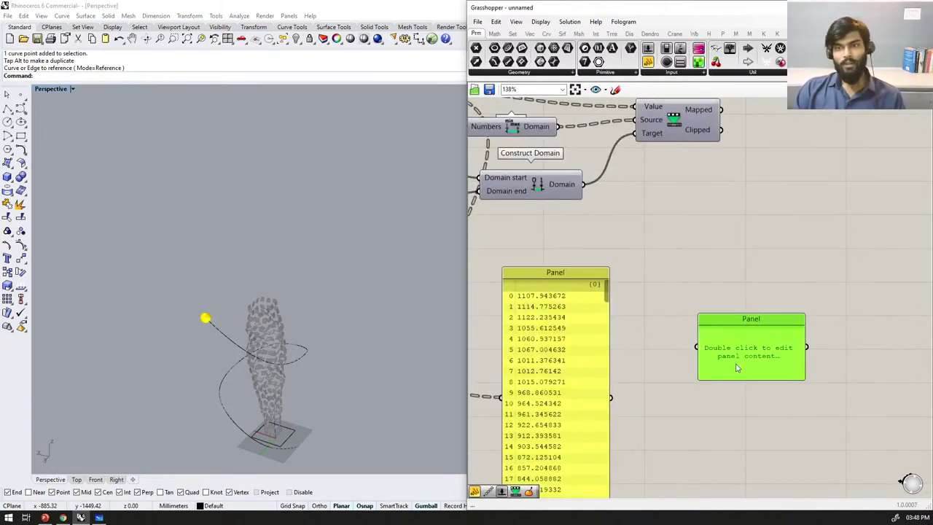
scroll(742, 248, "down", 5)
scroll(738, 197, "up", 4)
left_click_drag(723, 168, 691, 523)
left_click_drag(740, 393, 697, 399)
scroll(624, 364, "up", 2)
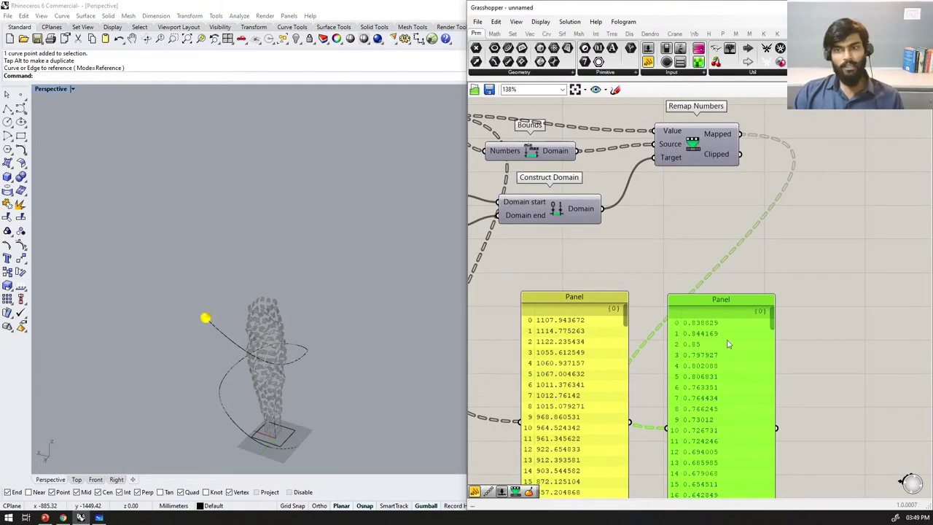
Step: Compare the original distances with the remapped values in the two panels
scroll(728, 339, "down", 5)
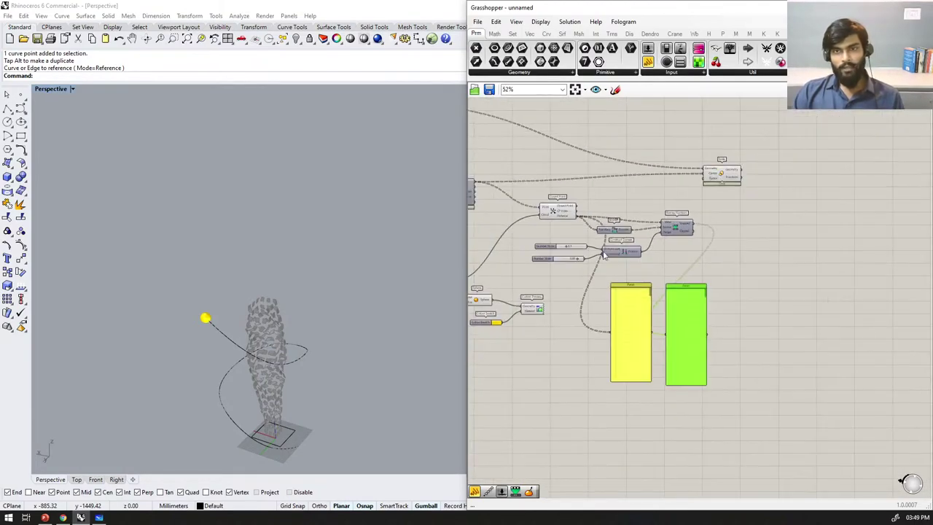
scroll(609, 252, "up", 5)
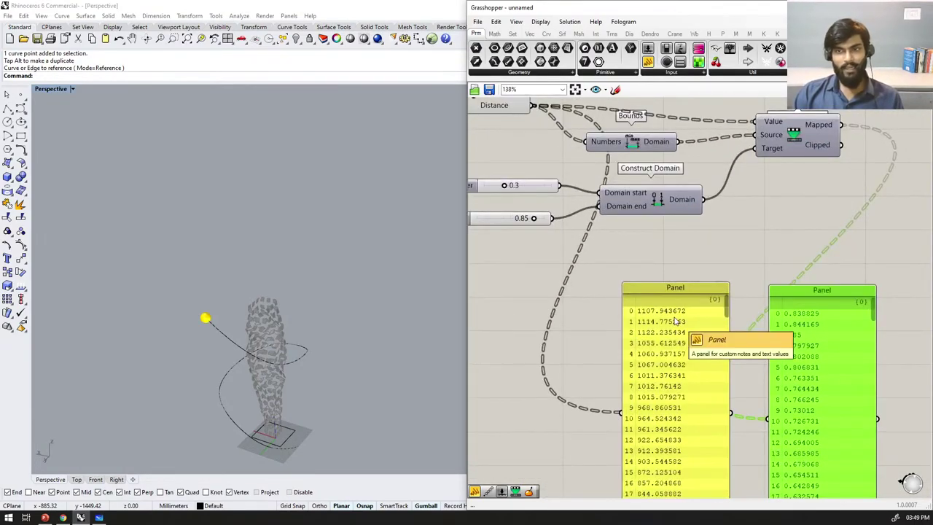
scroll(674, 321, "down", 4)
scroll(698, 323, "up", 3)
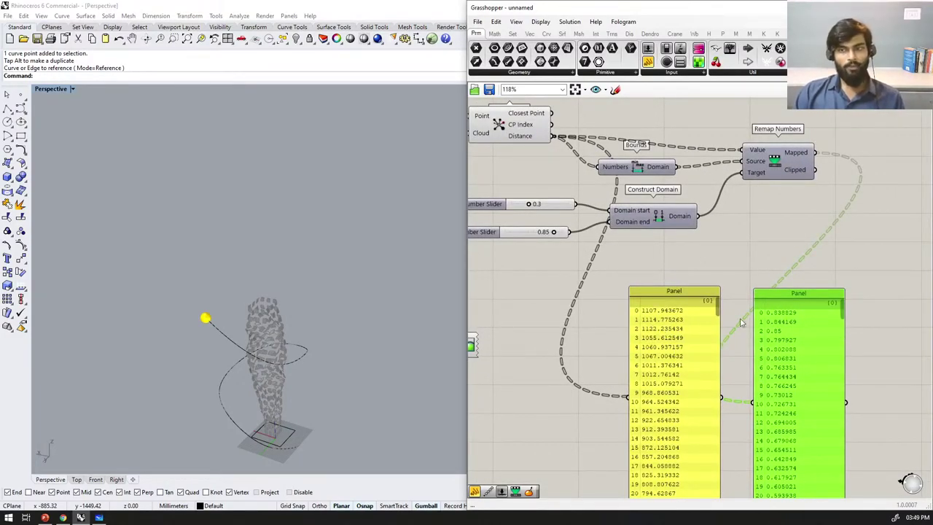
scroll(776, 327, "up", 2)
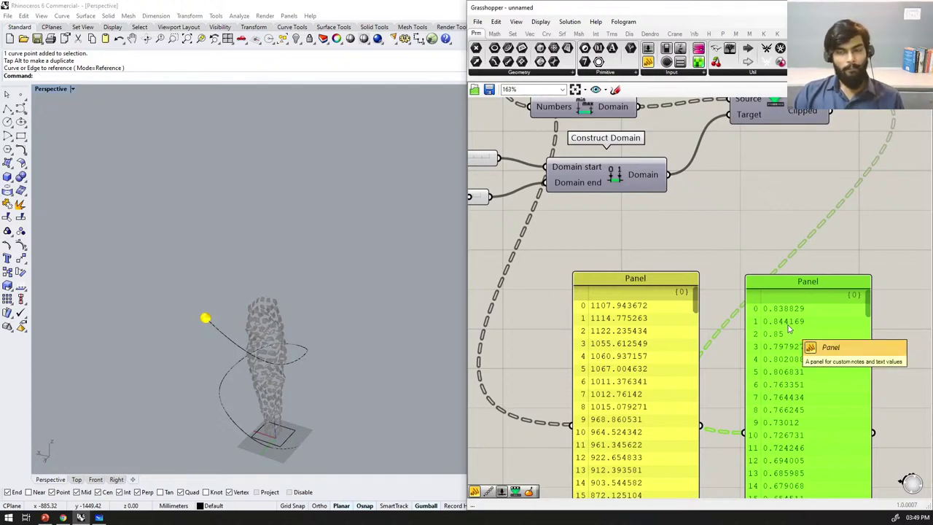
scroll(789, 329, "down", 3)
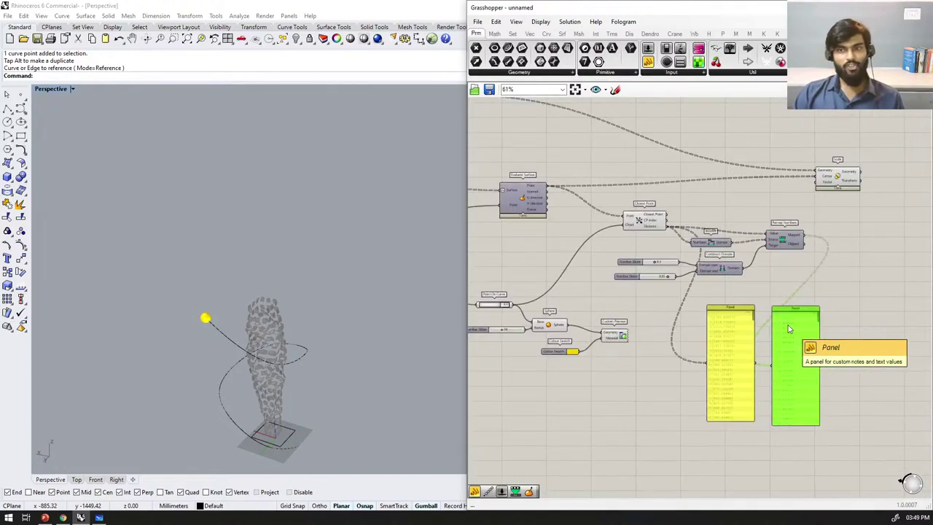
scroll(762, 271, "up", 2)
scroll(763, 271, "down", 3)
scroll(792, 356, "up", 3)
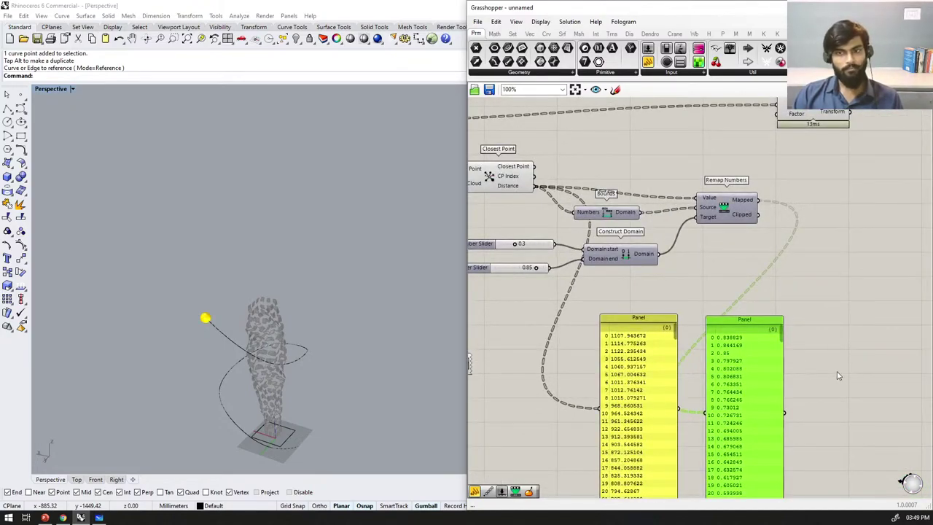
Step: Delete both panels listing the distances and the remapped values
left_click_drag(851, 384, 632, 317)
key("Delete")
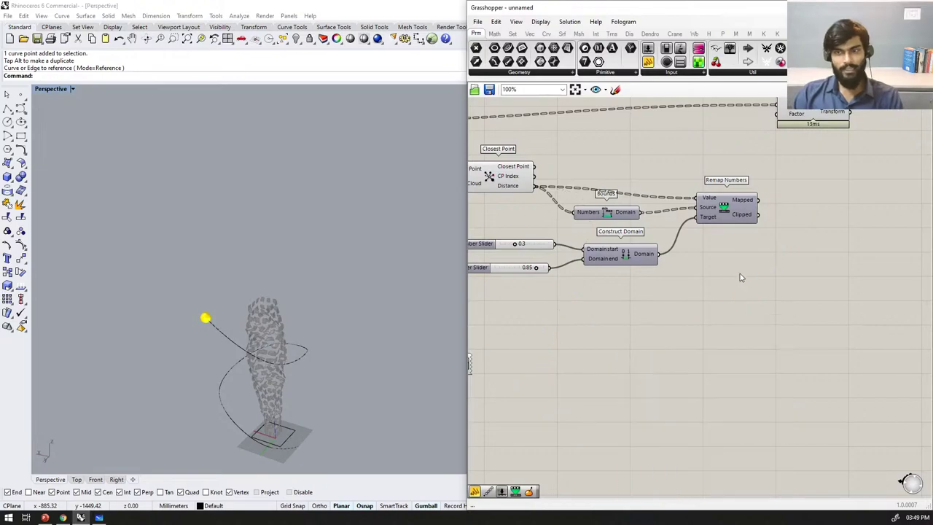
Step: Connect the Mapped output of Remap Numbers to the Factor input of the Scale component
scroll(740, 274, "down", 3)
scroll(752, 248, "up", 3)
scroll(753, 250, "up", 1)
left_click_drag(735, 243, 816, 153)
Step: Examine the scaled panels of the tower in the Perspective viewport in relation to the attractor sphere
right_click_drag(338, 378, 332, 338)
scroll(230, 304, "up", 3)
right_click_drag(300, 292, 279, 272)
scroll(310, 307, "up", 5)
scroll(278, 273, "down", 7)
scroll(245, 298, "up", 5)
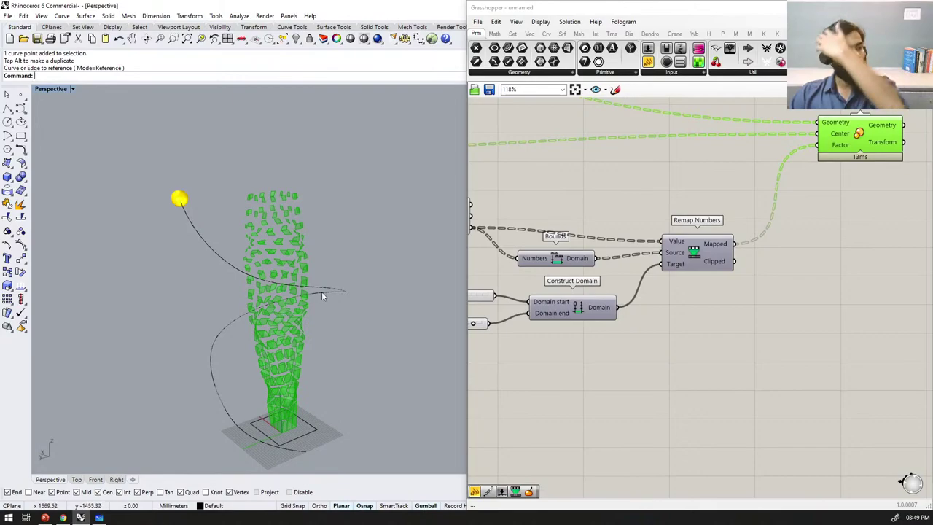
right_click_drag(328, 232, 299, 192)
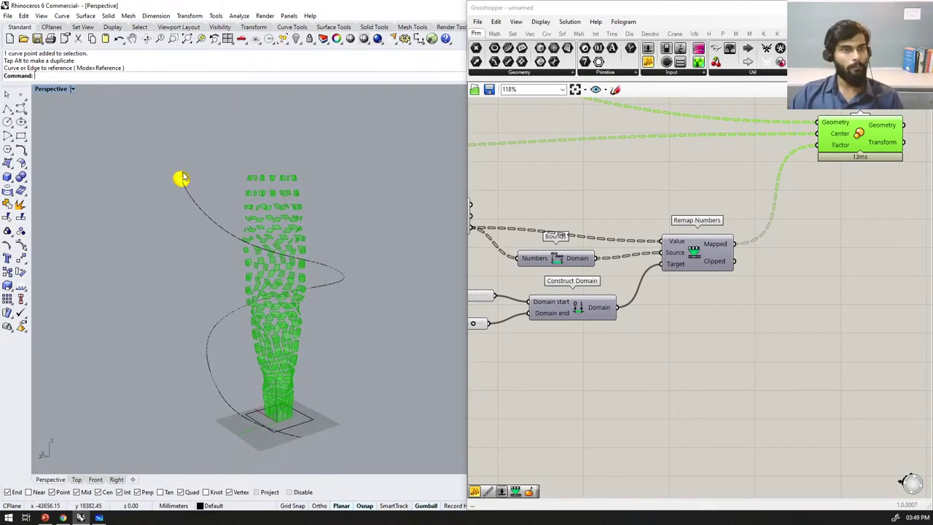
right_click_drag(219, 198, 284, 213)
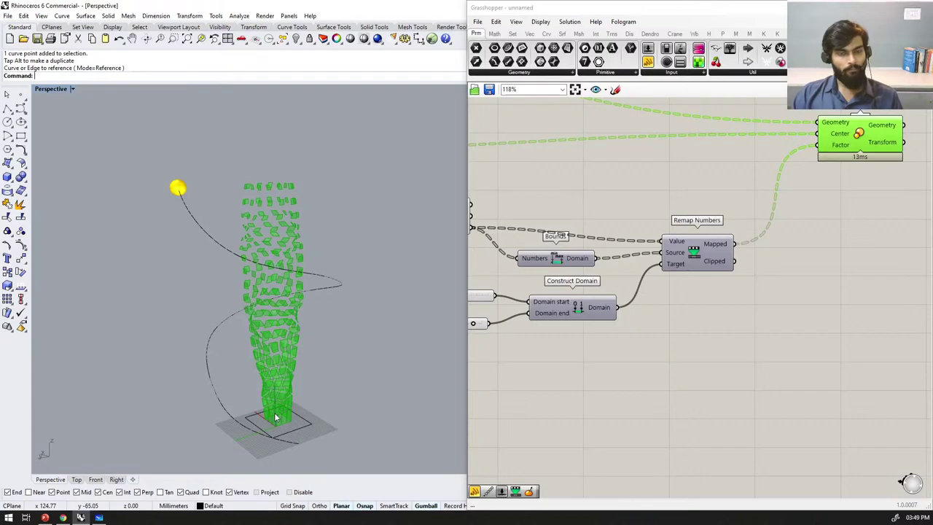
Step: Set the Point On Curve parameter to 0.628 to move the attractor along the spiral curve
scroll(838, 321, "down", 6)
right_click_drag(806, 287, 906, 267)
scroll(777, 321, "up", 7)
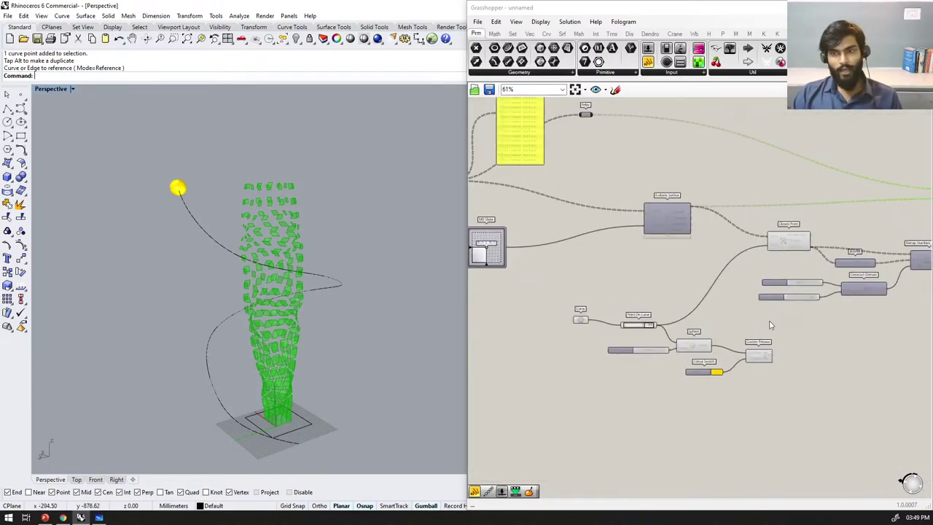
scroll(638, 308, "up", 2)
scroll(727, 309, "down", 5)
scroll(669, 303, "up", 3)
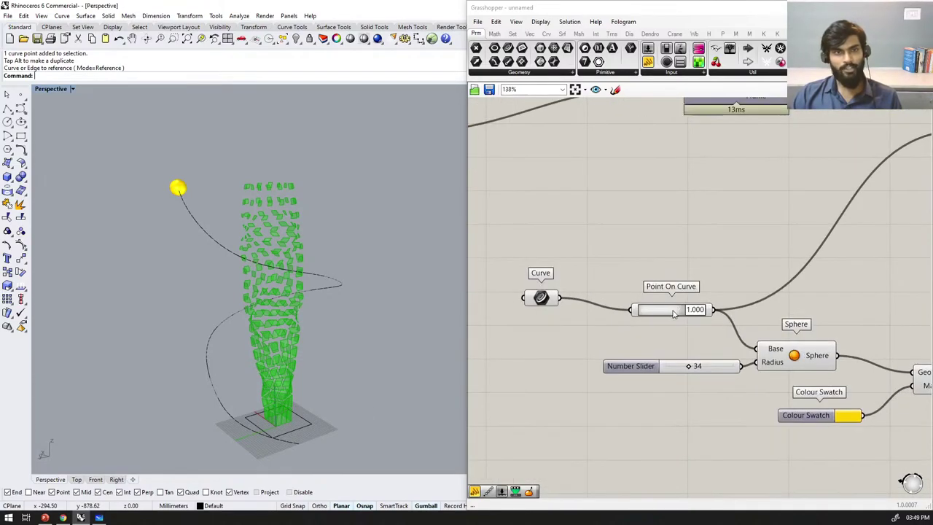
left_click_drag(699, 310, 680, 337)
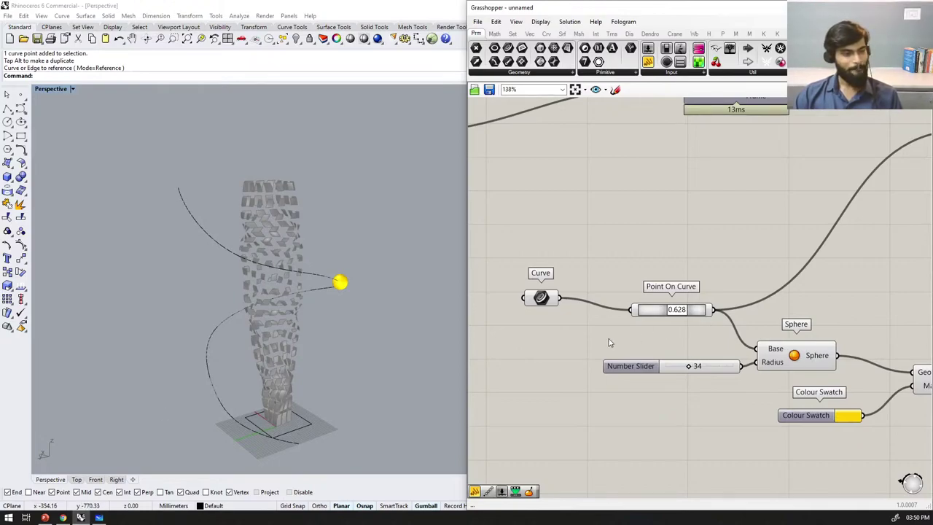
Step: Set the Point On Curve parameter to 1.000 to place the attractor at the curve's upper end
scroll(613, 321, "down", 3)
scroll(700, 323, "up", 3)
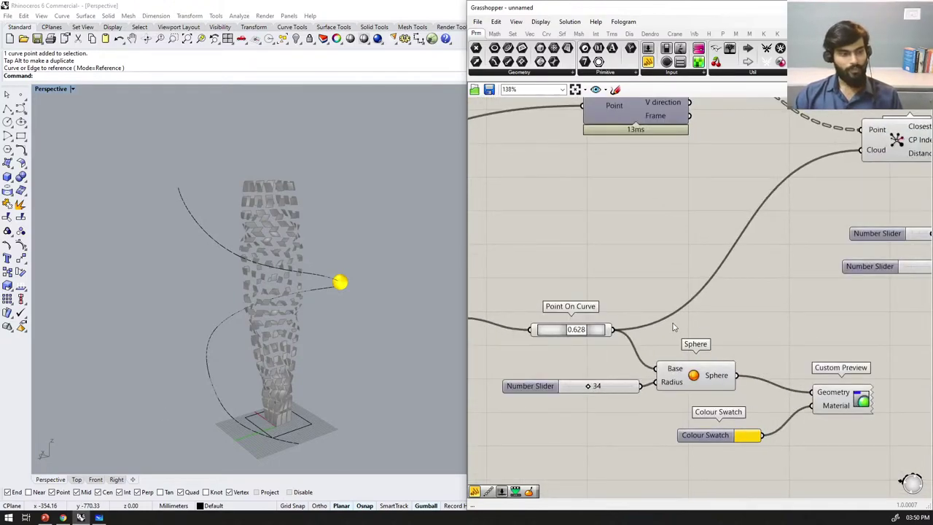
scroll(673, 327, "down", 1)
scroll(641, 321, "up", 2)
left_click_drag(660, 325, 693, 347)
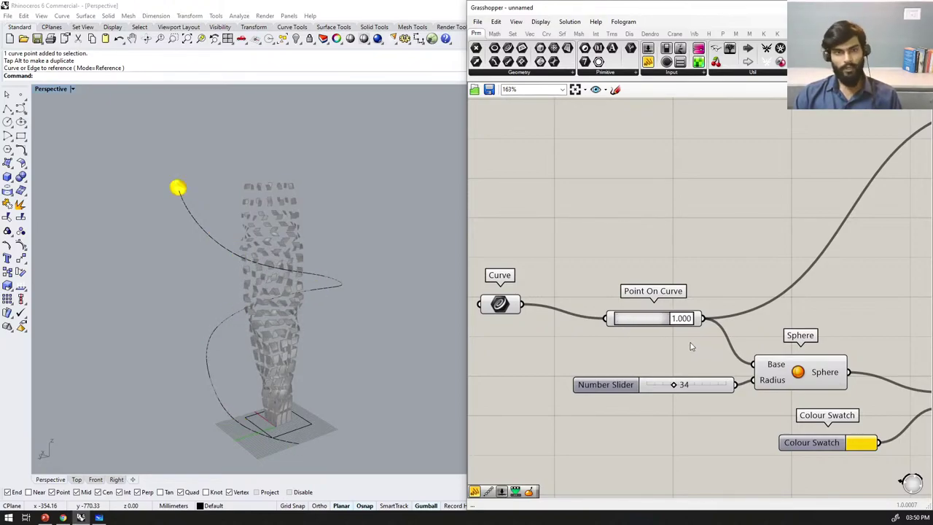
Step: Move the Scale component slightly higher above the Remap Numbers component
scroll(689, 344, "down", 3)
scroll(641, 314, "down", 8)
scroll(808, 250, "up", 6)
left_click_drag(861, 224, 863, 199)
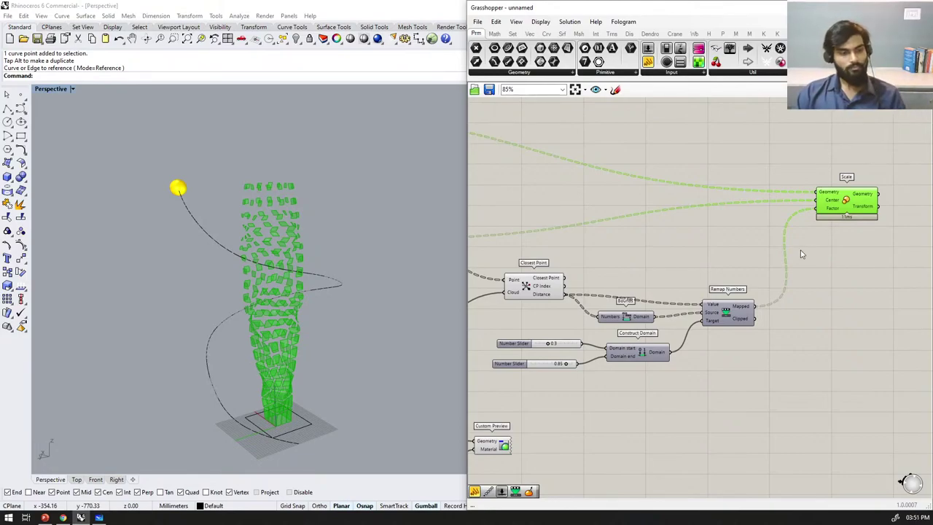
scroll(775, 259, "down", 3)
right_click_drag(773, 260, 609, 288)
scroll(720, 271, "up", 5)
left_click_drag(631, 253, 625, 241)
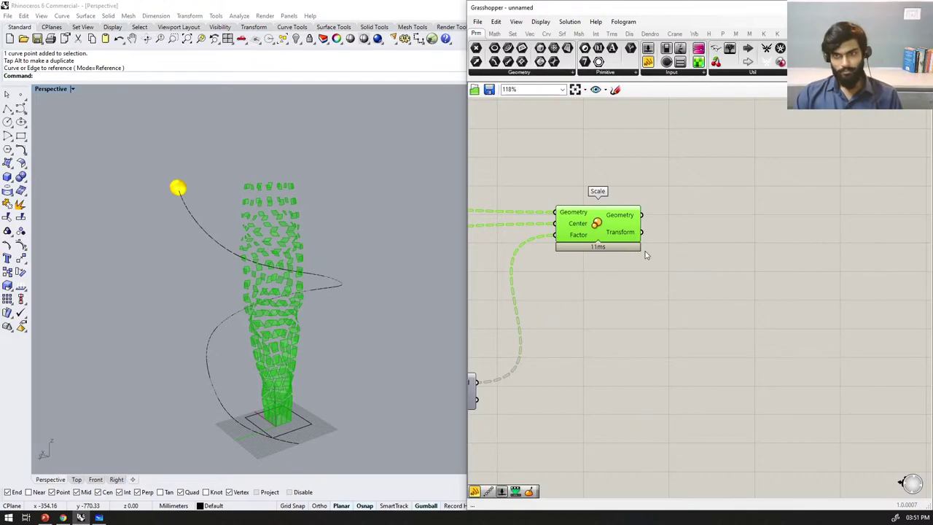
right_click_drag(400, 282, 377, 253)
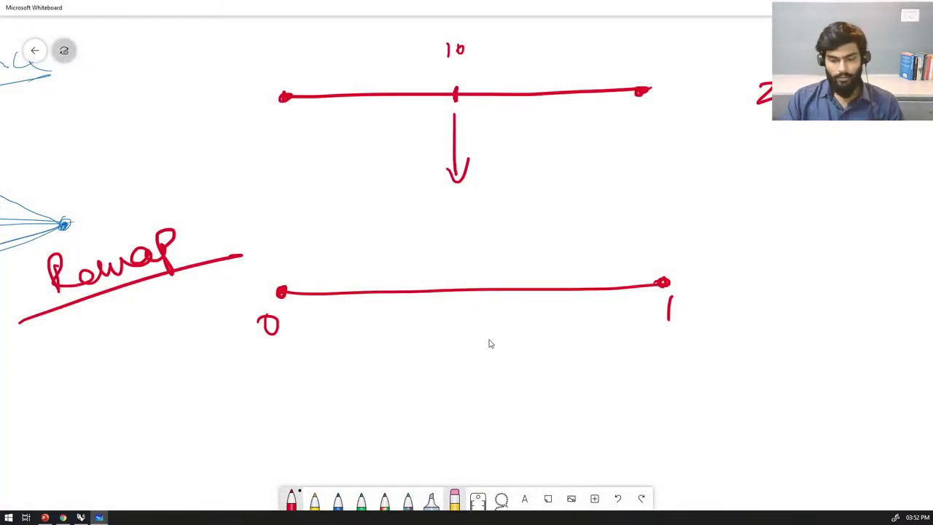
Step: Switch to Microsoft Whiteboard and sketch a large red four-sided panel with a small yellow four-sided shape near its centre
right_click_drag(919, 256, 208, 259)
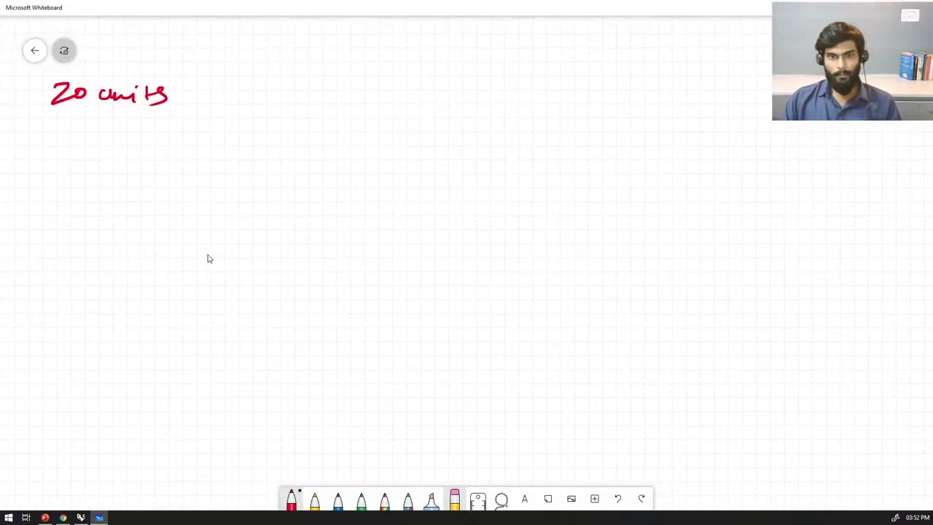
mouse_move(328, 128)
left_mouse_down()
mouse_move(364, 283)
mouse_move(517, 233)
mouse_move(457, 67)
mouse_move(340, 102)
mouse_move(332, 140)
left_mouse_up()
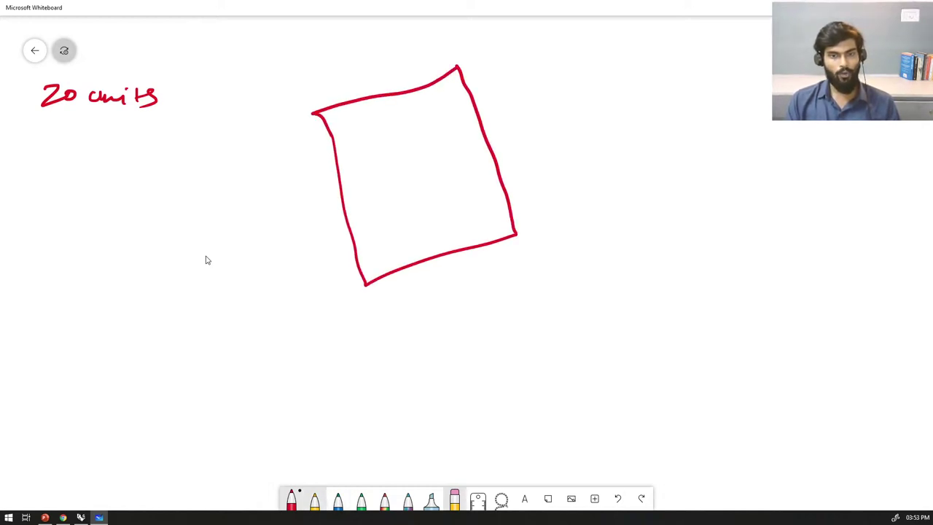
left_click(315, 501)
mouse_move(398, 145)
left_mouse_down()
mouse_move(398, 184)
mouse_move(437, 182)
mouse_move(438, 143)
mouse_move(397, 143)
left_mouse_up()
key("ctrl+z")
Step: Draw a green arrow outward from the yellow shape and a small blue four-sided shape at the arrow's tip
left_click(338, 500)
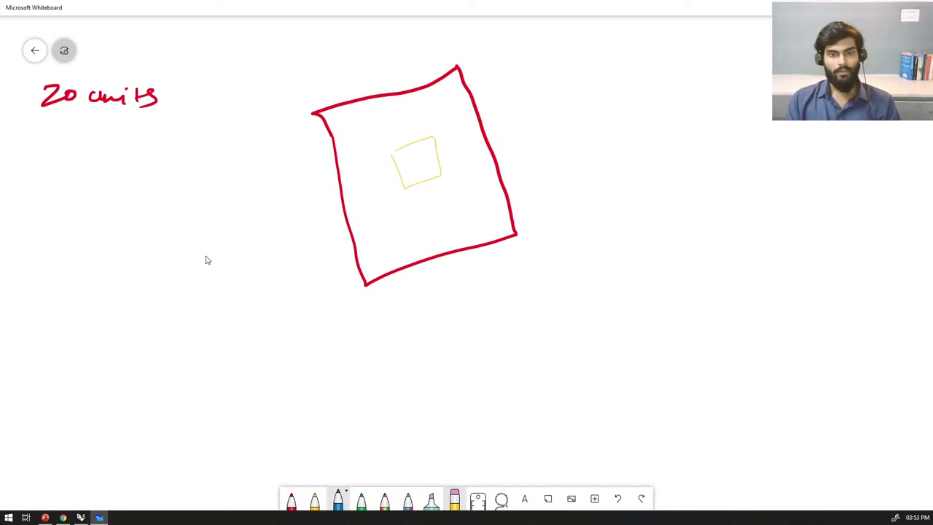
left_click(361, 500)
mouse_move(423, 167)
left_mouse_down()
mouse_move(516, 89)
mouse_move(515, 102)
mouse_move(523, 86)
mouse_move(529, 108)
mouse_move(583, 103)
mouse_move(584, 48)
mouse_move(523, 57)
left_mouse_up()
left_click(337, 499)
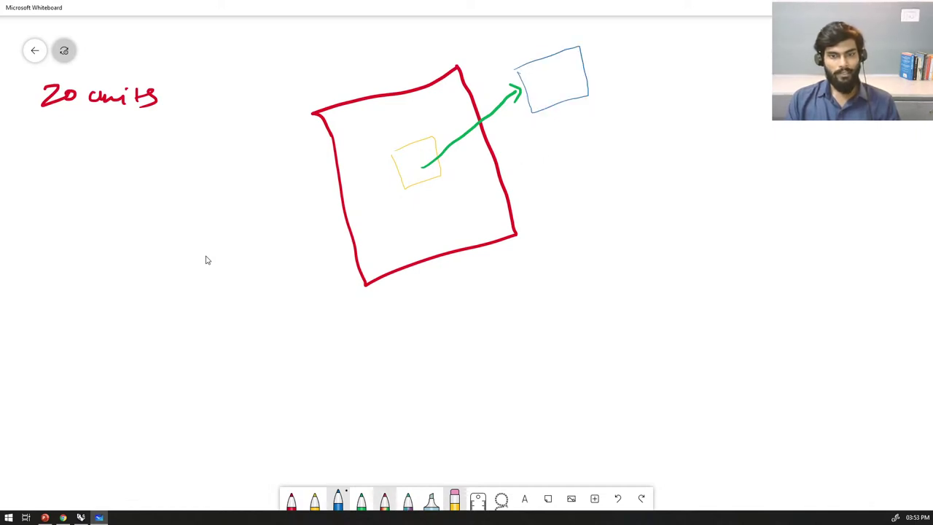
Step: Join the blue shape's corners to the red panel's corners with blue lines and hatch the faces between them
left_click_drag(532, 111, 364, 275)
left_click_drag(517, 67, 306, 111)
left_click_drag(582, 47, 445, 64)
left_click_drag(588, 95, 504, 232)
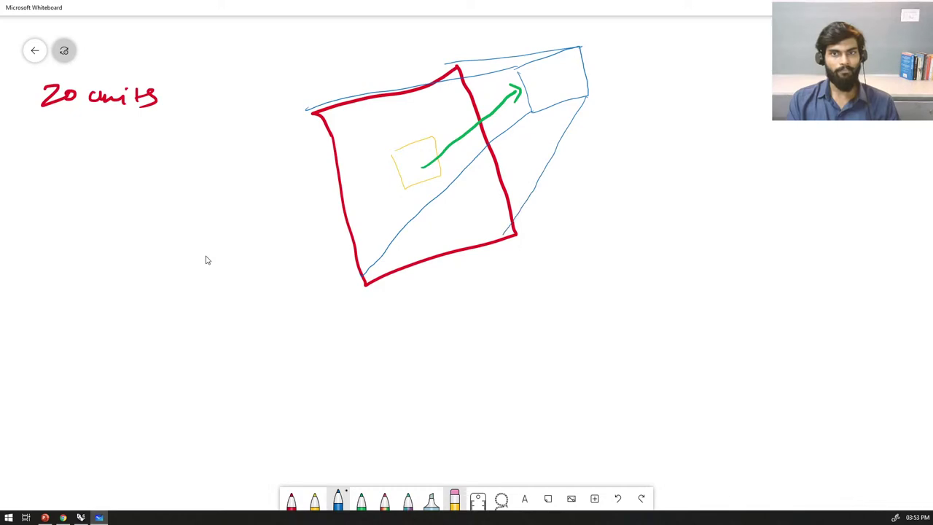
mouse_move(576, 111)
left_mouse_down()
mouse_move(503, 134)
mouse_move(426, 239)
left_mouse_up()
mouse_move(510, 232)
left_mouse_down()
mouse_move(400, 267)
mouse_move(525, 86)
mouse_move(350, 202)
mouse_move(516, 67)
mouse_move(330, 129)
mouse_move(356, 165)
mouse_move(368, 219)
left_mouse_up()
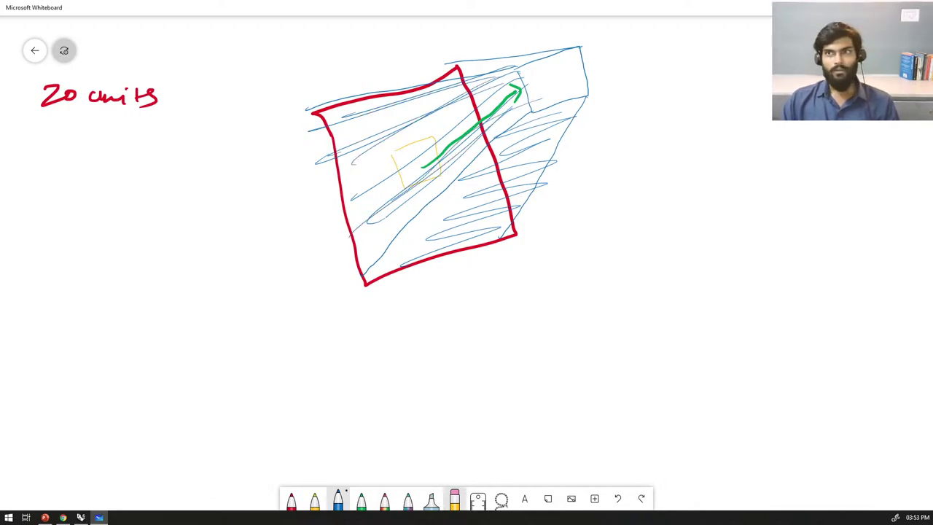
Step: Switch back to Grasshopper and add a Move component on the empty canvas beyond the Scale component
left_click(878, 6)
left_click(232, 413)
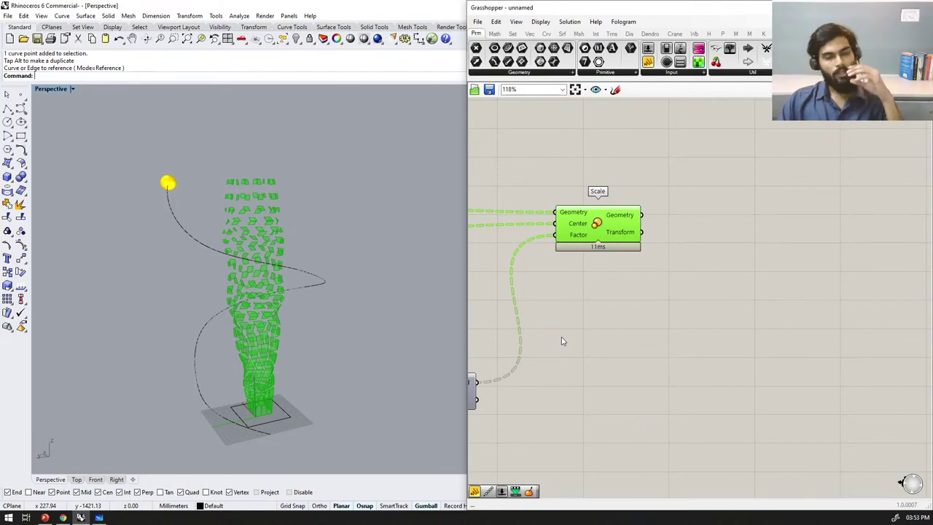
scroll(647, 257, "down", 2)
scroll(646, 256, "up", 3)
left_click(689, 342)
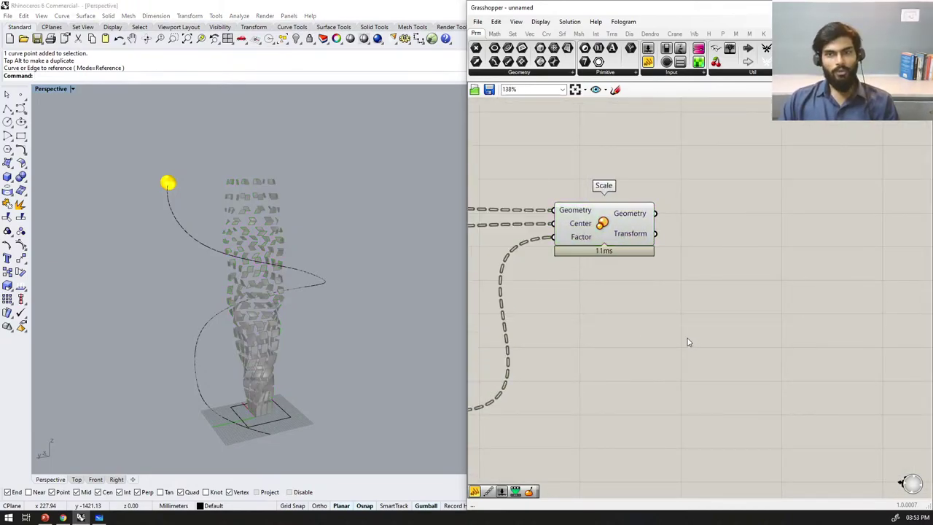
double_click(746, 262)
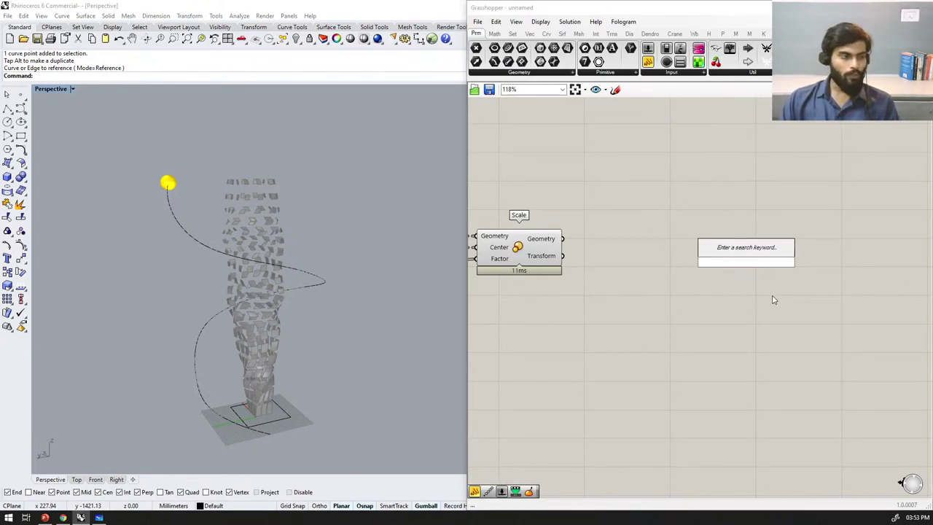
type("move")
key("Return")
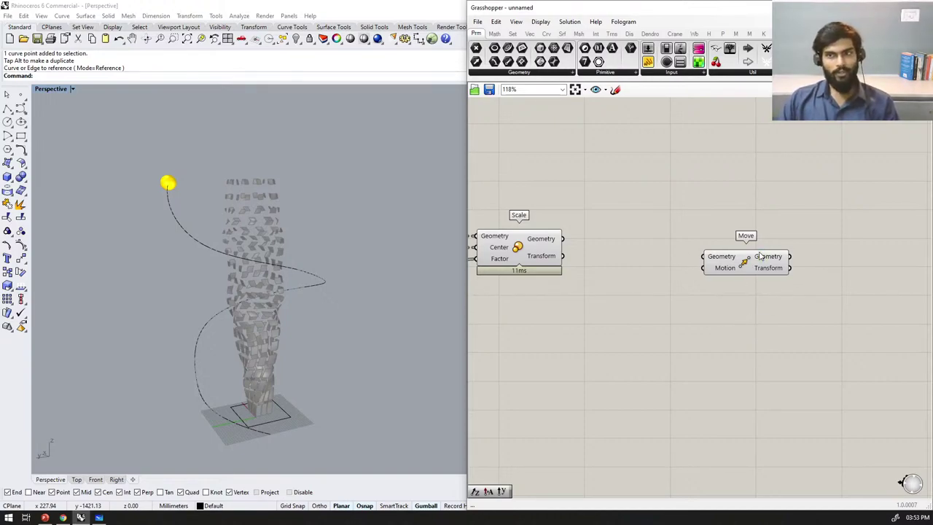
Step: Adjust the placement of the Move component slightly lower than the Scale component and nudge the Scale component
left_click_drag(761, 257, 748, 271)
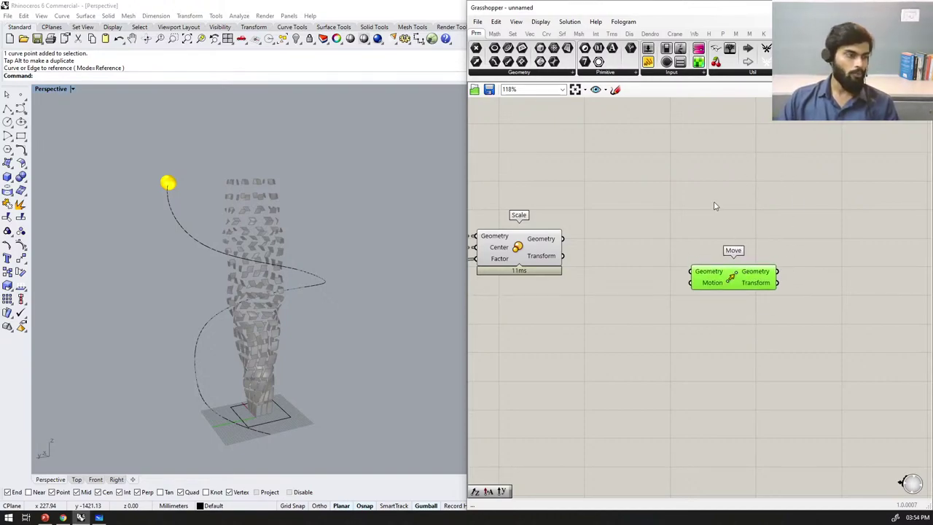
scroll(704, 237, "down", 3)
scroll(729, 285, "up", 4)
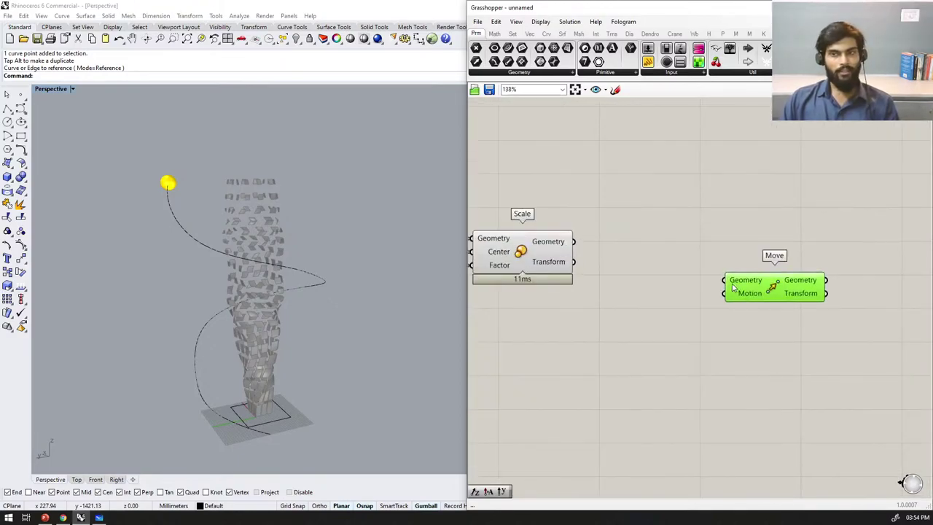
scroll(734, 288, "down", 1)
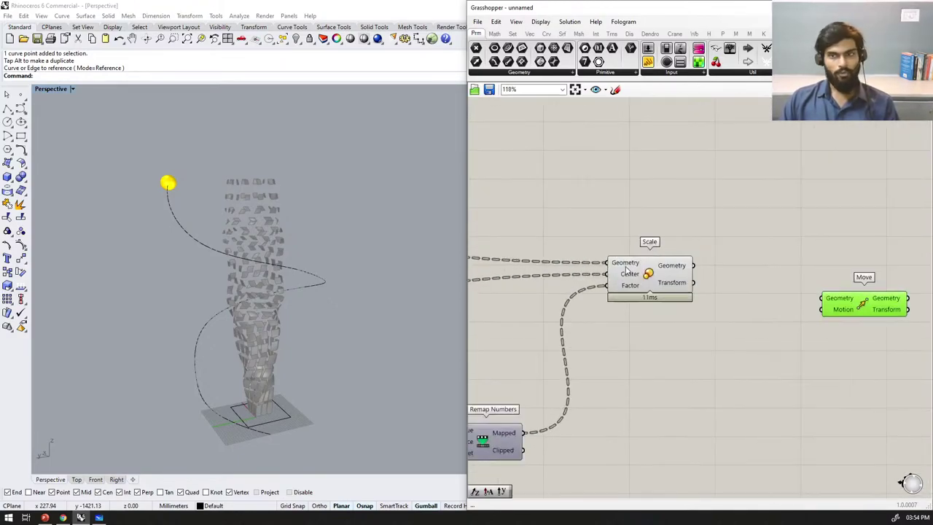
left_click(662, 293)
left_click_drag(662, 293, 687, 280)
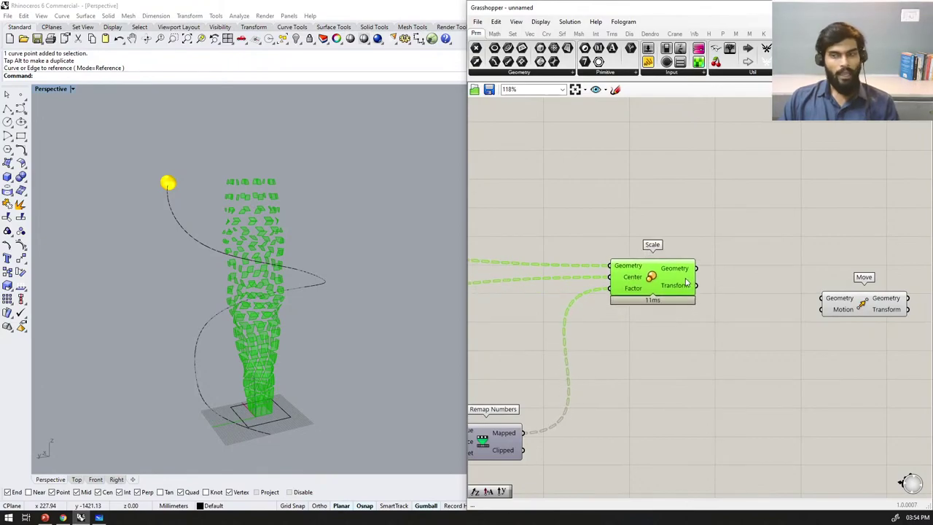
scroll(881, 319, "up", 1)
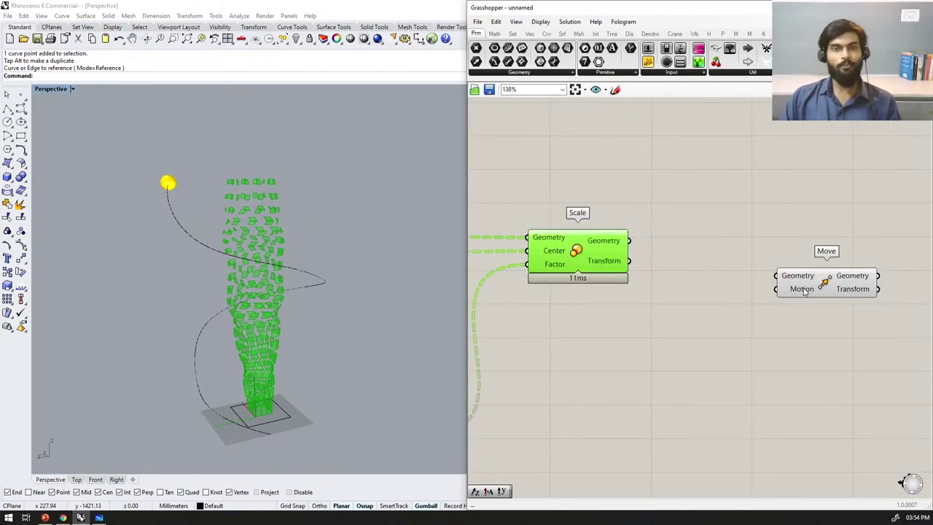
mouse_move(804, 291)
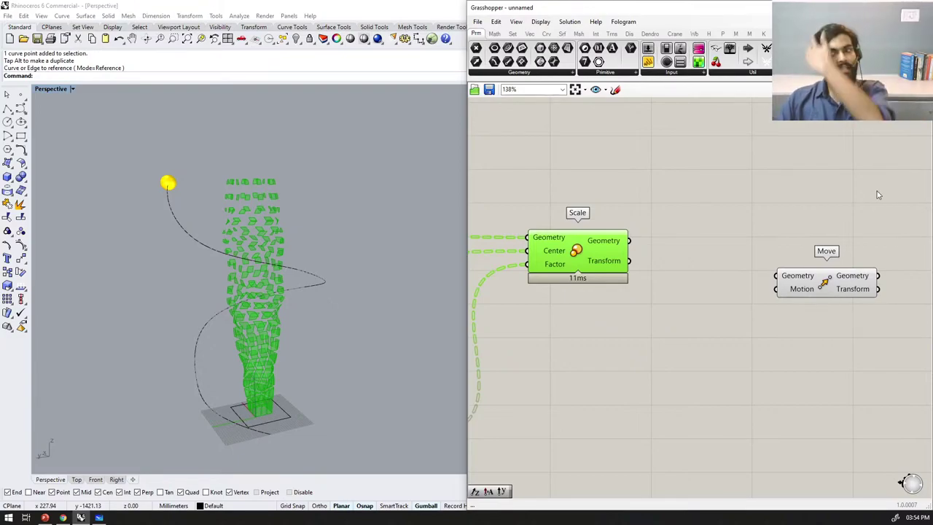
scroll(752, 272, "down", 2)
left_click_drag(785, 283, 786, 289)
Step: Examine the scaled panels on the tower from different angles and review the definition feeding the Scale component
scroll(846, 267, "down", 6)
scroll(788, 275, "up", 3)
right_click_drag(388, 300, 315, 270)
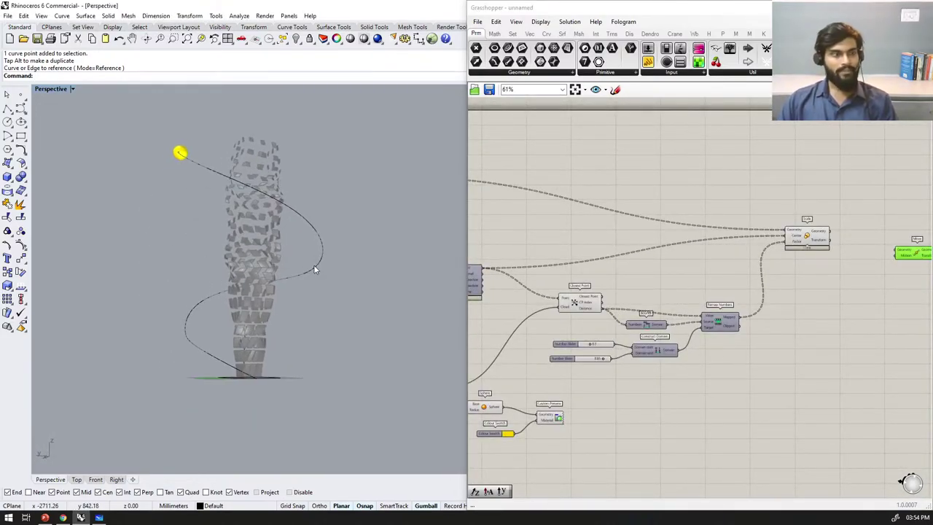
right_click_drag(274, 244, 305, 281)
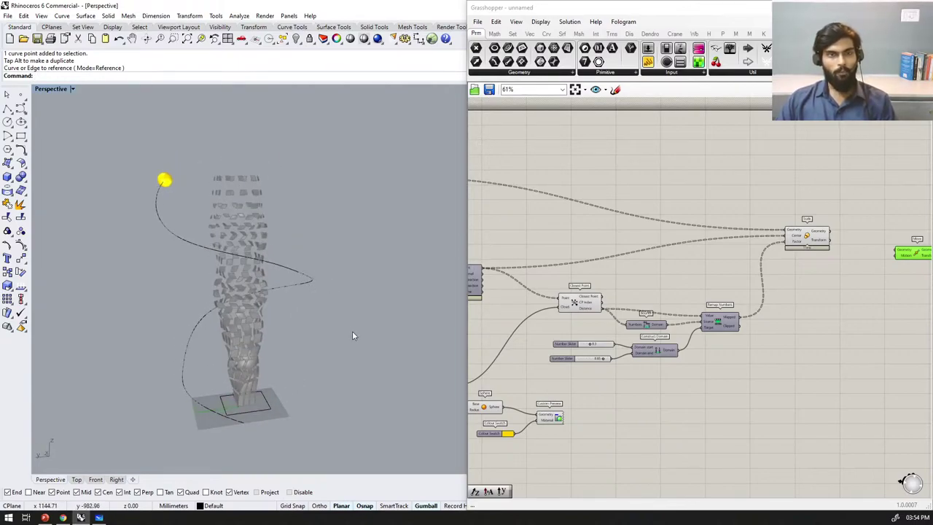
scroll(735, 304, "up", 3)
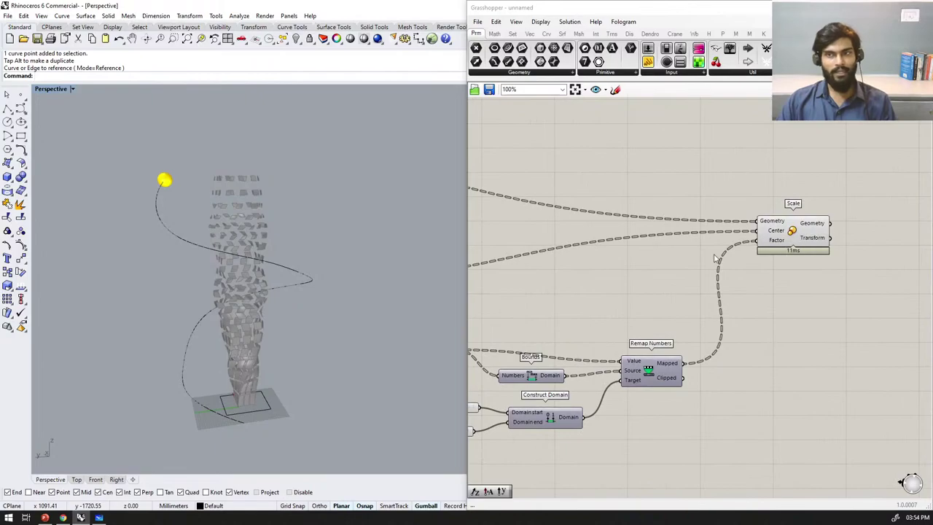
scroll(659, 246, "down", 5)
scroll(856, 258, "up", 6)
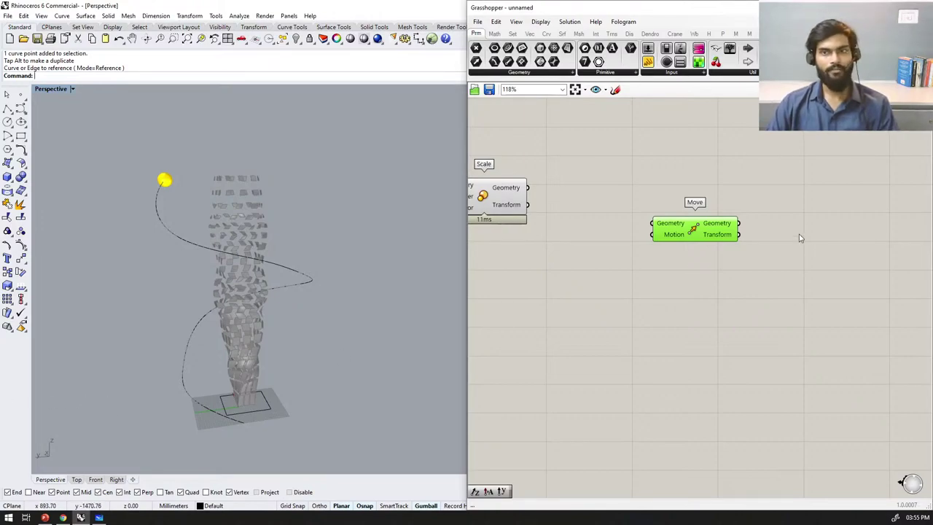
scroll(794, 240, "down", 7)
scroll(738, 242, "up", 4)
scroll(738, 264, "down", 4)
scroll(521, 285, "up", 3)
Step: Shift the Evaluate Surface component up, roughly level with the Scale component, and examine its Normal output
left_click_drag(489, 259, 521, 233)
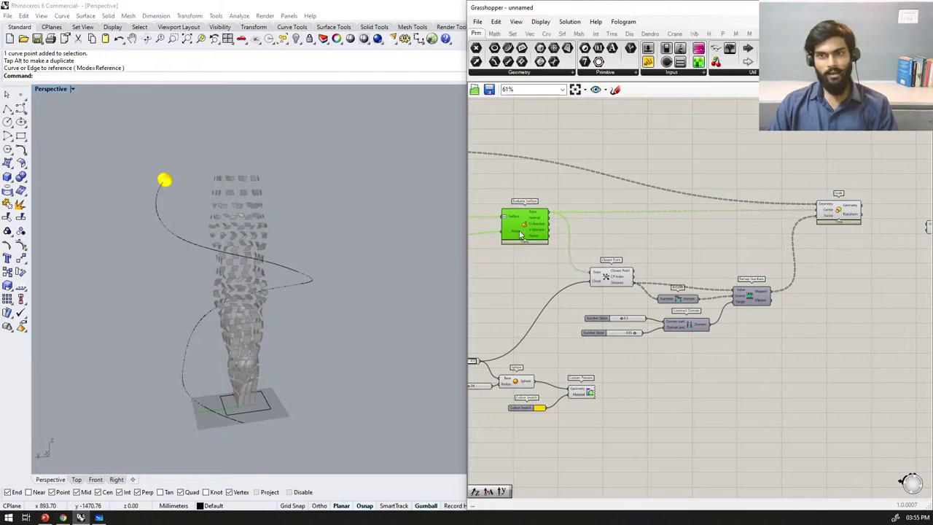
scroll(512, 208, "up", 5)
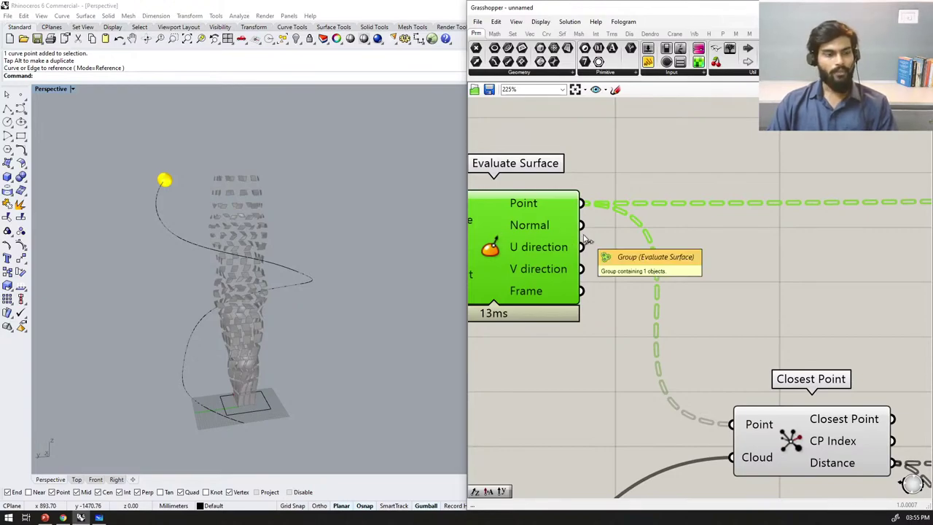
mouse_move(576, 232)
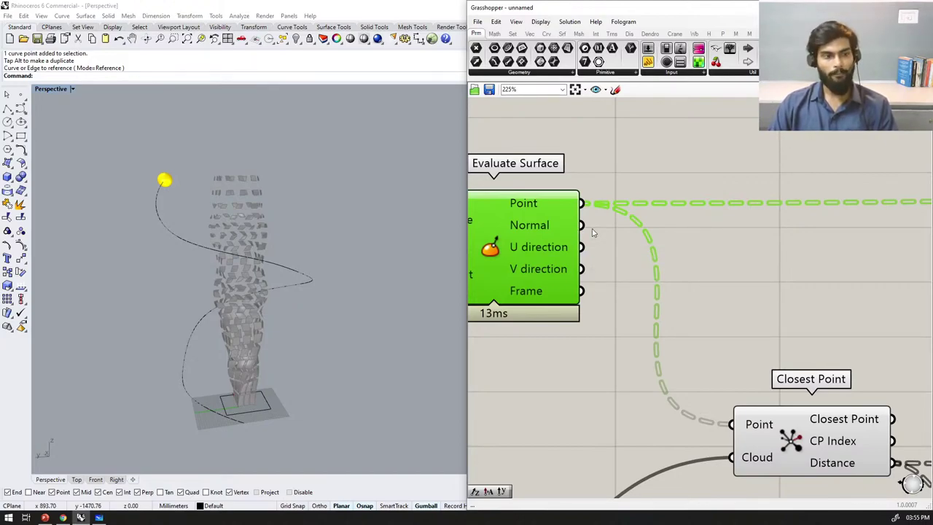
scroll(592, 232, "down", 5)
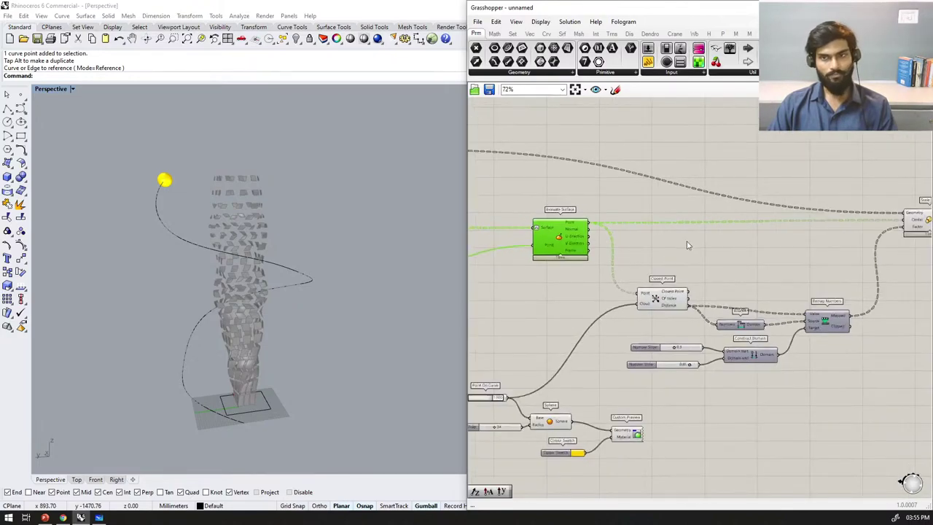
scroll(522, 232, "up", 5)
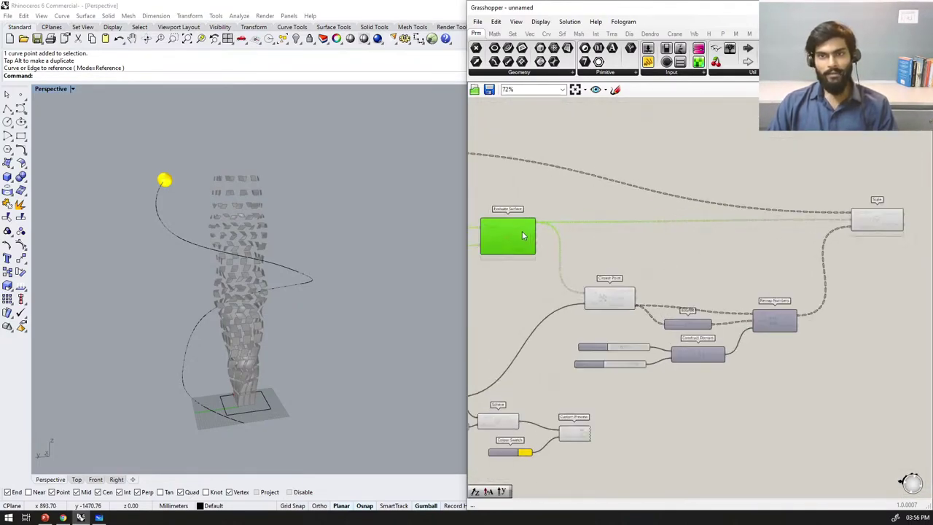
scroll(522, 235, "down", 5)
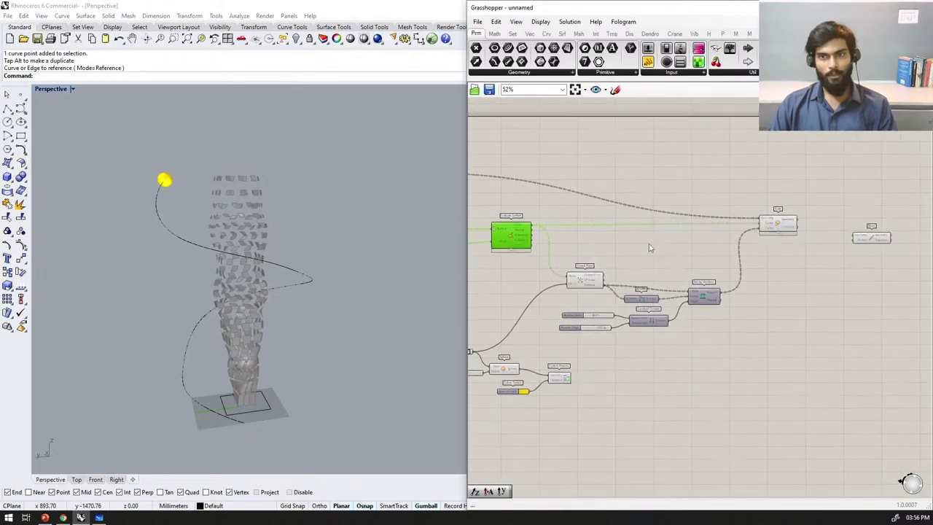
Step: Add an Amplitude component and place it just below the Scale component, before the Move component
scroll(746, 265, "up", 3)
double_click(804, 245)
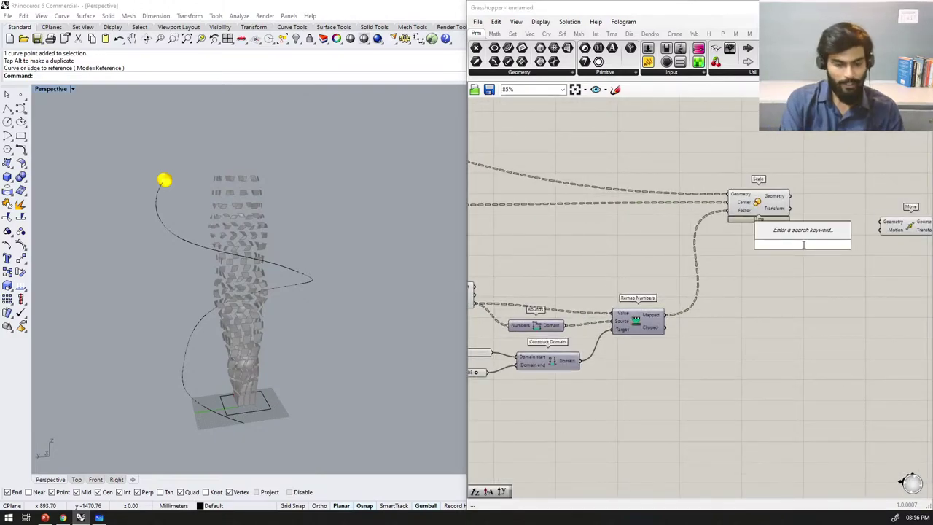
type("amplitude")
key("Return")
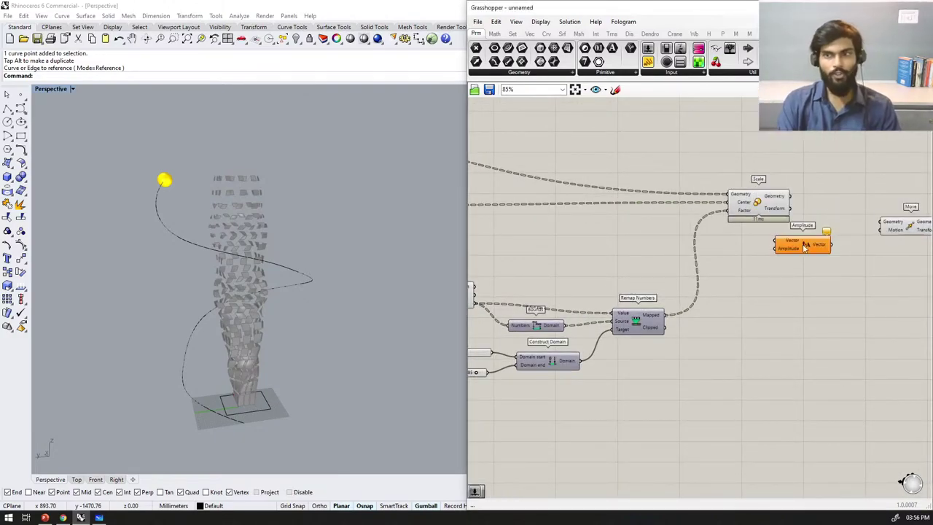
left_click_drag(804, 248, 797, 267)
Step: Connect the Normal output of Evaluate Surface to the Vector input of the Amplitude component
scroll(777, 269, "down", 6)
scroll(627, 244, "up", 4)
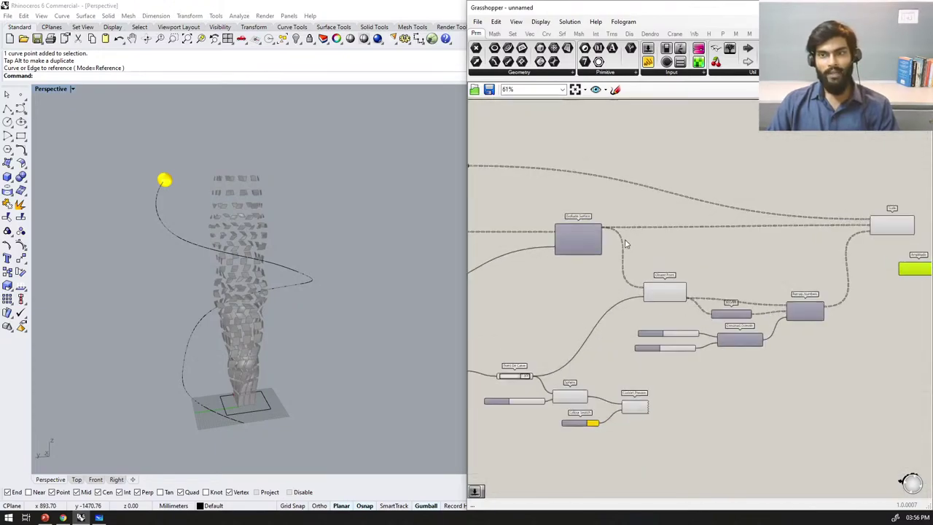
scroll(627, 243, "up", 1)
left_click_drag(600, 234, 759, 252)
scroll(538, 192, "down", 4)
scroll(749, 217, "up", 4)
scroll(761, 240, "up", 3)
scroll(762, 247, "down", 7)
scroll(617, 229, "up", 5)
mouse_move(534, 225)
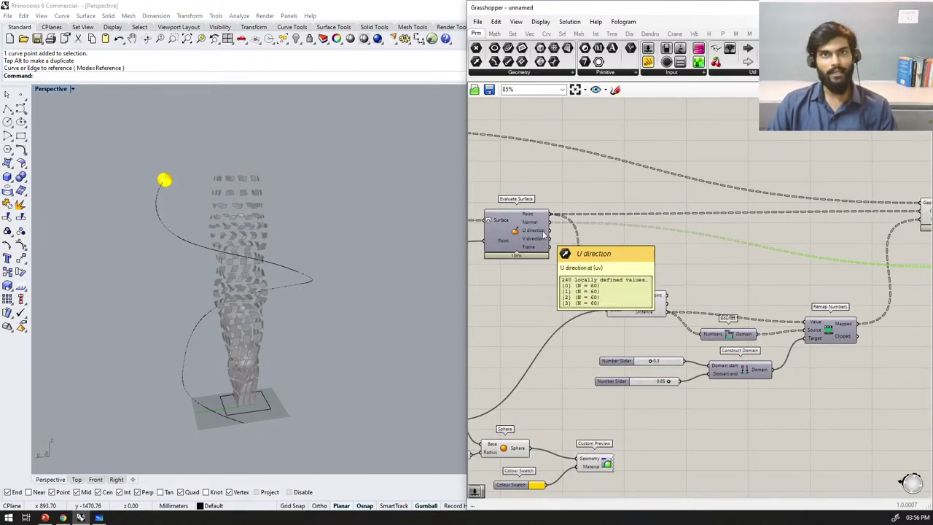
scroll(545, 235, "down", 3)
scroll(619, 244, "up", 3)
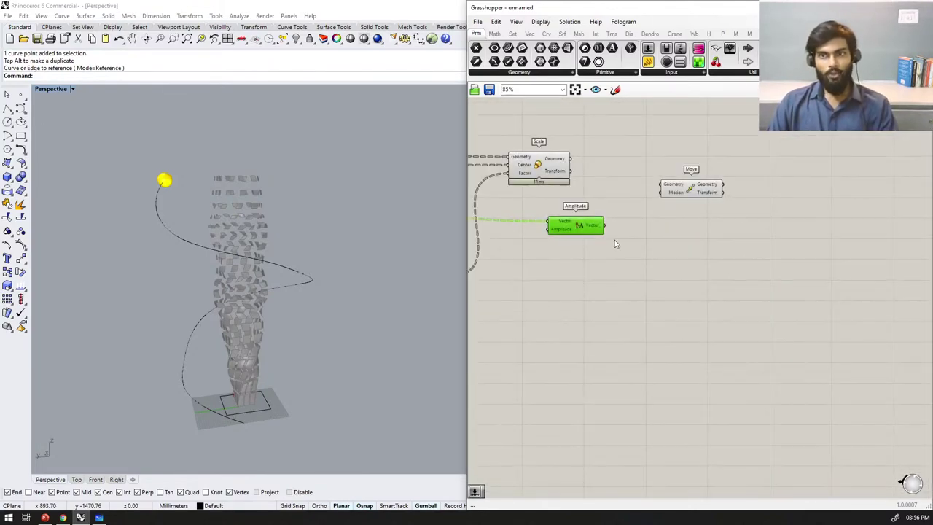
Step: Add a number slider set to 50 and connect it to the Amplitude input of the Amplitude component
scroll(575, 248, "down", 2)
scroll(575, 251, "up", 3)
left_click(575, 252)
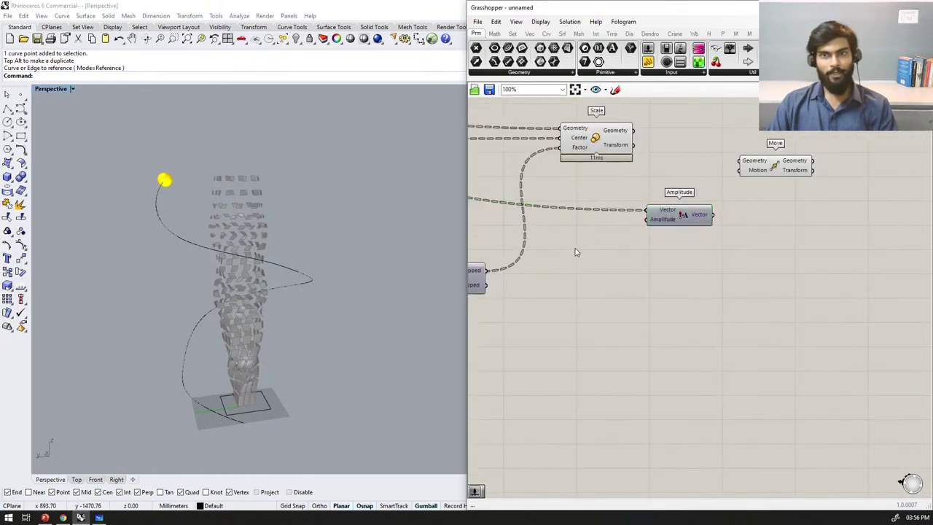
double_click(580, 249)
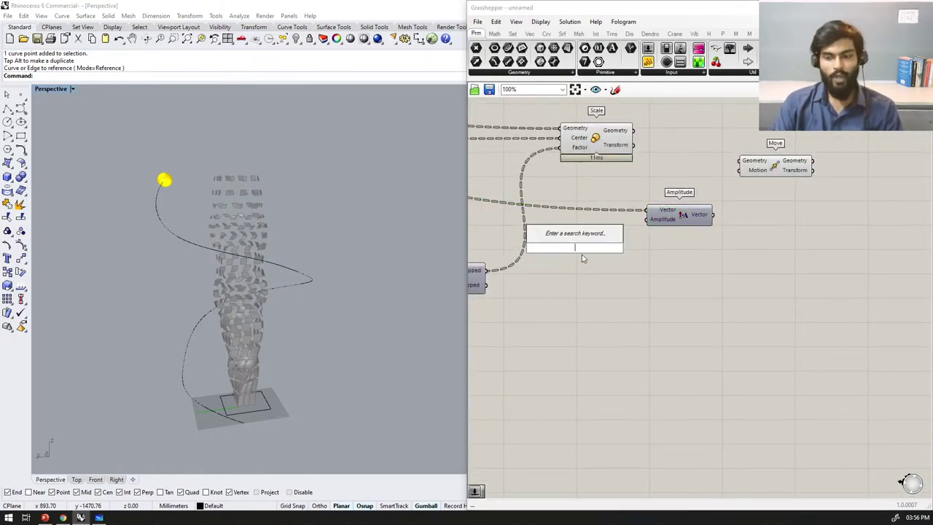
type("50")
key("Return")
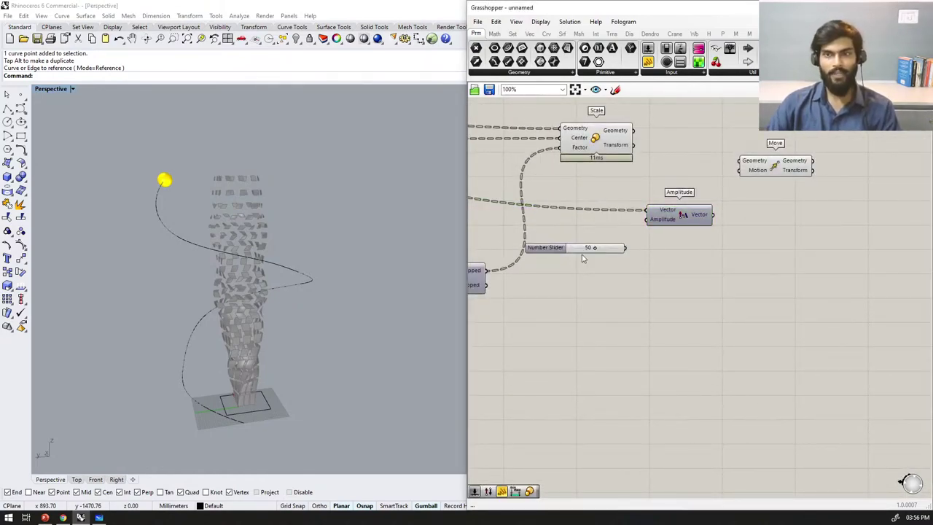
left_click_drag(624, 248, 647, 219)
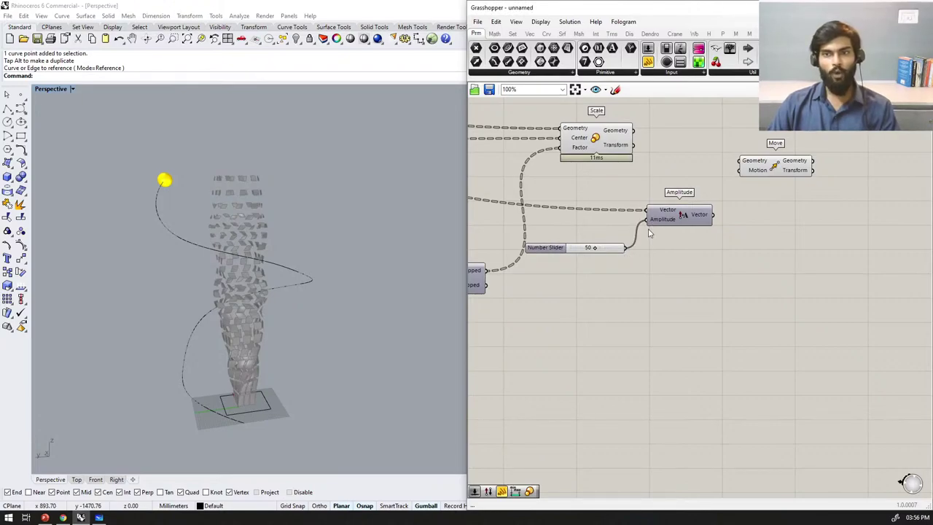
Step: Connect the Amplitude component's Vector to Move's Motion input and the scaled Geometry to Move's Geometry input
scroll(632, 247, "down", 1)
scroll(632, 246, "up", 2)
scroll(748, 201, "down", 6)
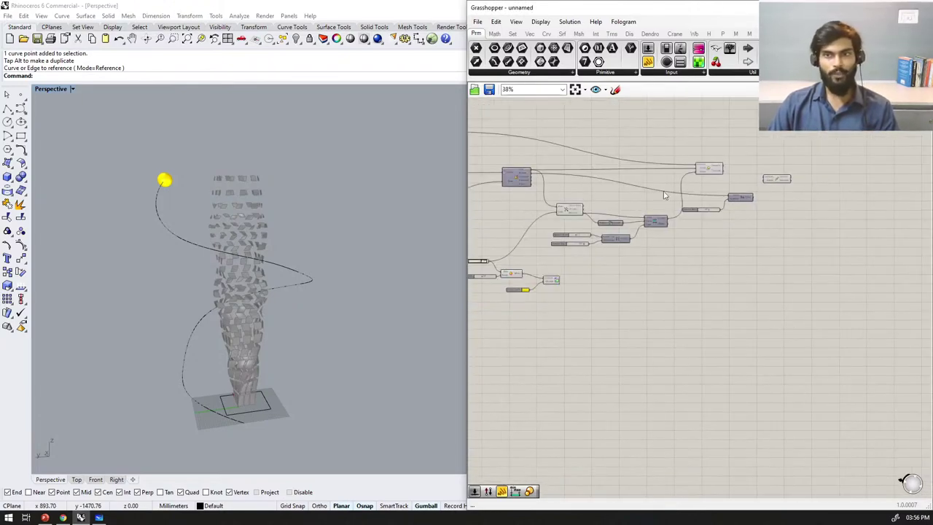
scroll(580, 180, "up", 3)
scroll(860, 217, "up", 5)
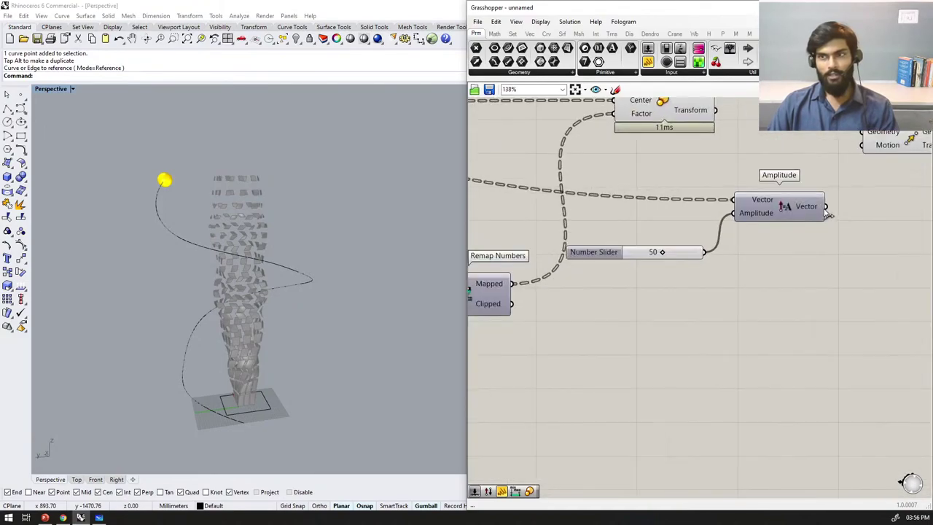
left_click_drag(826, 206, 862, 145)
scroll(707, 158, "down", 1)
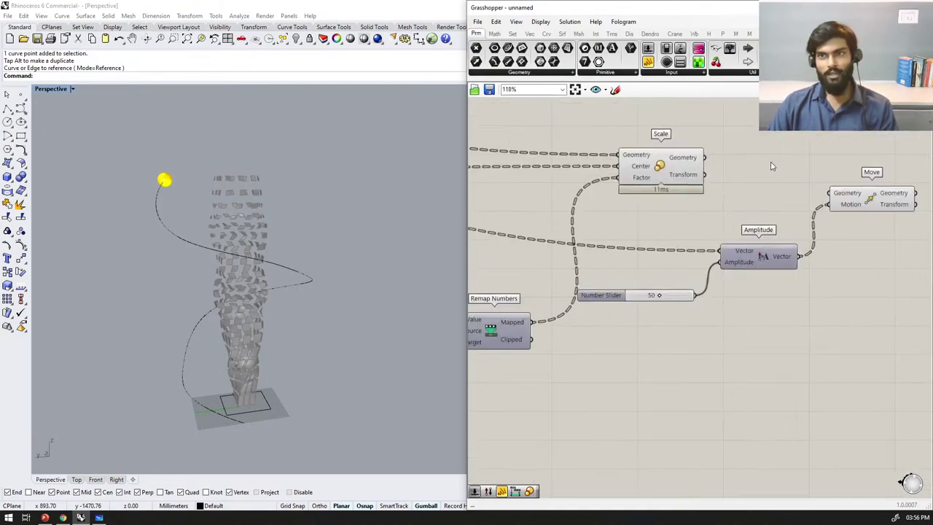
mouse_move(706, 158)
left_mouse_down()
mouse_move(711, 144)
mouse_move(845, 229)
mouse_move(832, 197)
left_mouse_up()
left_click(845, 208)
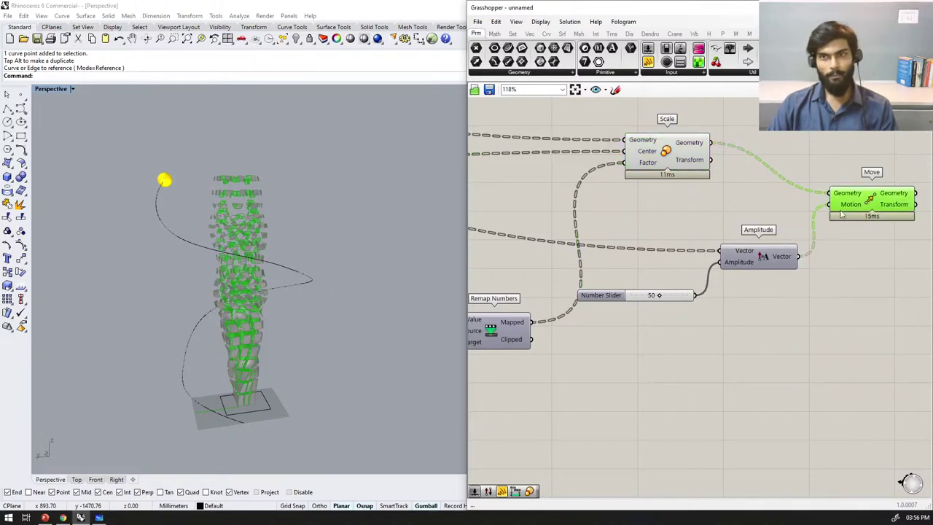
Step: Turn off the preview of the Scale component
scroll(805, 233, "down", 5)
scroll(804, 231, "up", 1)
scroll(858, 202, "down", 4)
scroll(617, 166, "up", 3)
scroll(616, 166, "down", 4)
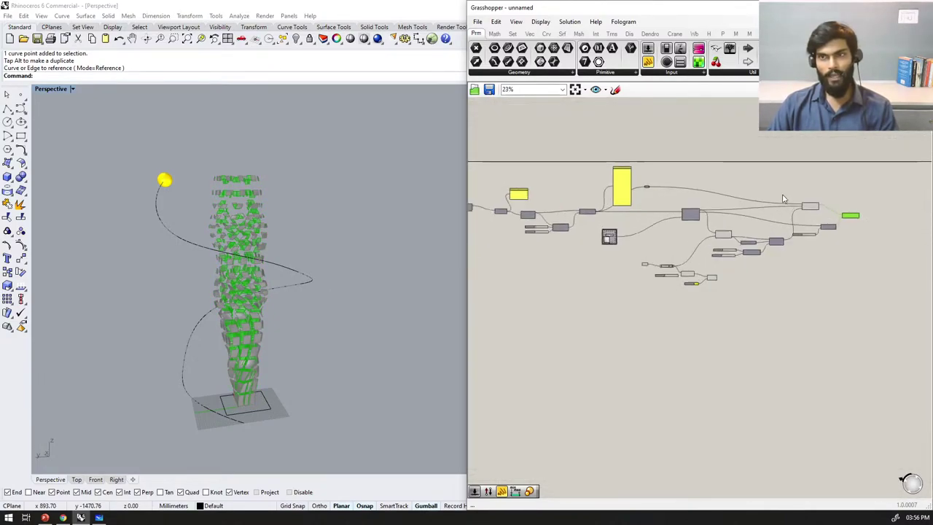
scroll(783, 195, "up", 5)
left_click(825, 220)
middle_click(839, 210)
left_click(865, 181)
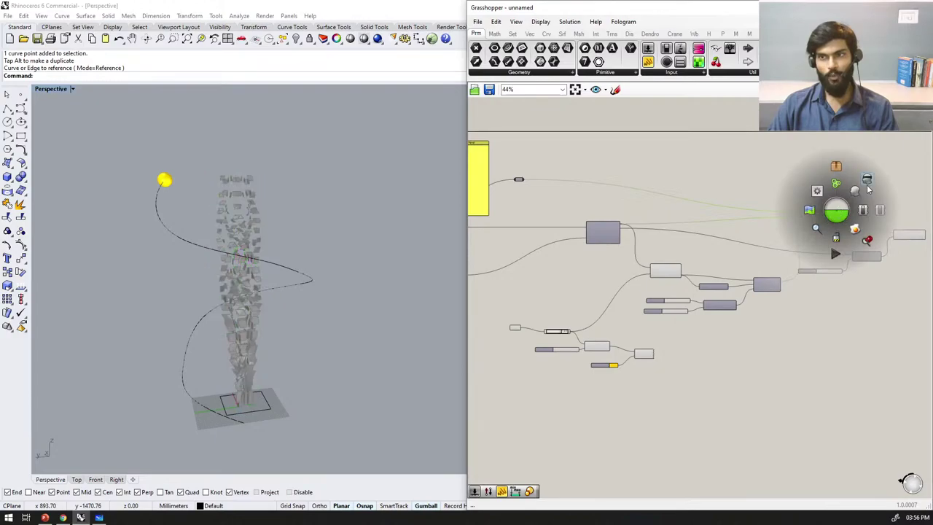
Step: Turn on the preview of the Isotrim component
scroll(667, 288, "up", 4)
scroll(827, 226, "down", 6)
scroll(575, 193, "up", 7)
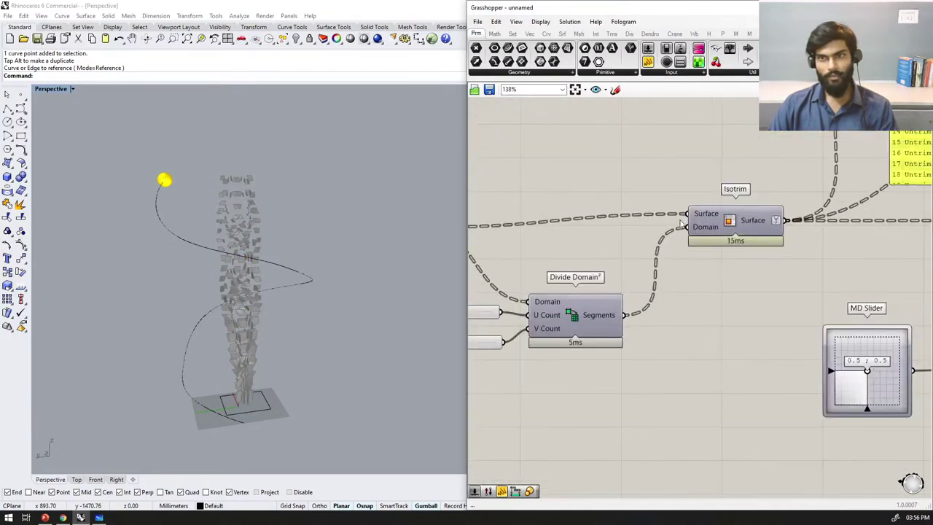
left_click(759, 221)
middle_click(756, 217)
left_click(778, 195)
left_click(544, 236)
Step: Select the Move component and examine the position of its moved panels relative to the tower surface
right_click_drag(362, 213, 358, 287)
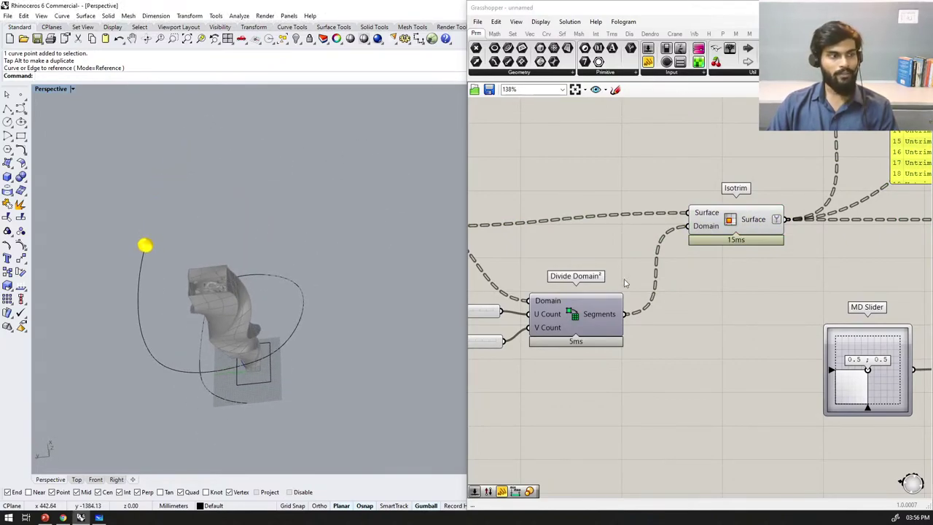
scroll(735, 280, "down", 4)
scroll(734, 279, "up", 4)
left_click(661, 224)
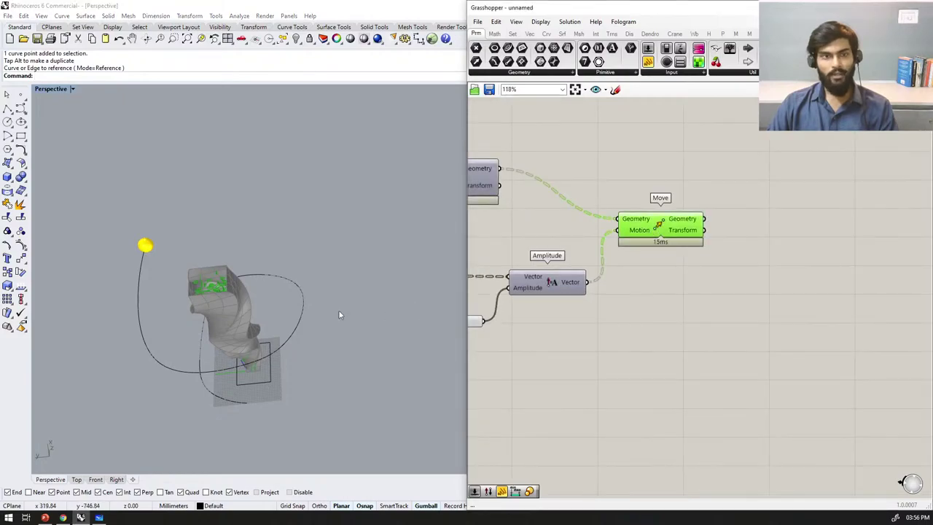
scroll(209, 291, "up", 3)
scroll(207, 292, "up", 8)
scroll(245, 276, "down", 6)
right_click_drag(245, 277, 292, 275)
scroll(281, 286, "up", 5)
scroll(288, 290, "down", 5)
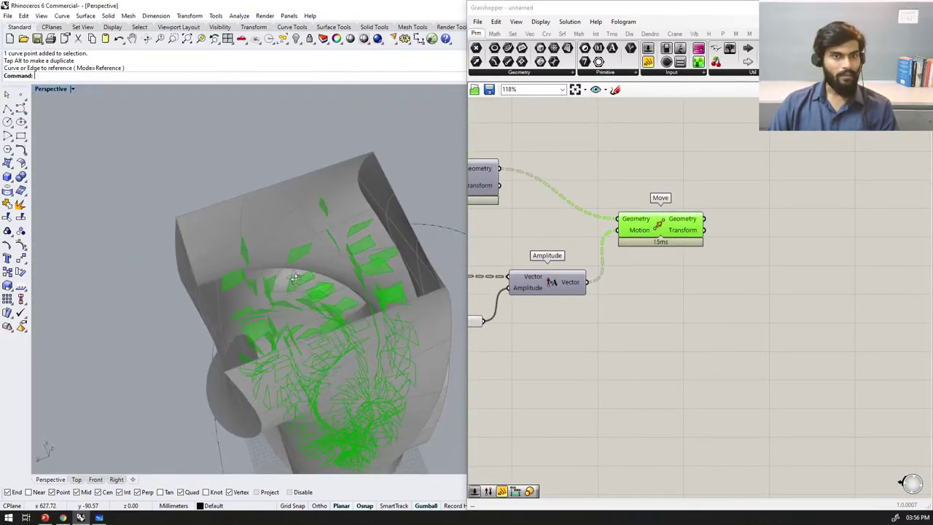
Step: Add a Reverse component between Amplitude and Move, routing Amplitude's Vector through it into Move's Motion input
left_click_drag(645, 245, 787, 229)
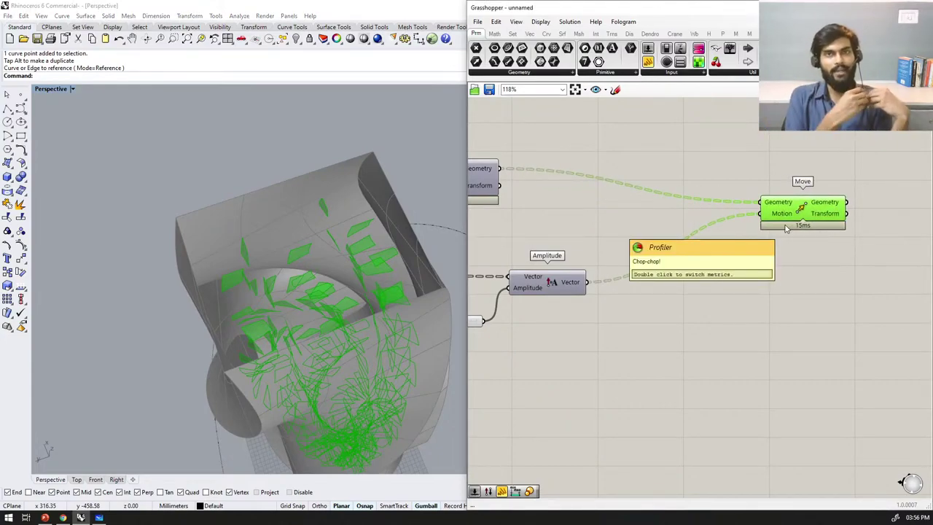
scroll(787, 228, "down", 1)
left_click_drag(789, 223, 844, 203)
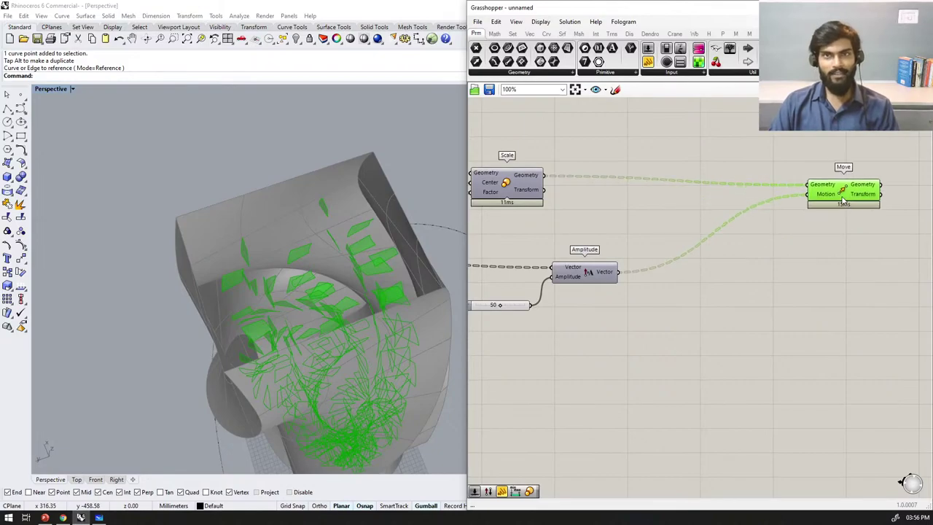
double_click(727, 301)
type("rever")
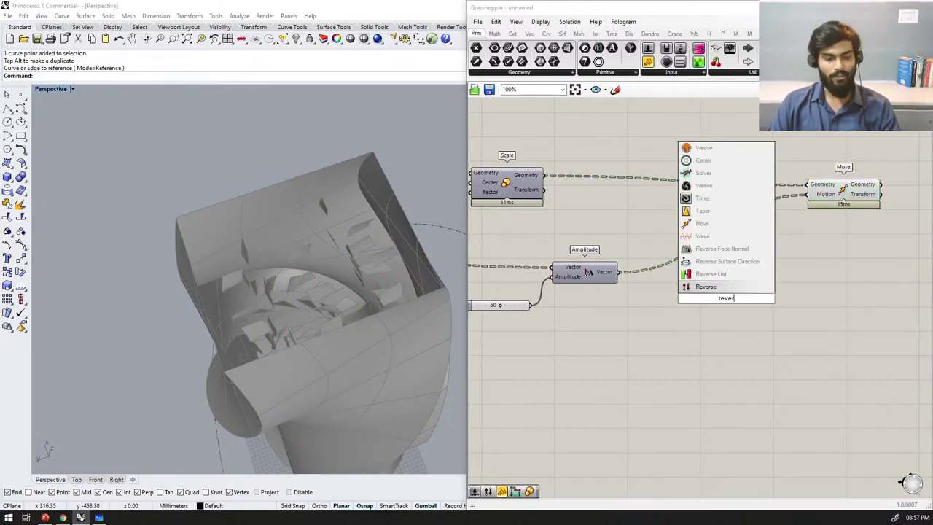
left_click(718, 288)
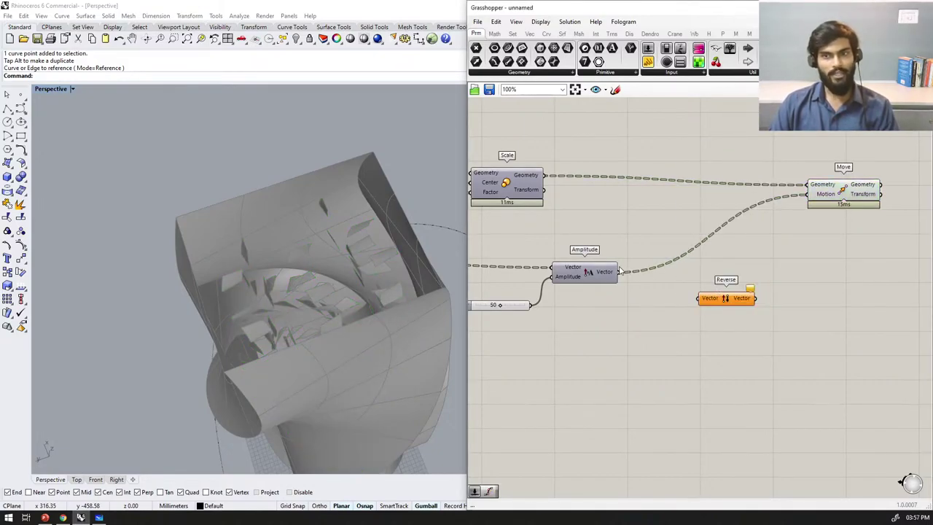
left_click_drag(624, 281, 808, 194)
scroll(364, 243, "down", 5)
right_click_drag(365, 243, 361, 167)
scroll(328, 162, "up", 5)
right_click_drag(346, 206, 346, 150)
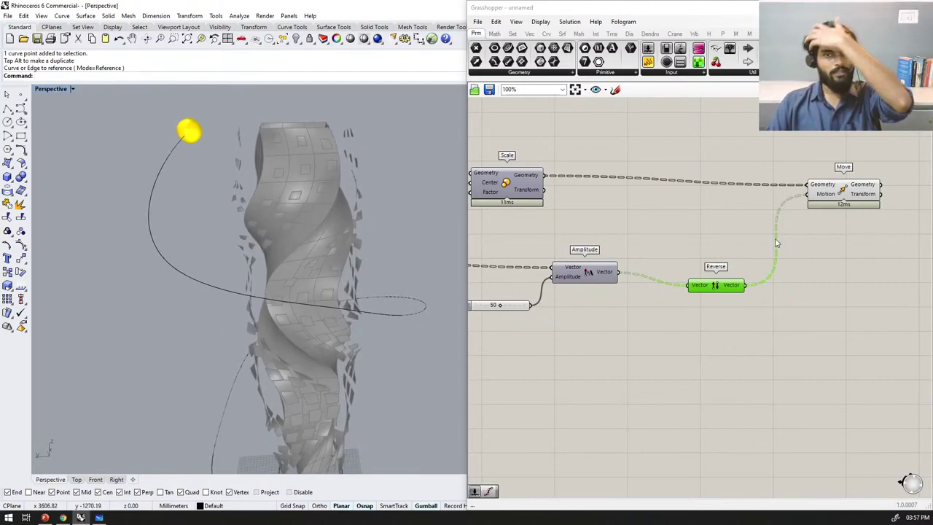
Step: Set the number slider feeding the Amplitude component to 30
right_click_drag(574, 320, 605, 308)
scroll(574, 286, "up", 2)
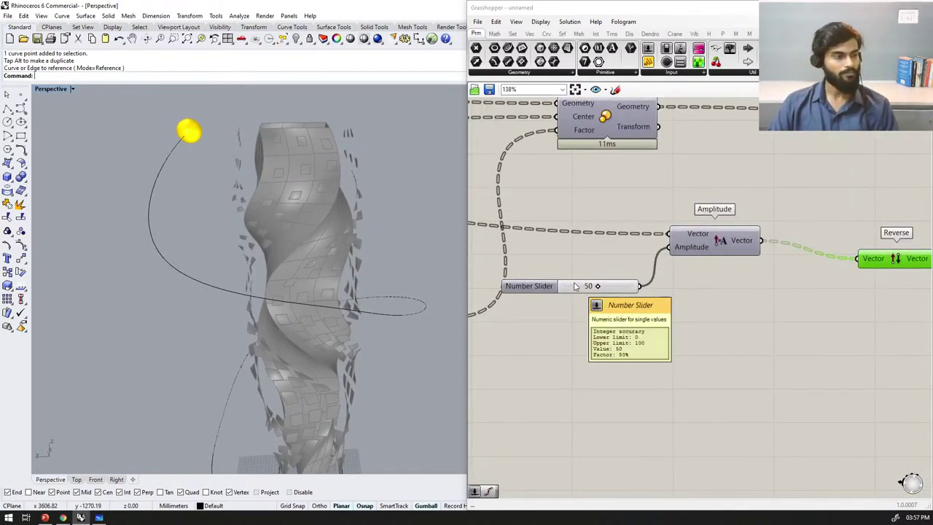
scroll(574, 286, "up", 1)
left_click_drag(602, 284, 587, 303)
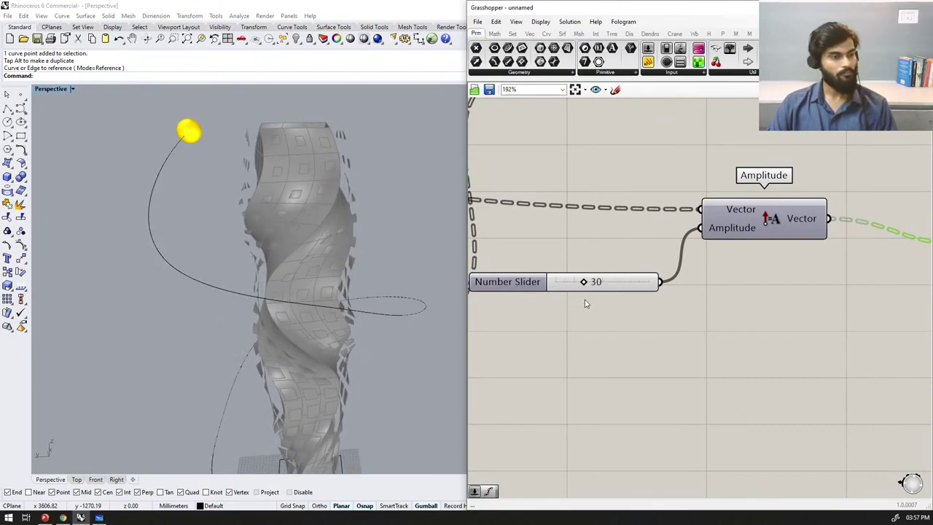
Step: Rearrange the Amplitude and Reverse components and the amplitude slider closer to the Move component
scroll(620, 293, "down", 4)
scroll(625, 288, "up", 3)
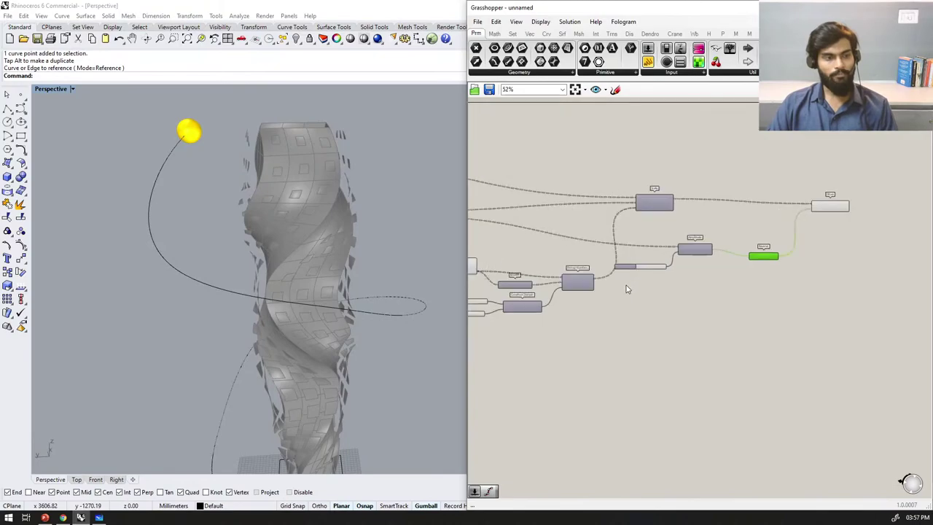
left_click_drag(739, 245, 780, 252)
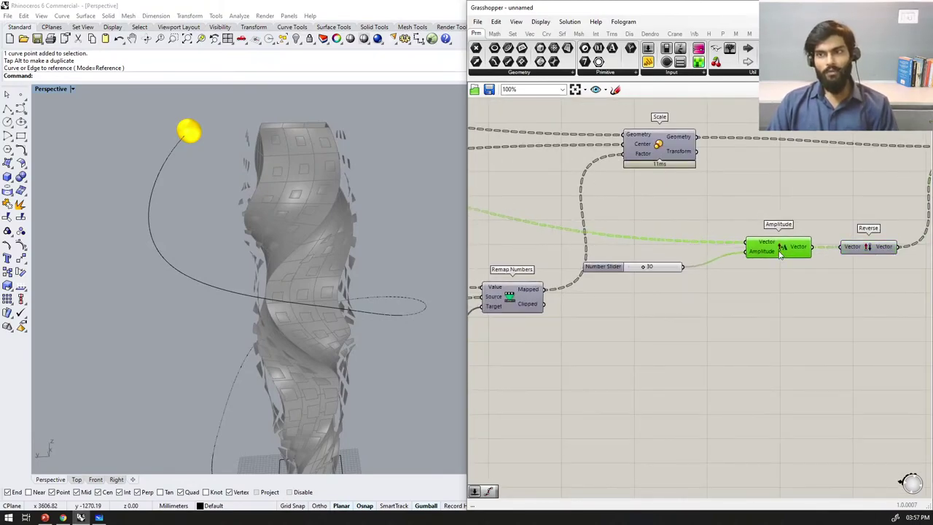
left_click_drag(877, 252, 891, 223)
left_click_drag(806, 249, 832, 221)
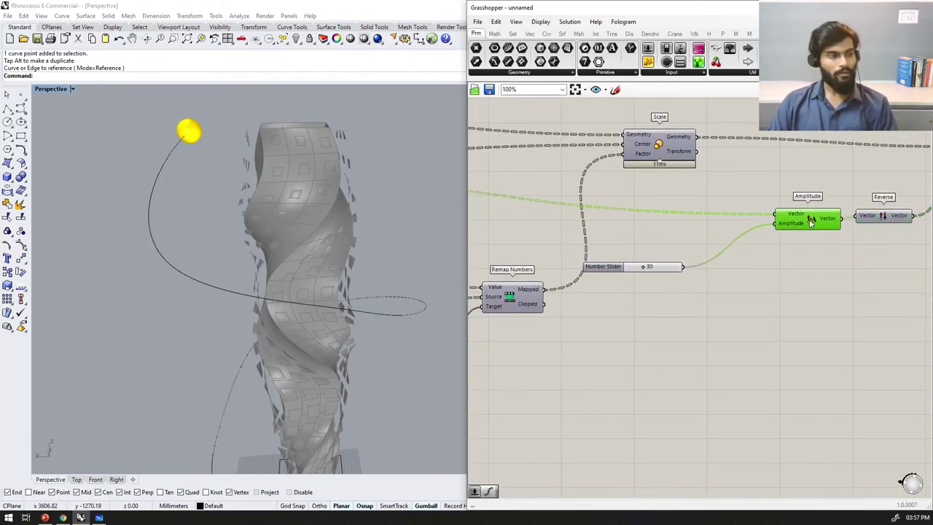
scroll(875, 214, "down", 3)
scroll(726, 240, "up", 3)
left_click_drag(749, 242, 784, 234)
scroll(785, 234, "down", 2)
right_click_drag(809, 222, 713, 225)
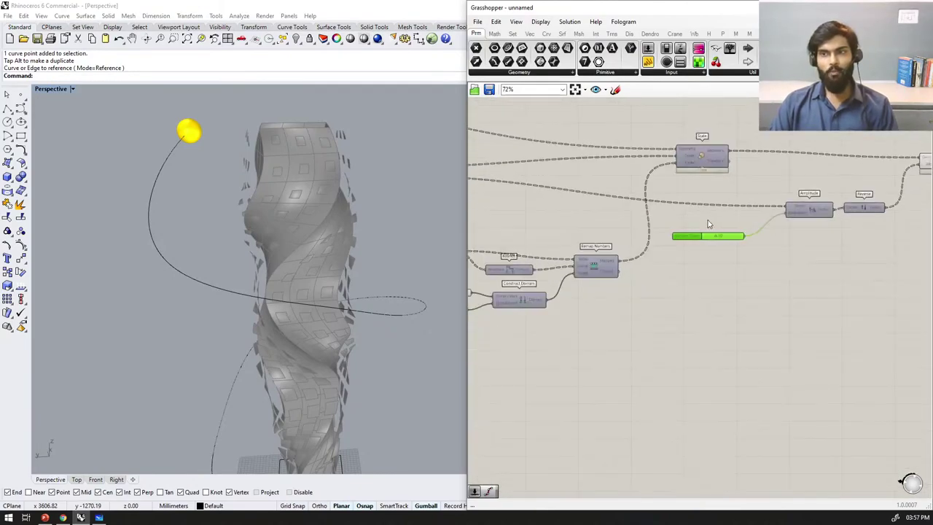
Step: Examine how the Closest Point distances and Remap Numbers drive the scaling, compared with the fixed amplitude slider
scroll(711, 227, "up", 4)
scroll(742, 237, "down", 6)
scroll(731, 237, "up", 5)
scroll(791, 234, "down", 7)
scroll(684, 260, "up", 2)
scroll(630, 256, "down", 1)
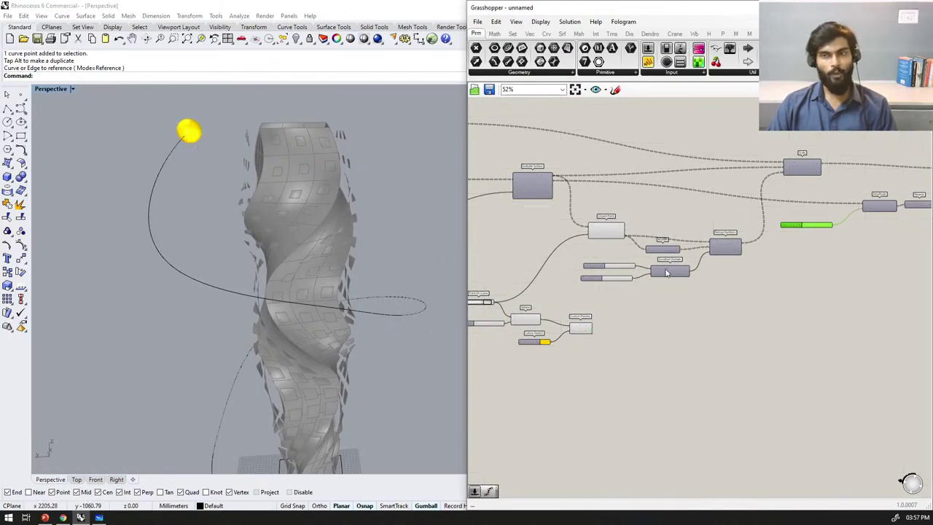
scroll(851, 213, "up", 2)
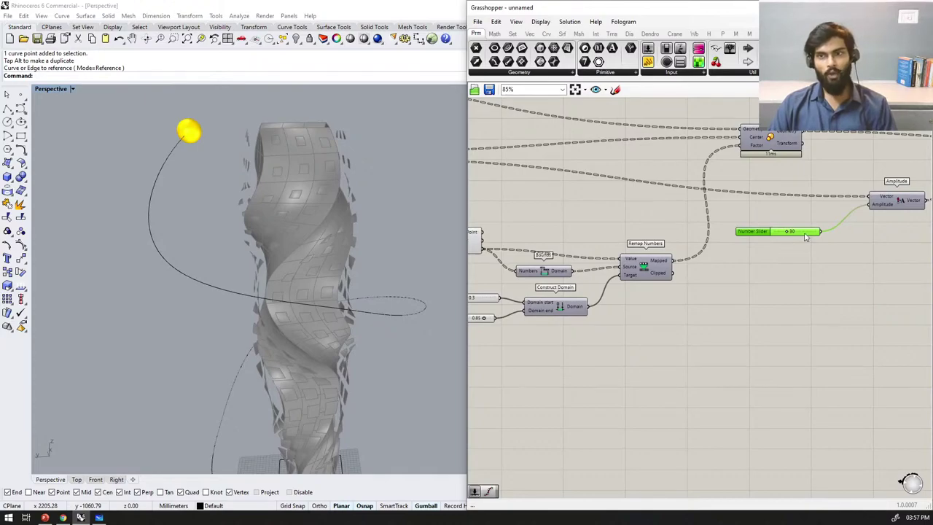
scroll(798, 239, "down", 3)
scroll(638, 234, "up", 3)
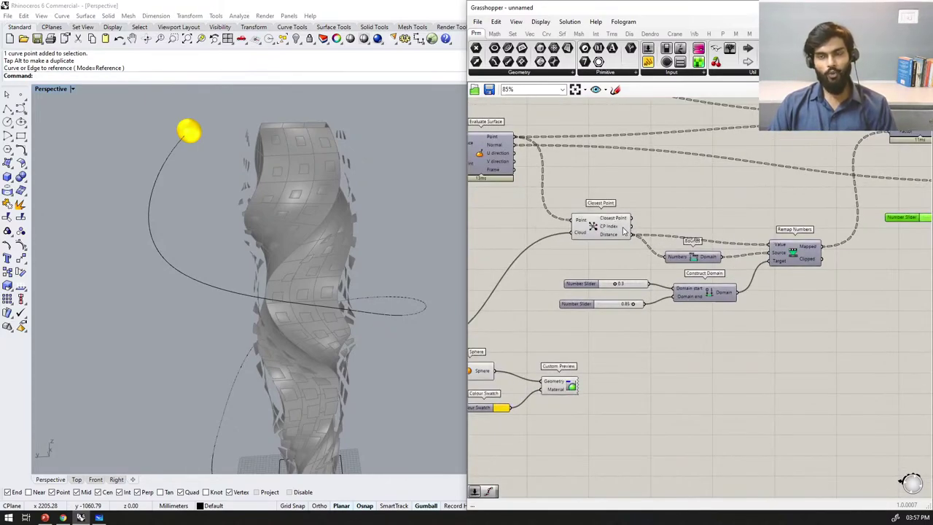
scroll(566, 232, "down", 1)
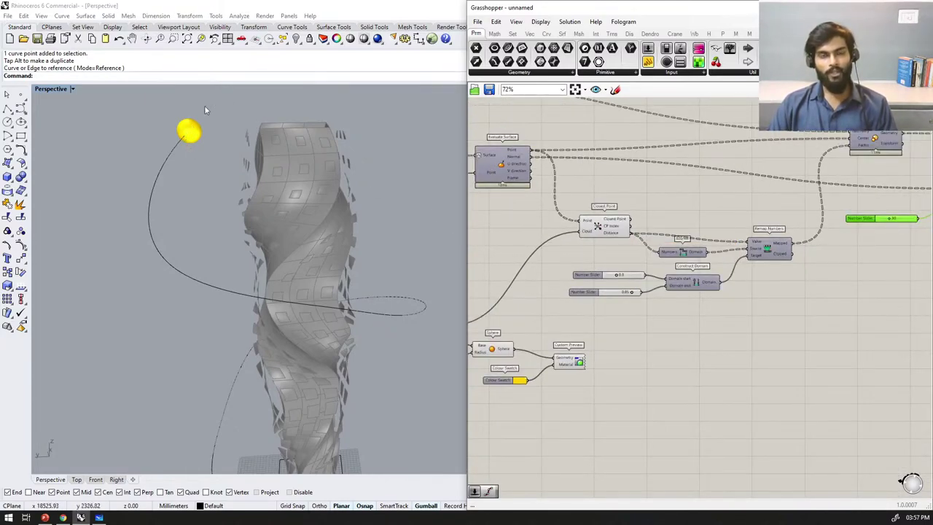
scroll(660, 279, "up", 3)
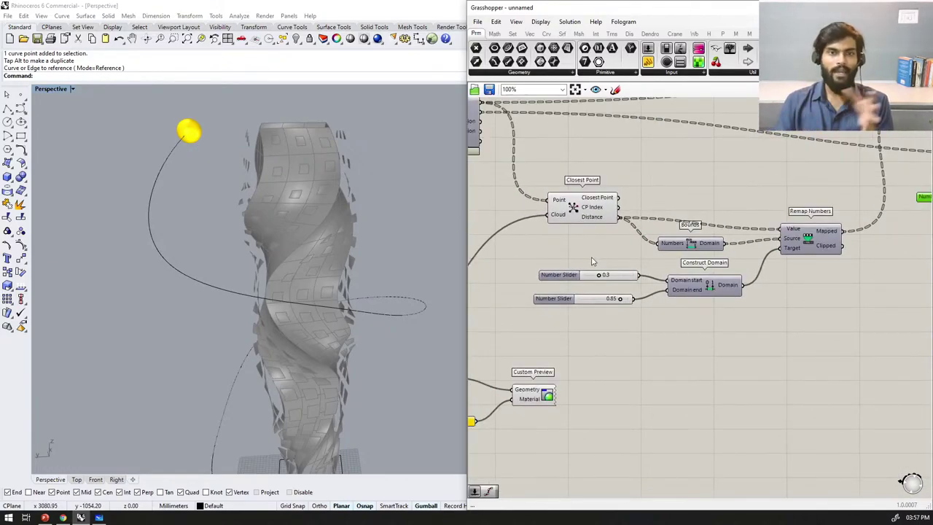
scroll(334, 318, "down", 8)
scroll(334, 383, "up", 8)
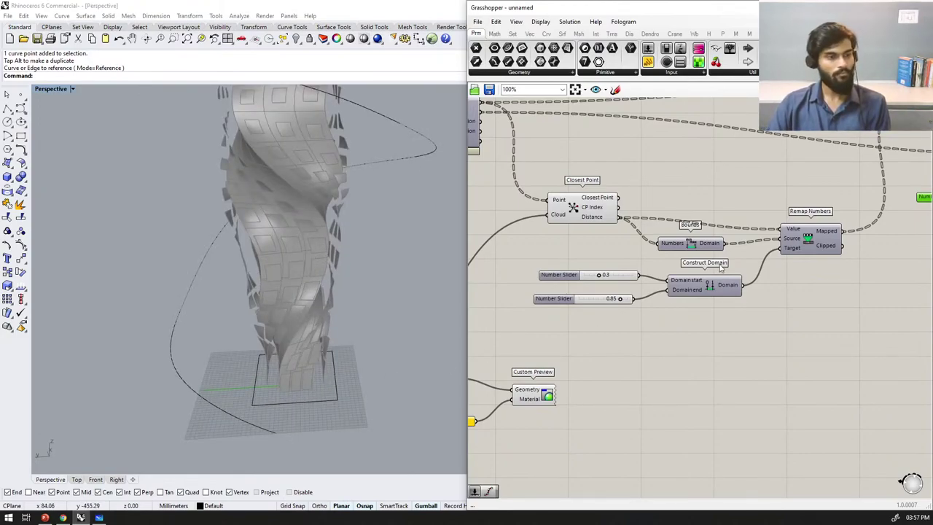
scroll(721, 268, "down", 3)
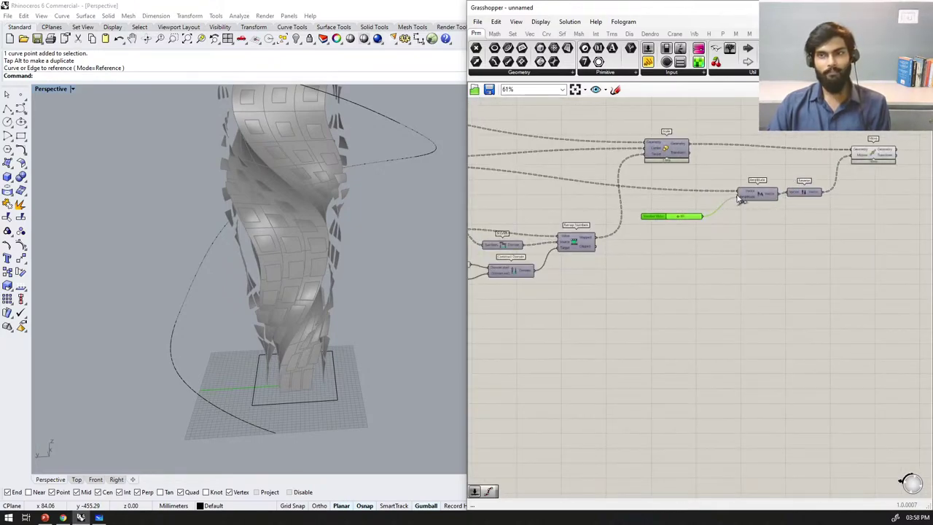
scroll(679, 247, "up", 2)
scroll(656, 232, "up", 1)
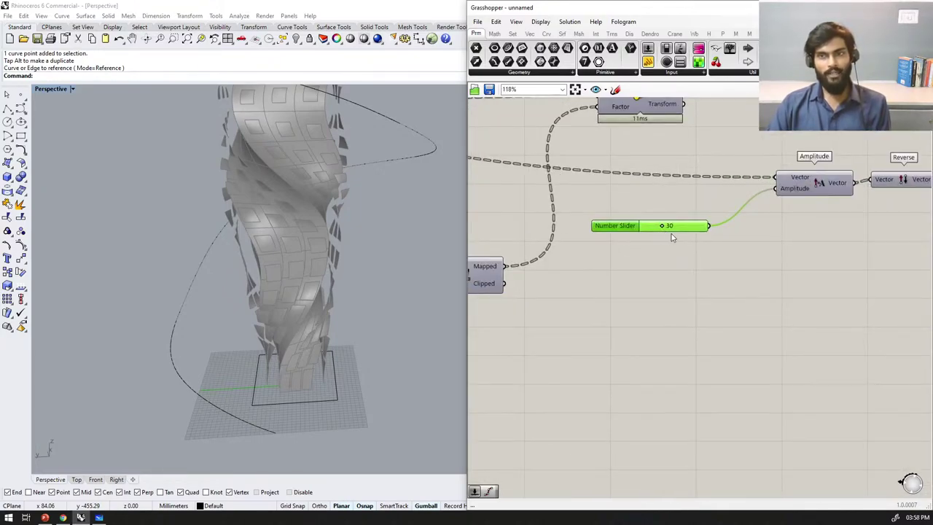
Step: Shift the amplitude slider and the components after it further along the canvas to free space beside Remap Numbers
left_click_drag(632, 229, 722, 228)
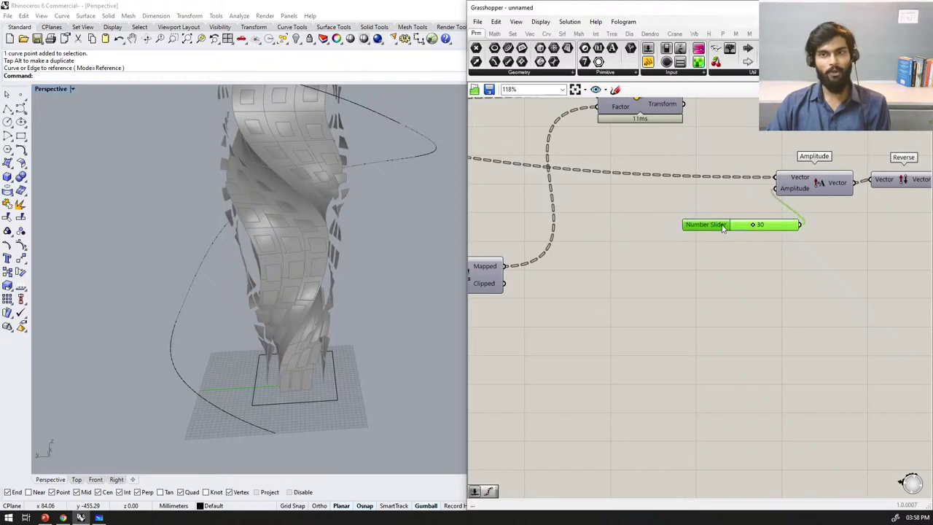
scroll(678, 233, "down", 2)
right_click_drag(565, 286, 668, 250)
scroll(656, 230, "down", 5)
scroll(783, 167, "up", 2)
mouse_move(910, 259)
left_mouse_down()
mouse_move(747, 152)
mouse_move(684, 130)
left_mouse_up()
left_click_drag(725, 197, 817, 199)
left_click(779, 191)
scroll(779, 193, "up", 5)
left_click_drag(768, 241, 709, 240)
scroll(869, 179, "down", 7)
scroll(679, 256, "up", 4)
scroll(844, 188, "down", 2)
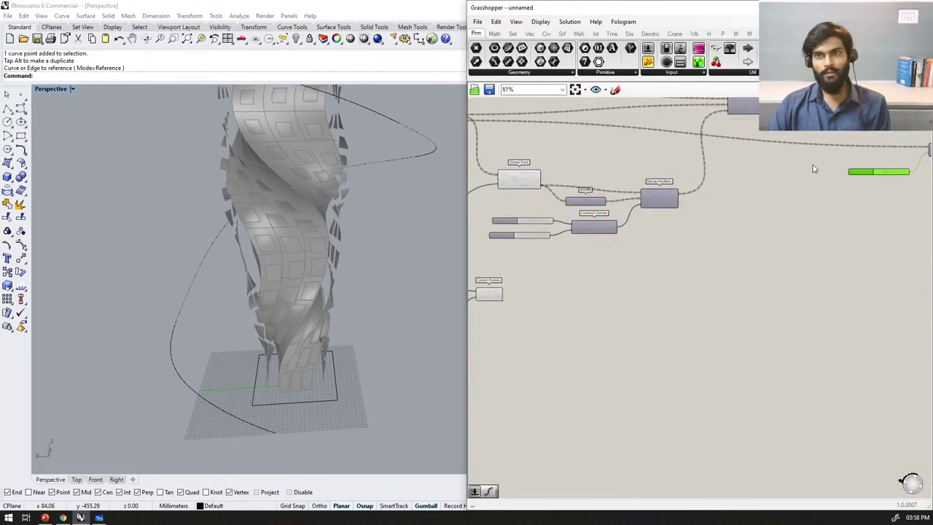
Step: Add a second Remap Numbers component and place it below the amplitude slider
mouse_move(520, 182)
left_mouse_down()
mouse_move(537, 161)
mouse_move(521, 159)
mouse_move(559, 181)
mouse_move(517, 169)
left_mouse_up()
scroll(522, 168, "up", 4)
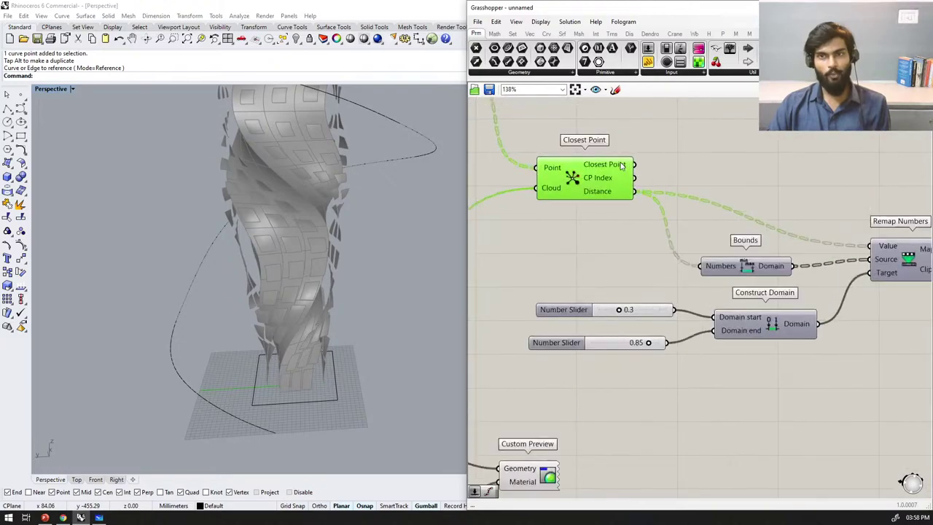
scroll(516, 148, "down", 2)
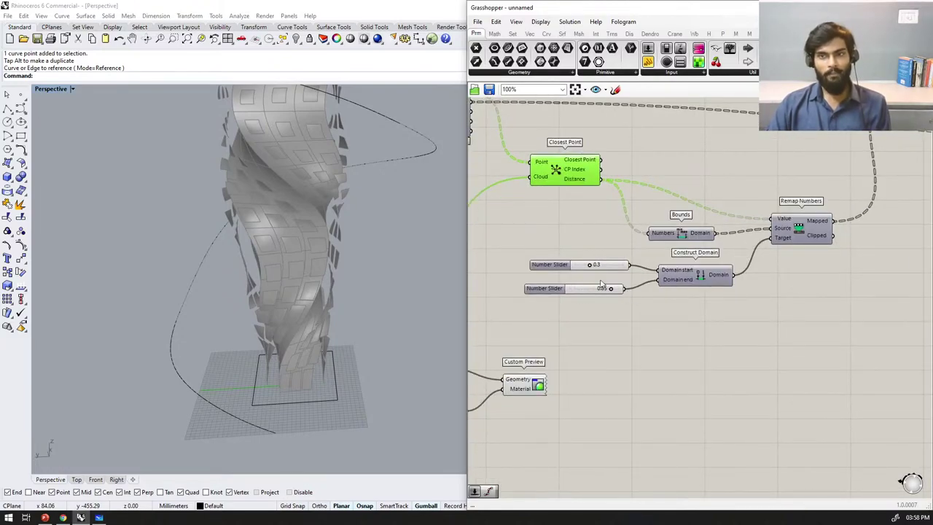
scroll(605, 283, "up", 1)
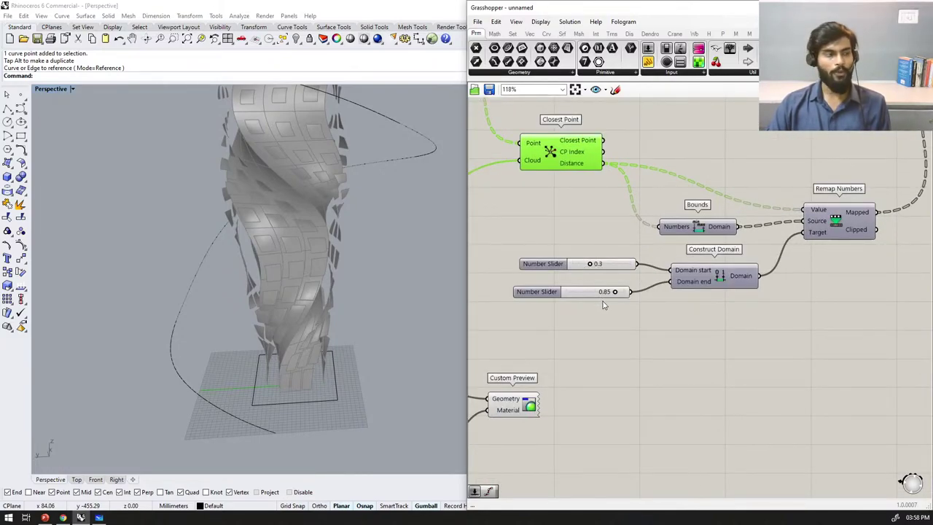
scroll(717, 275, "down", 3)
double_click(761, 261)
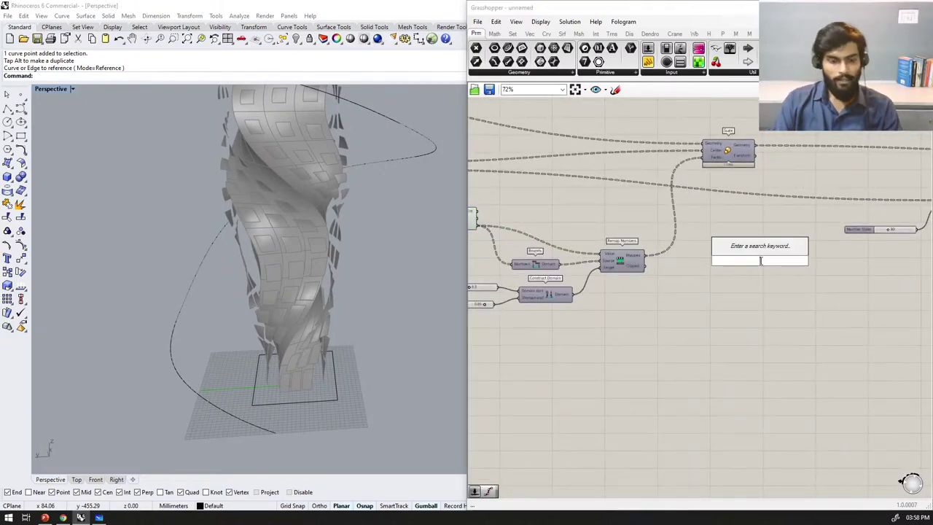
type("remap num")
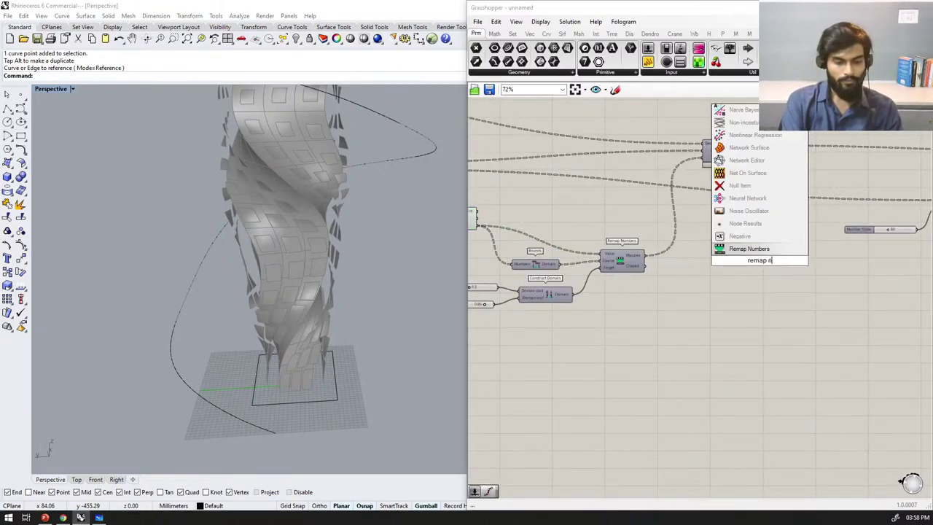
key("Return")
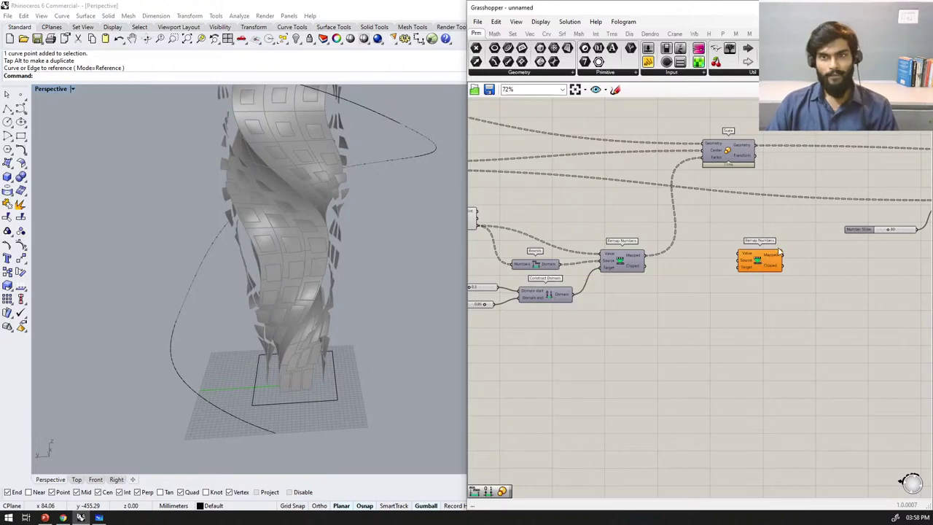
scroll(771, 244, "up", 1)
left_click_drag(771, 244, 827, 255)
Step: Add a Construct Domain component and connect its Domain output to the new Remap Numbers' Target input
double_click(700, 351)
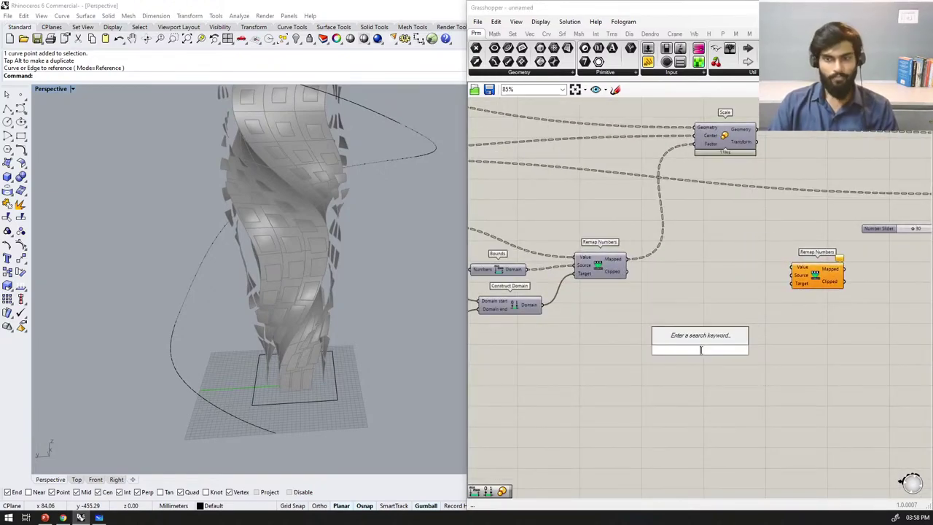
type("construct domain")
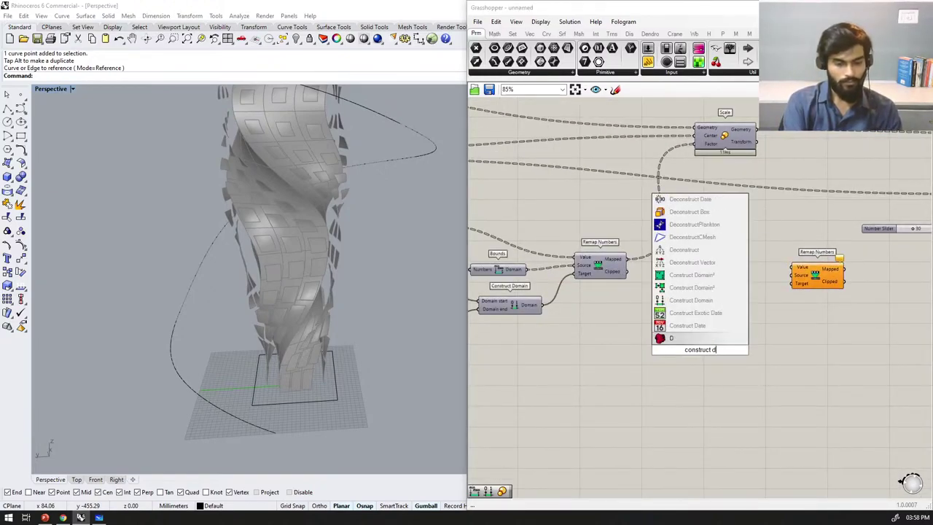
key("Return")
left_click_drag(700, 350, 732, 309)
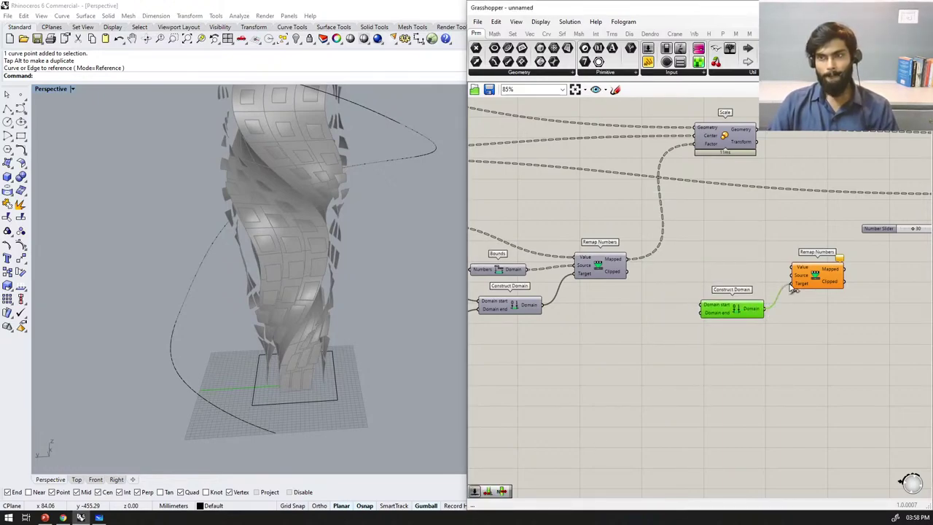
Step: Add a number slider set to 10 and connect it to the new Construct Domain's Domain start input
right_click_drag(714, 304, 759, 287)
double_click(682, 328)
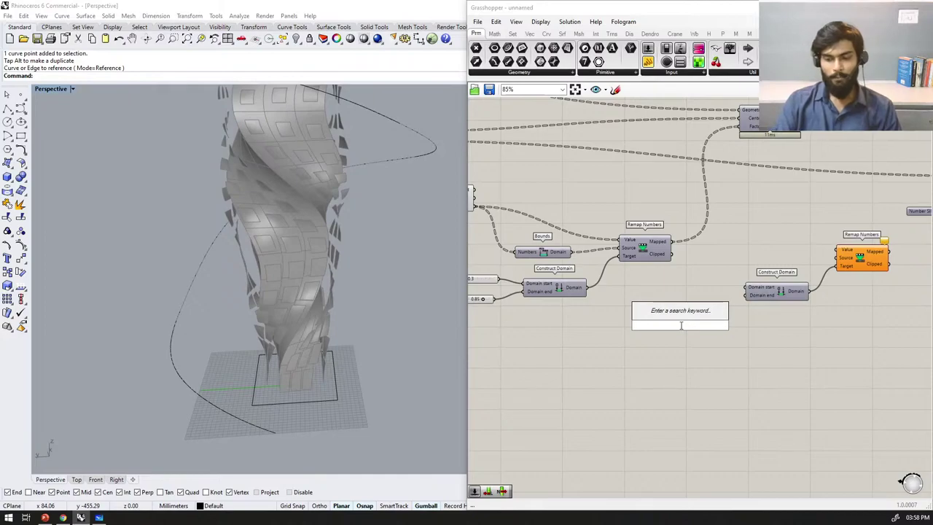
type("10")
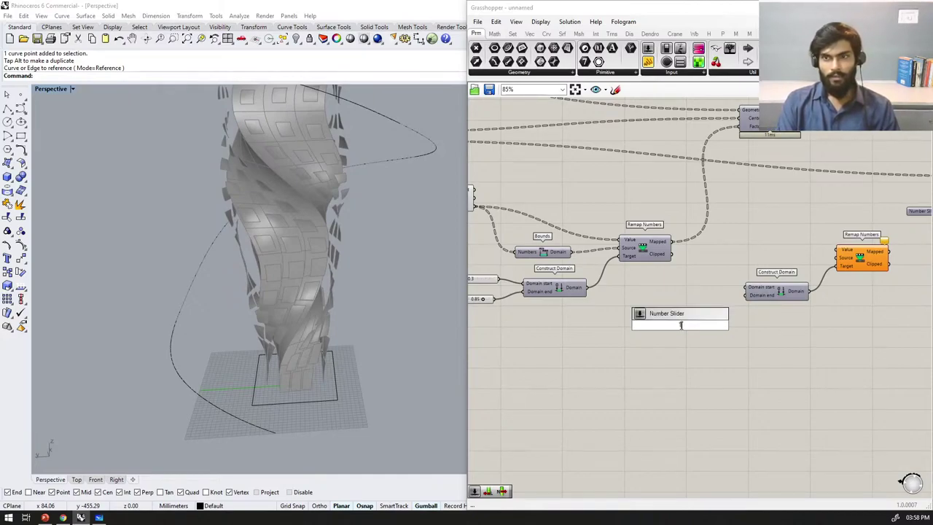
key("Return")
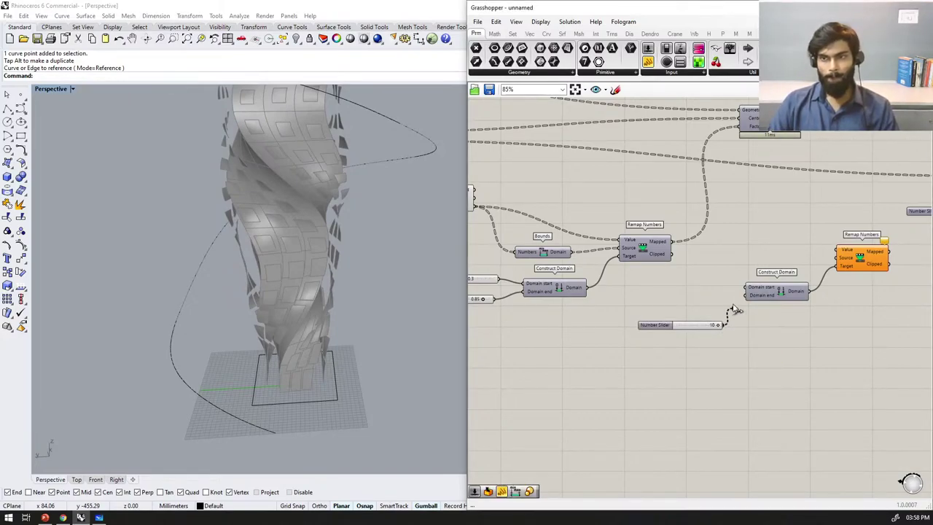
left_click_drag(694, 325, 698, 299)
Step: Add a number slider set to 30, connect it to the Domain end input and place it below the 10 slider
double_click(650, 368)
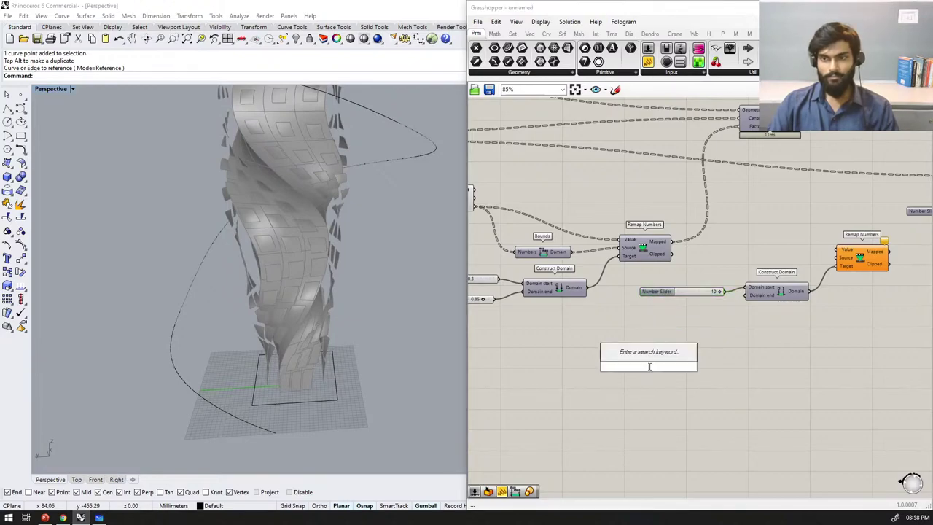
type("30")
key("Return")
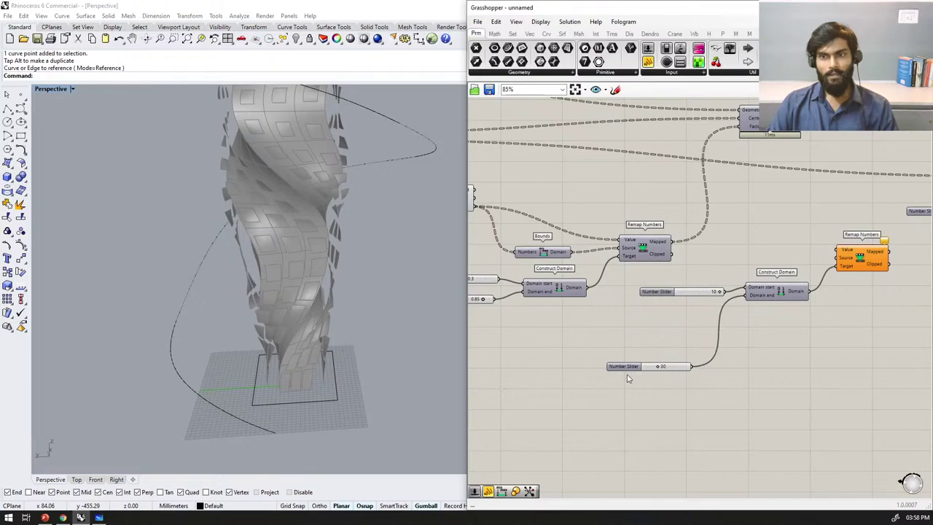
left_click_drag(635, 366, 674, 316)
Step: Examine the tower and its attractor point alongside the Closest Point component and the sliders for the new offset domain
scroll(670, 307, "down", 4)
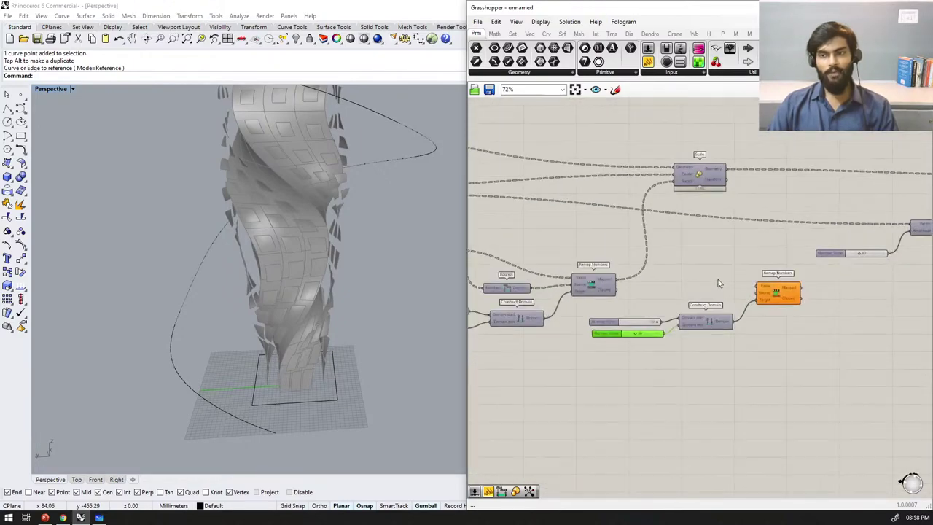
scroll(612, 261, "up", 1)
left_click_drag(542, 247, 554, 254)
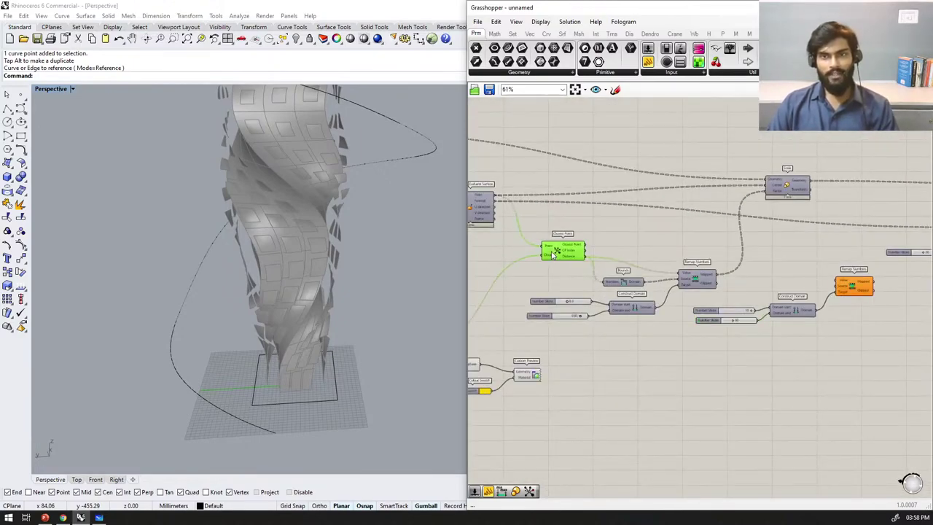
scroll(256, 384, "down", 8)
scroll(226, 247, "up", 5)
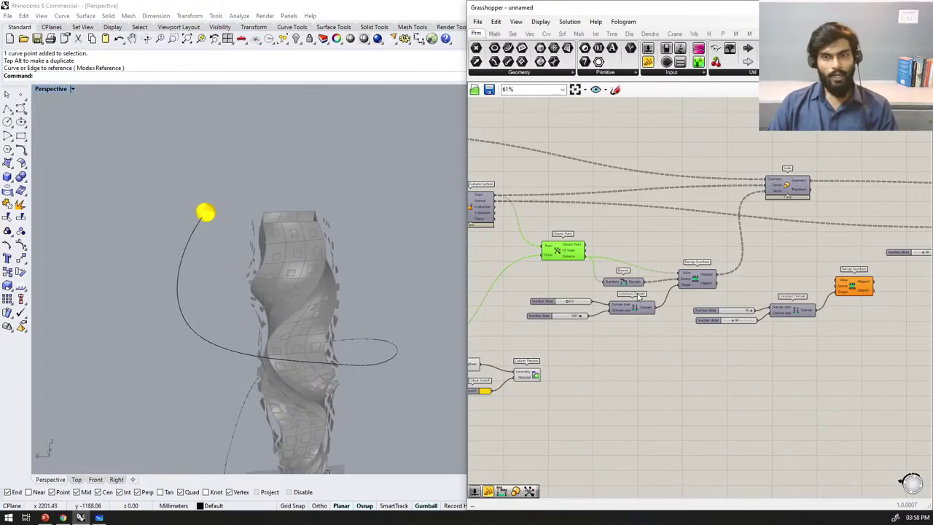
scroll(771, 304, "down", 2)
scroll(760, 274, "up", 3)
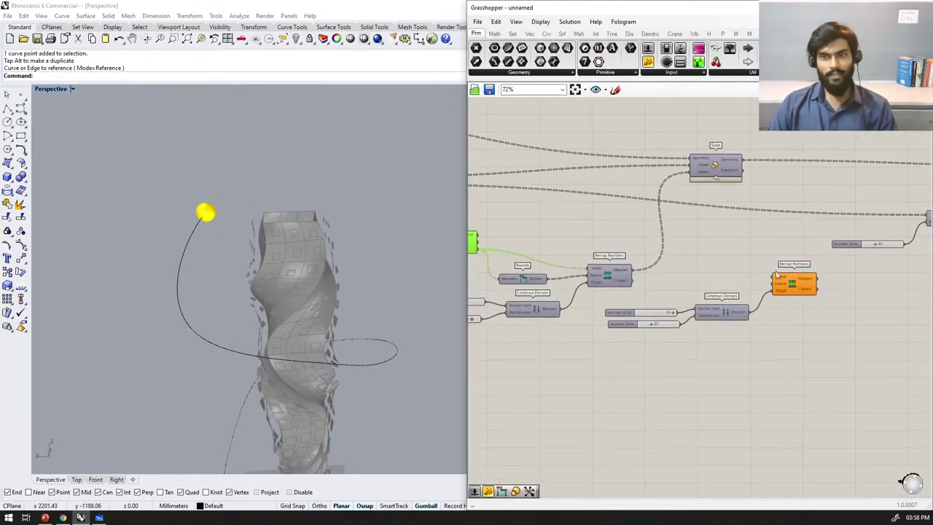
scroll(760, 274, "down", 1)
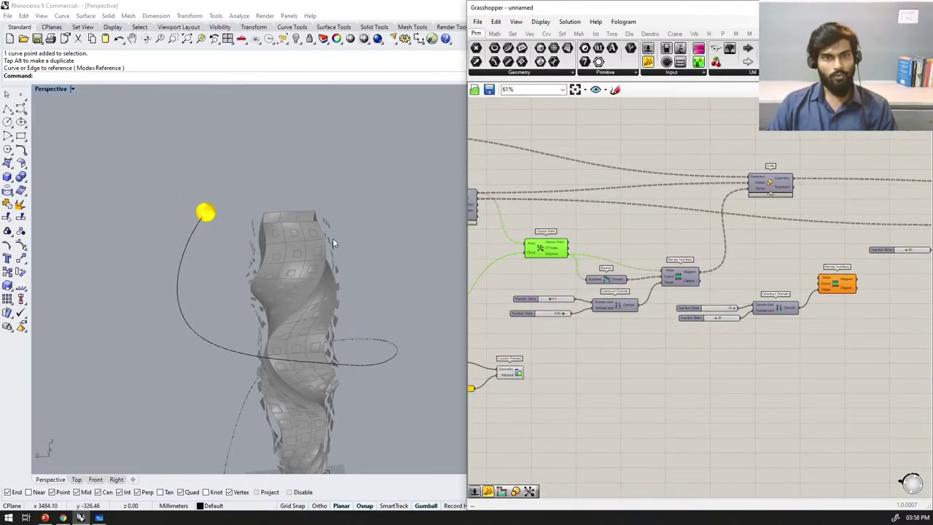
scroll(758, 314, "up", 3)
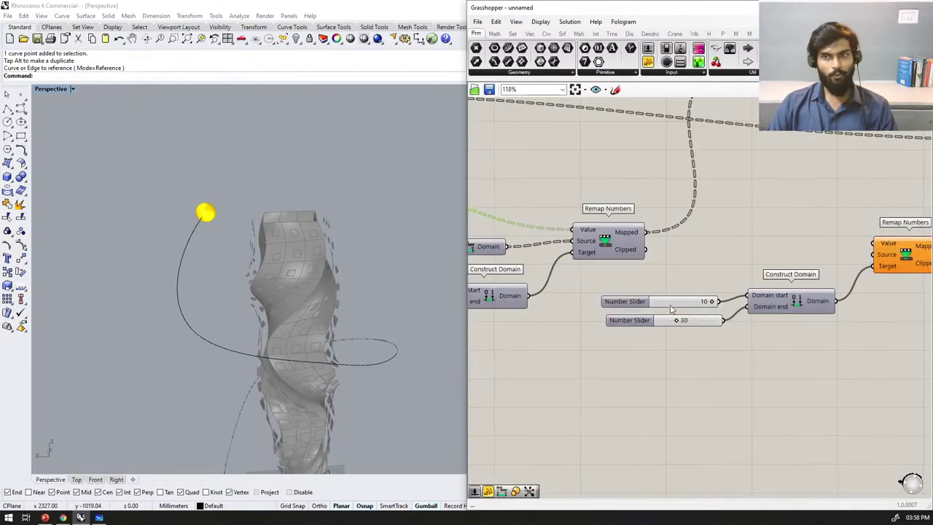
scroll(315, 305, "down", 4)
right_click_drag(315, 305, 346, 217, "shift")
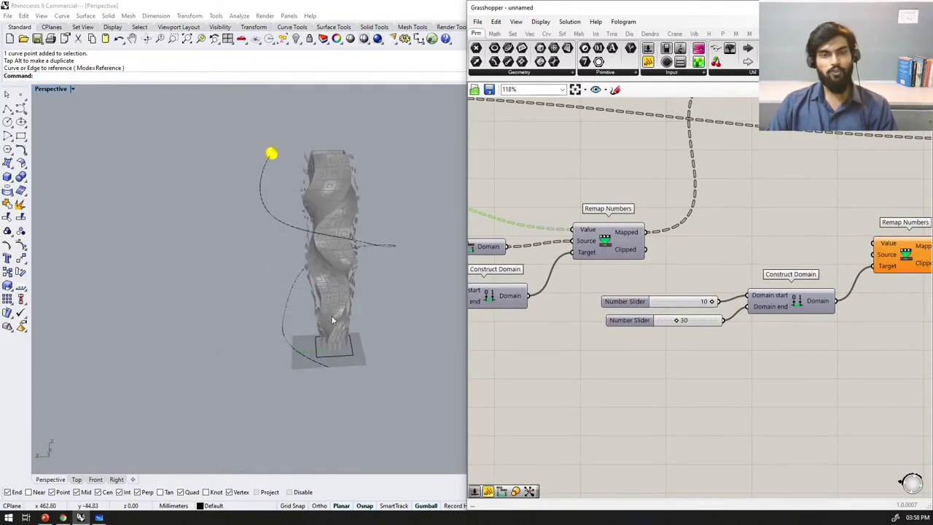
scroll(366, 361, "up", 4)
scroll(662, 307, "down", 5)
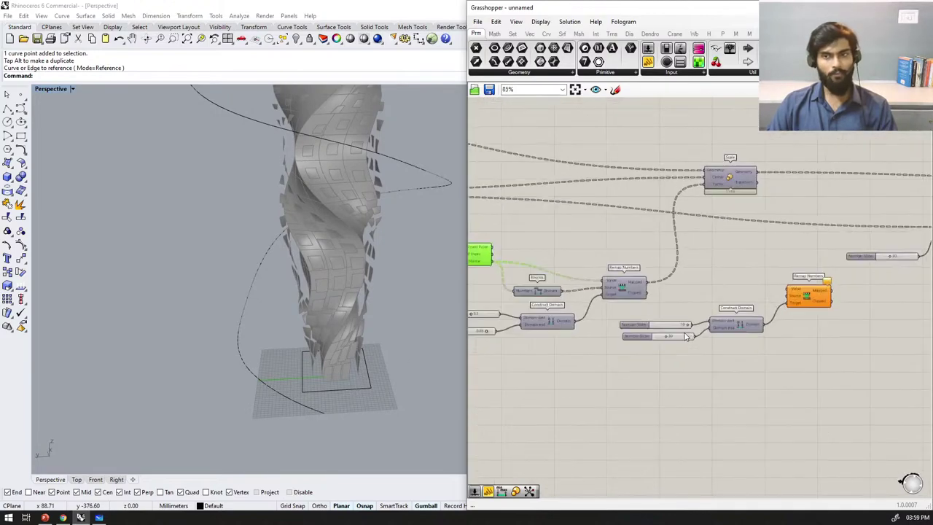
Step: Connect the Closest Point Distance output to the second Remap Numbers' Value input
scroll(590, 299, "up", 3)
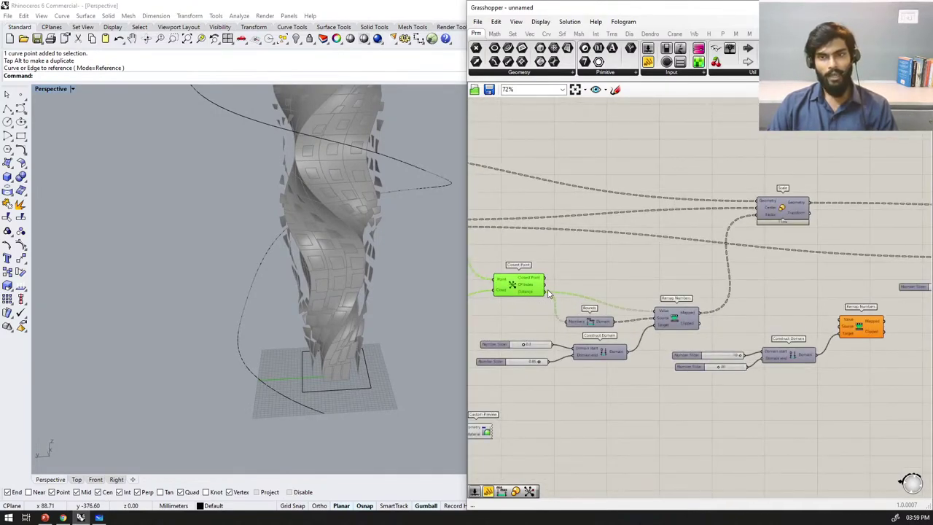
left_click_drag(839, 323, 839, 322)
scroll(612, 334, "up", 1)
Step: Add a second Bounds component fed by the Closest Point distances and connect its Domain output to the second Remap Numbers' Source input
left_click_drag(598, 323, 586, 316)
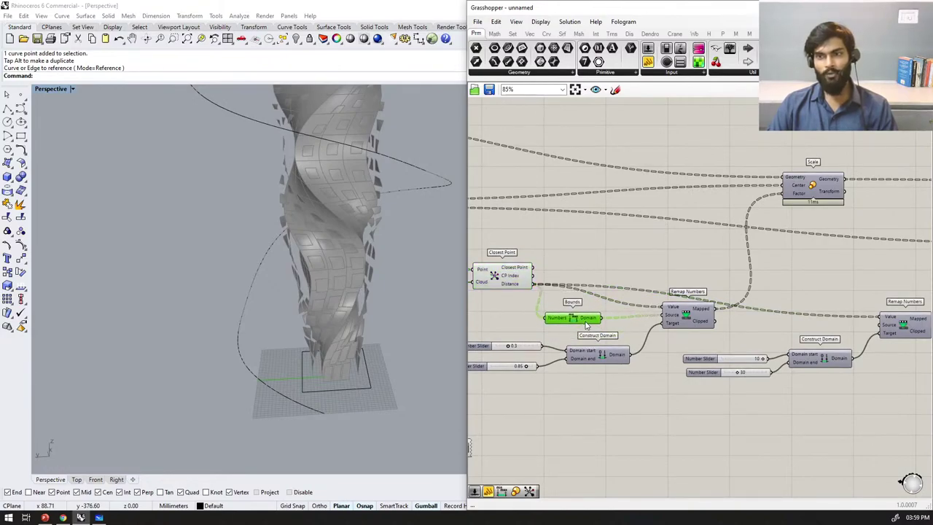
double_click(791, 331)
type("bounds")
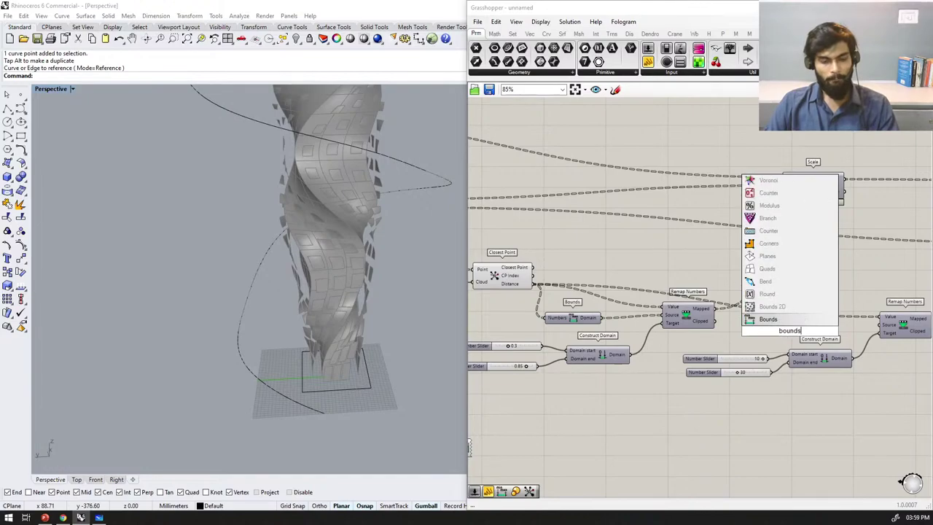
key("Return")
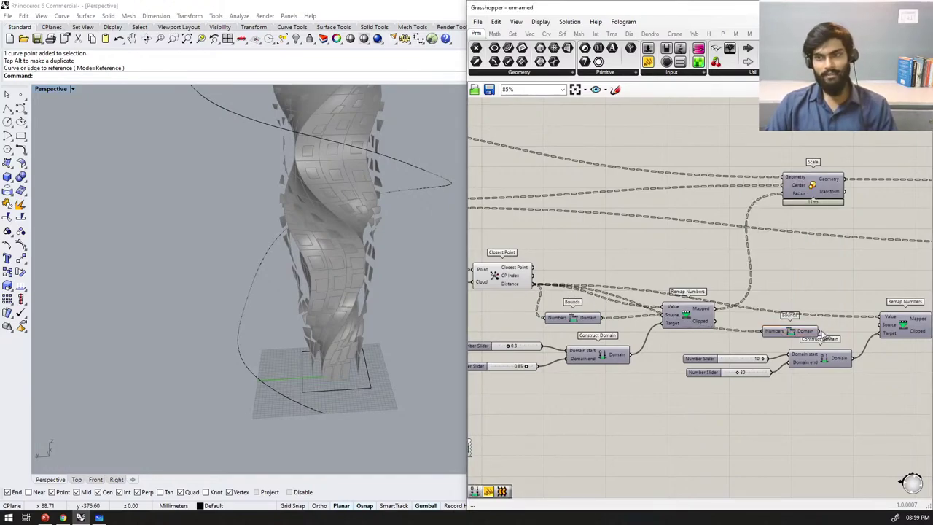
left_click_drag(886, 329, 884, 326)
Step: Review the wiring from the Closest Point distances through both Bounds and Remap Numbers components
scroll(819, 319, "down", 5)
scroll(818, 318, "up", 4)
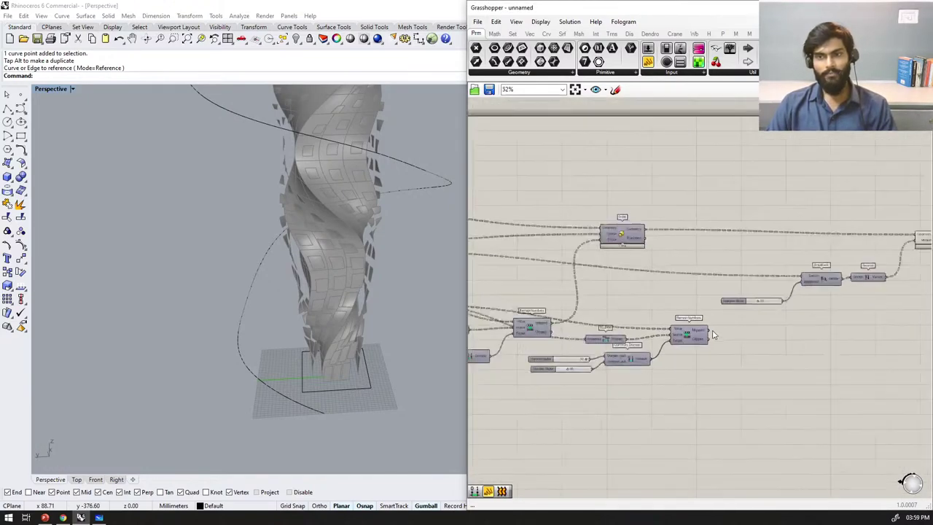
scroll(699, 356, "down", 3)
scroll(602, 373, "up", 4)
scroll(679, 382, "down", 2)
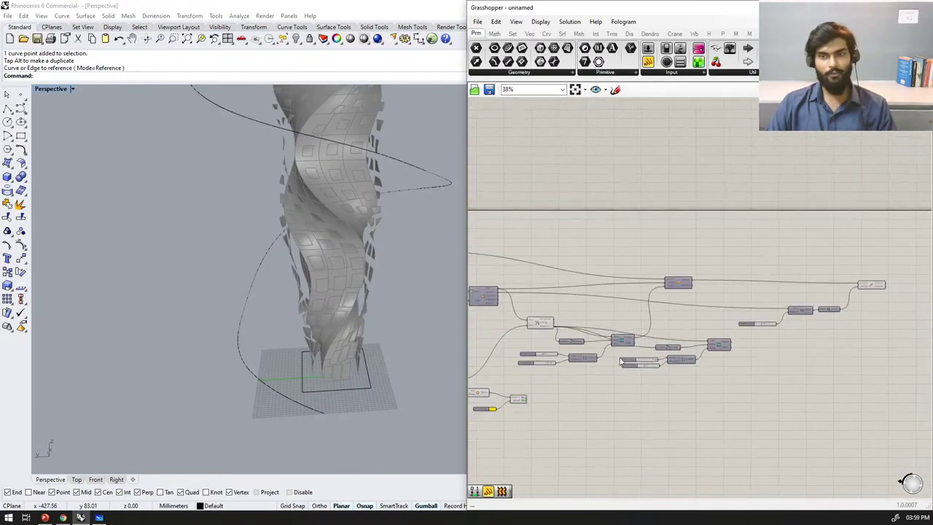
scroll(613, 358, "up", 3)
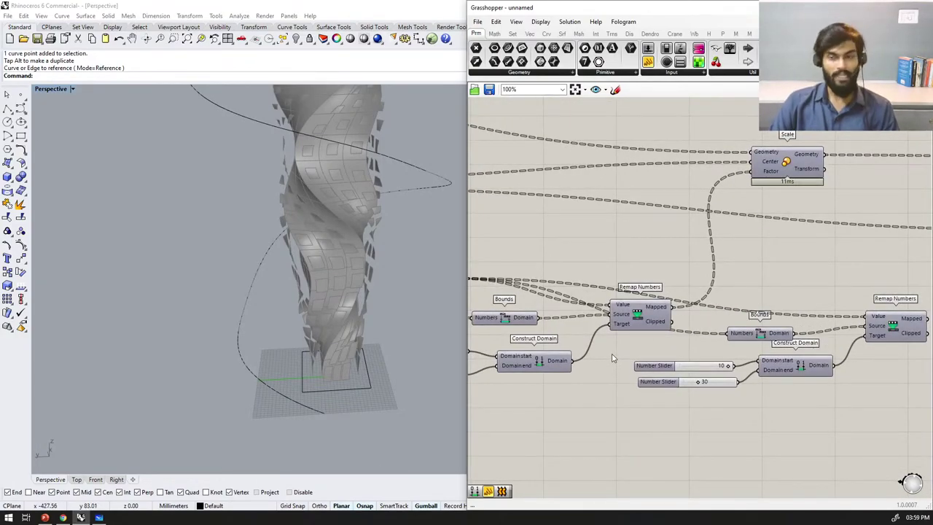
scroll(710, 284, "down", 3)
scroll(572, 292, "up", 3)
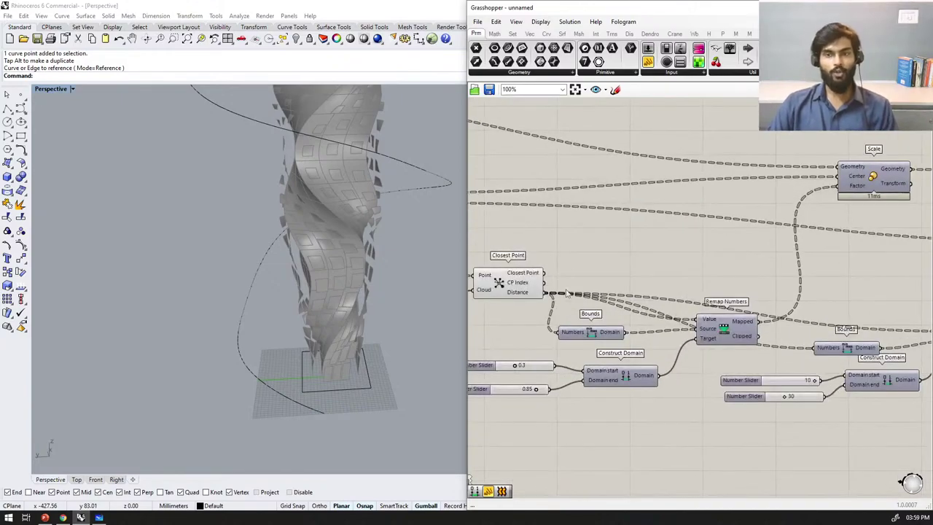
scroll(621, 342, "down", 3)
scroll(838, 325, "up", 2)
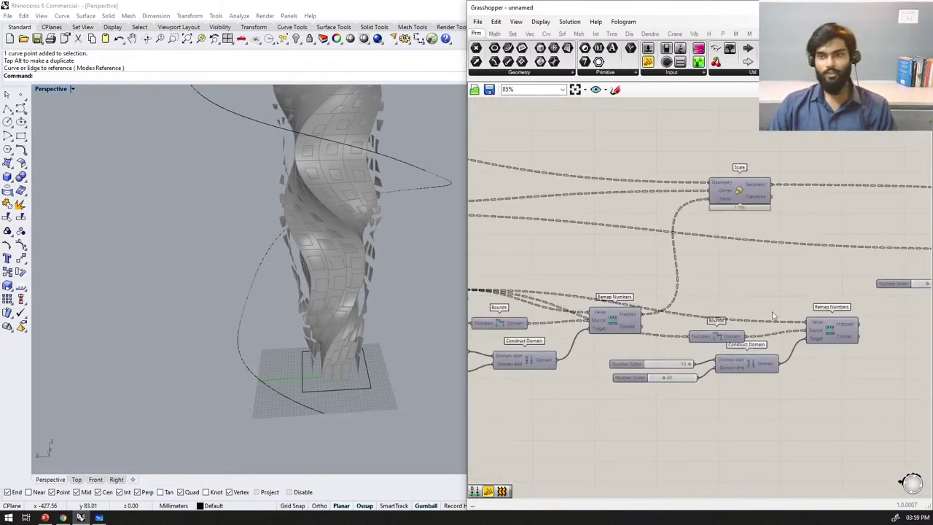
Step: Connect the second Remap Numbers' Mapped output to the Amplitude component's Amplitude input in place of the fixed slider
scroll(834, 345, "down", 2)
scroll(652, 358, "up", 4)
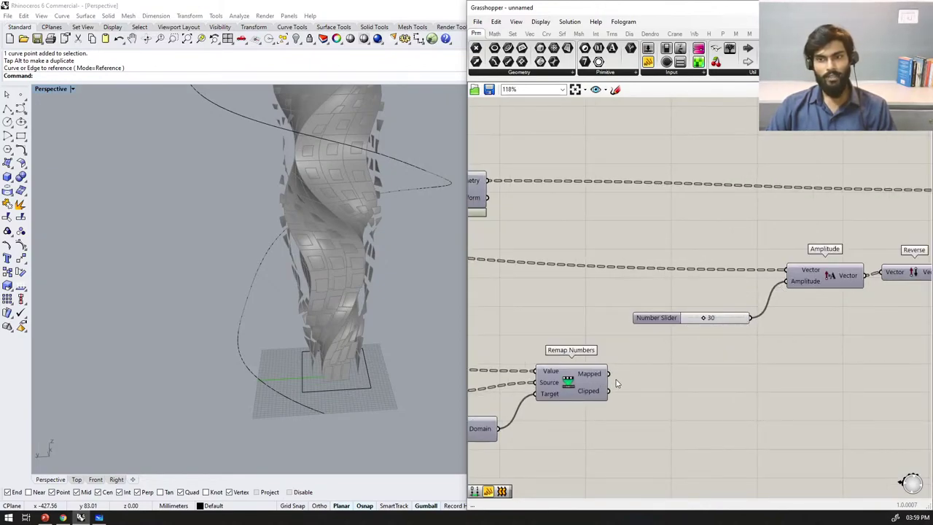
scroll(719, 325, "down", 1)
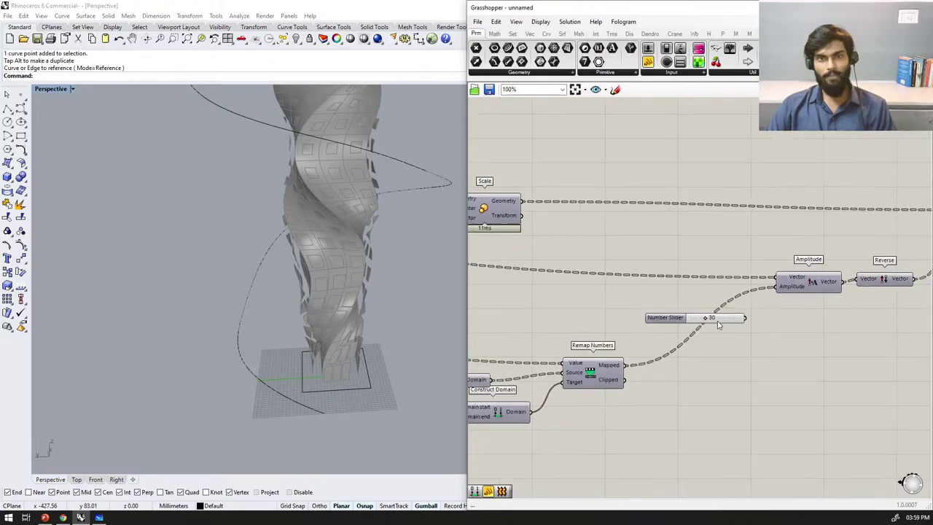
Step: Inspect how far the facade panels sit off the tower near the attractor and around the tower's base
right_click_drag(163, 456, 224, 260)
scroll(224, 260, "up", 5)
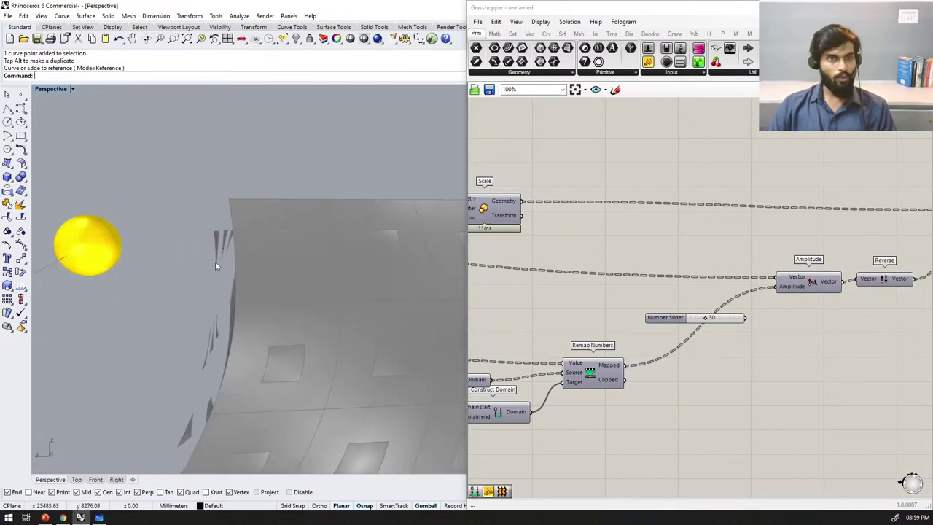
scroll(218, 259, "down", 10)
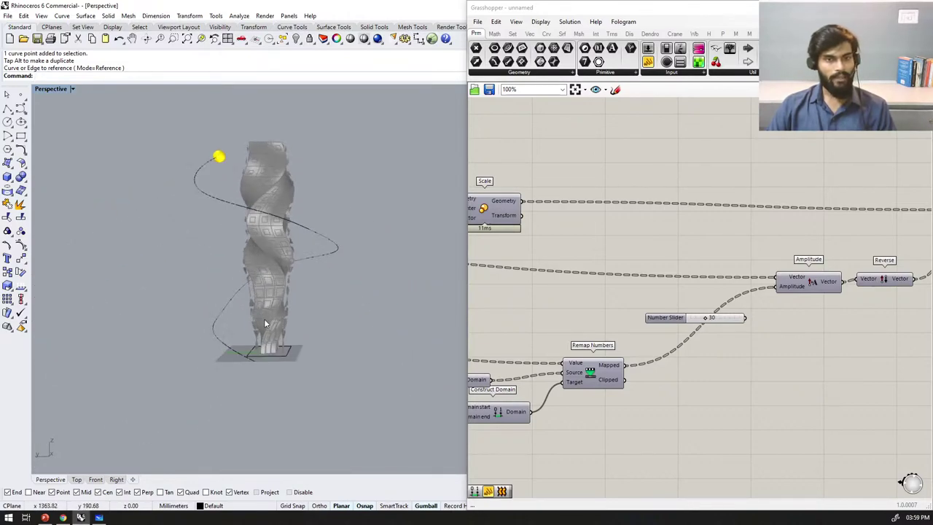
scroll(285, 358, "up", 4)
scroll(285, 359, "up", 2)
right_click_drag(309, 347, 339, 250)
scroll(325, 248, "up", 4)
scroll(589, 347, "down", 3)
Step: Raise the second Construct Domain's Domain end slider to push the panels far from the attractor further outward
scroll(589, 347, "up", 6)
scroll(791, 295, "down", 5)
scroll(652, 332, "up", 4)
left_click_drag(667, 339, 695, 339)
scroll(430, 306, "down", 6)
right_click_drag(406, 255, 335, 386)
scroll(336, 365, "down", 6)
right_click_drag(339, 247, 380, 253)
scroll(833, 219, "down", 9)
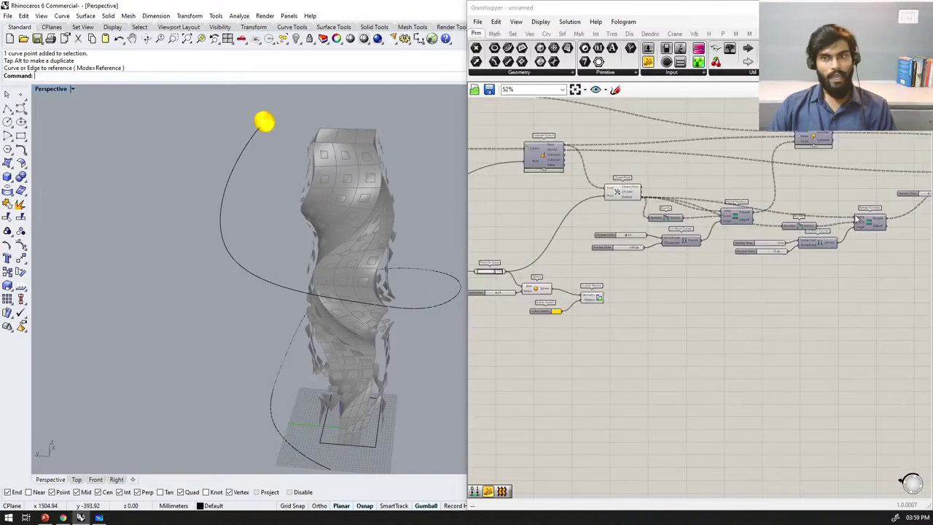
Step: Test the attractor at other positions with the Point On Curve slider and return it to 1.000
scroll(704, 261, "up", 7)
scroll(614, 274, "up", 2)
left_click_drag(716, 264, 729, 302)
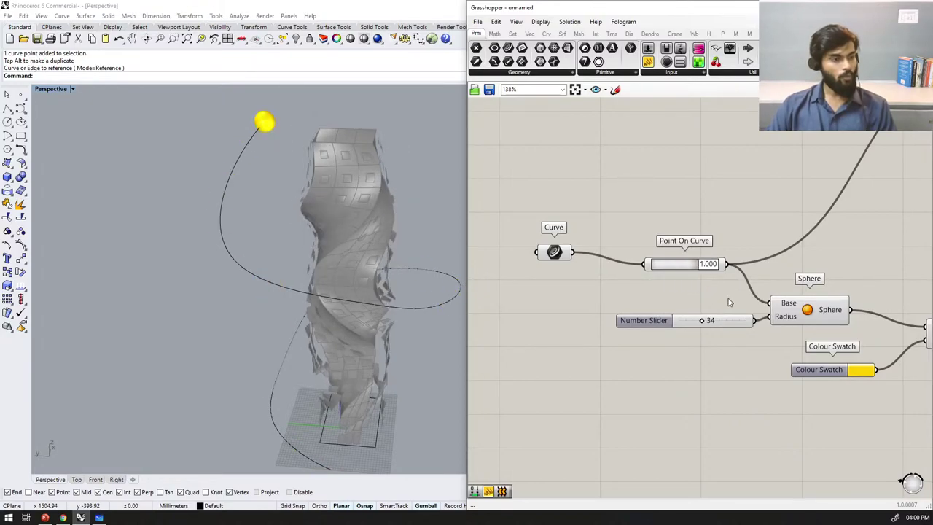
scroll(738, 326, "down", 10)
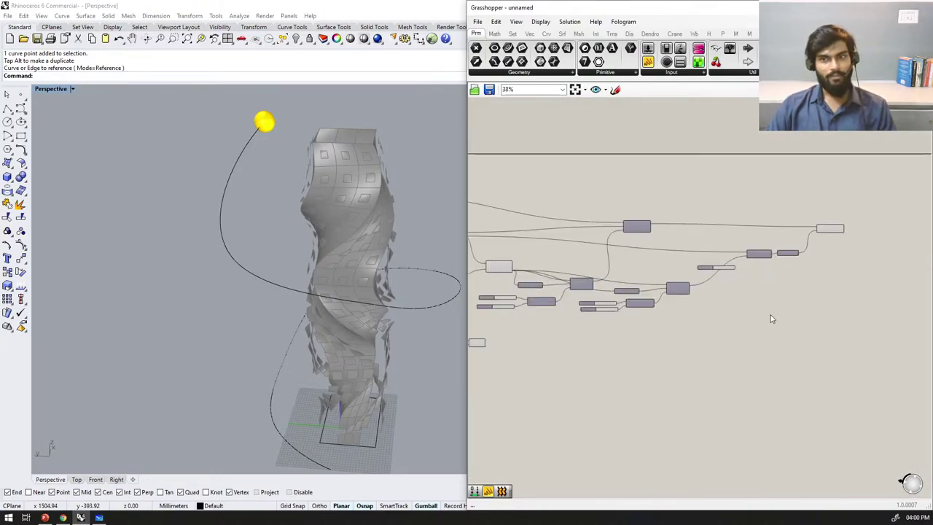
Step: Select the Move component to highlight the offset panels and inspect them around the whole tower
scroll(795, 268, "up", 8)
left_click(735, 313)
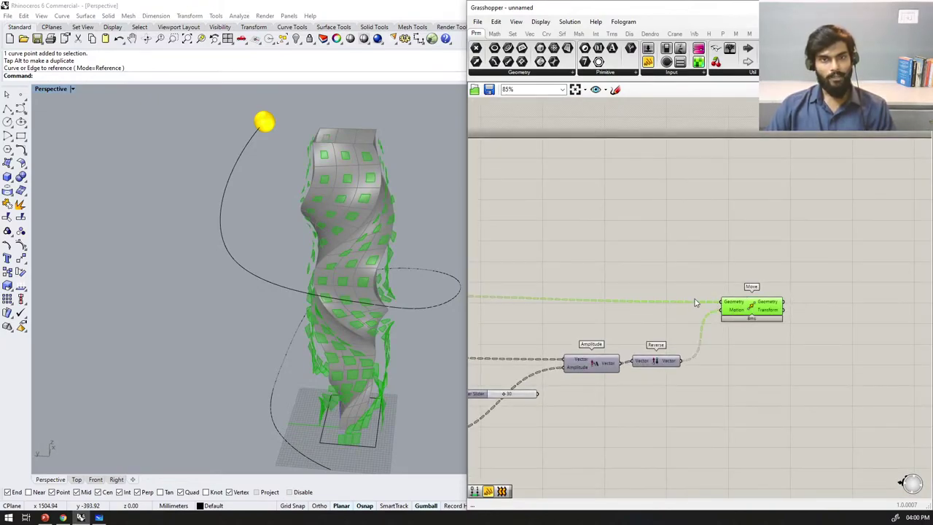
scroll(671, 306, "down", 7)
right_click_drag(402, 352, 328, 312)
right_click_drag(617, 292, 755, 287)
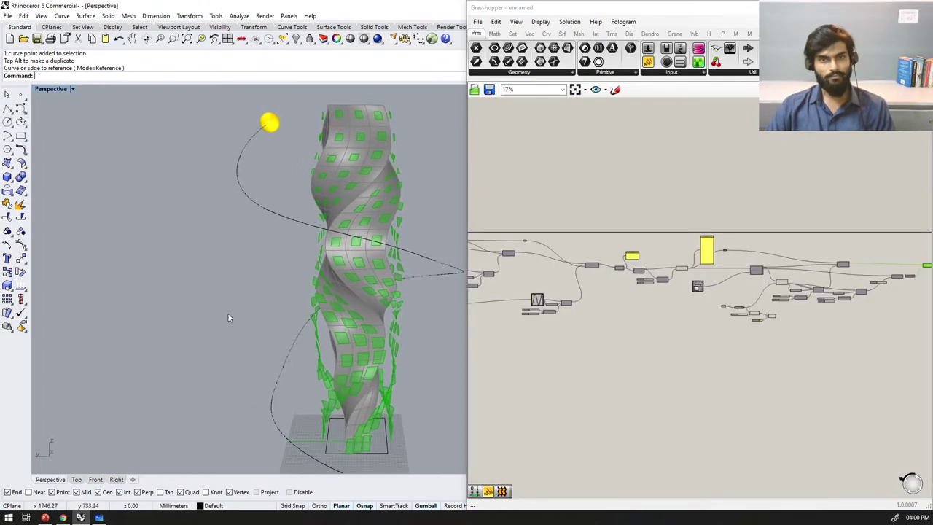
scroll(302, 277, "down", 2)
scroll(302, 267, "up", 4)
scroll(313, 288, "down", 3)
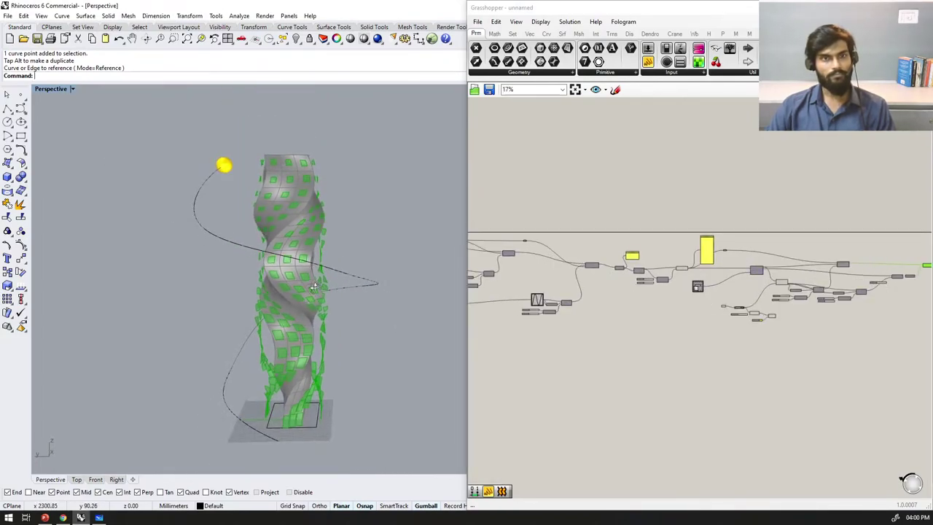
right_click_drag(314, 288, 326, 282)
scroll(693, 295, "down", 3)
Step: Slide the attractor back along its curve and forward to 1.000 with the moved panels highlighted
scroll(686, 290, "up", 5)
scroll(807, 332, "up", 7)
left_click_drag(806, 292, 727, 304)
left_click_drag(744, 293, 820, 294)
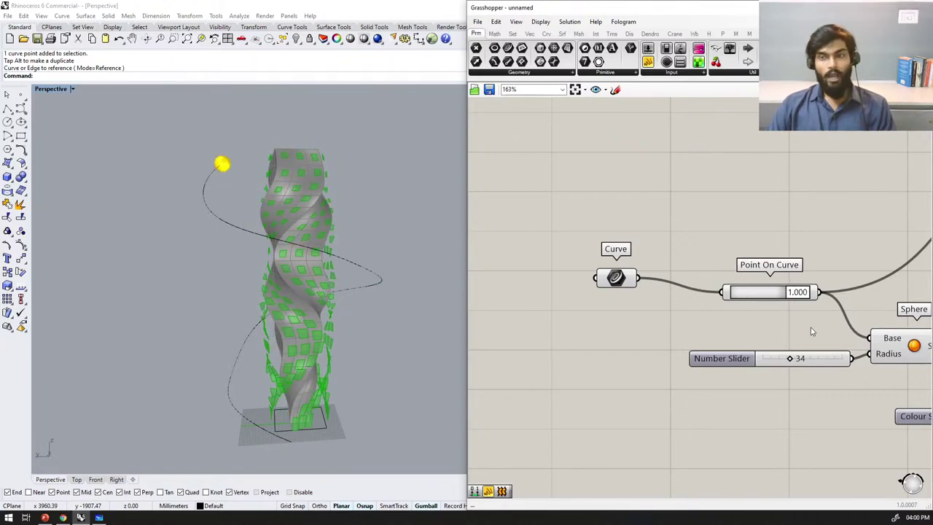
Step: Adjust the peak handle of the first Graph Mapper's curve to refine the tower's scaling profile
scroll(818, 318, "down", 6)
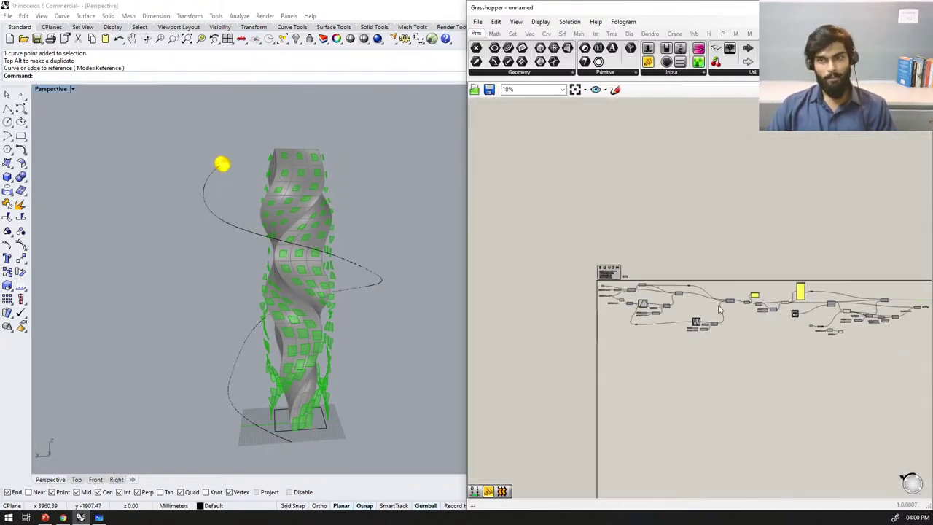
scroll(585, 302, "up", 4)
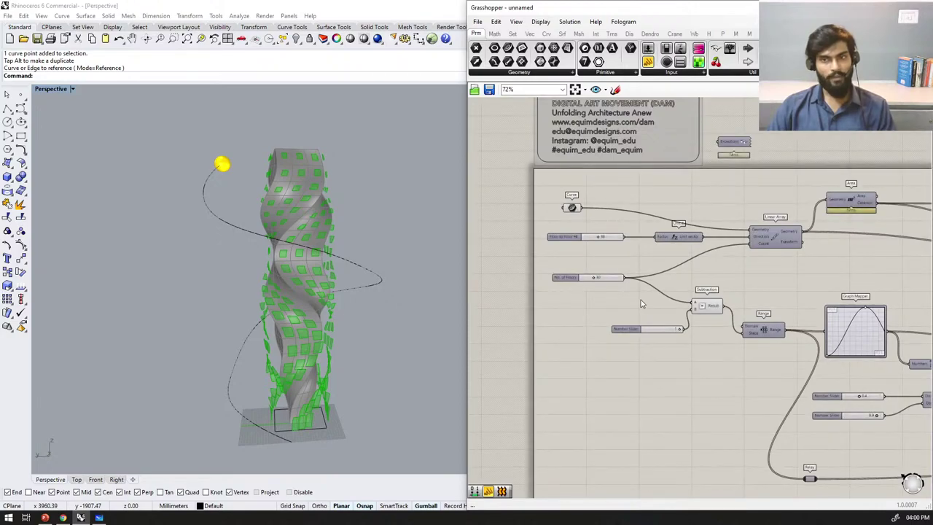
scroll(662, 317, "down", 2)
scroll(786, 264, "up", 3)
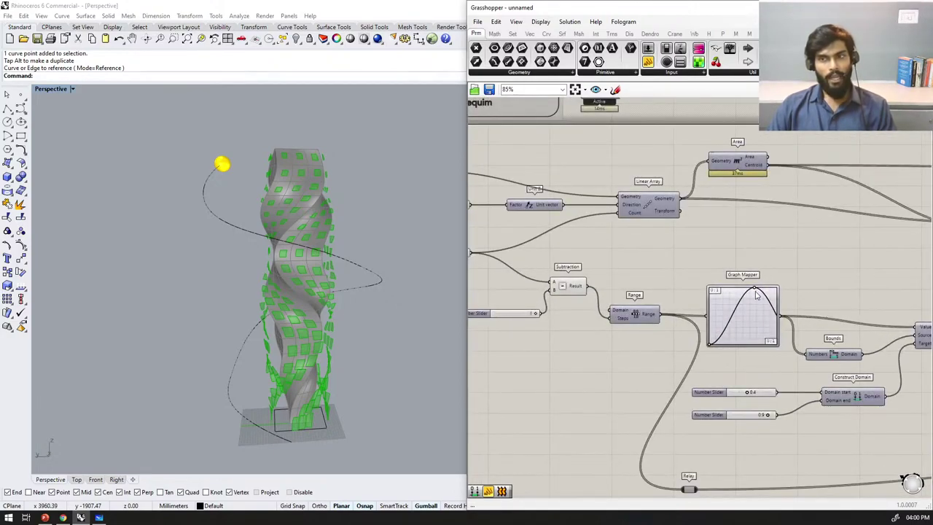
mouse_move(757, 292)
left_mouse_down()
mouse_move(714, 310)
mouse_move(755, 299)
mouse_move(786, 276)
mouse_move(762, 276)
mouse_move(759, 290)
left_mouse_up()
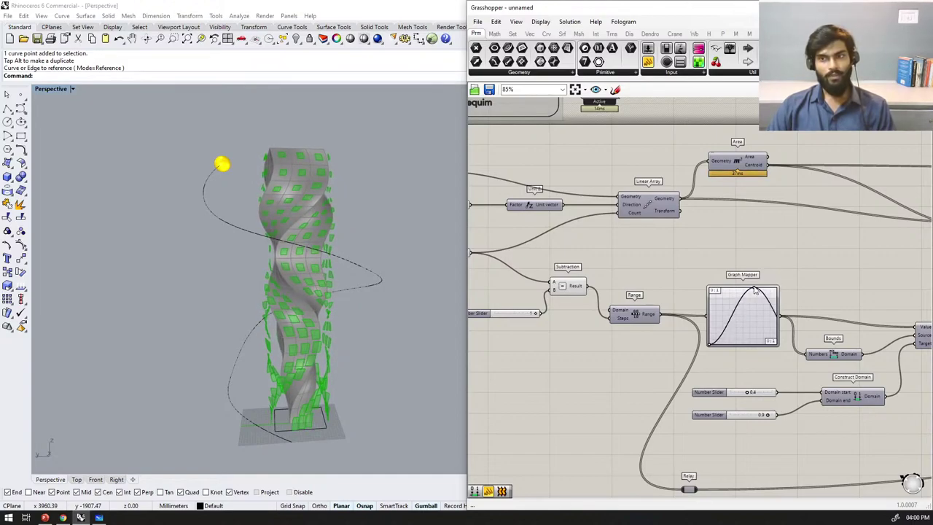
Step: Reshape the second Graph Mapper's curve into a single hump with its peak near the middle of the graph
scroll(791, 352, "down", 10)
scroll(790, 353, "up", 12)
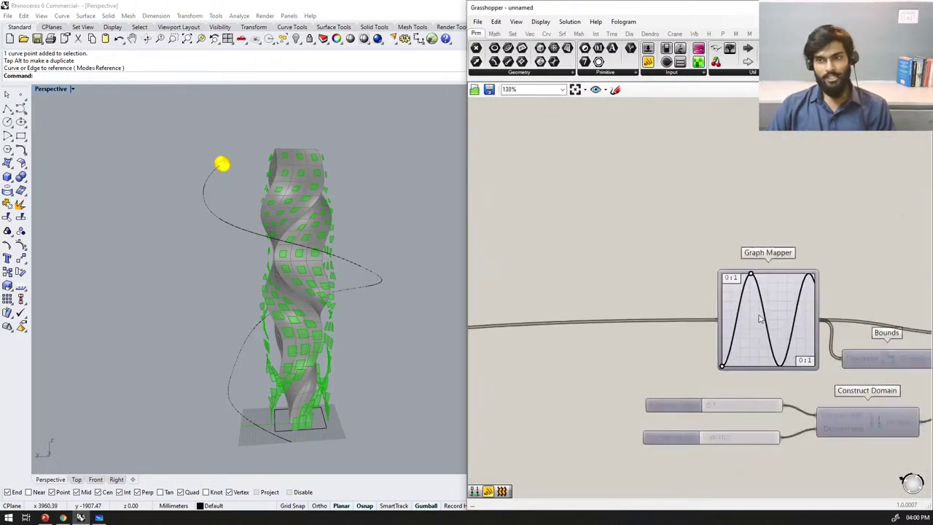
left_click_drag(749, 267, 767, 278)
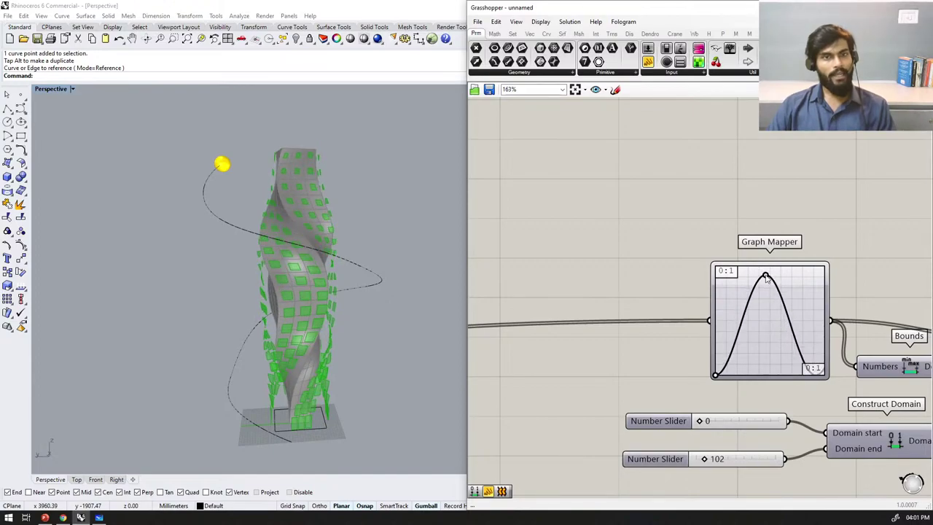
right_click_drag(397, 390, 410, 286)
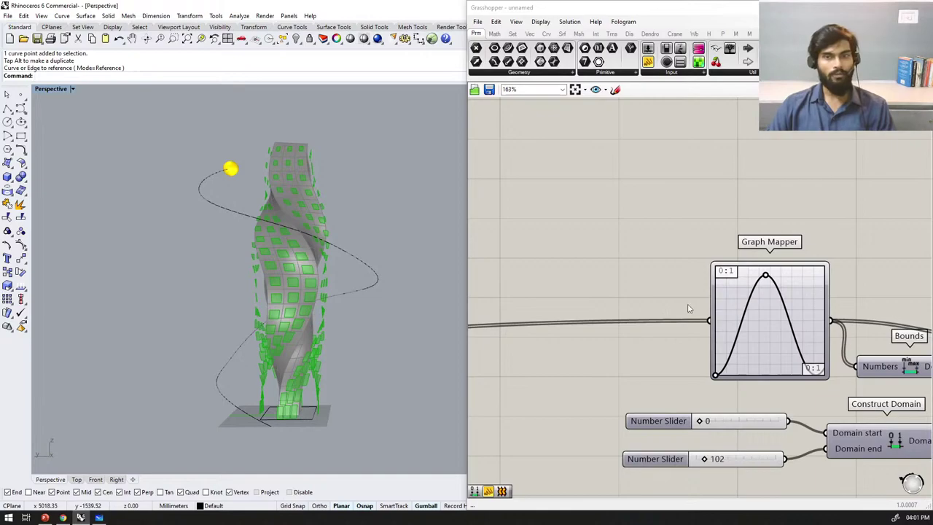
right_click_drag(325, 336, 351, 403)
right_click_drag(385, 367, 379, 332)
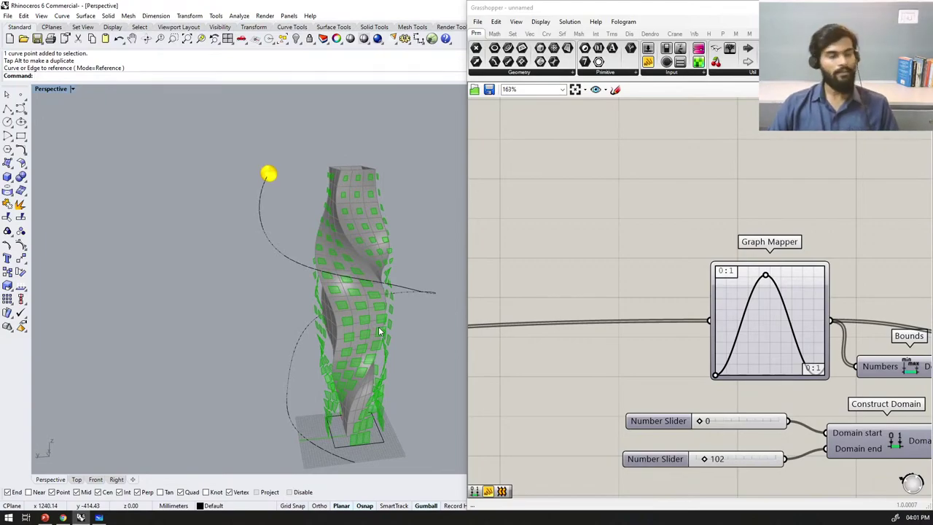
right_click_drag(387, 319, 391, 357)
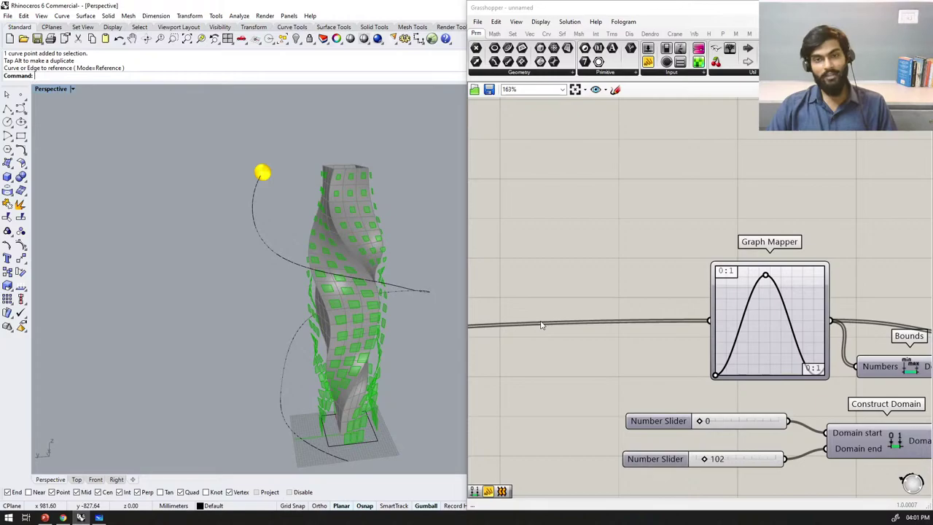
Step: Review the definition up to the final Move component, along with the panel and arrow sketch in Microsoft Whiteboard
scroll(594, 267, "down", 10)
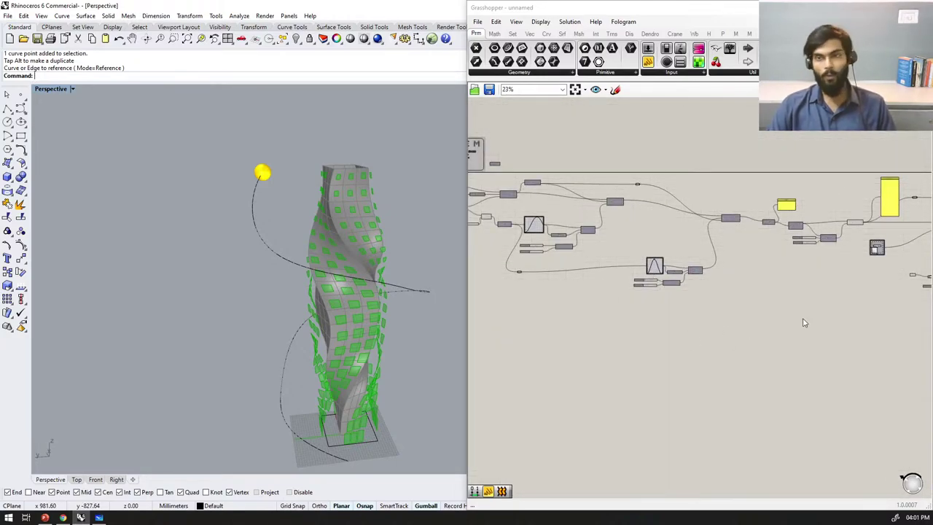
scroll(766, 334, "down", 8)
scroll(917, 314, "up", 8)
scroll(636, 311, "up", 4)
scroll(787, 296, "down", 6)
scroll(730, 319, "up", 1)
right_click_drag(730, 318, 645, 310)
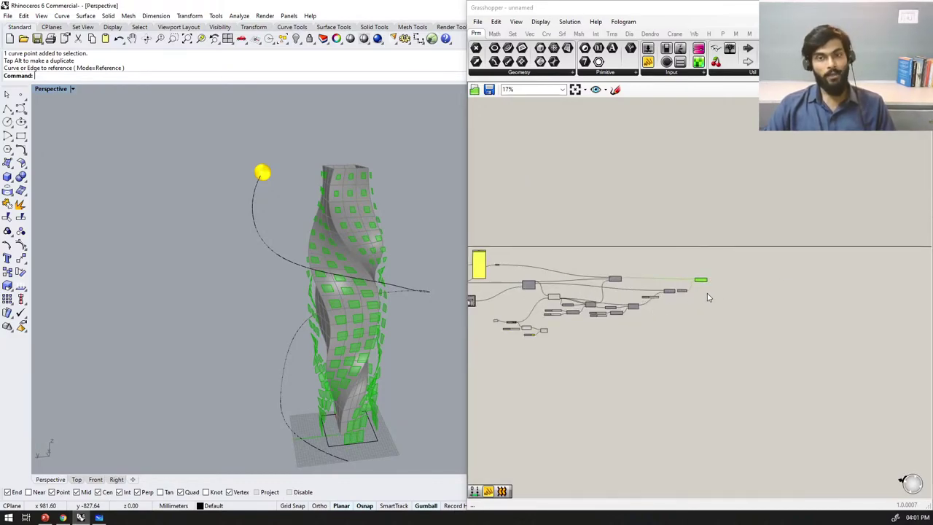
scroll(709, 295, "down", 6)
scroll(444, 292, "up", 5)
scroll(299, 324, "down", 10)
right_click_drag(283, 321, 322, 326)
scroll(328, 305, "up", 5)
scroll(676, 290, "up", 1)
scroll(676, 289, "up", 10)
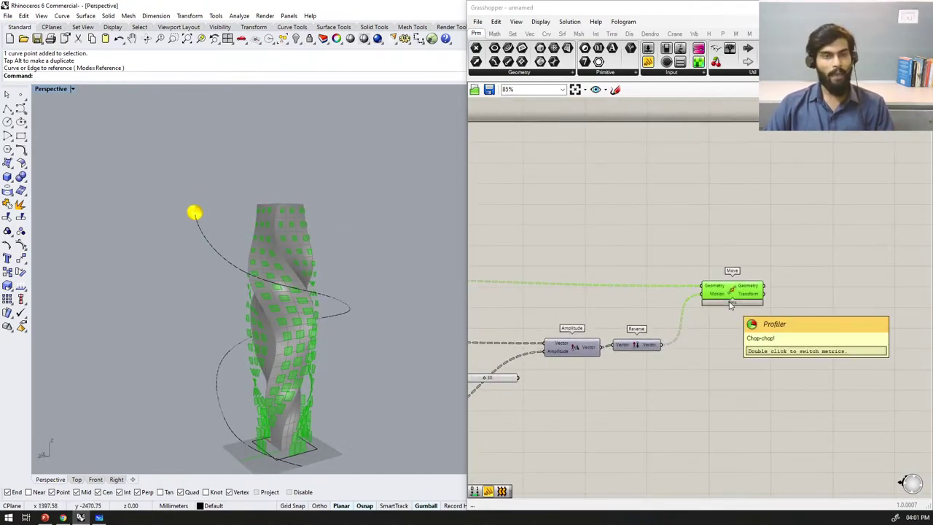
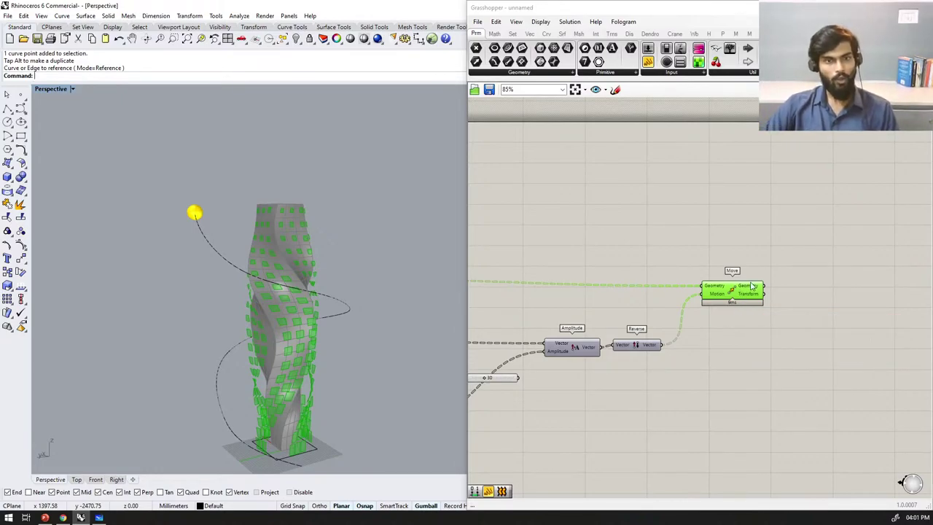
left_click(94, 519)
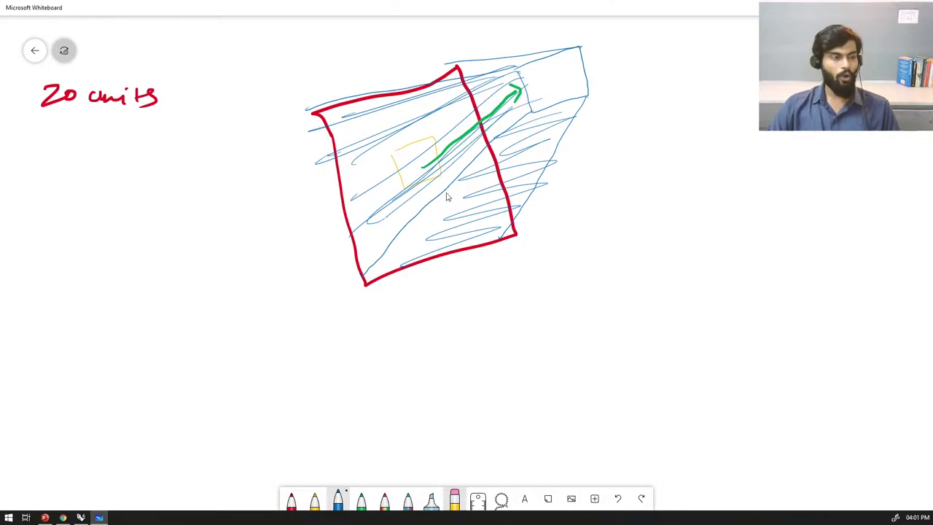
left_click(877, 7)
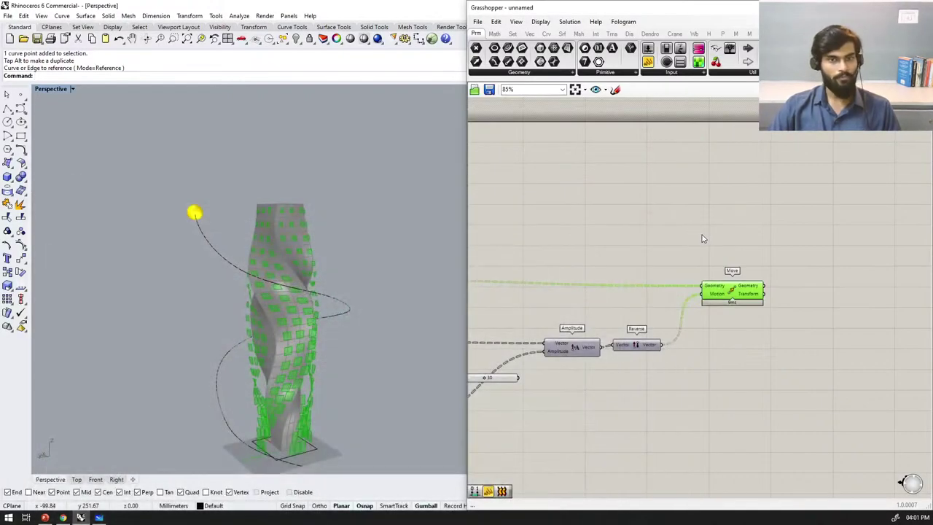
Step: Trace the original panels back through the definition, highlighting the Relay and the Isotrim component in turn
scroll(703, 271, "down", 5)
right_click_drag(750, 284, 828, 278)
scroll(825, 242, "down", 6)
scroll(639, 257, "up", 8)
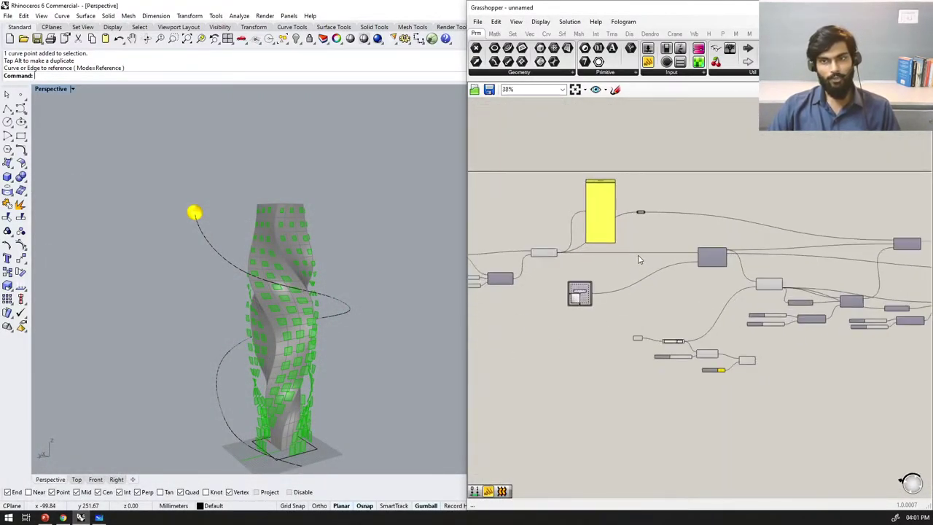
scroll(586, 259, "up", 3)
scroll(772, 233, "down", 6)
scroll(771, 232, "up", 4)
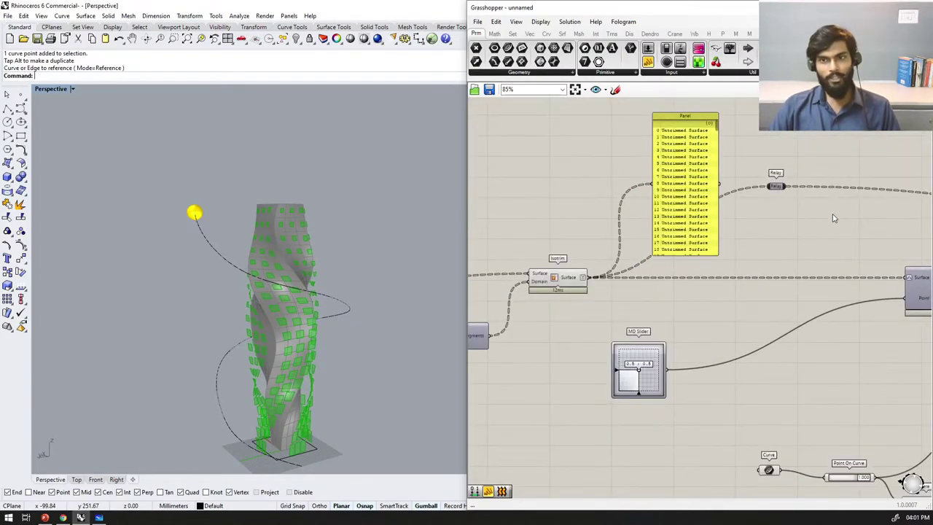
scroll(771, 221, "down", 1)
left_click(730, 194)
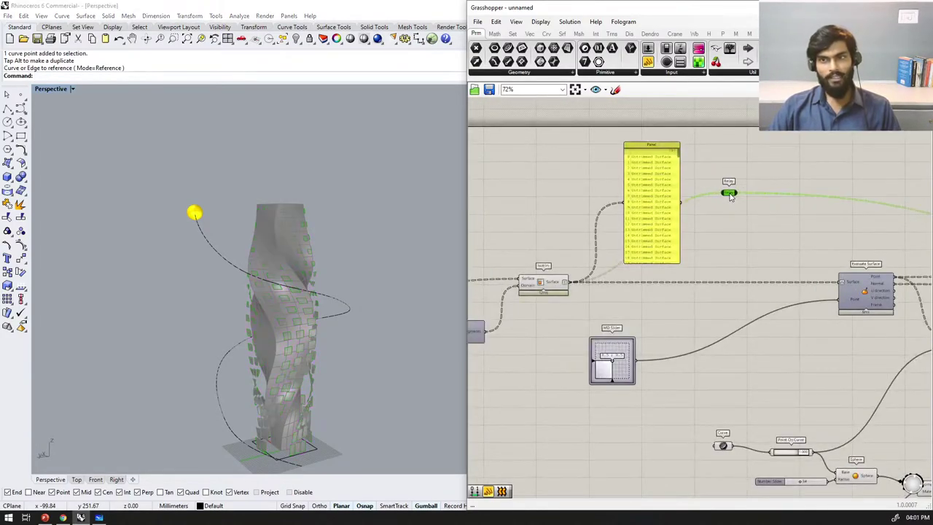
left_click(554, 288)
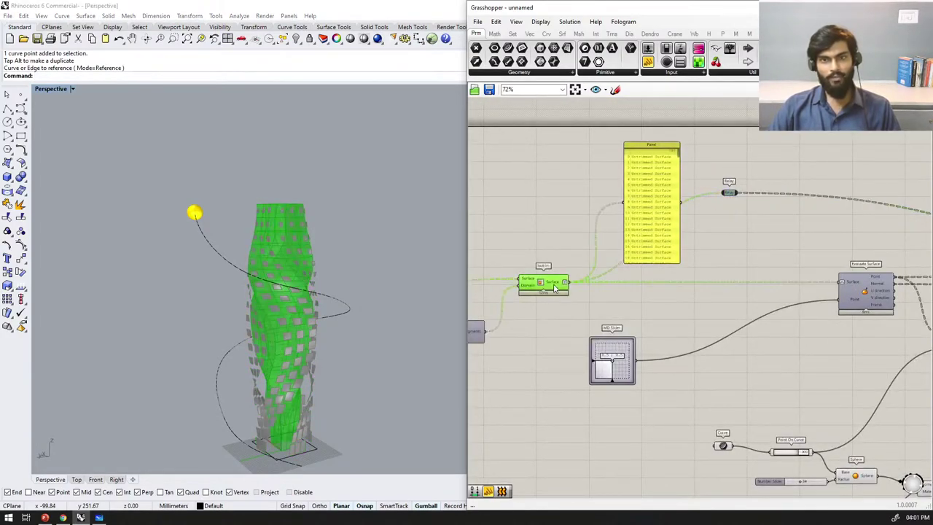
left_click(754, 171)
Step: Replace the Relay on the wire into Scale's Geometry input with a new one placed just after the Isotrim output panel
scroll(765, 175, "down", 4)
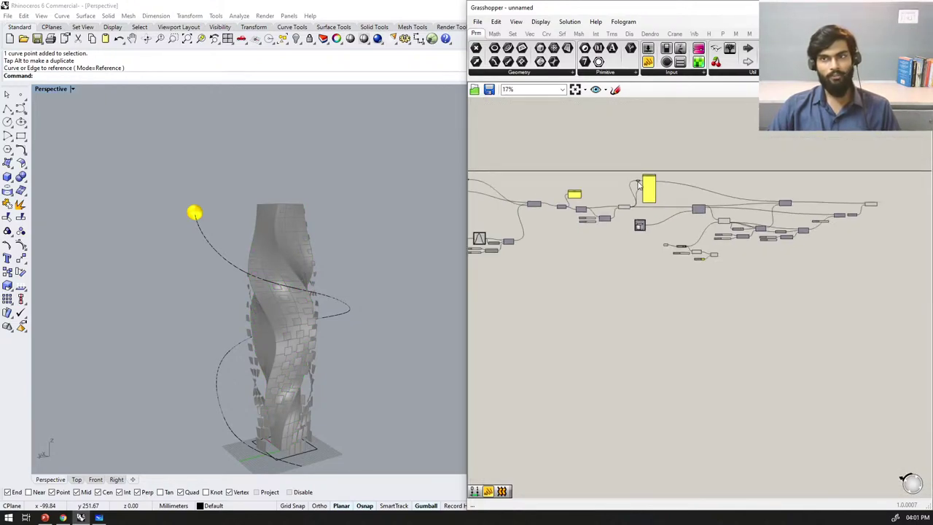
scroll(773, 180, "up", 6)
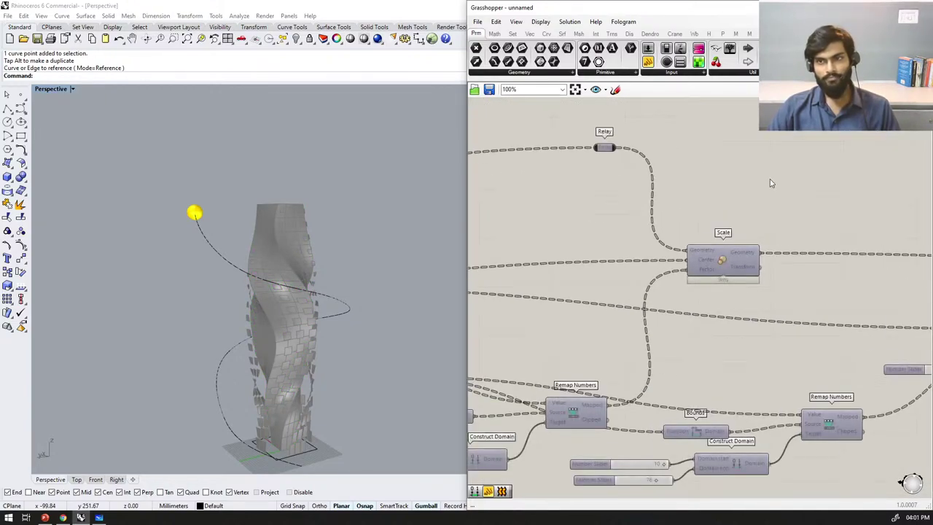
scroll(674, 186, "down", 5)
scroll(641, 194, "up", 3)
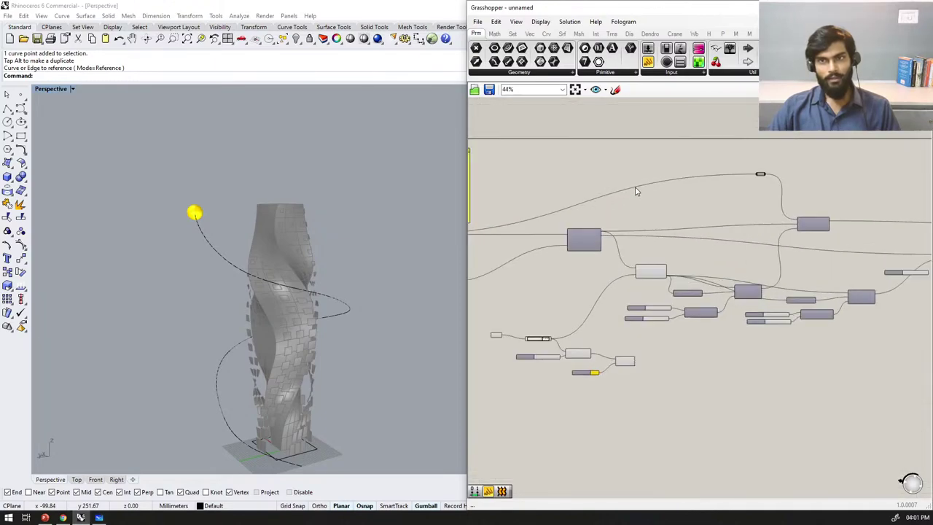
double_click(624, 191)
left_click_drag(624, 191, 652, 153)
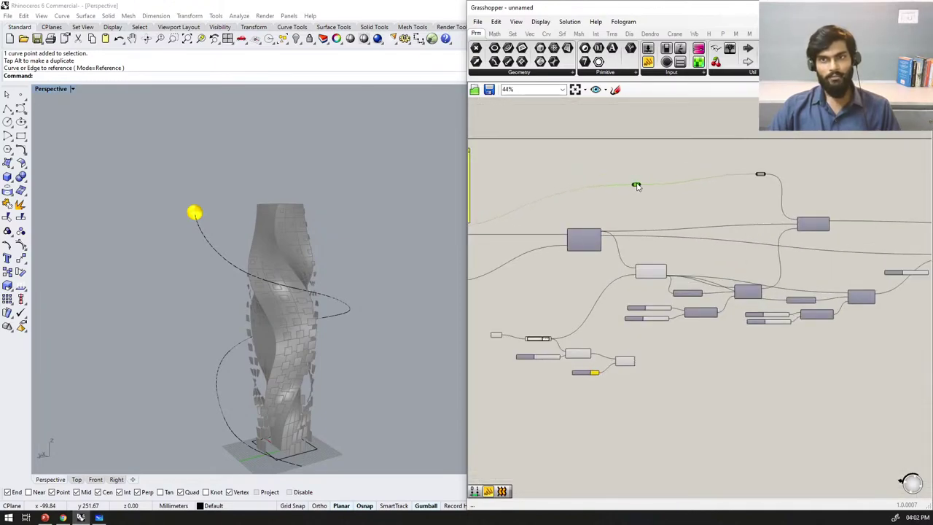
left_click(762, 176)
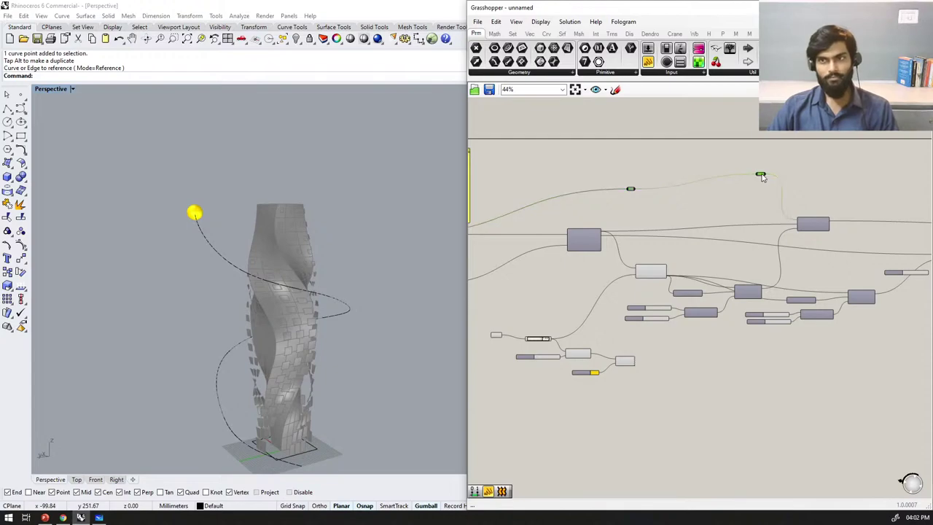
key("Delete")
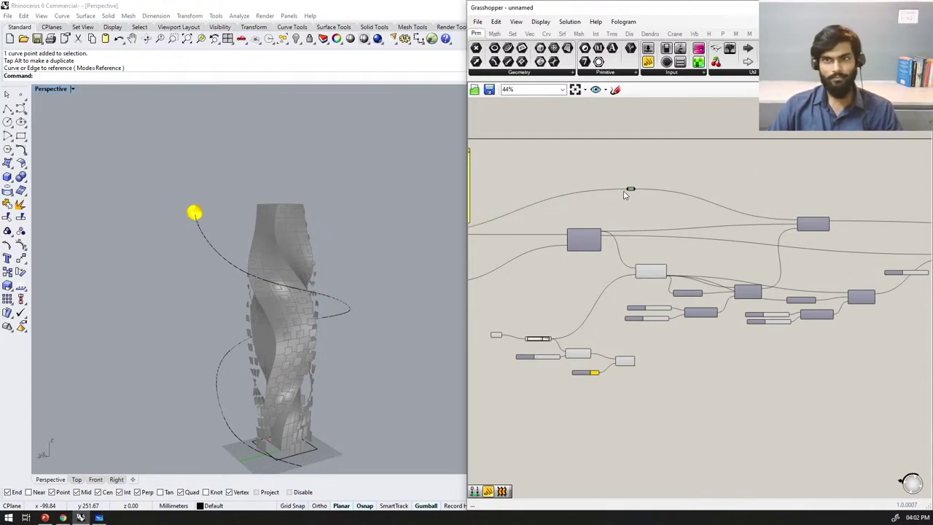
left_click_drag(633, 190, 516, 176)
Step: Add another Relay component above the end of the definition, near the Move component
scroll(566, 194, "down", 5)
scroll(700, 194, "up", 6)
scroll(691, 195, "up", 2)
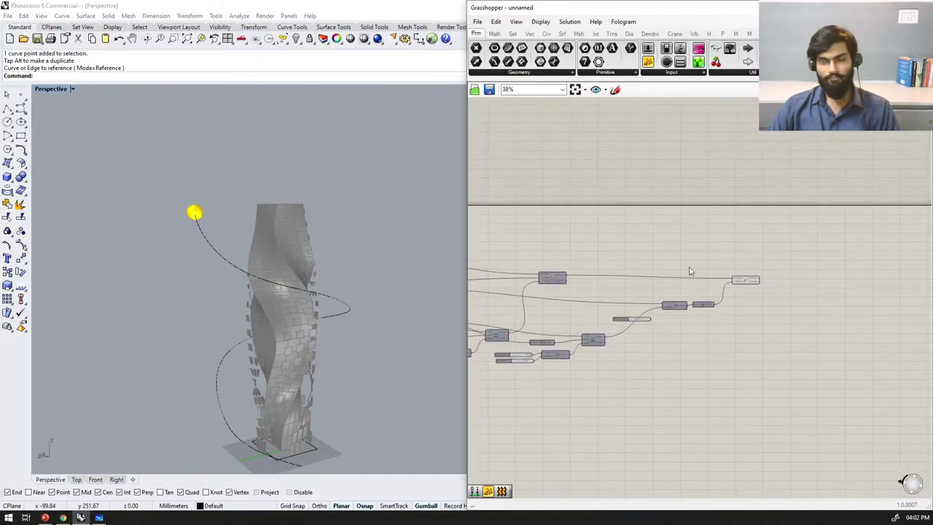
double_click(717, 254)
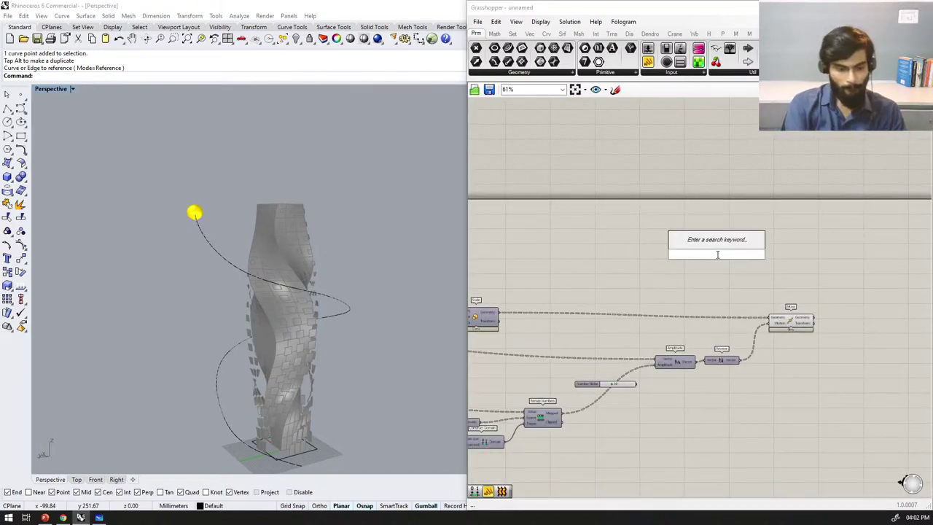
type("relay")
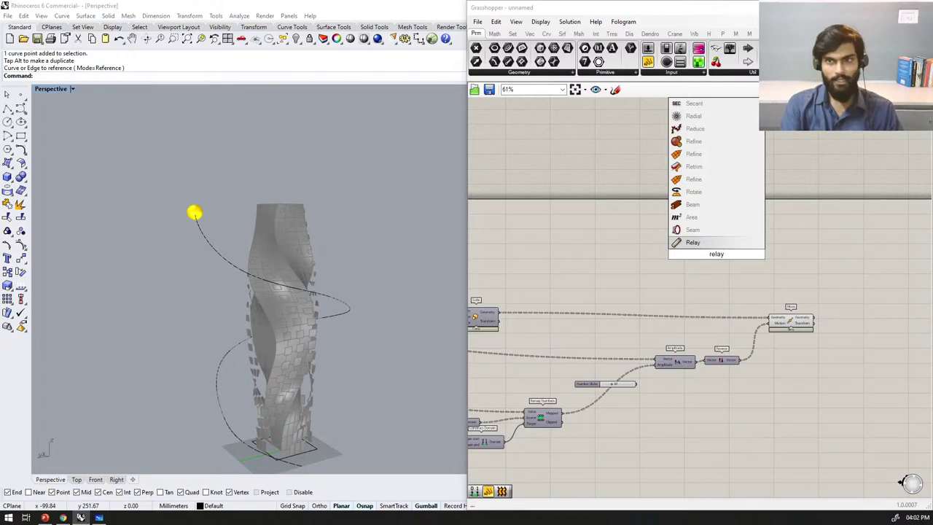
key("Return")
Step: Connect the output of the Relay after Isotrim to the new Relay near Move
scroll(514, 245, "down", 5)
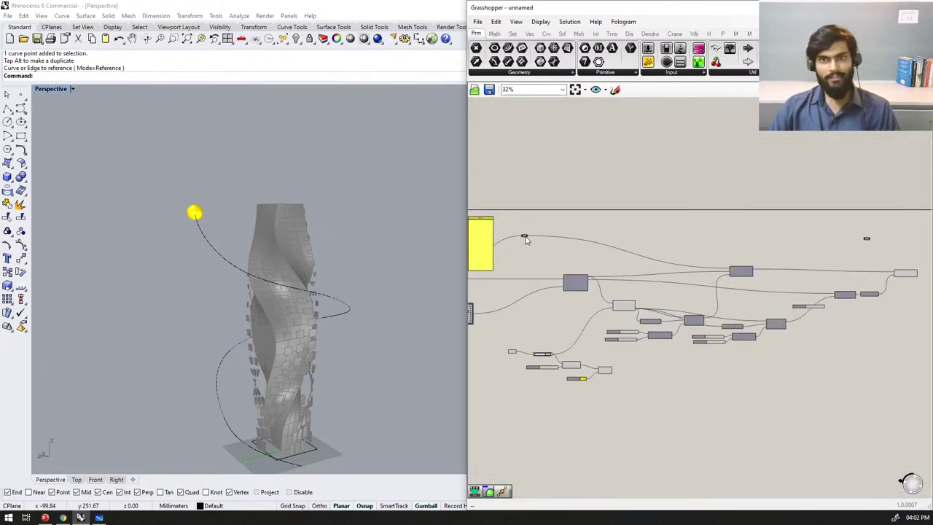
scroll(530, 238, "up", 4)
left_click_drag(529, 237, 907, 221)
scroll(554, 186, "down", 4)
scroll(829, 205, "up", 3)
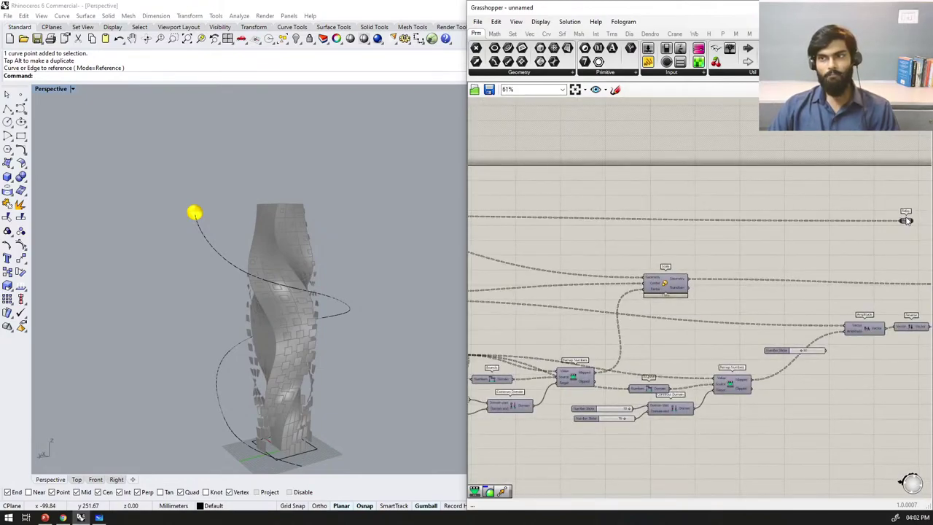
mouse_move(907, 226)
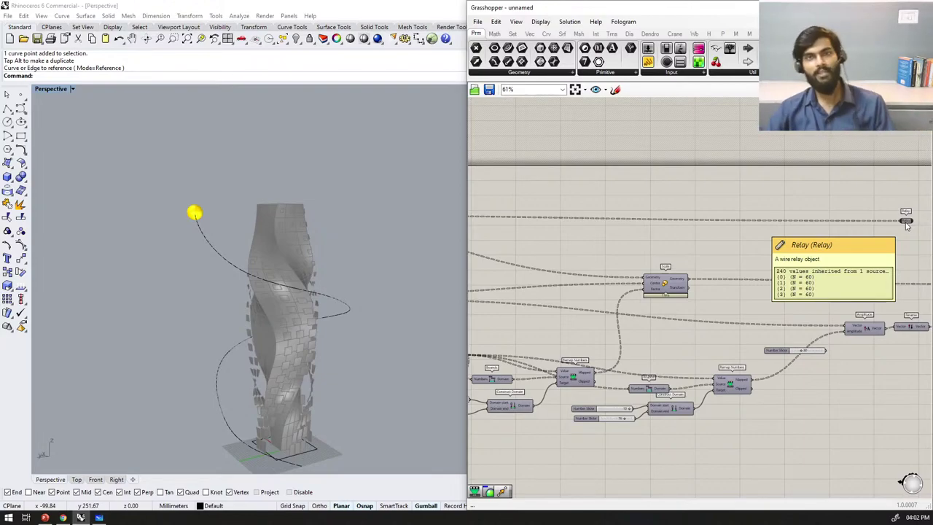
Step: Align the new Relay above the Move component and shift Move slightly downward
scroll(879, 202, "down", 2)
right_click_drag(880, 203, 724, 204)
scroll(853, 220, "up", 8)
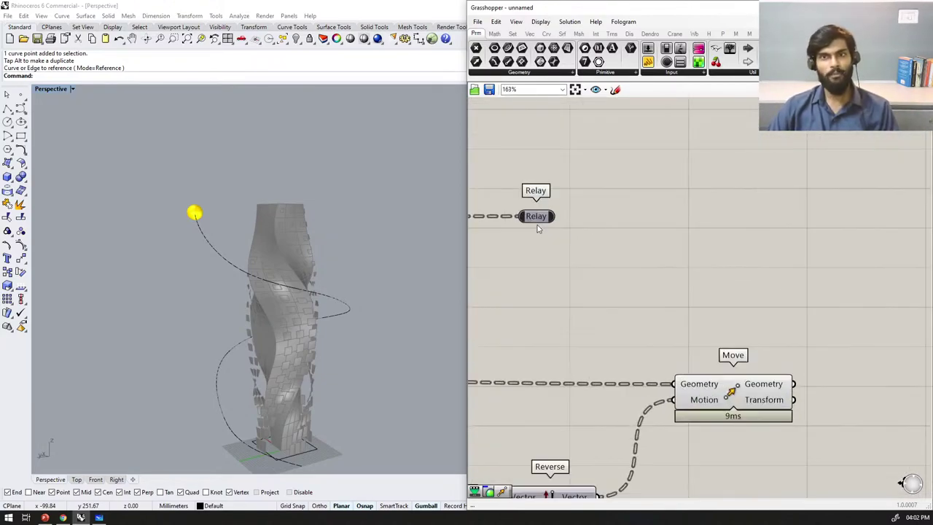
left_click_drag(543, 219, 716, 228)
scroll(700, 255, "down", 1)
scroll(718, 240, "down", 1)
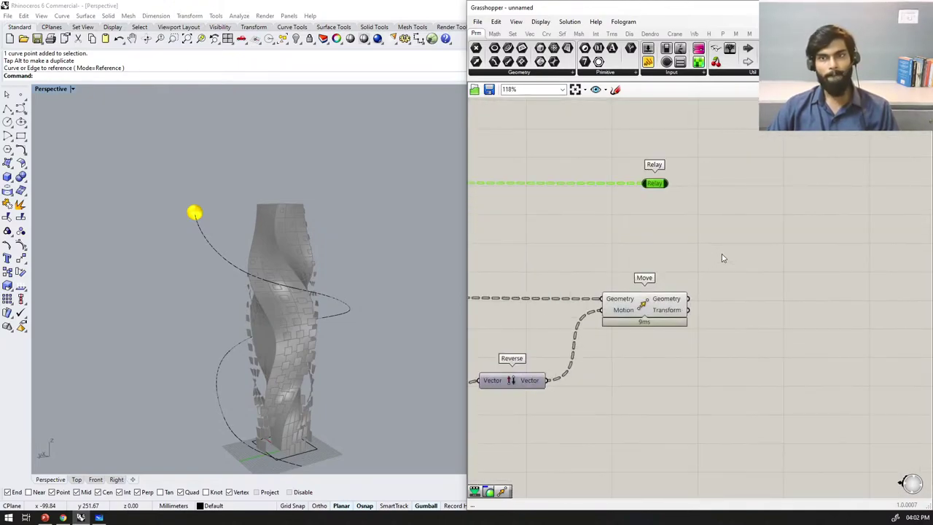
left_click_drag(667, 312, 665, 321)
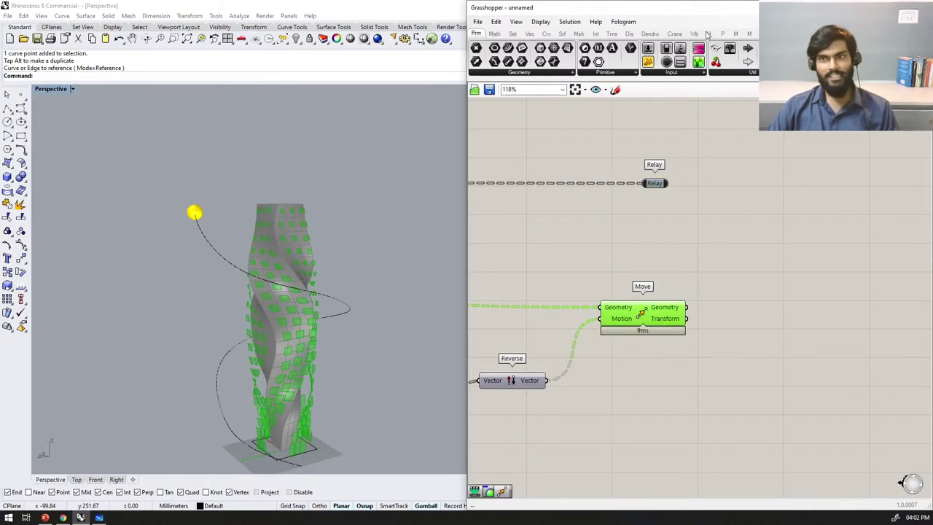
Step: Duplicate the Relay's output panel below it, feed the copy from Move's Geometry output, and lengthen both panels
left_click_drag(772, 143, 774, 372)
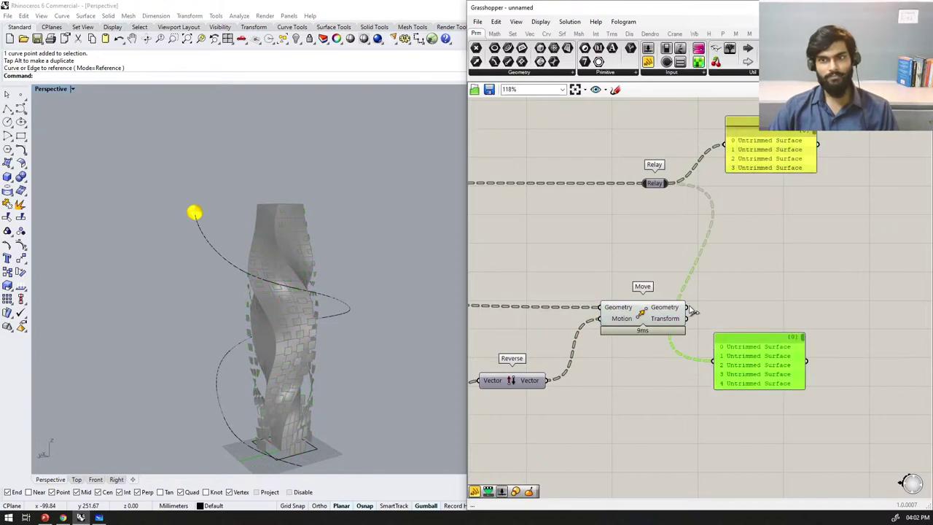
left_click_drag(708, 362, 713, 361)
left_click_drag(781, 371, 777, 503)
scroll(745, 266, "down", 3)
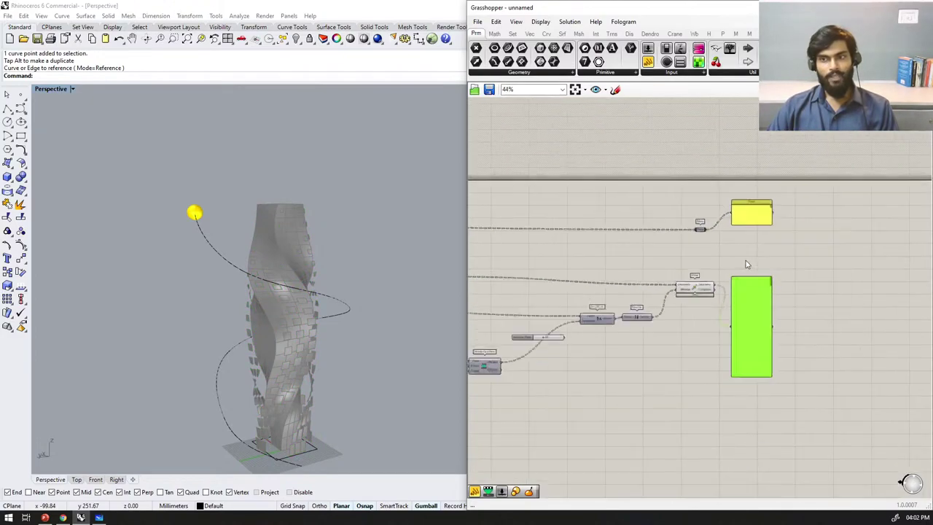
scroll(744, 252, "up", 3)
left_click_drag(737, 243, 727, 309)
left_click_drag(706, 392, 727, 386)
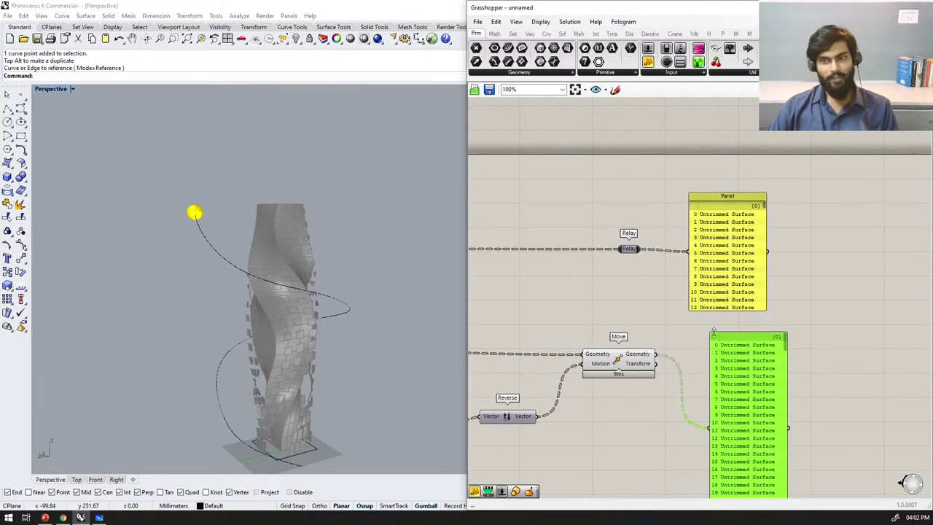
scroll(730, 240, "down", 3)
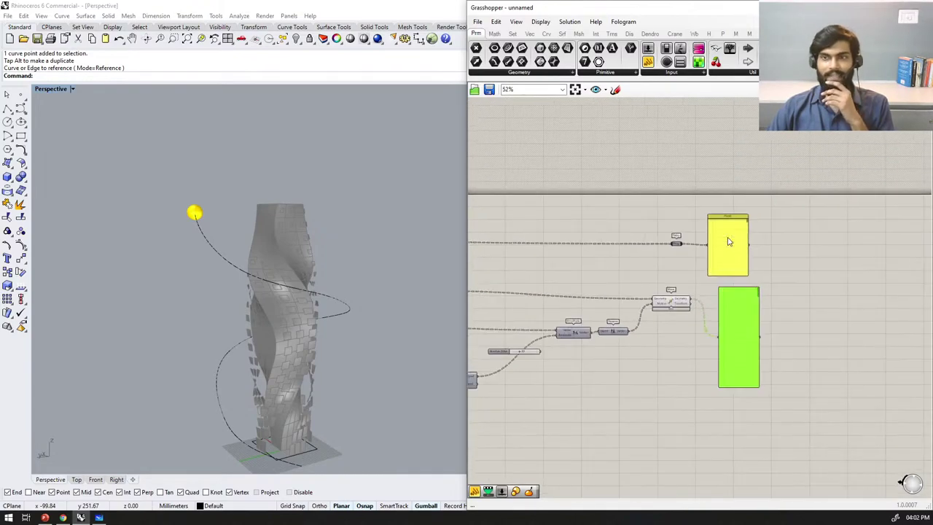
Step: Shift the Relay's panel farther away and add a Graft Tree component in the space after the Relay
scroll(733, 244, "up", 2)
scroll(634, 251, "up", 4)
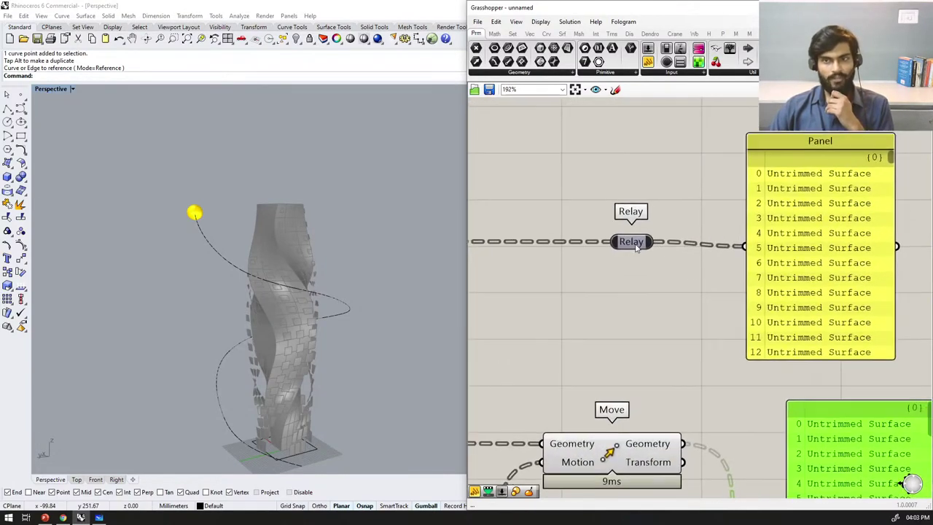
right_click(635, 244)
scroll(635, 223, "down", 3)
scroll(657, 241, "up", 2)
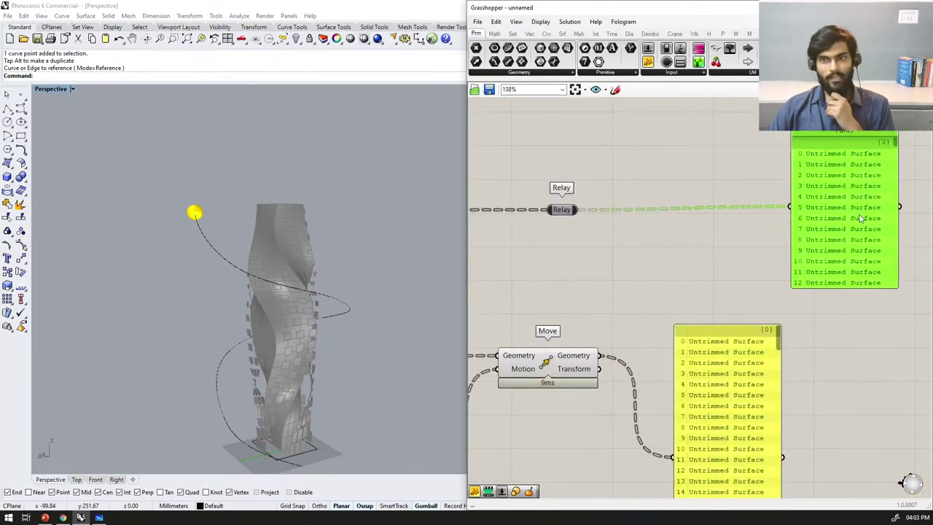
double_click(693, 259)
type("graft tre")
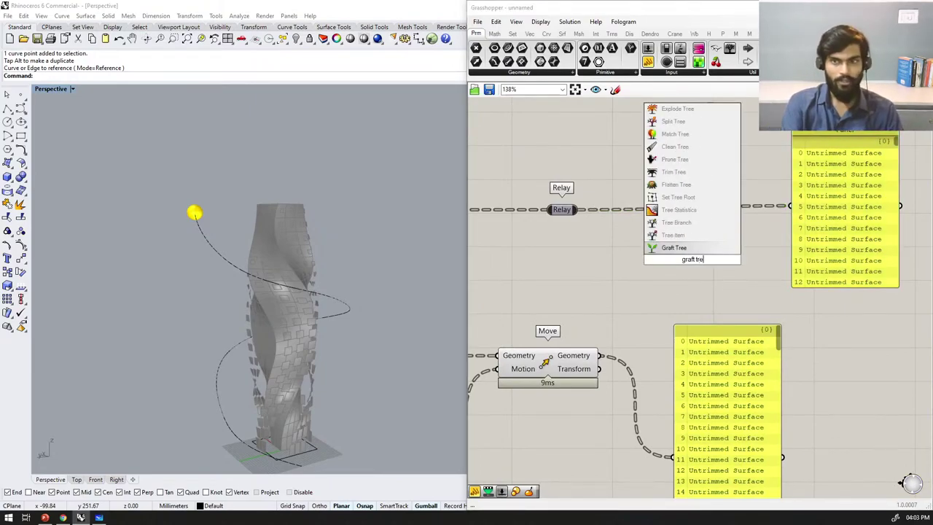
key("Return")
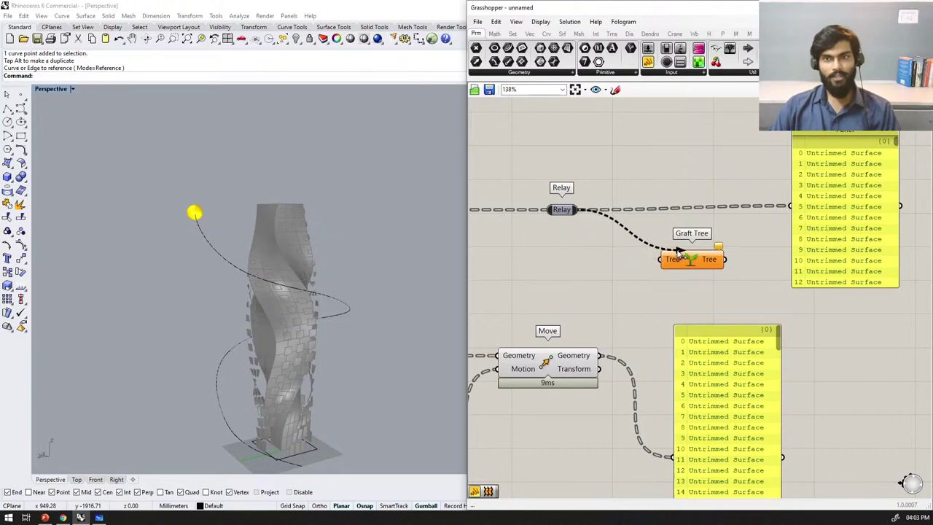
Step: Route the Relay's output through Graft Tree into the upper panel and place the component between them
left_click_drag(616, 223, 578, 210)
left_click_drag(726, 259, 793, 208)
mouse_move(871, 221)
left_mouse_down()
mouse_move(843, 201)
mouse_move(852, 221)
left_mouse_up()
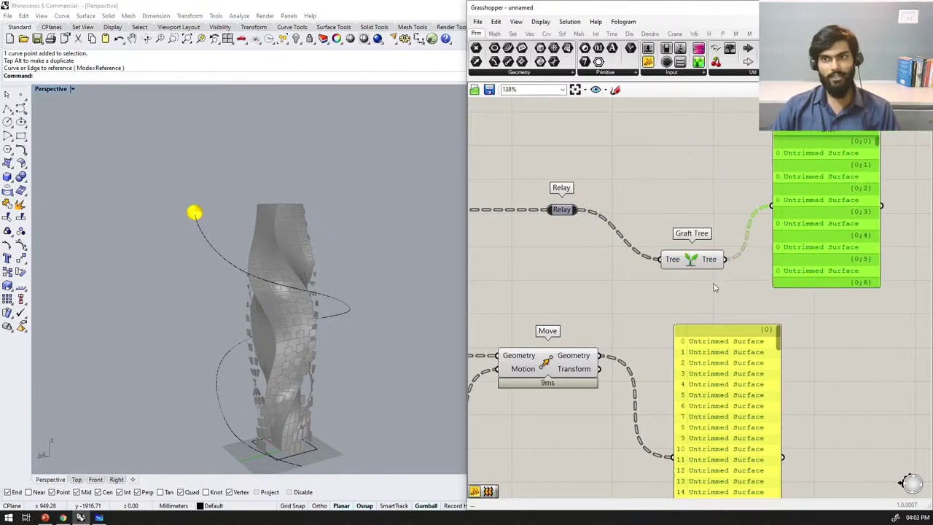
left_click_drag(705, 265, 693, 237)
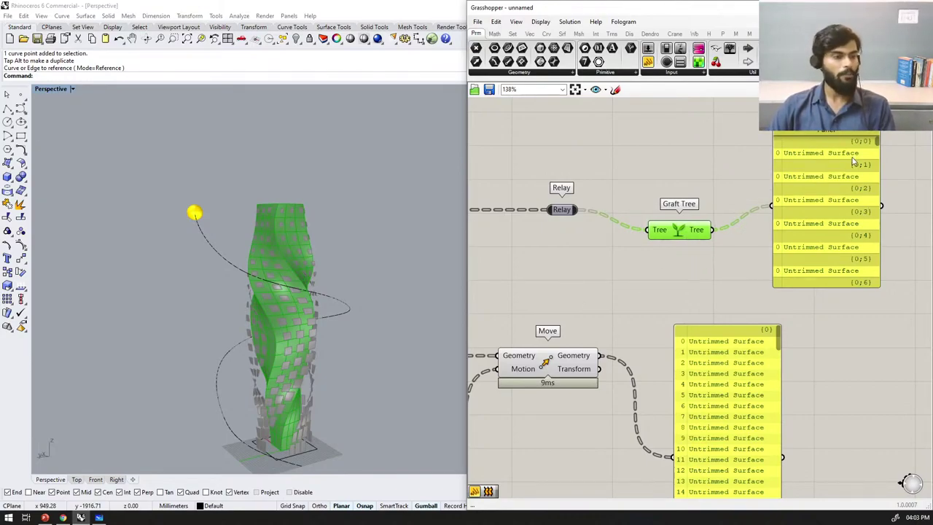
Step: Duplicate Graft Tree and insert the copy between Move's Geometry output and the lower panel
scroll(755, 184, "down", 2)
scroll(766, 326, "up", 2)
left_click_drag(729, 332, 885, 334)
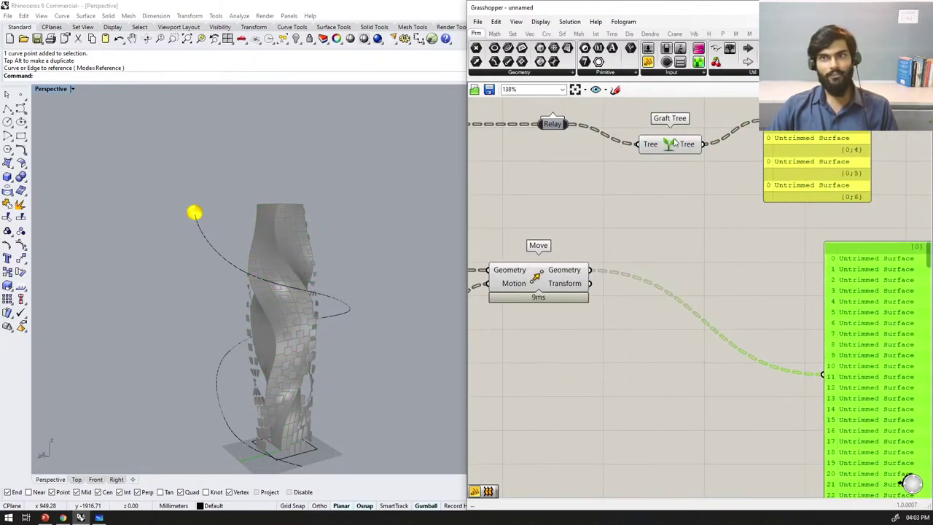
left_click(669, 290)
left_click_drag(668, 287, 702, 339, "alt")
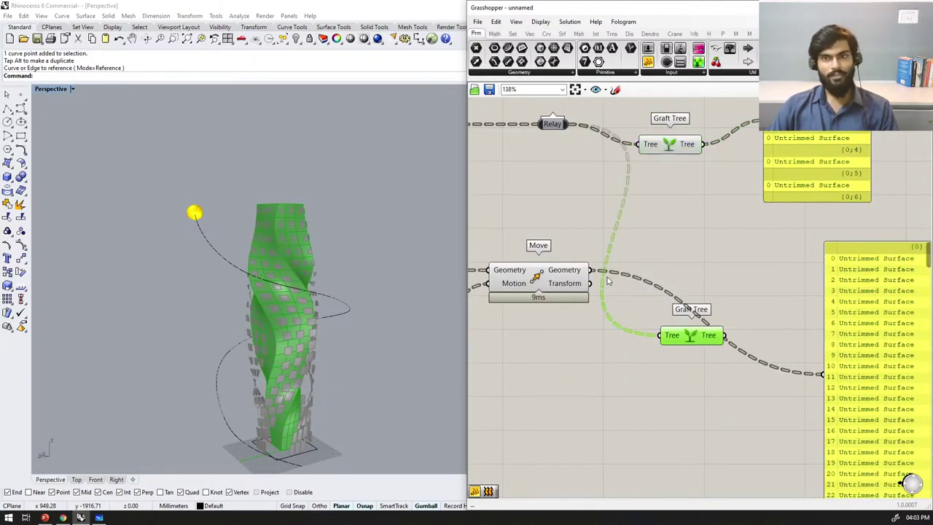
left_click_drag(593, 270, 661, 335)
left_click_drag(725, 336, 860, 375)
scroll(739, 357, "down", 3)
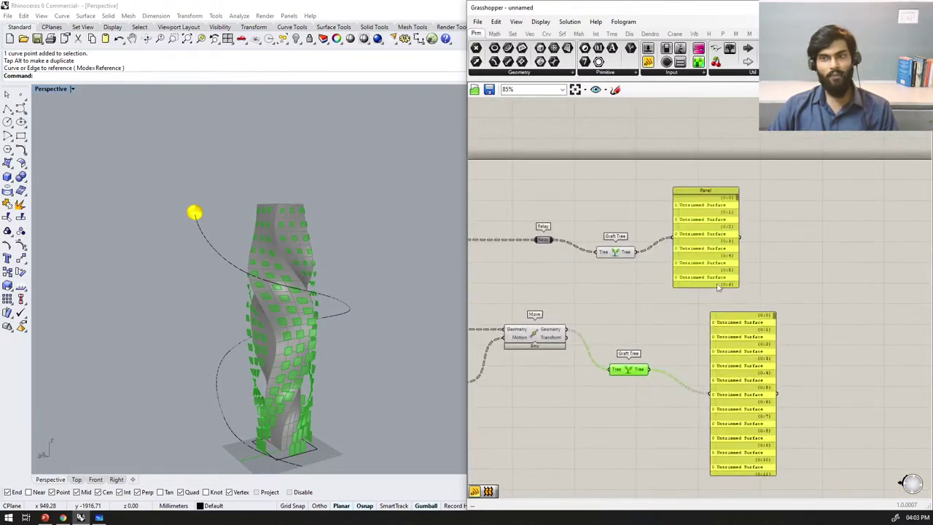
Step: Add a Loft component between the two panels and connect both Graft Tree outputs to its Curves input
left_click_drag(711, 267, 757, 257)
left_click_drag(724, 338, 759, 388)
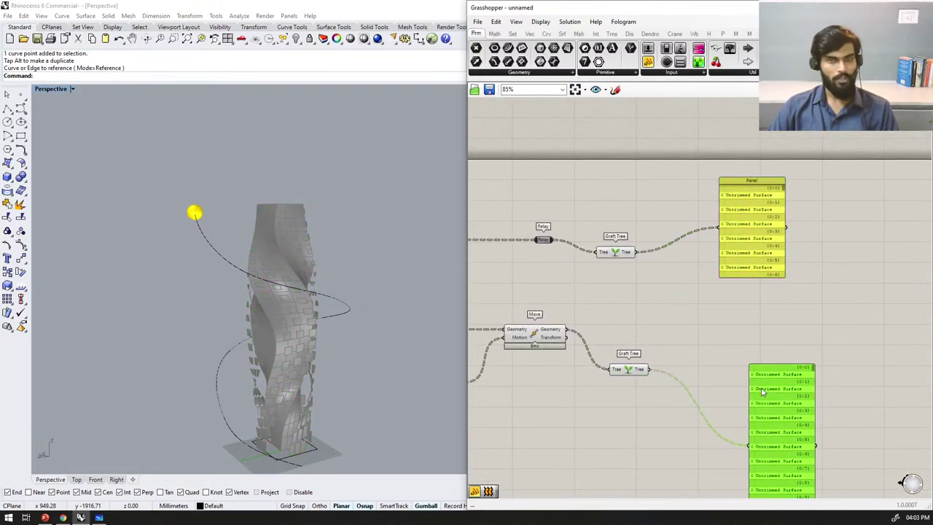
double_click(710, 315)
type("loft")
key("Return")
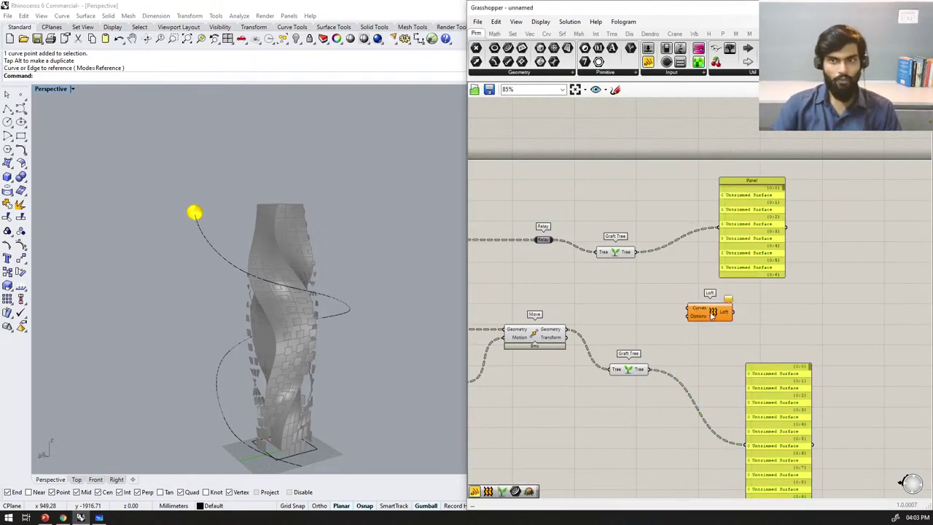
left_click_drag(667, 294, 688, 308)
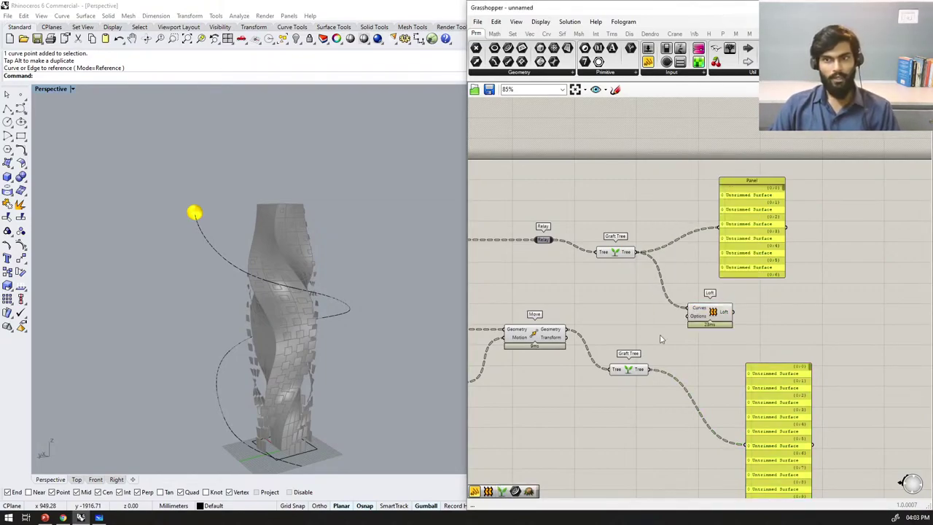
left_click_drag(651, 371, 686, 315, "shift")
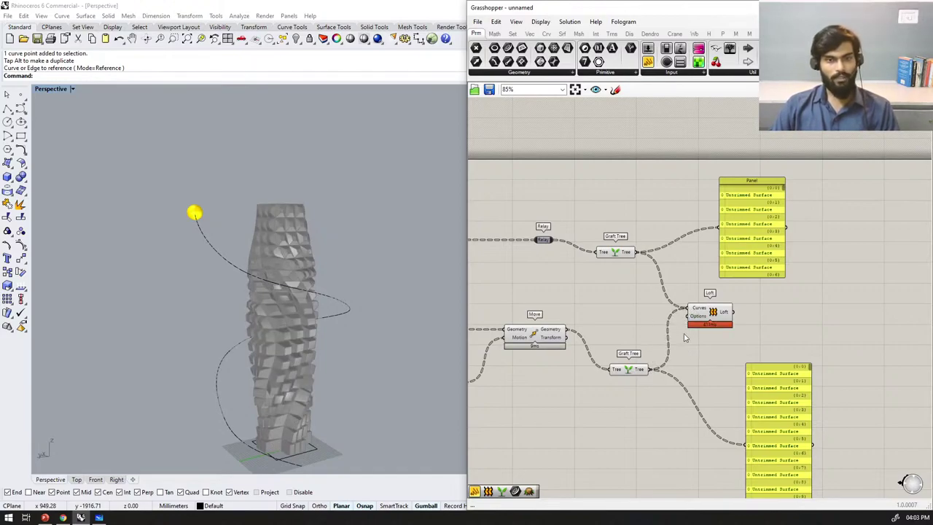
Step: Examine the lofted facade modules around the tower in the Perspective view, from its base upward
right_click_drag(417, 313, 327, 303)
scroll(285, 282, "up", 3)
right_click_drag(318, 267, 361, 246)
scroll(362, 246, "down", 3)
scroll(347, 282, "up", 5)
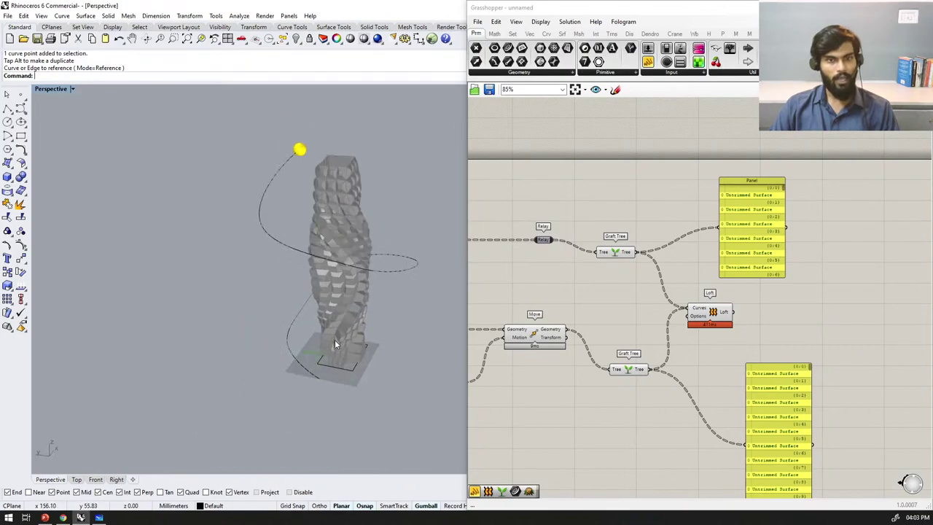
right_click_drag(346, 309, 352, 326)
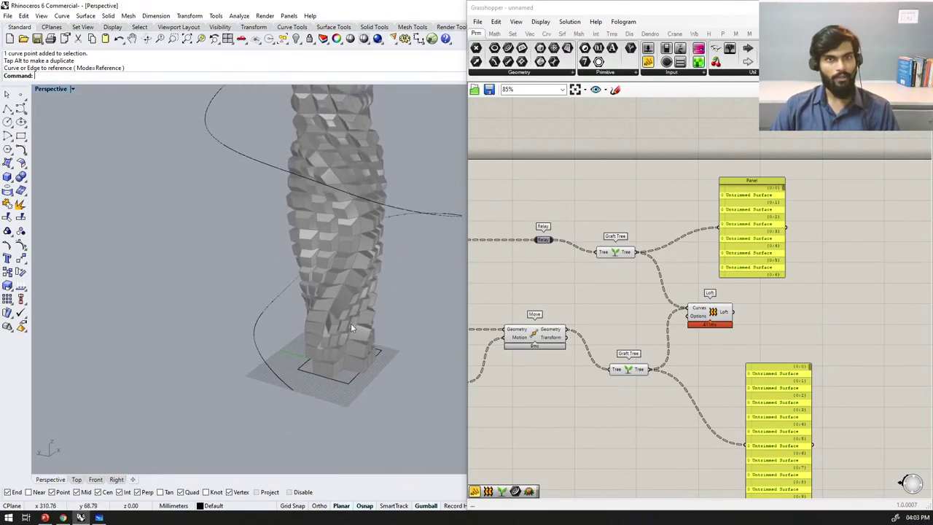
Step: Try 45 as the Domain end value for the panel offset and inspect the tower
scroll(852, 283, "down", 6)
scroll(649, 321, "up", 5)
scroll(789, 302, "down", 4)
scroll(673, 355, "up", 8)
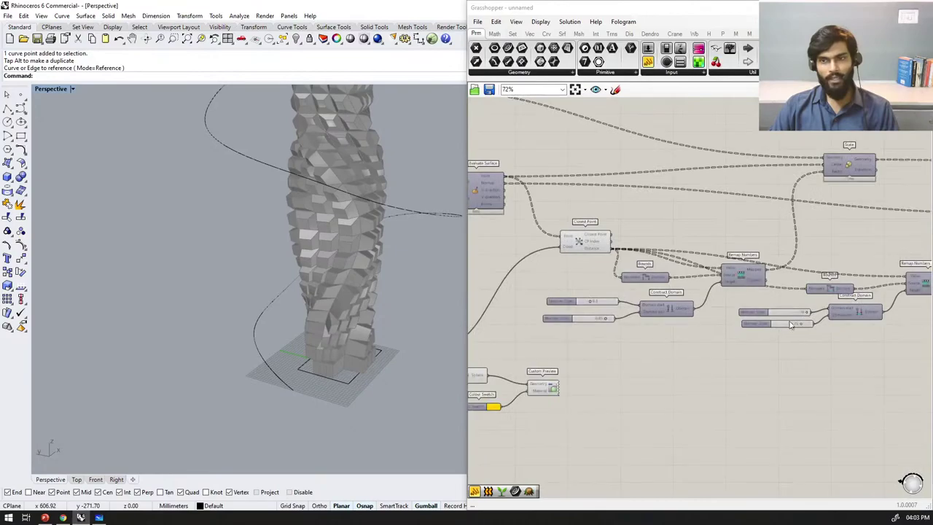
double_click(770, 340)
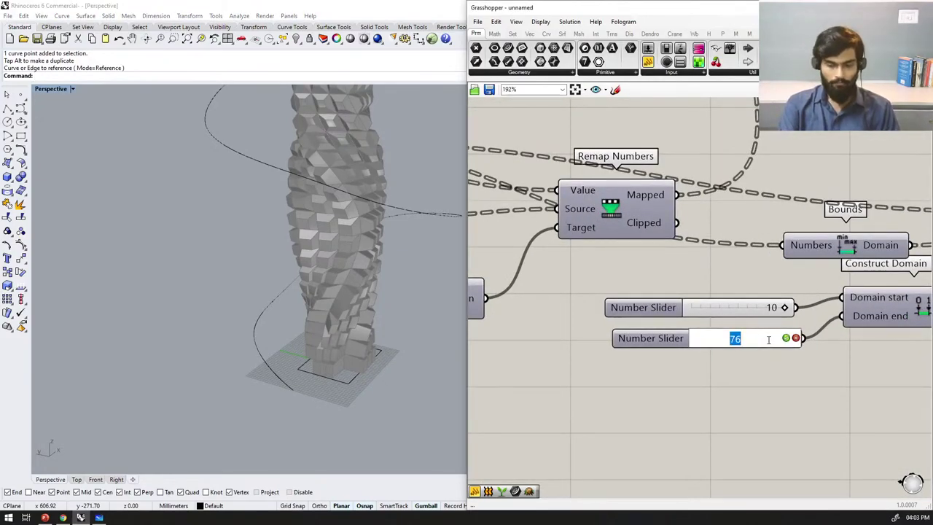
key("Return")
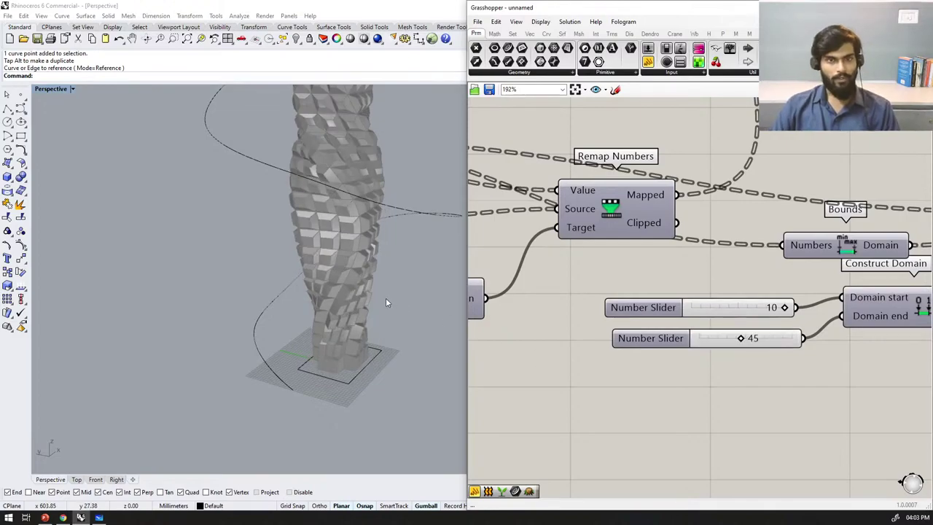
scroll(321, 313, "down", 6)
scroll(324, 219, "up", 6)
scroll(315, 284, "down", 3)
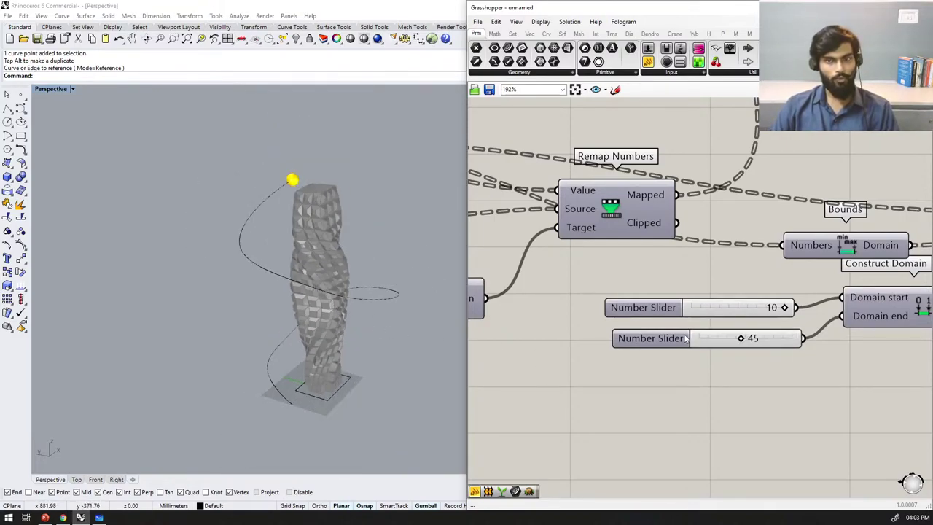
Step: Set the slider feeding the offset domain's Domain end to 95
scroll(792, 348, "up", 3)
double_click(776, 346)
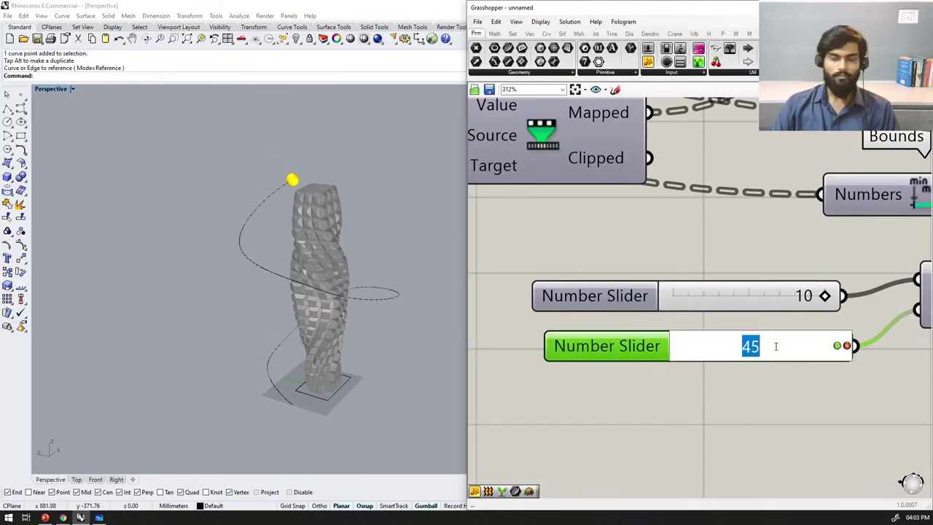
type("95")
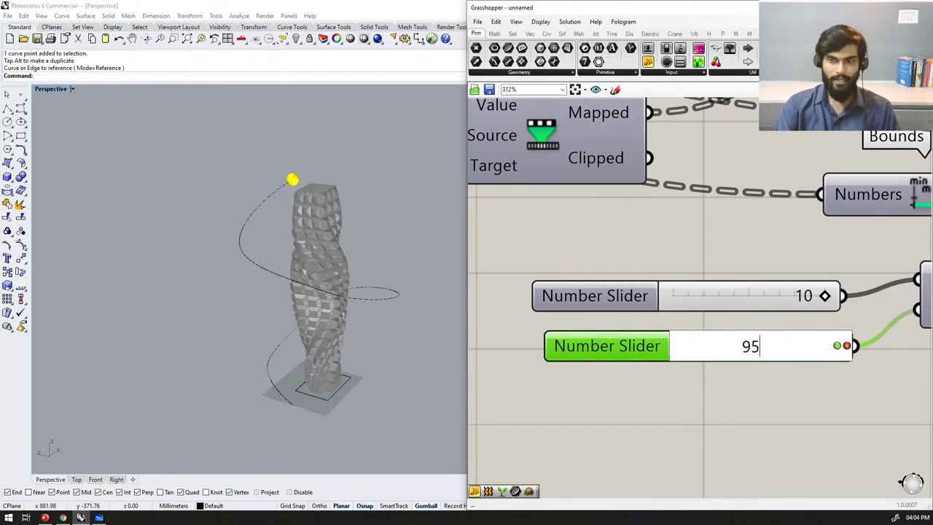
key("Return")
right_click_drag(373, 360, 308, 368)
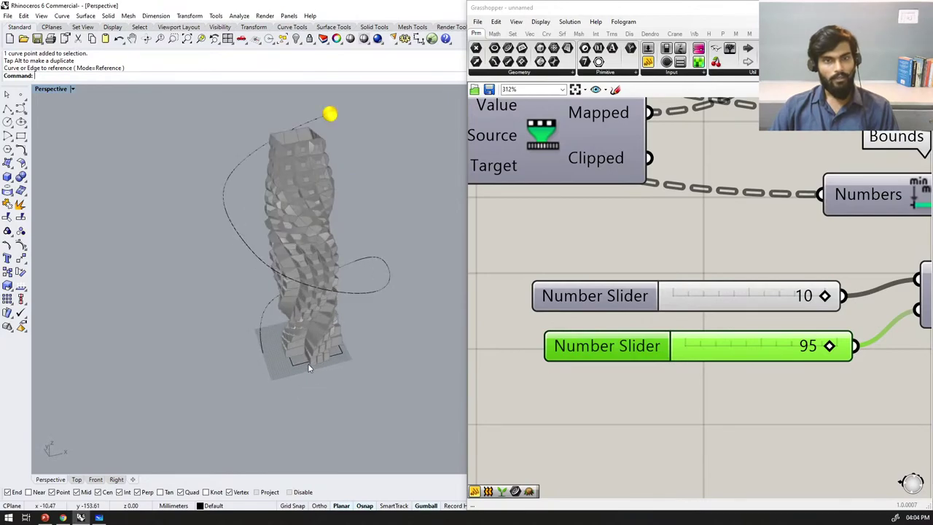
scroll(309, 365, "down", 7)
Step: Select the base rectangle and the spiral attractor curve and scale both up uniformly together
left_click_drag(365, 370, 246, 296)
scroll(312, 368, "up", 6)
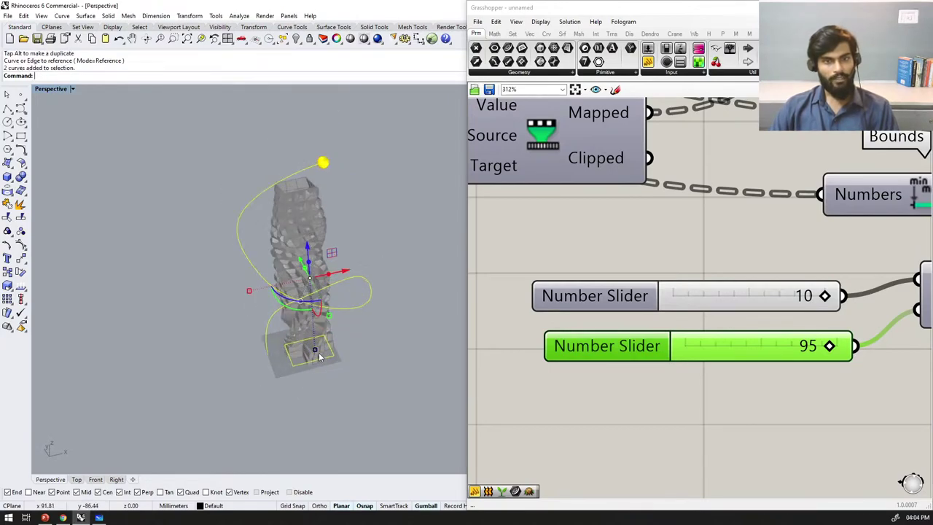
left_click_drag(404, 397, 196, 194)
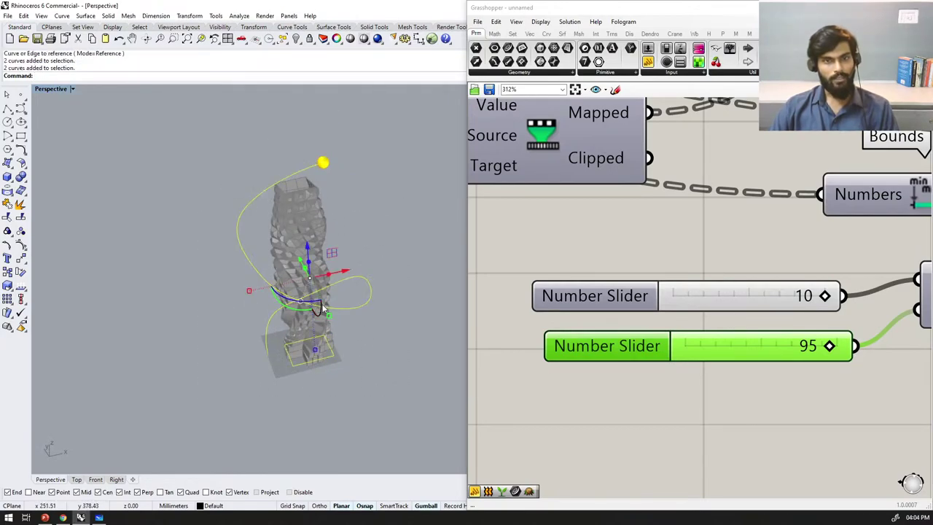
left_click_drag(329, 319, 310, 340)
right_click_drag(320, 350, 320, 323)
Step: Set the Floor to Floor Ht. slider at the start of the definition to 88
scroll(764, 281, "down", 4)
scroll(764, 282, "down", 5)
scroll(693, 280, "up", 6)
scroll(694, 280, "down", 1)
right_click_drag(693, 279, 828, 273)
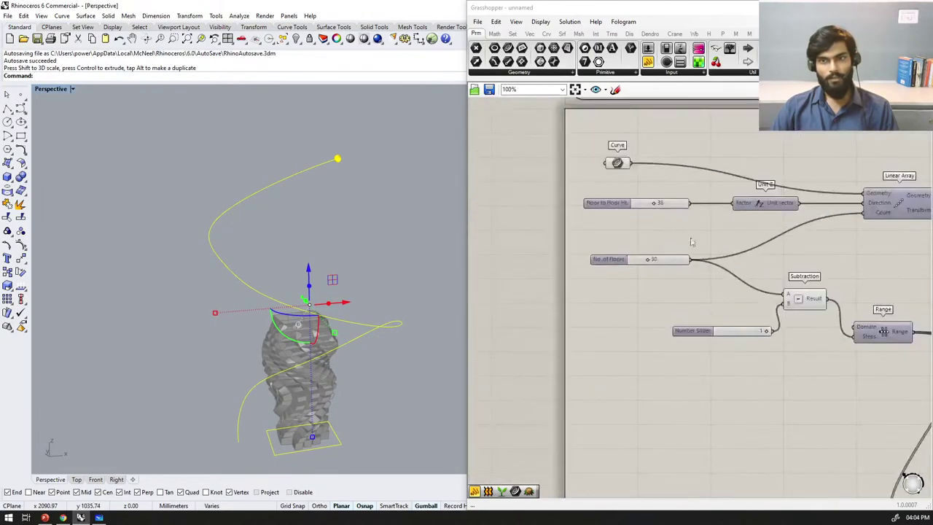
mouse_move(668, 208)
left_mouse_down()
mouse_move(659, 210)
mouse_move(679, 205)
left_mouse_up()
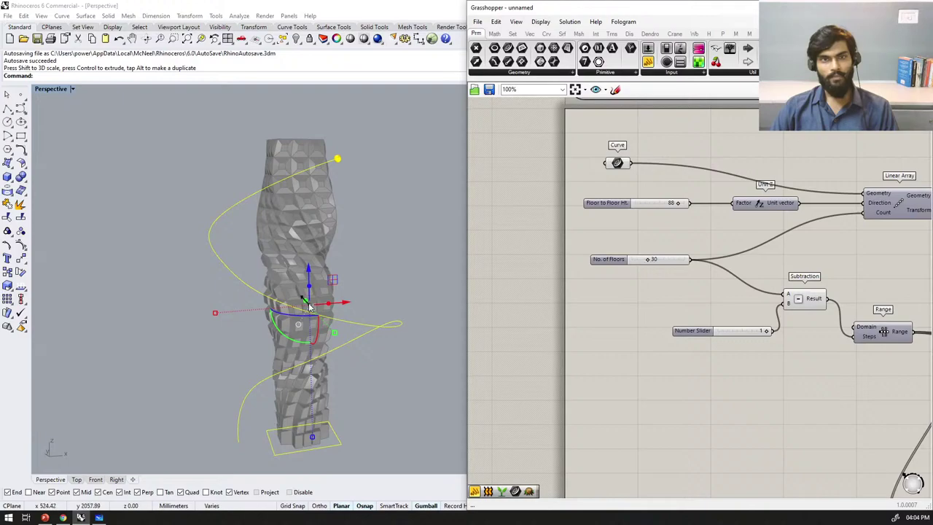
scroll(328, 297, "down", 8)
scroll(378, 293, "up", 8)
right_click_drag(354, 296, 493, 341)
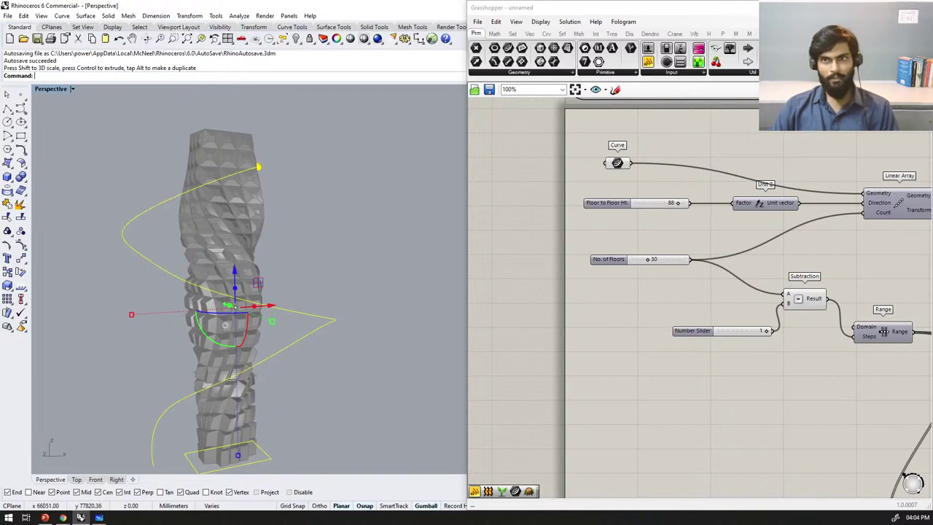
Step: Hide the Grasshopper window and clear the curve selection, leaving the tower in the full Rhino viewport
left_click(877, 8)
left_click(560, 341)
right_click_drag(531, 244, 481, 306)
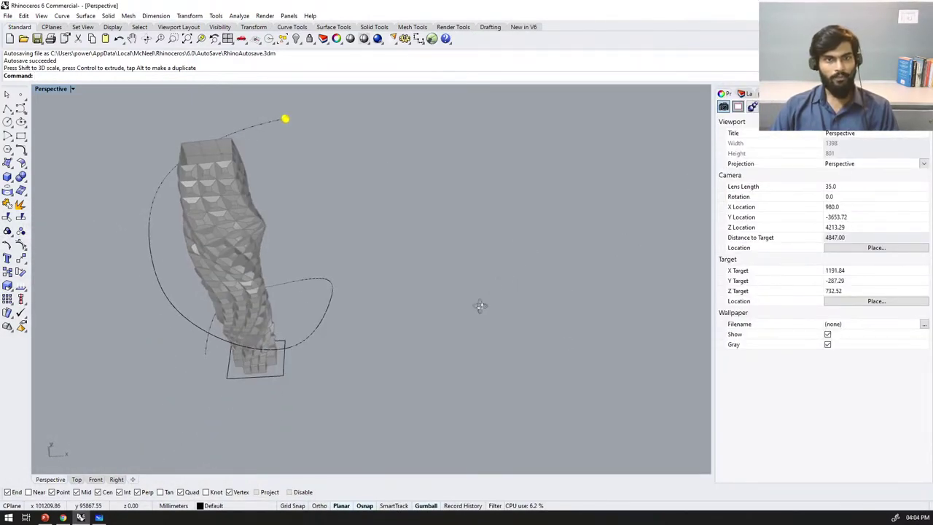
Step: Add a new Plaster material to the model's materials
left_click(787, 94)
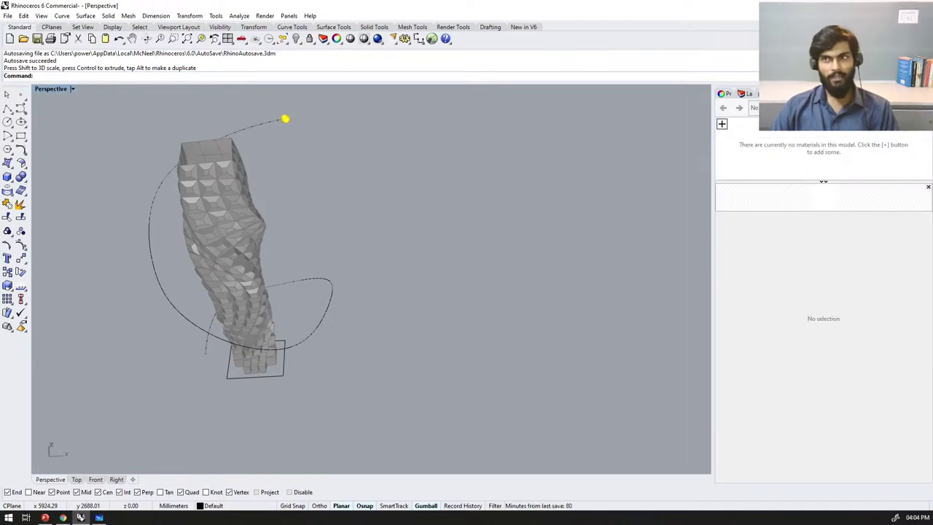
left_click(927, 94)
left_click(762, 325)
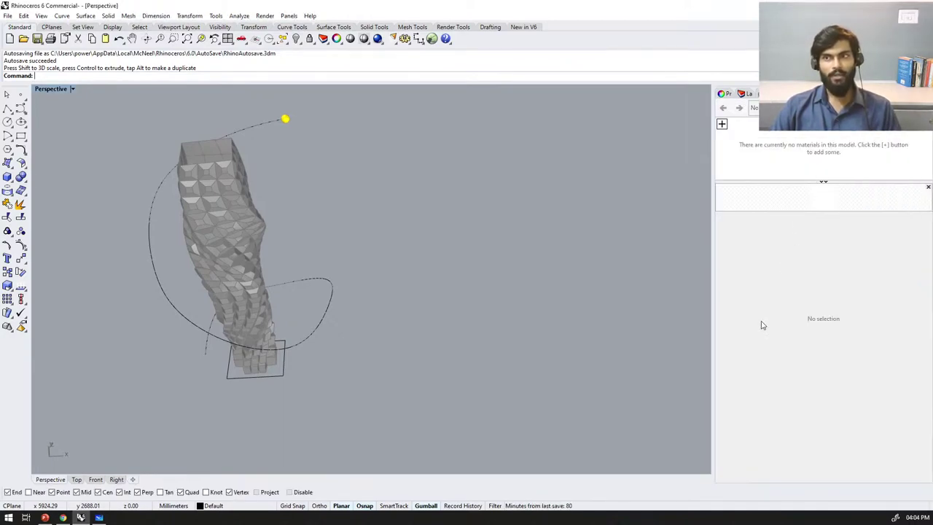
left_click(927, 94)
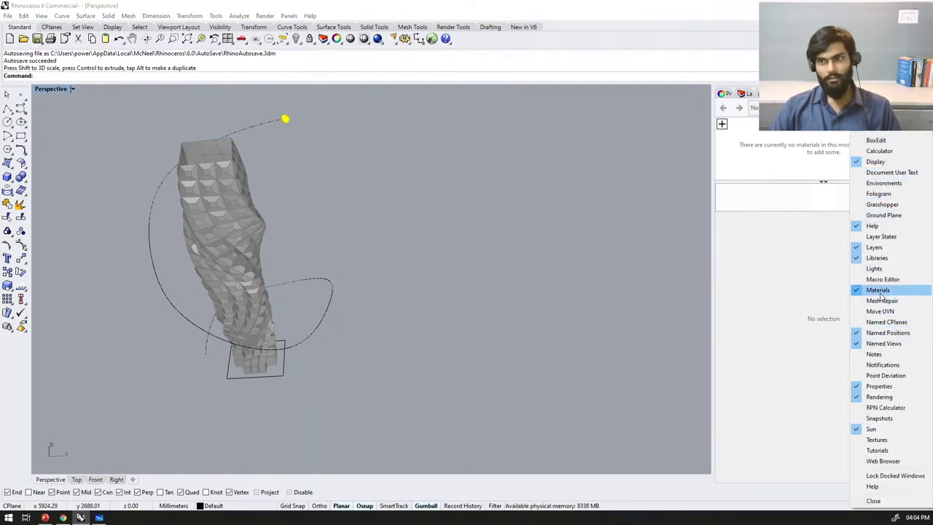
key("Escape")
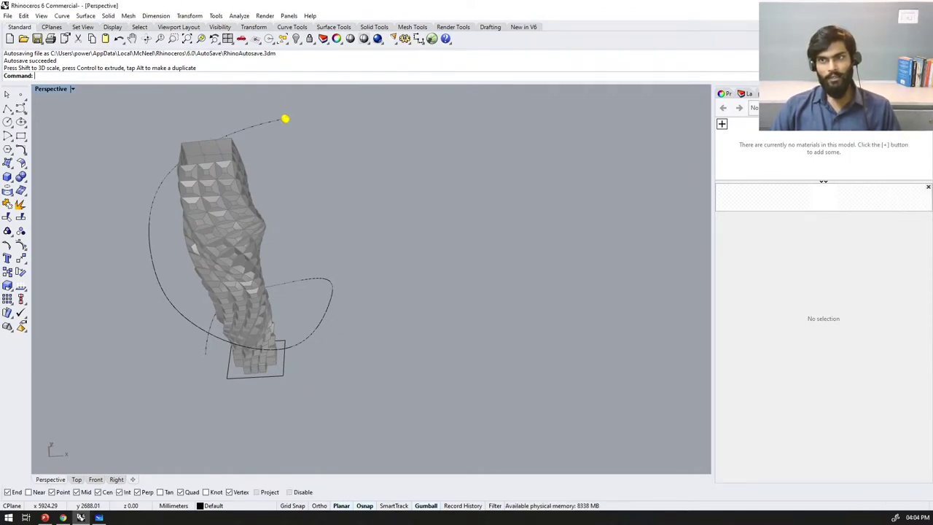
left_click(722, 124)
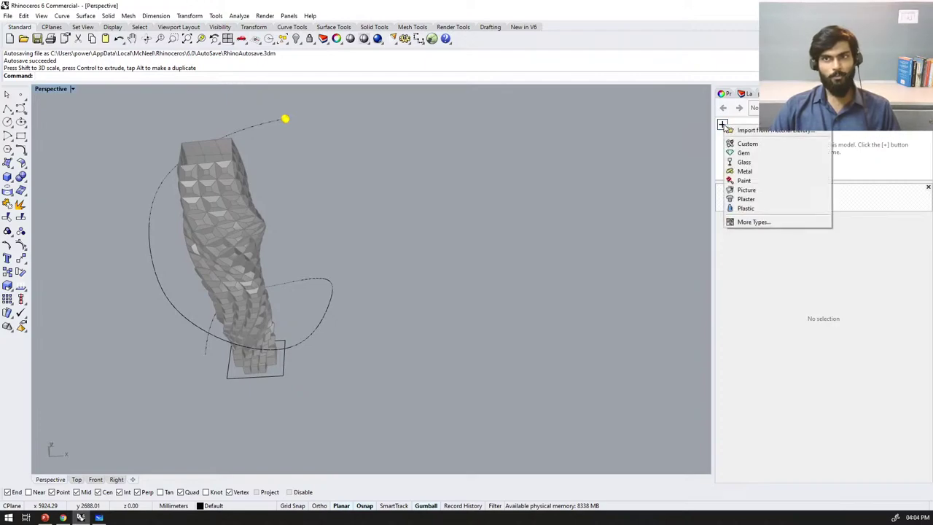
left_click(742, 199)
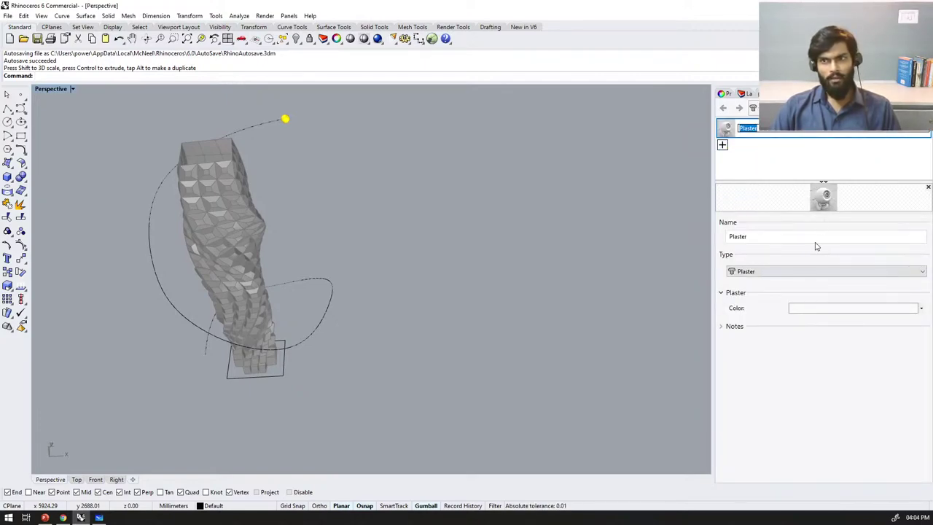
Step: Set the Plaster material's colour to a mid grey of RGB 132, 132, 132
left_click(804, 314)
left_click_drag(191, 203, 398, 180)
mouse_move(430, 292)
left_mouse_down()
mouse_move(448, 255)
mouse_move(451, 264)
left_mouse_up()
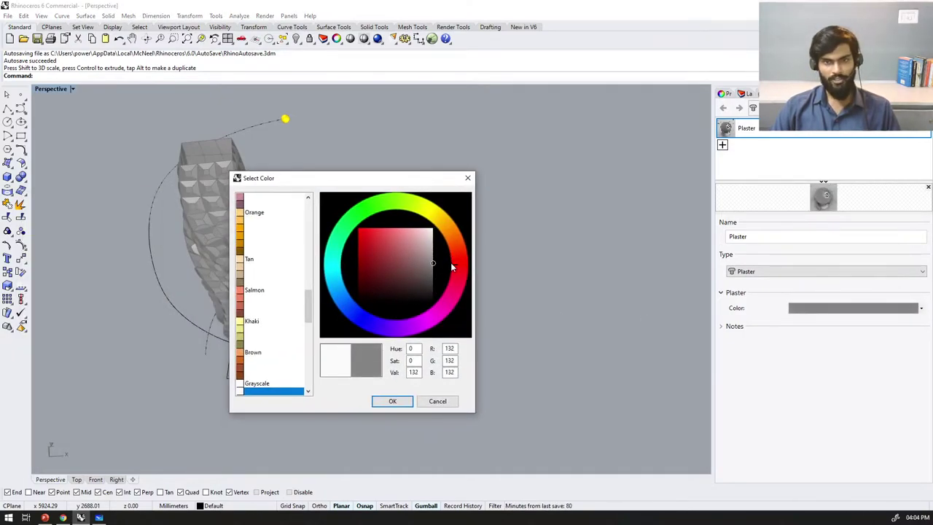
left_click(398, 405)
left_click(393, 402)
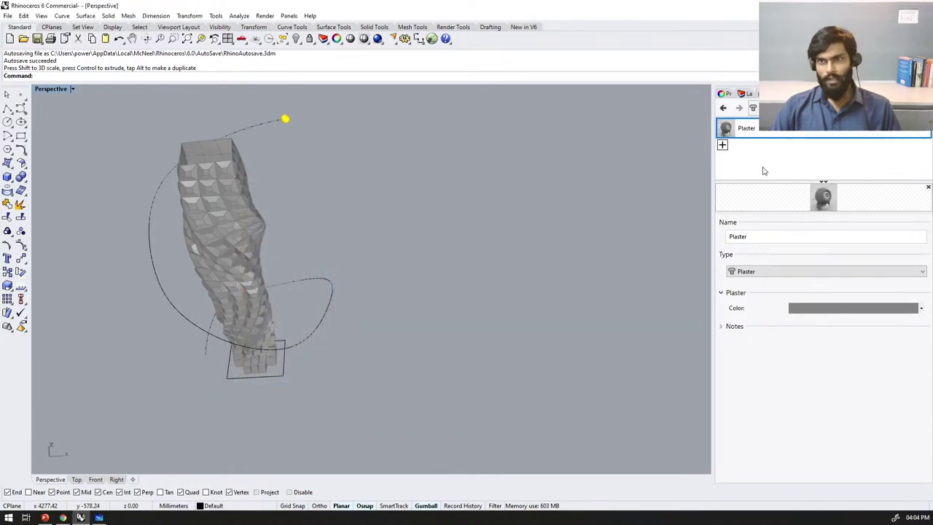
Step: Add a Plastic material and set its colour to a light cyan of RGB 138, 238, 253
left_click(723, 145)
left_click(795, 231)
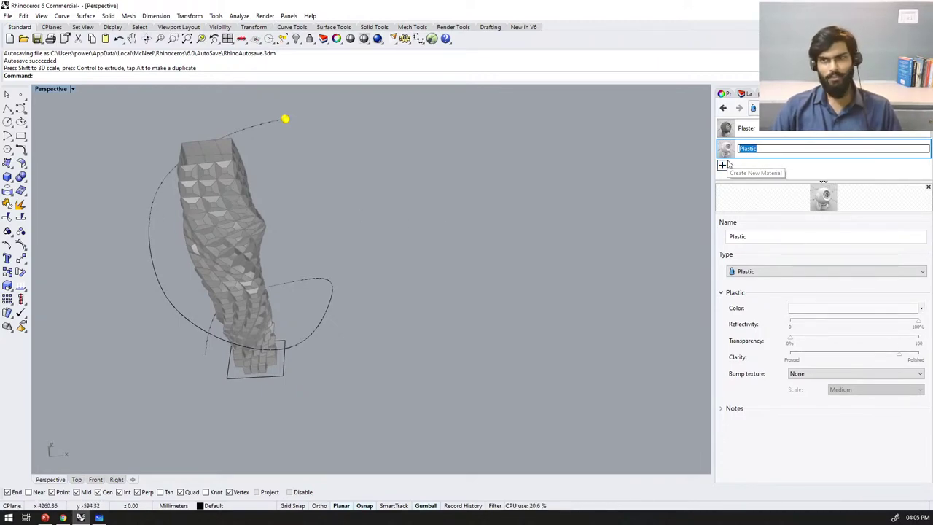
left_click(875, 307)
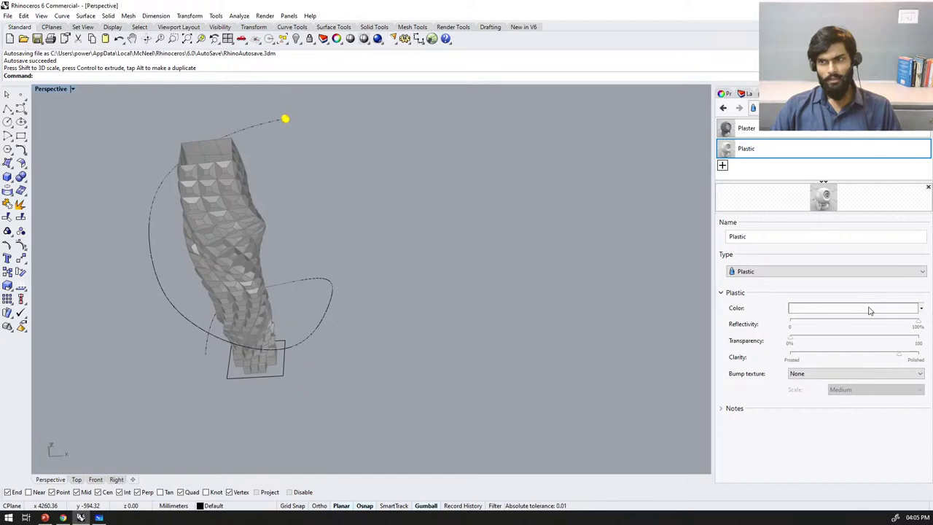
left_click(343, 277)
left_click_drag(376, 235, 388, 228)
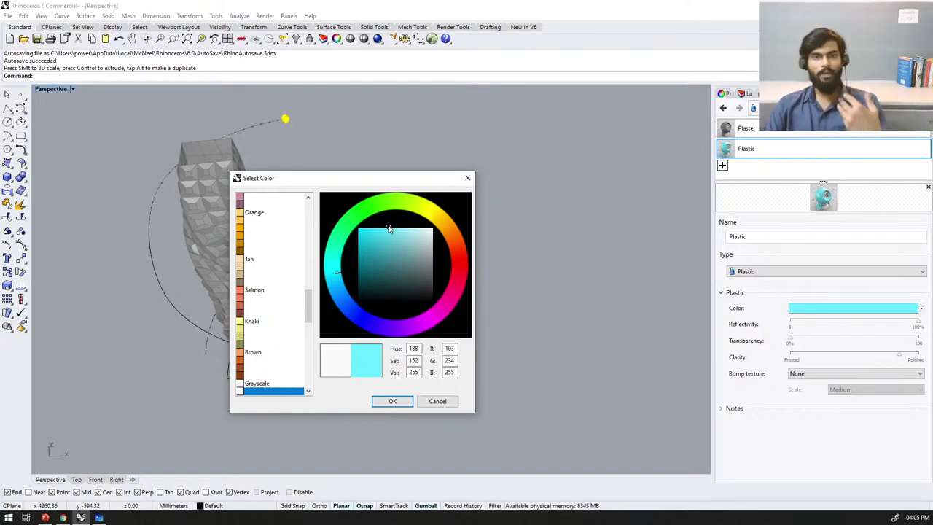
mouse_move(390, 228)
left_mouse_down()
mouse_move(406, 231)
mouse_move(399, 228)
left_mouse_up()
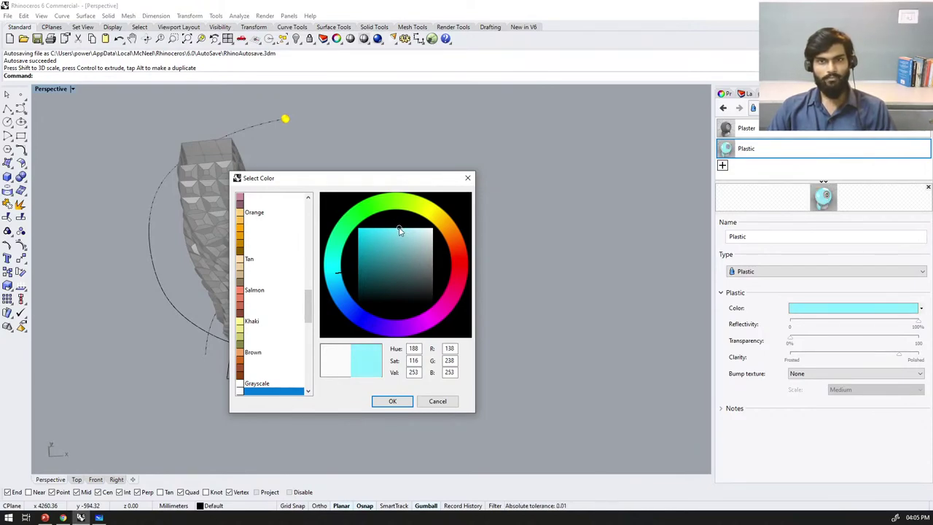
left_click(392, 402)
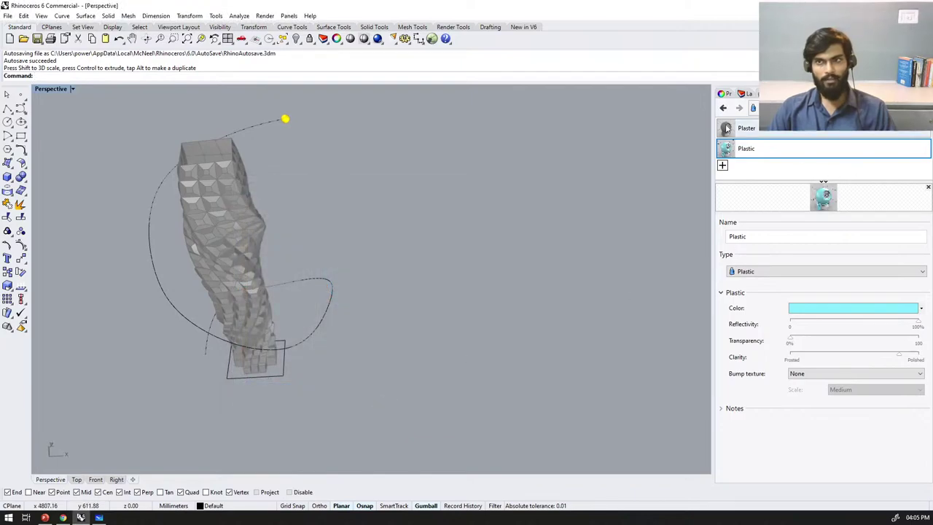
Step: Reopen the Grasshopper definition and highlight the upper Graft Tree and the Loft to check which tower geometry each one produces
left_click(431, 40)
scroll(647, 241, "down", 5)
scroll(709, 271, "up", 8)
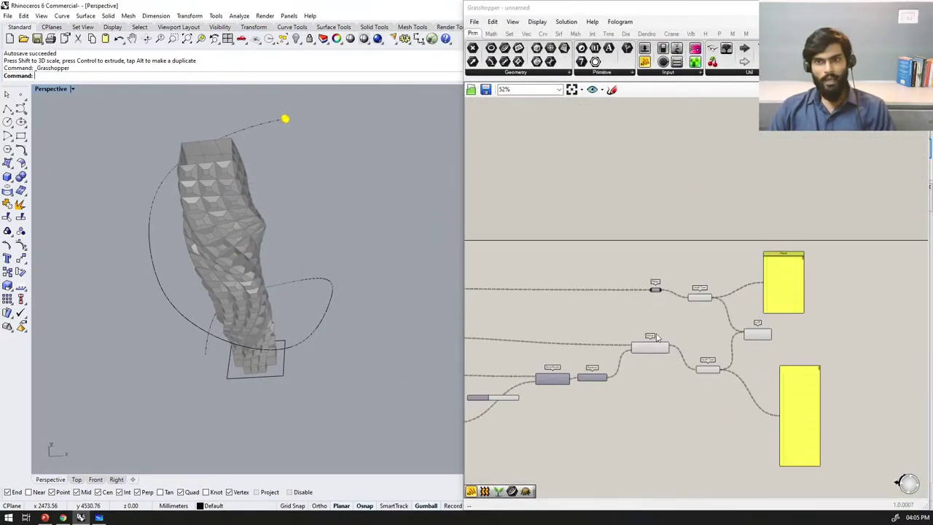
left_click(694, 293)
left_click_drag(693, 292, 695, 290)
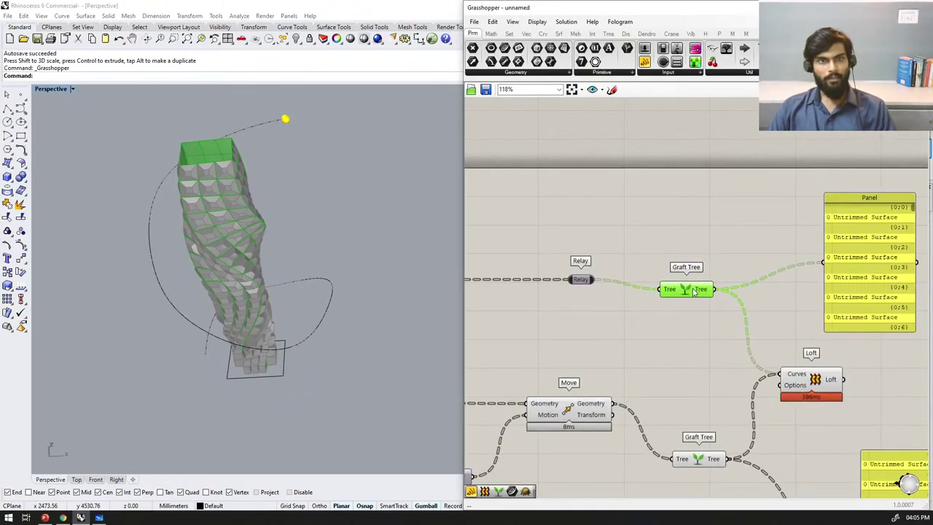
scroll(693, 291, "down", 2)
left_click(709, 270)
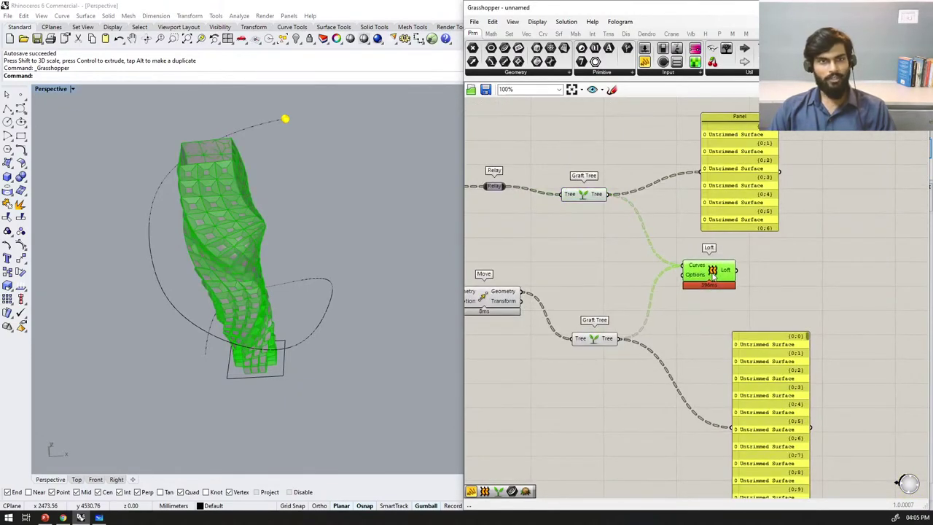
right_click_drag(292, 367, 274, 324)
scroll(245, 201, "up", 7)
scroll(682, 339, "down", 1)
right_click_drag(682, 339, 521, 387)
Step: Add a Custom Preview component beside the Loft and connect the Loft output to its Geometry input
double_click(649, 327)
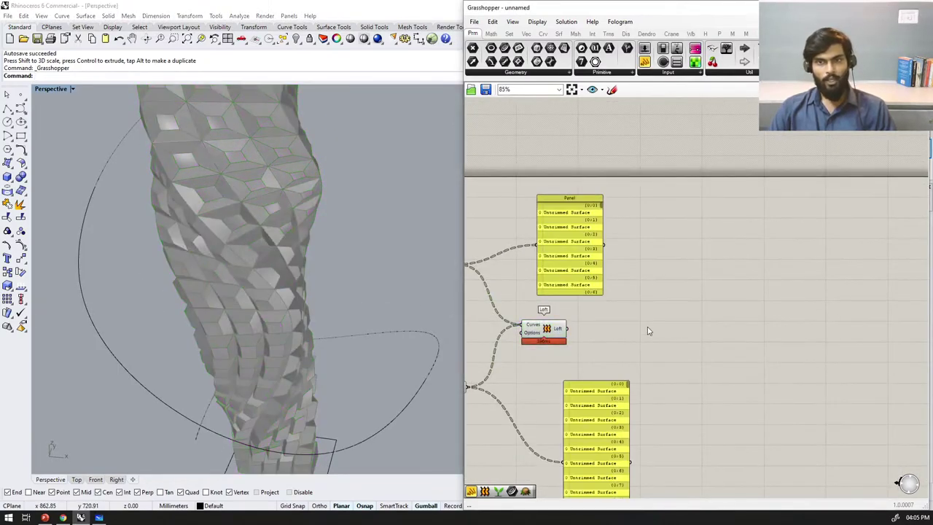
type("custo")
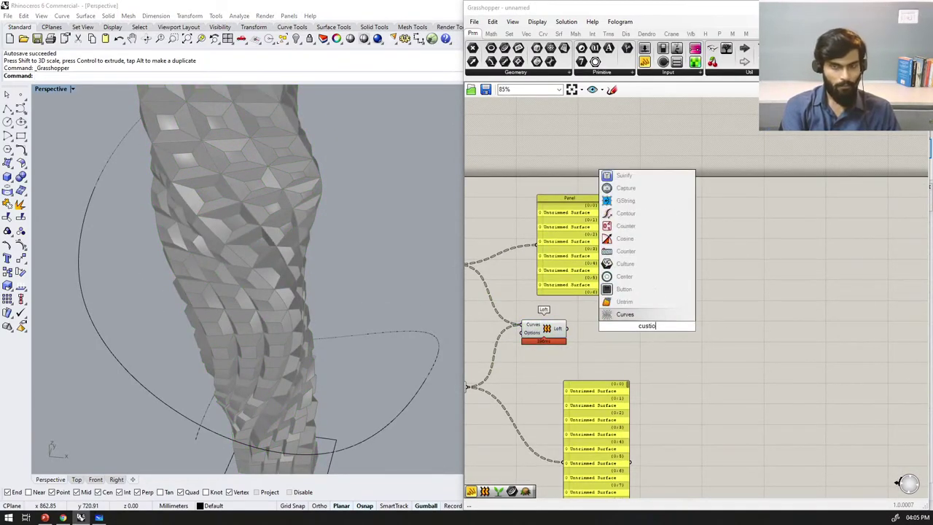
type("m pre")
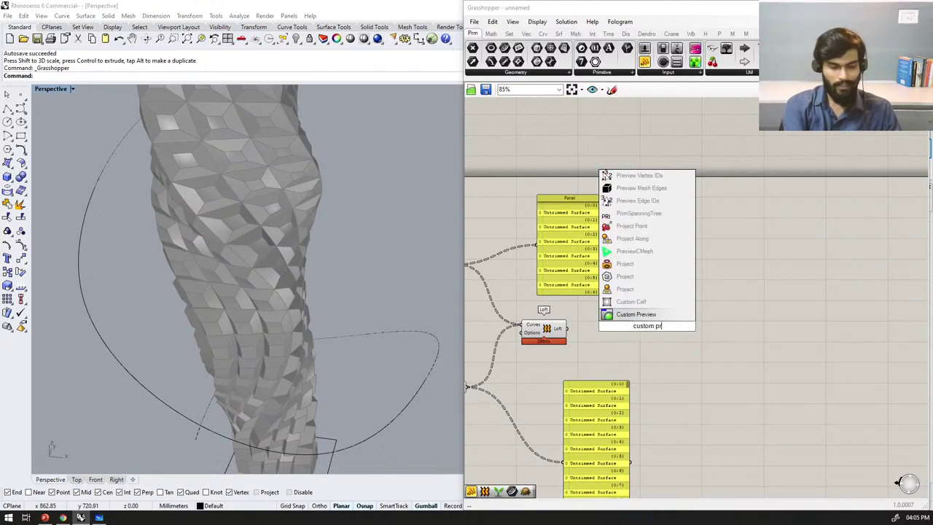
left_click(635, 314)
left_click_drag(645, 321, 686, 321)
scroll(547, 368, "up", 3)
left_click_drag(576, 307, 805, 306)
scroll(324, 377, "down", 5)
scroll(576, 312, "up", 2)
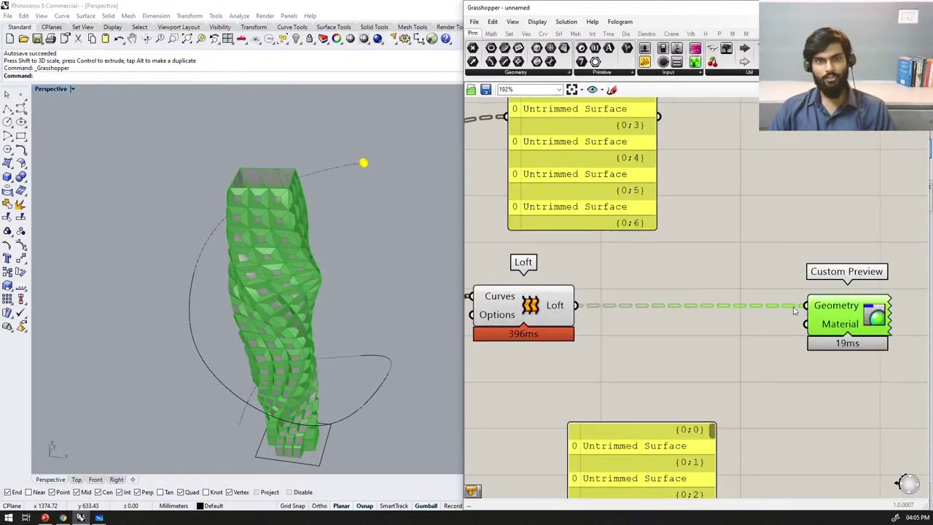
scroll(806, 384, "down", 2)
scroll(818, 369, "up", 3)
Step: Assign the Plaster material to the Material input of the Custom Preview fed by the Loft
left_click(827, 369)
scroll(827, 364, "down", 2)
scroll(801, 358, "up", 2)
right_click(827, 326)
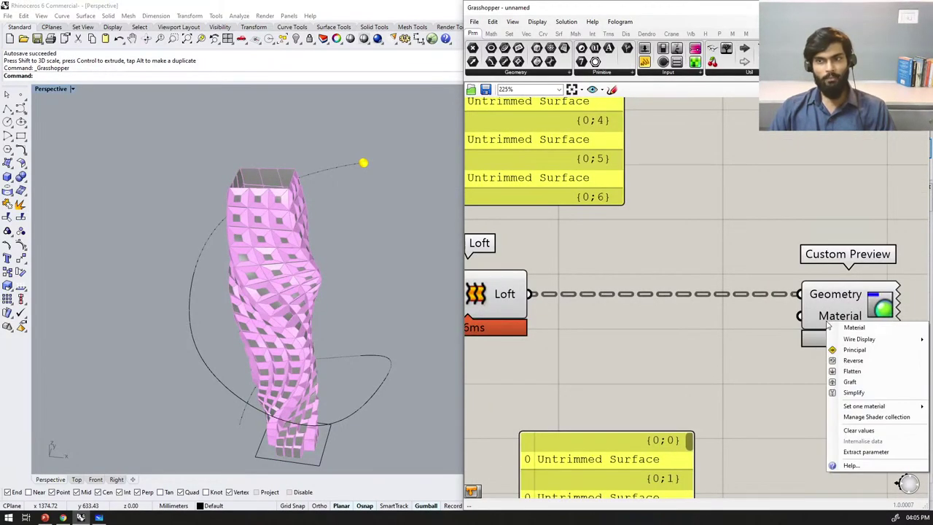
mouse_move(852, 409)
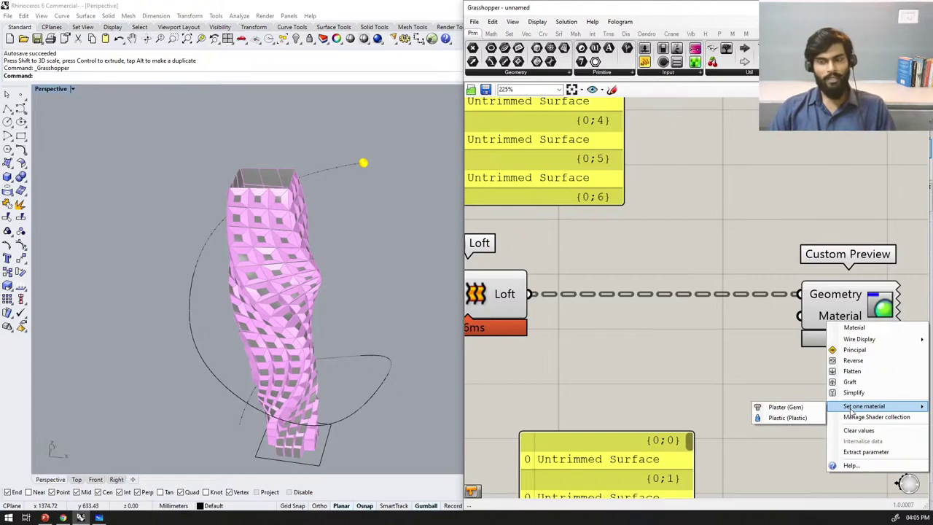
left_click(794, 409)
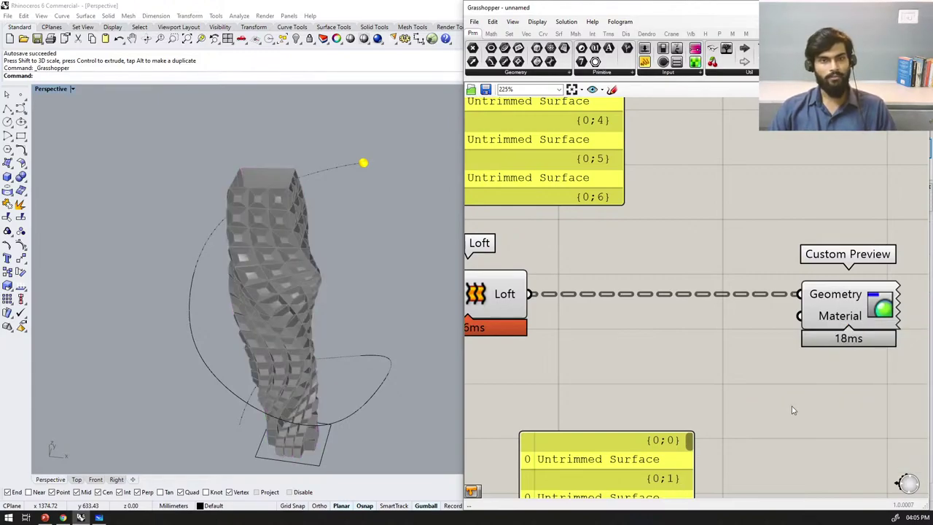
scroll(743, 285, "down", 1)
right_click_drag(351, 286, 291, 226)
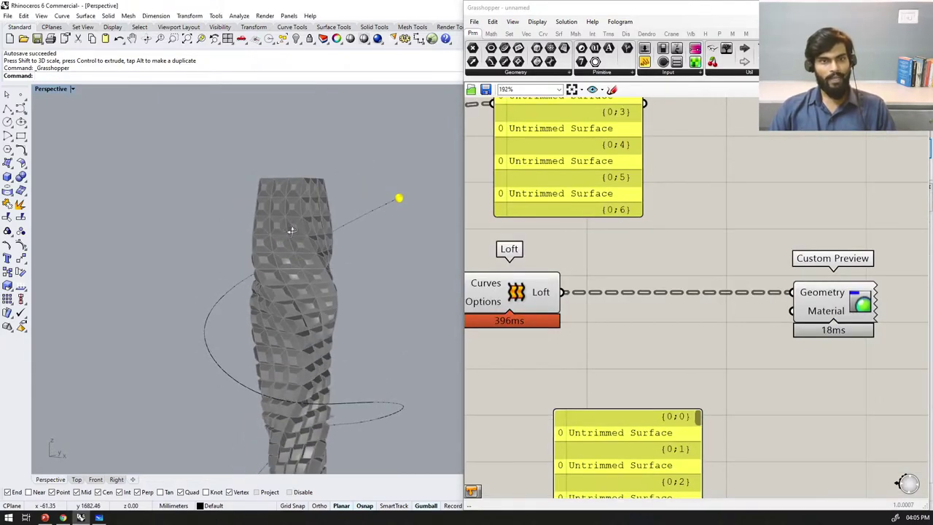
Step: Highlight the lower Graft Tree's geometry and move its data panel further down to free canvas space
scroll(894, 225, "down", 3)
scroll(605, 277, "up", 3)
left_click(603, 276)
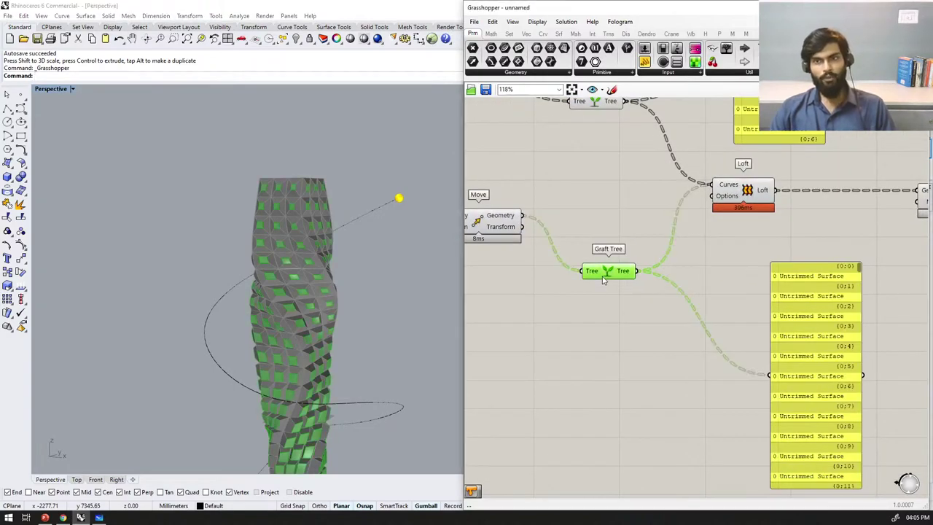
left_click_drag(849, 314, 743, 486)
scroll(824, 317, "down", 4)
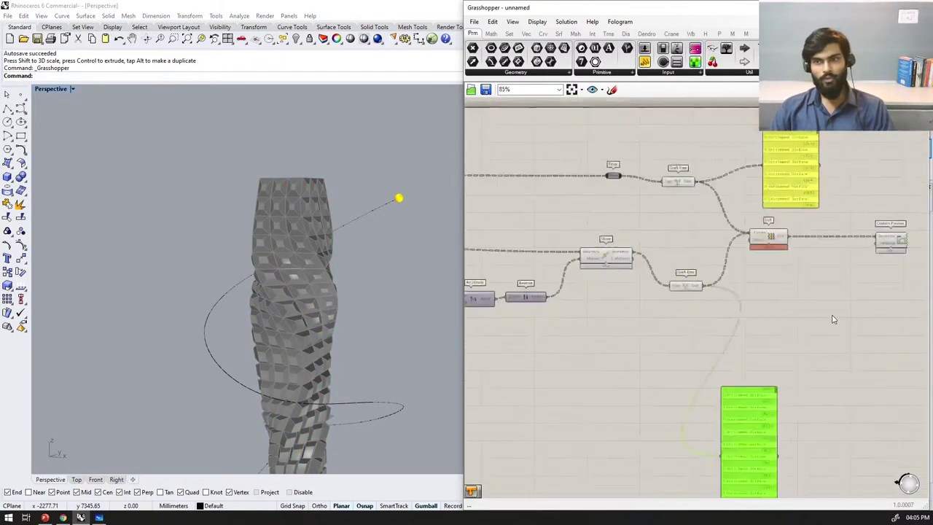
scroll(832, 316, "up", 3)
double_click(831, 314)
type("custo")
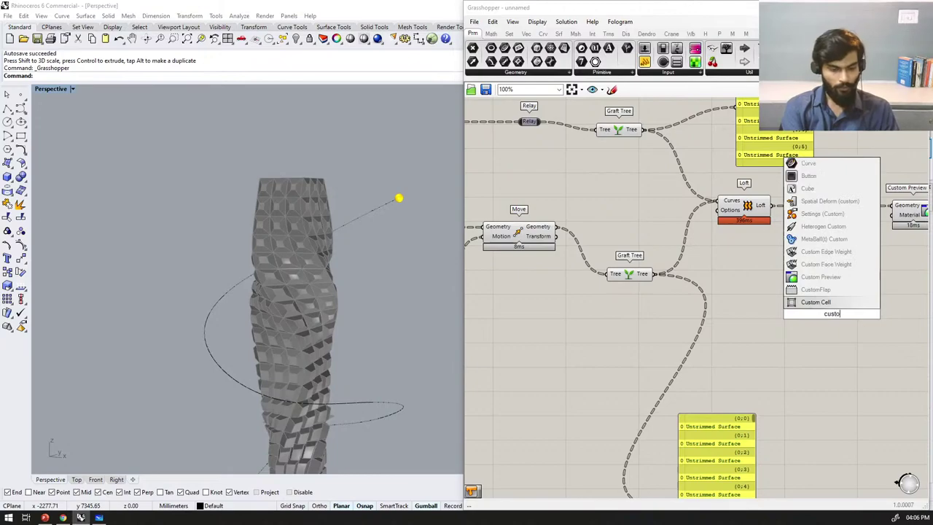
type("m preivew")
key("Return")
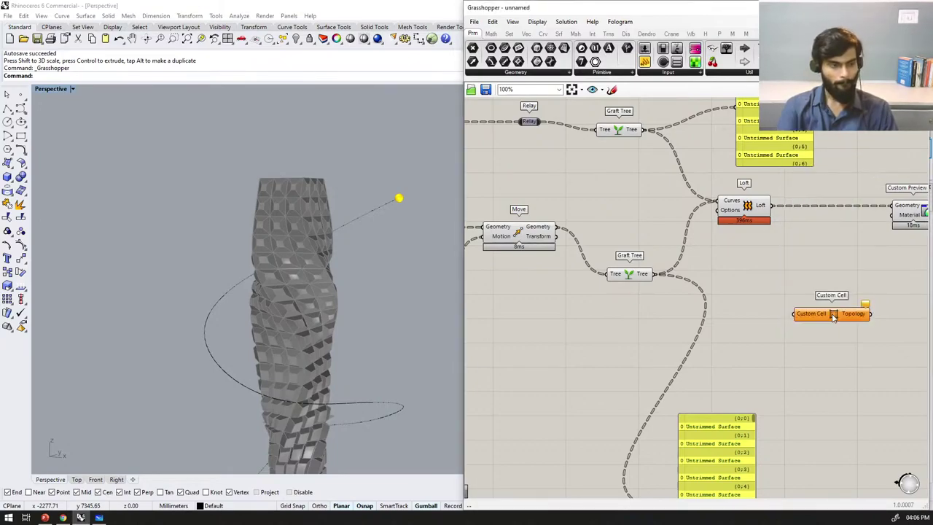
left_click(810, 314)
key("Delete")
Step: Duplicate the Custom Preview, feed its Geometry from the lower Graft Tree, and assign the Plastic material to it
left_click_drag(920, 211, 829, 329)
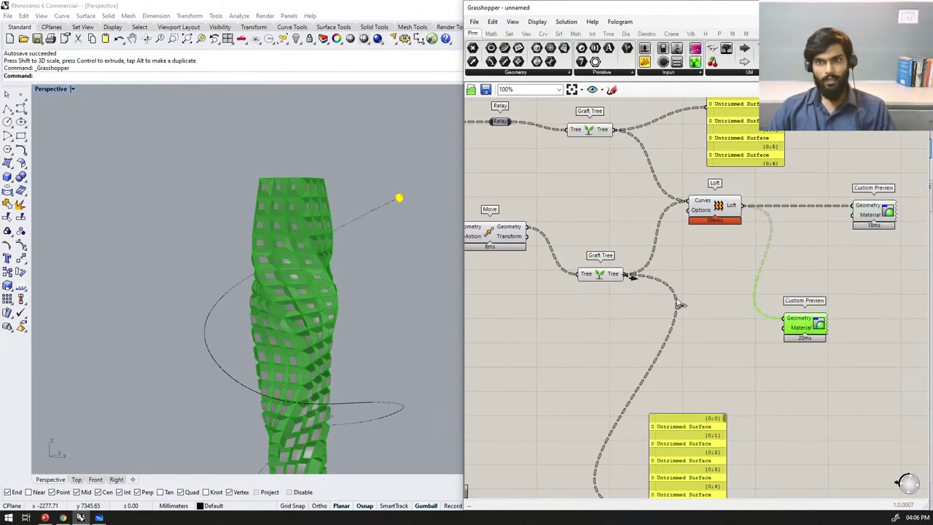
scroll(796, 328, "up", 3)
right_click(800, 331)
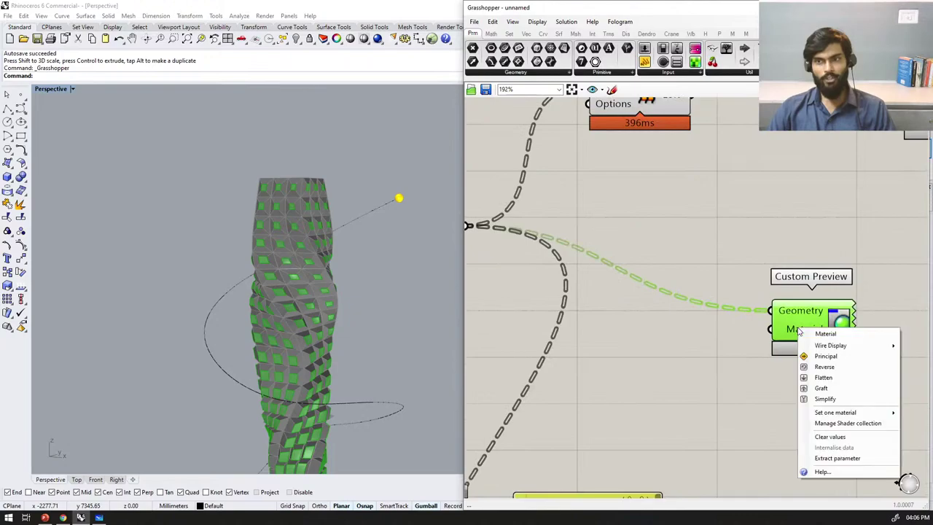
mouse_move(835, 413)
left_click(758, 426)
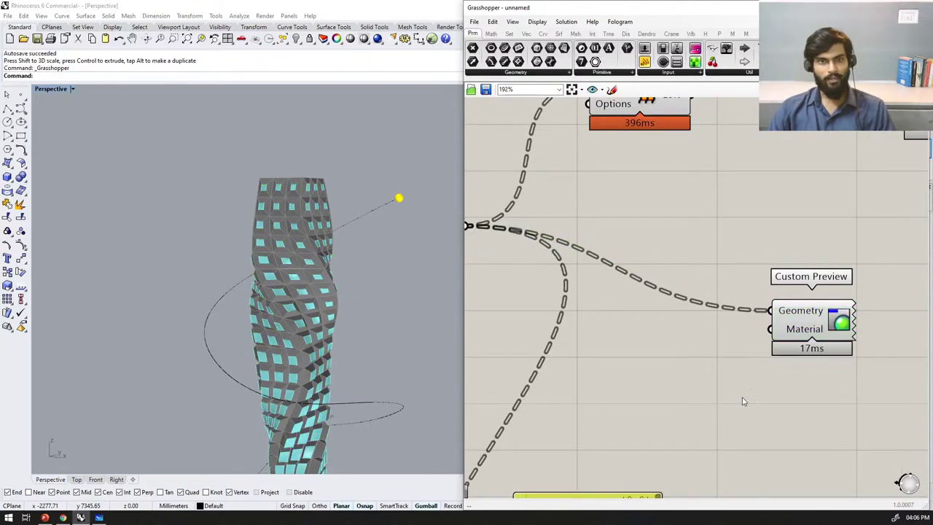
scroll(418, 316, "down", 3)
Step: Test the facade's response by sliding the Point On Curve attractor down to 0.000 and back up to the spiral's upper end
right_click_drag(418, 315, 441, 332)
scroll(379, 335, "up", 5)
right_click_drag(341, 254, 331, 238)
scroll(749, 209, "down", 6)
scroll(747, 208, "down", 7)
scroll(595, 277, "up", 10)
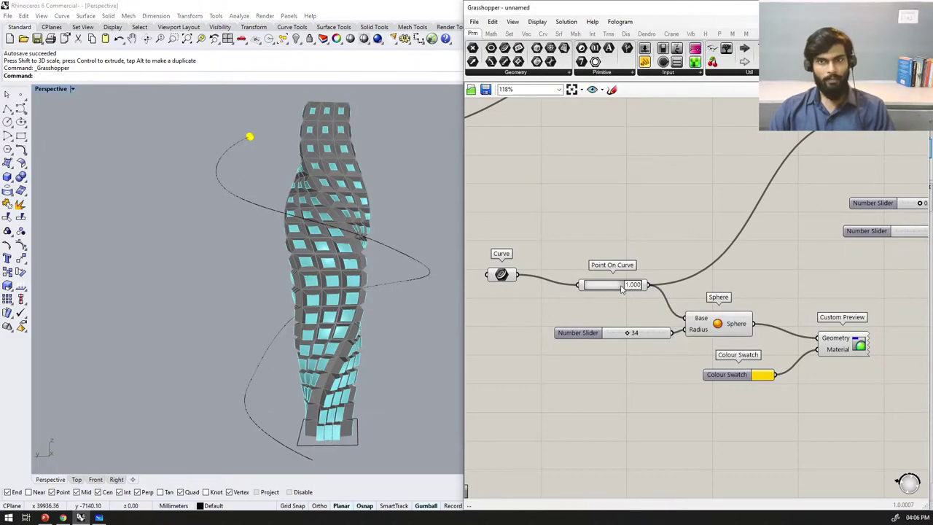
left_click_drag(621, 288, 583, 289)
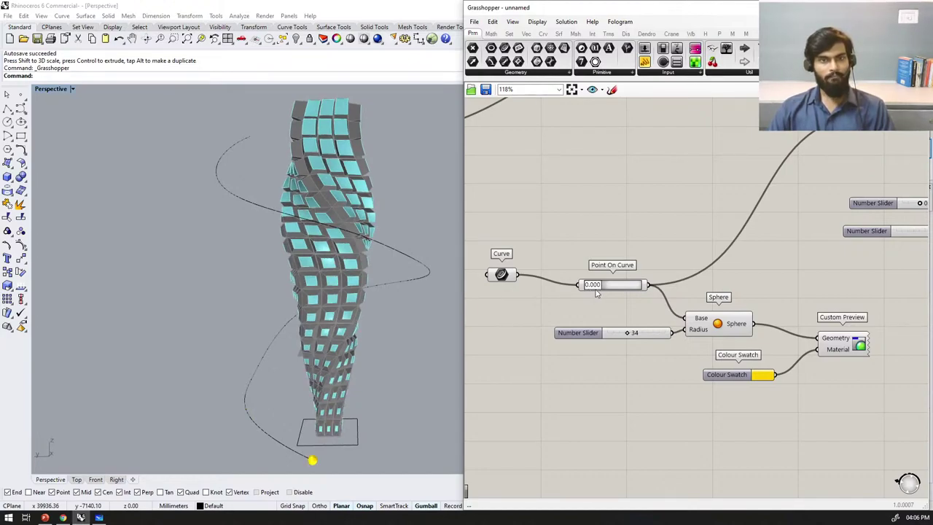
left_click_drag(598, 292, 642, 289)
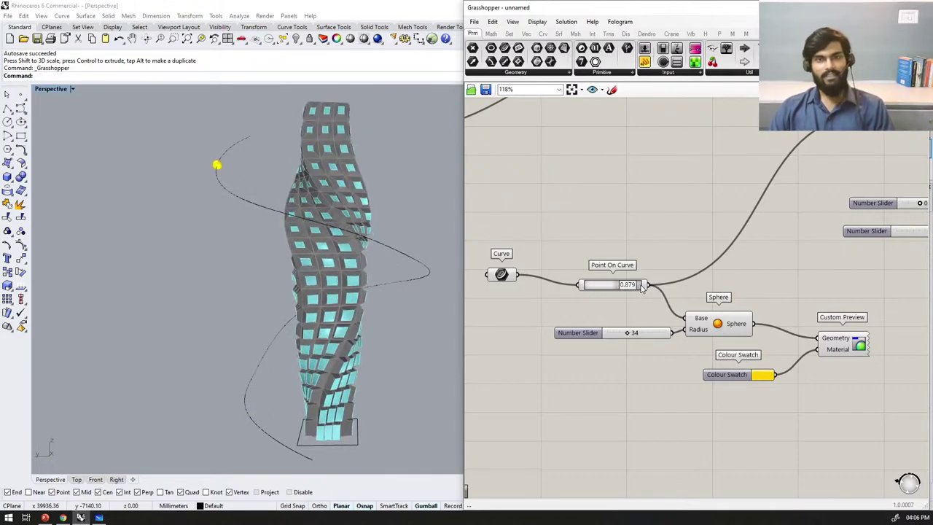
scroll(749, 318, "down", 7)
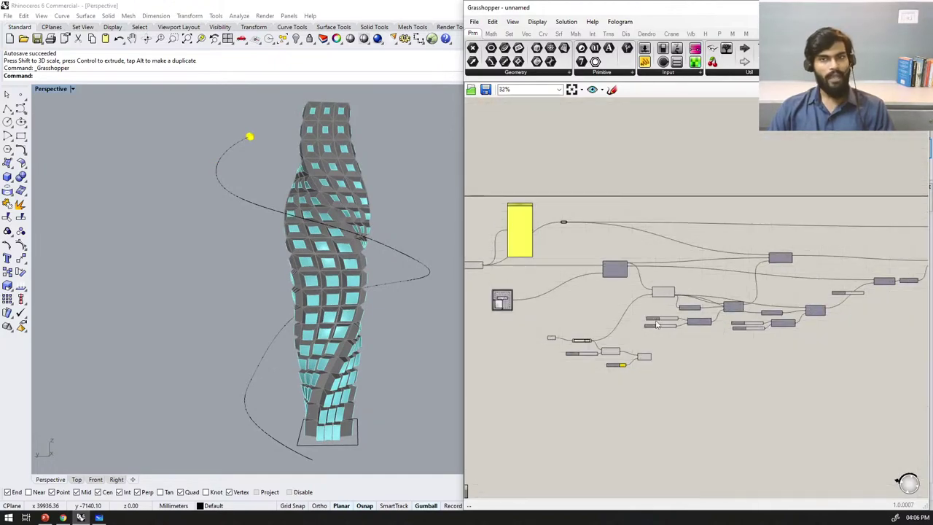
scroll(749, 319, "up", 3)
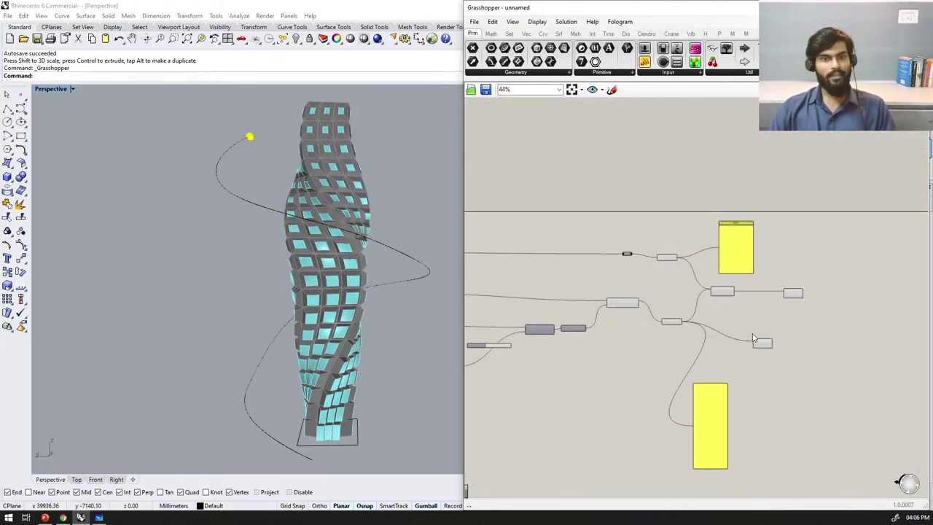
scroll(801, 307, "up", 5)
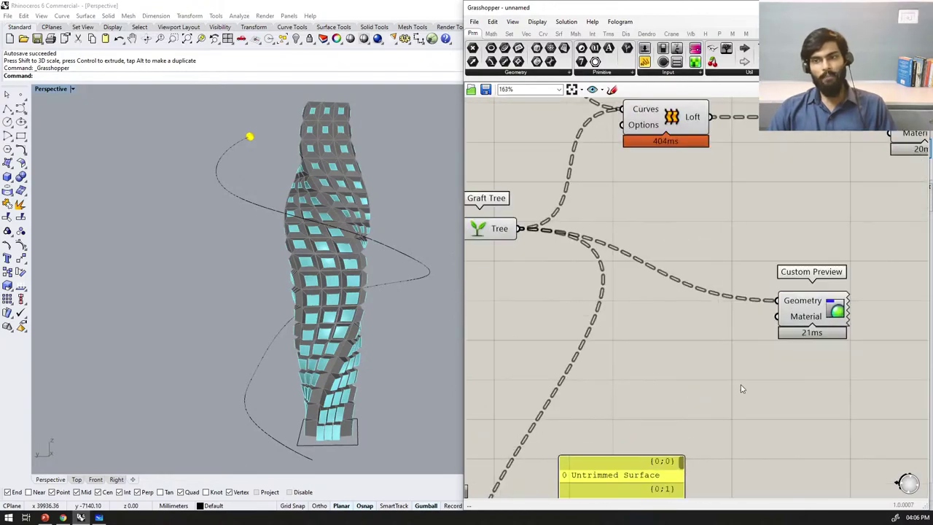
scroll(713, 396, "down", 8)
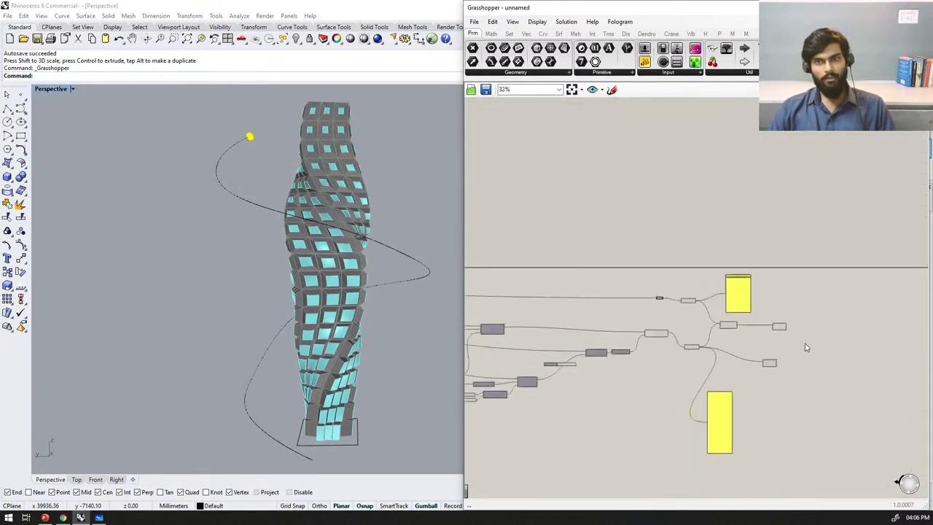
scroll(301, 351, "down", 5)
scroll(300, 351, "up", 5)
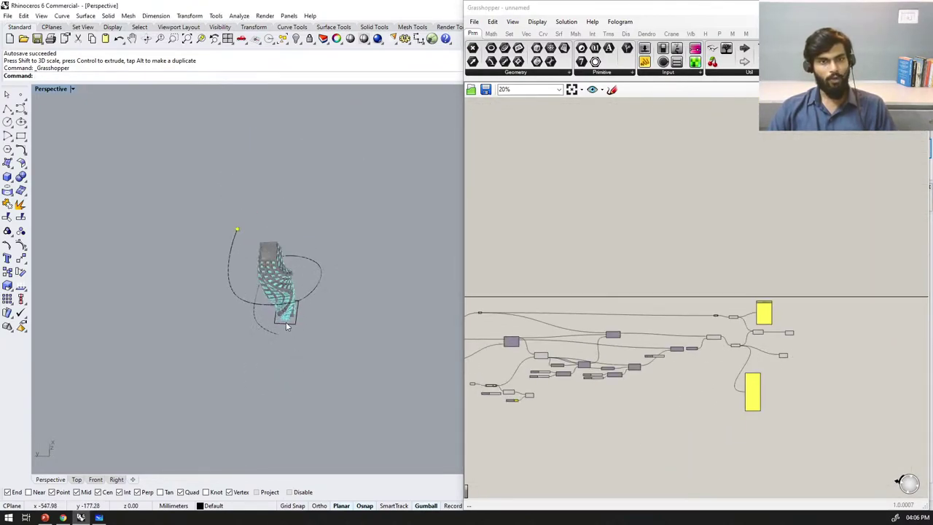
Step: Set the Top viewport's display mode to Shaded and then Rendered, and check the tower again in Perspective
left_click(76, 479)
scroll(197, 433, "down", 3)
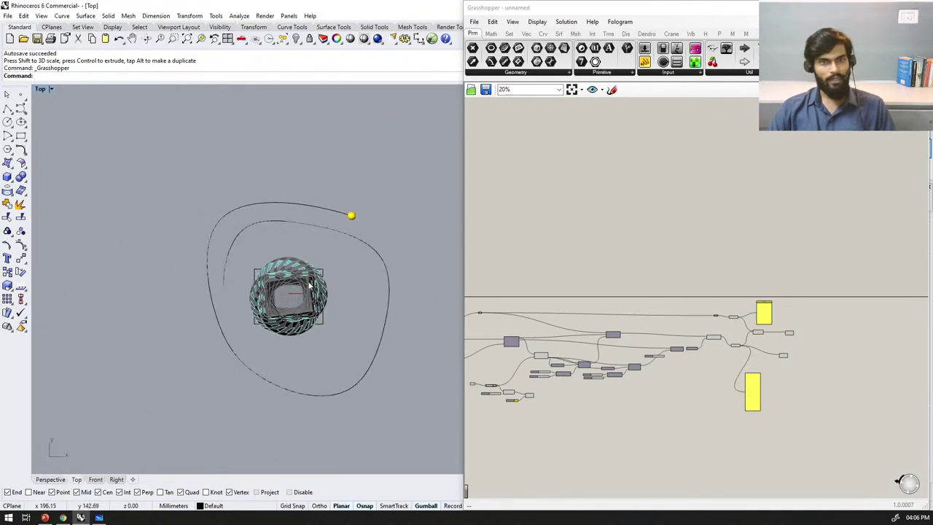
scroll(317, 218, "up", 2)
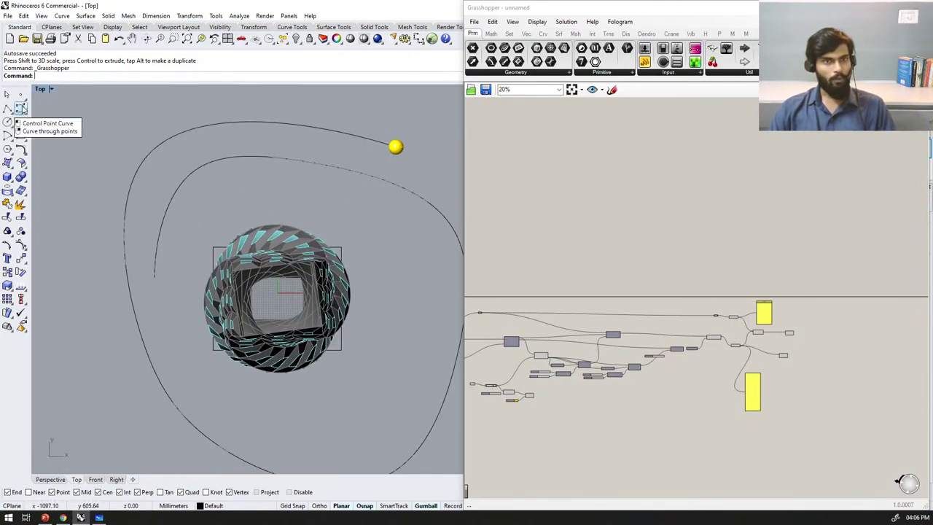
left_click(48, 90)
left_click(58, 124)
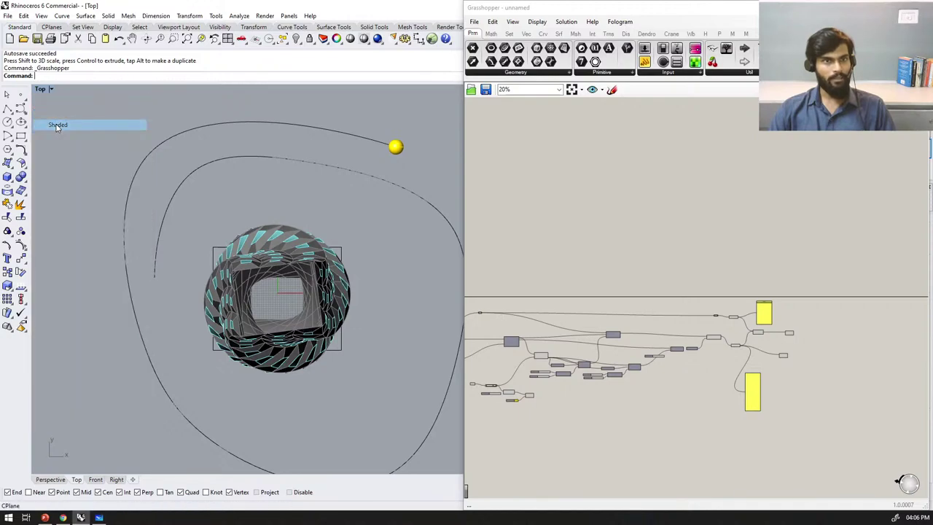
left_click(49, 90)
left_click(60, 136)
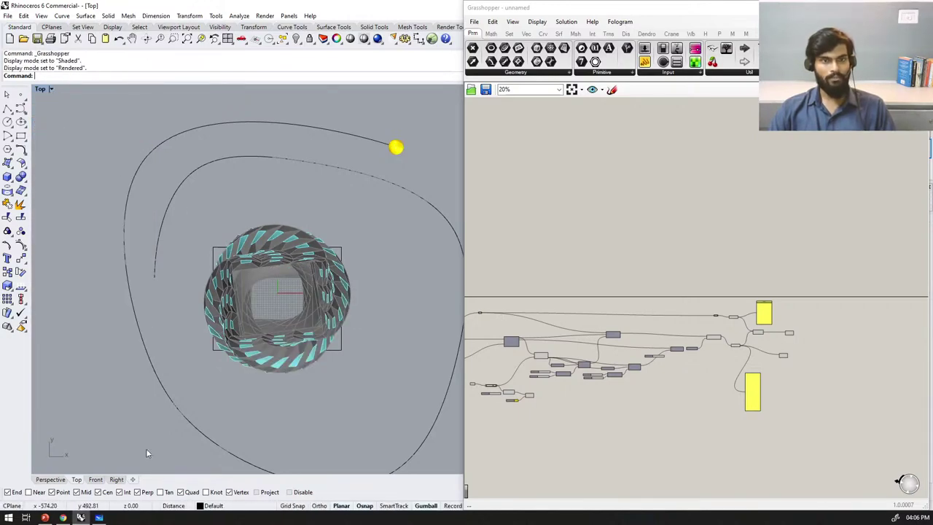
left_click(53, 481)
mouse_move(304, 343)
right_mouse_down()
mouse_move(340, 280)
mouse_move(364, 273)
mouse_move(378, 283)
mouse_move(371, 308)
mouse_move(347, 254)
mouse_move(319, 335)
right_mouse_up()
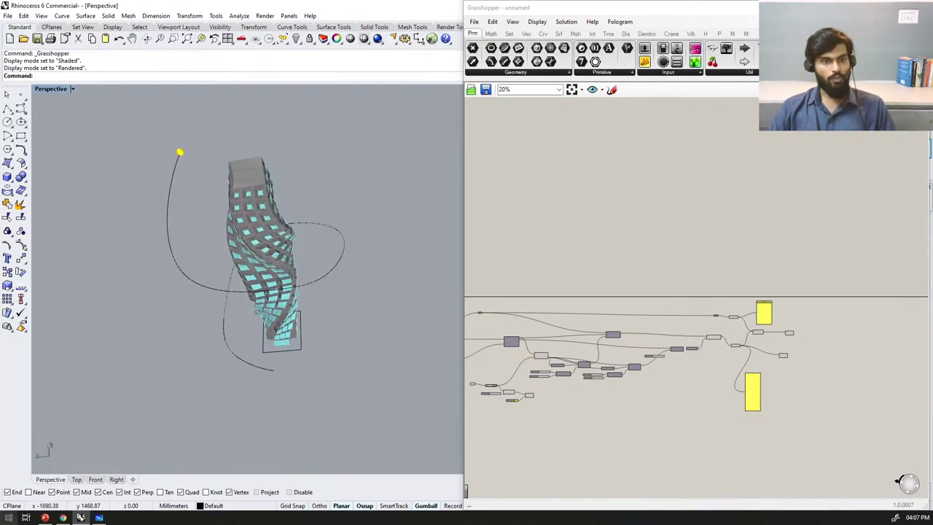
Step: Draw a wavy interpolated curve through ten points around the tower in the Top view, with object snaps disabled
left_click(78, 479)
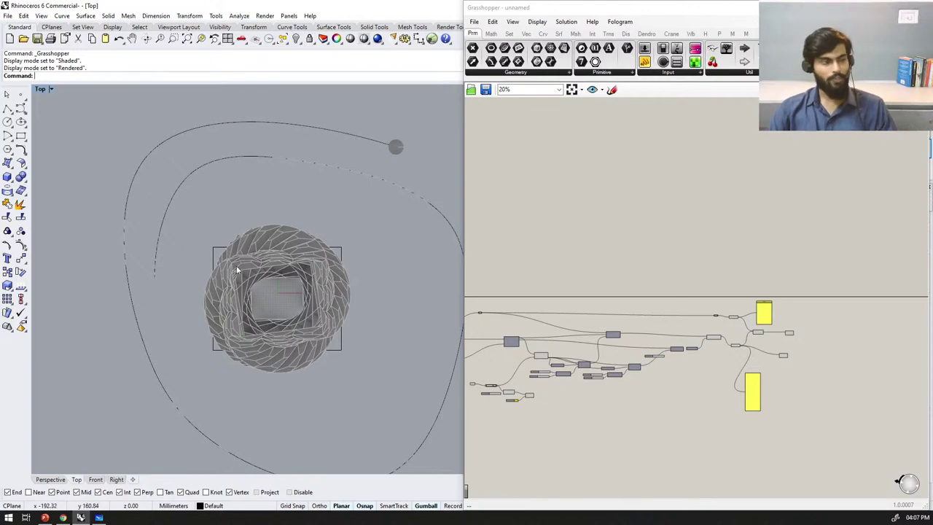
left_click(25, 112)
left_click(61, 114)
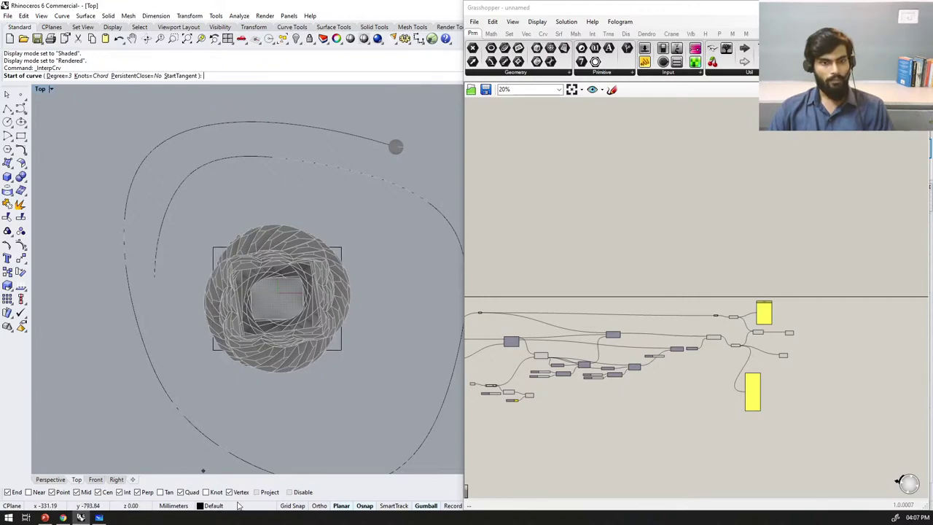
left_click(289, 492)
left_click(194, 277)
left_click(237, 264)
left_click(249, 212)
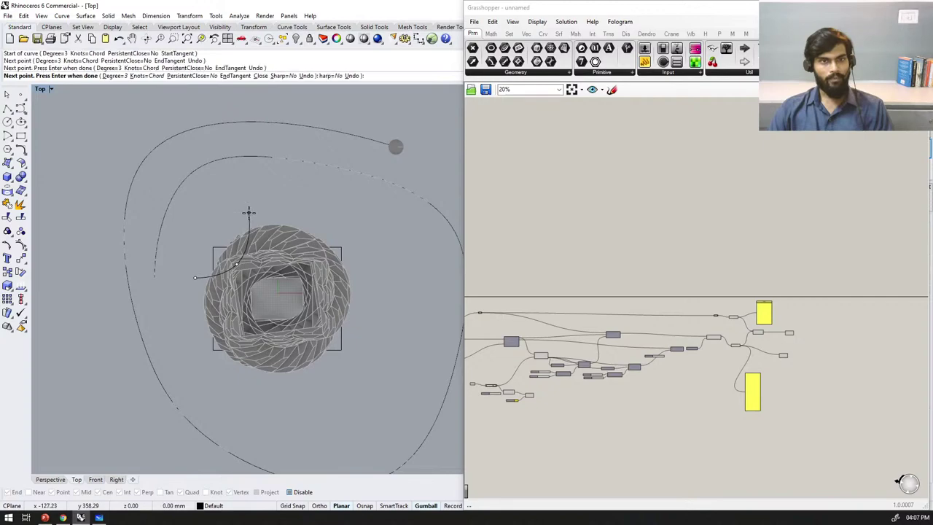
left_click(321, 211)
left_click(366, 257)
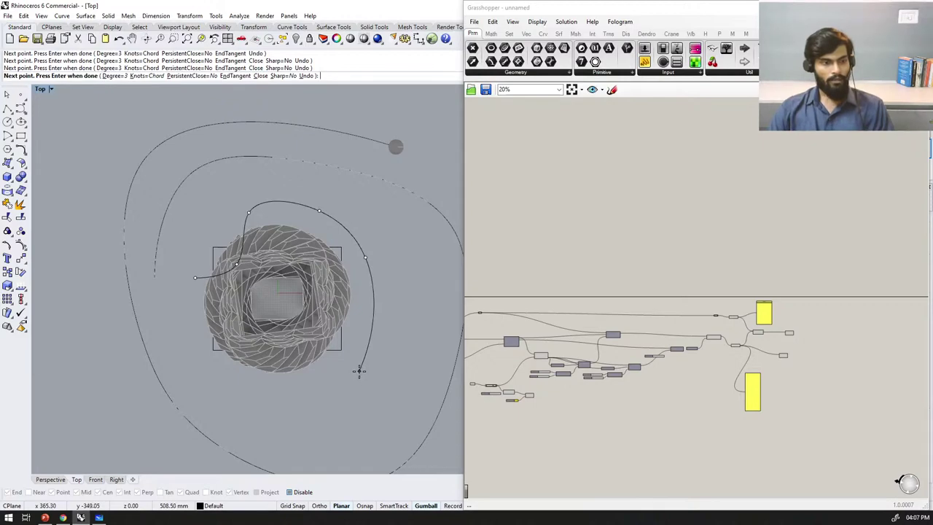
left_click(346, 341)
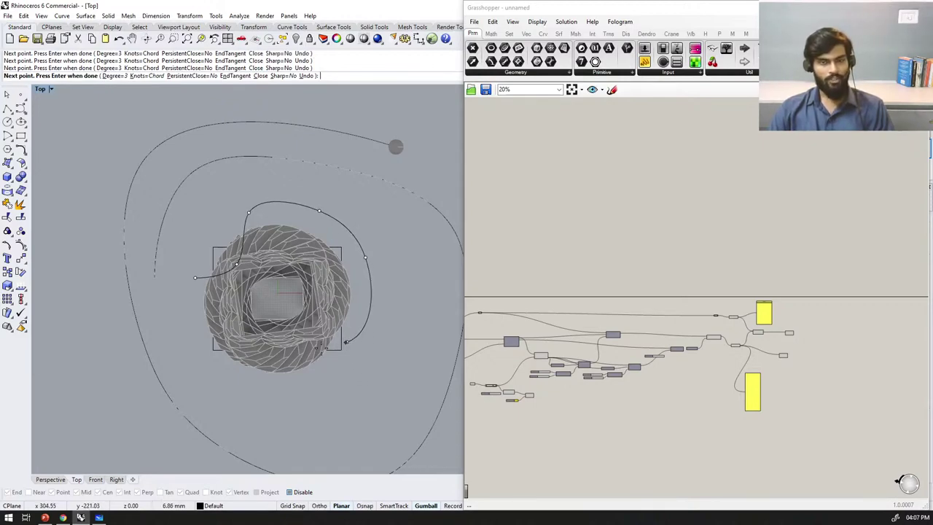
left_click(298, 340)
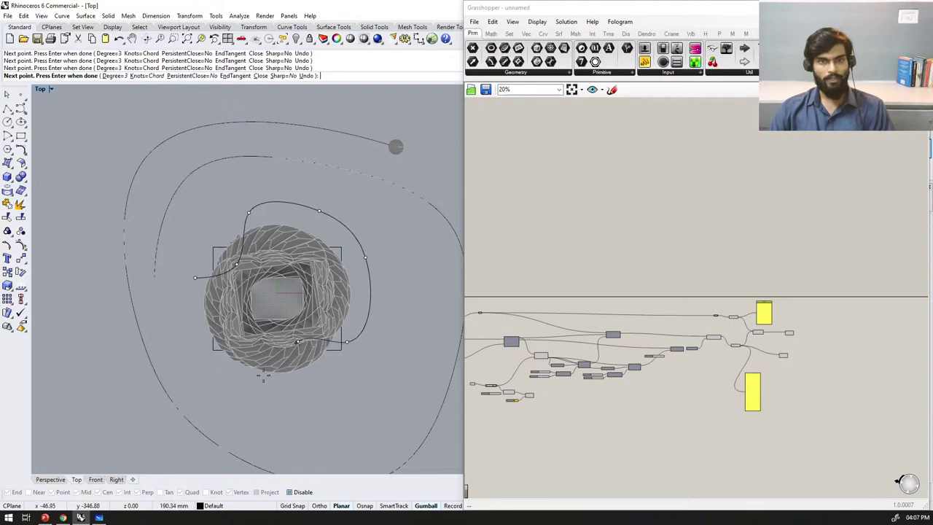
left_click(306, 385)
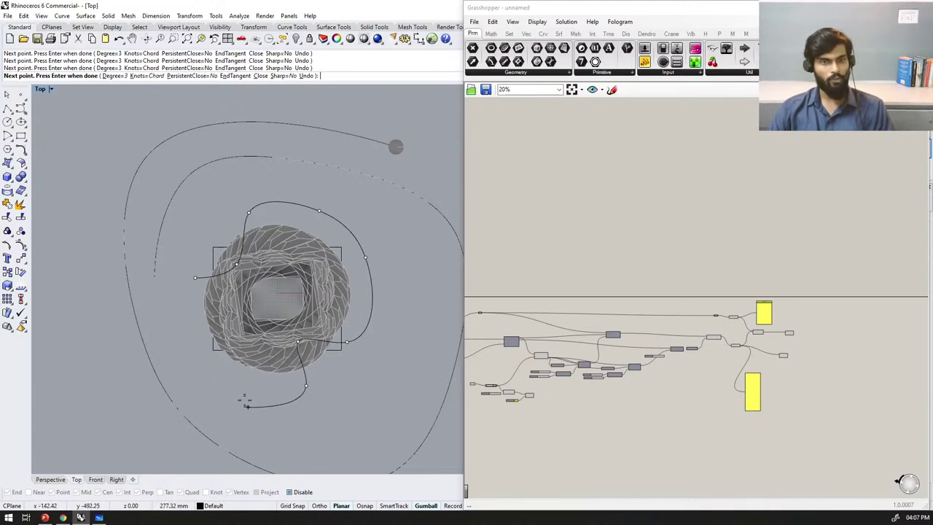
left_click(227, 383)
left_click(175, 327)
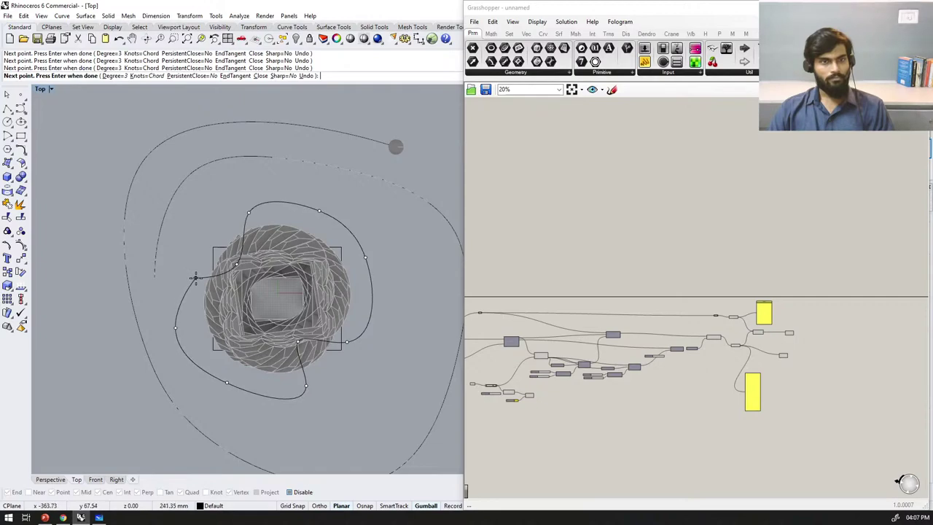
Step: Undo the misplaced last point, re-enable object snaps and close the interpolated curve onto its start point
left_click(167, 327)
key("ctrl+z")
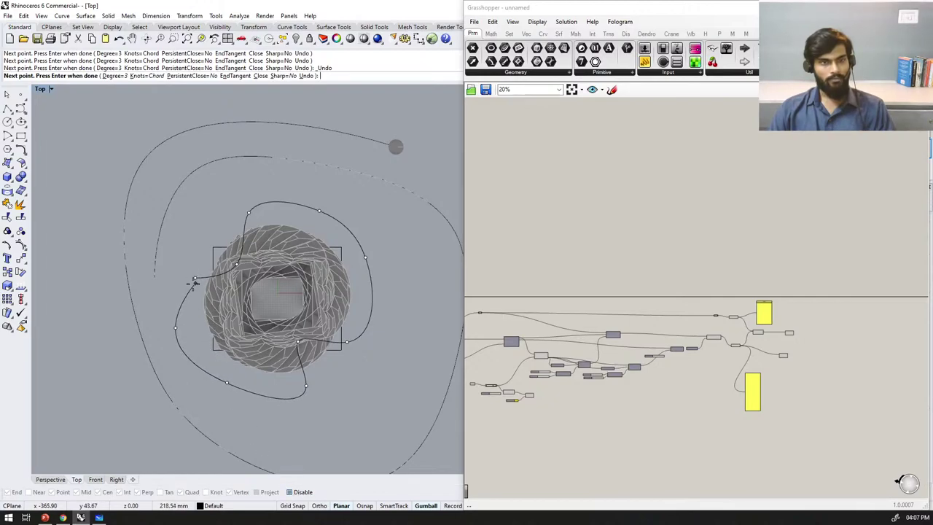
scroll(196, 282, "up", 5)
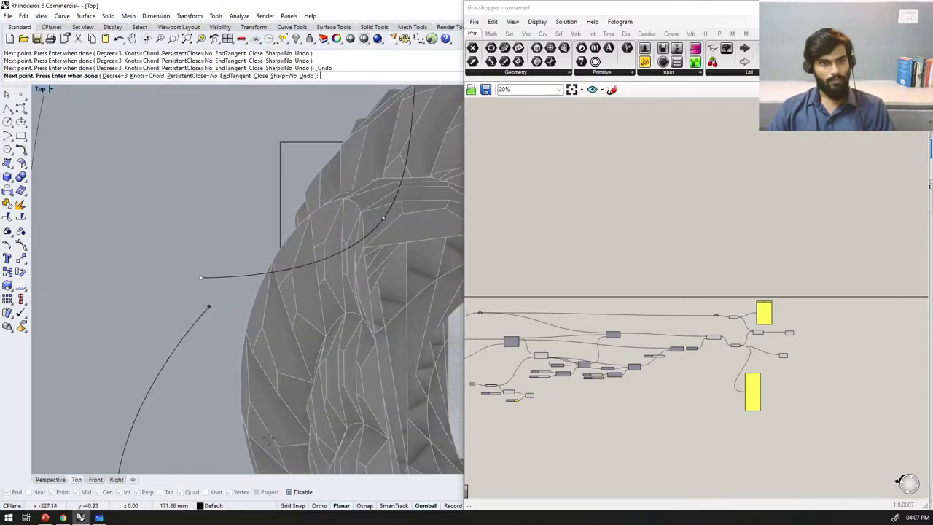
left_click(289, 492)
left_click(202, 277)
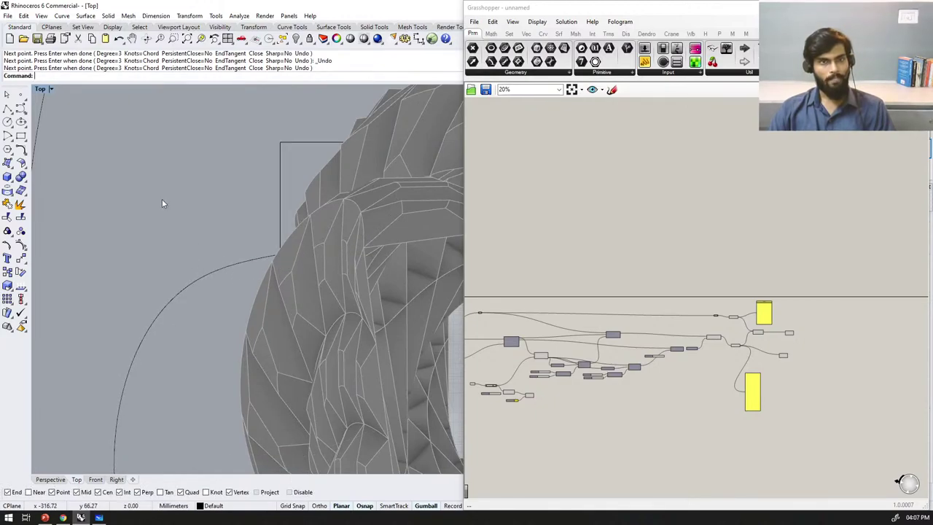
Step: Move the new closed curve vertically down to the tower's base in the Perspective view
scroll(157, 234, "down", 6)
left_click(356, 313)
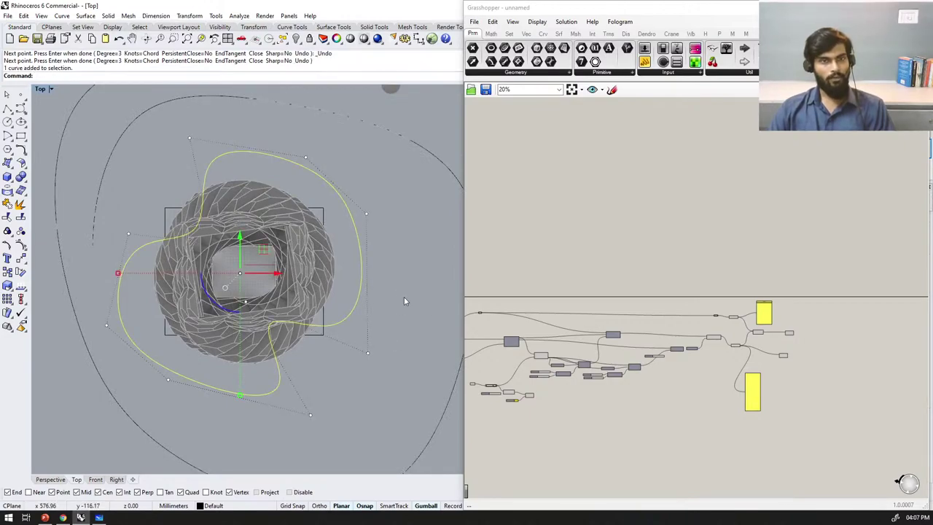
scroll(773, 282, "down", 6)
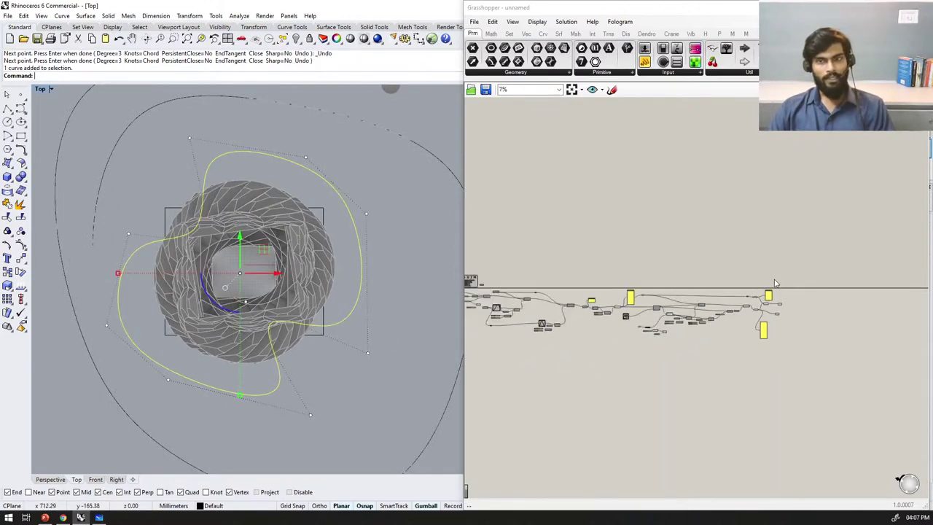
left_click(49, 481)
right_click_drag(329, 331, 315, 296)
scroll(256, 323, "up", 4)
scroll(252, 286, "down", 4)
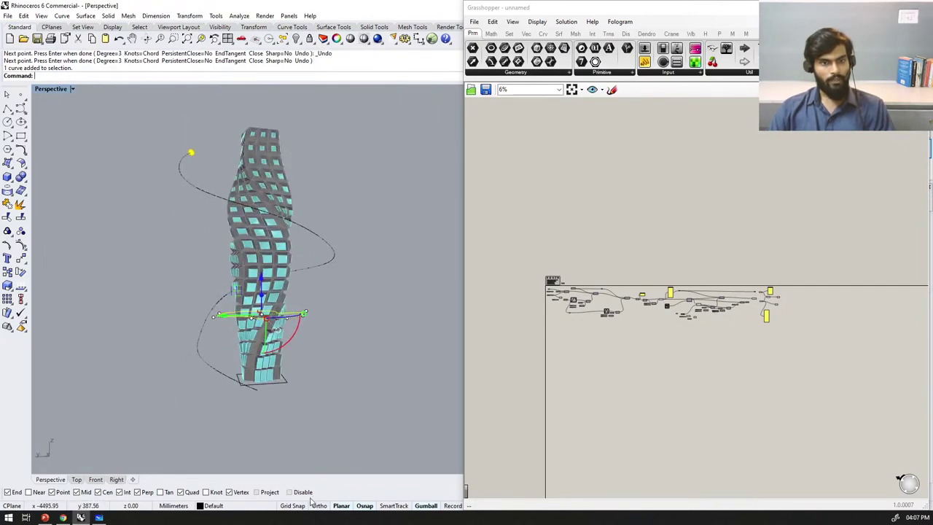
left_click(347, 341)
left_click(218, 315)
scroll(270, 323, "up", 2)
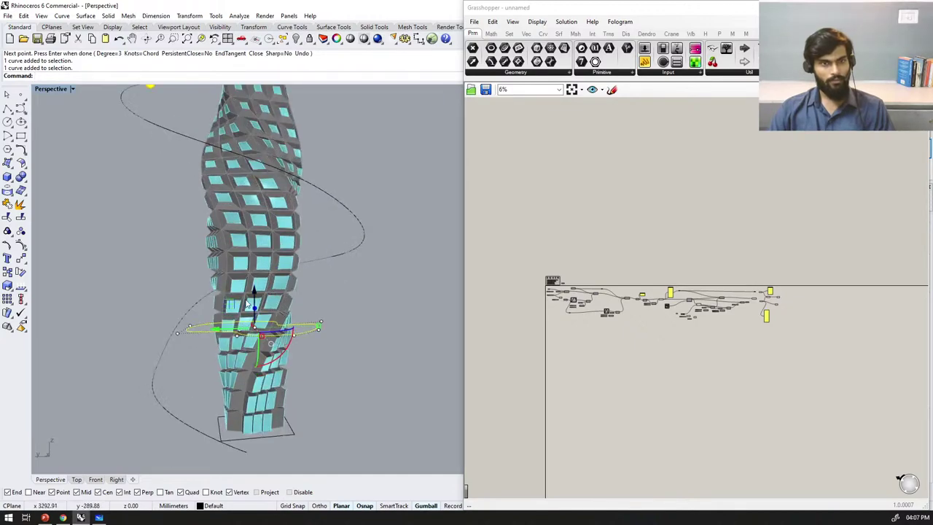
scroll(263, 352, "up", 2)
left_click(248, 287)
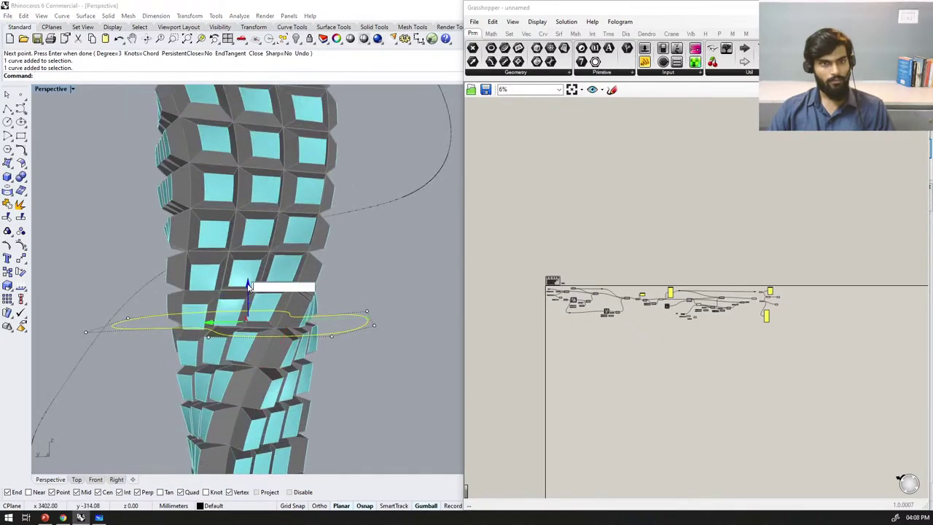
key("Escape")
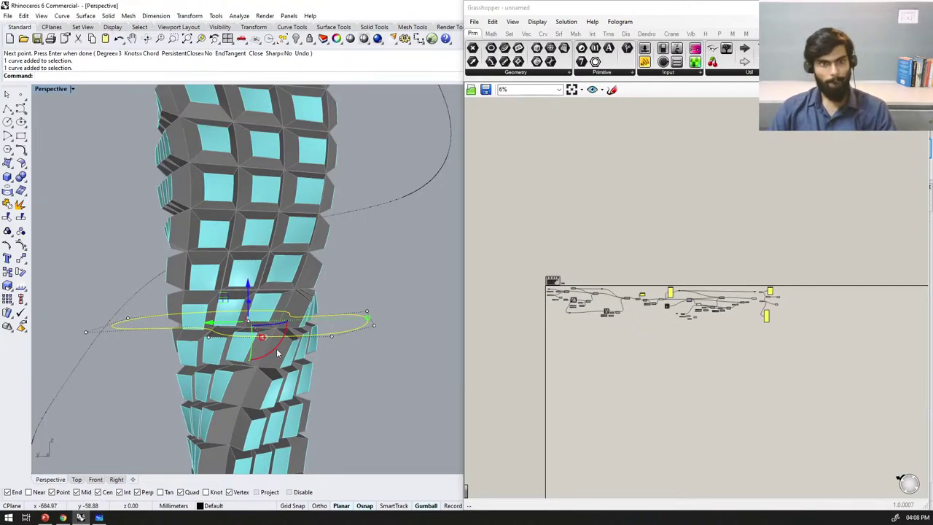
left_click(248, 288)
key("Escape")
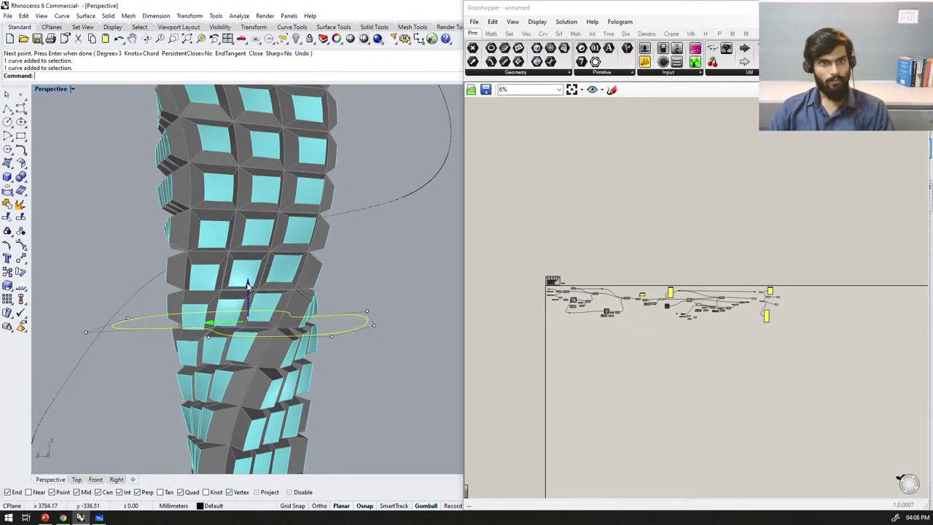
scroll(248, 287, "down", 5)
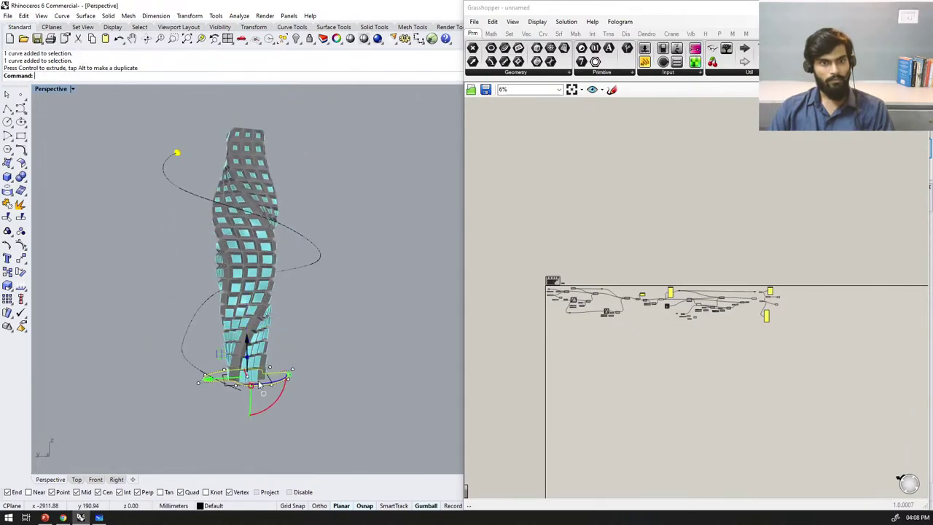
scroll(262, 384, "up", 5)
left_click(348, 326)
scroll(349, 326, "down", 3)
mouse_move(348, 326)
right_mouse_down()
mouse_move(328, 369)
mouse_move(342, 339)
right_mouse_up()
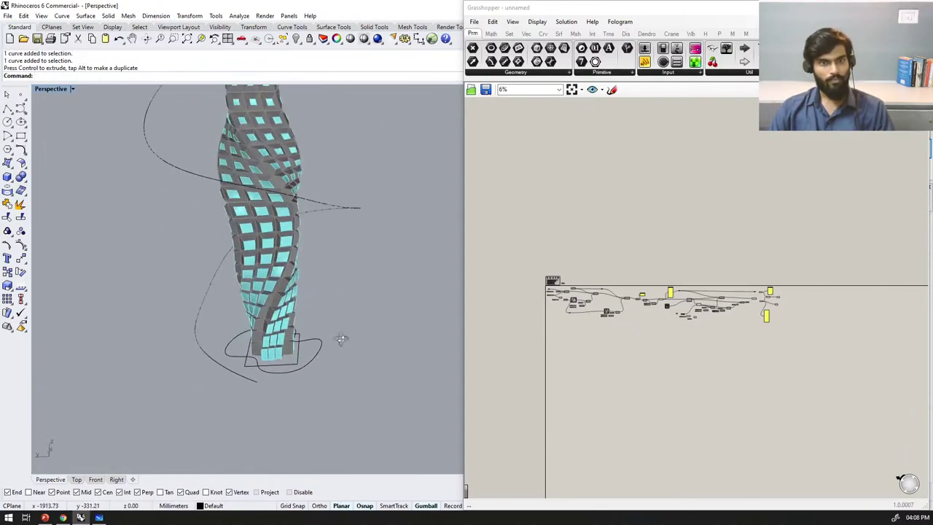
Step: Reference the new wavy closed curve in the Curve parameter that feeds the tower's Linear Array
scroll(725, 334, "up", 10)
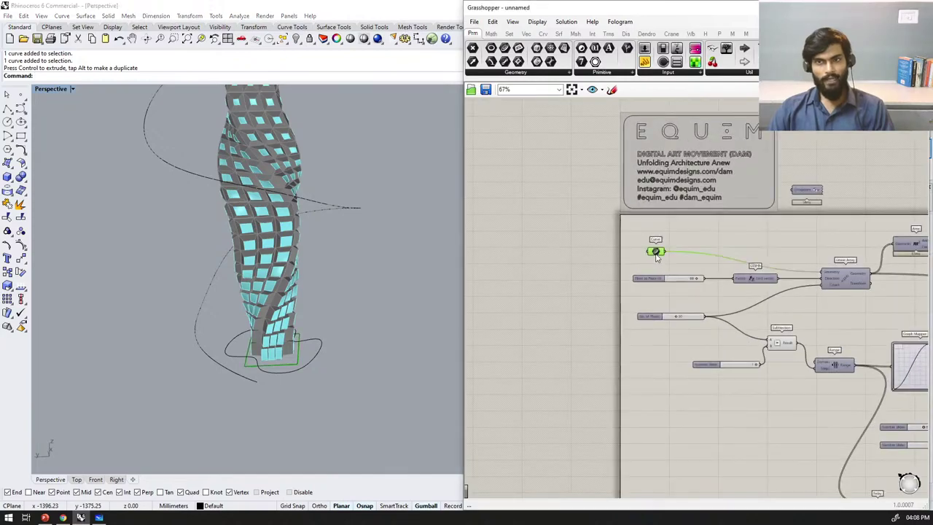
right_click(656, 253)
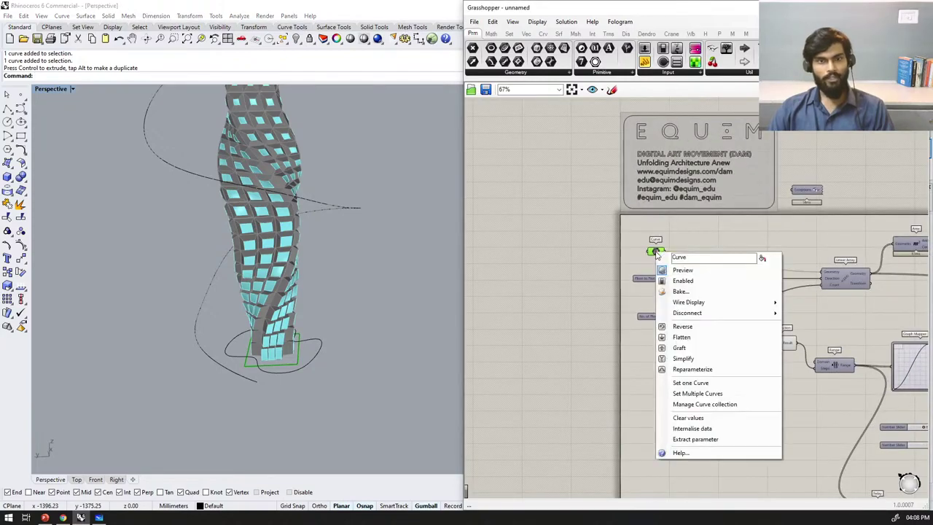
left_click(693, 384)
left_click(313, 357)
Step: Examine the regenerated tower's twisted form and facade panels from several angles
scroll(312, 357, "down", 3)
right_click_drag(280, 369, 319, 392)
scroll(281, 324, "up", 8)
right_click_drag(281, 324, 308, 227)
scroll(583, 294, "down", 3)
scroll(827, 291, "up", 3)
scroll(746, 300, "down", 6)
scroll(683, 320, "up", 4)
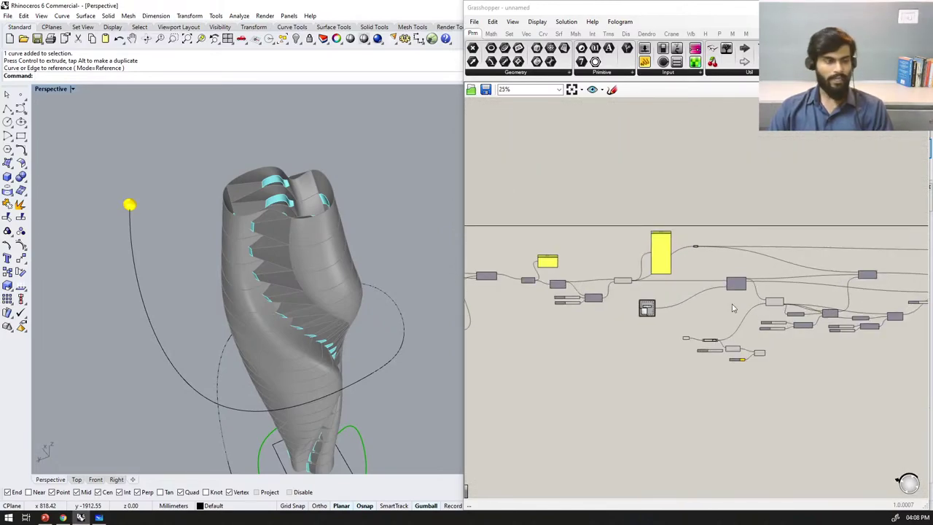
Step: Look through the definition's scaling, remapping and amplitude components that drive the facade panels
scroll(632, 277, "down", 3)
scroll(728, 285, "up", 3)
scroll(859, 254, "up", 1)
scroll(657, 301, "down", 3)
scroll(710, 300, "up", 2)
scroll(711, 302, "up", 5)
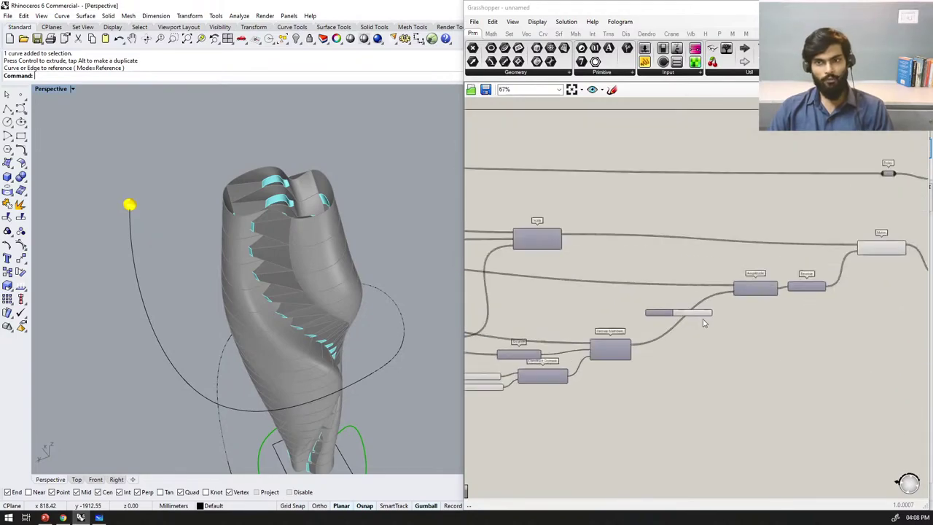
scroll(802, 288, "down", 2)
scroll(849, 281, "up", 3)
left_click_drag(850, 281, 879, 314)
scroll(799, 292, "down", 1)
left_click_drag(780, 289, 873, 237)
Step: Inspect the tower's facade from the other side, both up close and as a whole
right_click_drag(383, 332, 215, 294)
scroll(842, 313, "down", 1)
scroll(367, 415, "down", 7)
right_click_drag(367, 417, 381, 462)
scroll(368, 409, "up", 8)
scroll(336, 318, "down", 6)
right_click_drag(336, 318, 405, 267)
scroll(677, 315, "down", 5)
scroll(668, 309, "up", 4)
Step: Add a Number Slider set to 12 and connect it to the Divide Domain² V Count input, replacing the existing slider's connection
right_click_drag(668, 308, 817, 282)
scroll(816, 282, "down", 5)
scroll(695, 296, "up", 5)
scroll(692, 296, "down", 3)
scroll(828, 304, "up", 6)
scroll(898, 332, "up", 3)
scroll(698, 288, "down", 10)
scroll(697, 288, "down", 4)
scroll(850, 288, "up", 5)
scroll(850, 289, "down", 5)
scroll(677, 302, "up", 2)
scroll(662, 287, "down", 5)
scroll(617, 290, "up", 4)
scroll(616, 290, "up", 10)
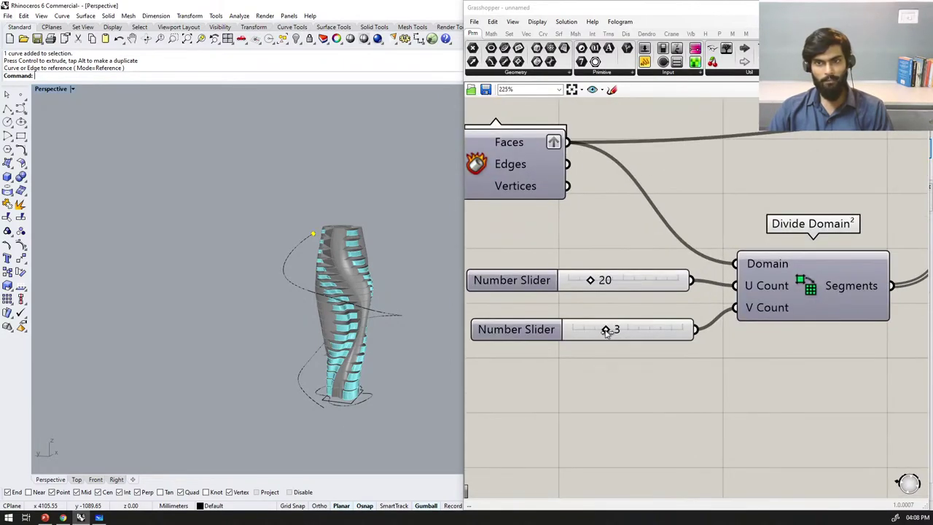
double_click(607, 330)
left_click(609, 364)
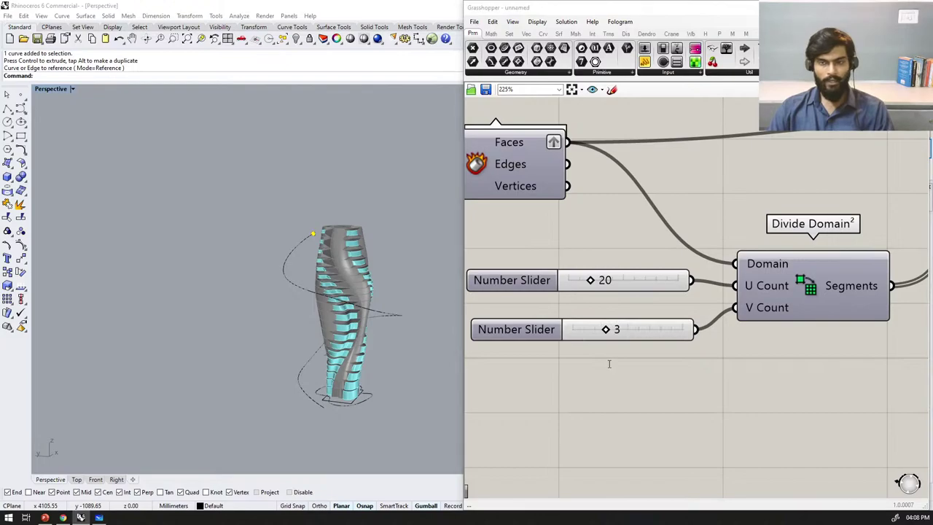
double_click(609, 367)
type("12")
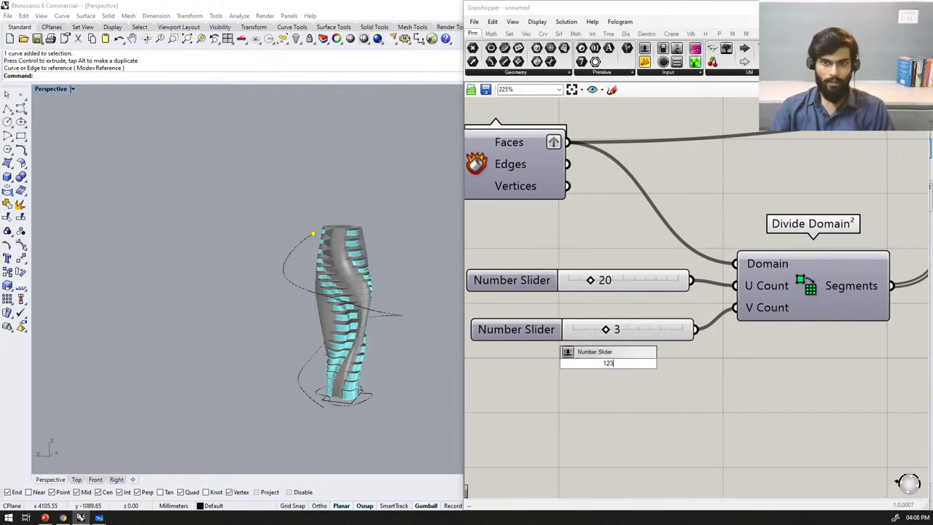
key("Return")
left_click_drag(721, 363, 735, 307)
Step: Examine the tower's subdivided facade panels from several angles, both close up and as a whole
right_click_drag(457, 401, 342, 365)
scroll(350, 398, "up", 4)
right_click_drag(350, 398, 328, 364)
scroll(336, 358, "down", 4)
scroll(304, 248, "up", 4)
right_click_drag(304, 248, 253, 270)
scroll(336, 310, "up", 5)
scroll(253, 270, "down", 4)
scroll(276, 357, "up", 5)
scroll(275, 357, "down", 8)
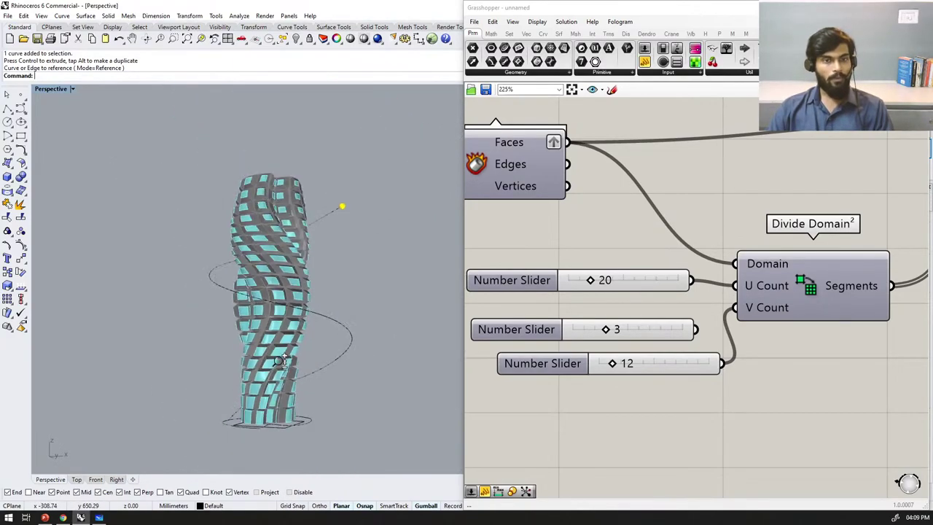
scroll(276, 356, "up", 4)
right_click_drag(277, 347, 252, 271)
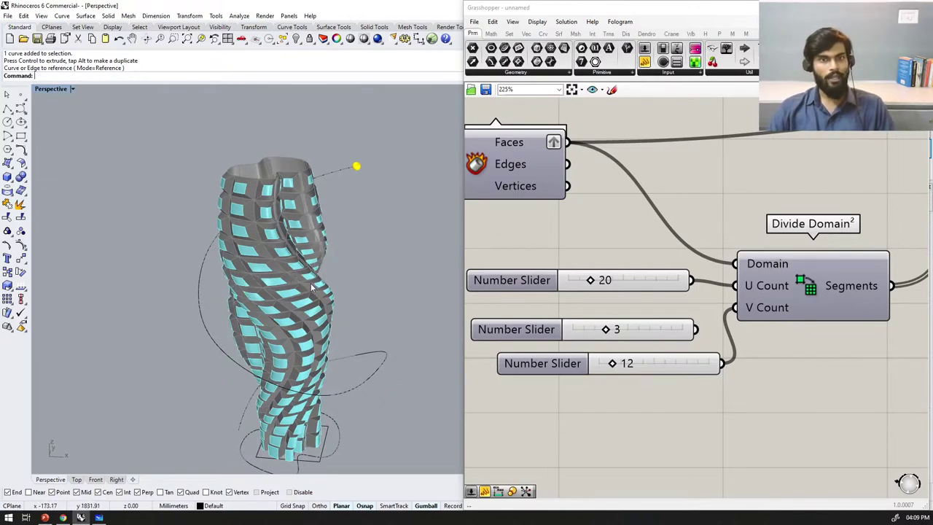
scroll(311, 288, "down", 3)
scroll(377, 308, "down", 2)
right_click_drag(317, 314, 197, 366)
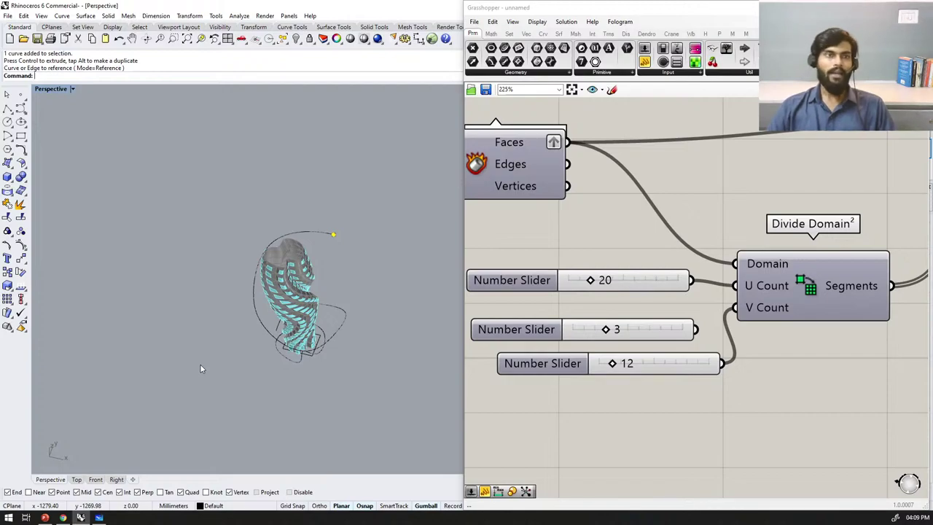
right_click_drag(363, 377, 430, 277)
scroll(625, 330, "down", 5)
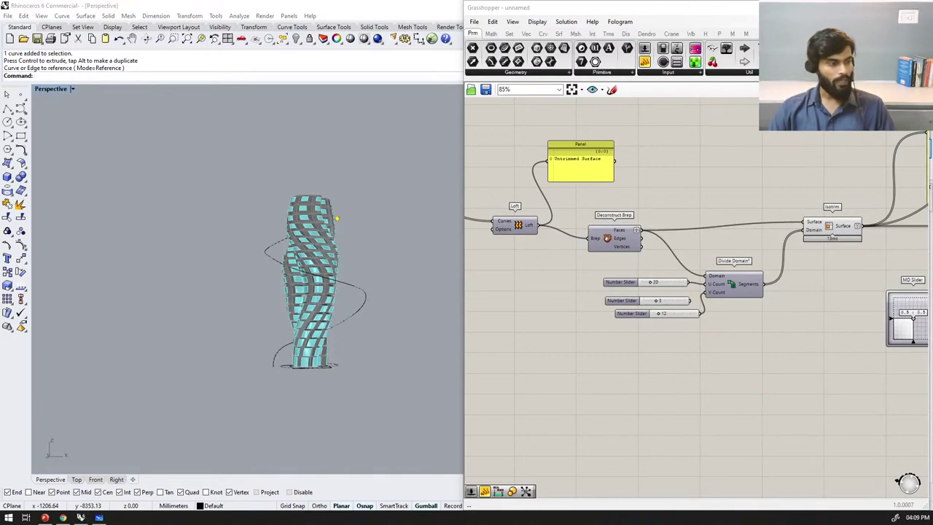
Step: Switch to Chrome to view the workshop's Session Overview page, and return to Rhino and Grasshopper
left_click(64, 518)
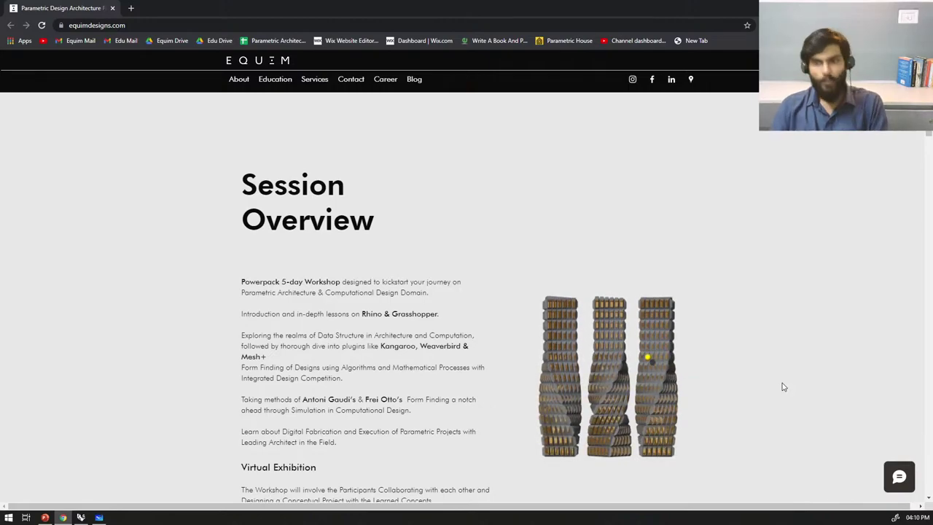
key("alt+Tab")
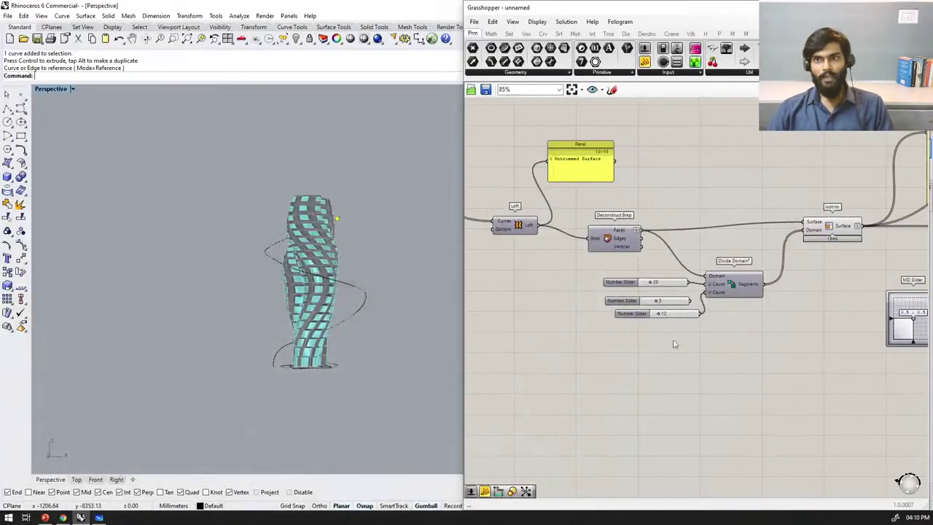
Step: Bake the Custom Preview component fed by the Loft into Rhino as grouped geometry
scroll(667, 343, "down", 9)
right_click_drag(861, 313, 608, 306)
scroll(756, 287, "up", 7)
scroll(749, 285, "up", 5)
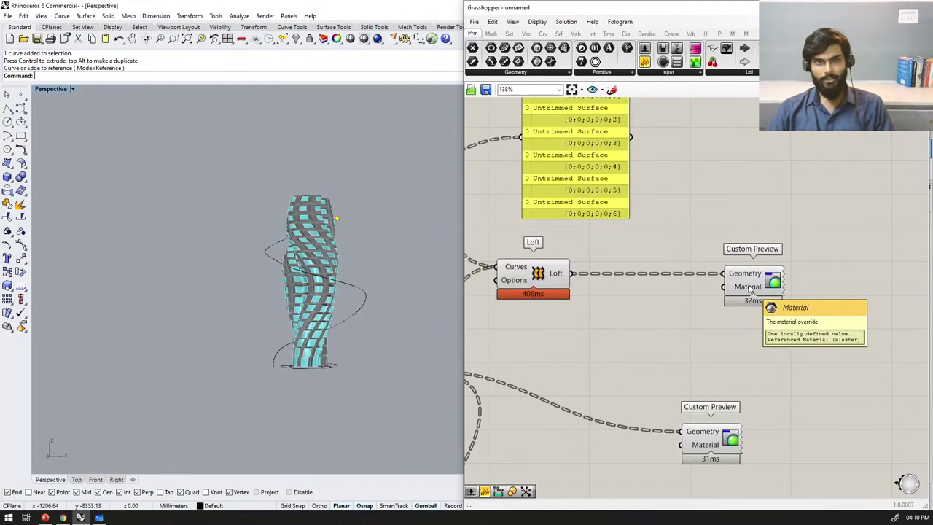
left_click(749, 286)
right_click(749, 286)
left_click(765, 277)
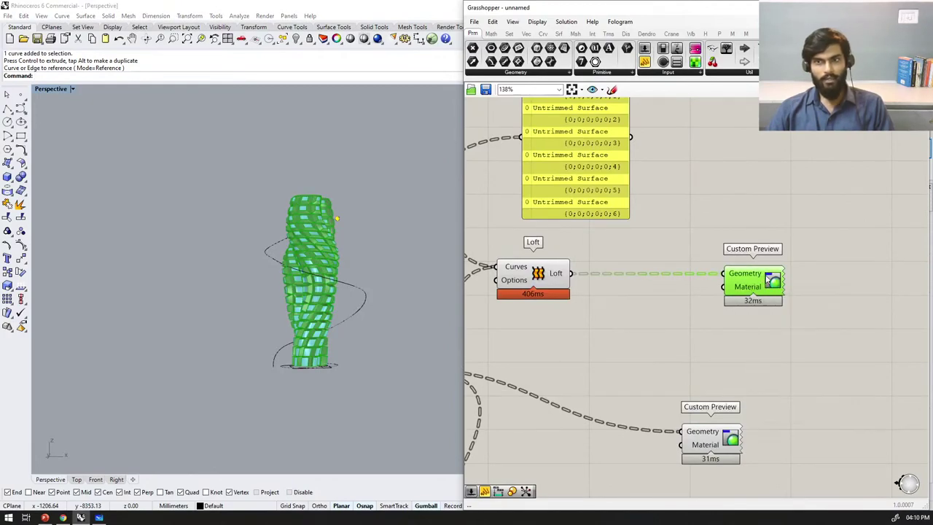
right_click(776, 285)
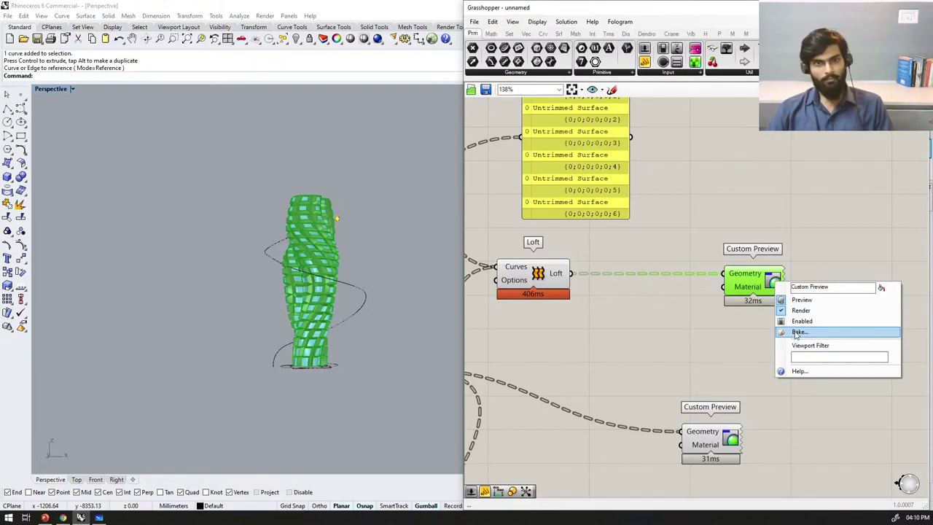
left_click(813, 252)
scroll(806, 315, "down", 5)
scroll(770, 291, "up", 5)
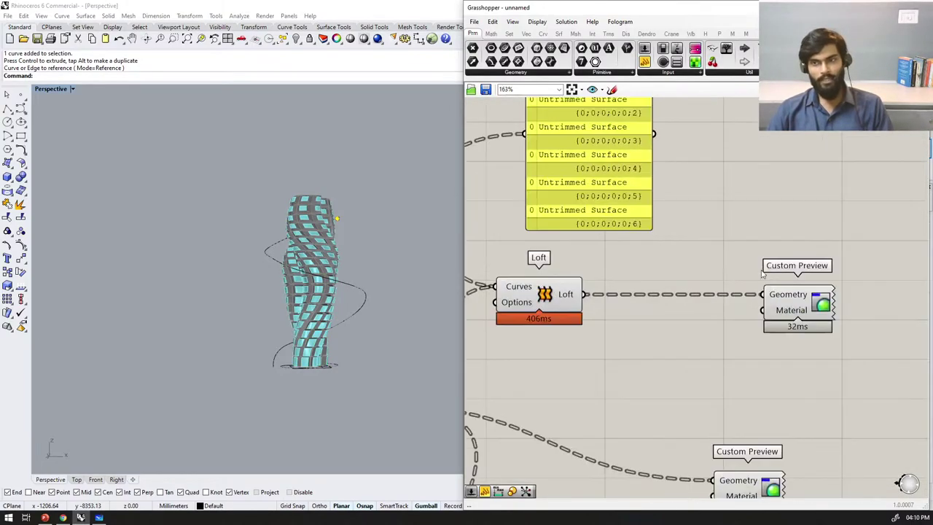
right_click(809, 305)
left_click(832, 355)
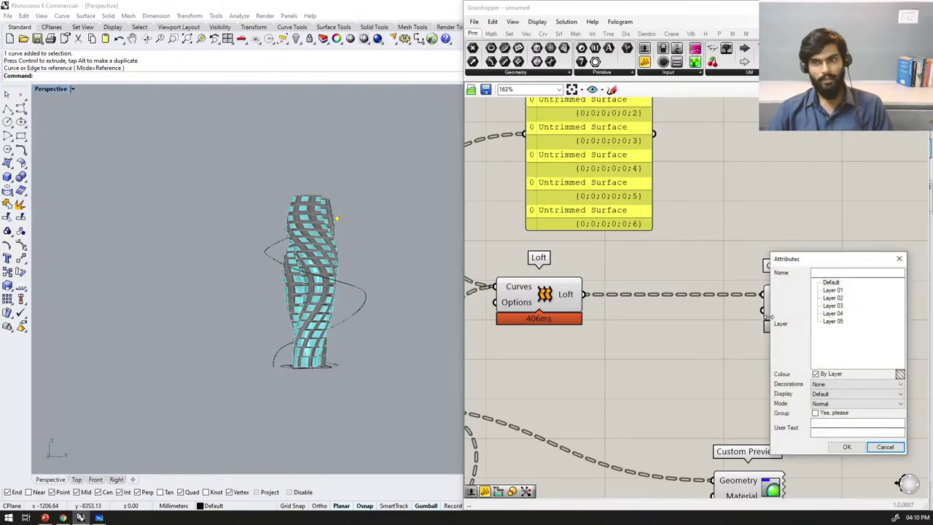
left_click(833, 413)
left_click(847, 447)
Step: Bake the lower Custom Preview component, fed by the Graft Tree, as grouped geometry
scroll(687, 327, "down", 4)
scroll(700, 350, "up", 3)
right_click(714, 364)
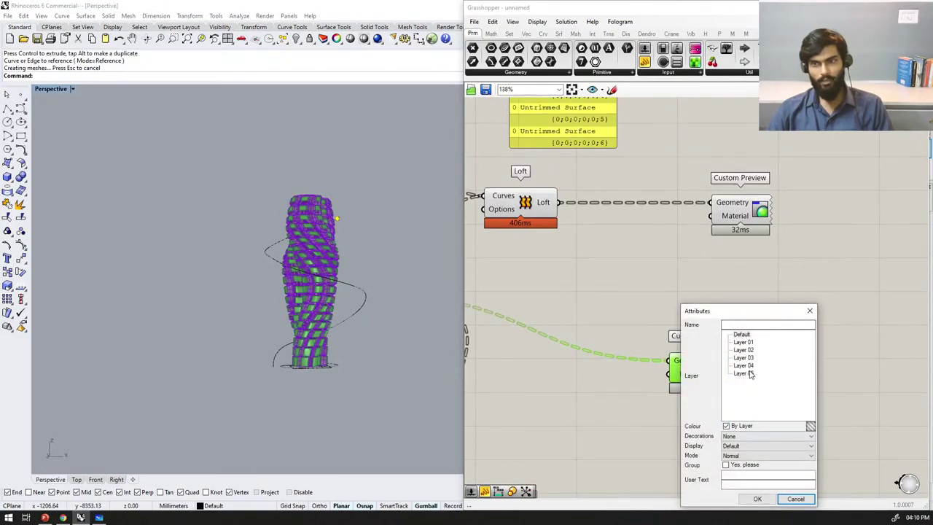
left_click(730, 465)
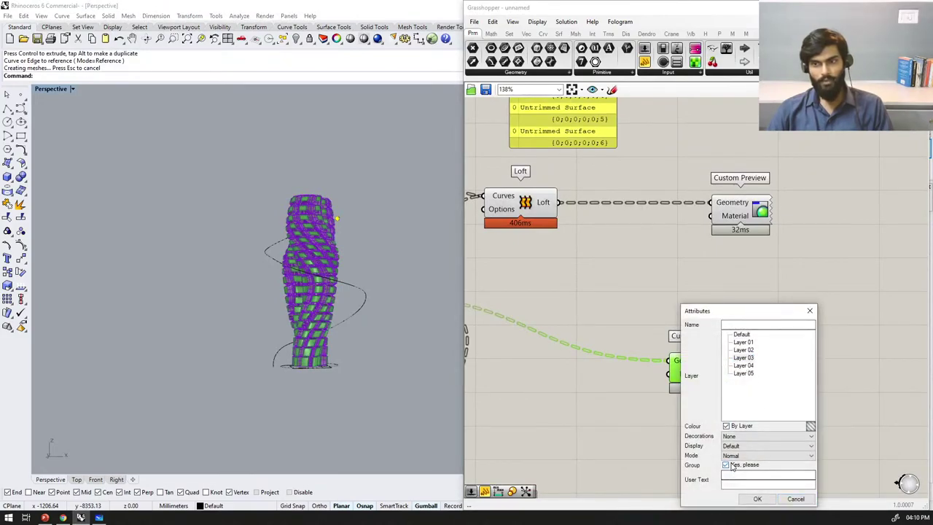
left_click(760, 500)
Step: Disable both Custom Preview components and clear the Grasshopper window out of the way
scroll(817, 279, "down", 5)
scroll(880, 172, "up", 4)
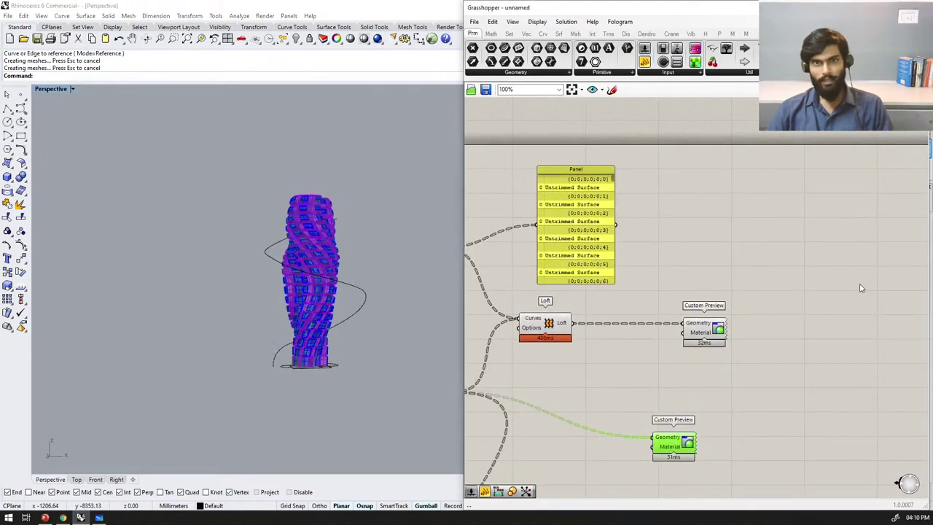
scroll(861, 286, "down", 2)
left_click_drag(804, 421, 679, 259)
middle_click(735, 305)
left_click(780, 302)
left_click(825, 261)
left_click(869, 7)
Step: Select the whole baked tower and move it sideways along the X axis, away from the base curves
right_click_drag(488, 272, 400, 297)
left_click_drag(356, 285, 297, 275)
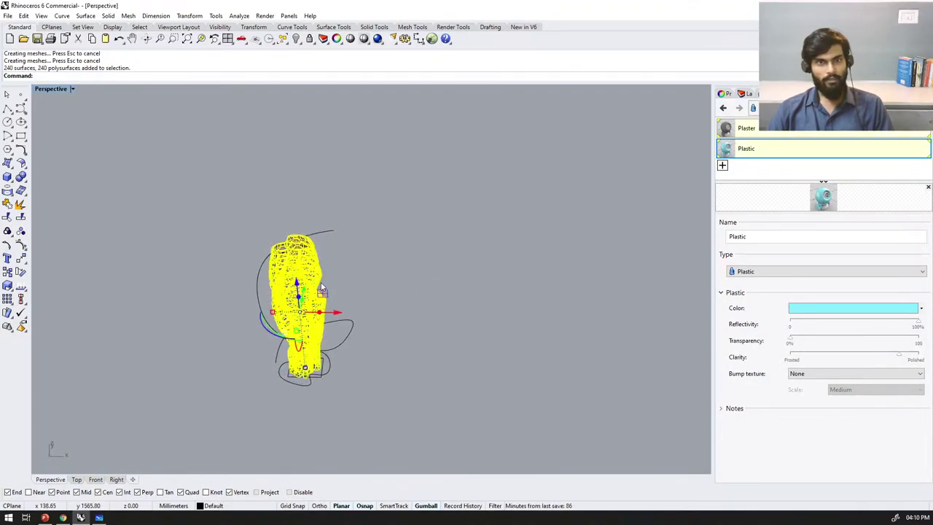
left_click_drag(334, 313, 467, 347)
left_click(467, 347)
right_click_drag(469, 346, 408, 295)
scroll(419, 306, "up", 2)
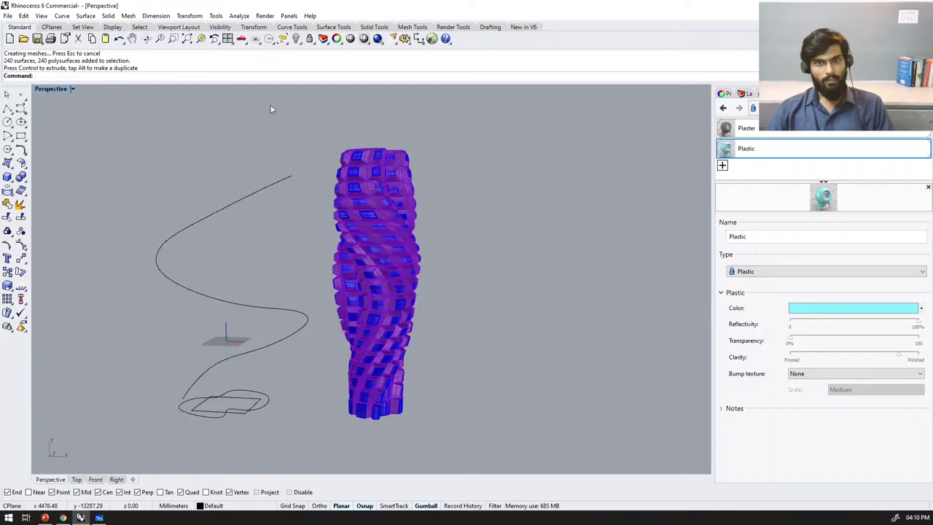
Step: Set the Perspective viewport to Rendered display and view the baked tower with its materials
left_click(51, 89)
left_click(61, 134)
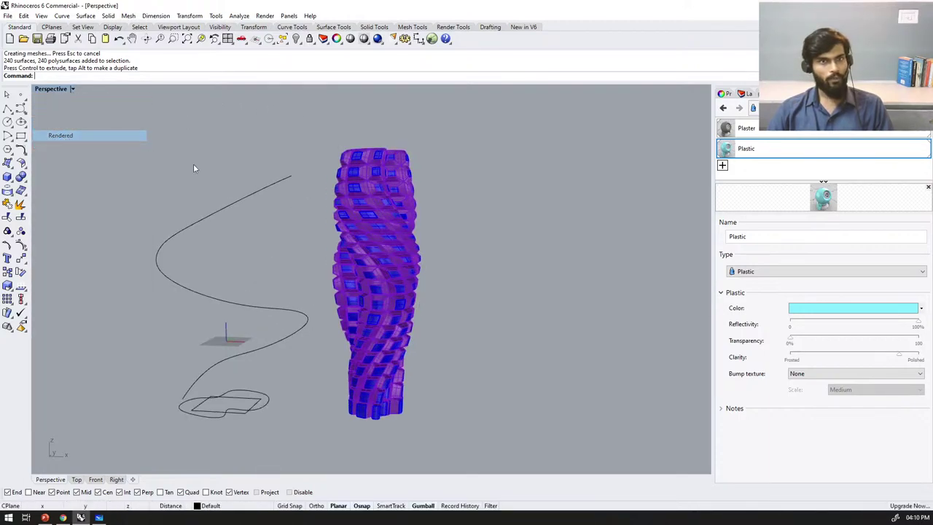
right_click_drag(500, 292, 471, 378)
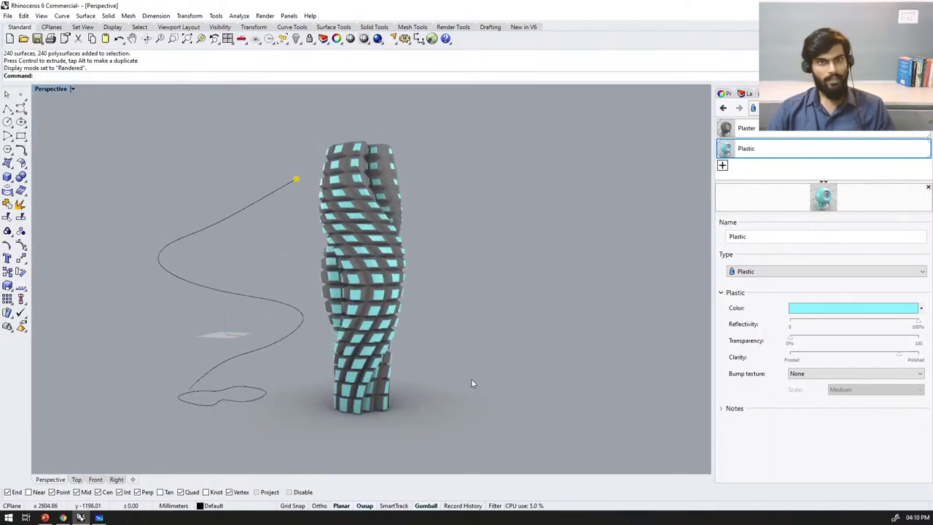
Step: View the baked tower from several sides in Raytraced display, and return the viewport to Rendered display
left_click(73, 89)
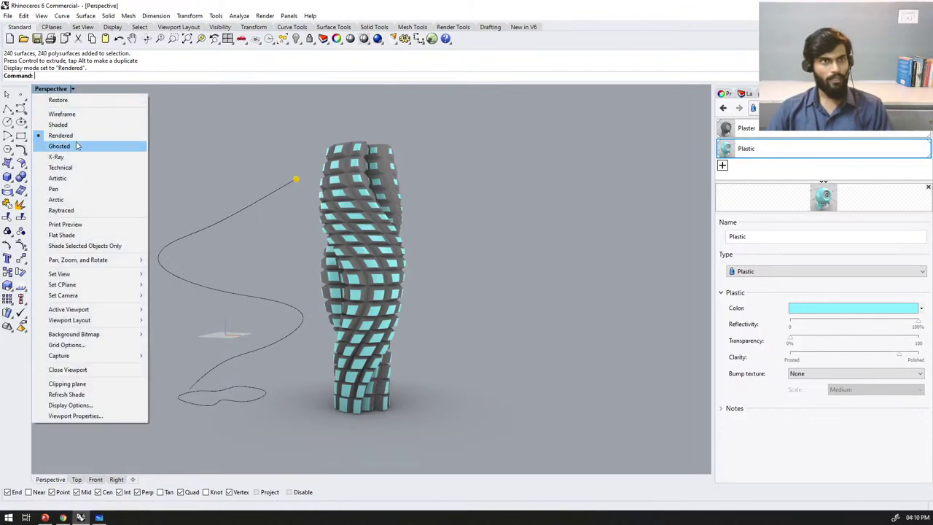
left_click(77, 211)
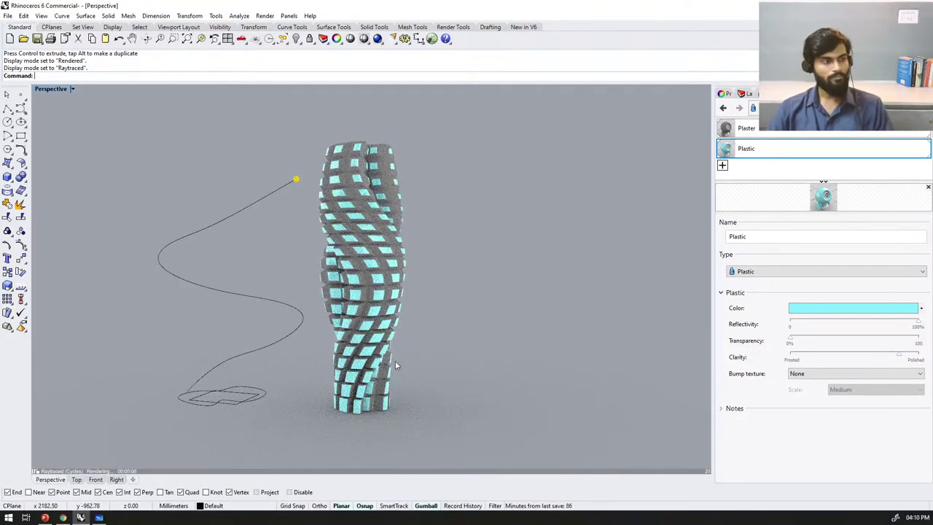
right_click_drag(456, 339, 365, 340)
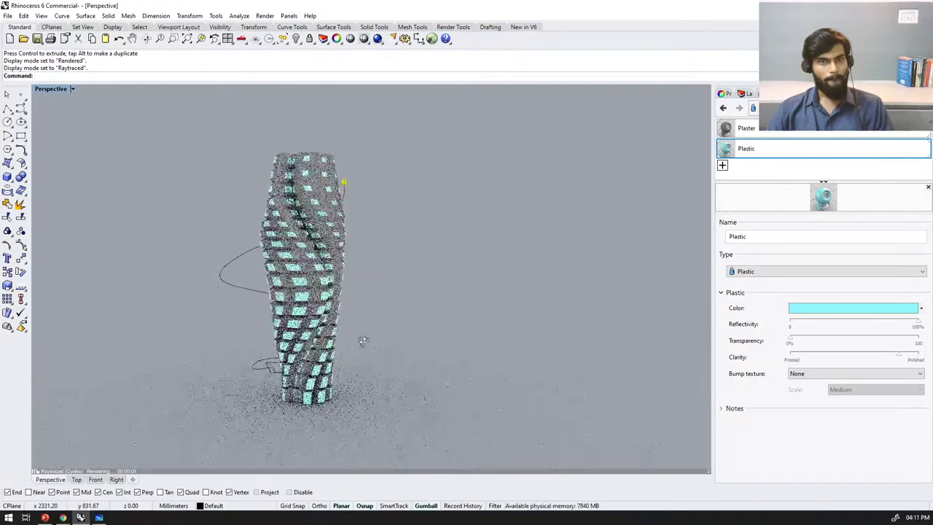
right_click_drag(310, 330, 336, 294)
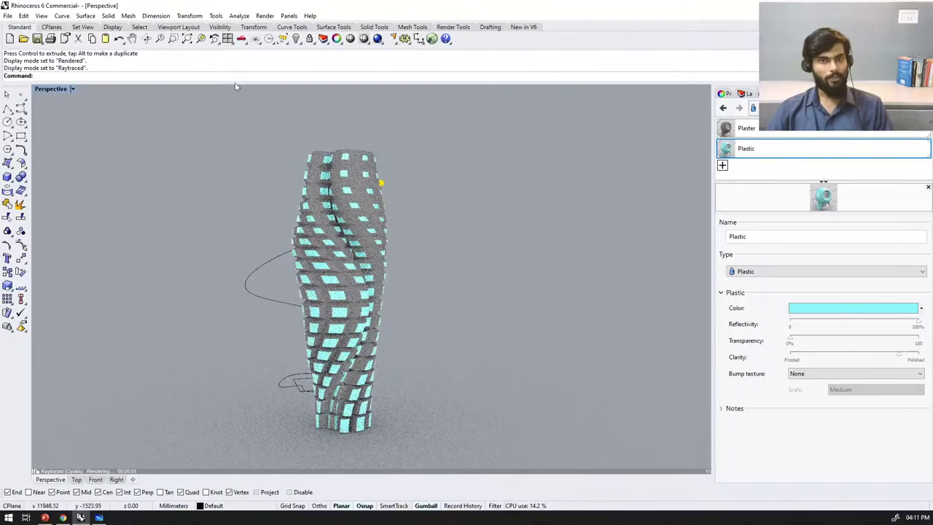
left_click(72, 88)
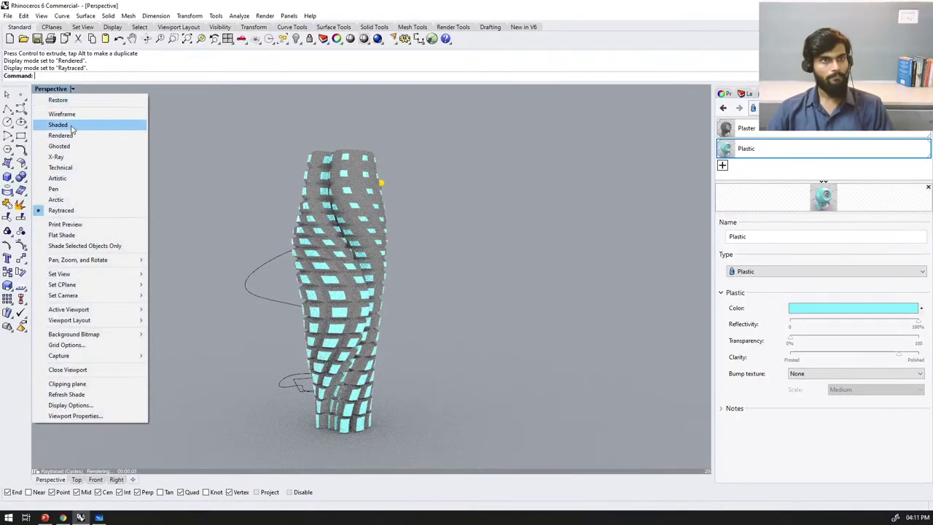
left_click(69, 137)
Step: Delete the whole baked tower, leaving the original curves in the scene
right_click_drag(404, 205, 500, 433)
left_click_drag(501, 433, 407, 246)
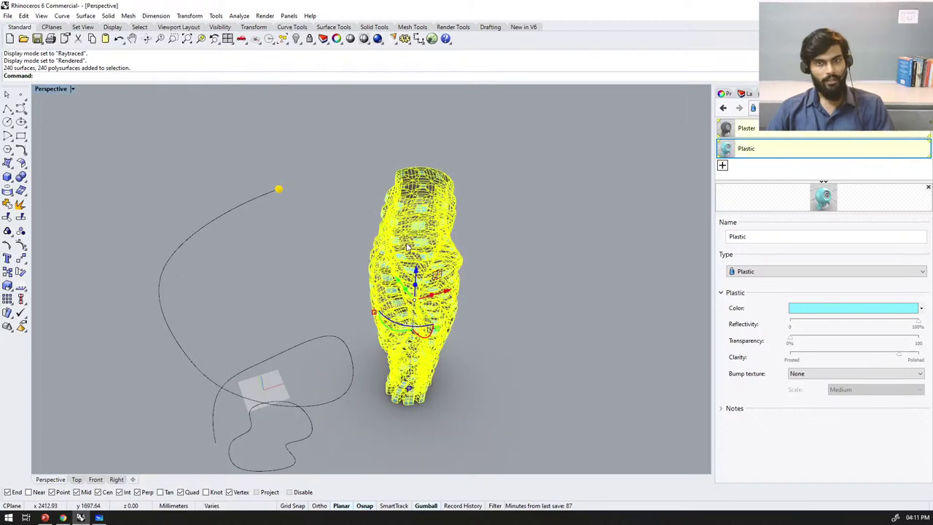
key("Delete")
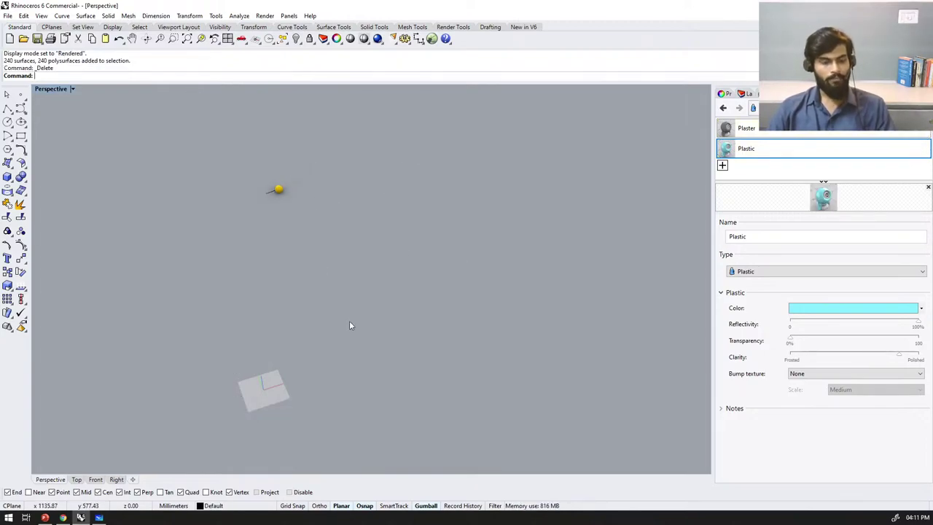
key("ctrl+z")
left_click_drag(519, 362, 426, 246)
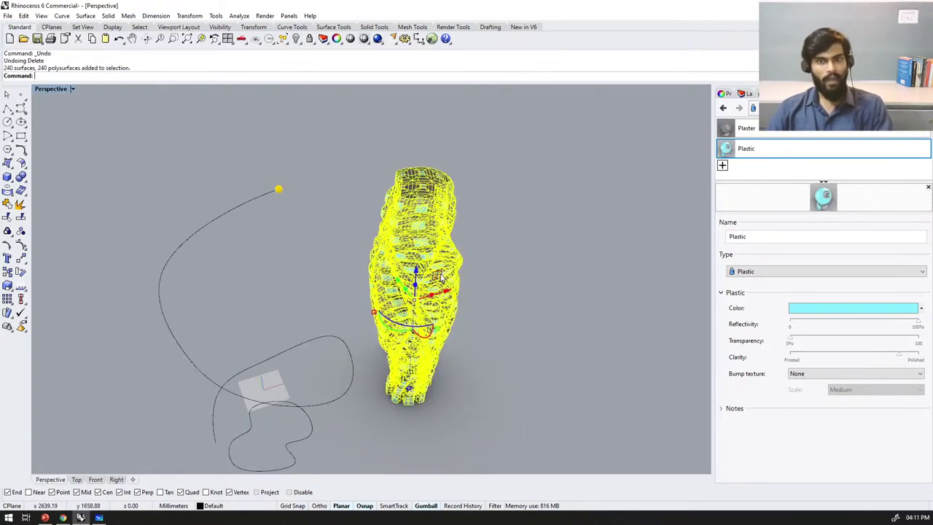
Step: Set the Perspective viewport back to Shaded display and bring the Grasshopper definition back up
left_click(73, 89)
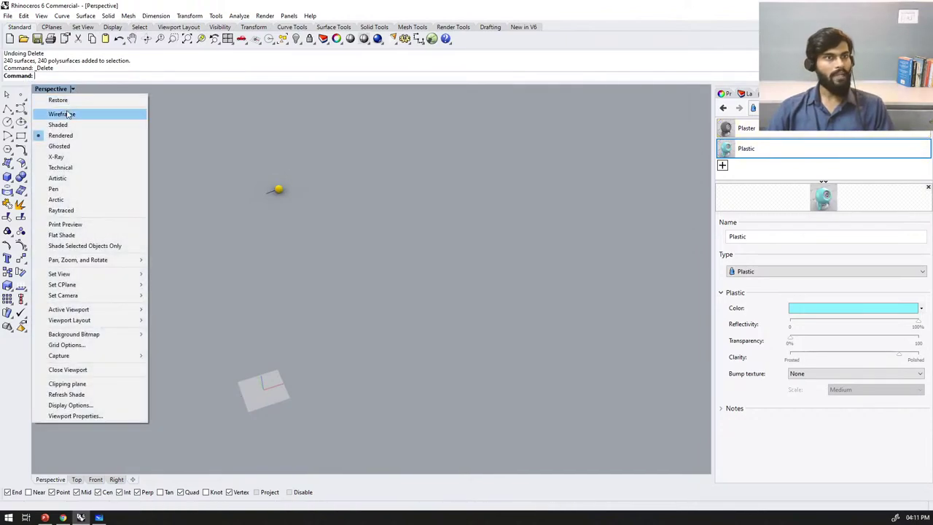
left_click(68, 126)
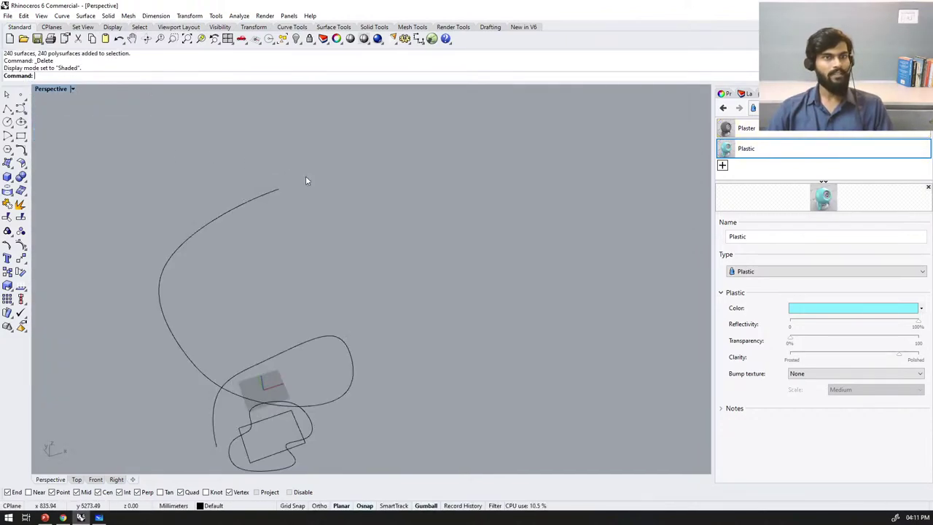
left_click(431, 39)
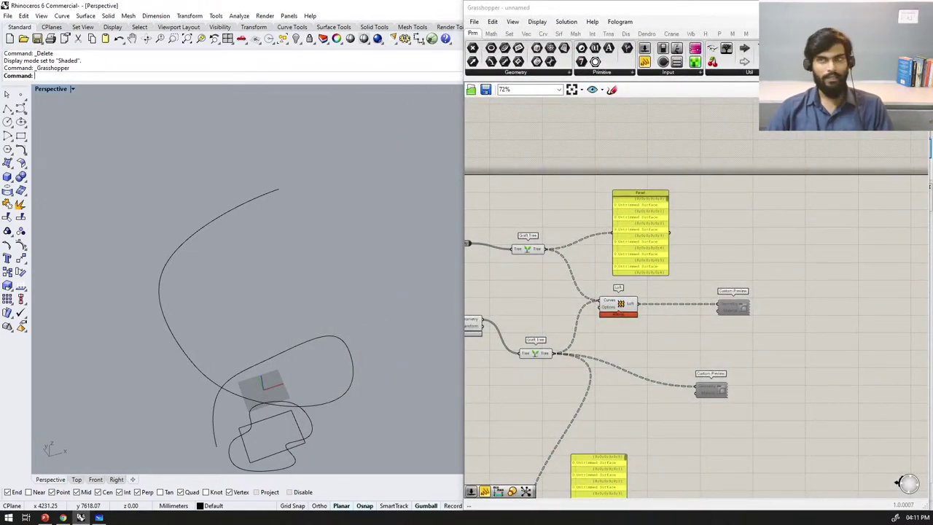
Step: Re-enable both Custom Preview components at the end of the definition
left_click(762, 261)
scroll(741, 308, "down", 2)
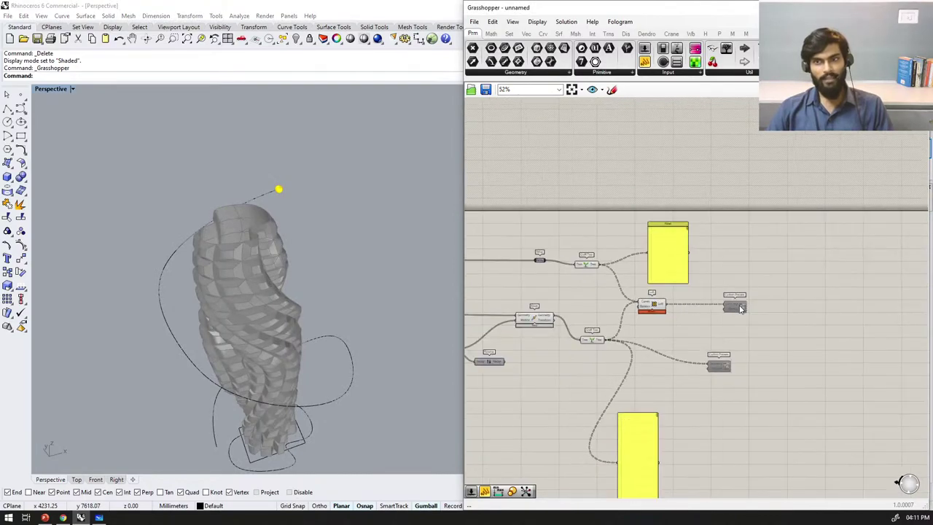
scroll(739, 307, "up", 3)
left_click_drag(754, 436, 705, 257)
middle_click(729, 314)
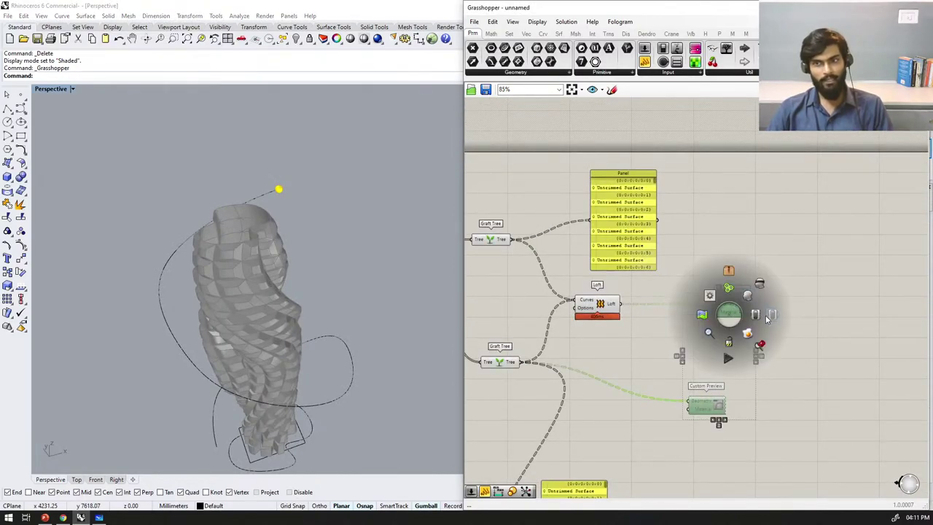
left_click(757, 315)
Step: Turn off the preview of the Move, Graft Tree and Loft components that feed the Custom Previews
scroll(756, 316, "down", 4)
scroll(756, 315, "up", 1)
left_click_drag(756, 317, 615, 189)
key("space")
left_click(721, 222)
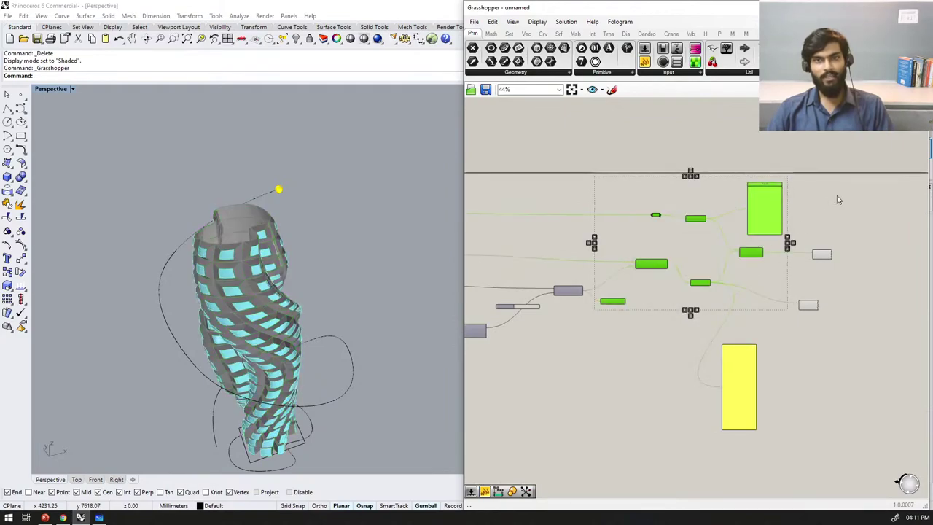
Step: Turn off the preview of the remaining upstream components, including Point On Curve, leaving out the attractor sphere's Custom Preview
scroll(660, 248, "down", 3)
left_click_drag(740, 368, 603, 208)
left_click(738, 326)
left_click_drag(699, 267, 513, 175)
middle_click(673, 255)
left_click(704, 225)
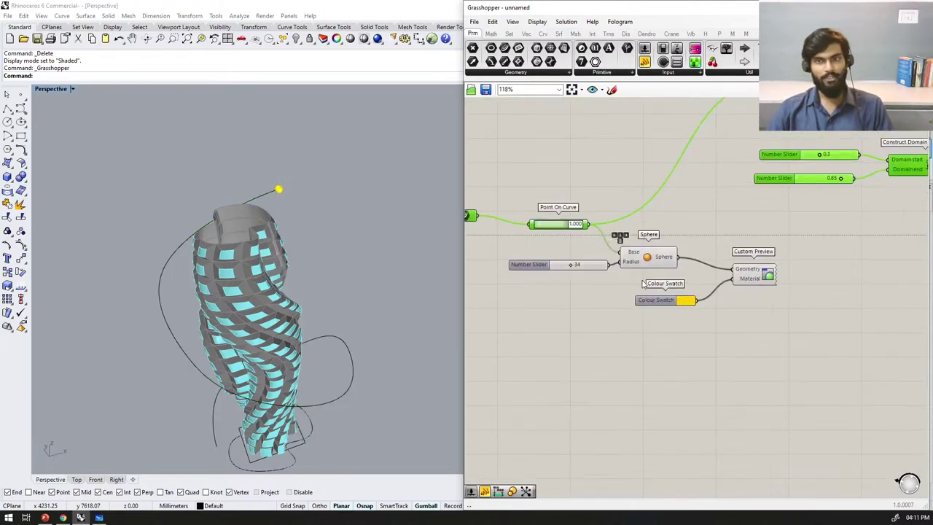
key("space")
left_click(727, 170)
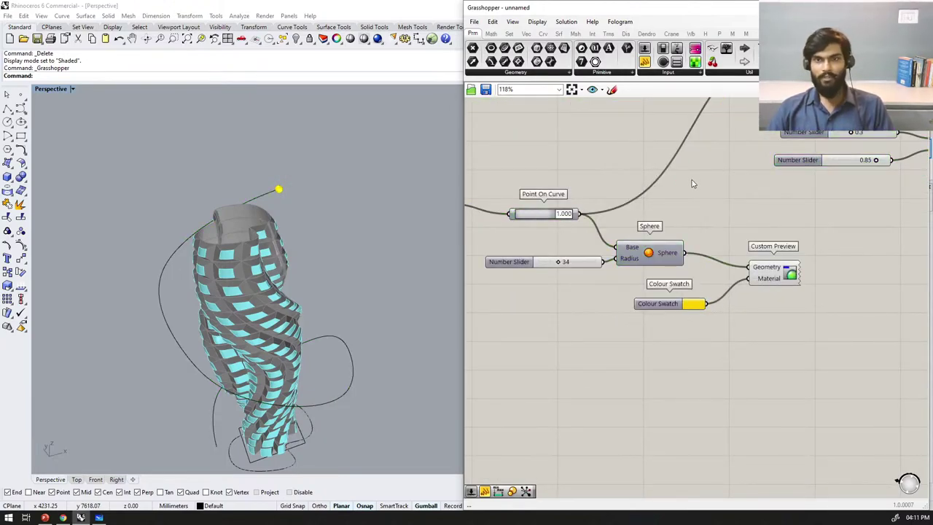
Step: Move the peak of the first Graph Mapper, feeding the 0.4 to 0.9 domain, to the middle of its graph
scroll(695, 182, "down", 6)
scroll(802, 181, "down", 3)
right_click_drag(555, 172, 637, 169)
scroll(636, 170, "down", 3)
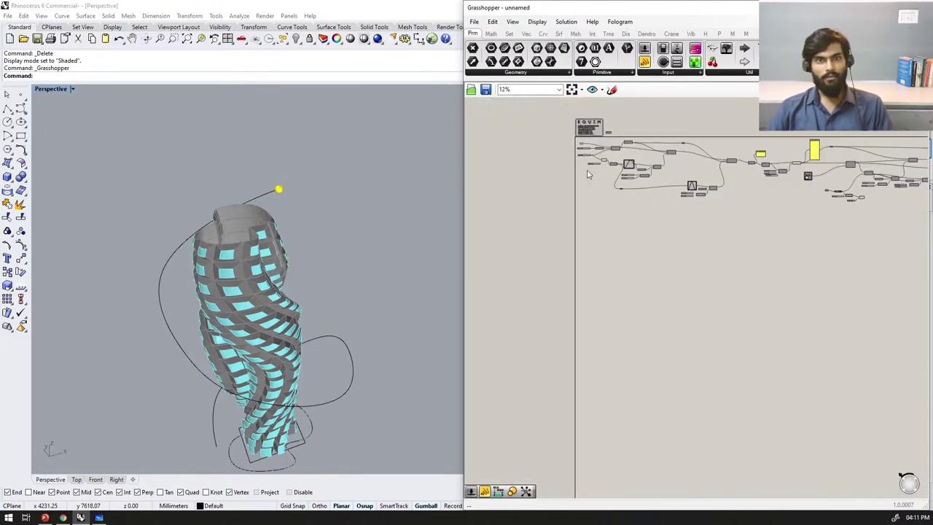
right_click_drag(350, 217, 330, 154)
scroll(307, 157, "up", 5)
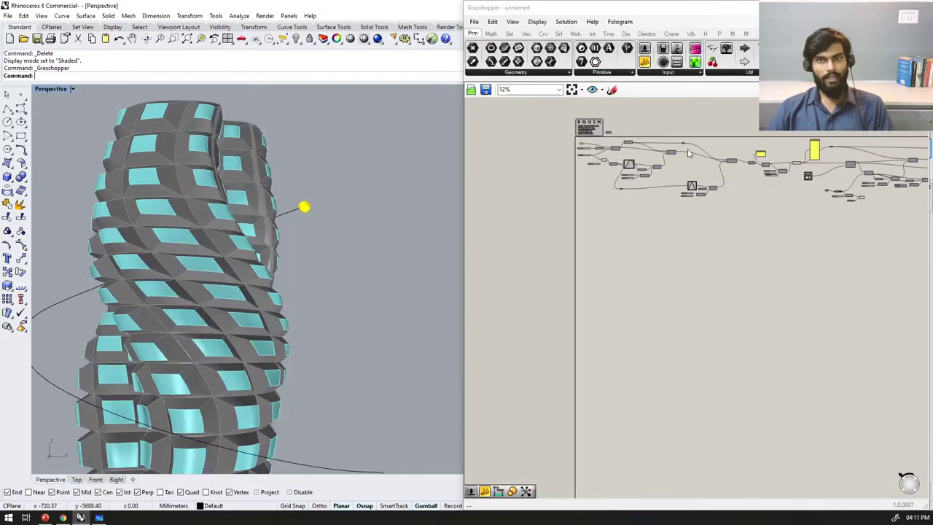
scroll(646, 131, "up", 10)
left_click_drag(651, 124, 649, 124)
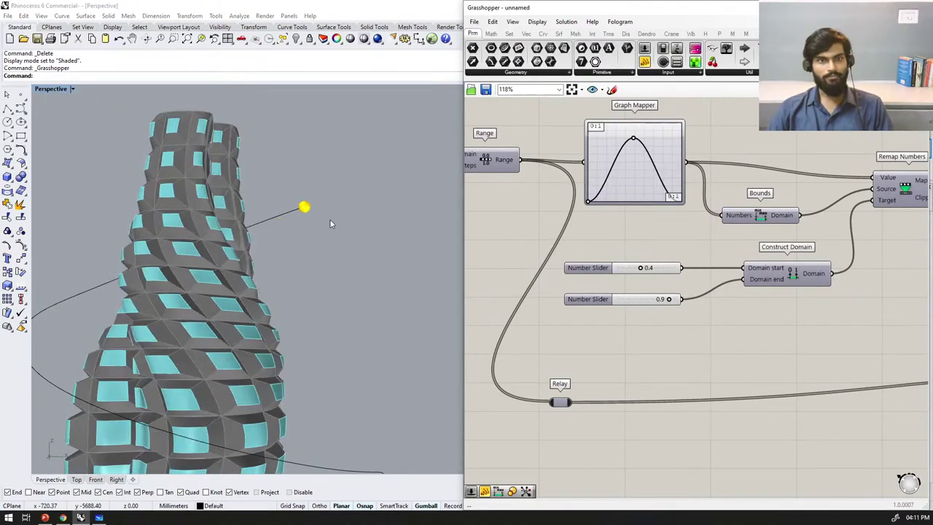
Step: Fine-tune the peak of the 0.4 to 0.9 Graph Mapper while viewing the whole tower from the side
scroll(329, 225, "down", 5)
scroll(333, 259, "down", 5)
right_click_drag(334, 260, 408, 263)
scroll(631, 124, "up", 3)
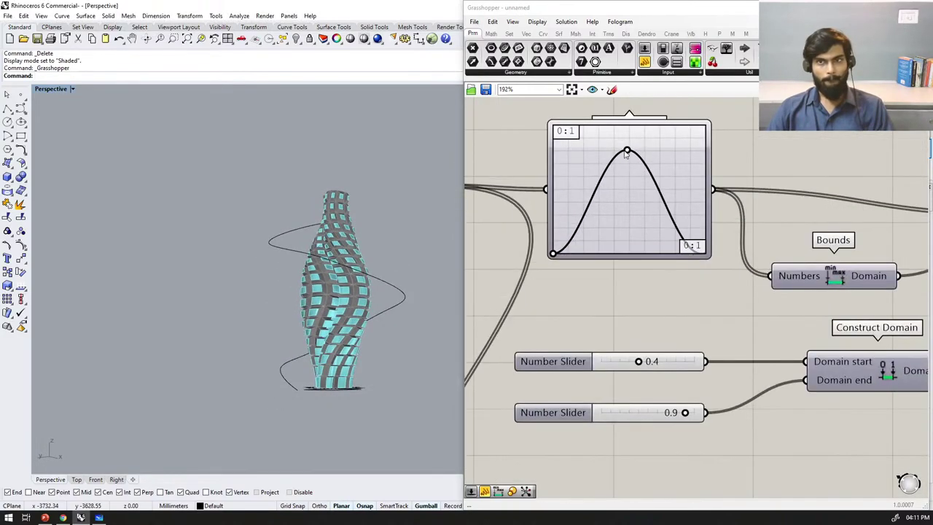
left_click_drag(627, 151, 641, 135)
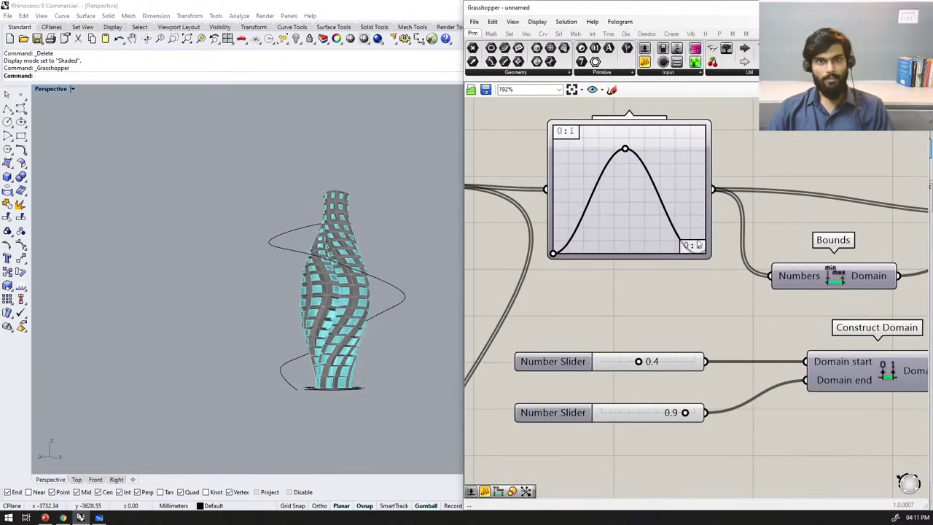
Step: Move the peak of the second Graph Mapper, feeding the 0 to 102 domain, to the far end of its graph
scroll(592, 271, "down", 5)
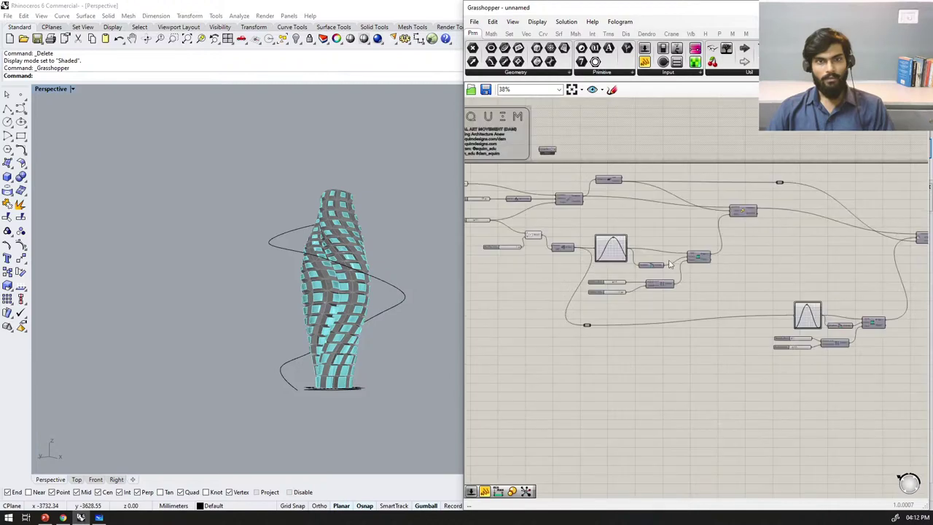
scroll(787, 329, "up", 3)
scroll(786, 330, "up", 1)
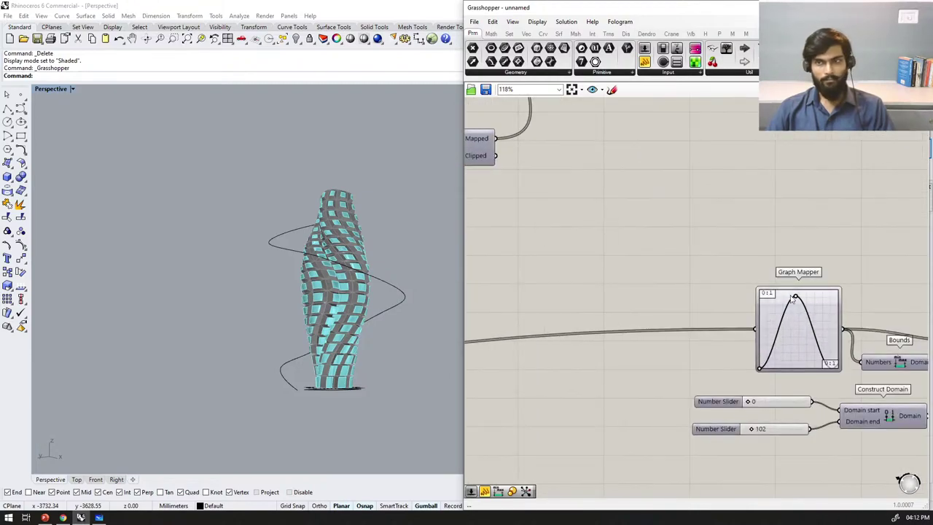
left_click_drag(797, 300, 851, 303)
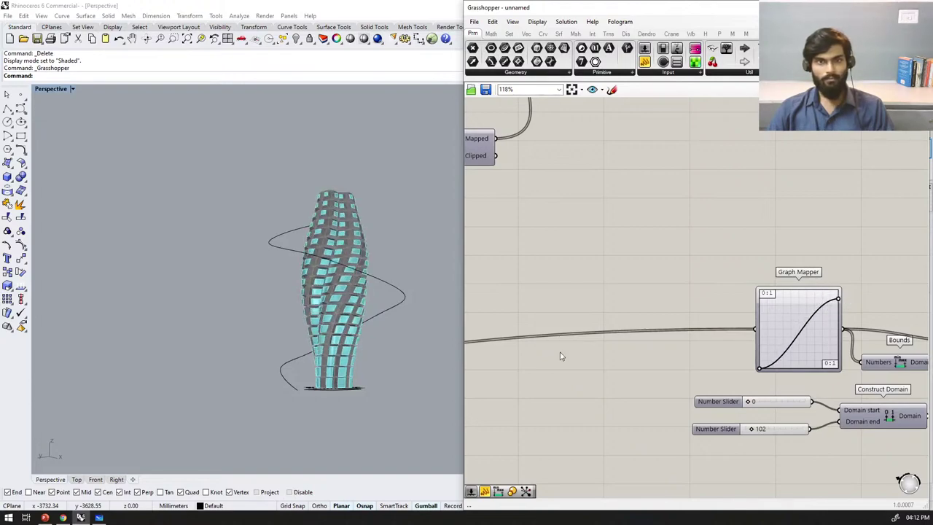
right_click_drag(334, 335, 433, 245)
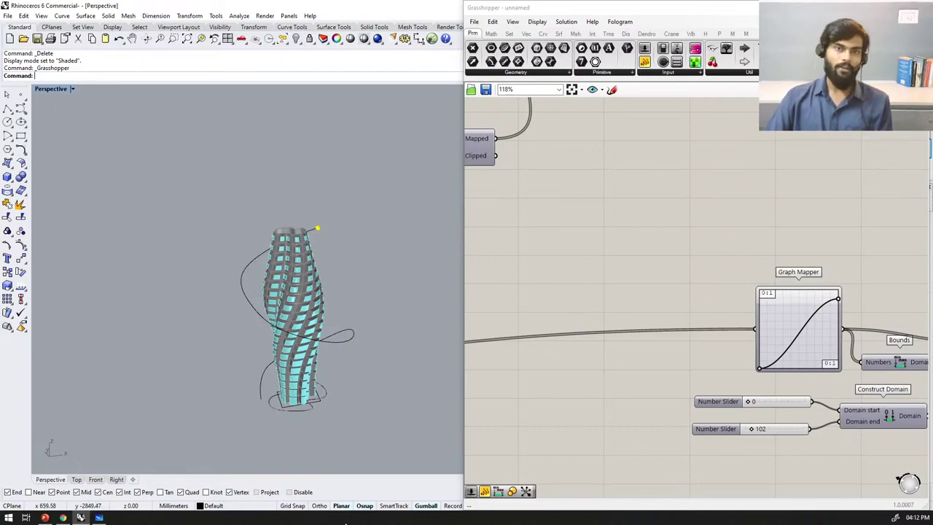
Step: Put away the Grasshopper and Rhino windows and switch to the Equim Designs website in Chrome
key("alt+Tab")
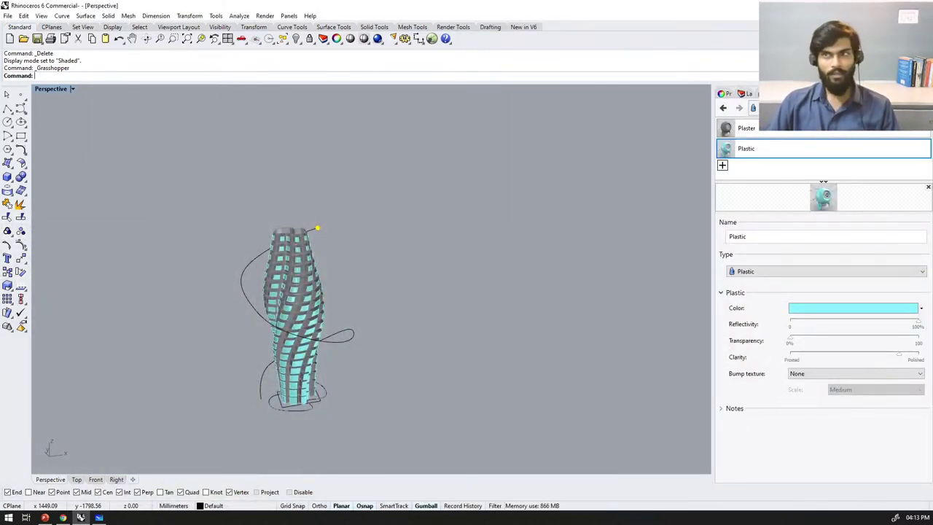
left_click(891, 6)
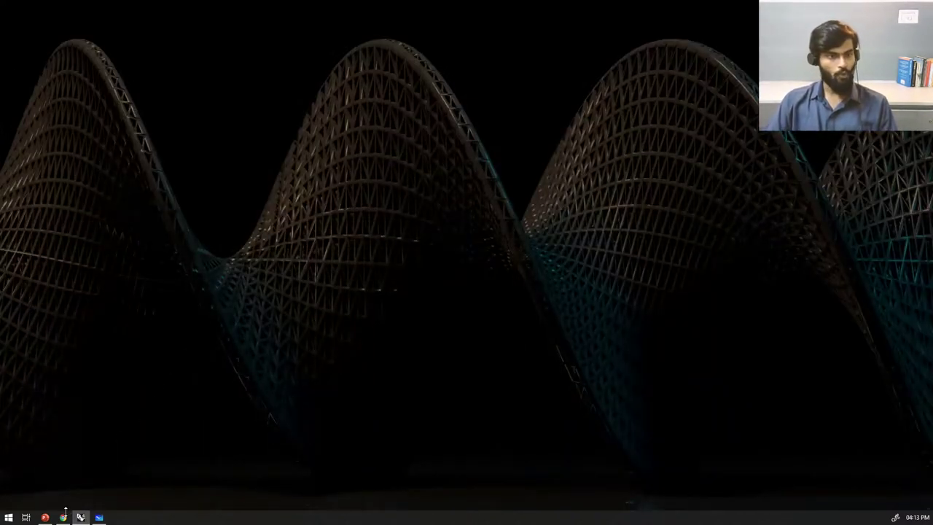
mouse_move(63, 518)
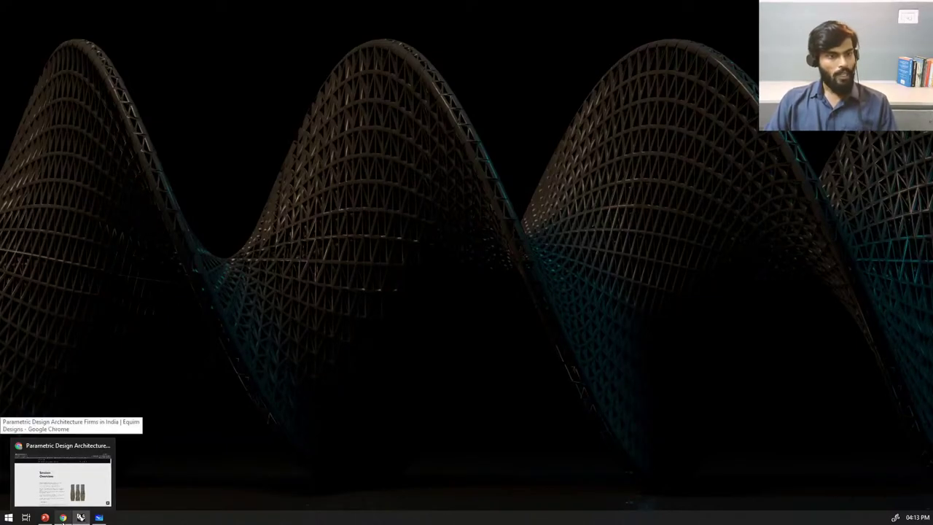
left_click(63, 518)
Step: Look through the Computational Form Finding workshop page from its header banner to the Session Overview and Virtual Exhibition text
scroll(622, 317, "up", 5)
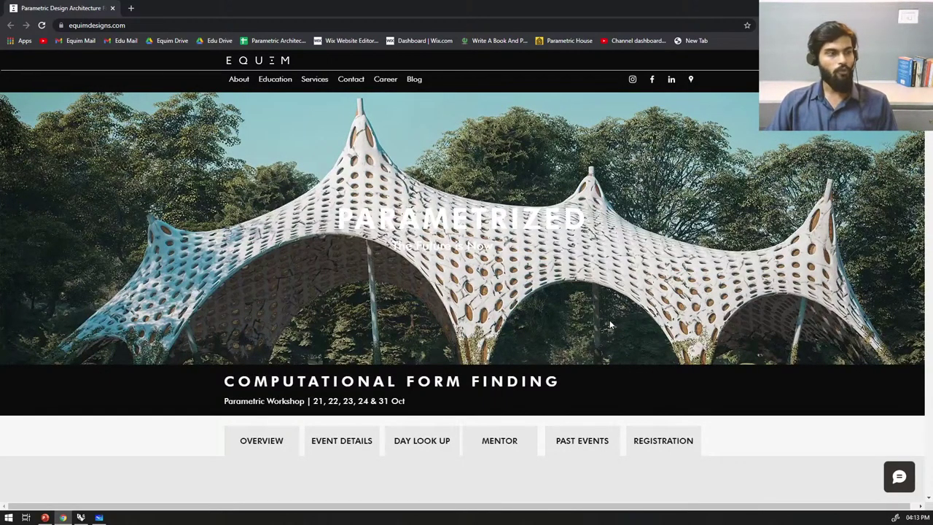
scroll(611, 324, "down", 3)
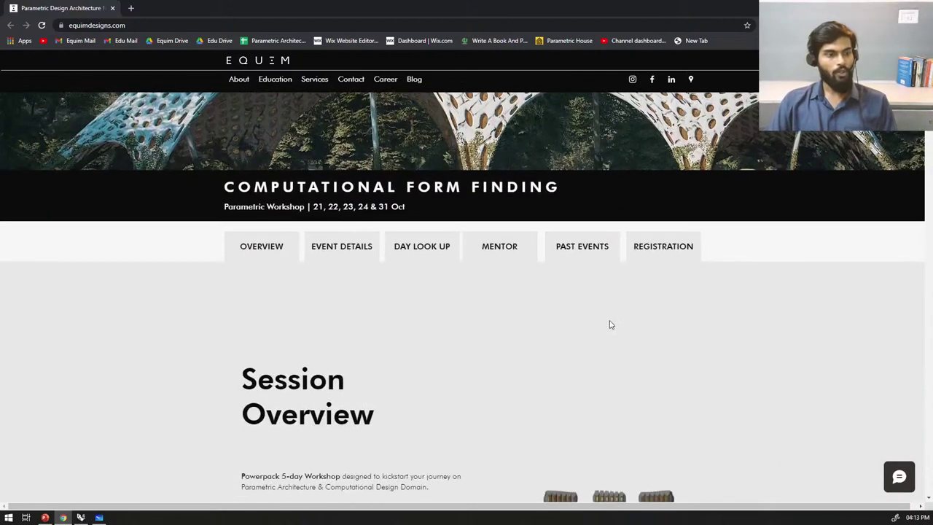
scroll(611, 324, "up", 3)
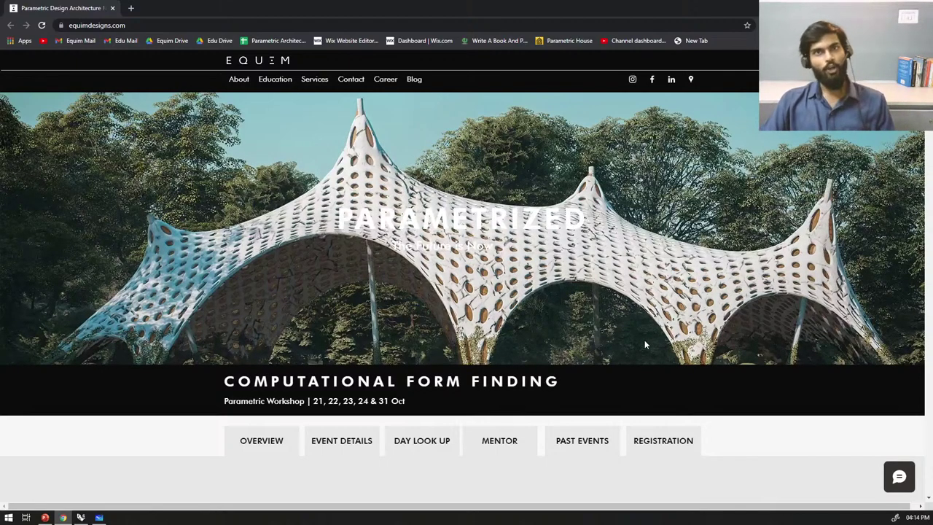
scroll(644, 344, "down", 4)
scroll(645, 345, "down", 1)
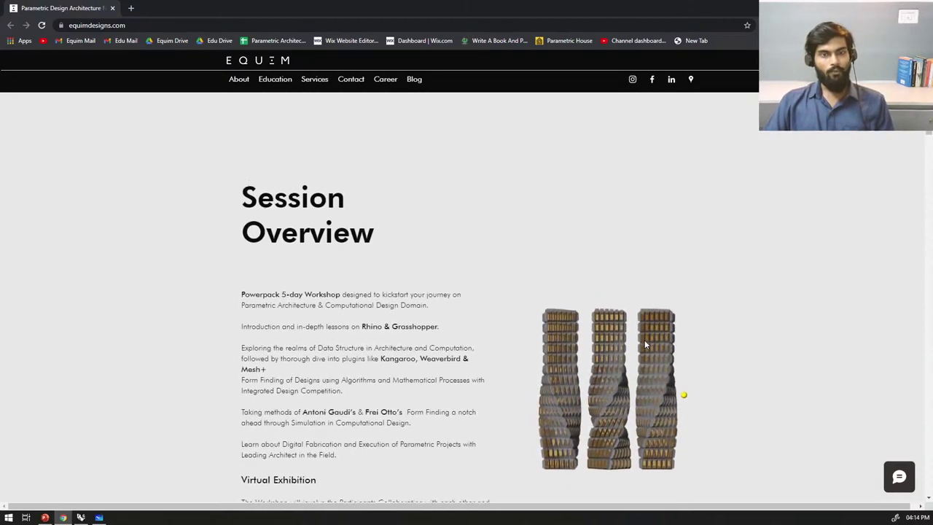
scroll(645, 344, "down", 1)
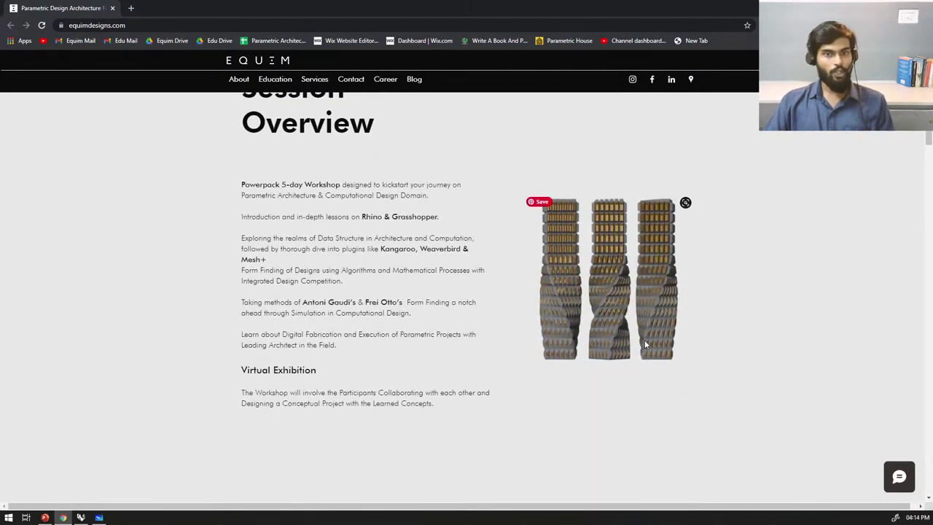